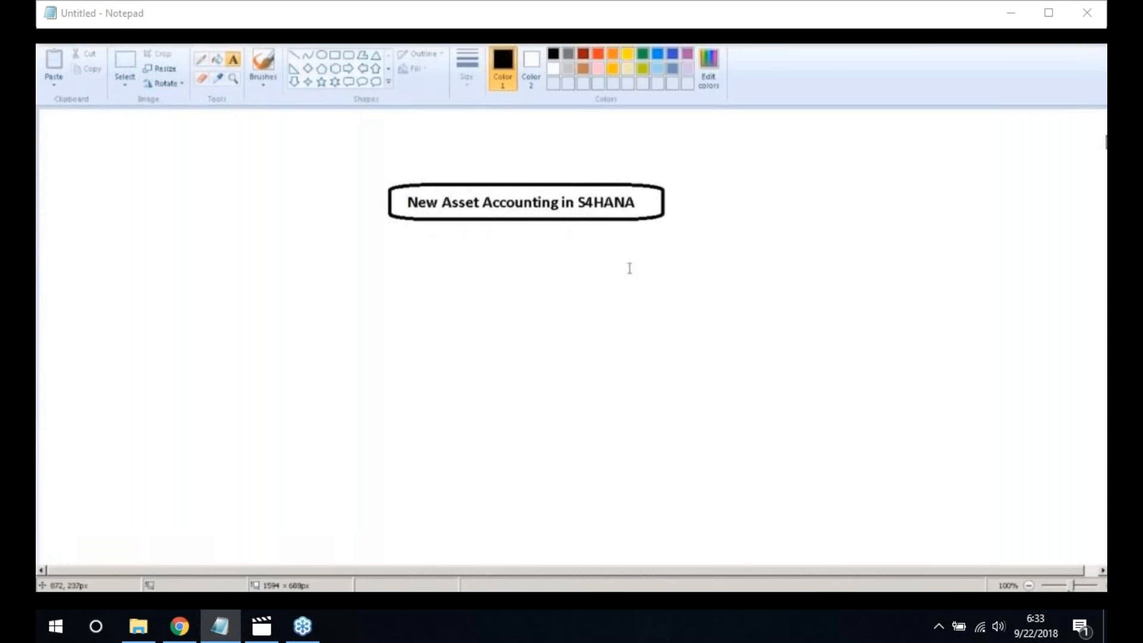
# Add the label 'Classic AA' below the right end of the title box
pyautogui.click(629, 268)
pyautogui.write('C')
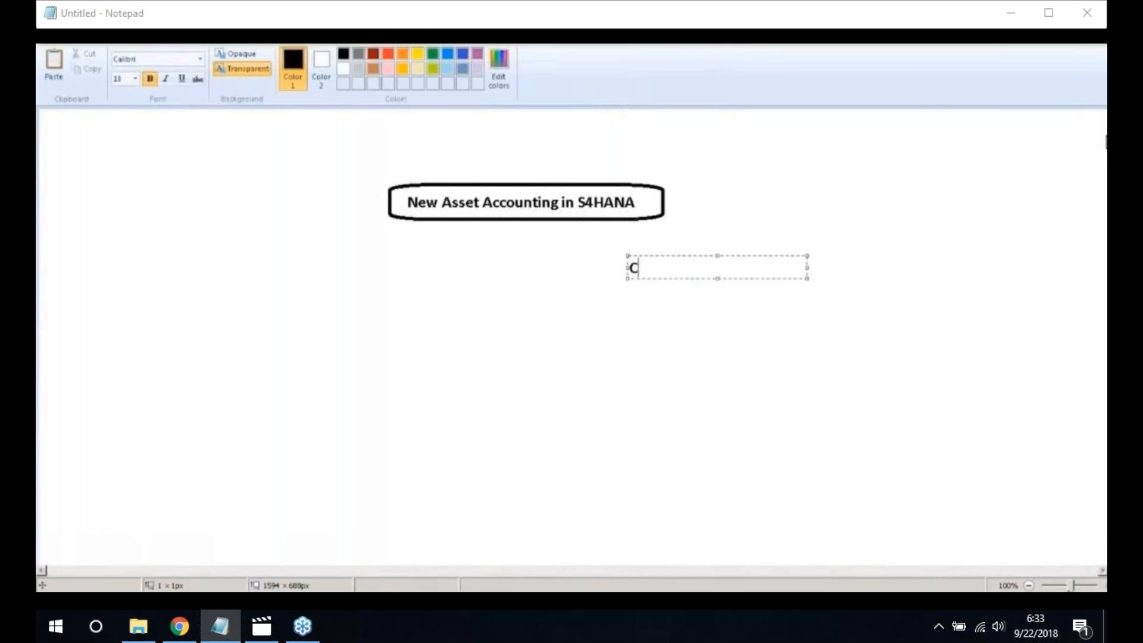
pyautogui.write('lassic AA')
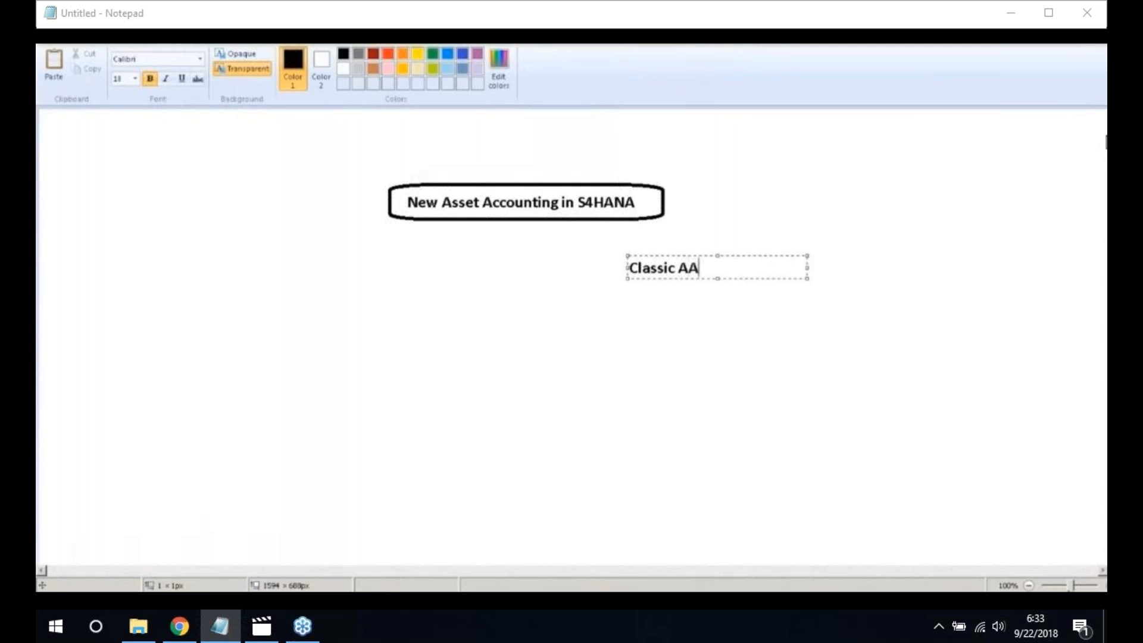
pyautogui.click(705, 315)
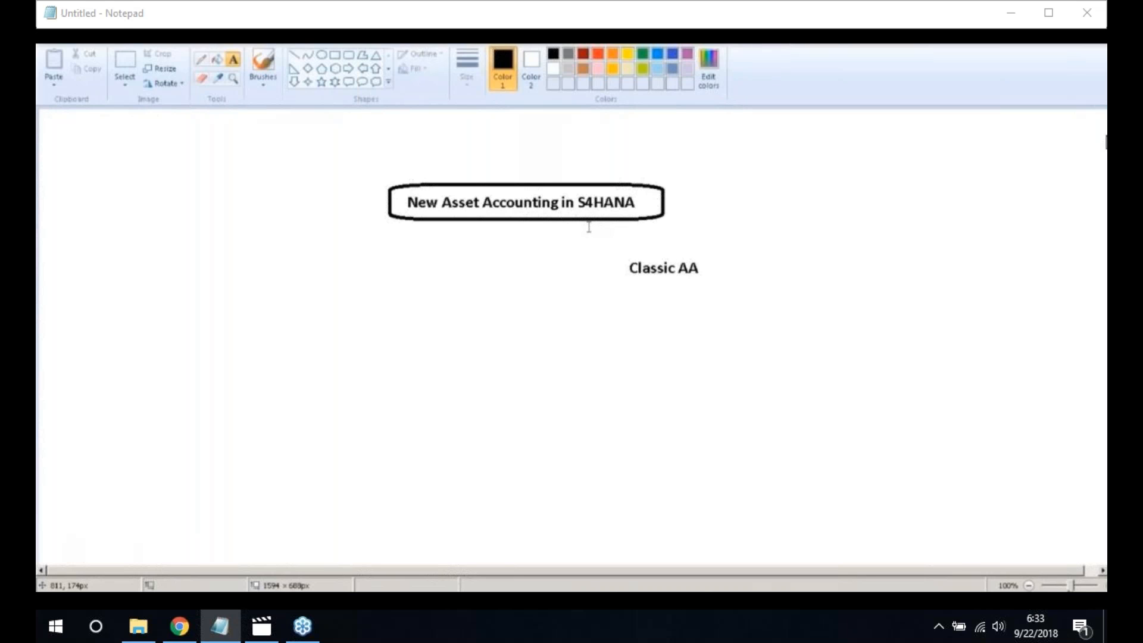
# Add the label 'New G/L Accounting' beneath 'Classic AA'
pyautogui.click(632, 296)
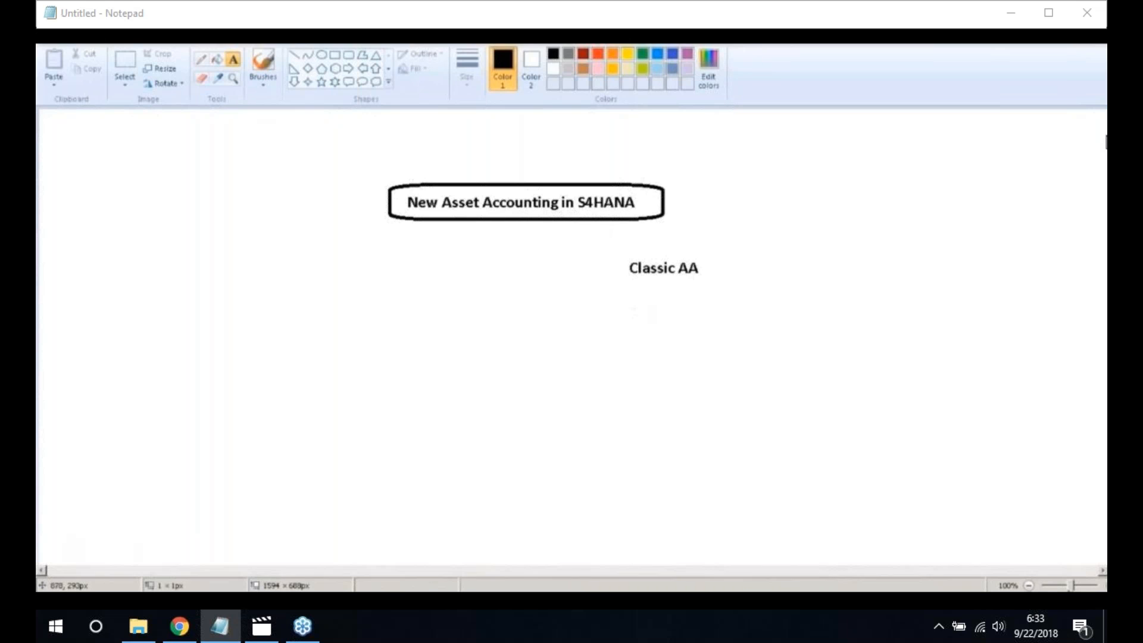
pyautogui.write('New')
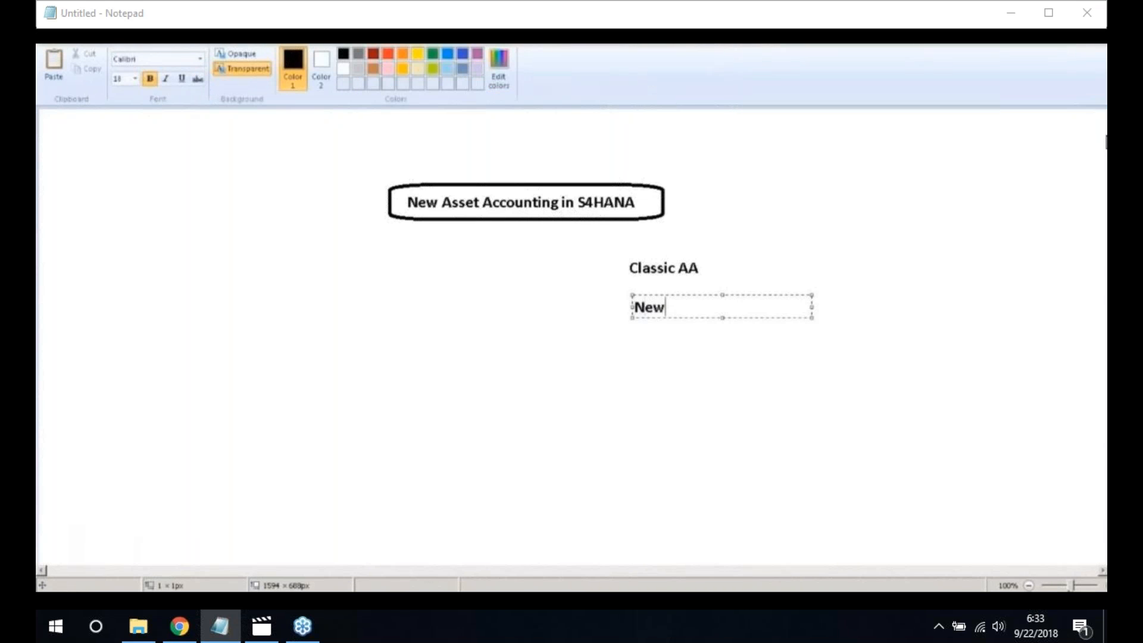
pyautogui.write(' G/L Accounting')
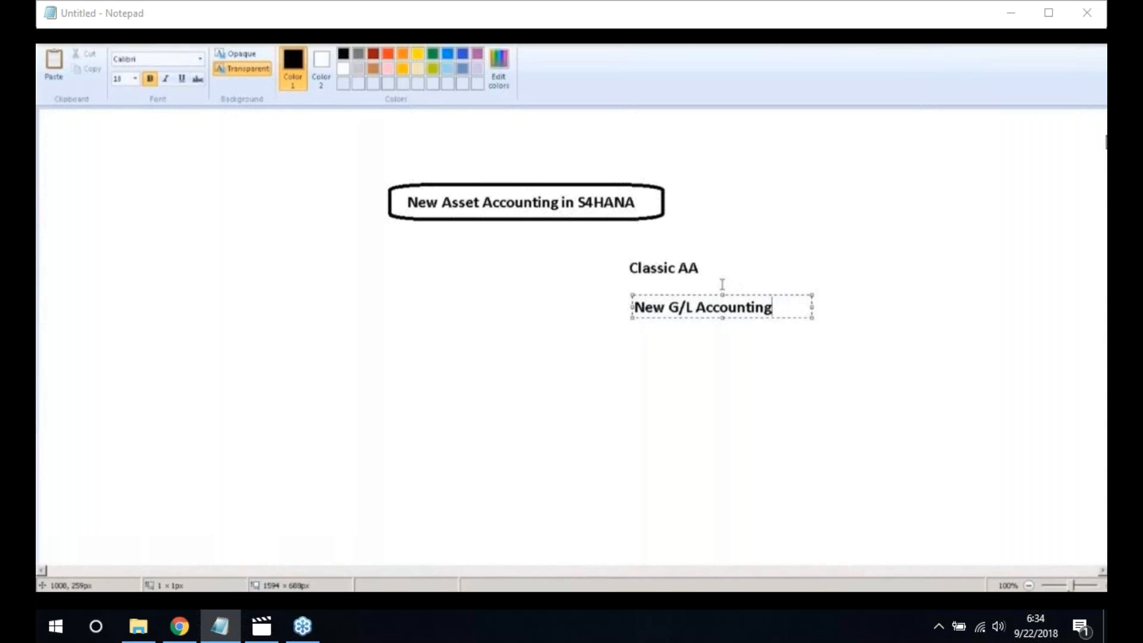
pyautogui.click(731, 379)
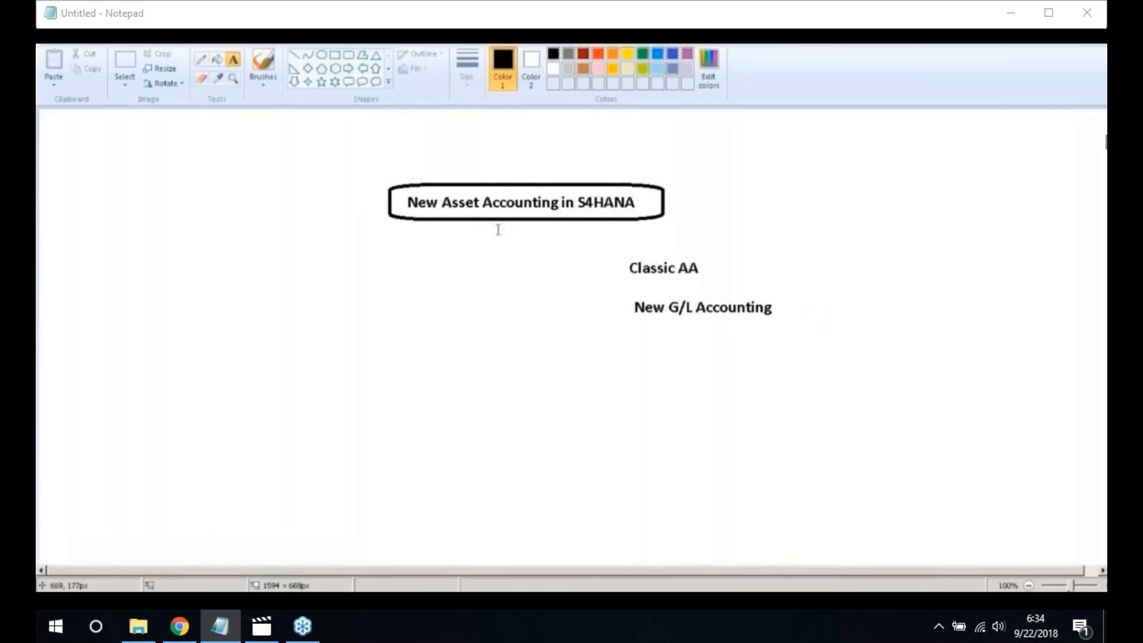
pyautogui.click(216, 291)
# Write 'Parellel Valuations with the Ledger Approch/Acconts Approch' on the left in a widened text box
pyautogui.write('Pa')
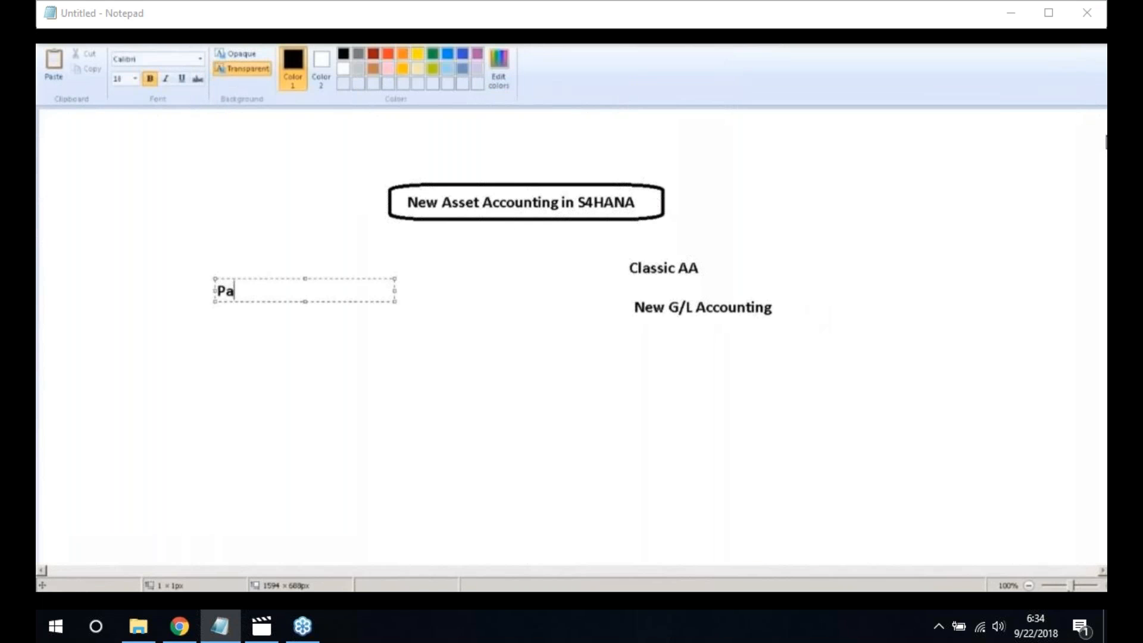
pyautogui.write('re')
pyautogui.write('llel Valuation')
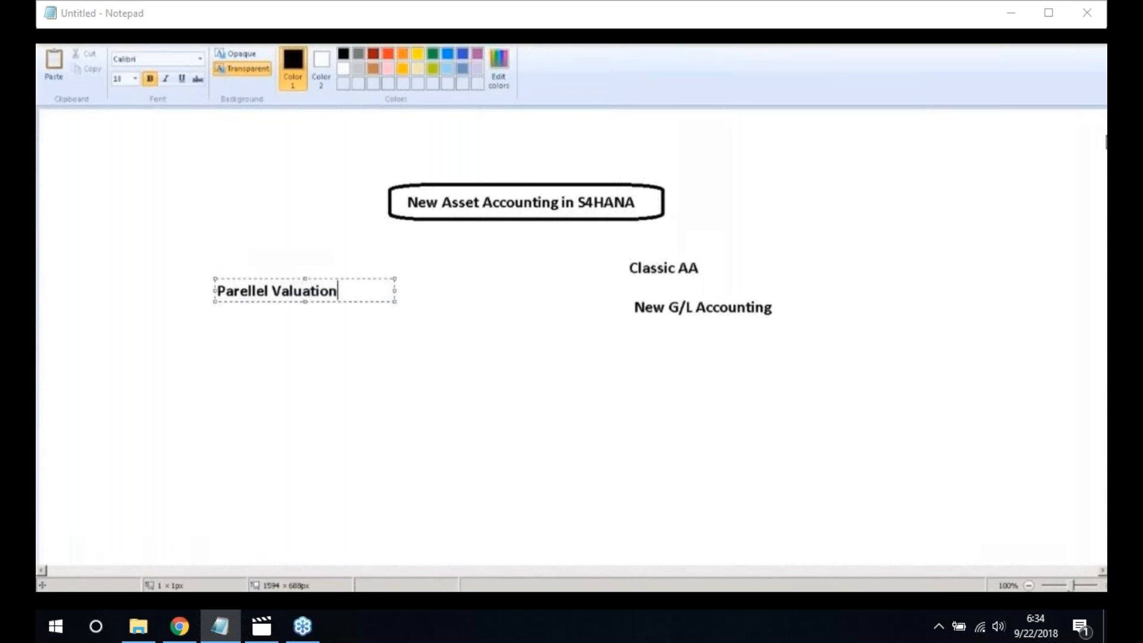
pyautogui.write('s with the')
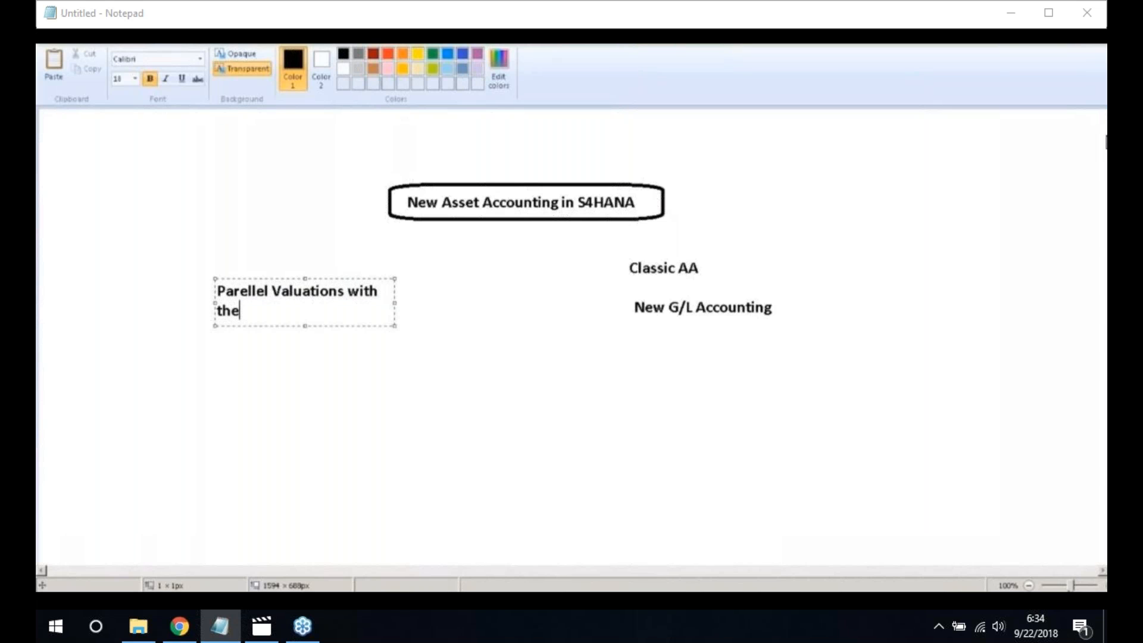
pyautogui.write(' Ledger Ap')
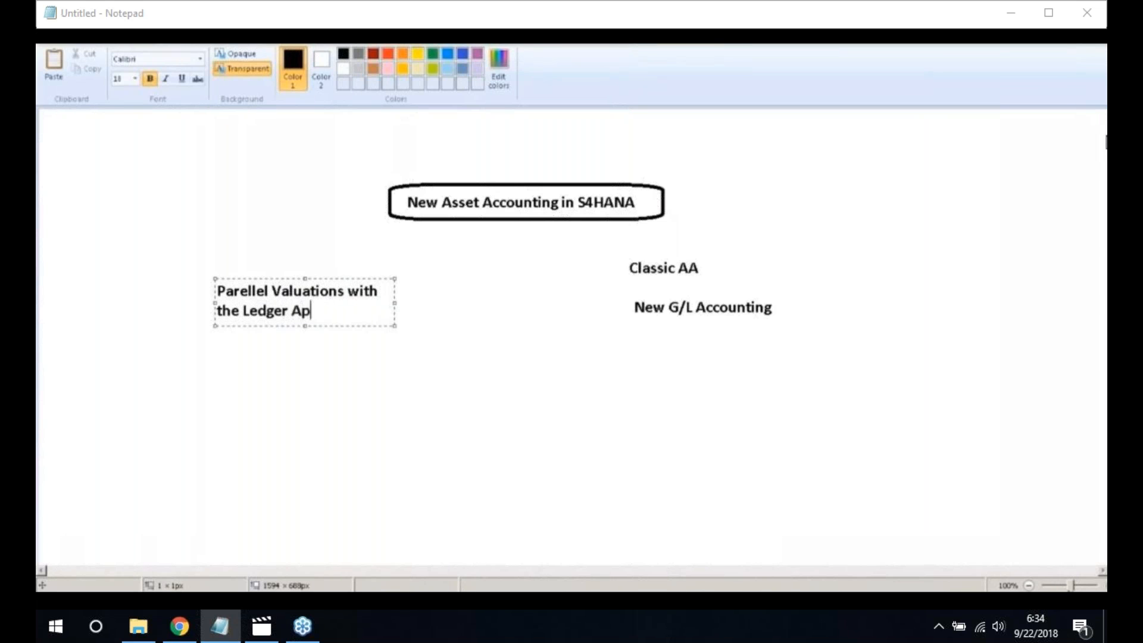
pyautogui.write('proch/Accom')
pyautogui.press('BackSpace')
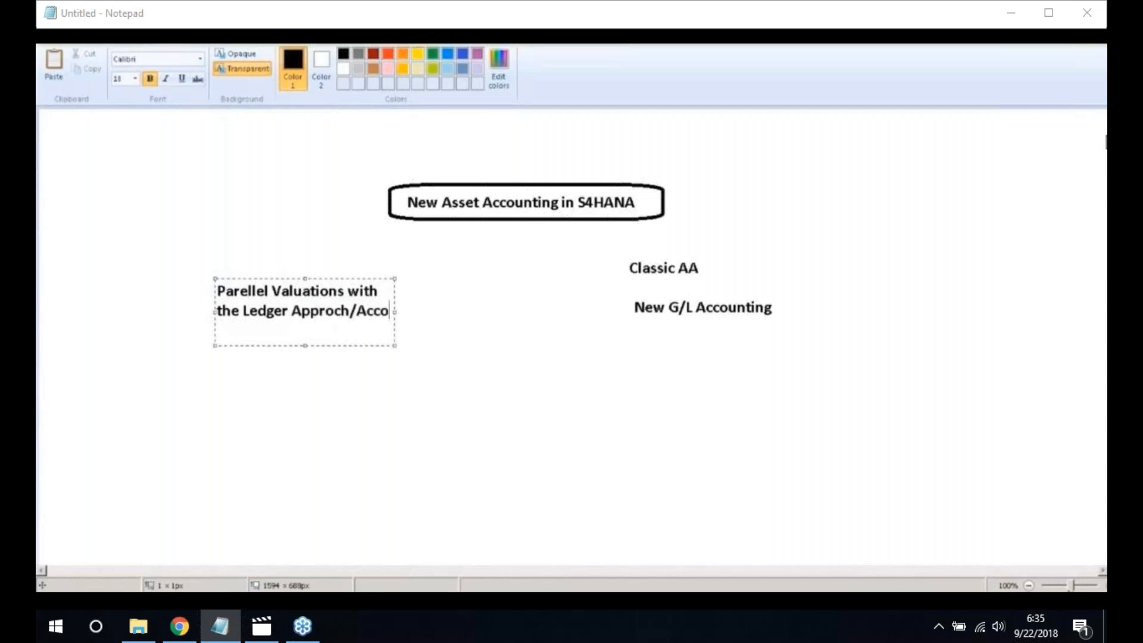
pyautogui.write('nts ')
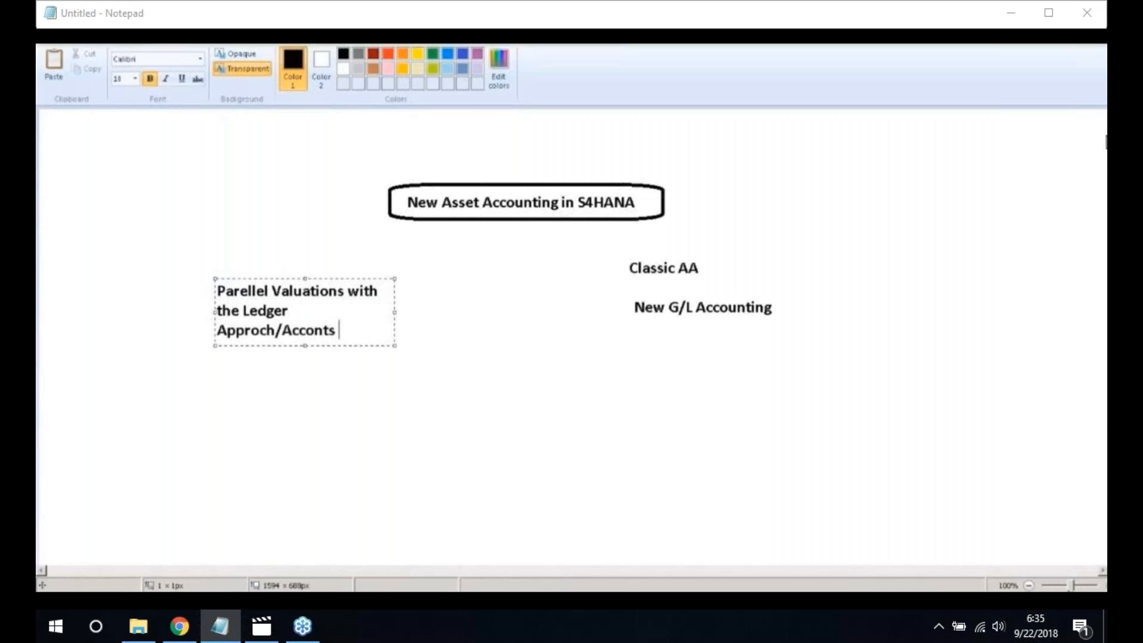
pyautogui.write('Approch')
pyautogui.moveTo(393, 322); pyautogui.dragTo(573, 322)
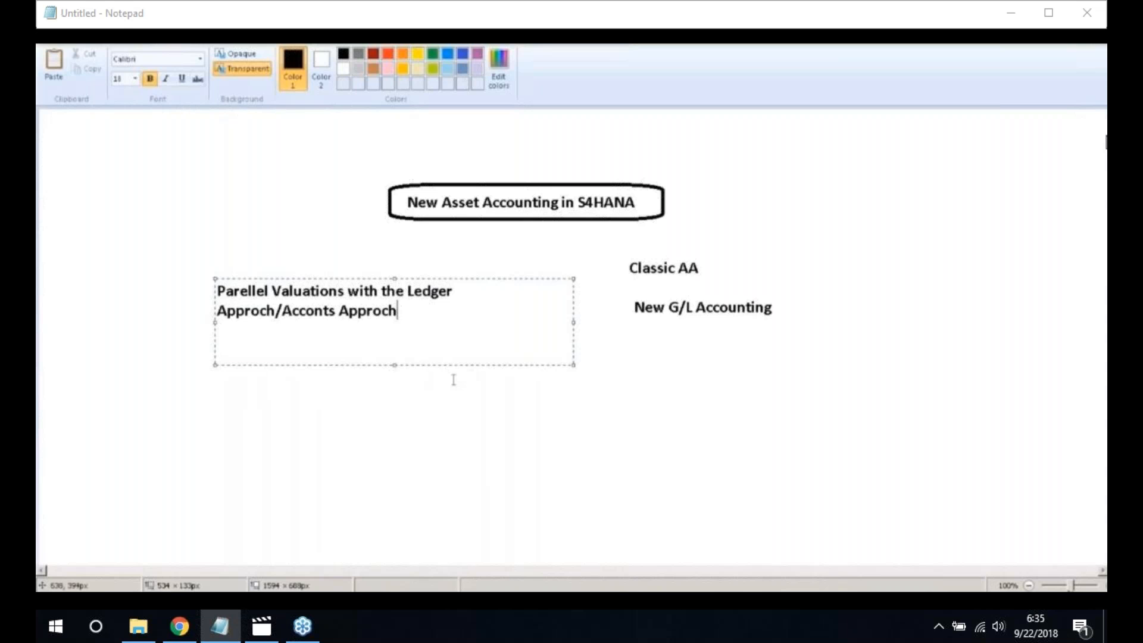
pyautogui.click(359, 410)
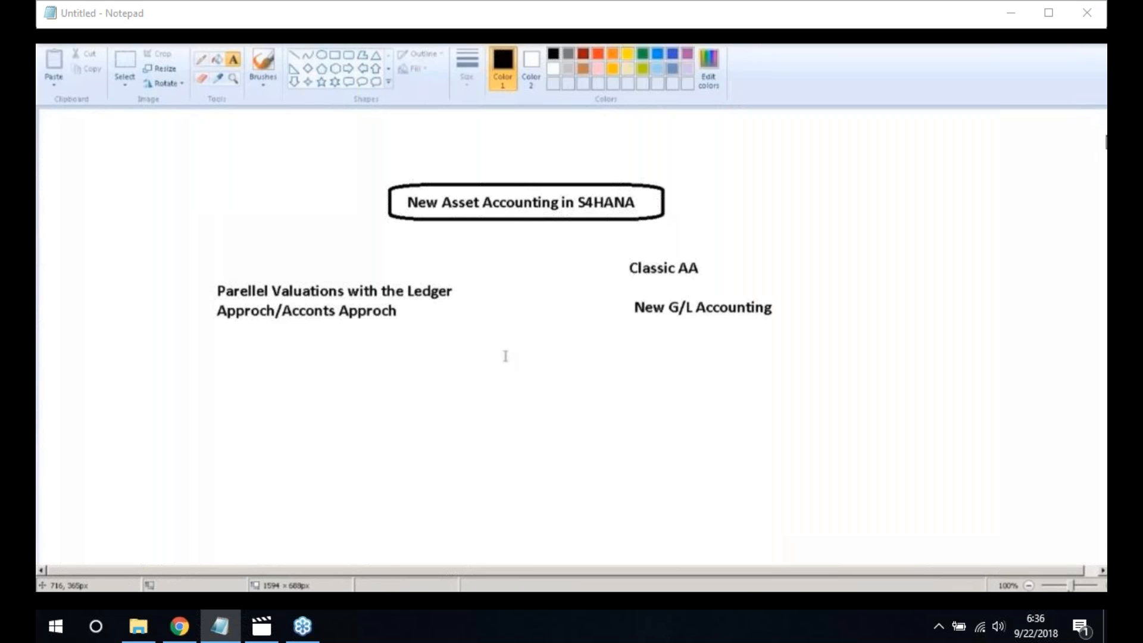
# Write 'Actual Values - Leading Valuation & Parellel Valuation' on one line below the notes
pyautogui.click(378, 368)
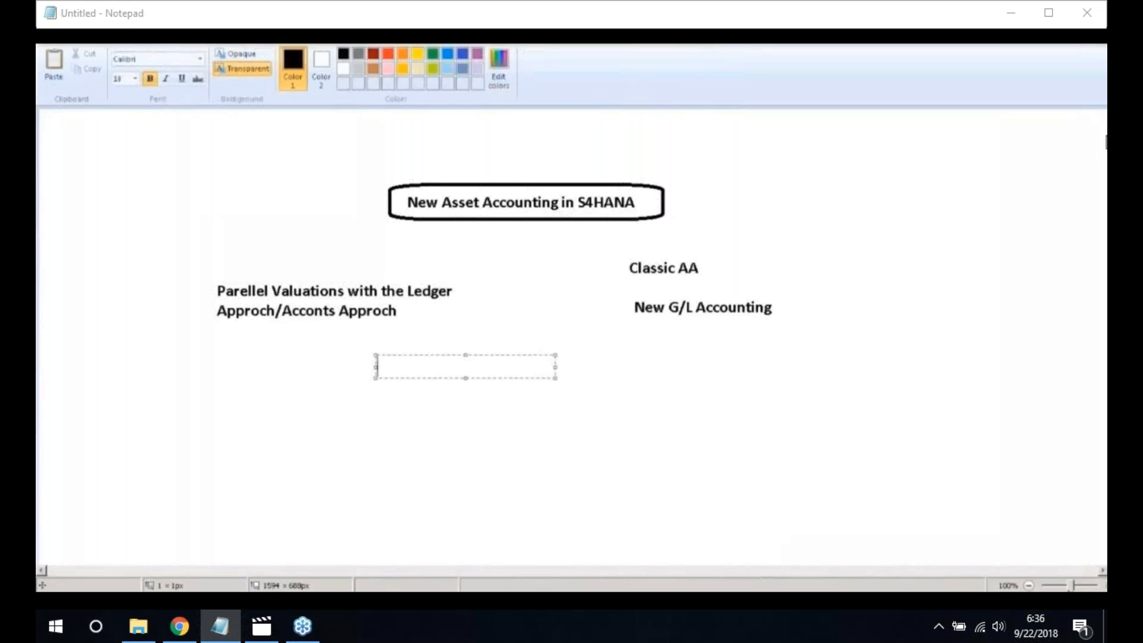
pyautogui.write('Actual Values')
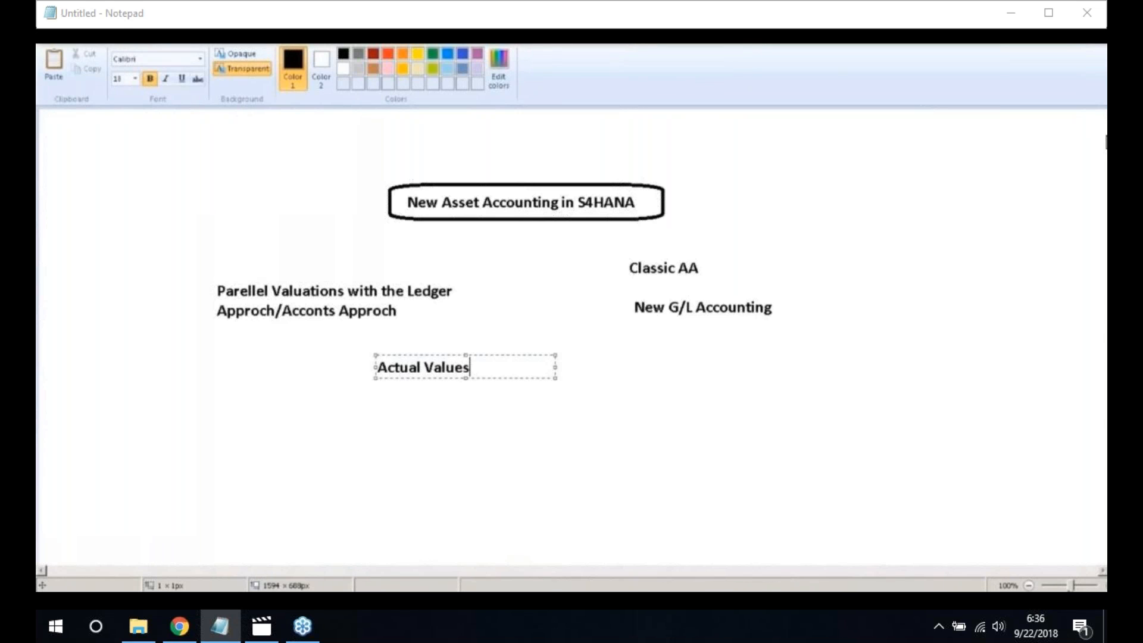
pyautogui.write('- Leading ')
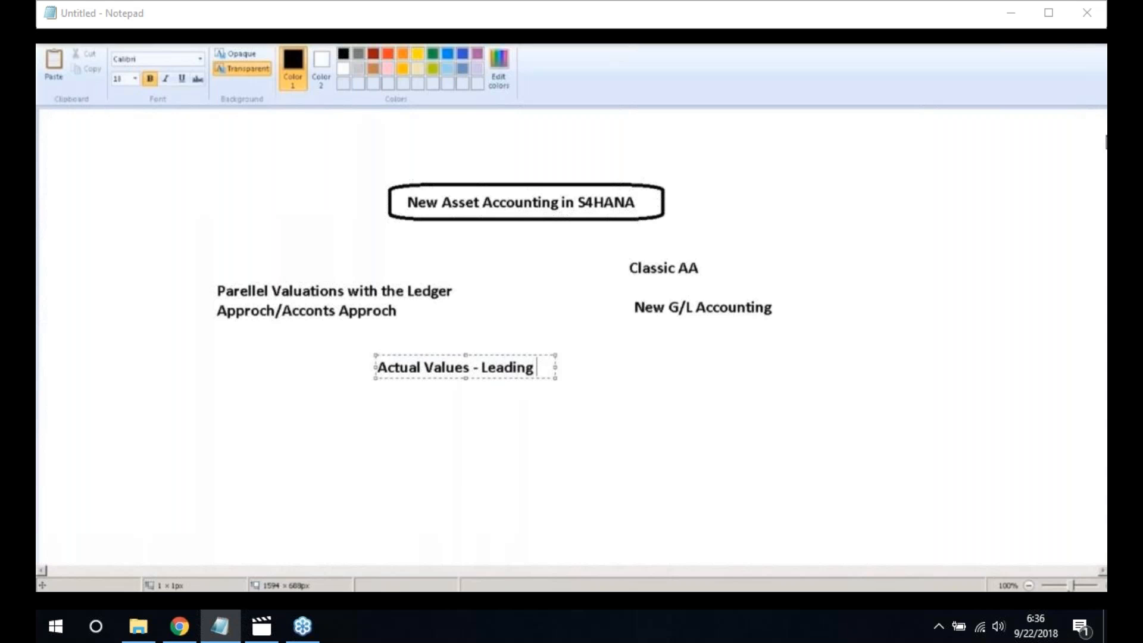
pyautogui.write('Valuation & Parellel Valuation')
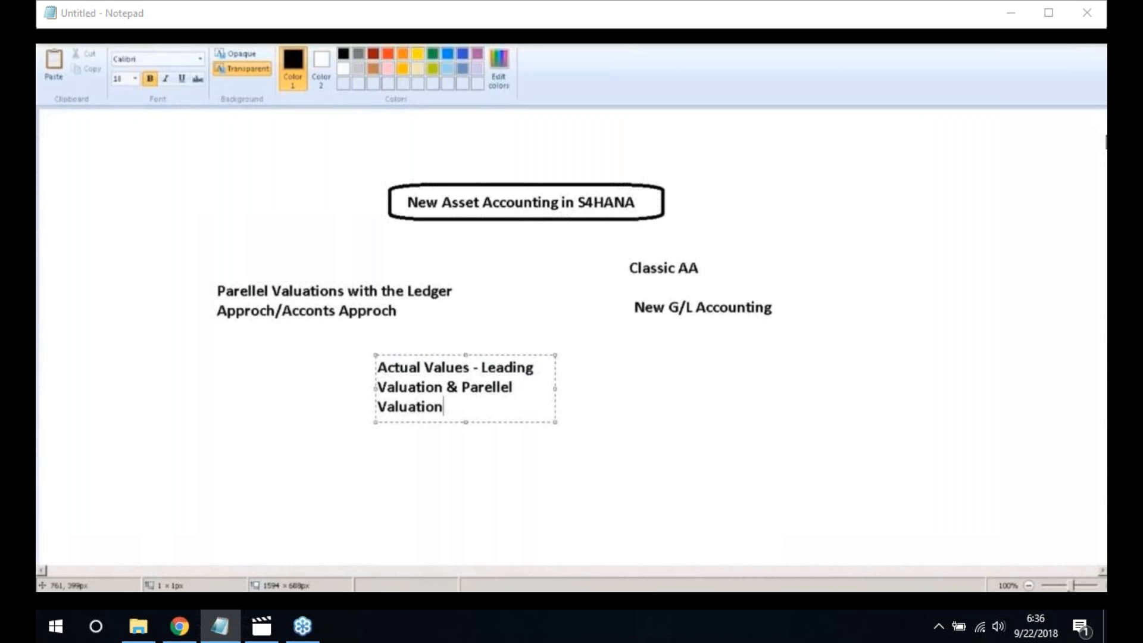
pyautogui.moveTo(555, 388); pyautogui.dragTo(834, 392)
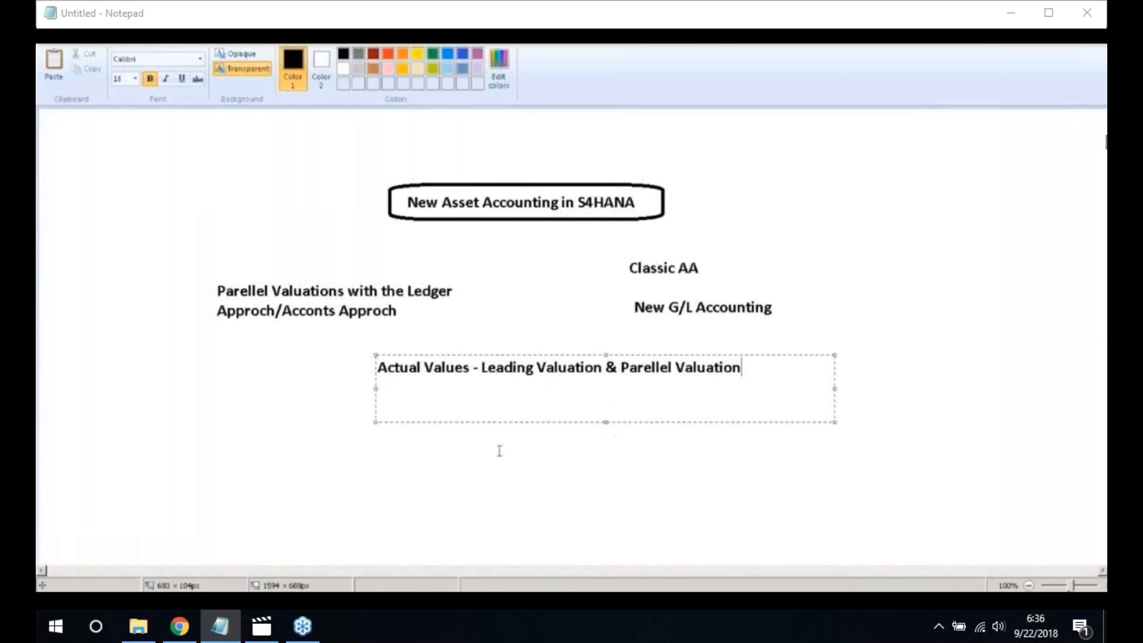
pyautogui.click(364, 452)
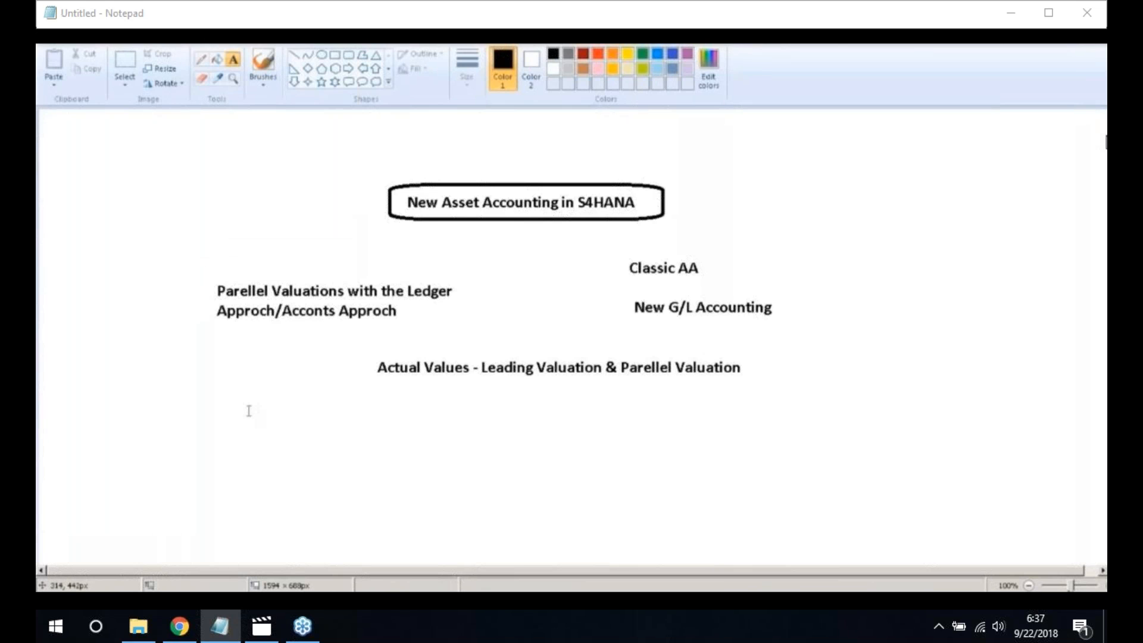
# Add the label 'Delta Depreciation Areas' at the lower left of the canvas
pyautogui.click(211, 428)
pyautogui.write('D')
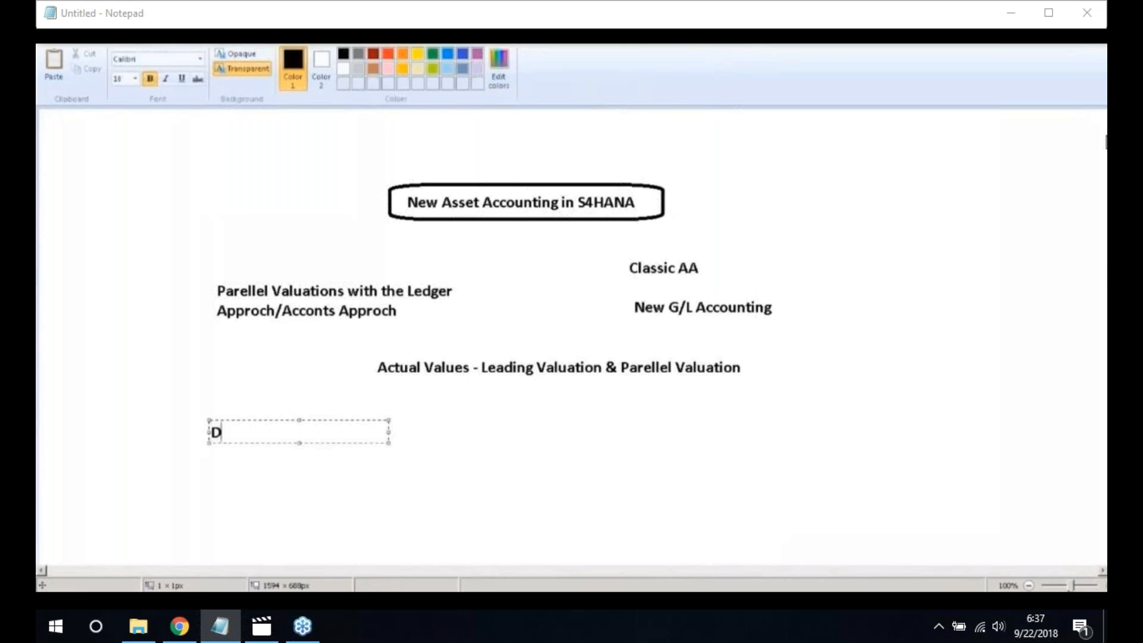
pyautogui.write('elta Depr')
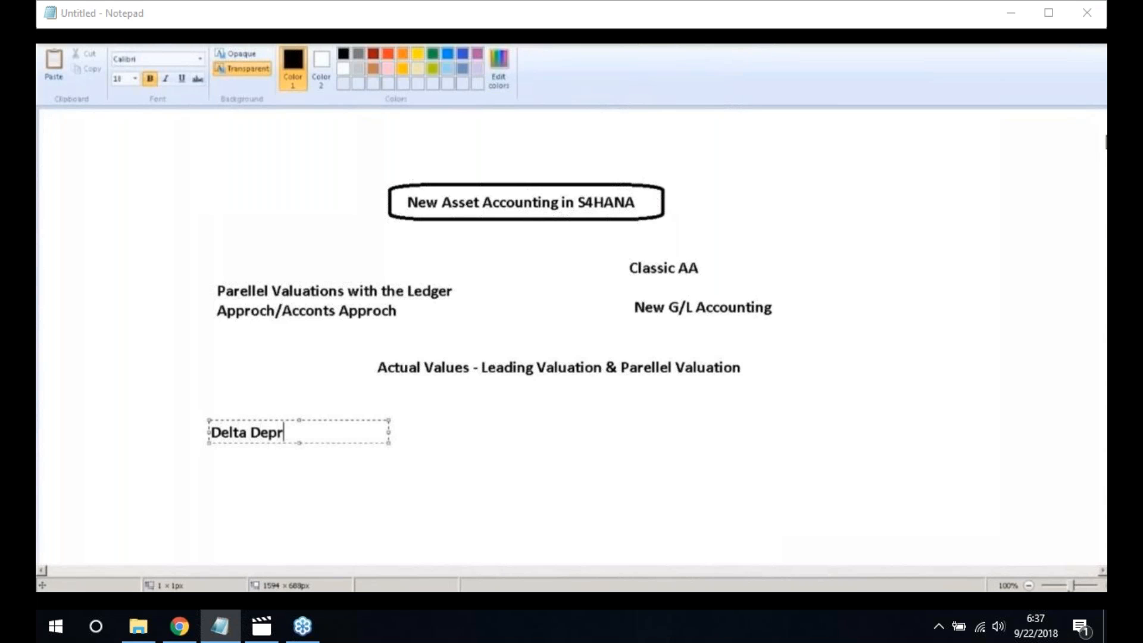
pyautogui.write('eciation Areas')
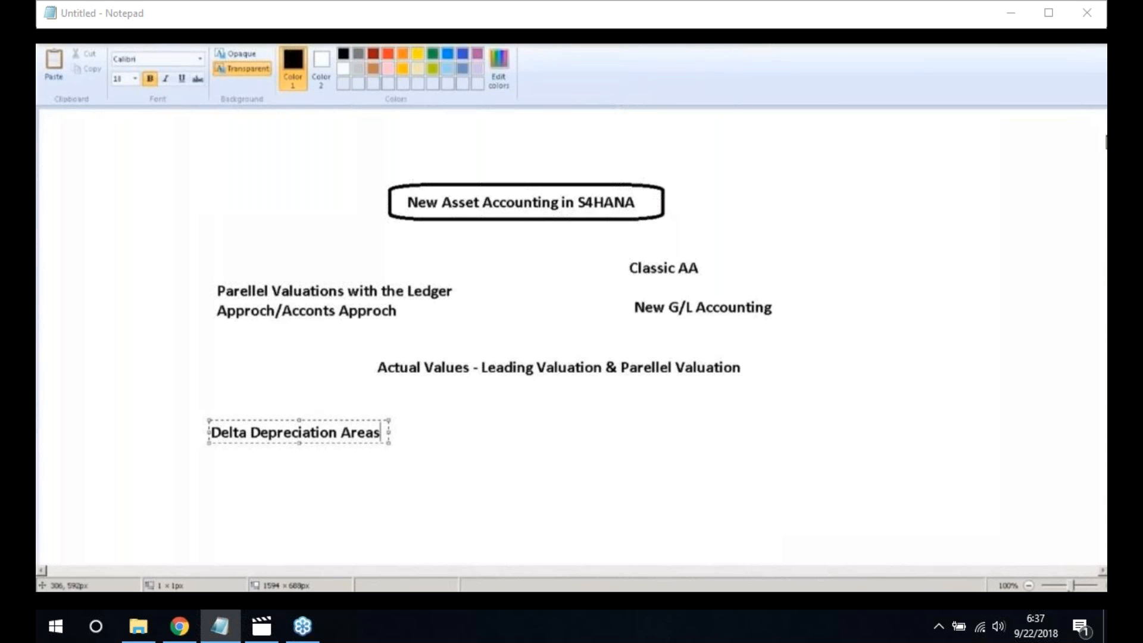
pyautogui.click(244, 505)
# Draw a freehand X with the Pencil beside 'Delta Depreciation Areas'
pyautogui.click(202, 59)
pyautogui.moveTo(392, 425)
pyautogui.mouseDown()
pyautogui.moveTo(410, 444)
pyautogui.moveTo(389, 442)
pyautogui.mouseUp()
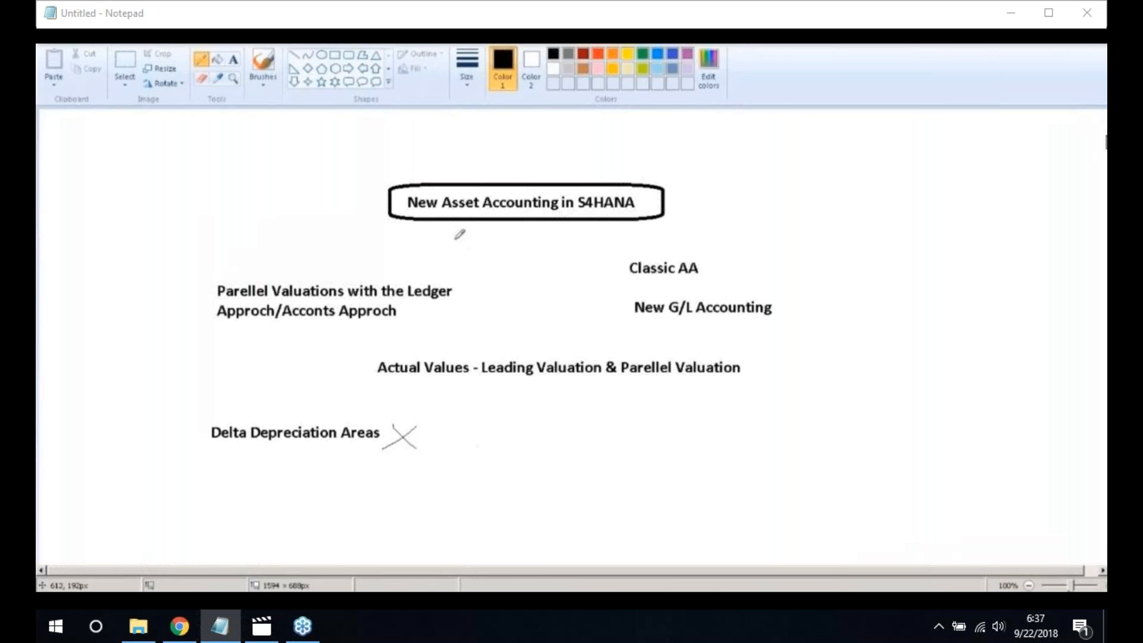
pyautogui.click(232, 59)
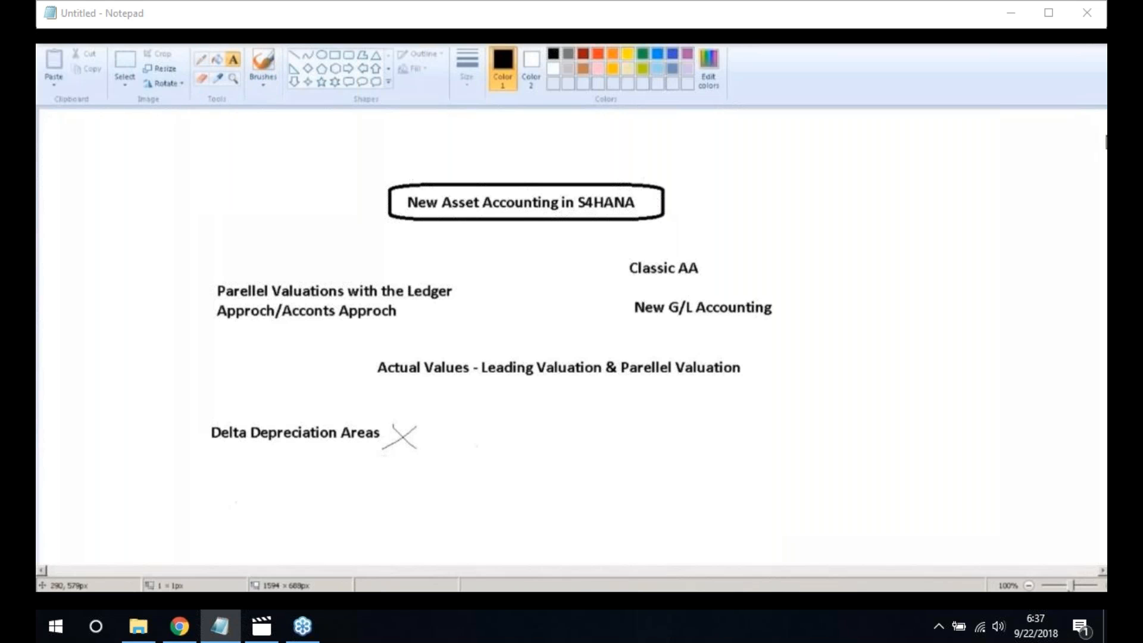
pyautogui.click(236, 501)
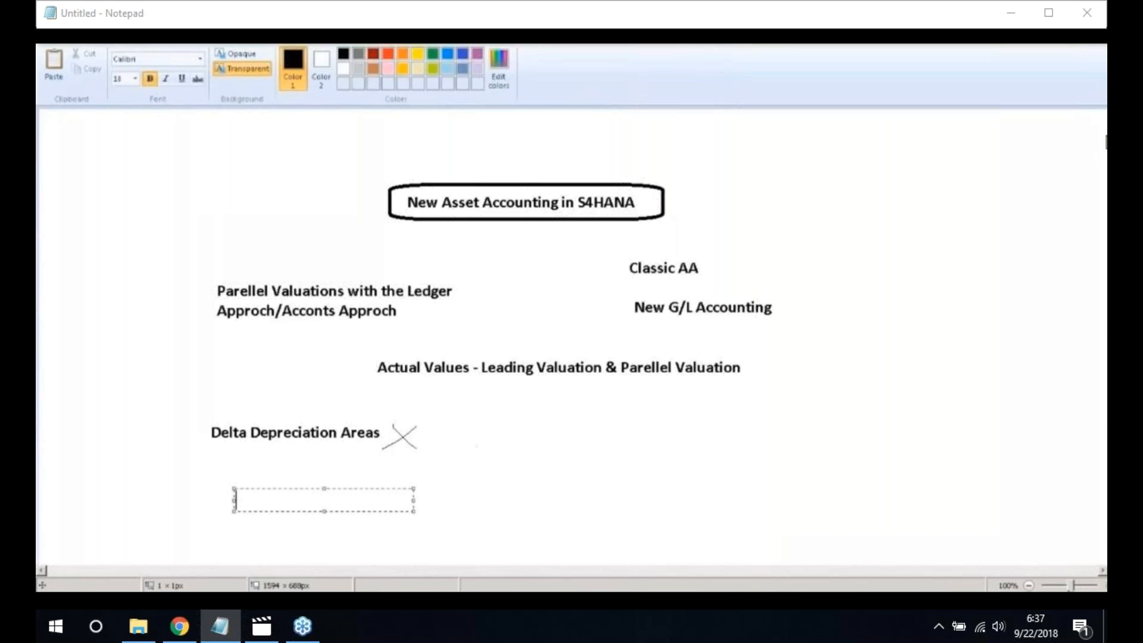
# Add 'Real time' below Delta Depreciation Areas, with 'G/L Accounts' indented beneath it
pyautogui.write('Real time')
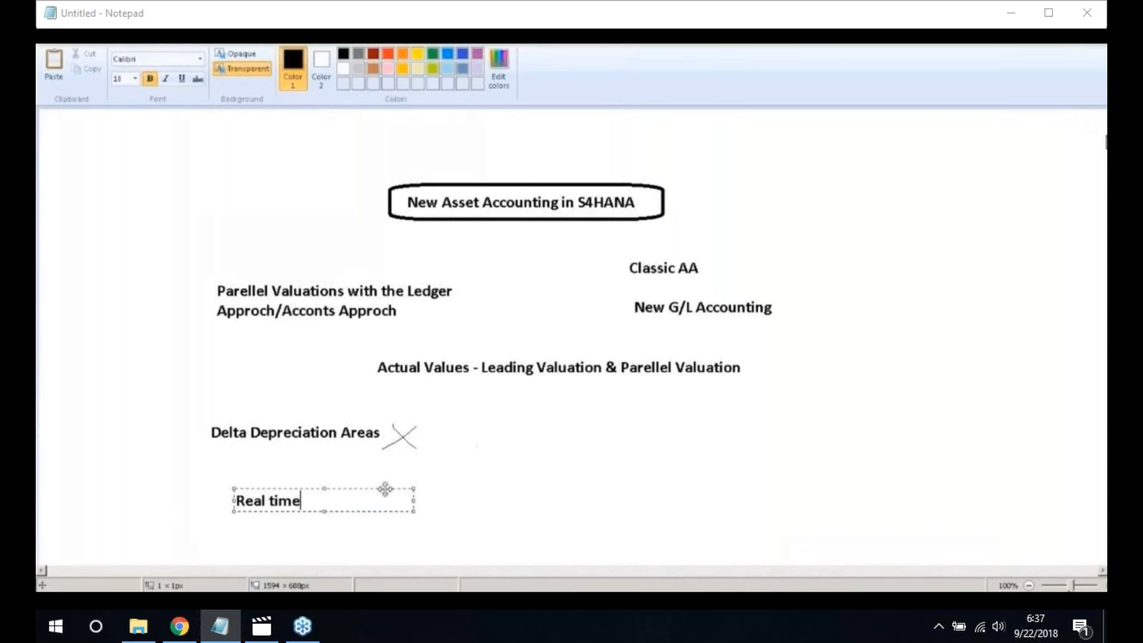
pyautogui.click(345, 527)
pyautogui.click(345, 528)
pyautogui.click(343, 515)
pyautogui.write('G/L ')
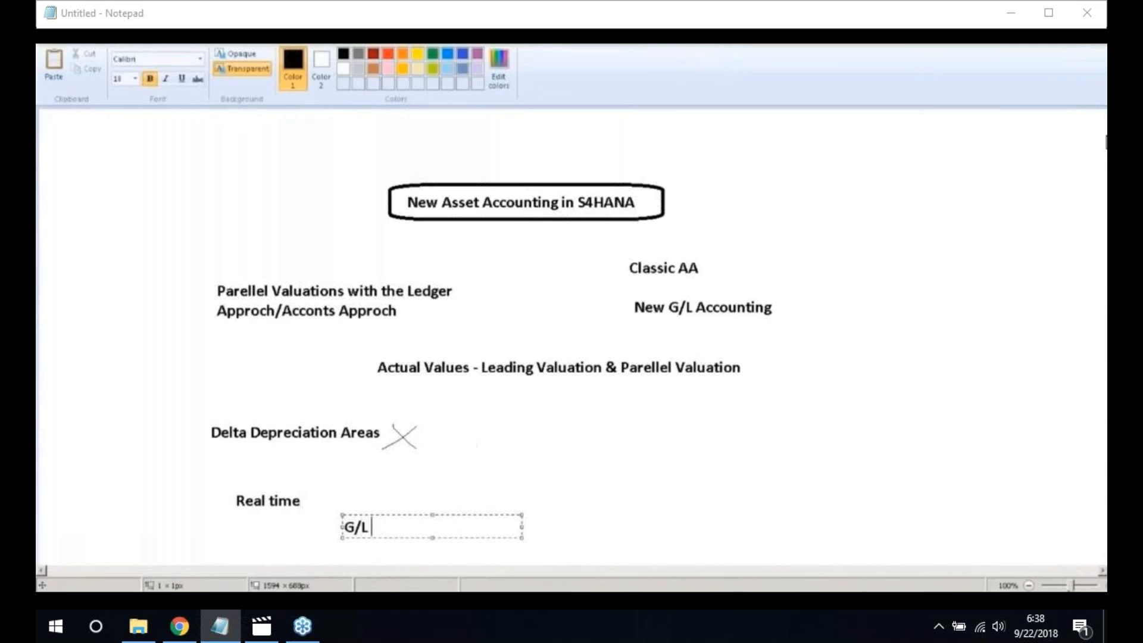
pyautogui.write('Accounts')
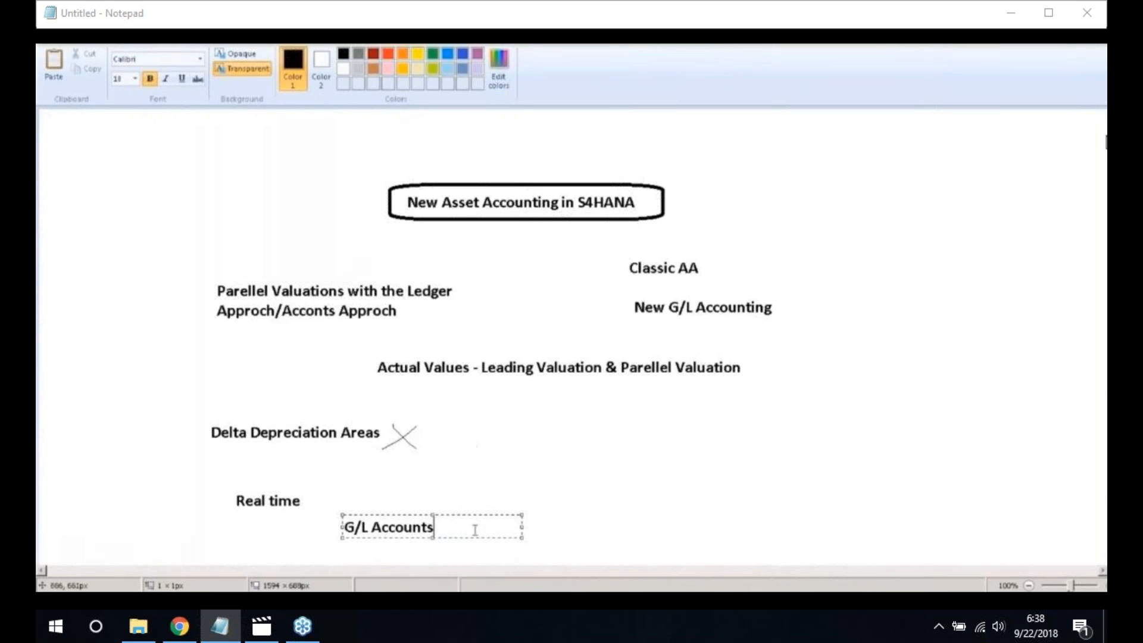
pyautogui.click(616, 508)
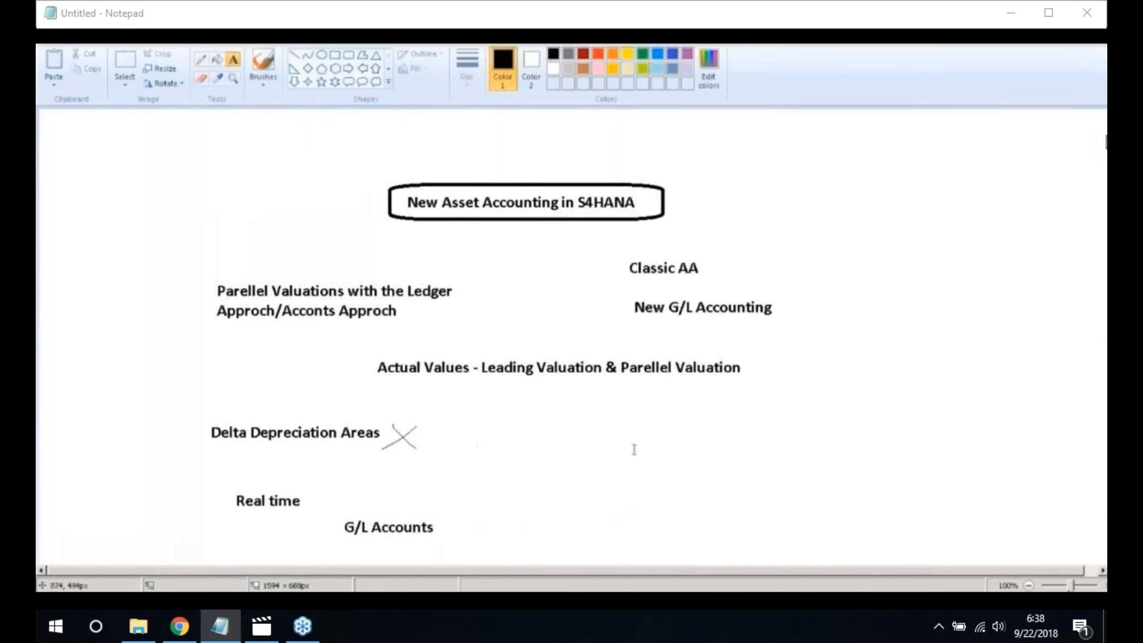
# Place the label 'Universal journal Entry' to the right of the hand-drawn X
pyautogui.click(535, 461)
pyautogui.click(535, 461)
pyautogui.write('Unive')
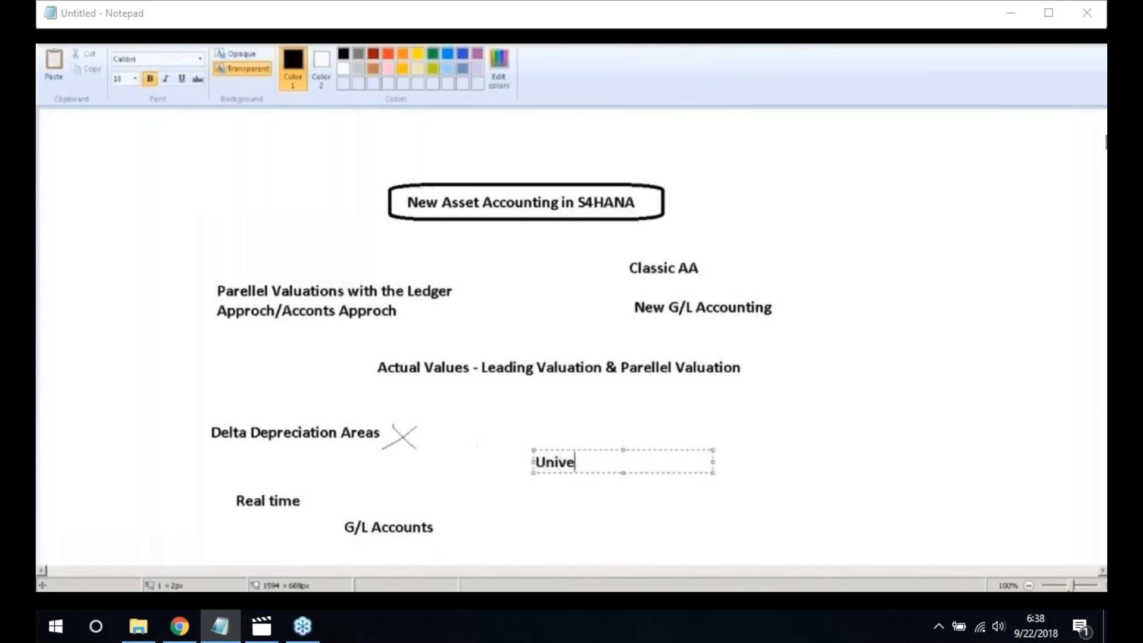
pyautogui.write('rsal journal ')
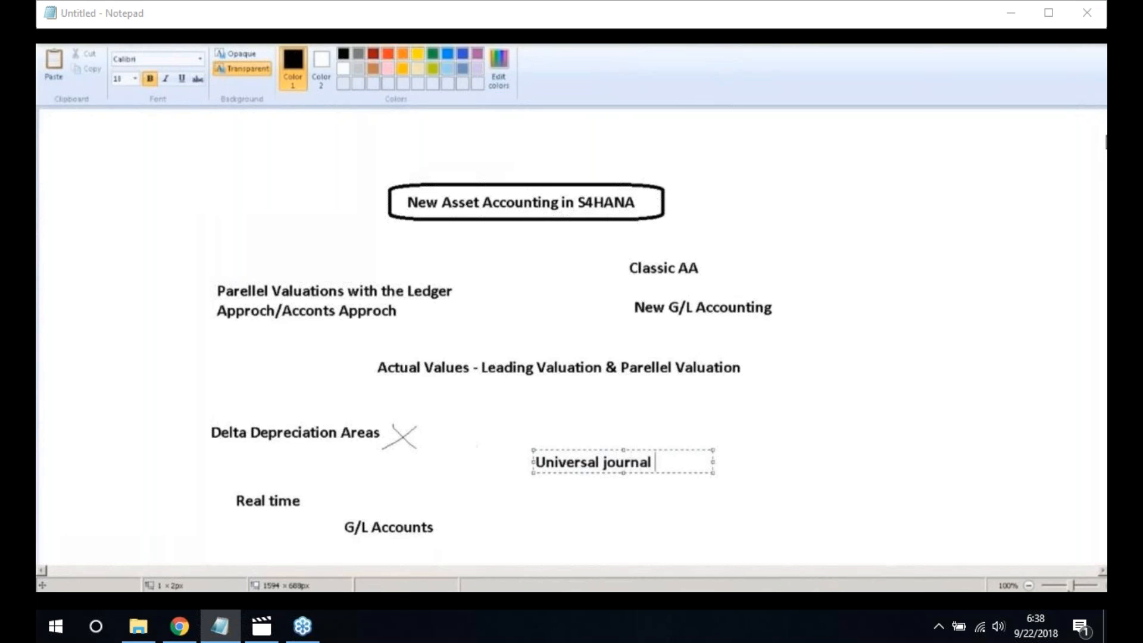
pyautogui.write('Entry')
pyautogui.click(709, 492)
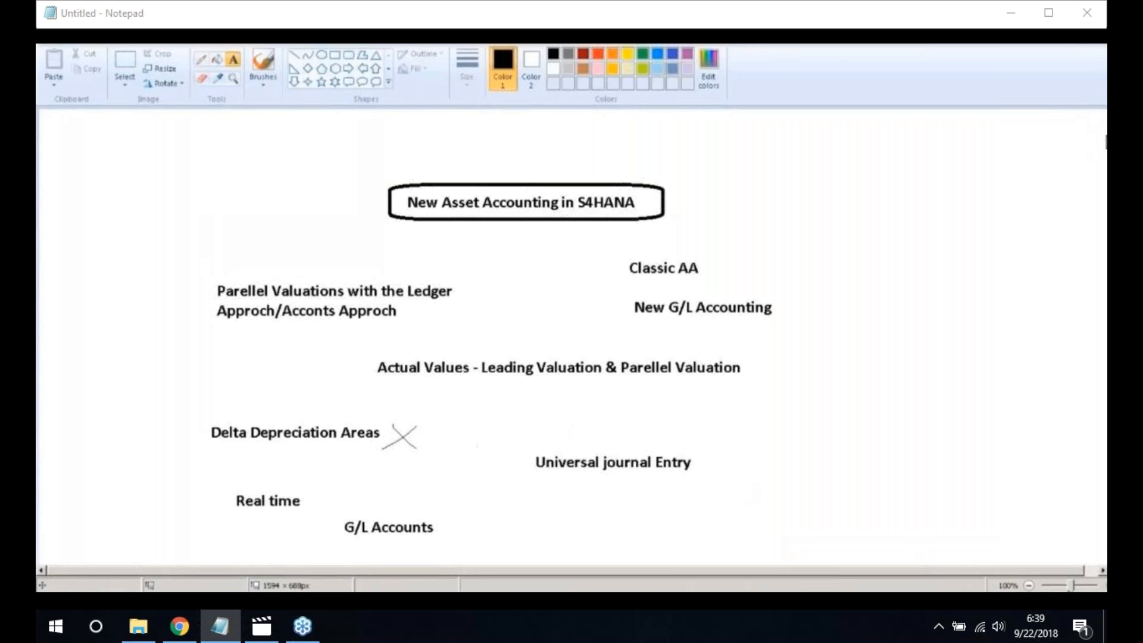
# Draw a rectangle around the 'Universal journal Entry' label
pyautogui.click(336, 55)
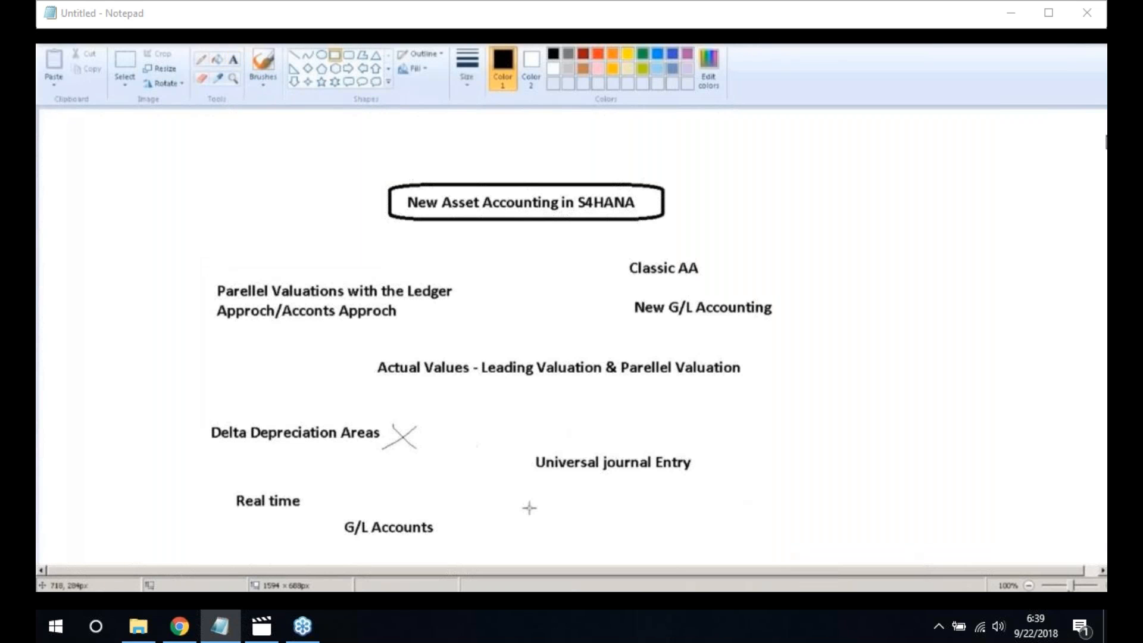
pyautogui.moveTo(521, 446); pyautogui.dragTo(713, 482)
pyautogui.click(816, 475)
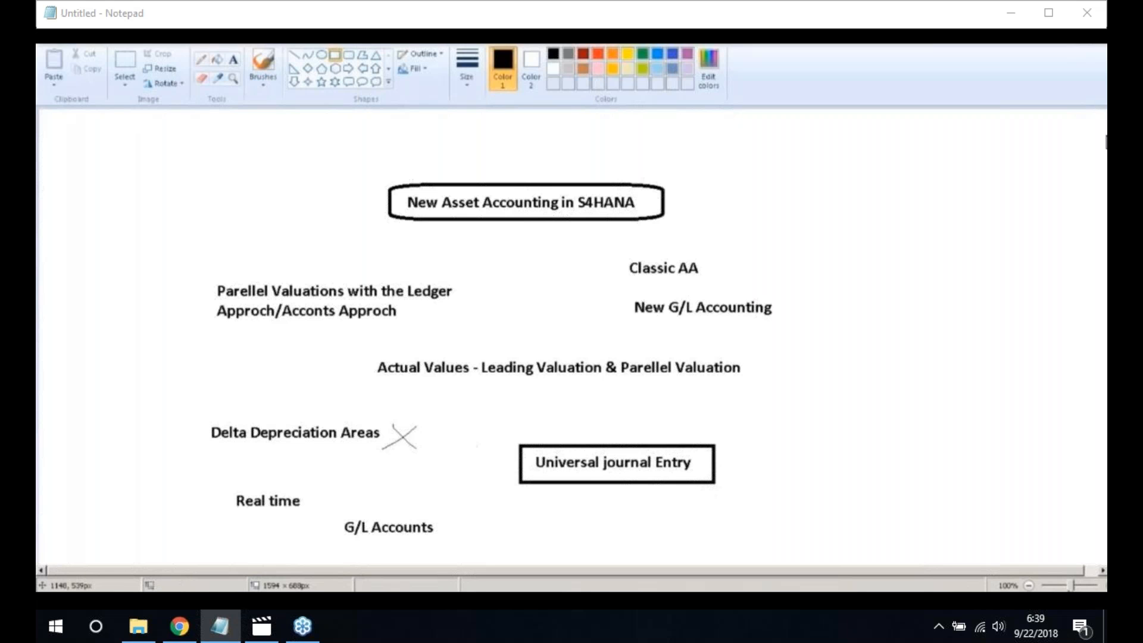
# Add the labels 'FI - Asset level' and 'Asset Number' right of the boxed entry
pyautogui.click(232, 59)
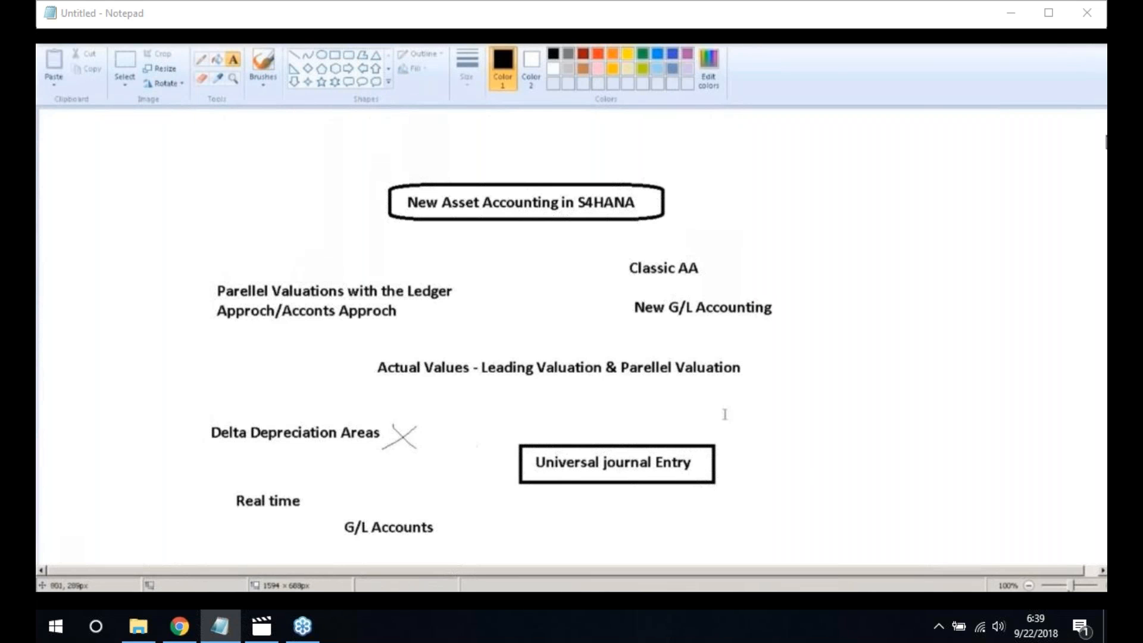
pyautogui.click(768, 459)
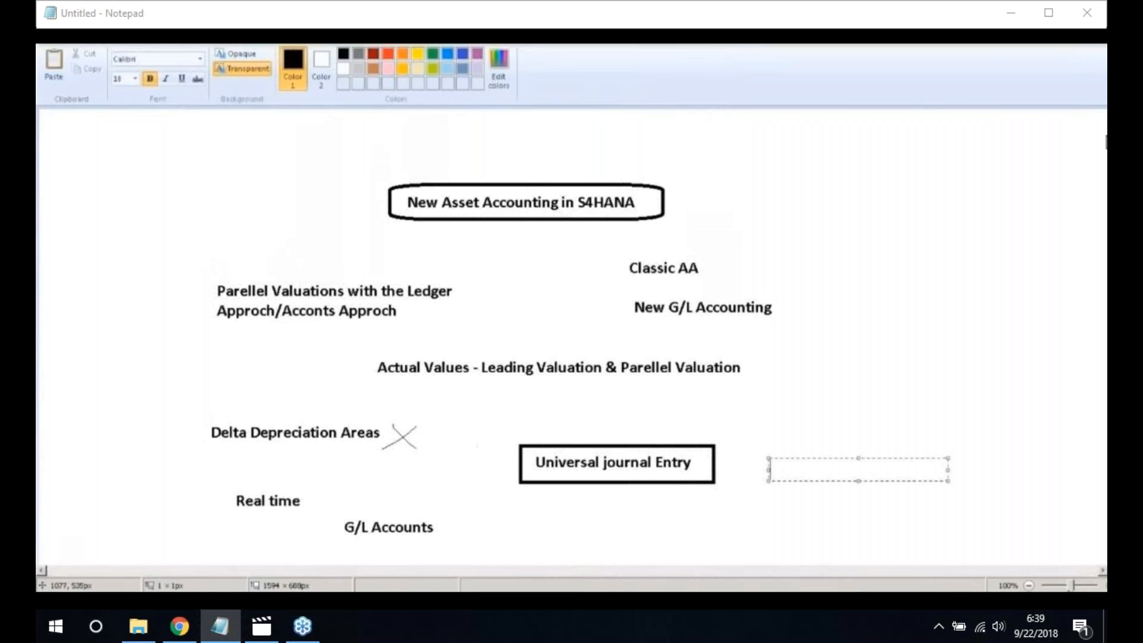
pyautogui.write('FI - Asset level')
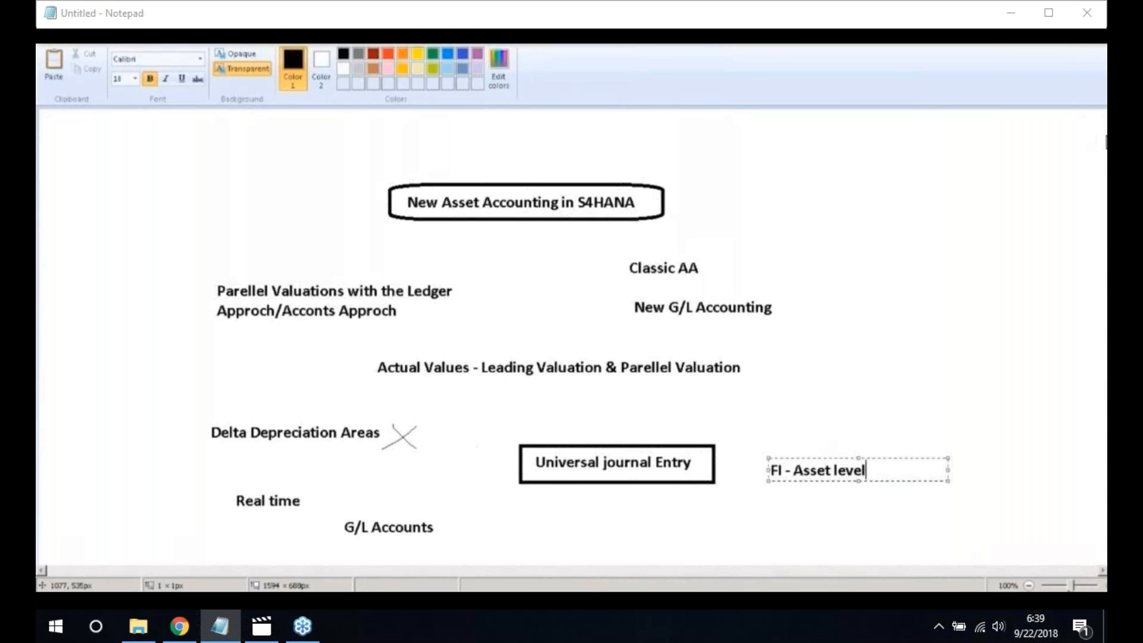
pyautogui.click(777, 496)
pyautogui.write('Asset')
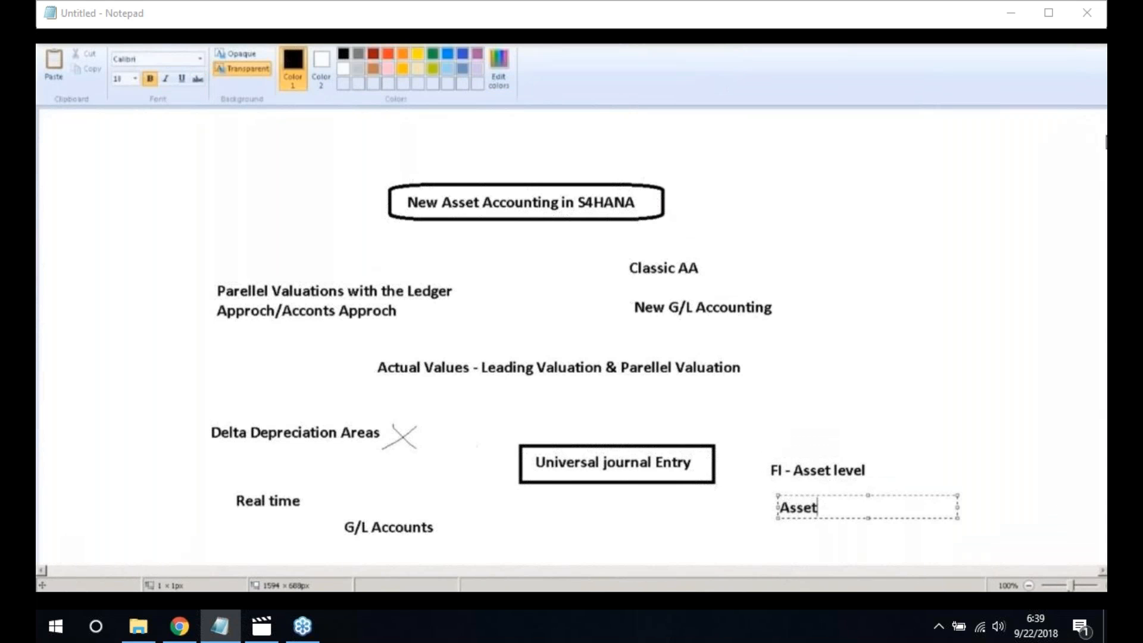
pyautogui.write(' Number')
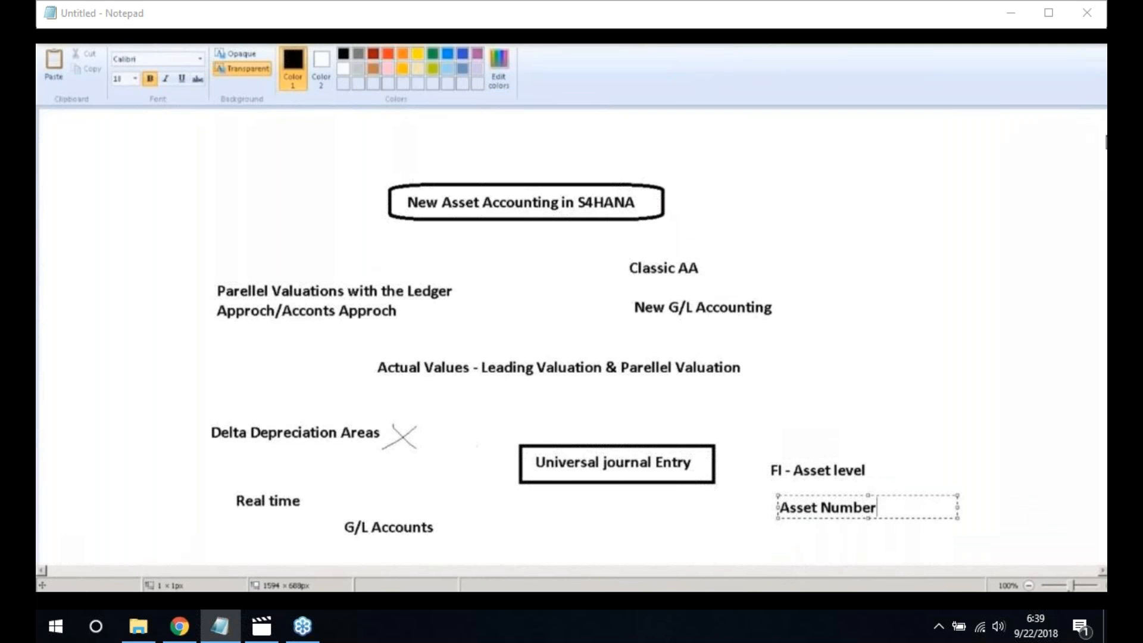
pyautogui.click(721, 507)
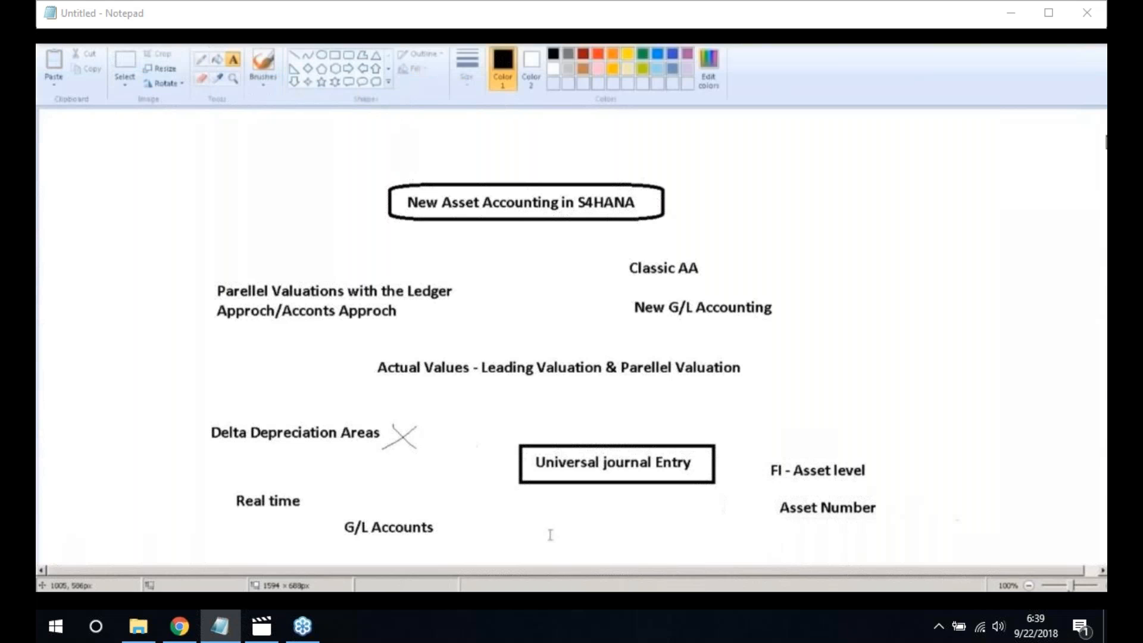
# Launch a new blank Paint window from the Start menu
pyautogui.click(55, 600)
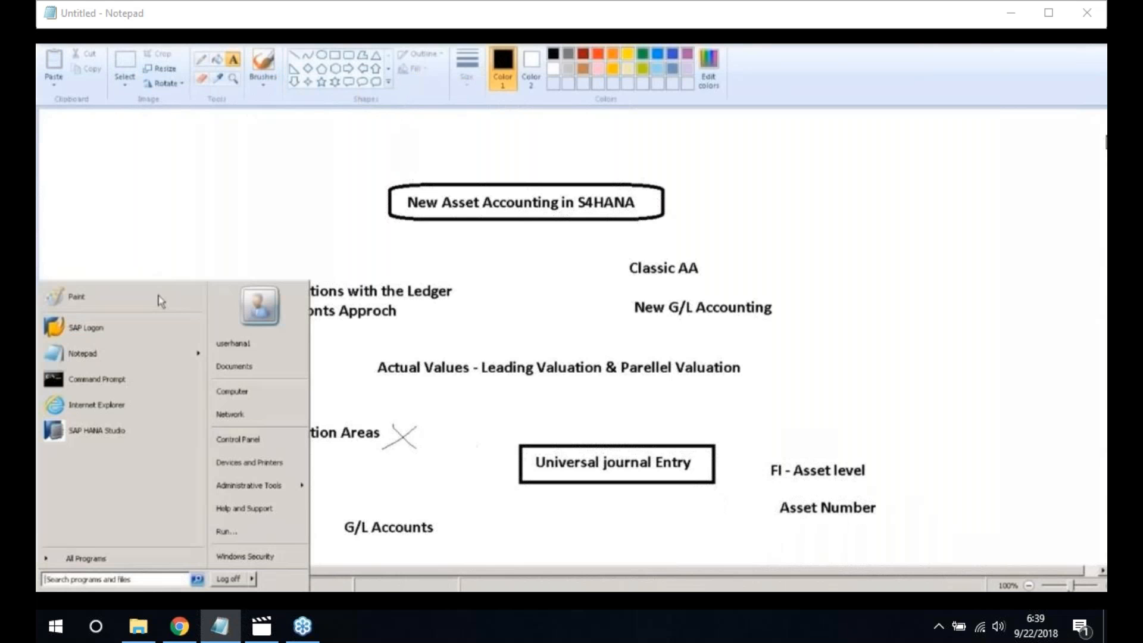
pyautogui.click(156, 297)
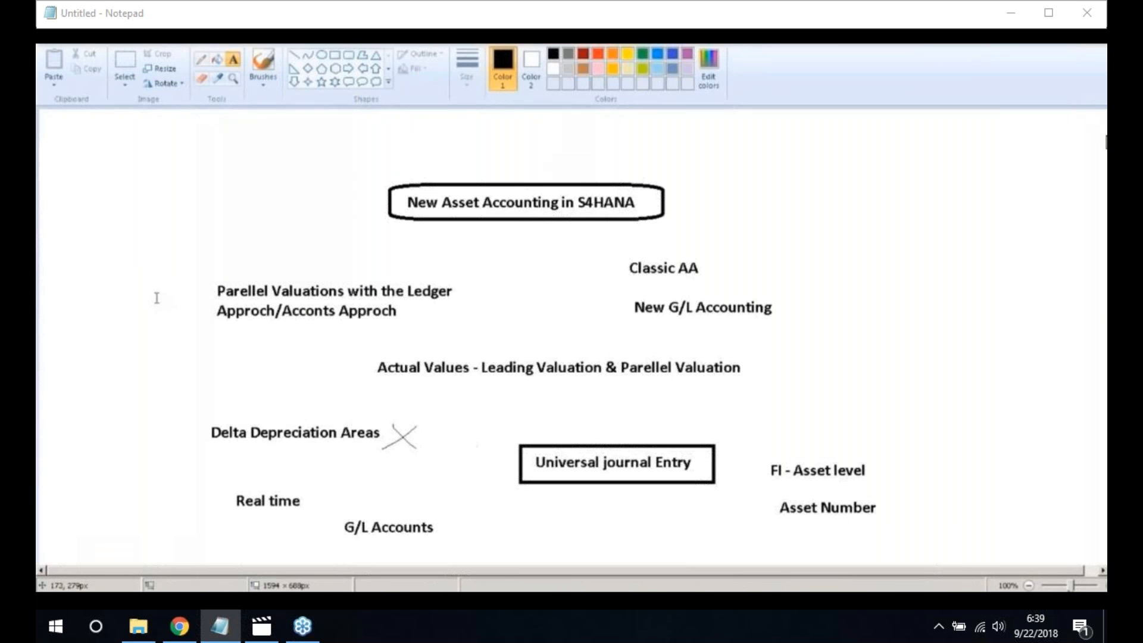
pyautogui.click(218, 248)
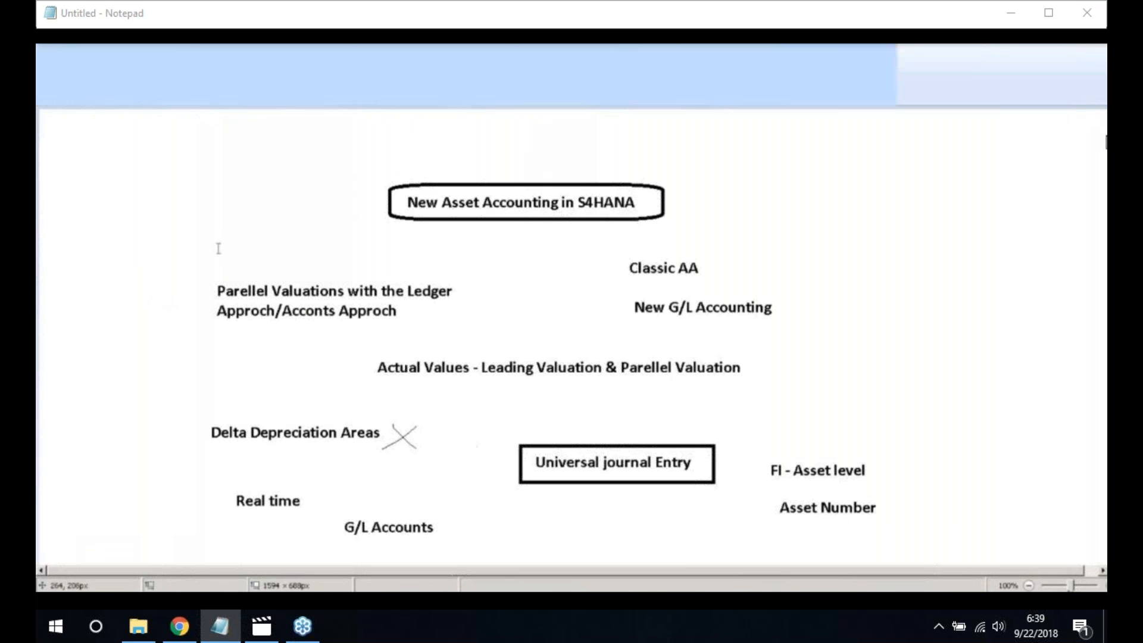
# List Bulidings, Vehicles, Assets under Construction and Fixture & Fittings in a widened text box
pyautogui.click(854, 15)
pyautogui.click(233, 59)
pyautogui.click(270, 255)
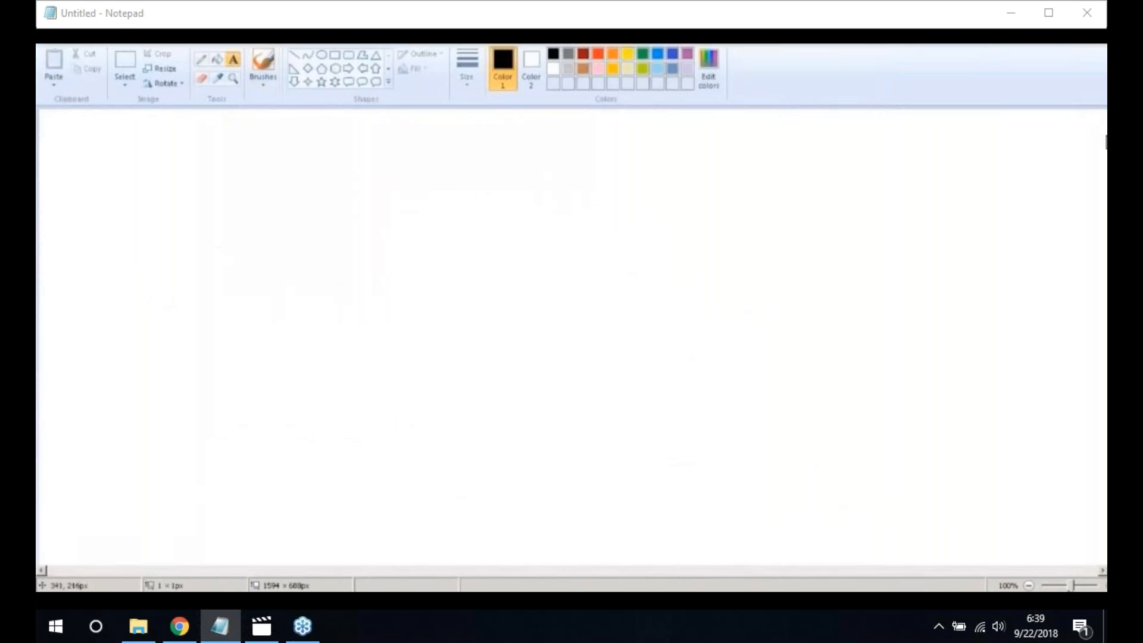
pyautogui.write('Bulidings')
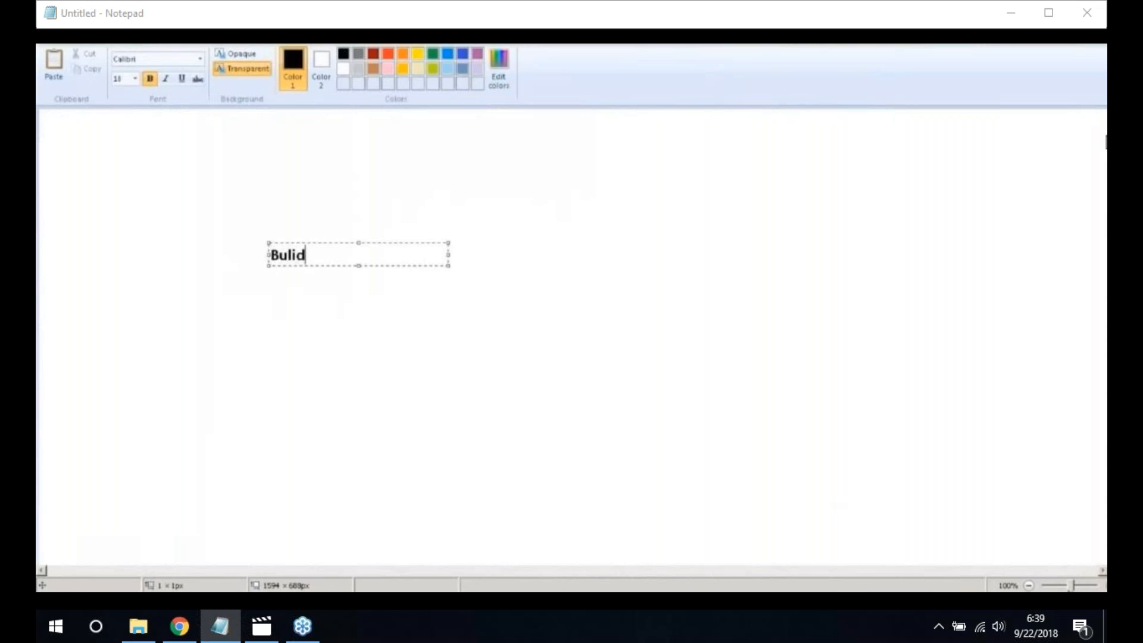
pyautogui.press('Return')
pyautogui.press('Return')
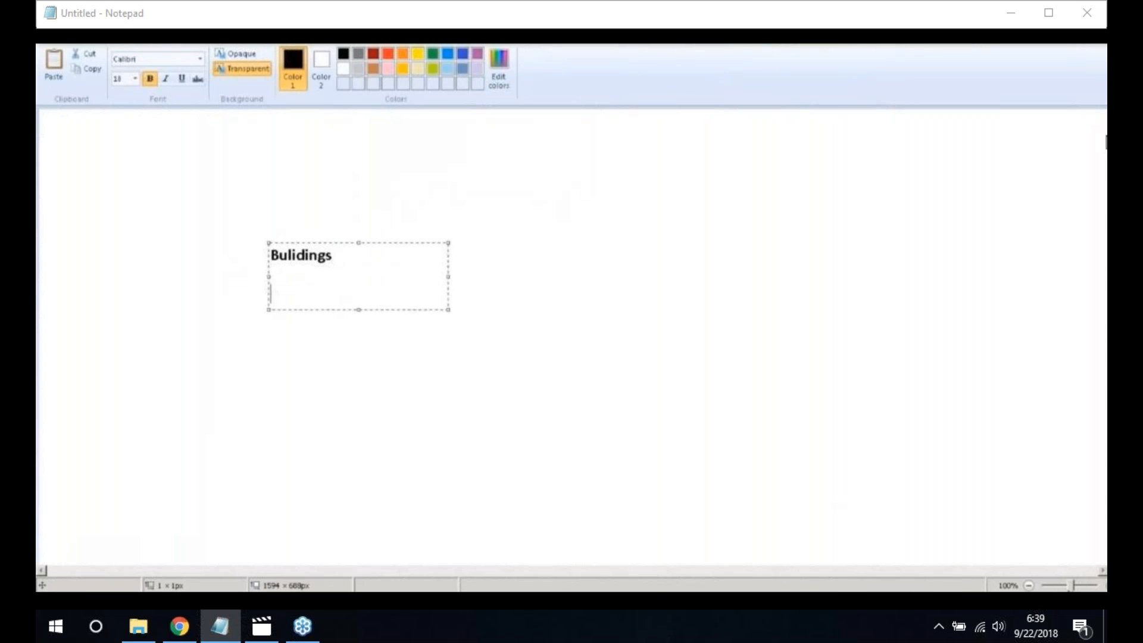
pyautogui.write('Vehicles')
pyautogui.press('Return')
pyautogui.press('Return')
pyautogui.write('Assets under Construction')
pyautogui.press('Return')
pyautogui.press('Return')
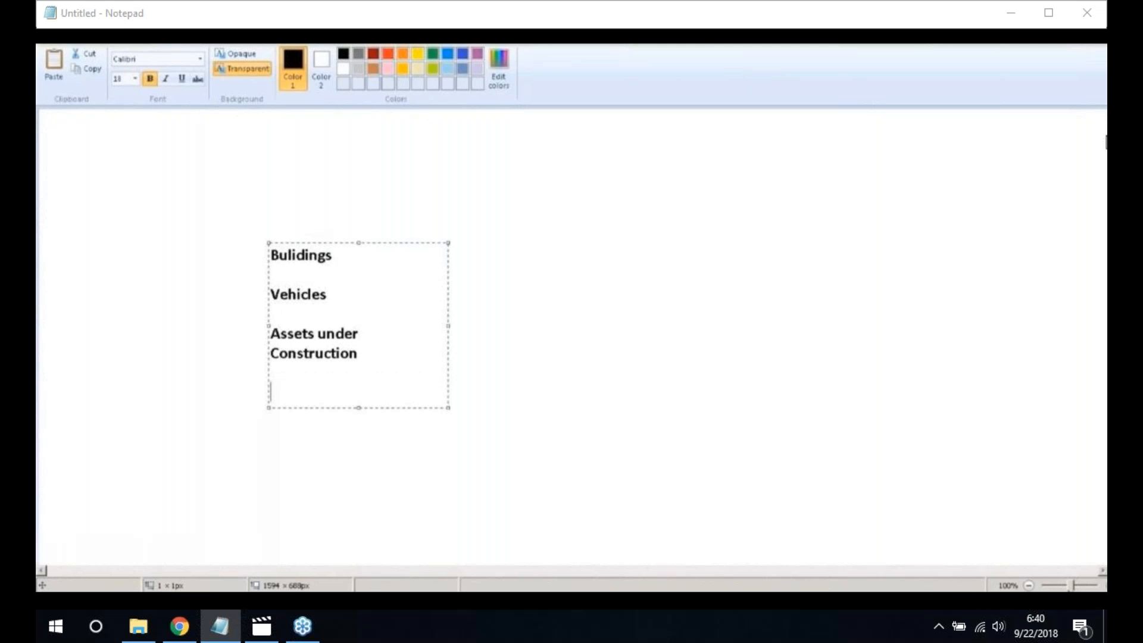
pyautogui.write('Fixture & F')
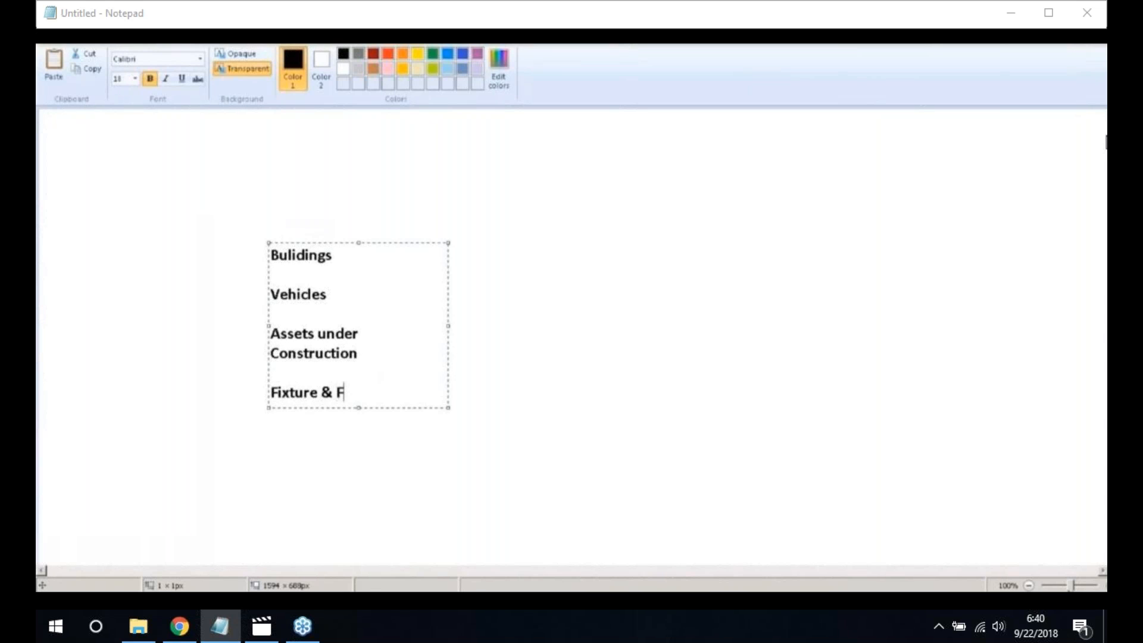
pyautogui.write('ittings')
pyautogui.moveTo(449, 326); pyautogui.dragTo(572, 338)
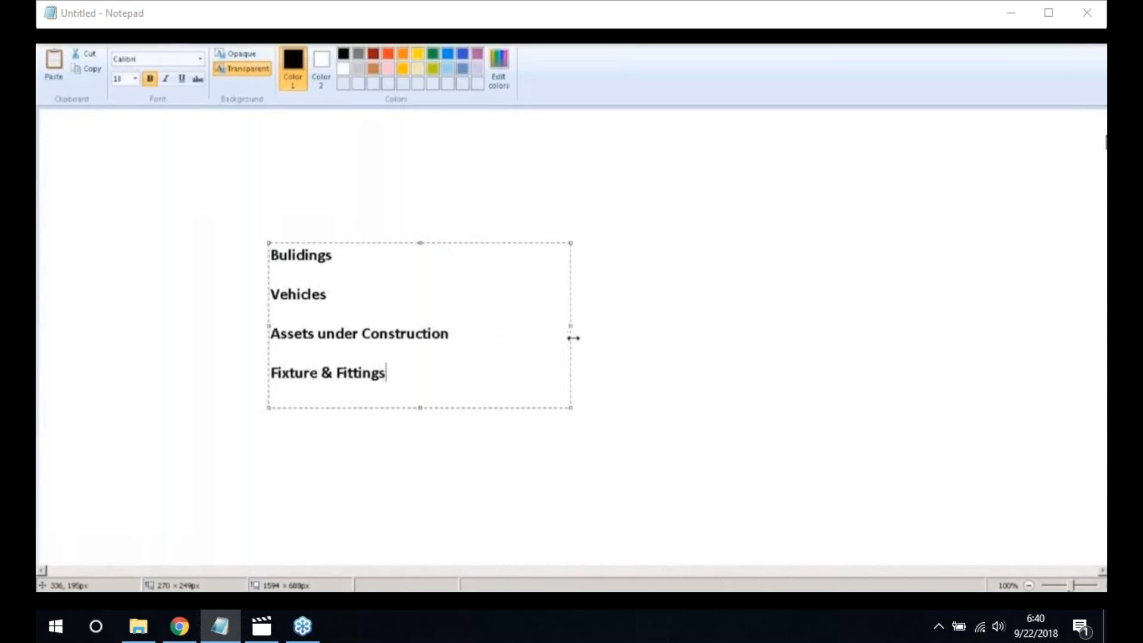
# Add the heading 'Asset Class' above the list
pyautogui.click(283, 209)
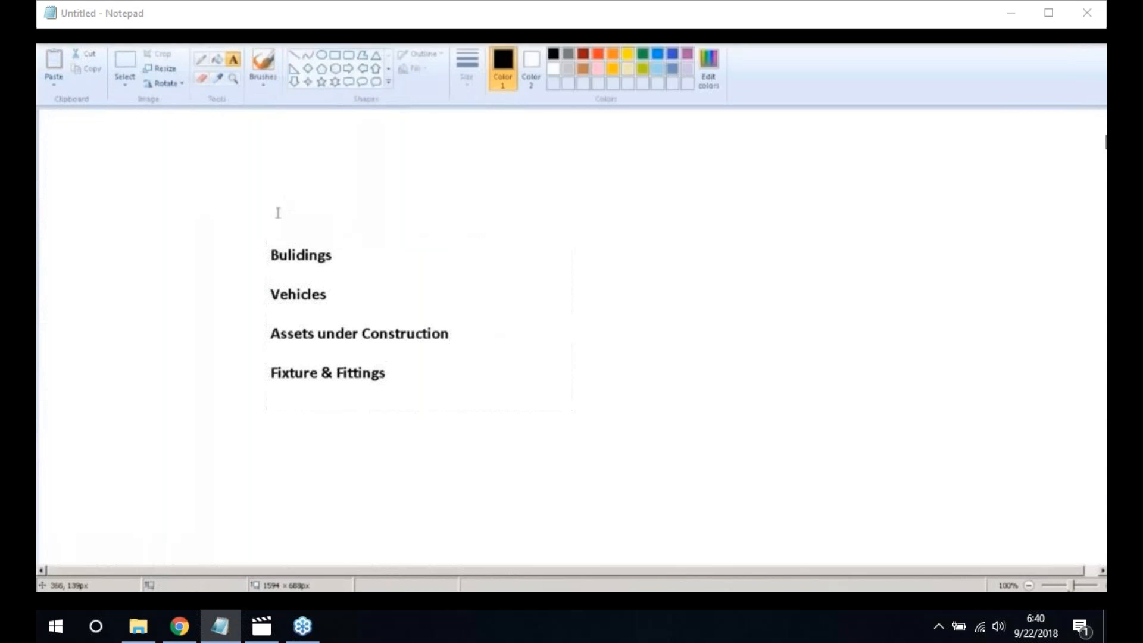
pyautogui.click(276, 213)
pyautogui.write('Asset Class')
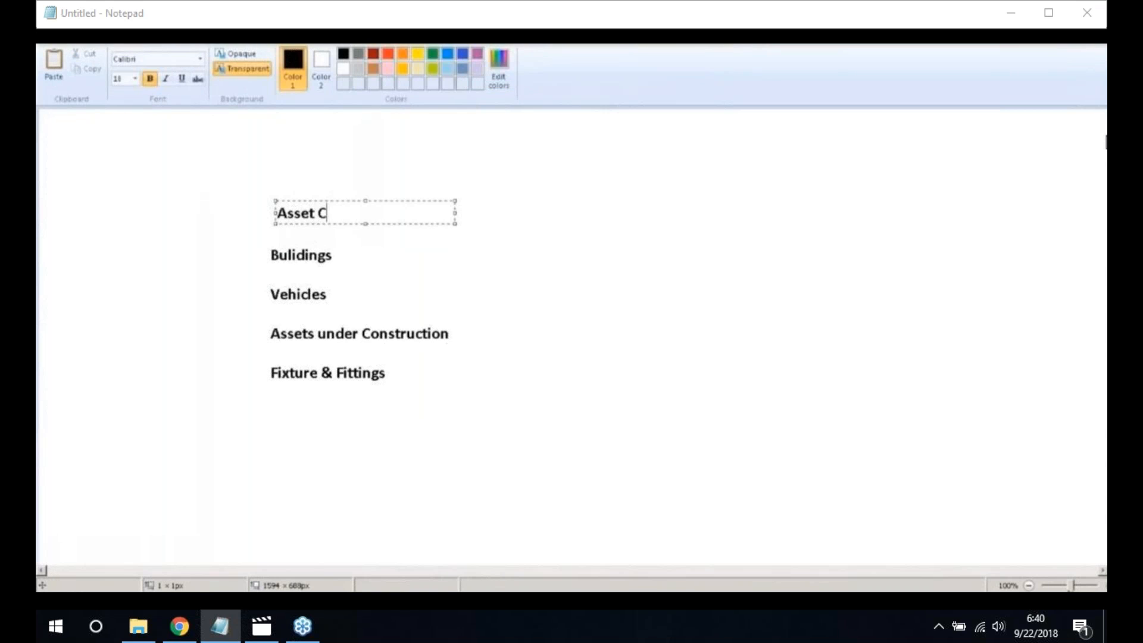
pyautogui.click(418, 371)
# Draw a rectangle enclosing the four asset classes
pyautogui.click(335, 57)
pyautogui.moveTo(243, 242)
pyautogui.mouseDown()
pyautogui.moveTo(459, 378)
pyautogui.moveTo(459, 393)
pyautogui.mouseUp()
pyautogui.click(555, 378)
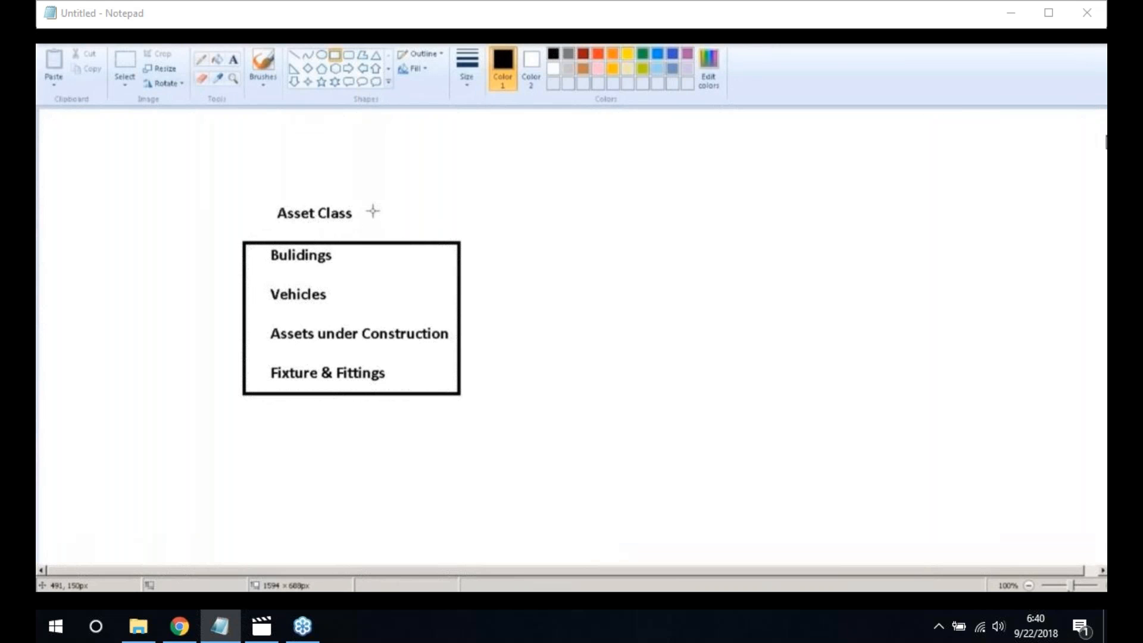
pyautogui.click(233, 60)
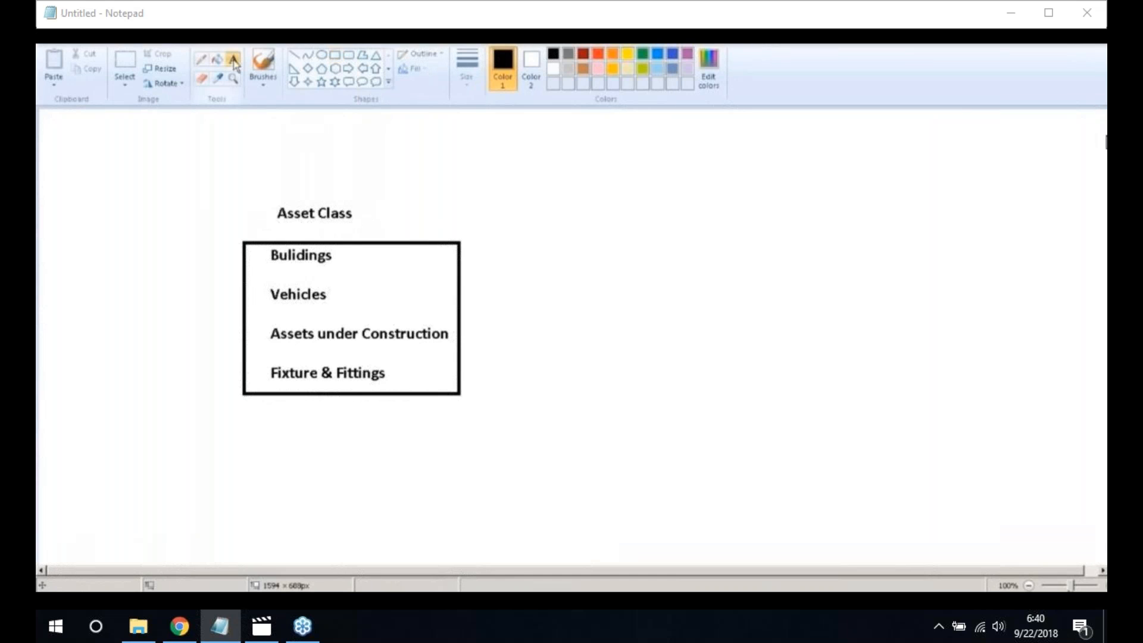
pyautogui.click(464, 207)
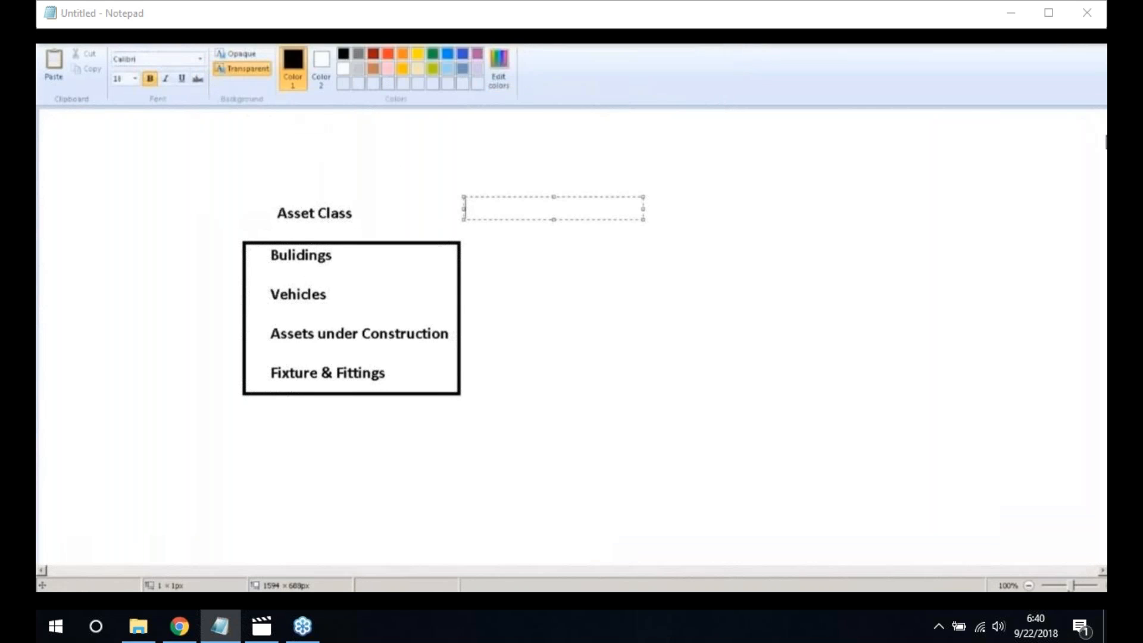
# Type 'General Ledger Accounts & Group Master Records' right of Asset Class, wrapped onto two lines
pyautogui.write('General Le')
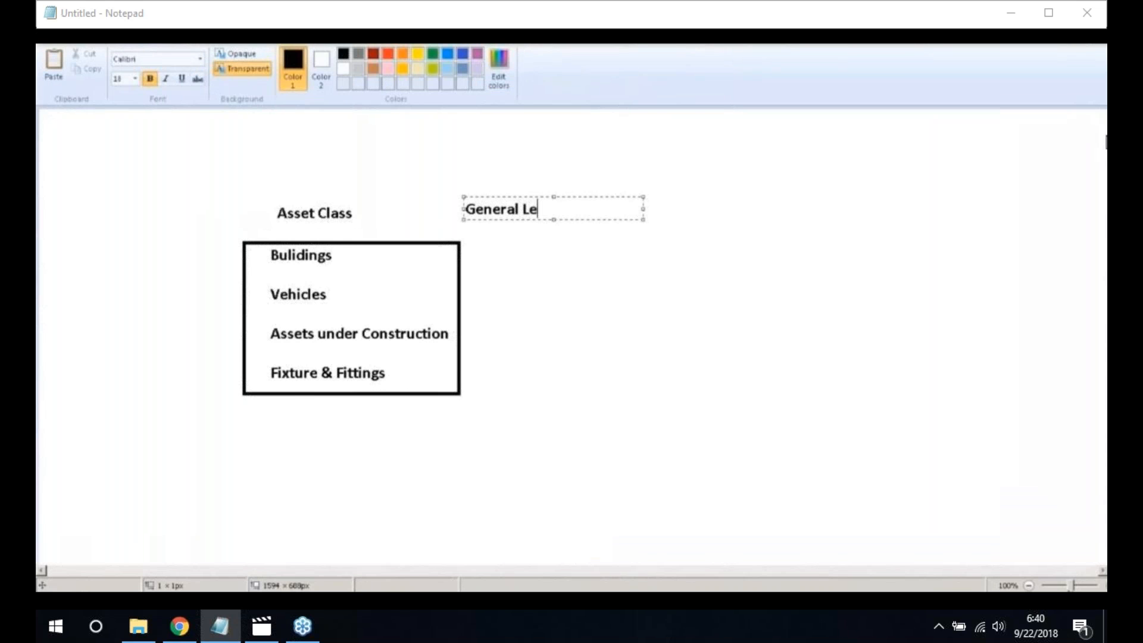
pyautogui.write('dger Accounts ')
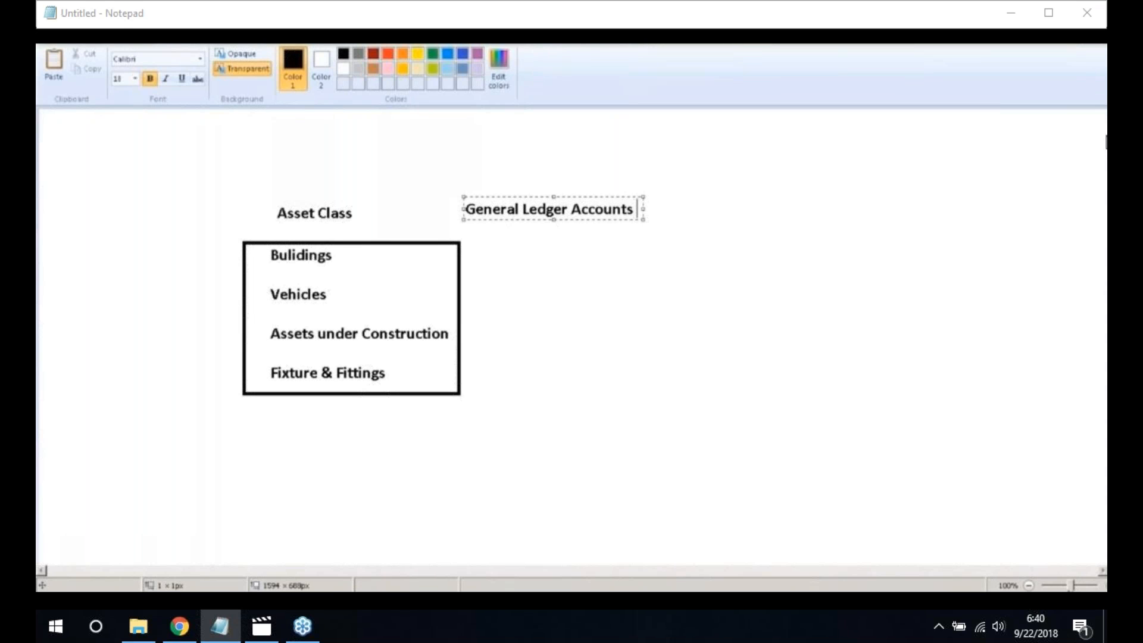
pyautogui.write('& ')
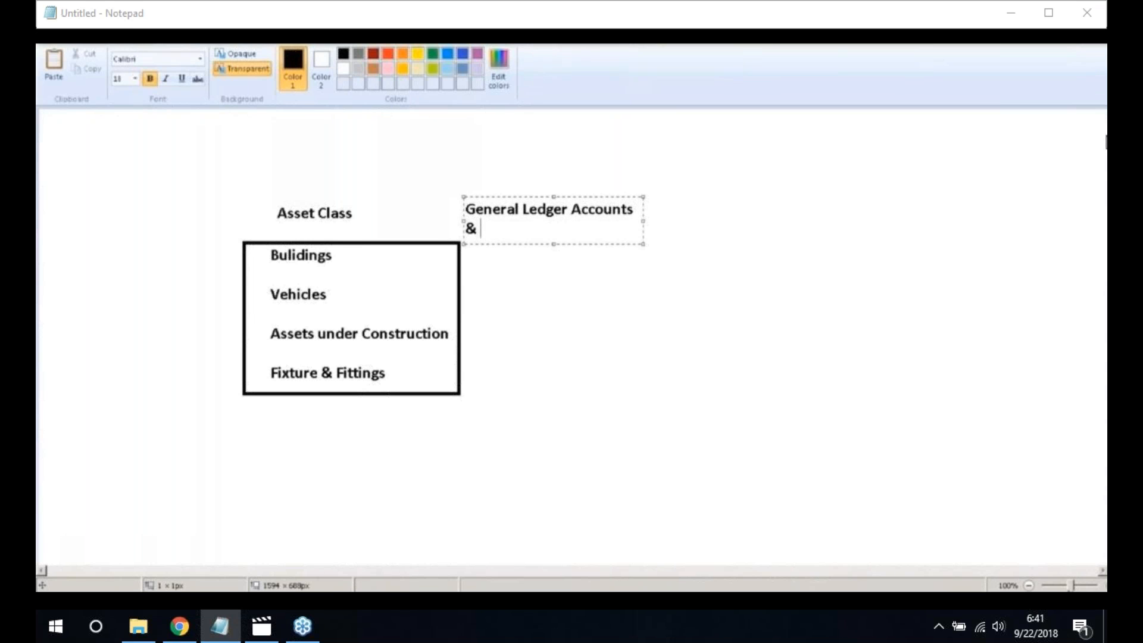
pyautogui.write('Group Master Records')
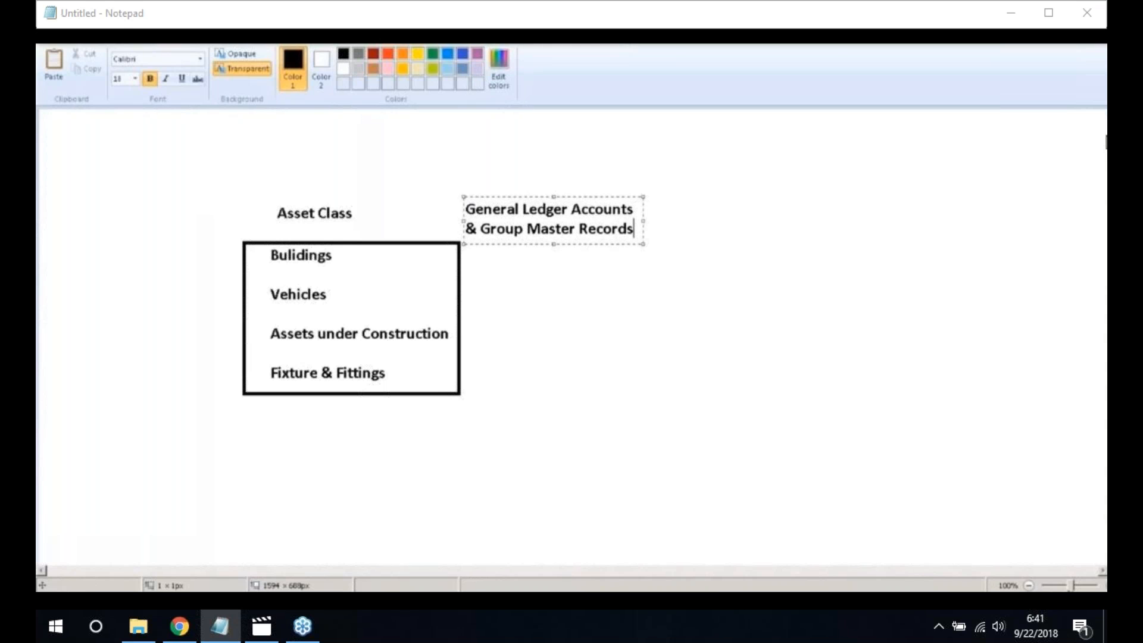
pyautogui.moveTo(642, 220); pyautogui.dragTo(713, 221)
pyautogui.click(725, 272)
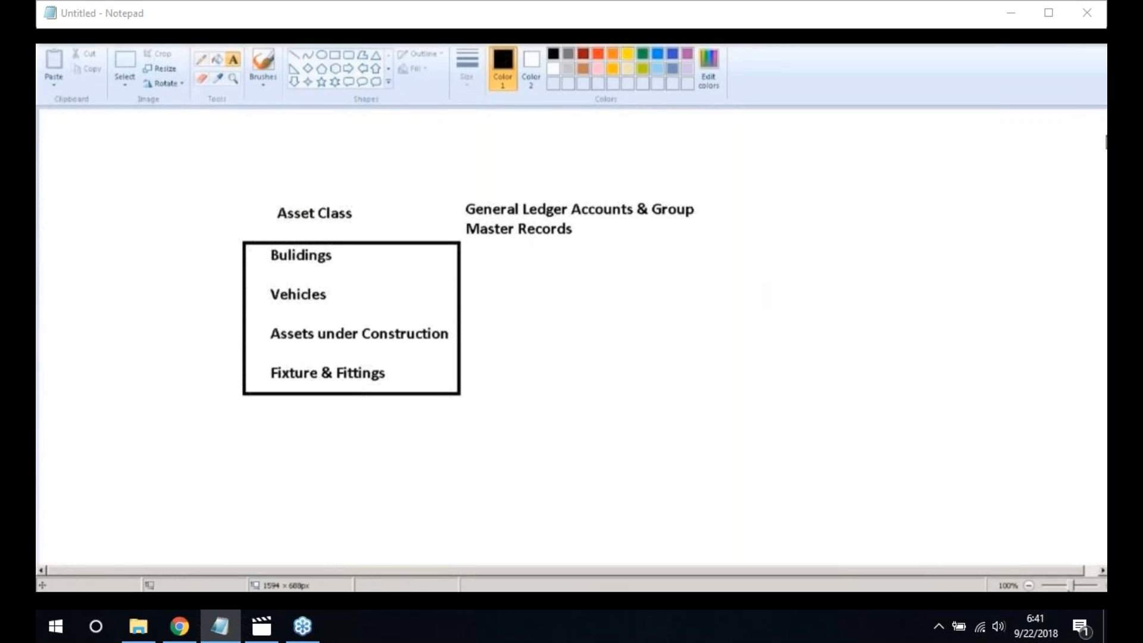
pyautogui.click(739, 279)
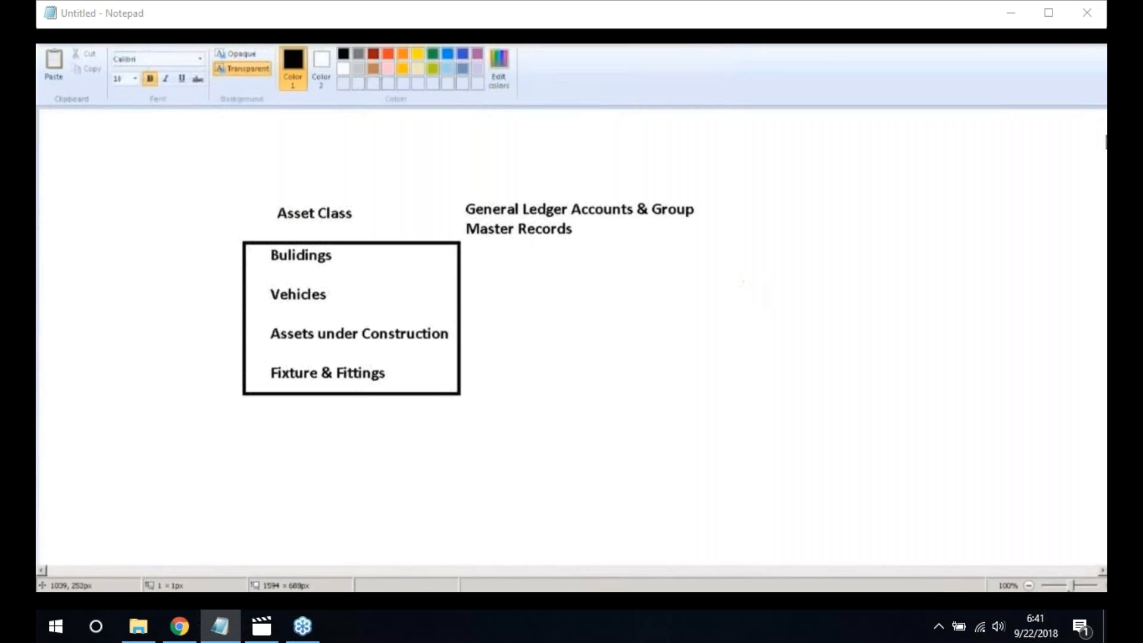
# Add 'Functionalities' and 'Configurations' on two lines at the right of the sketch
pyautogui.write('Functio')
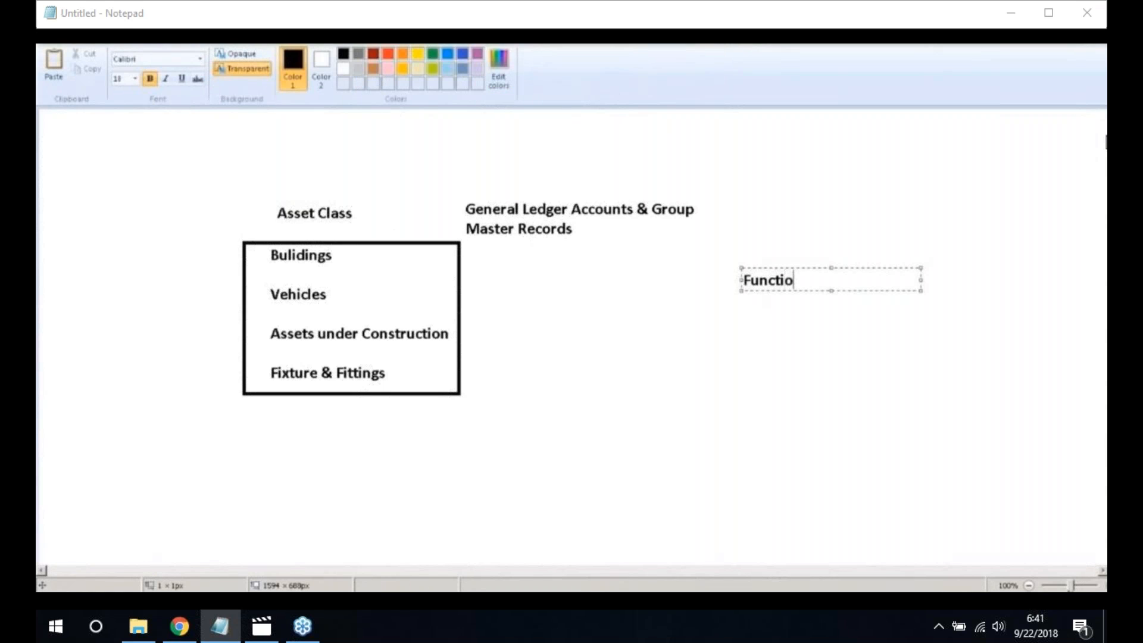
pyautogui.write('nalities')
pyautogui.press('Return')
pyautogui.press('Return')
pyautogui.write('Configurations')
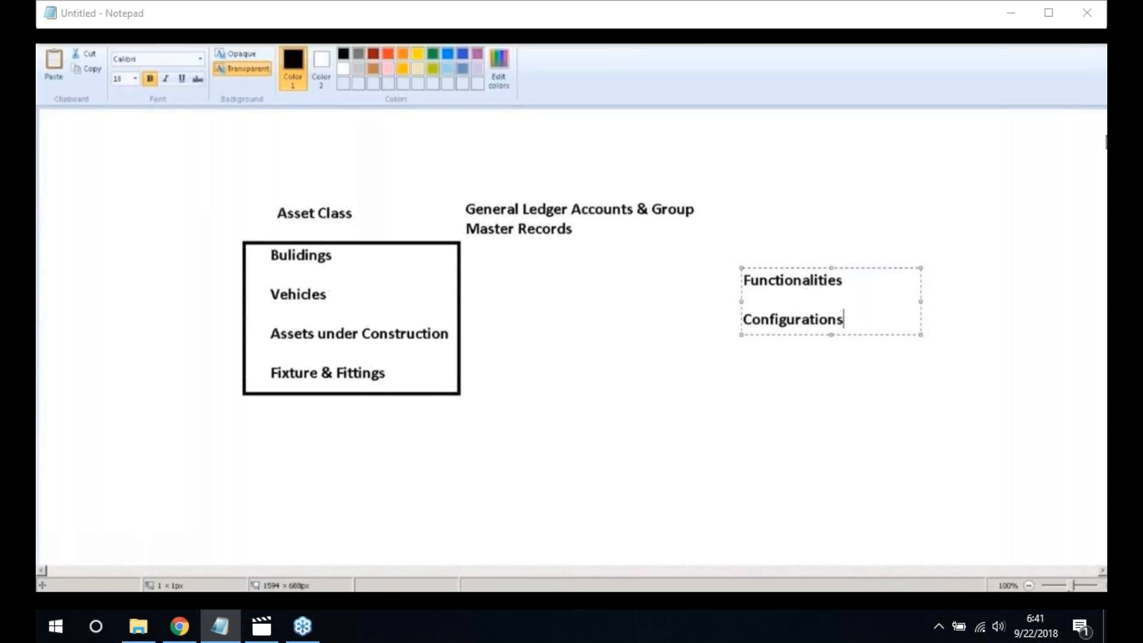
pyautogui.click(702, 387)
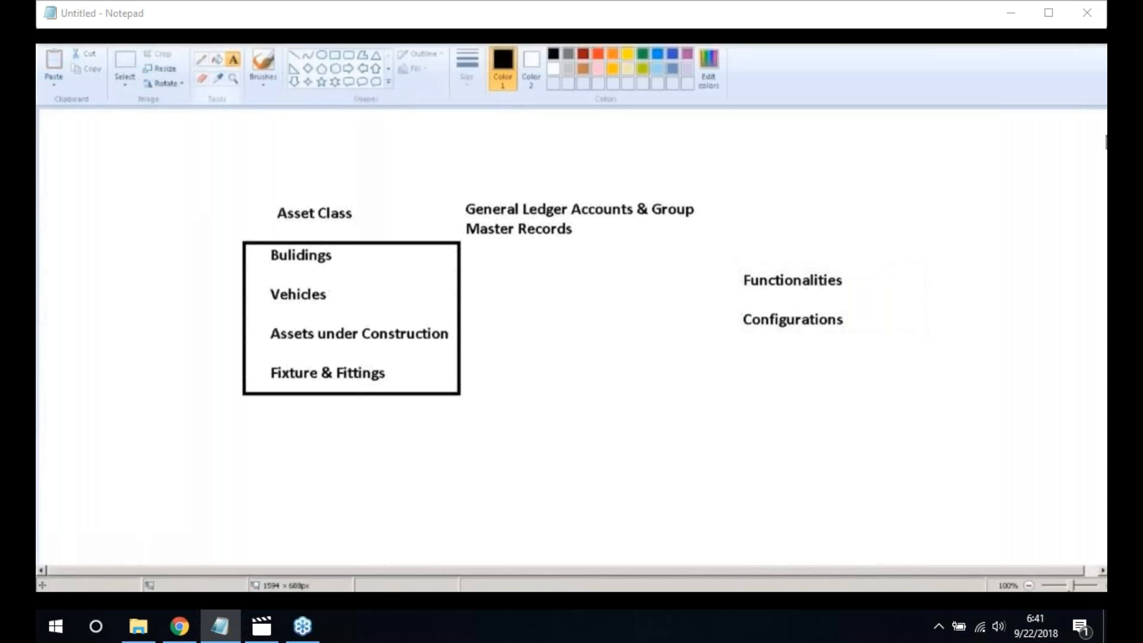
# Clear the whole diagram, leaving a blank canvas
pyautogui.click(697, 370)
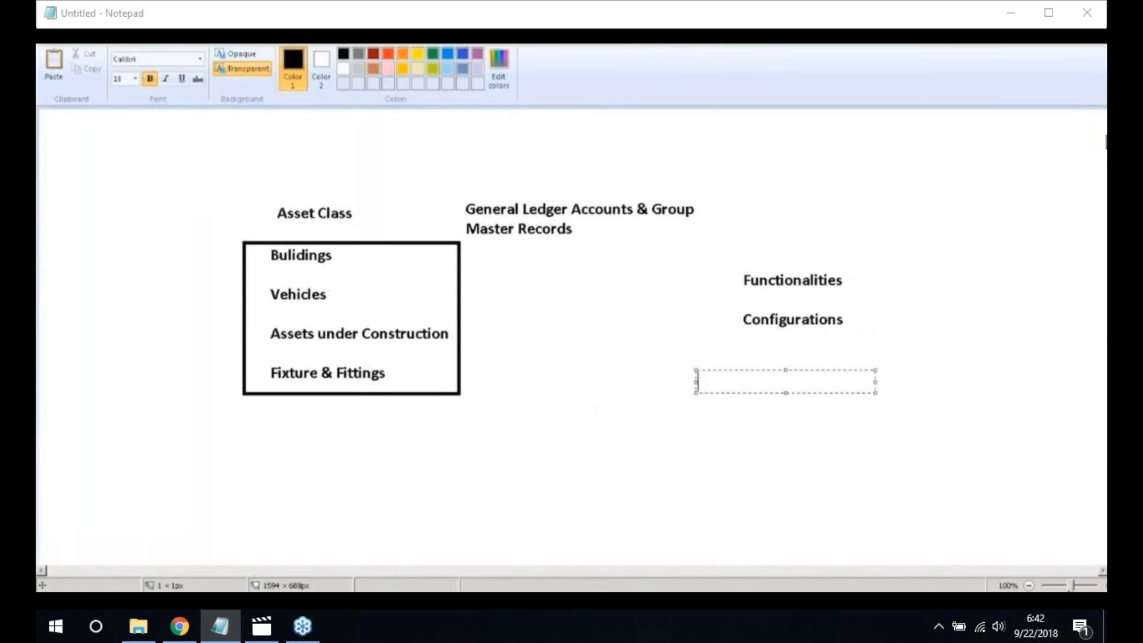
pyautogui.click(53, 603)
pyautogui.click(87, 290)
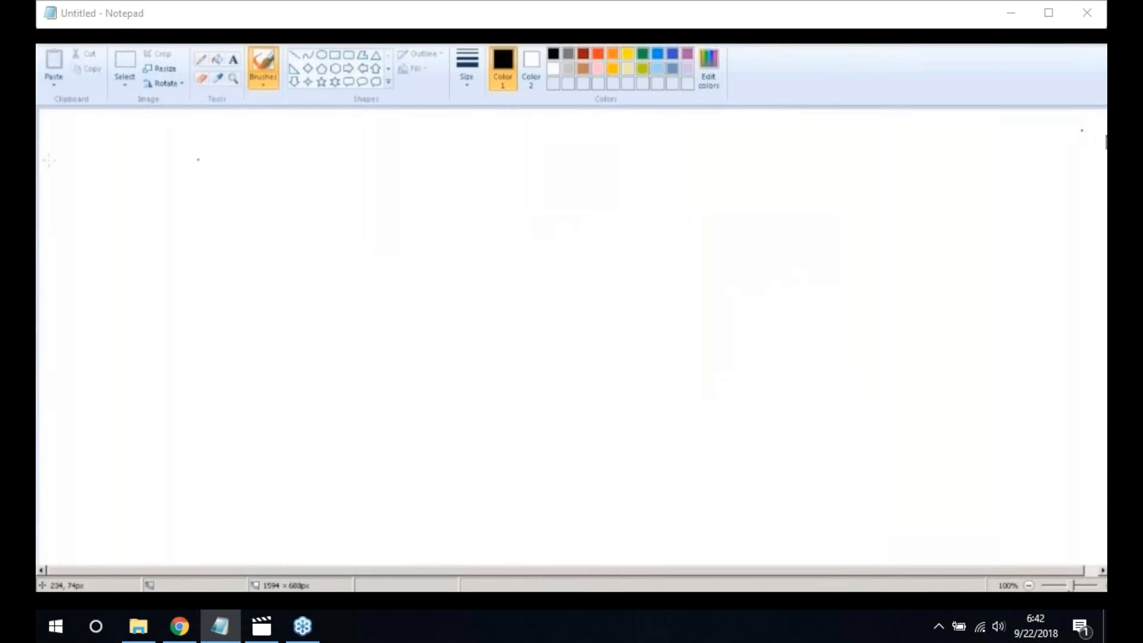
# Write the heading 'Universal Journal' near the top of the canvas
pyautogui.click(234, 61)
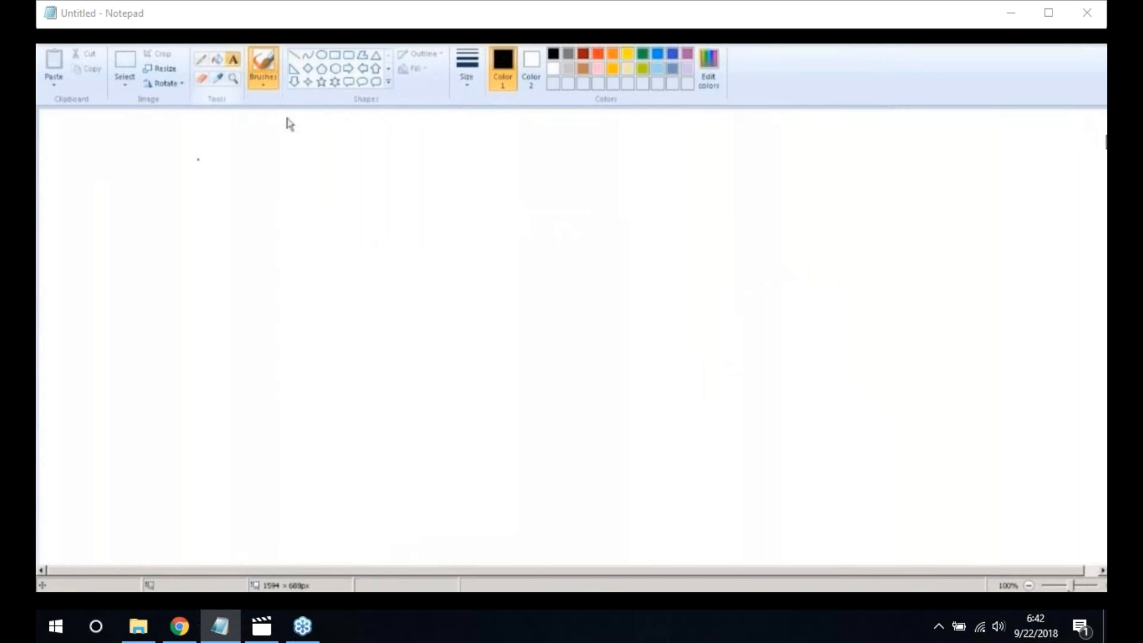
pyautogui.click(331, 225)
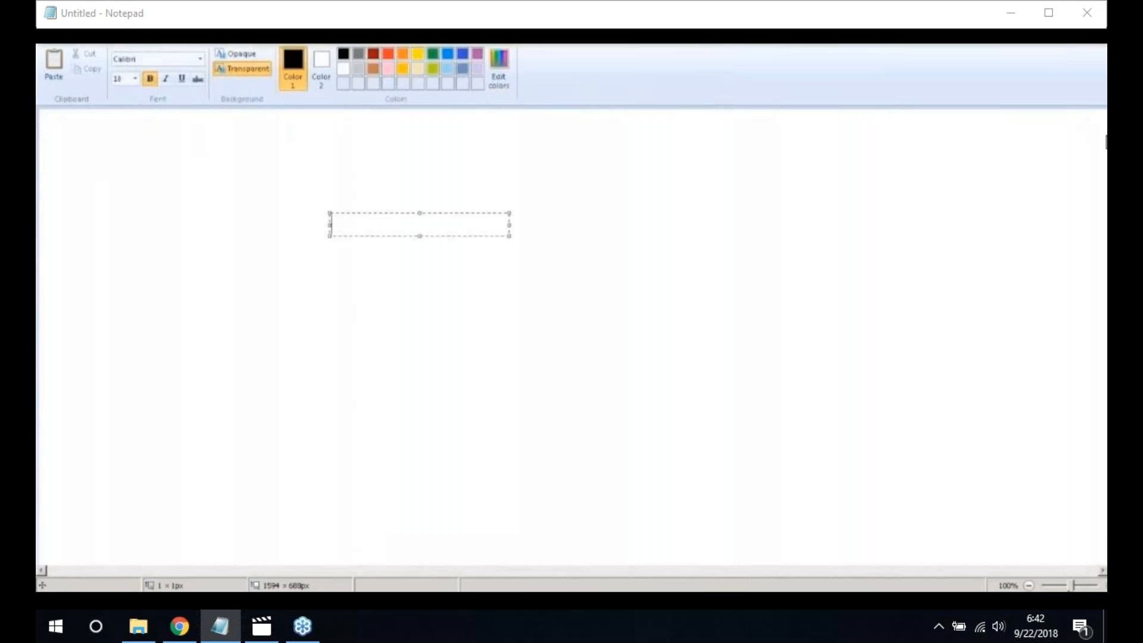
pyautogui.write('Universal ')
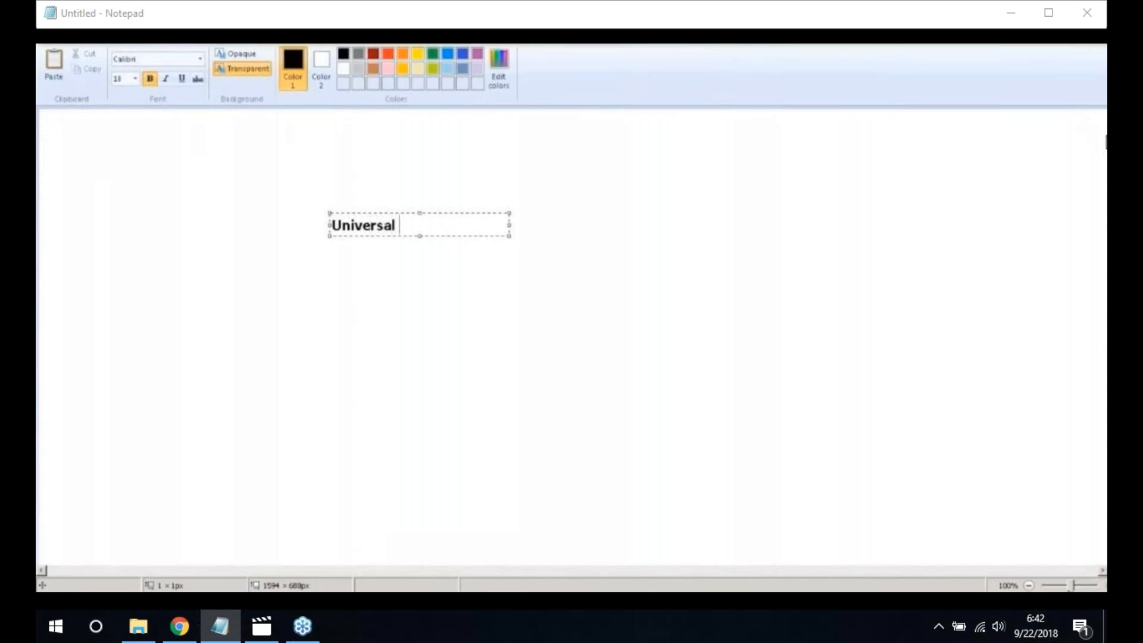
pyautogui.write('Journal')
pyautogui.click(398, 286)
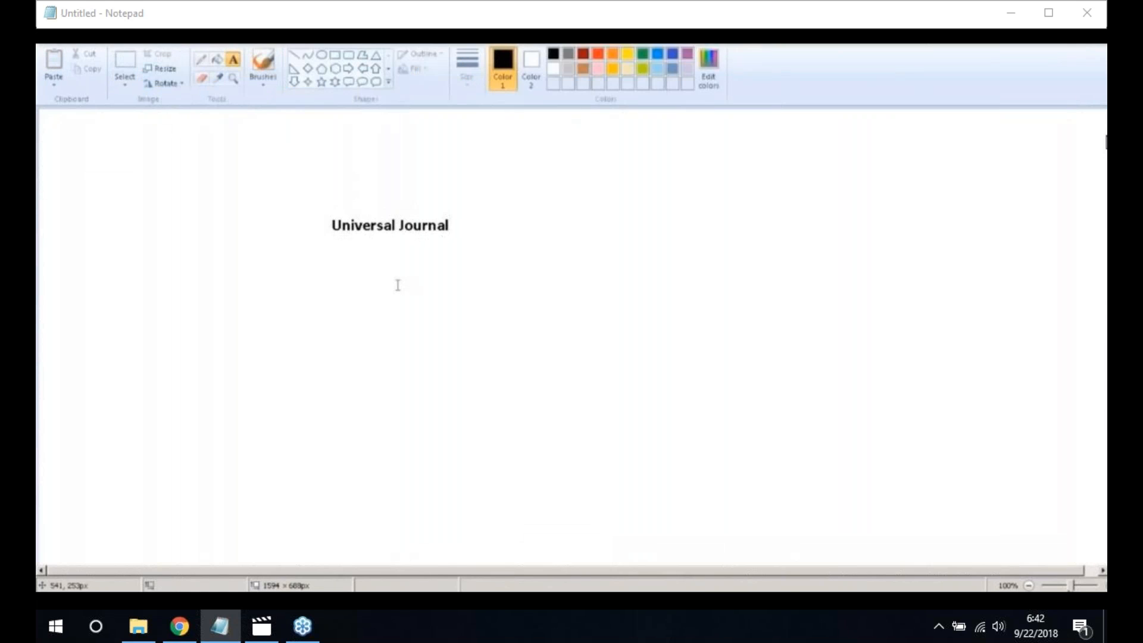
# Add the line 'Previous Year Reporting is possible - Compatibility Views' below it on one line
pyautogui.click(333, 285)
pyautogui.write('Previou')
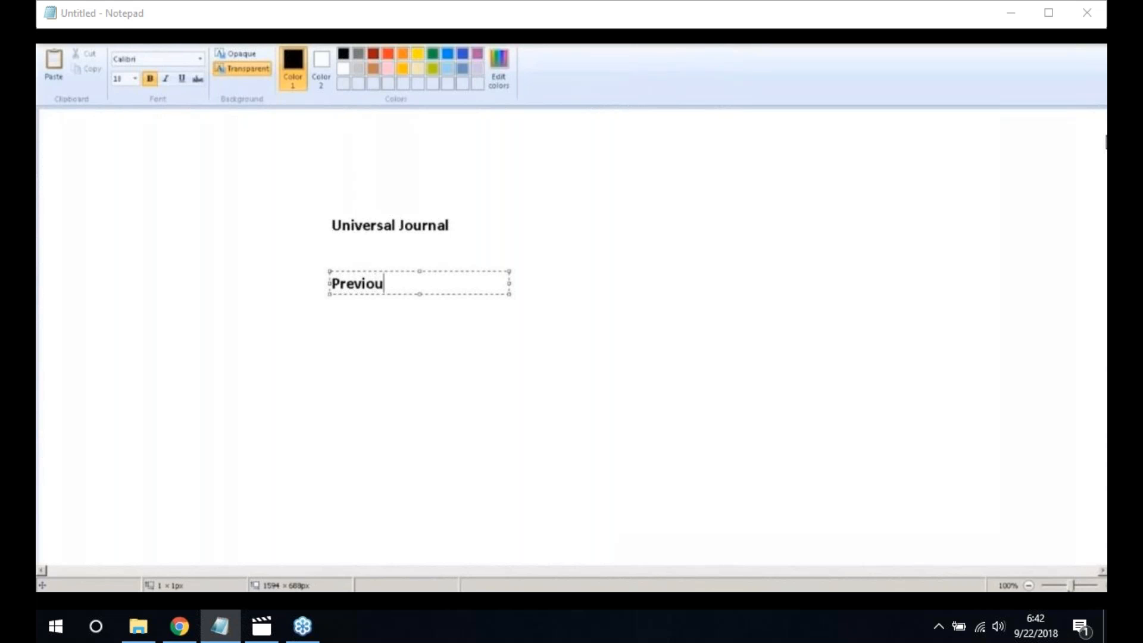
pyautogui.write('s Year Reporting ')
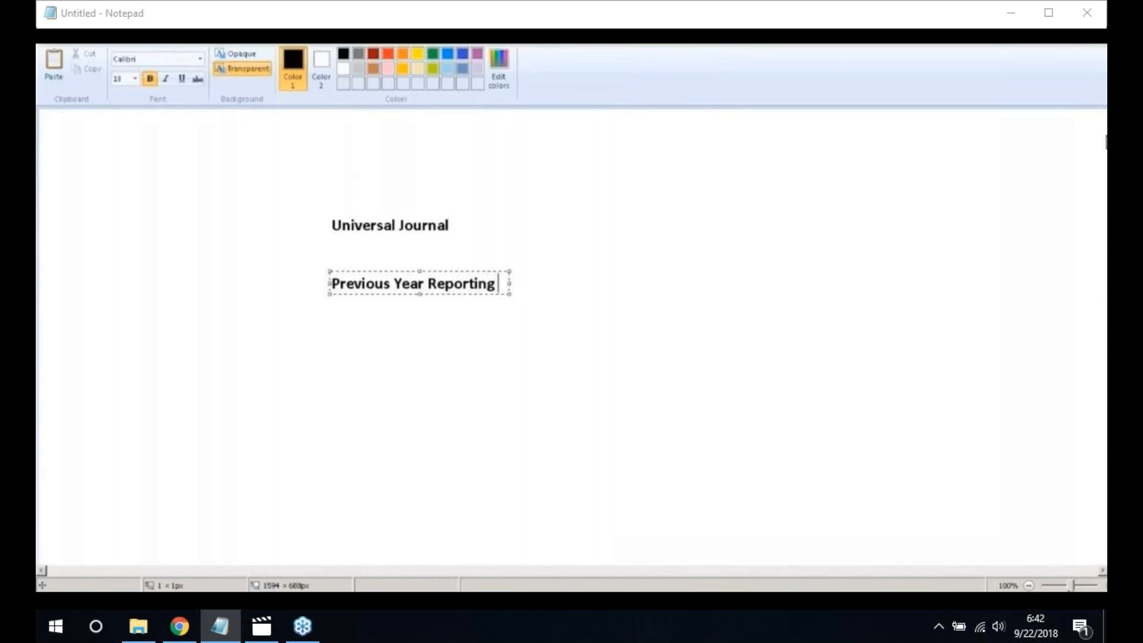
pyautogui.write('is possi')
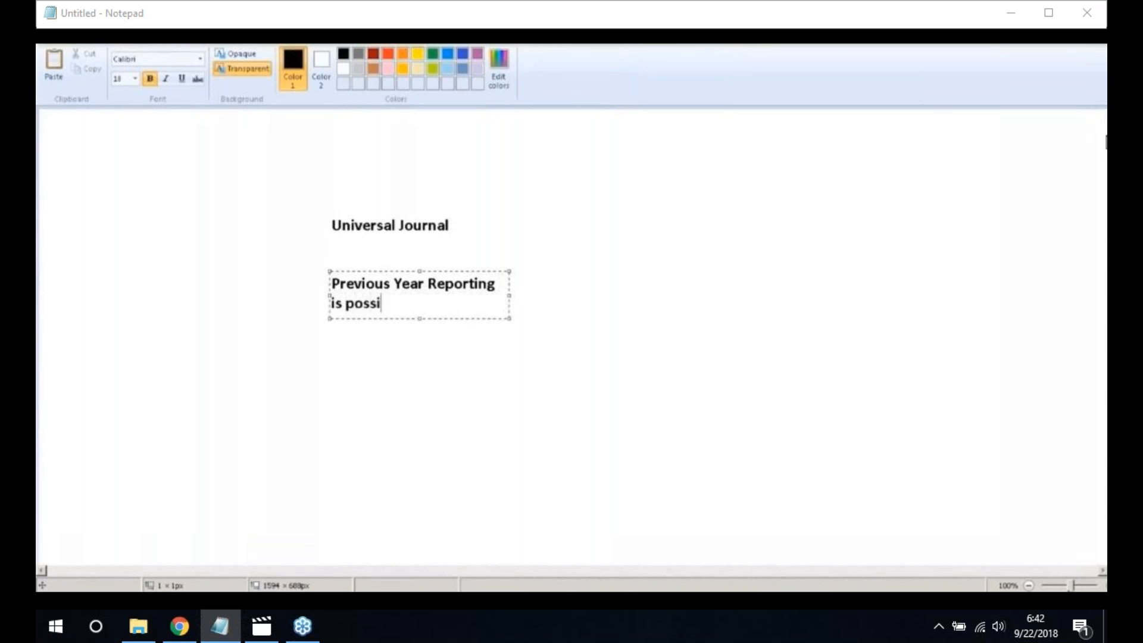
pyautogui.write('ble')
pyautogui.moveTo(509, 295); pyautogui.dragTo(689, 296)
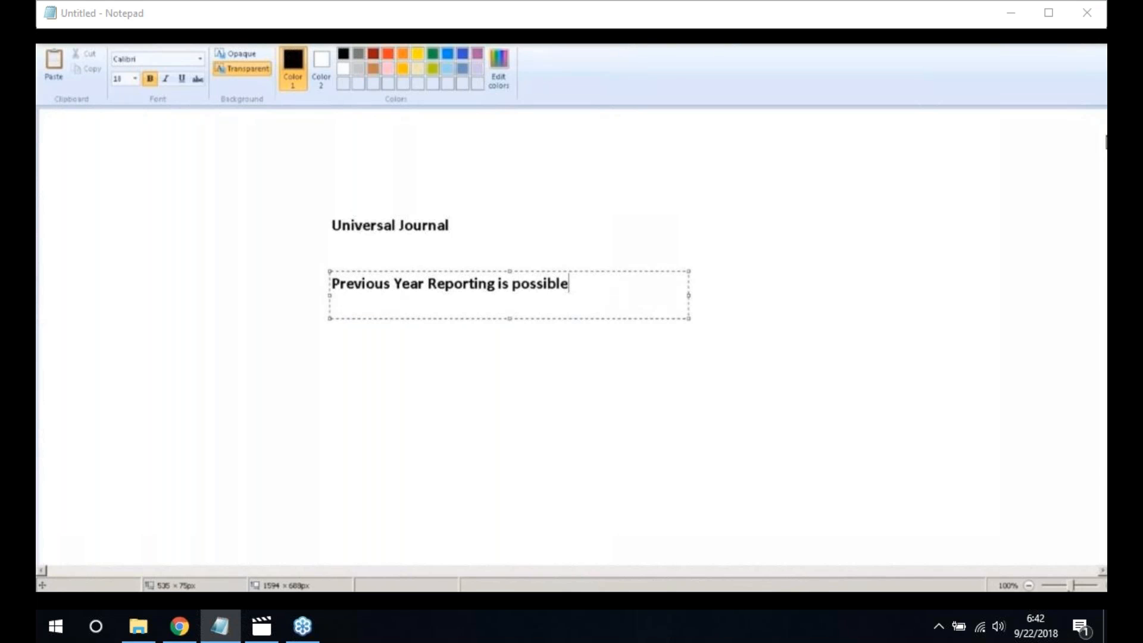
pyautogui.write('- Cop')
pyautogui.press('BackSpace')
pyautogui.write('mpatibility Views')
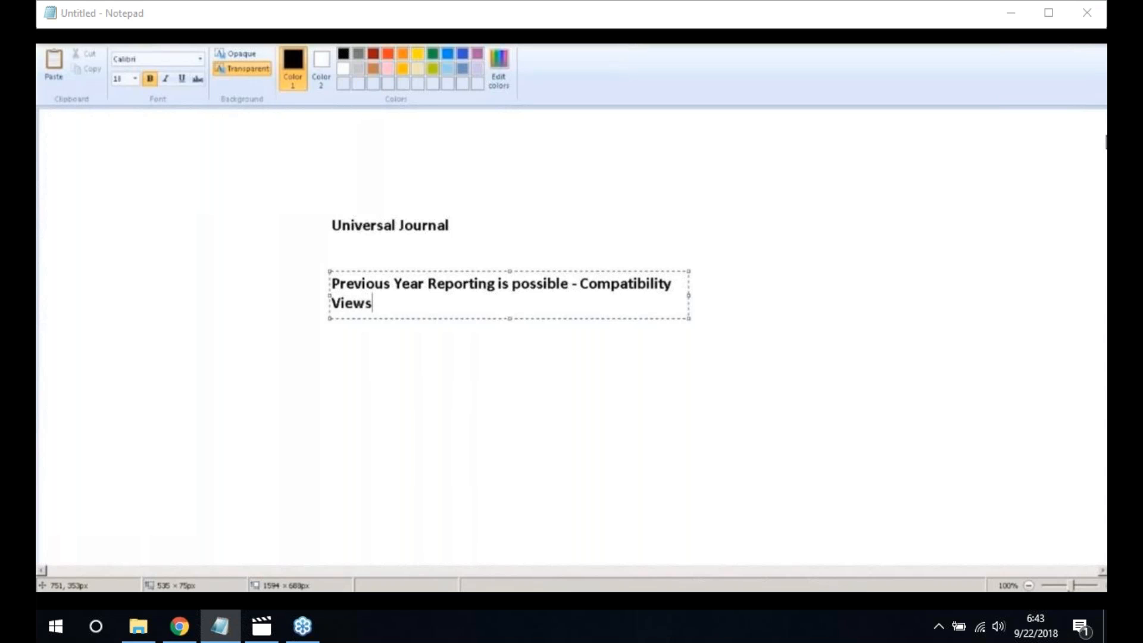
pyautogui.moveTo(689, 295); pyautogui.dragTo(827, 305)
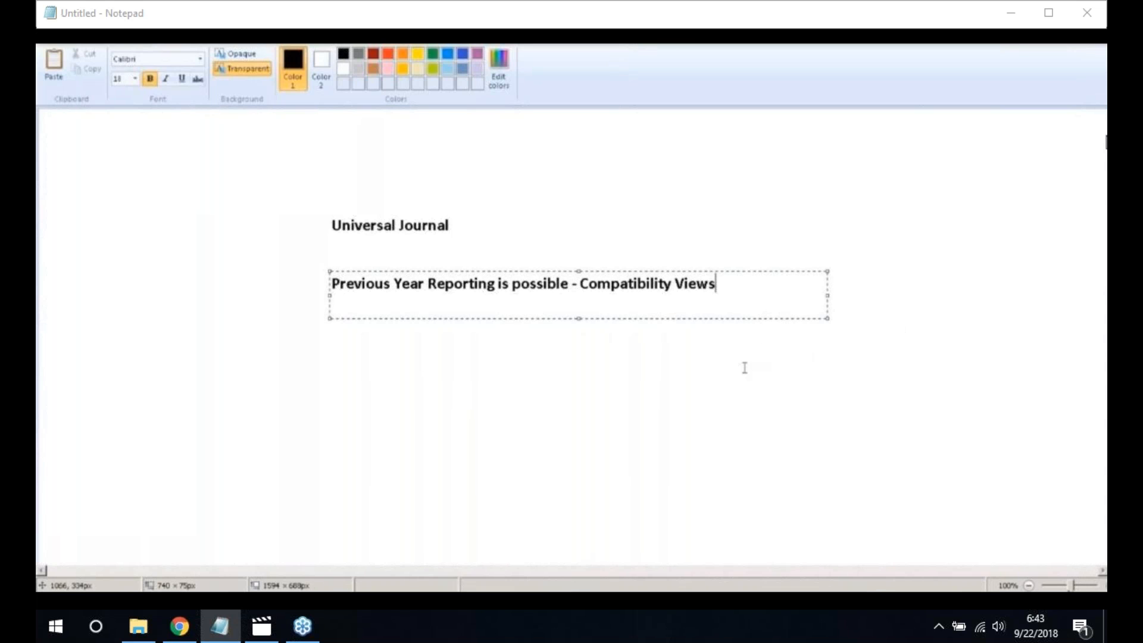
pyautogui.click(632, 364)
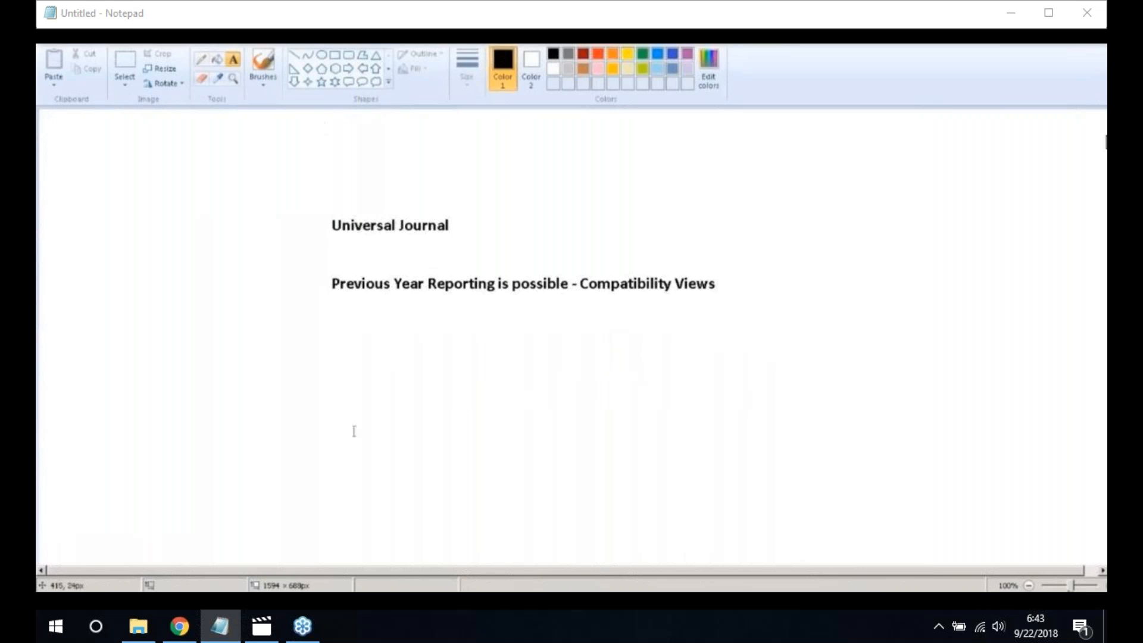
# Add 'Depreciation to Accounting principle' as the third line
pyautogui.click(329, 334)
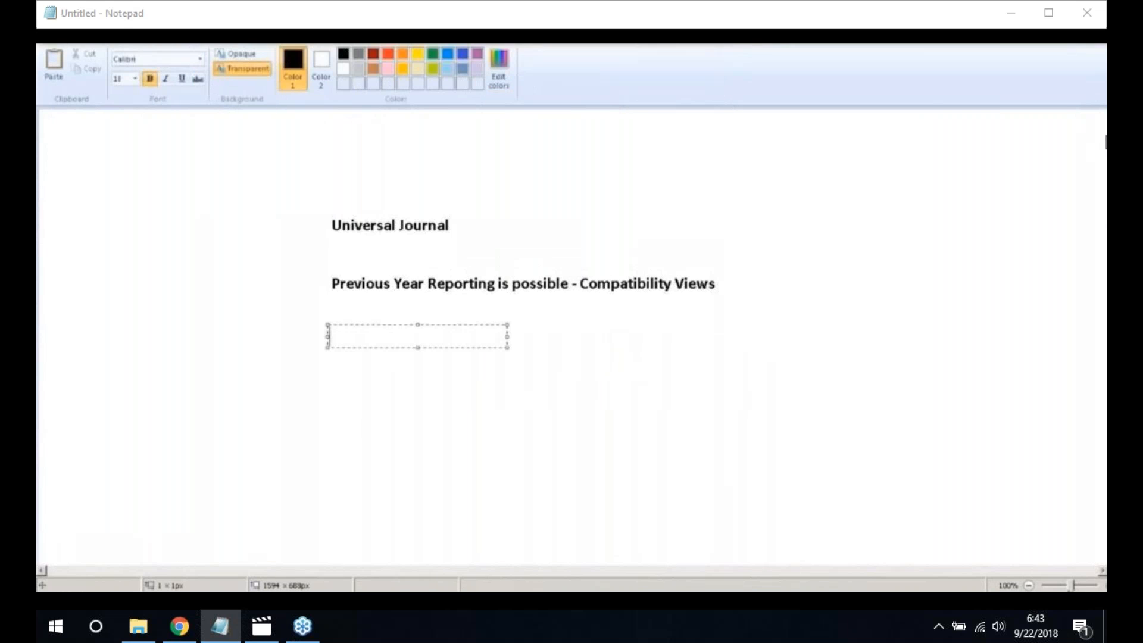
pyautogui.write('Deprec')
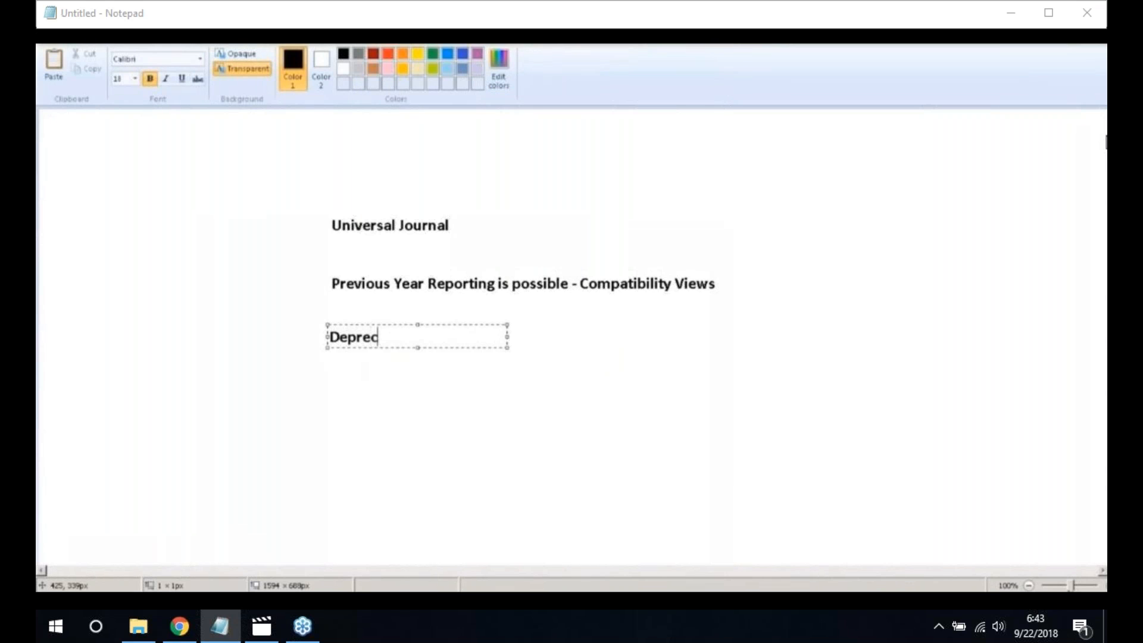
pyautogui.write('iation to Account')
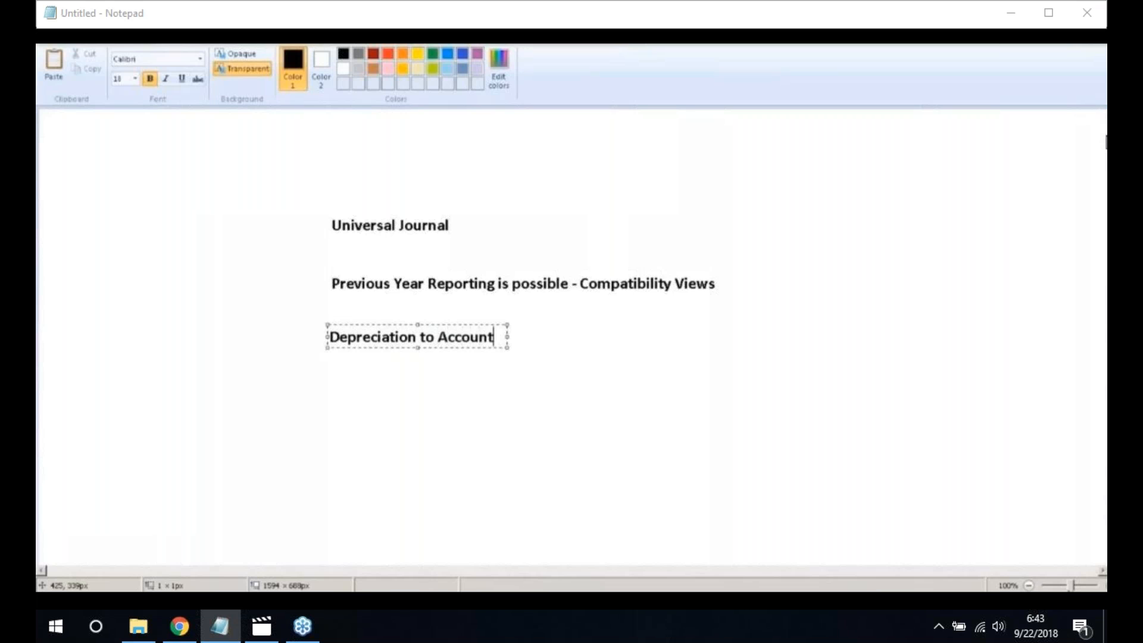
pyautogui.write('ing')
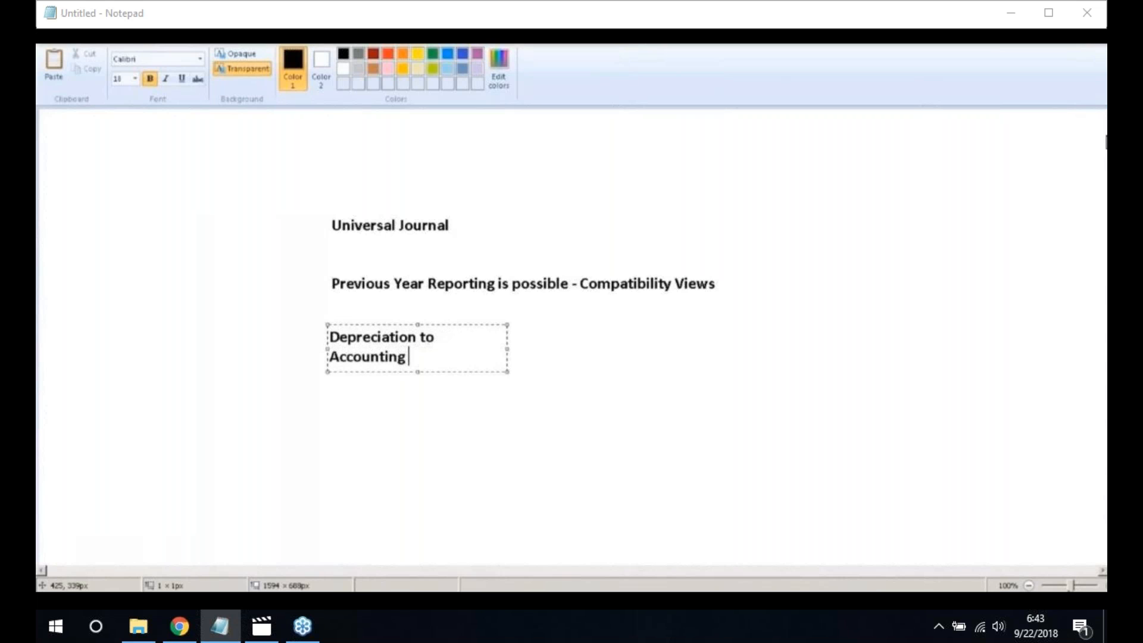
pyautogui.write(' principle')
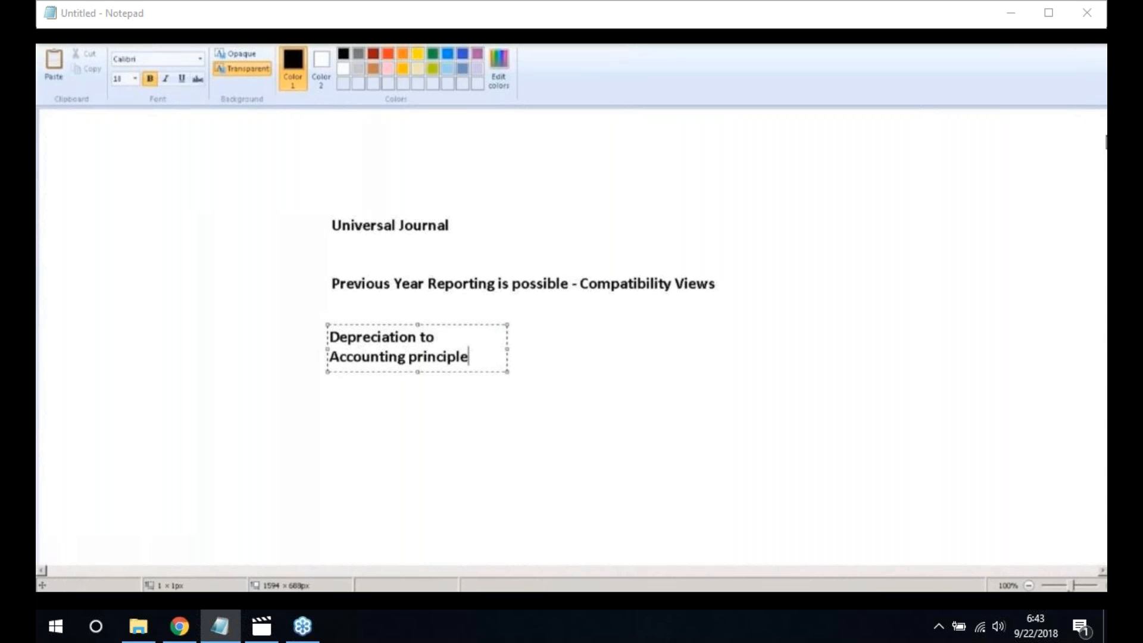
pyautogui.moveTo(508, 347); pyautogui.dragTo(739, 351)
pyautogui.click(691, 403)
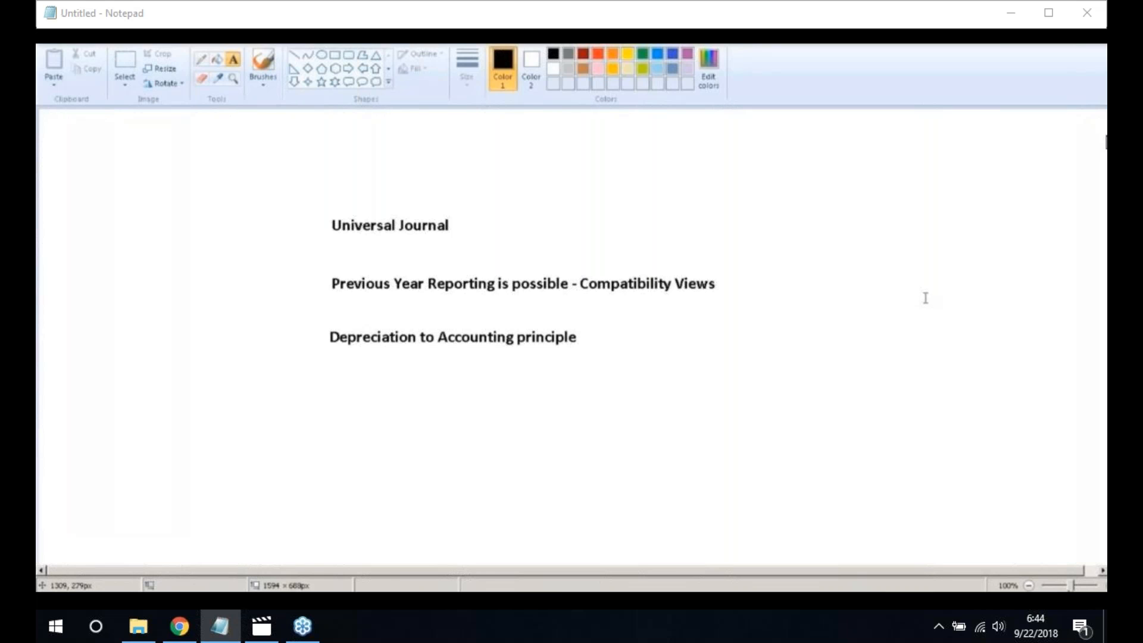
# Write 'No delta depreciation areas - Parellel Valuation' on one line beneath the Depreciation note
pyautogui.click(334, 379)
pyautogui.write('No')
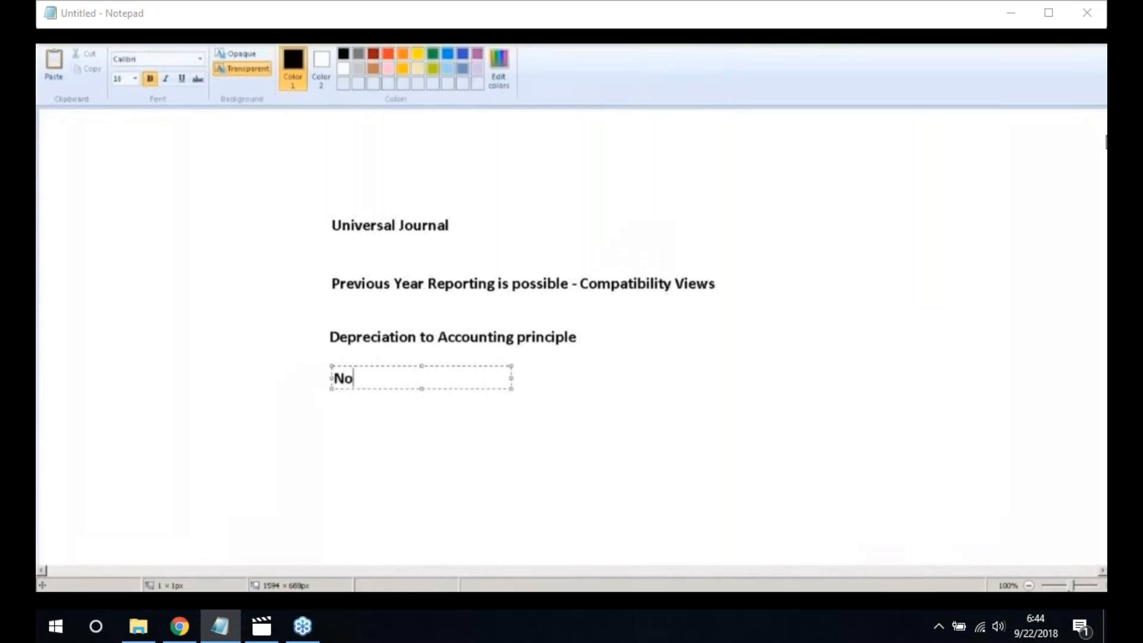
pyautogui.write(' delta depreciation area')
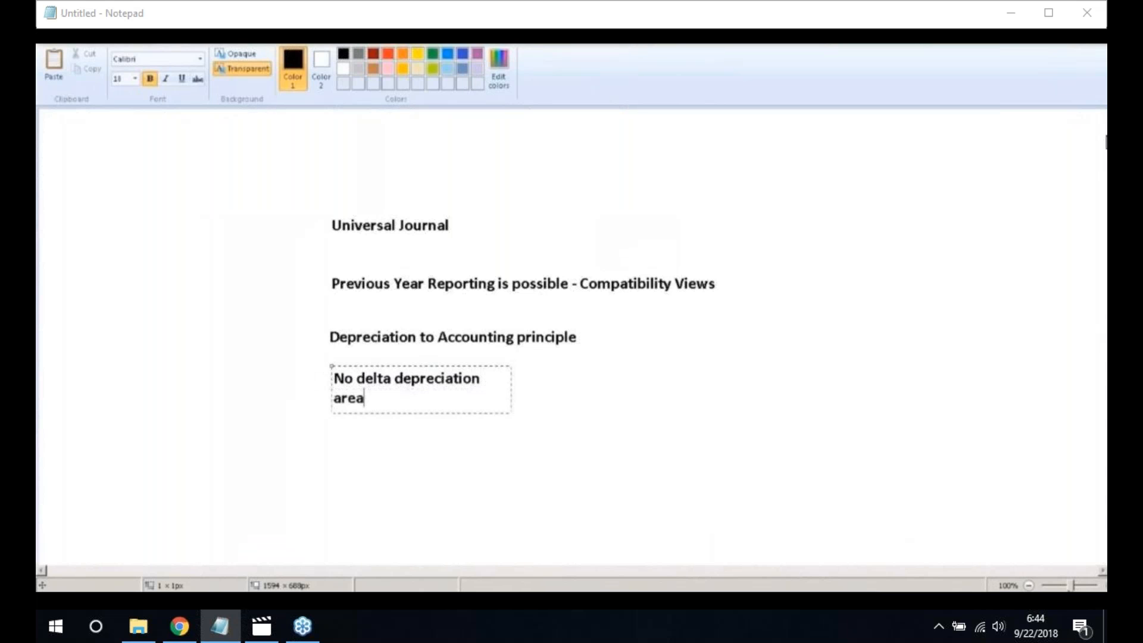
pyautogui.write('s')
pyautogui.moveTo(511, 391); pyautogui.dragTo(689, 394)
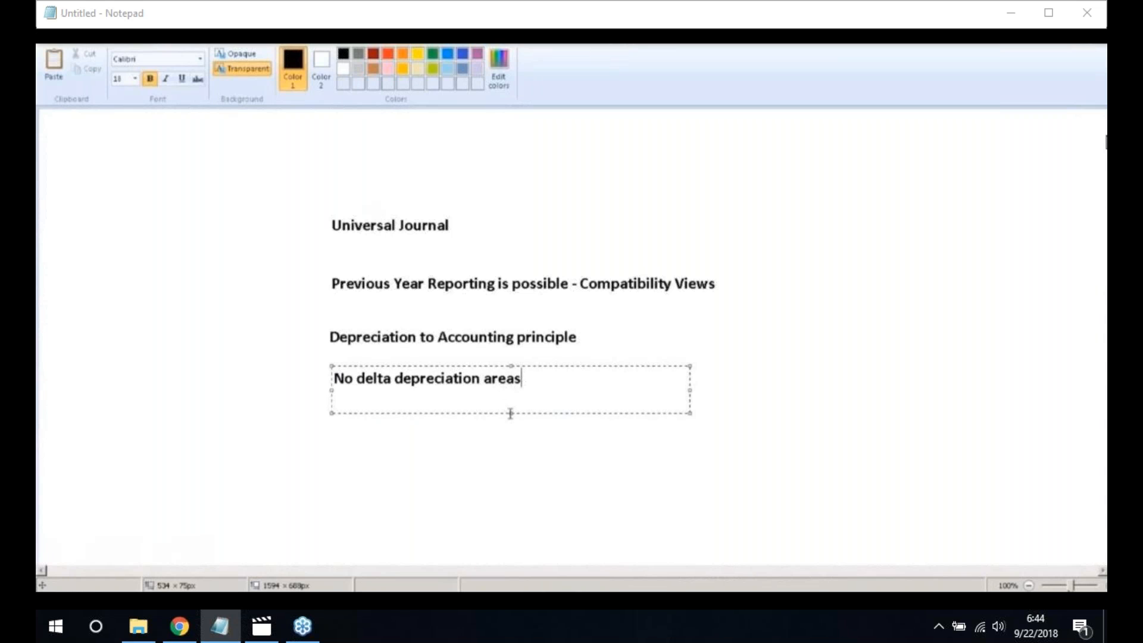
pyautogui.write('- Parellel Valuation')
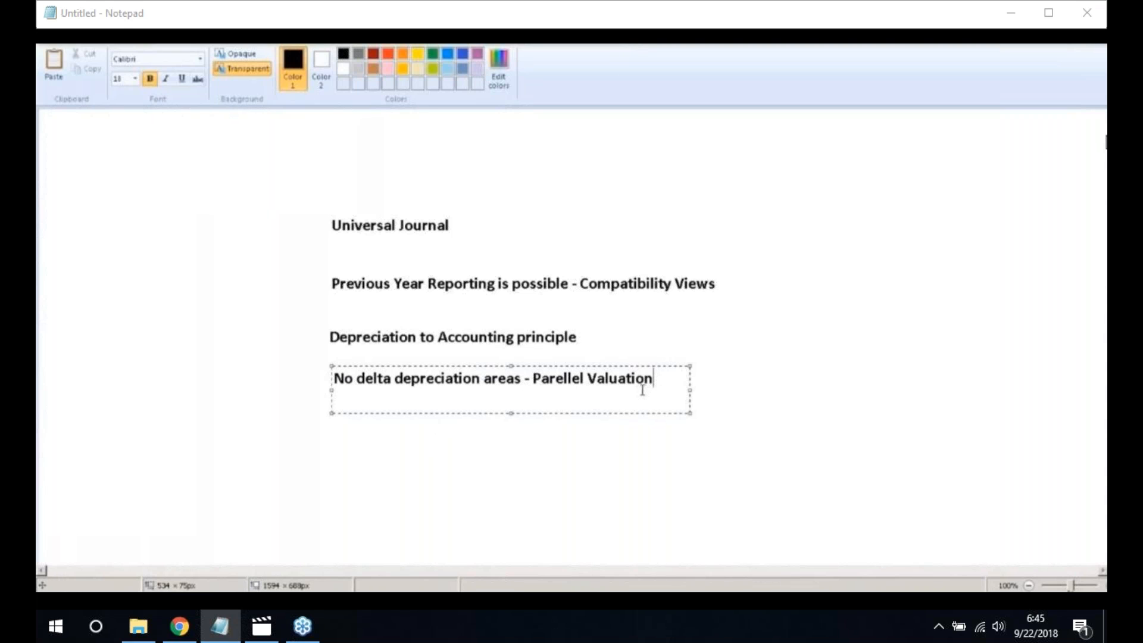
pyautogui.click(619, 423)
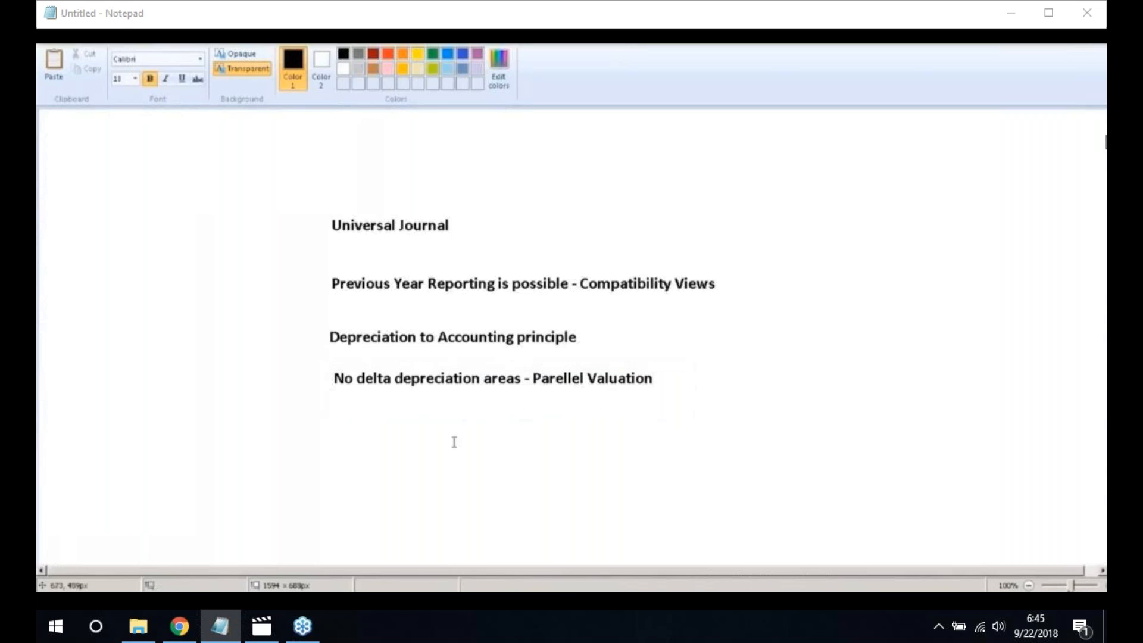
# Write 'Flexible account Determination is Possible' on one line below the parallel valuation note
pyautogui.click(332, 428)
pyautogui.write('Fe')
pyautogui.press('BackSpace')
pyautogui.write('lexibl')
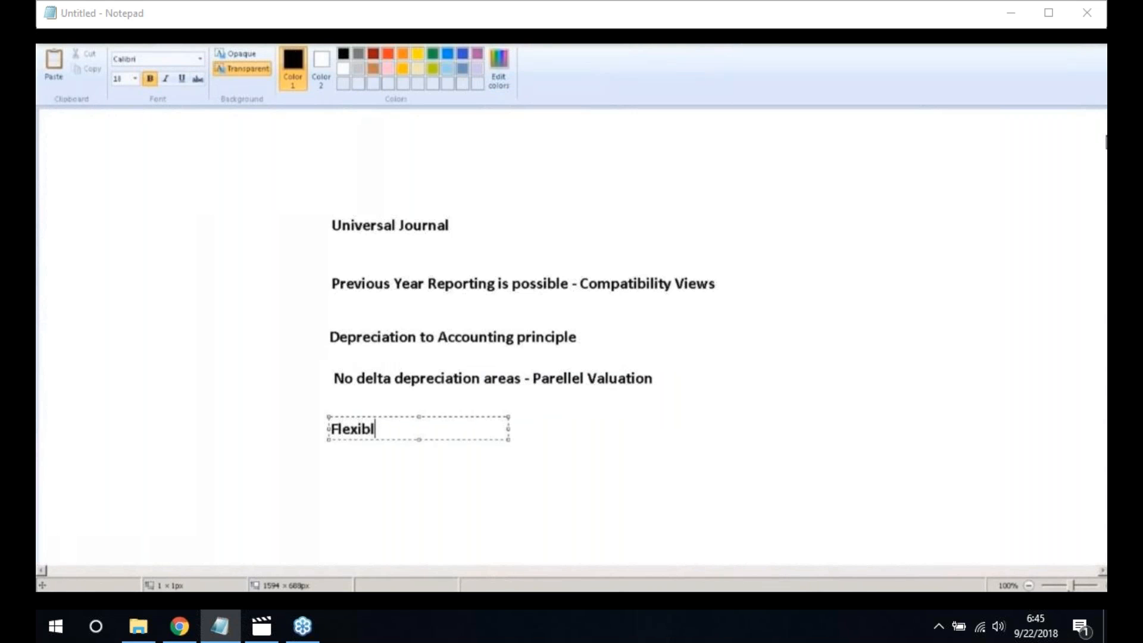
pyautogui.write('e account ')
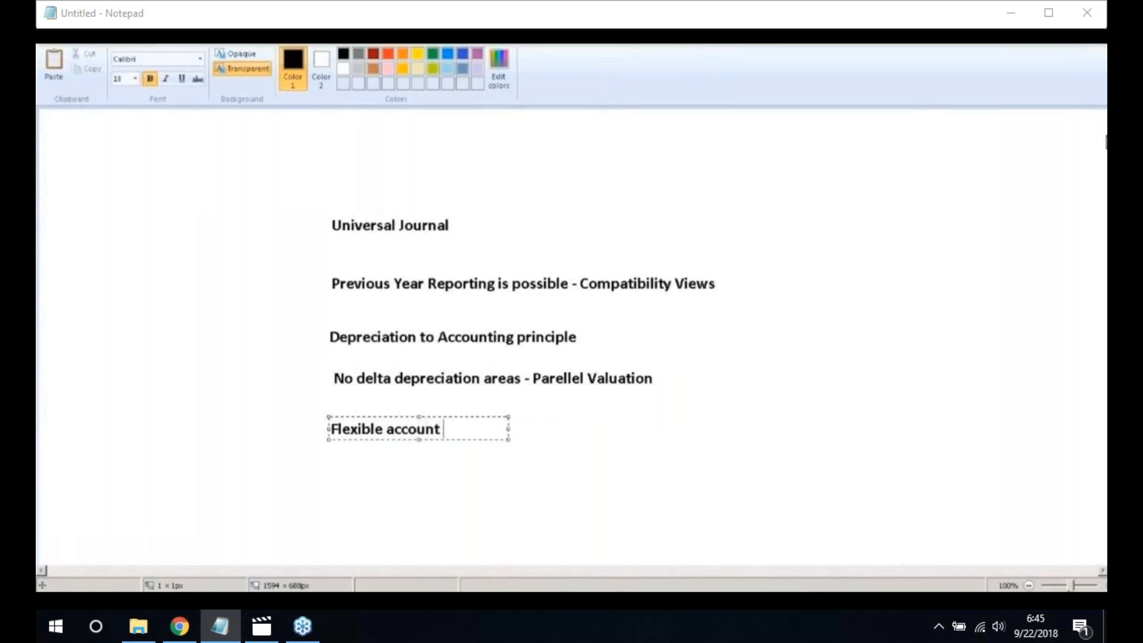
pyautogui.write('Determination ')
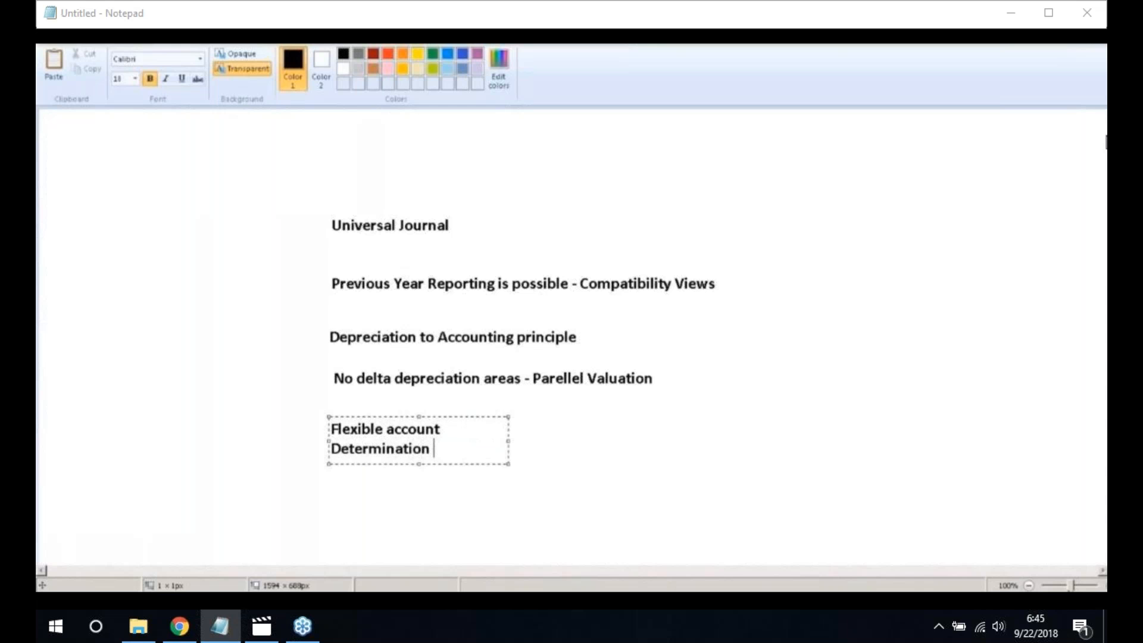
pyautogui.write('is Possible')
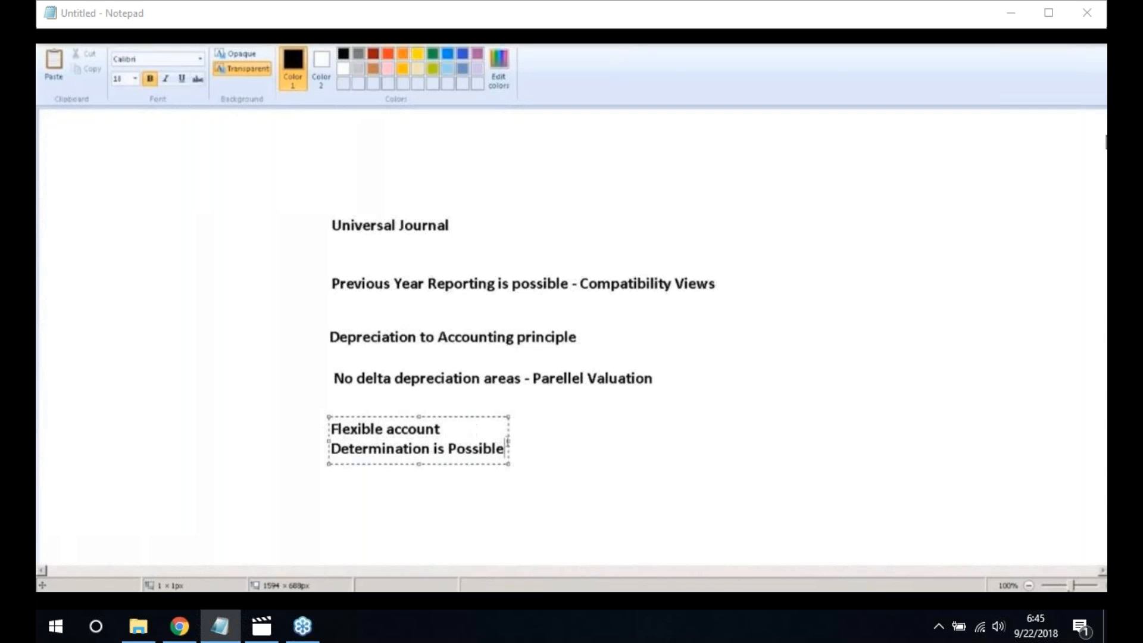
pyautogui.moveTo(508, 441); pyautogui.dragTo(682, 439)
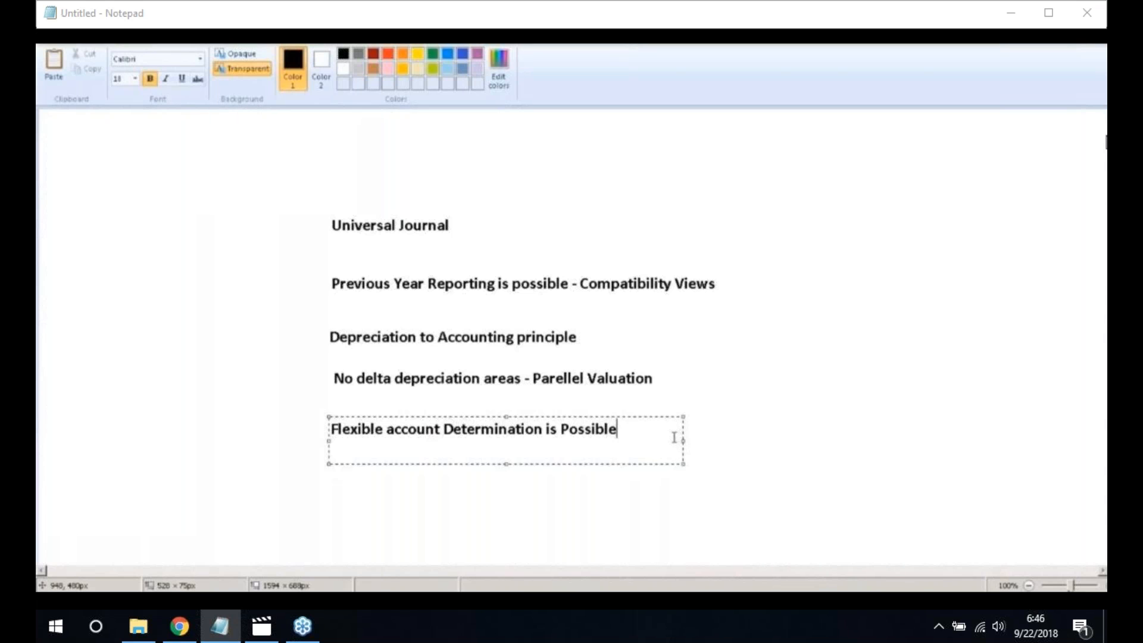
pyautogui.click(821, 394)
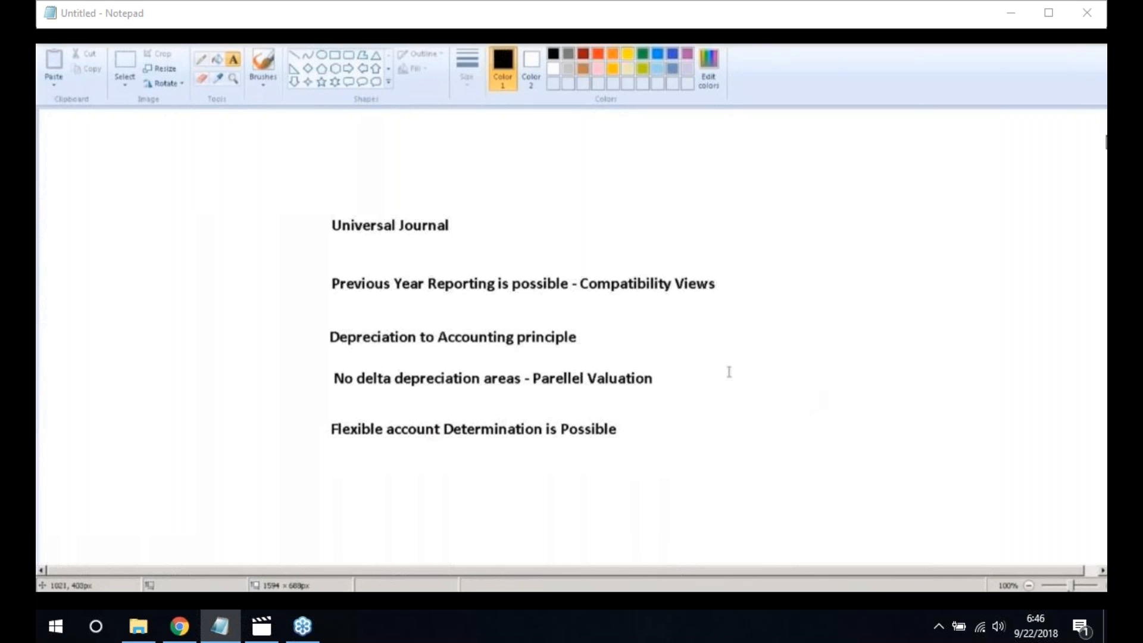
# Write 'Ledger Specific document - New G/L' on one line, below-right of the flexible account note
pyautogui.click(717, 447)
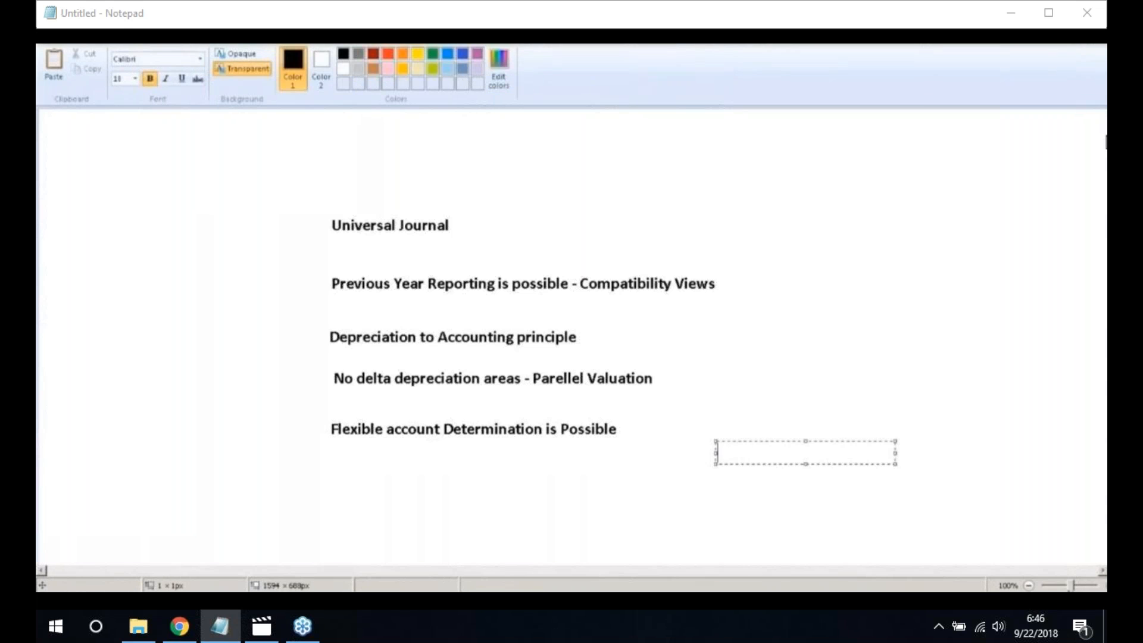
pyautogui.write('Ledger Specific')
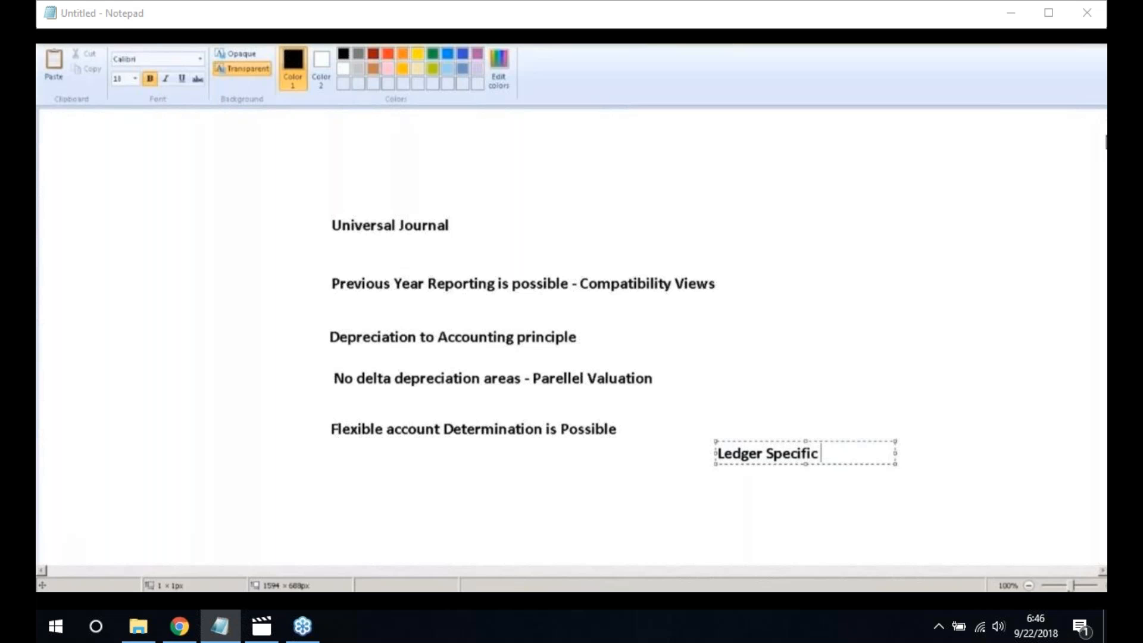
pyautogui.write(' document - New ')
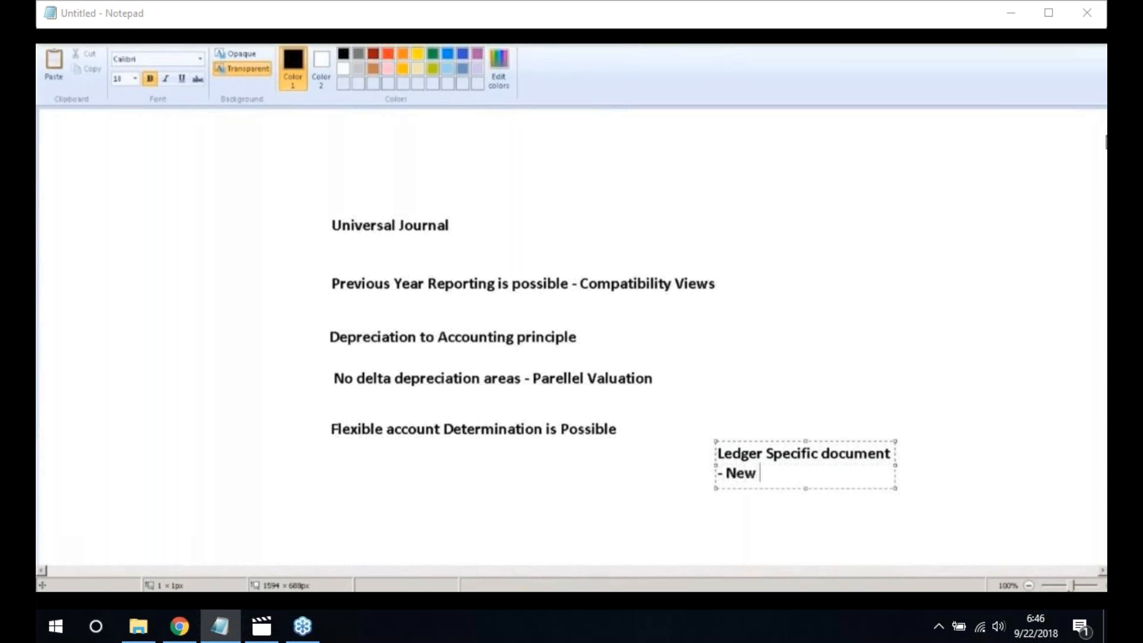
pyautogui.write('G/L')
pyautogui.moveTo(894, 466); pyautogui.dragTo(1054, 465)
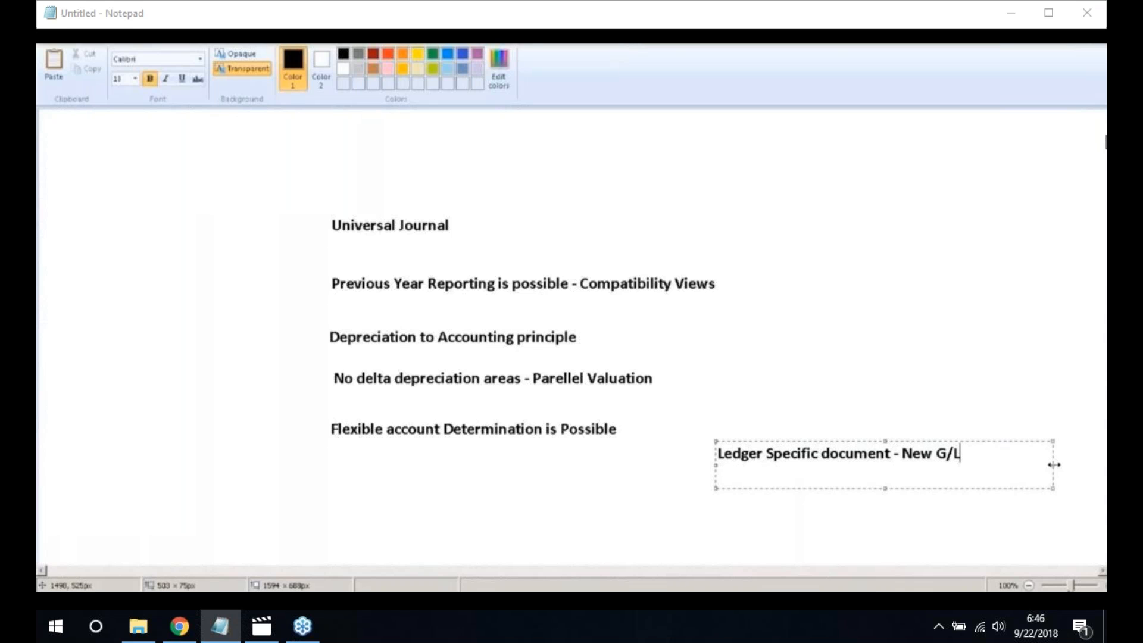
pyautogui.click(901, 519)
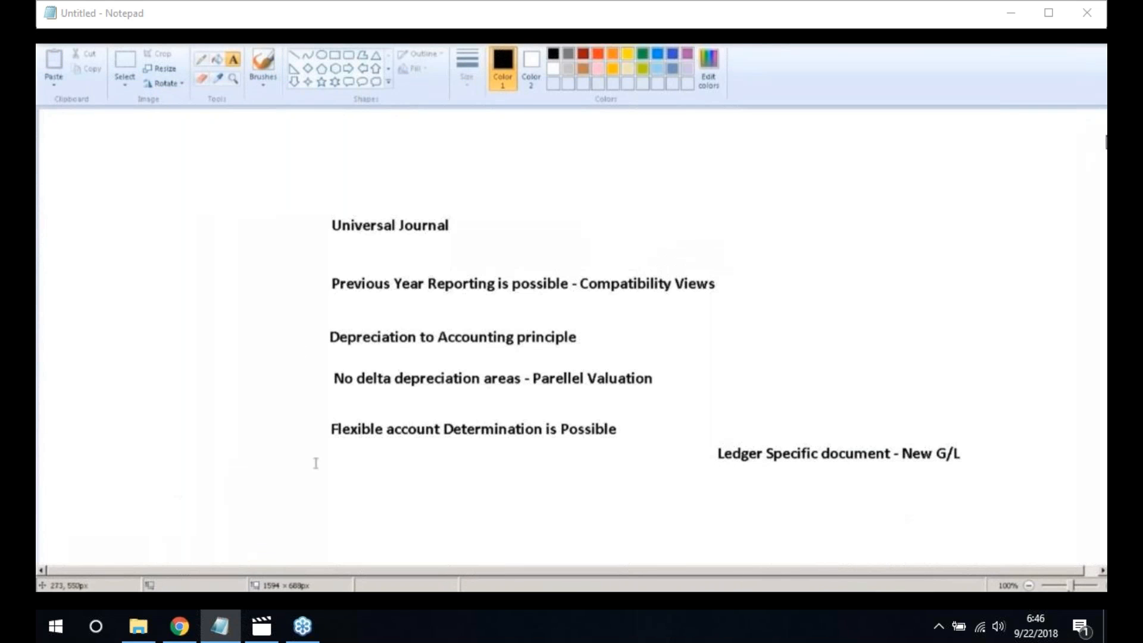
# List ANEP, ANEA, ANLP and ANLC in the upper right and draw a rectangle around them
pyautogui.click(762, 208)
pyautogui.write('ANEP')
pyautogui.press('Return')
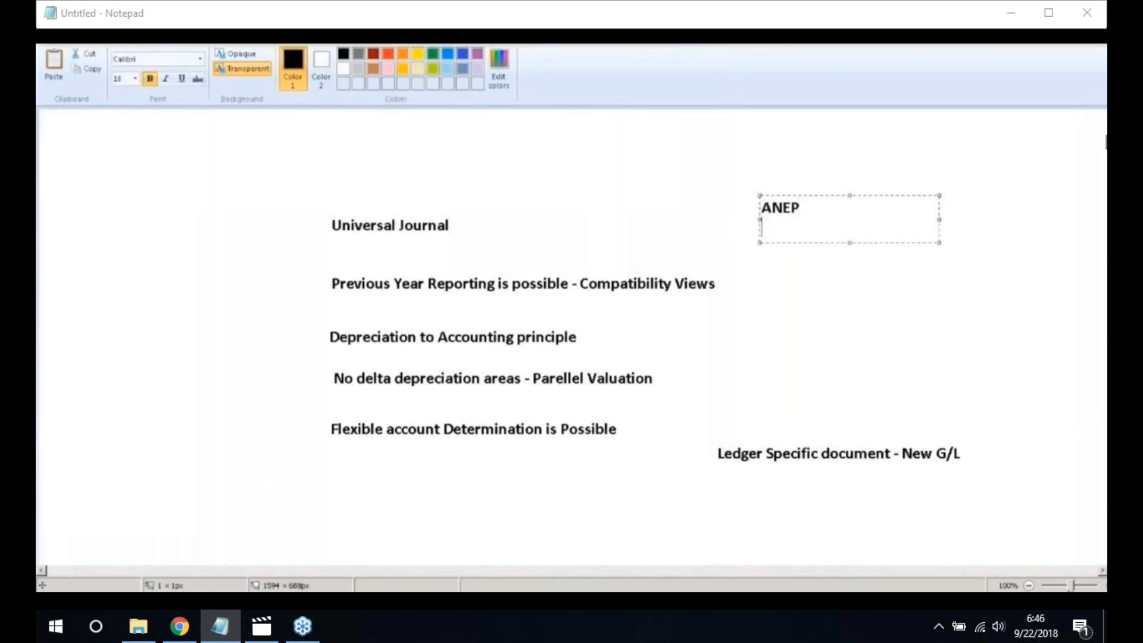
pyautogui.write('ANEA')
pyautogui.press('Return')
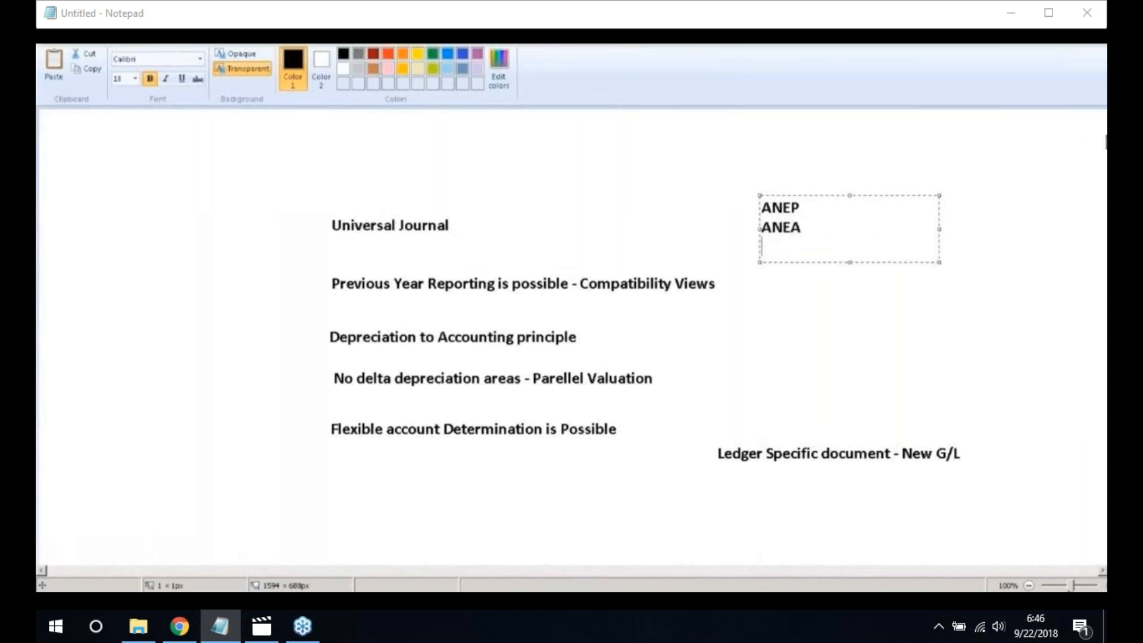
pyautogui.write('ANLP')
pyautogui.press('Return')
pyautogui.write('ANLC')
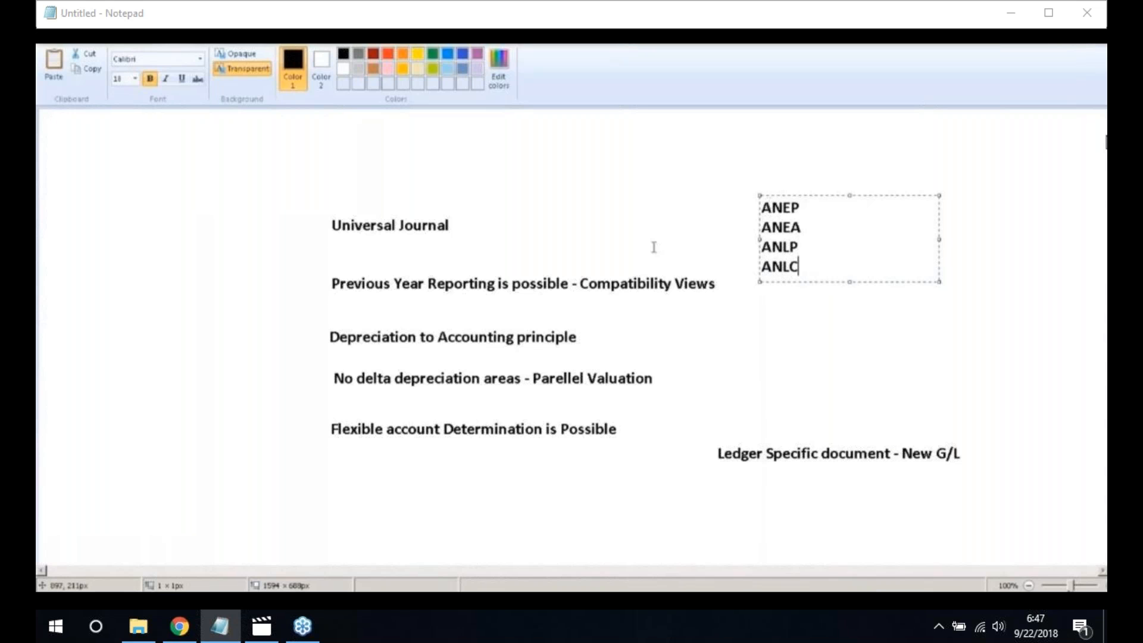
pyautogui.click(674, 250)
pyautogui.click(335, 55)
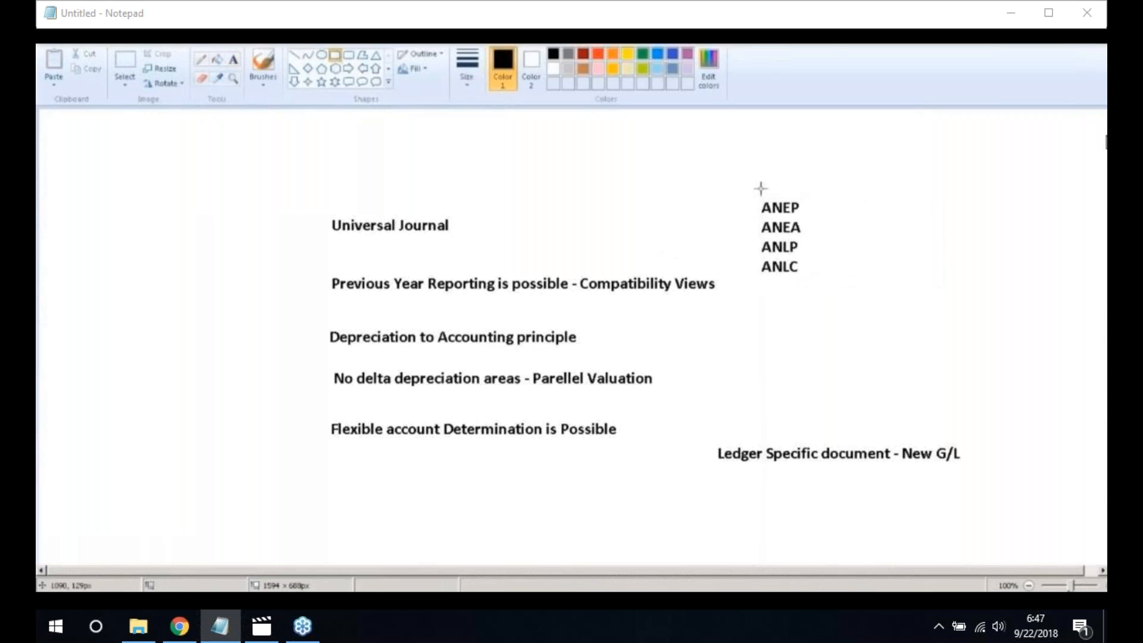
pyautogui.moveTo(753, 190); pyautogui.dragTo(820, 285)
# Add a boxed ACDOCA label and connect it to the table list with a line
pyautogui.click(233, 60)
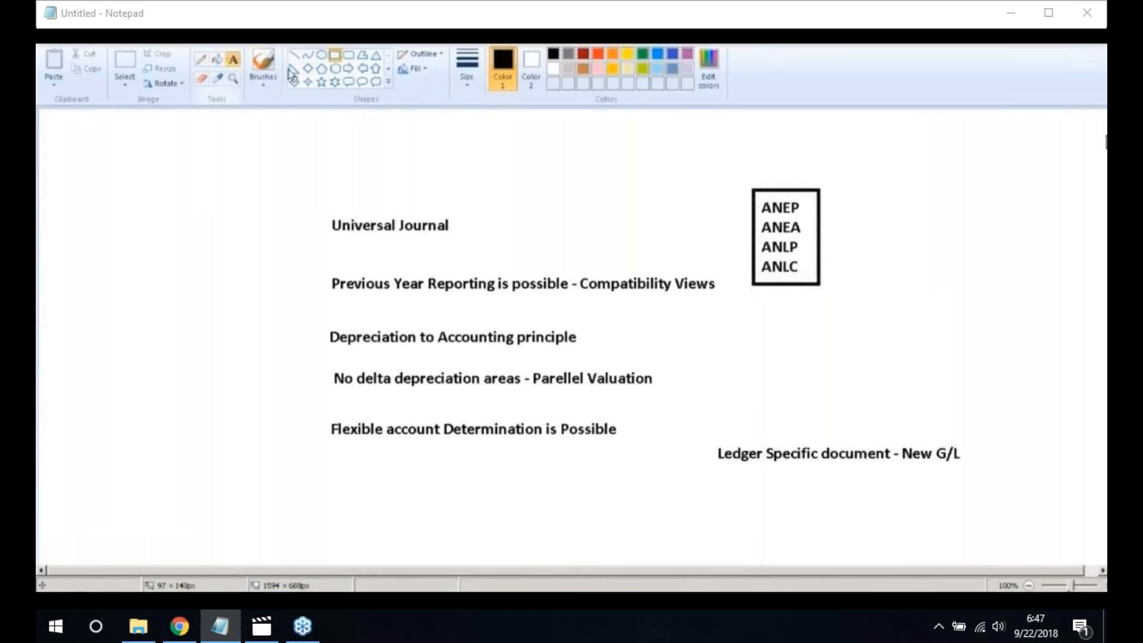
pyautogui.click(889, 224)
pyautogui.write('AC')
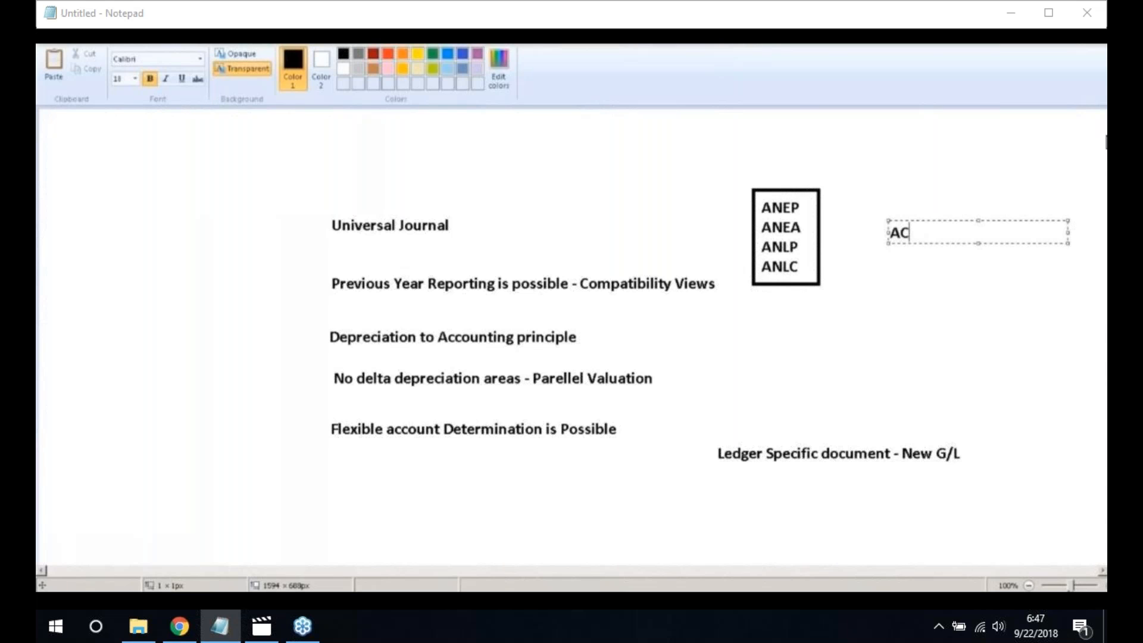
pyautogui.write('DOCA')
pyautogui.click(907, 288)
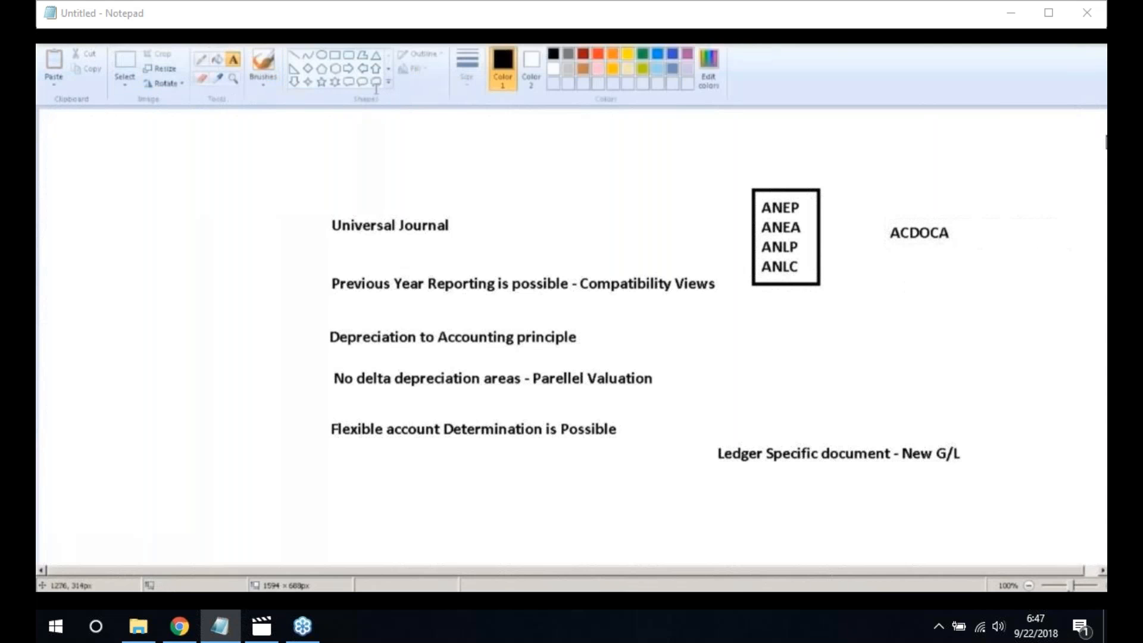
pyautogui.click(335, 54)
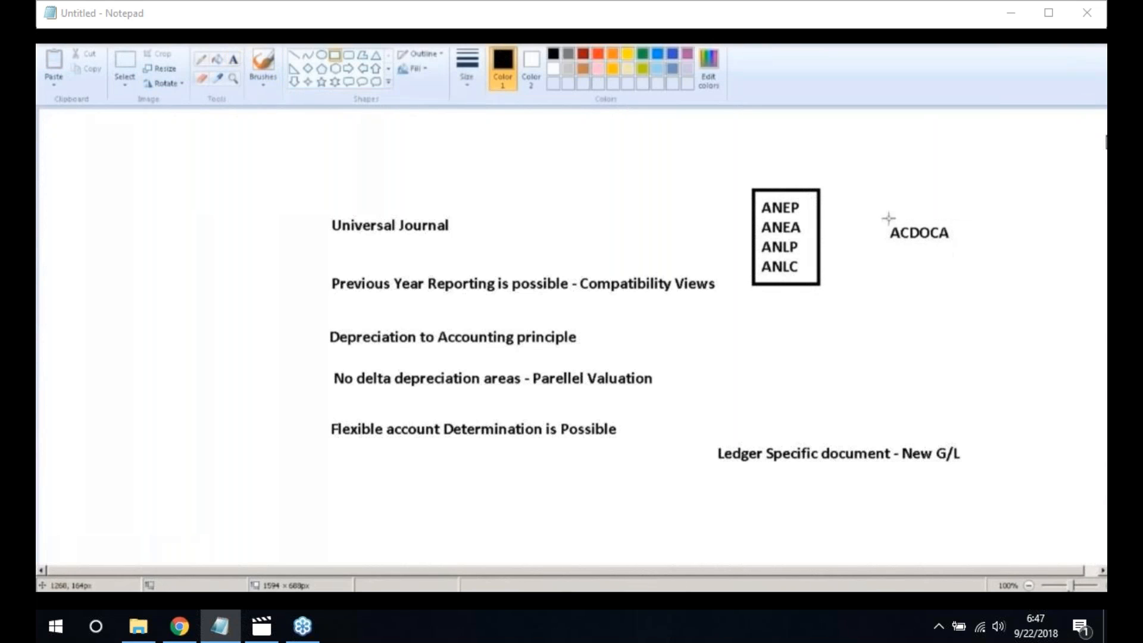
pyautogui.moveTo(879, 218); pyautogui.dragTo(964, 253)
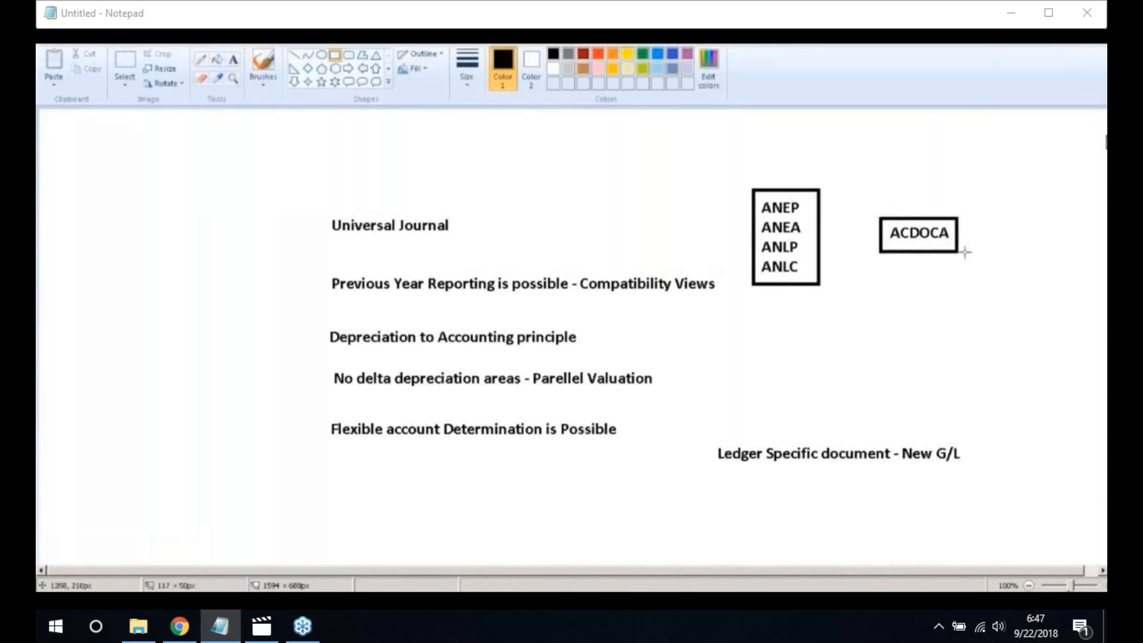
pyautogui.click(847, 250)
pyautogui.click(294, 55)
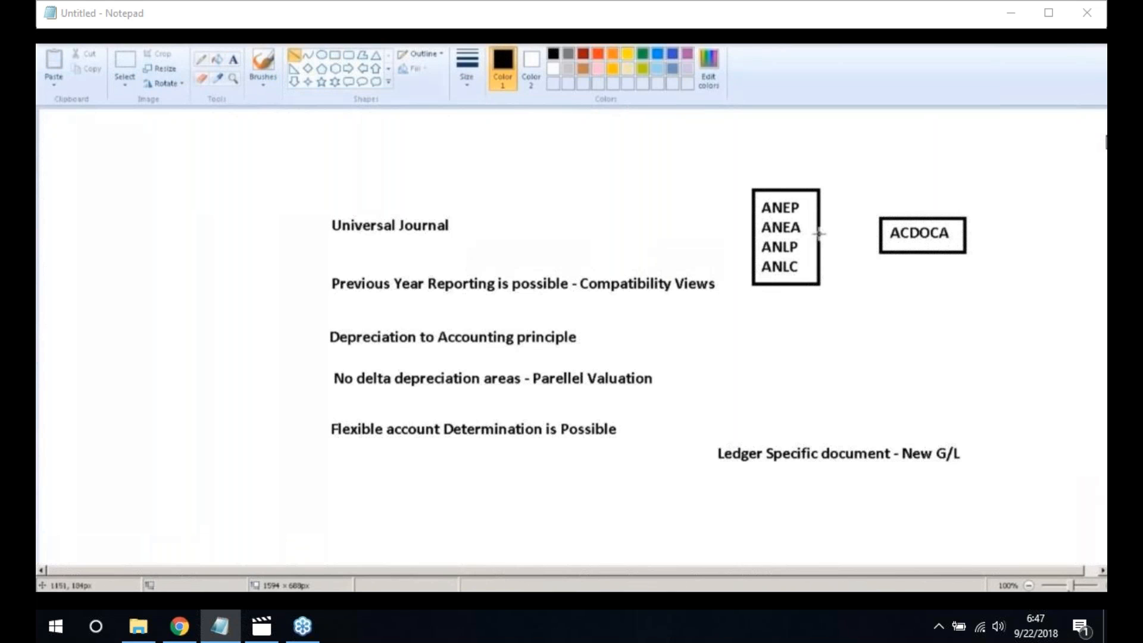
pyautogui.moveTo(820, 233); pyautogui.dragTo(884, 233)
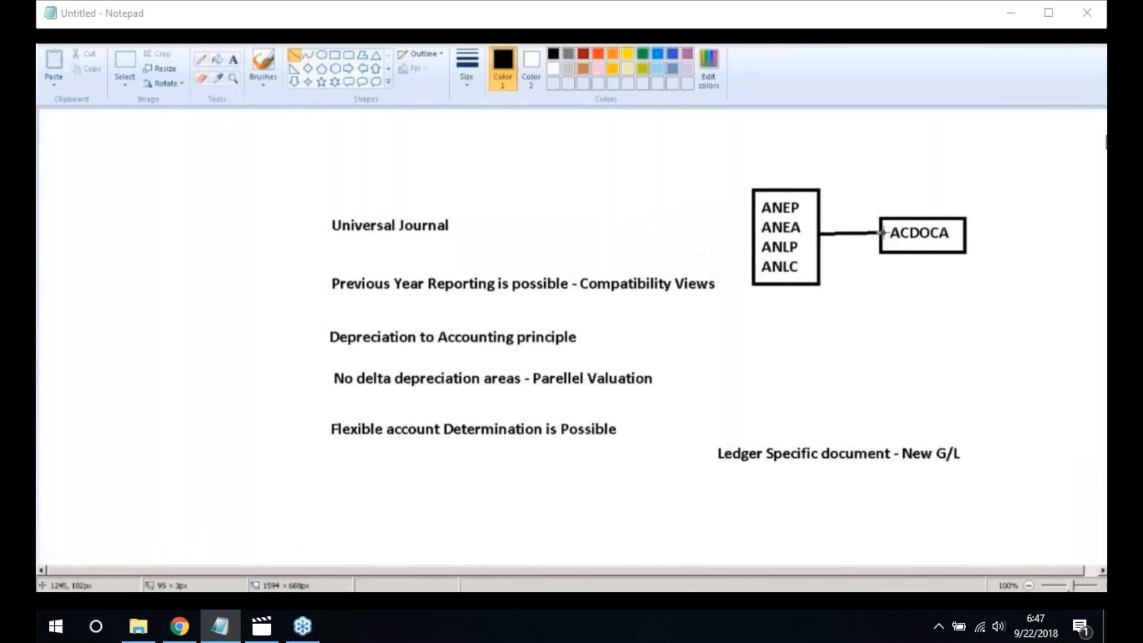
pyautogui.click(942, 336)
# Add the labels ANEK and BKPF side by side below the table list
pyautogui.moveTo(752, 332); pyautogui.dragTo(932, 354)
pyautogui.write('ANEK')
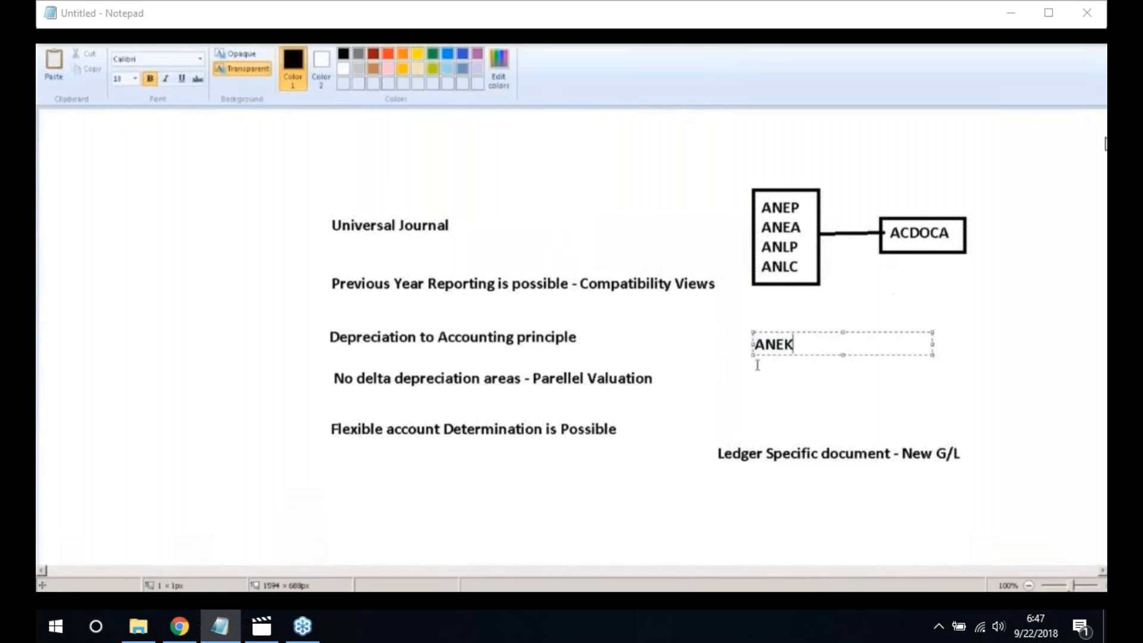
pyautogui.click(929, 366)
pyautogui.click(905, 332)
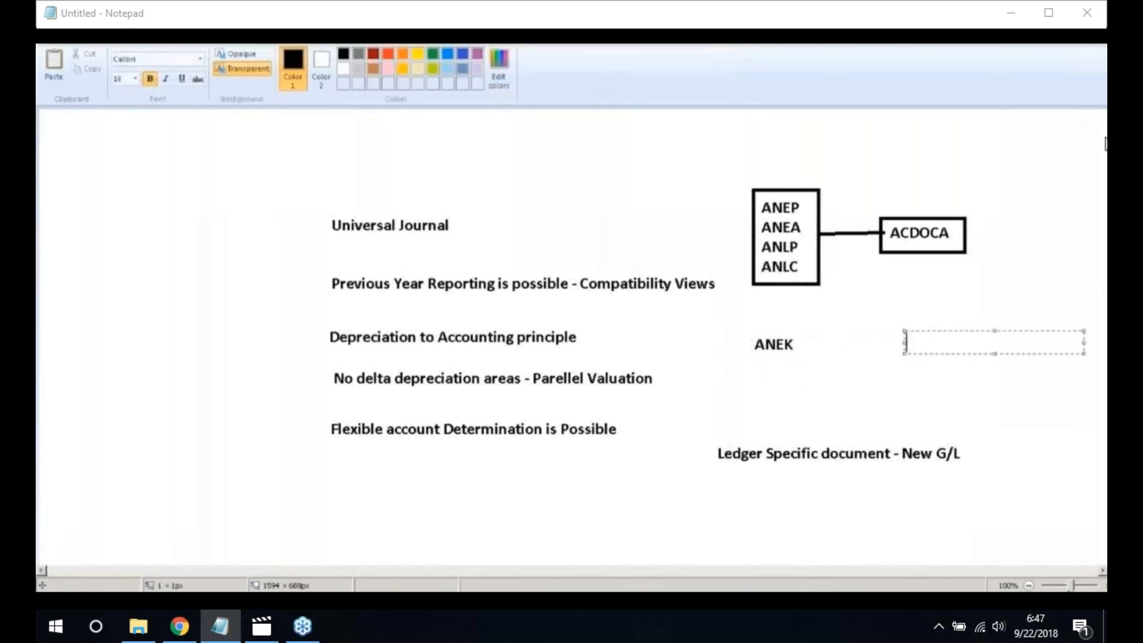
pyautogui.write('BKPF')
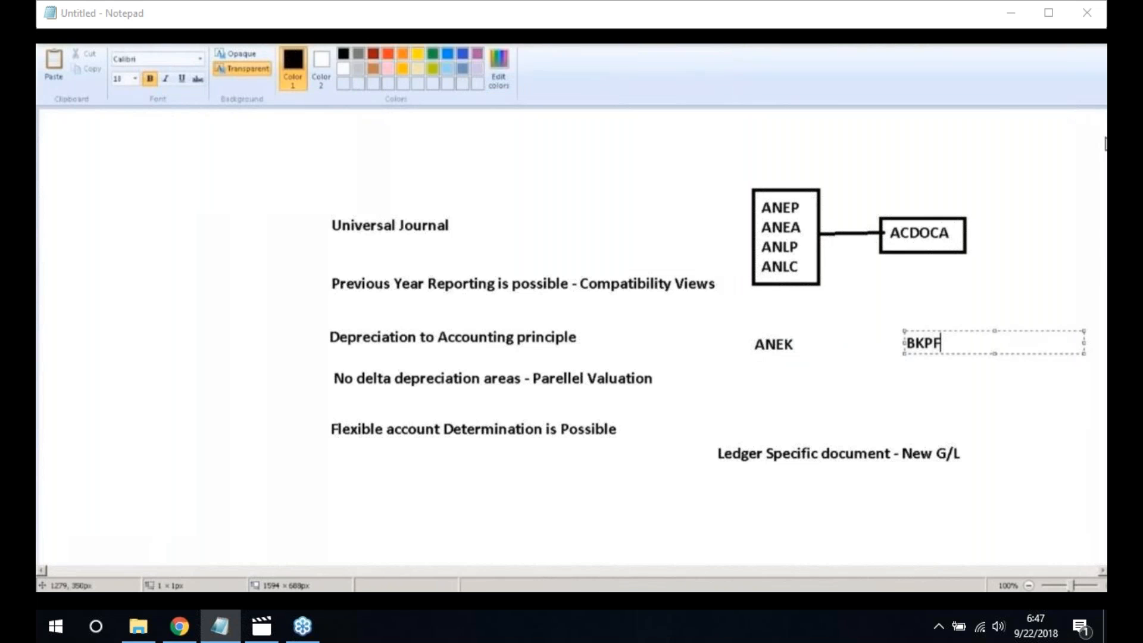
pyautogui.click(870, 393)
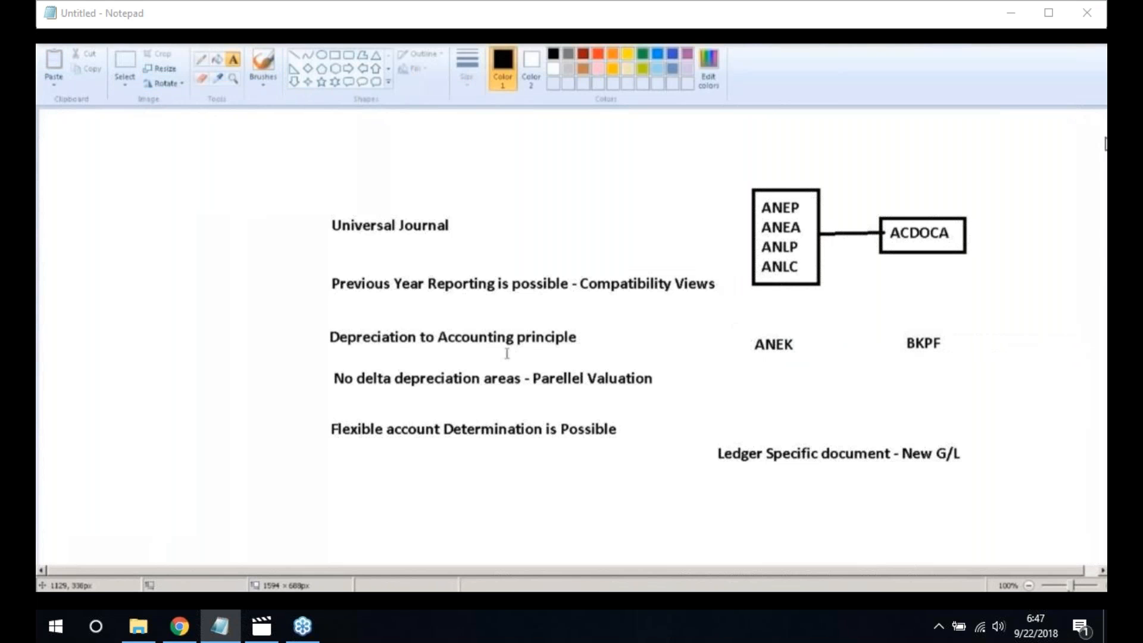
# Box ANEK and BKPF with rectangles and join them with a straight line
pyautogui.click(335, 56)
pyautogui.moveTo(750, 333); pyautogui.dragTo(819, 356)
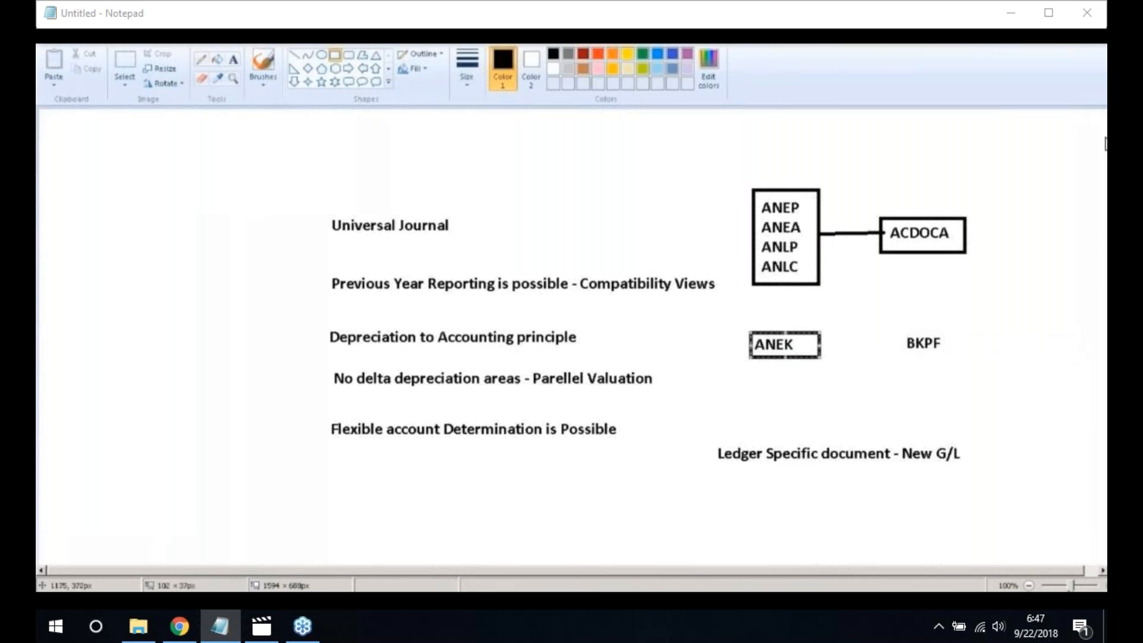
pyautogui.moveTo(903, 327); pyautogui.dragTo(964, 358)
pyautogui.click(1013, 365)
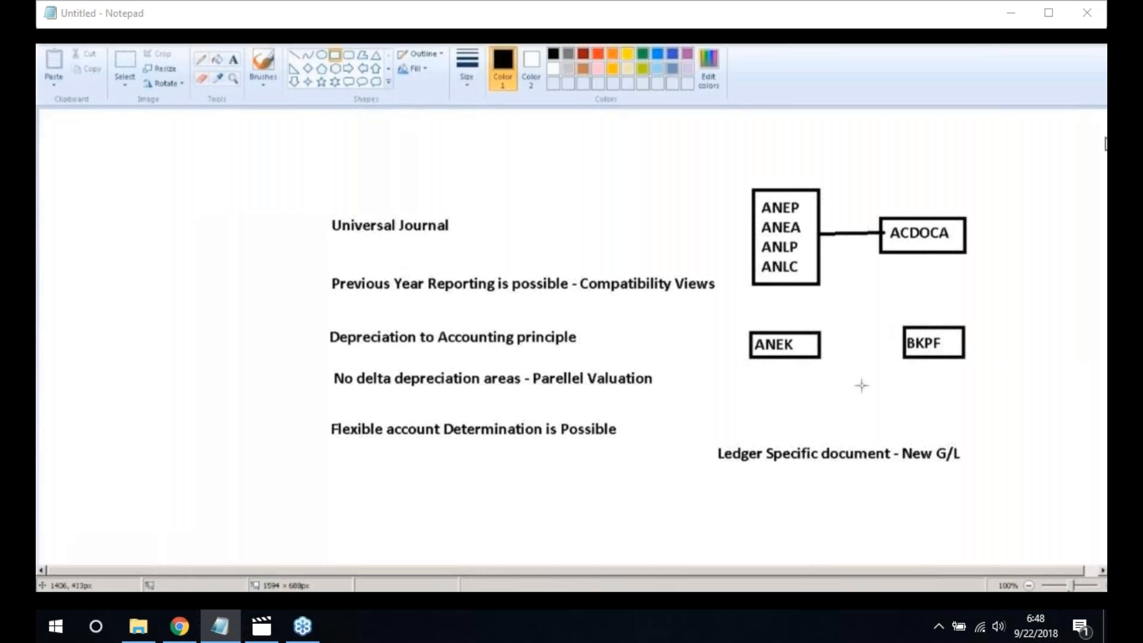
pyautogui.click(294, 56)
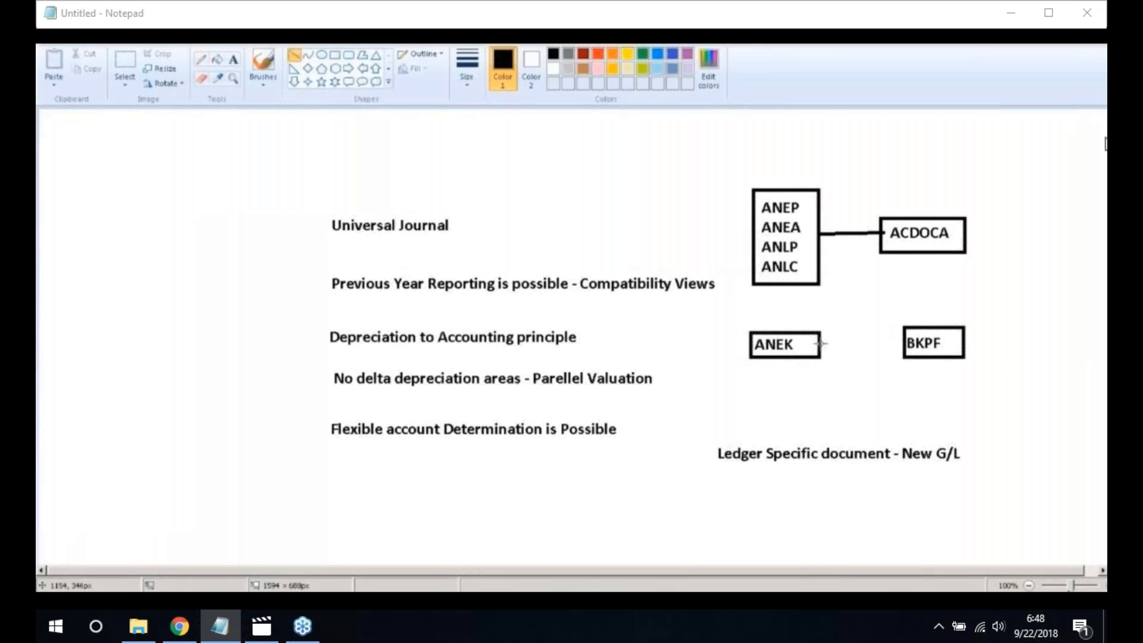
pyautogui.moveTo(825, 342); pyautogui.dragTo(906, 341)
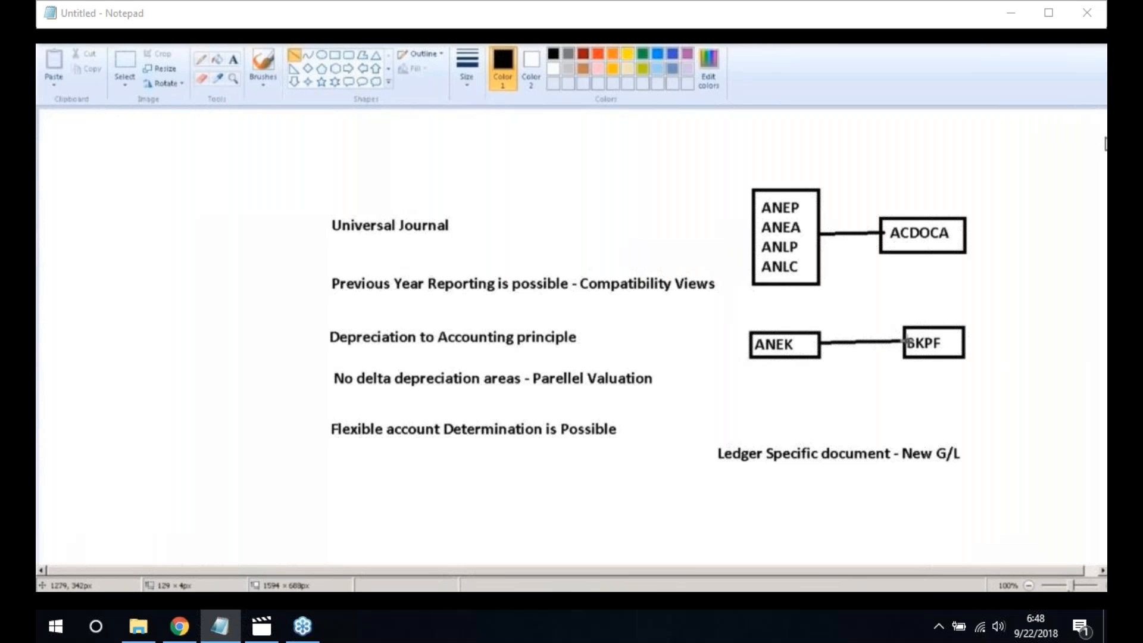
pyautogui.click(234, 61)
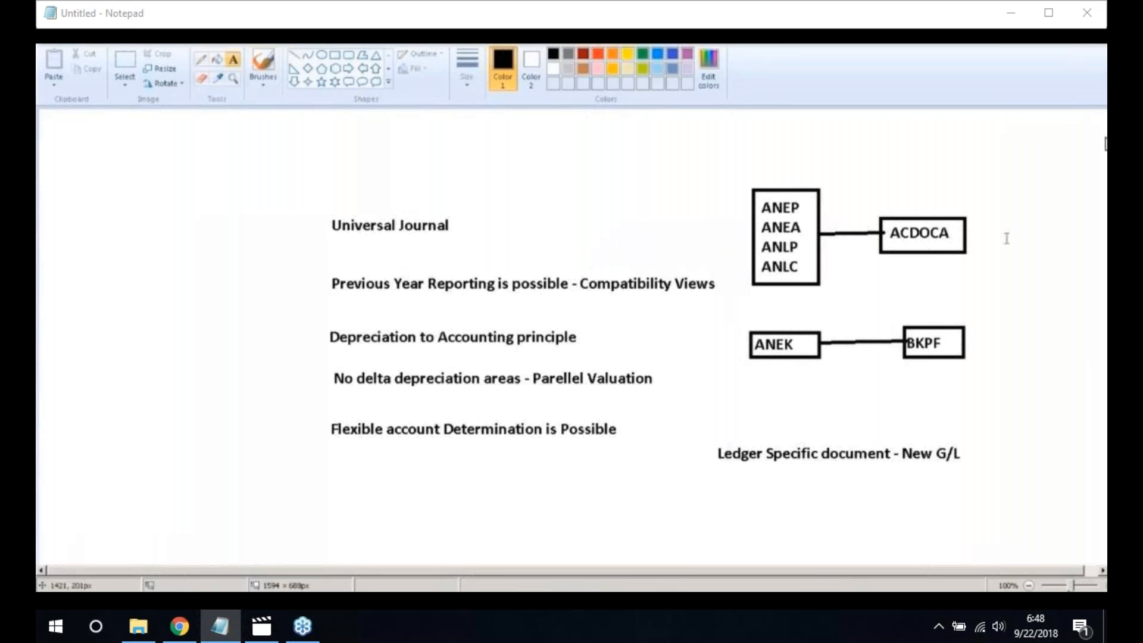
pyautogui.click(982, 238)
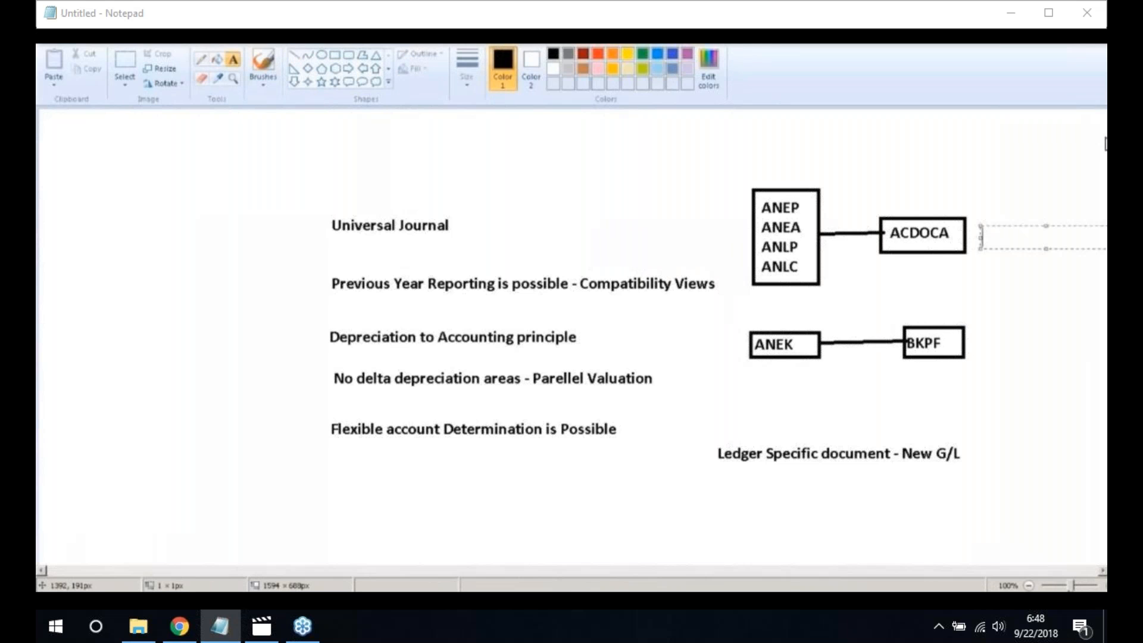
# Label ACDOCA 'Universal Journal', then launch SAP Logon from the Start menu
pyautogui.write('Universal Journa')
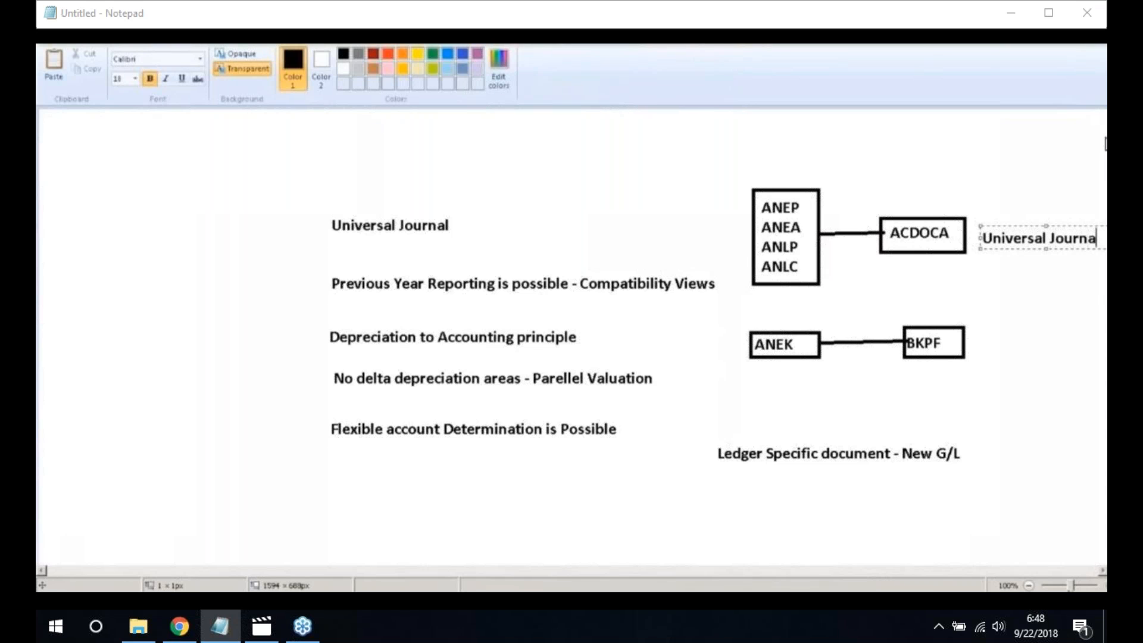
pyautogui.write('l')
pyautogui.click(885, 279)
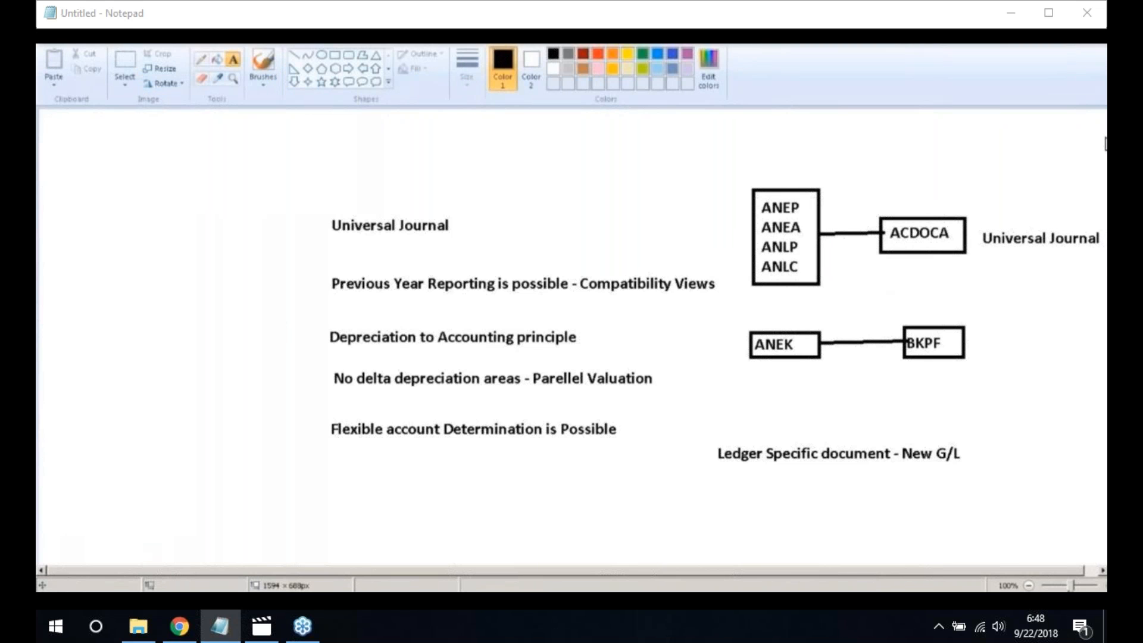
pyautogui.press('super')
pyautogui.click(90, 332)
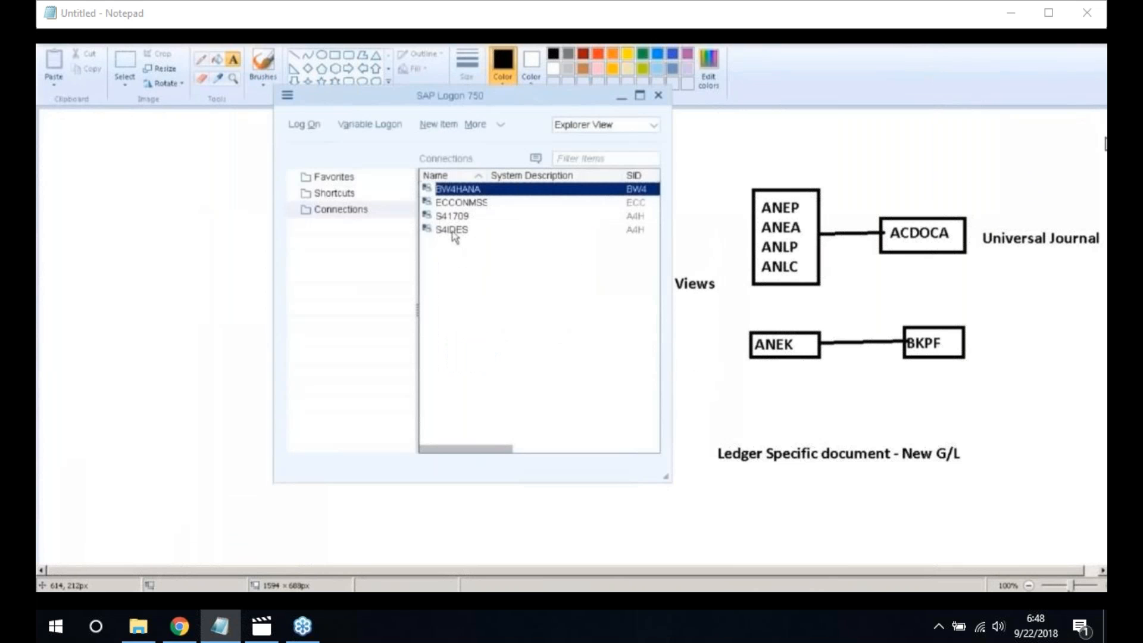
# Log on to S4IDES with user and password, continuing without ending other logons
pyautogui.click(454, 232)
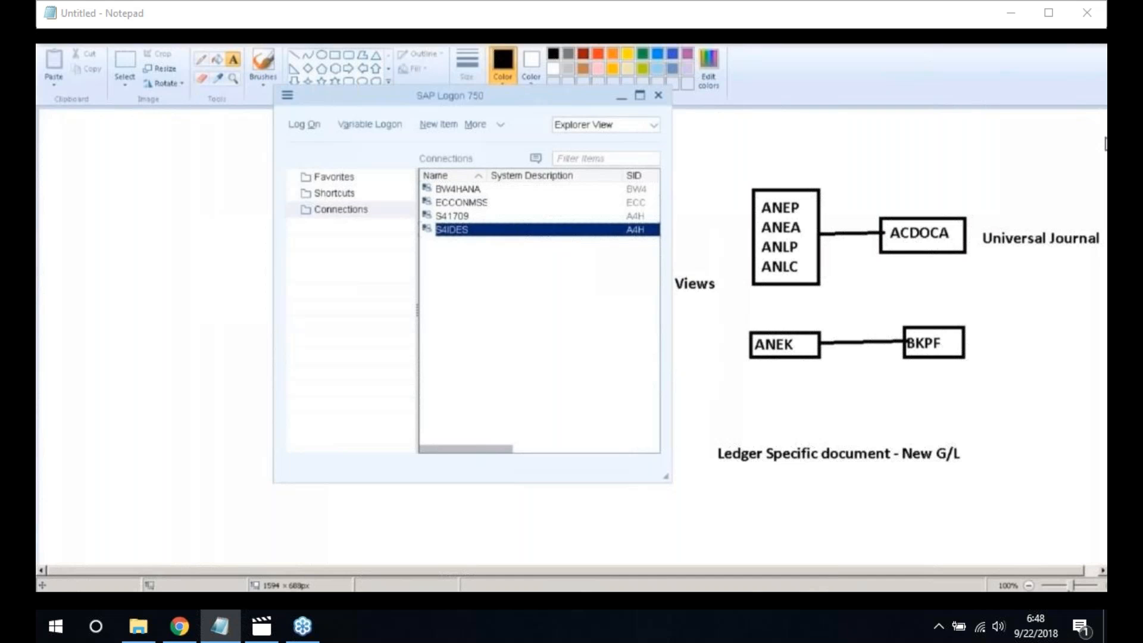
pyautogui.doubleClick(455, 232)
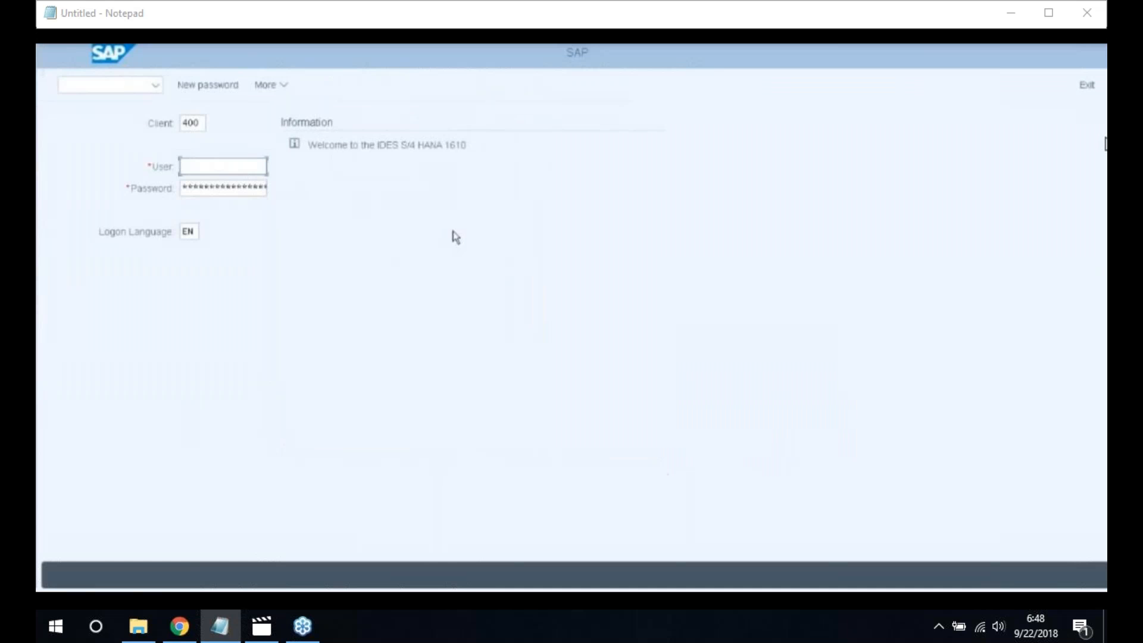
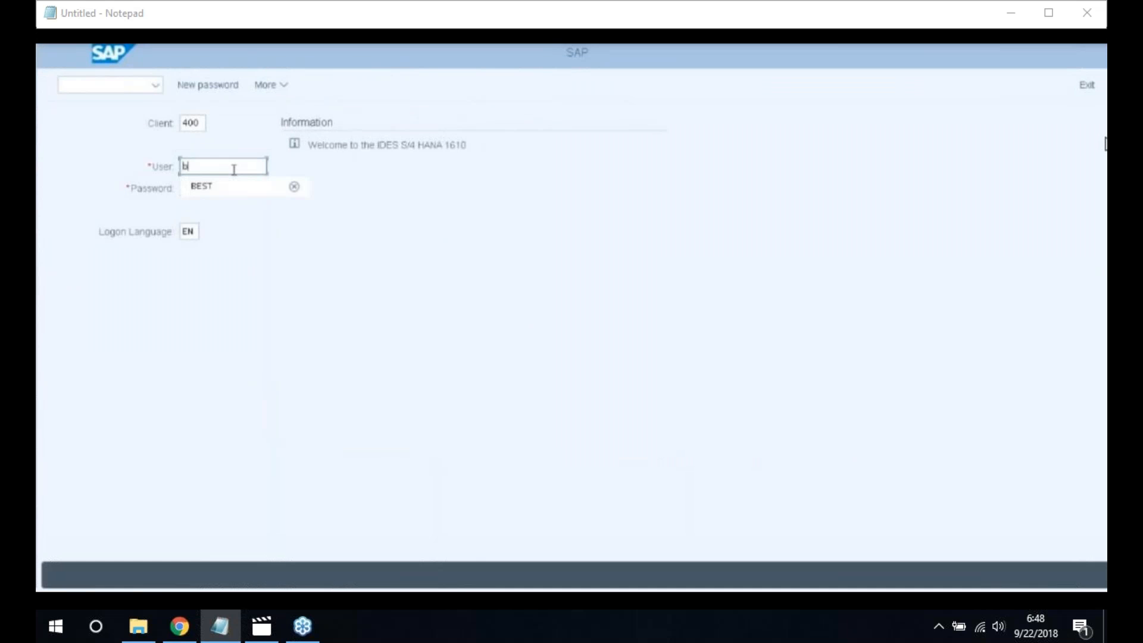
pyautogui.click(227, 190)
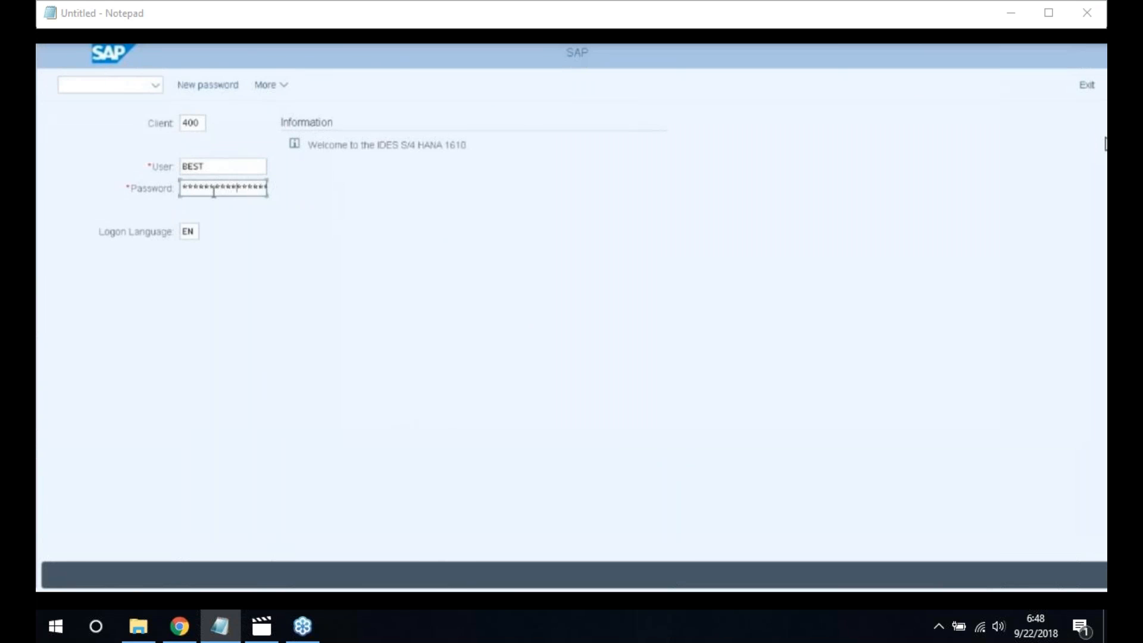
pyautogui.press('Return')
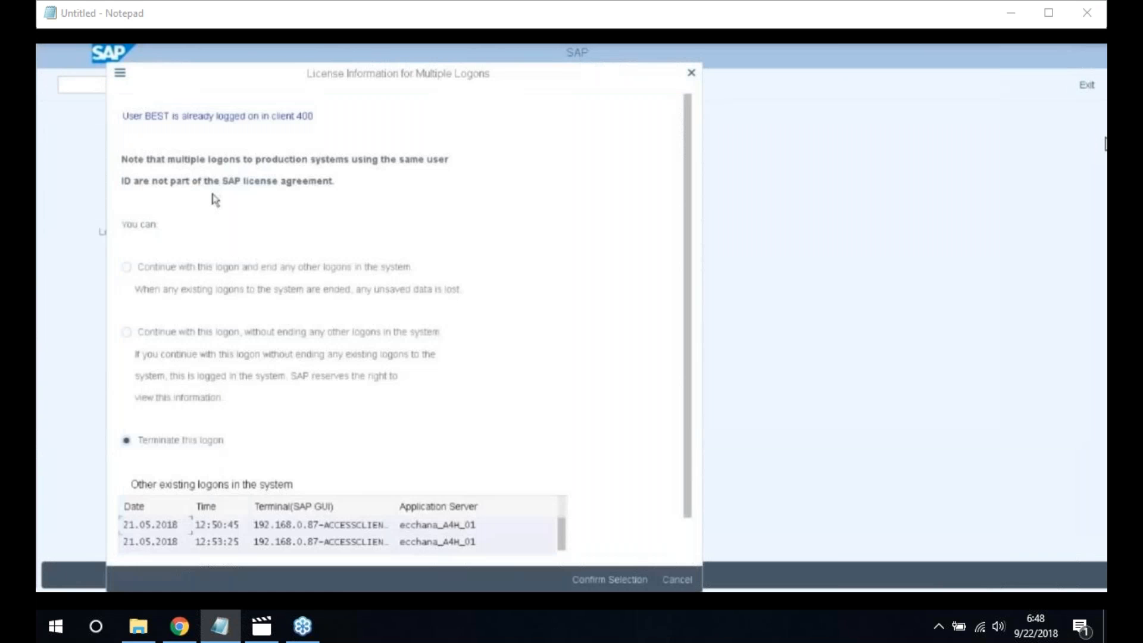
pyautogui.click(143, 336)
pyautogui.click(596, 582)
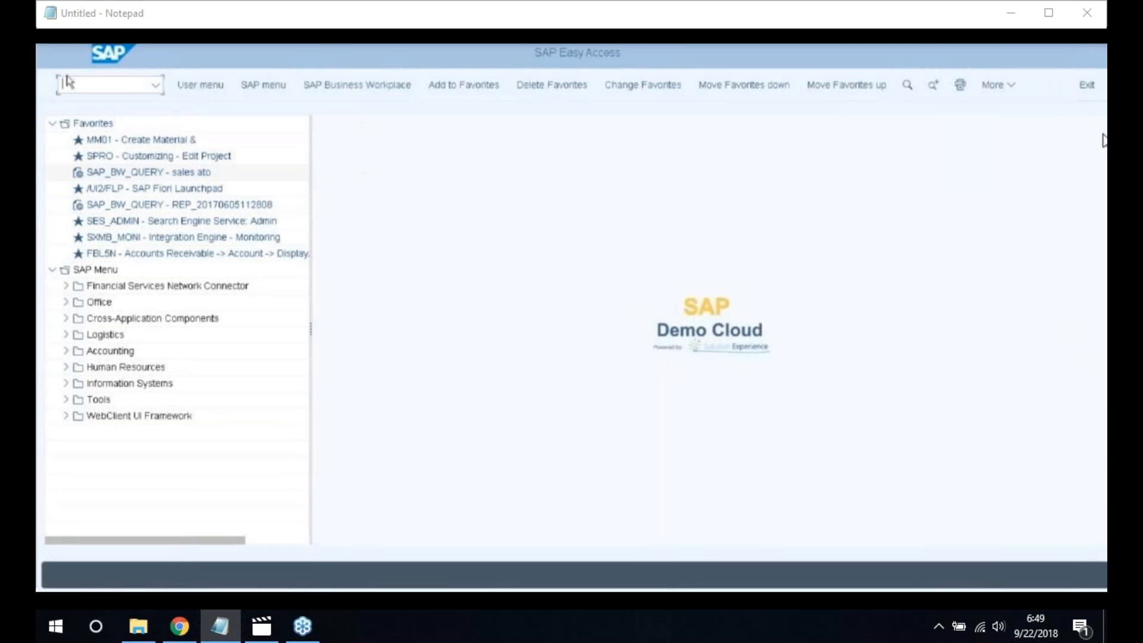
# In SPRO, run Asset Accounting (New) > Organizational Structures > Copy Reference Chart of Depreciation
pyautogui.write('spro')
pyautogui.press('Return')
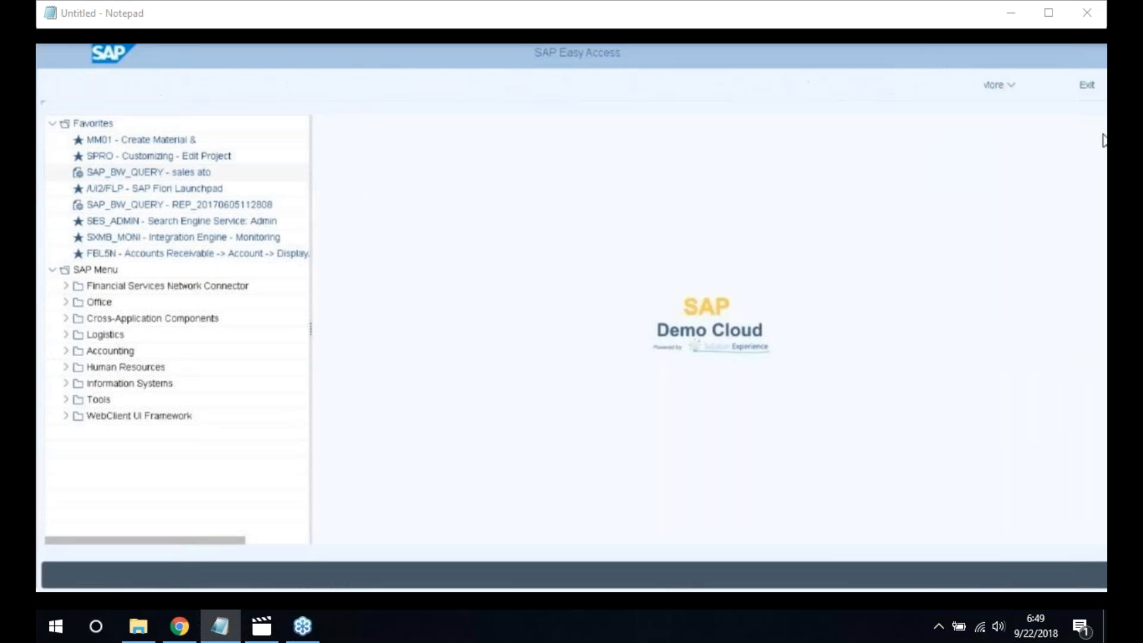
pyautogui.click(226, 88)
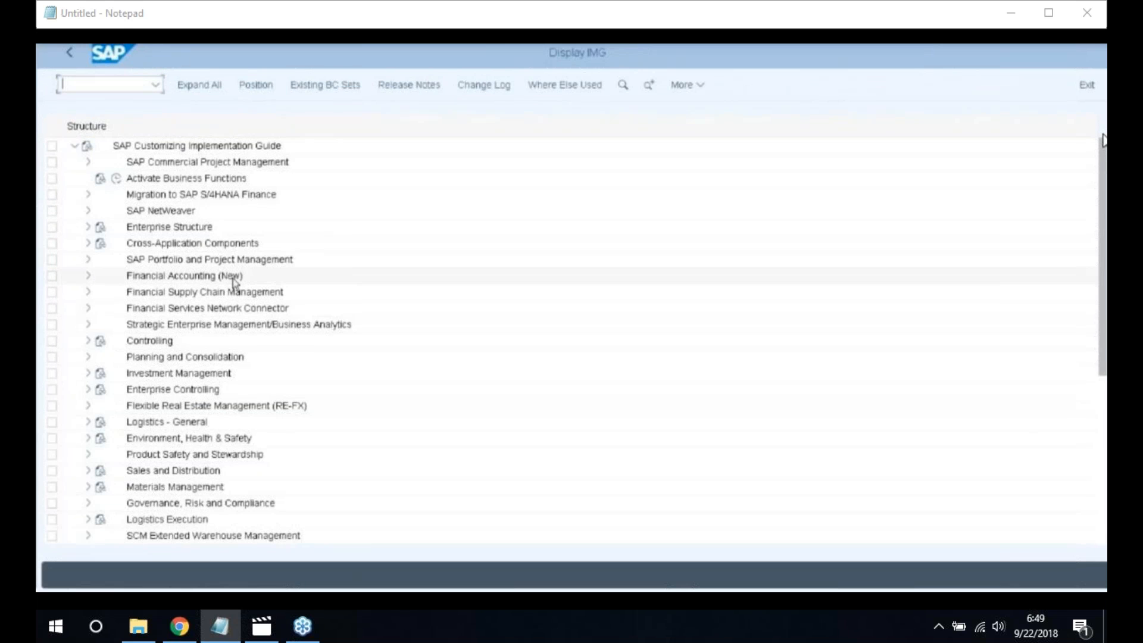
pyautogui.click(88, 277)
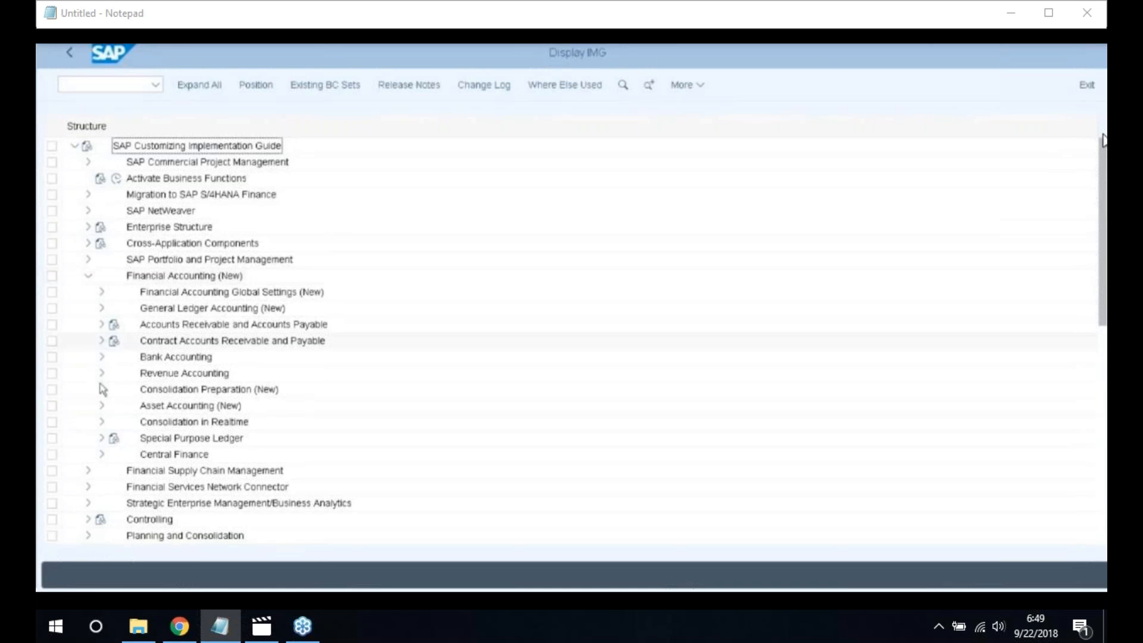
pyautogui.click(101, 406)
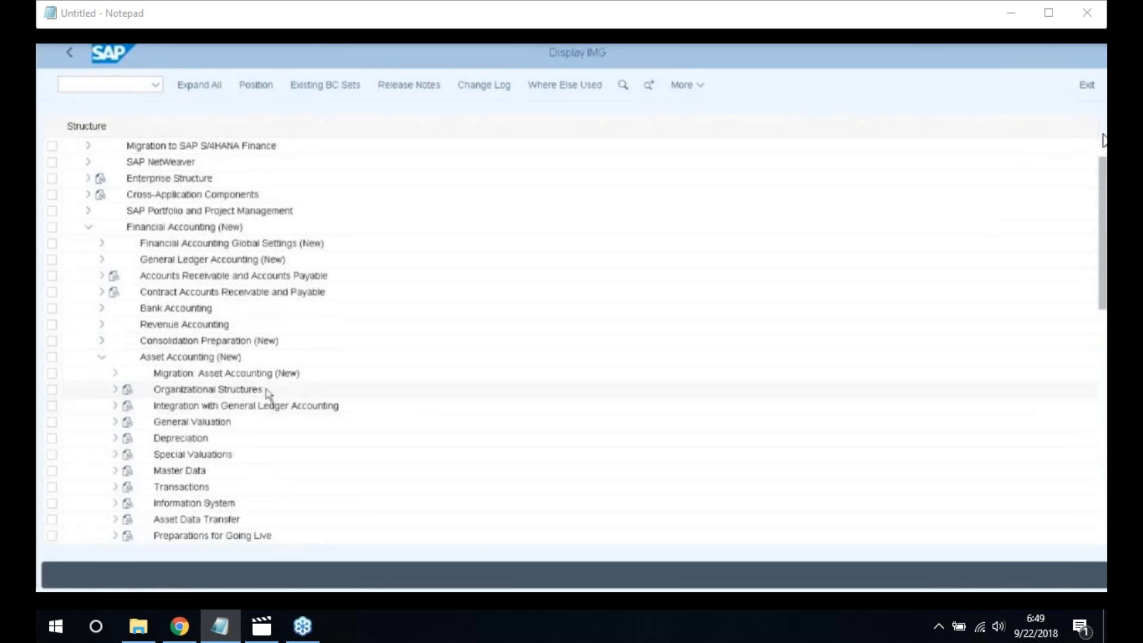
pyautogui.scroll(-1, 267, 393)
pyautogui.scroll(-1, 269, 397)
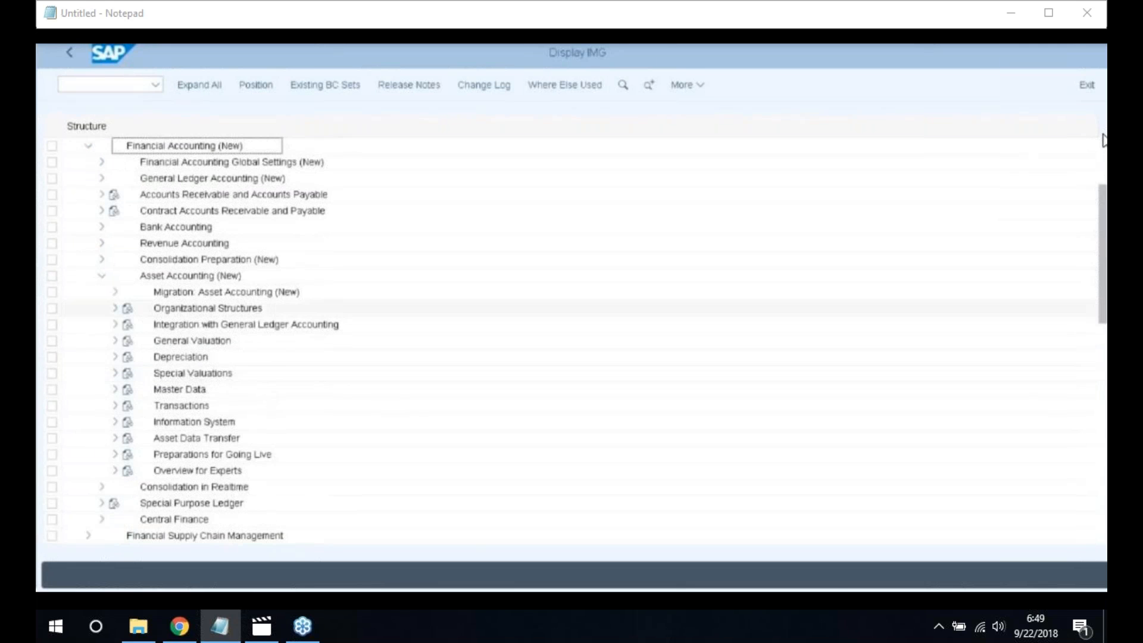
pyautogui.click(116, 309)
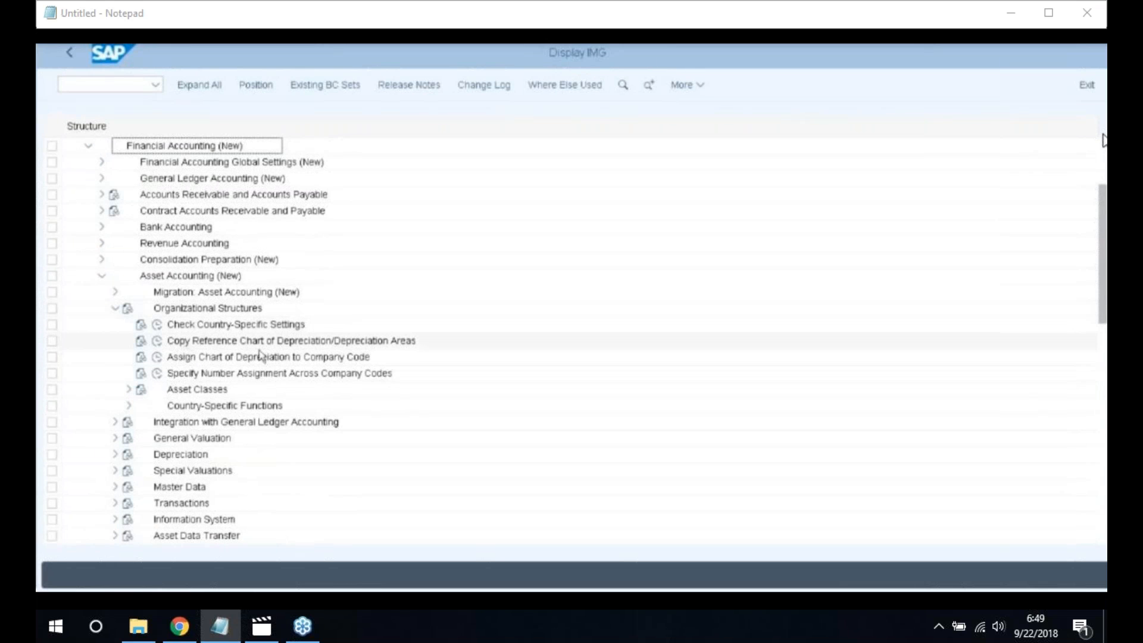
pyautogui.click(158, 342)
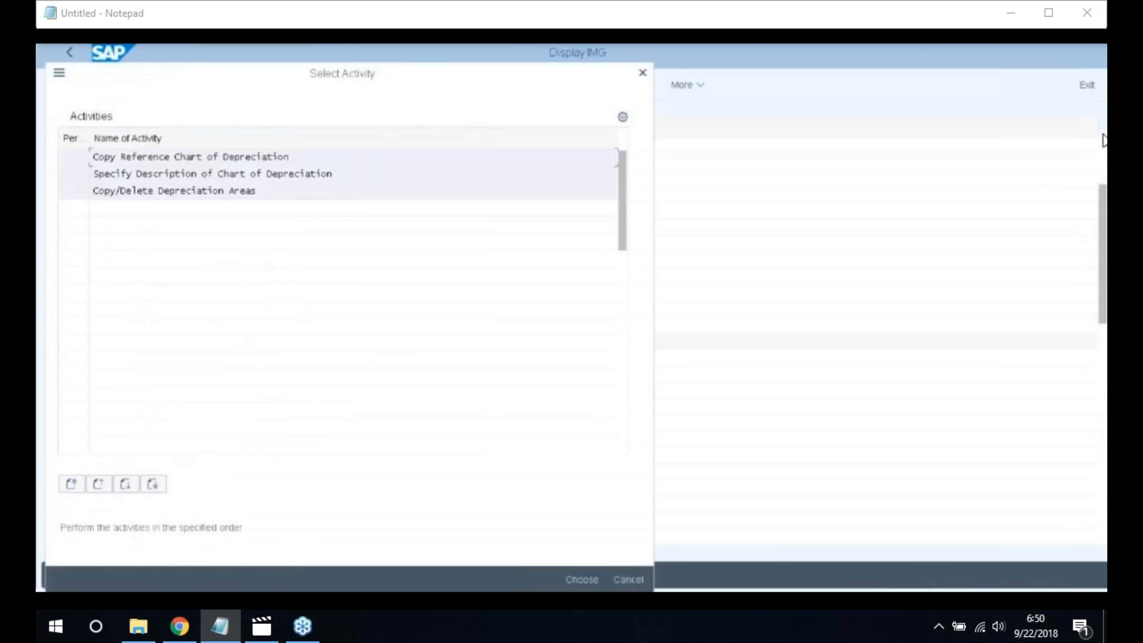
# Copy chart of depreciation 1010 to 2200, approving the number-range transport and customizing request
pyautogui.doubleClick(193, 157)
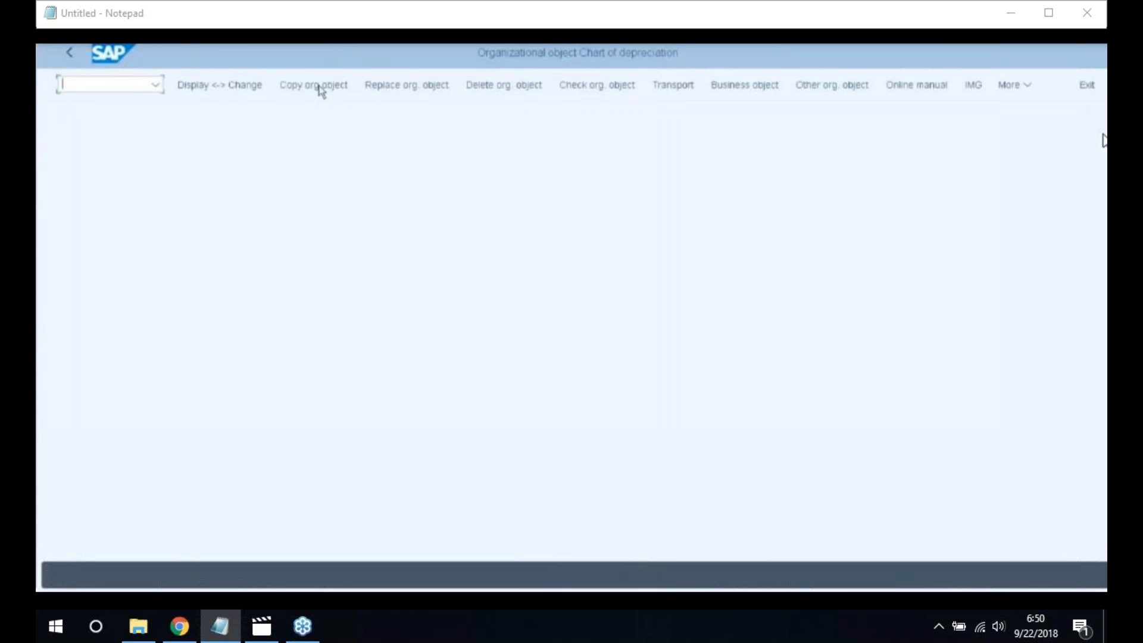
pyautogui.click(323, 86)
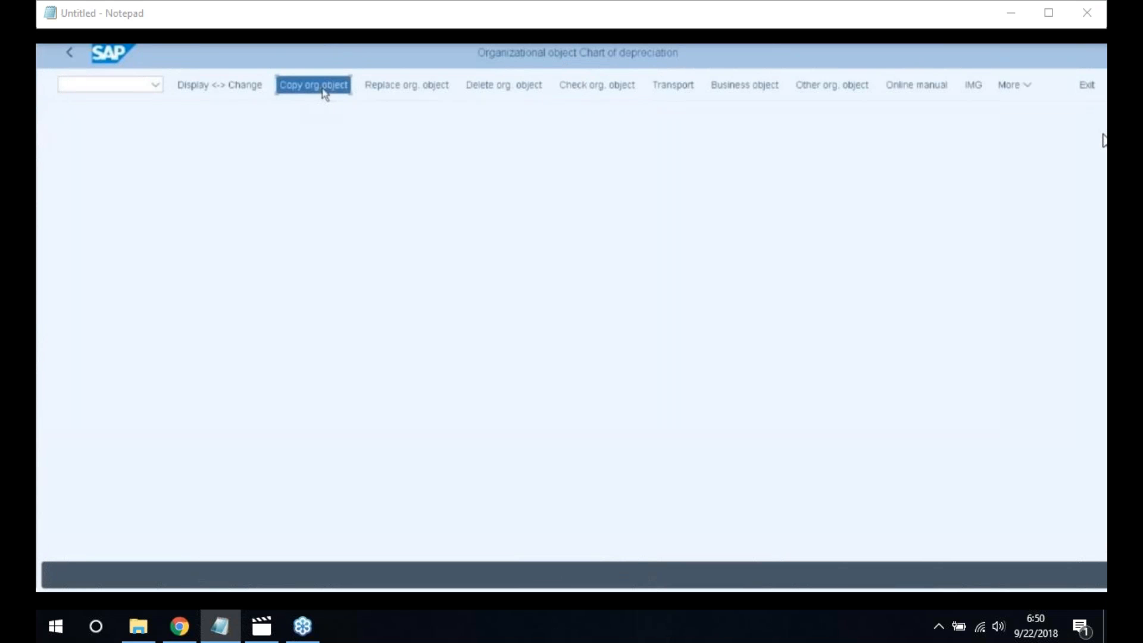
pyautogui.click(243, 257)
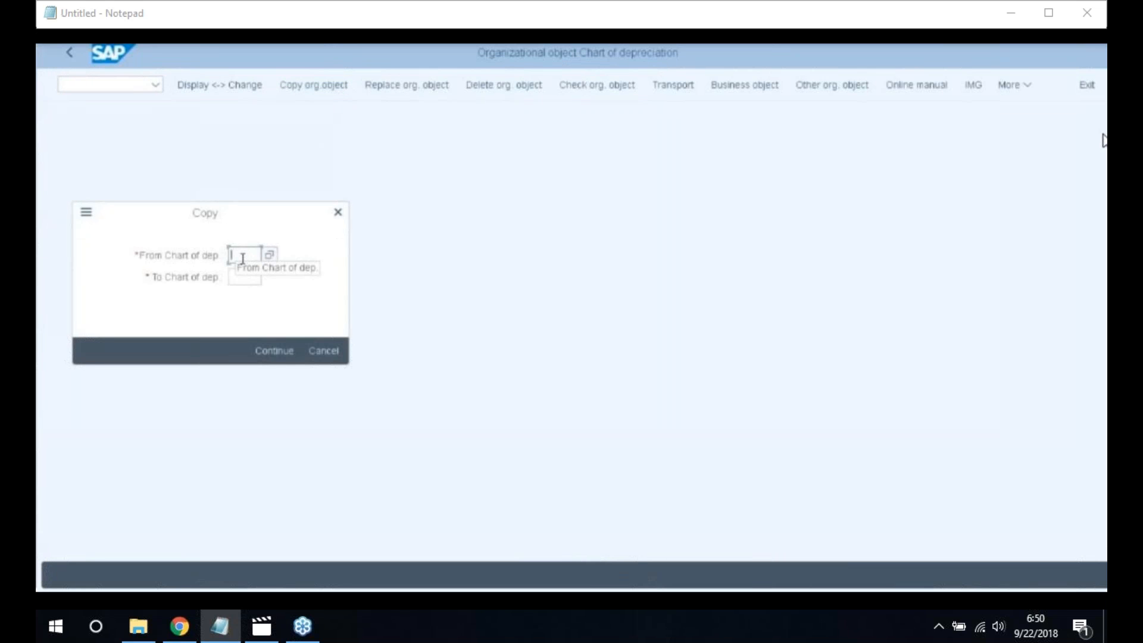
pyautogui.write('1010')
pyautogui.click(241, 276)
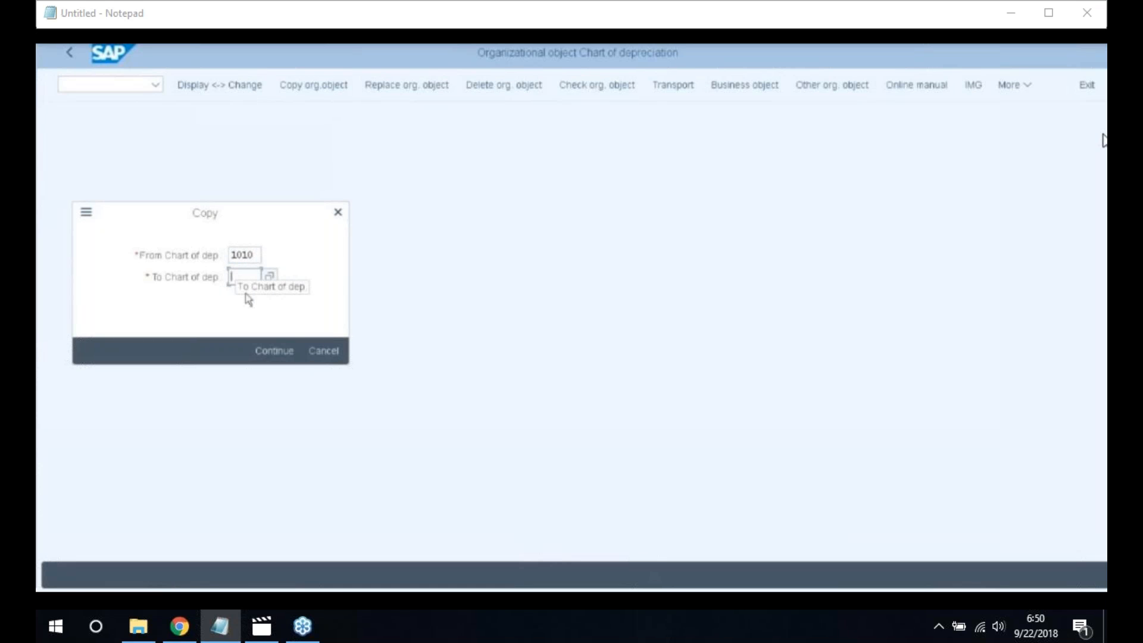
pyautogui.write('2200')
pyautogui.click(272, 352)
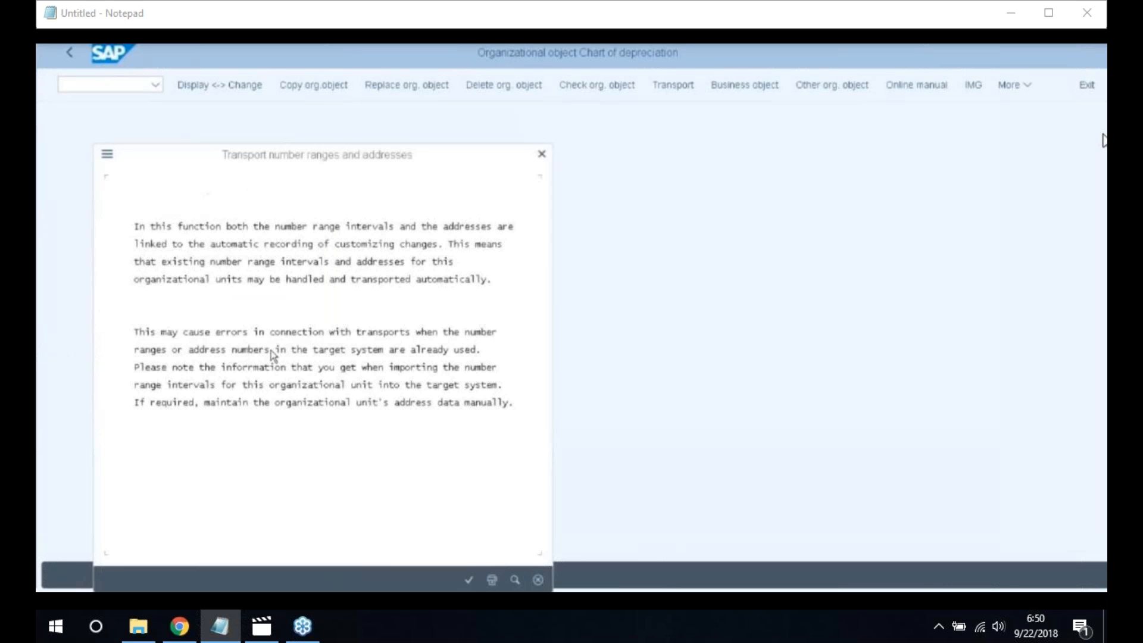
pyautogui.click(468, 579)
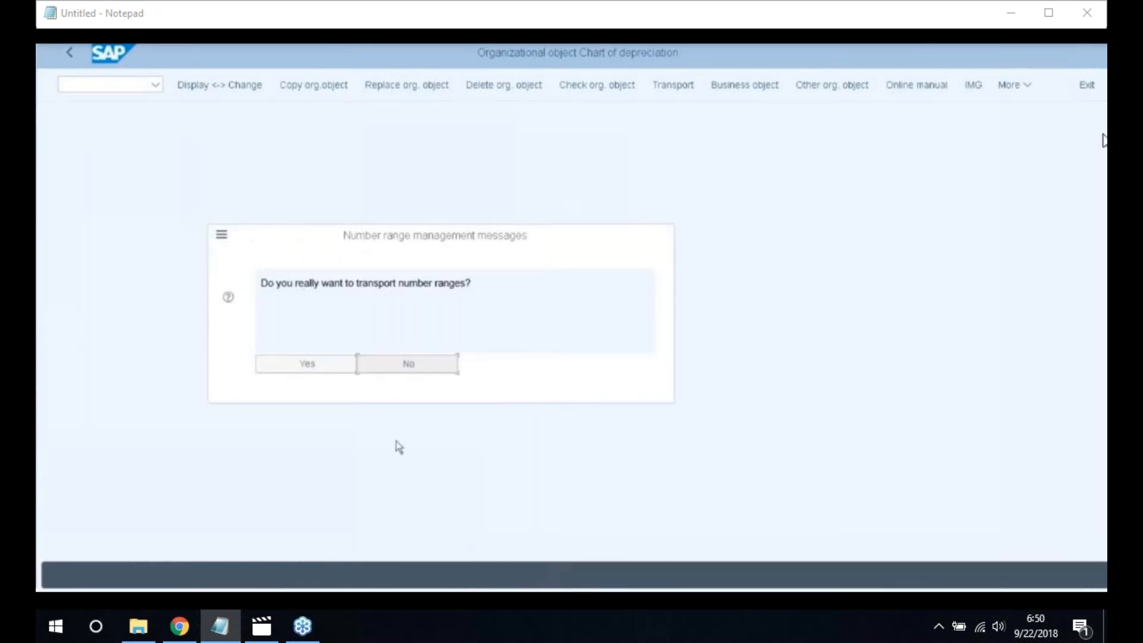
pyautogui.click(312, 365)
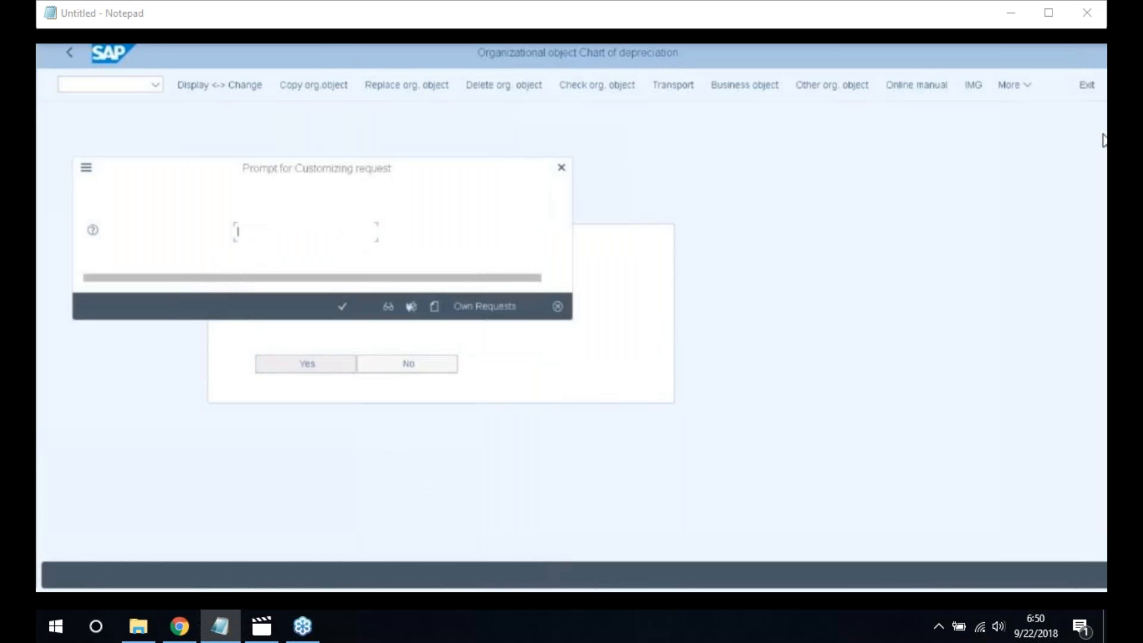
pyautogui.click(342, 307)
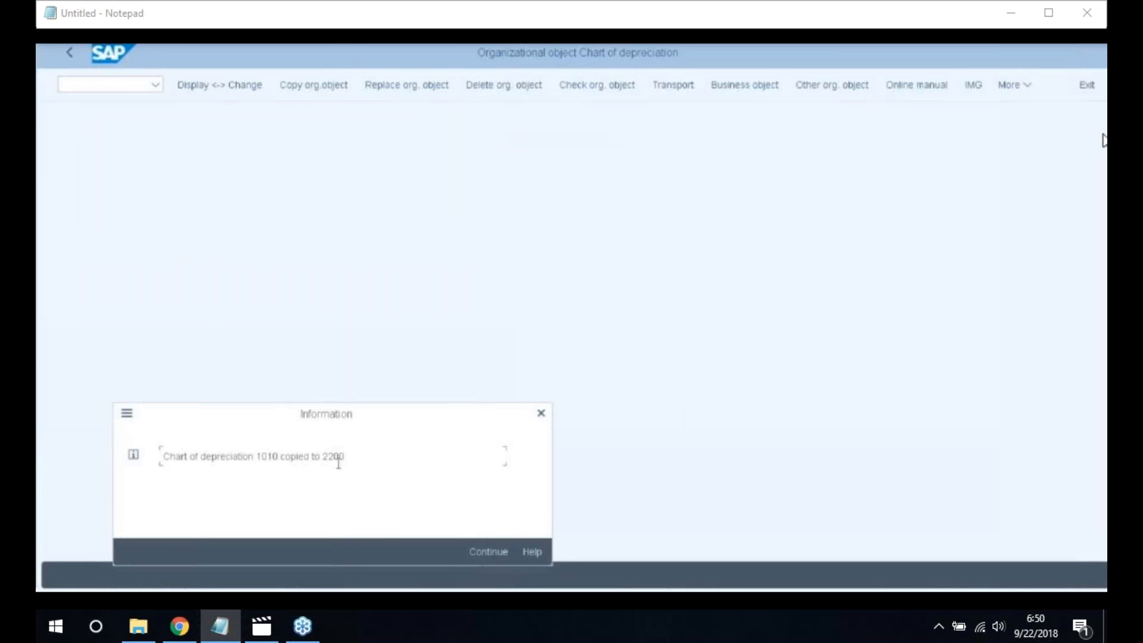
pyautogui.click(484, 553)
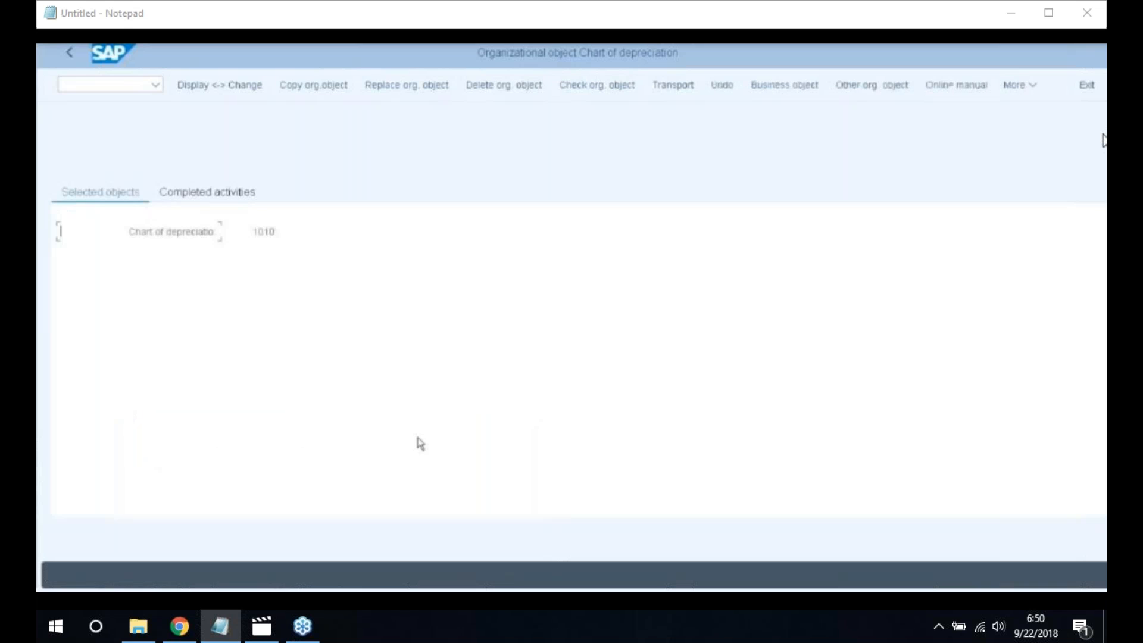
# Change chart 2200's description to 'Chart of Depreciation 2200' and save it under the customizing request
pyautogui.click(71, 60)
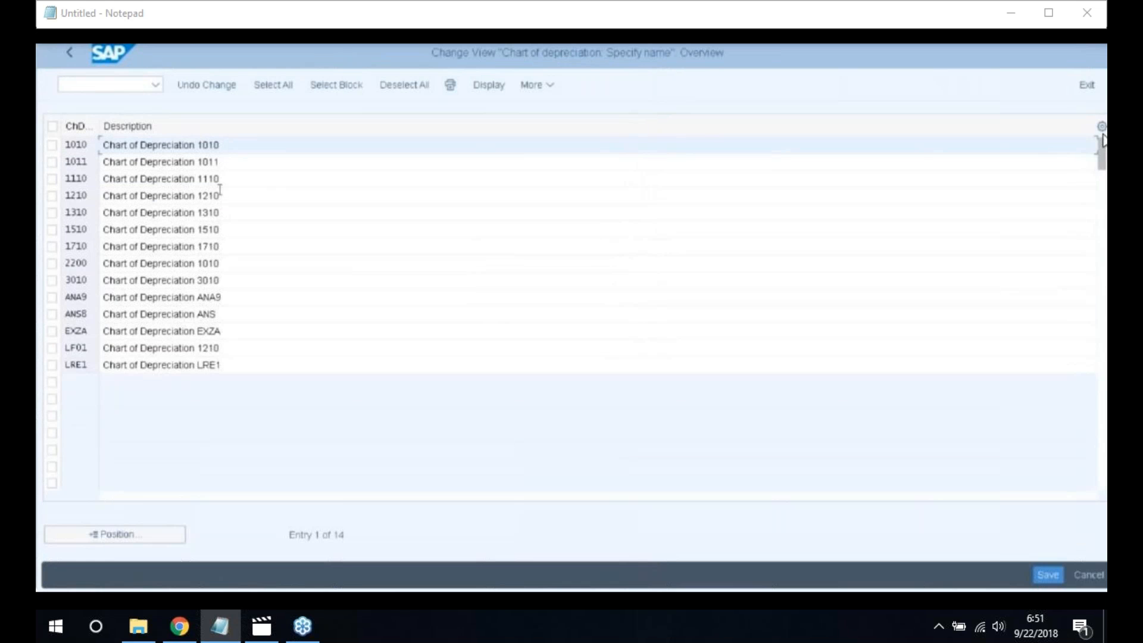
pyautogui.click(179, 262)
pyautogui.press('BackSpace')
pyautogui.press('BackSpace')
pyautogui.press('BackSpace')
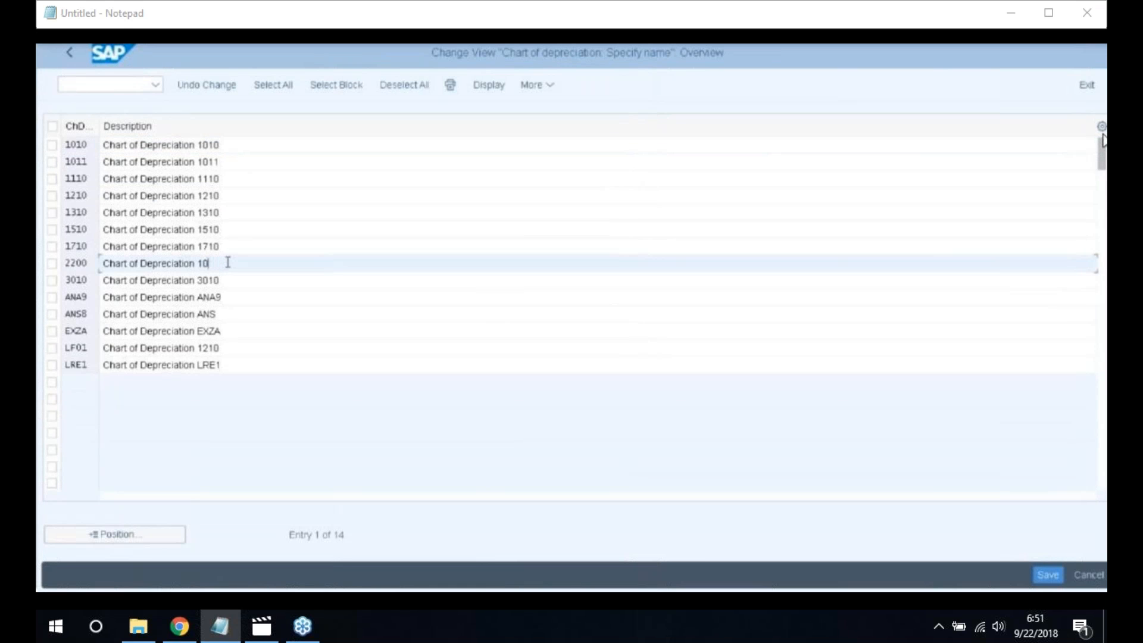
pyautogui.press('BackSpace')
pyautogui.write('2200')
pyautogui.click(1045, 574)
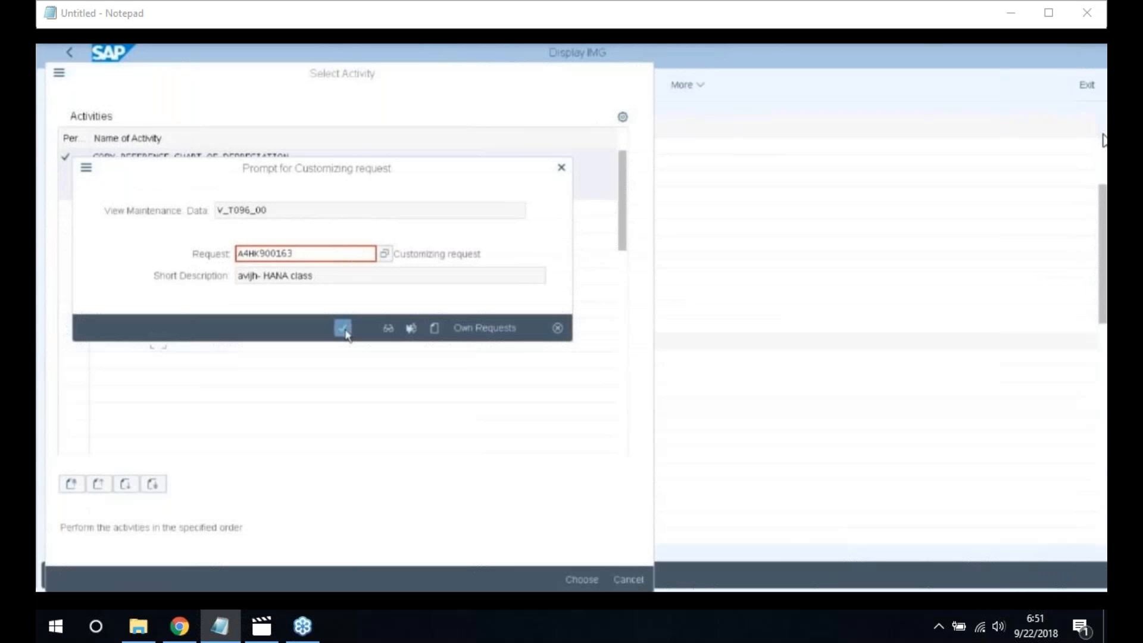
pyautogui.click(343, 328)
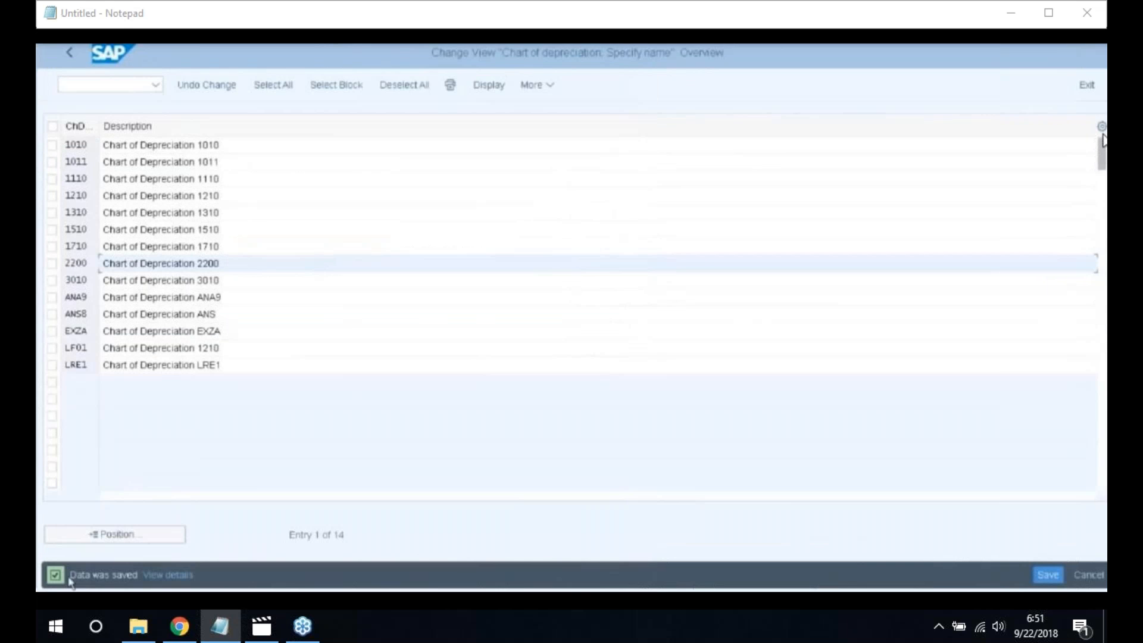
# Open the depreciation areas activity with 2200 as the work area
pyautogui.click(73, 52)
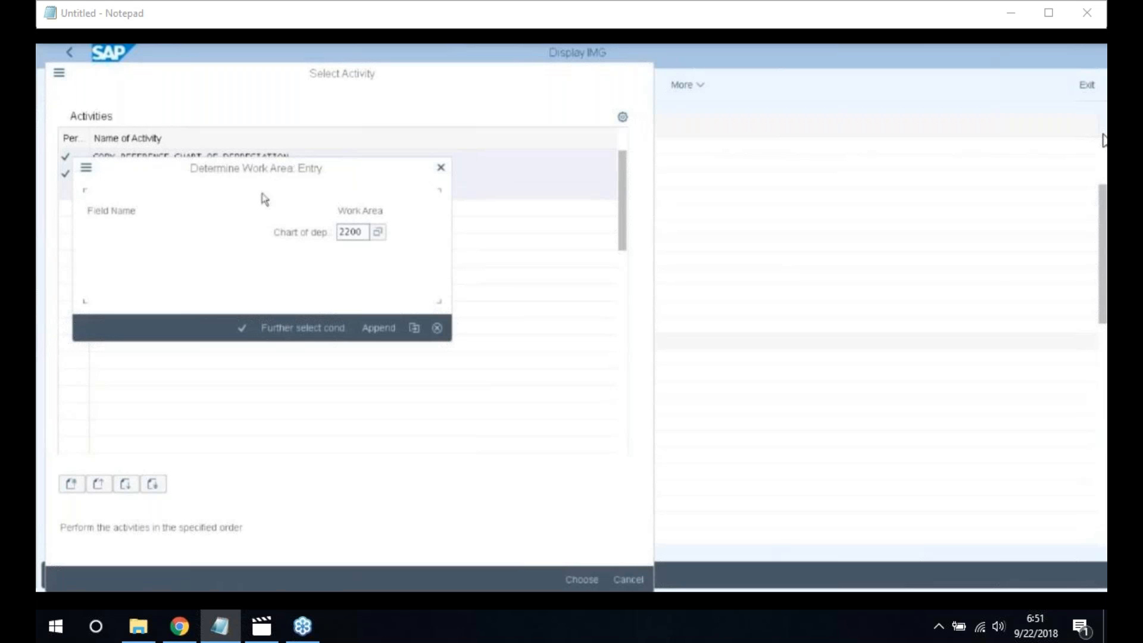
pyautogui.click(339, 237)
pyautogui.click(241, 328)
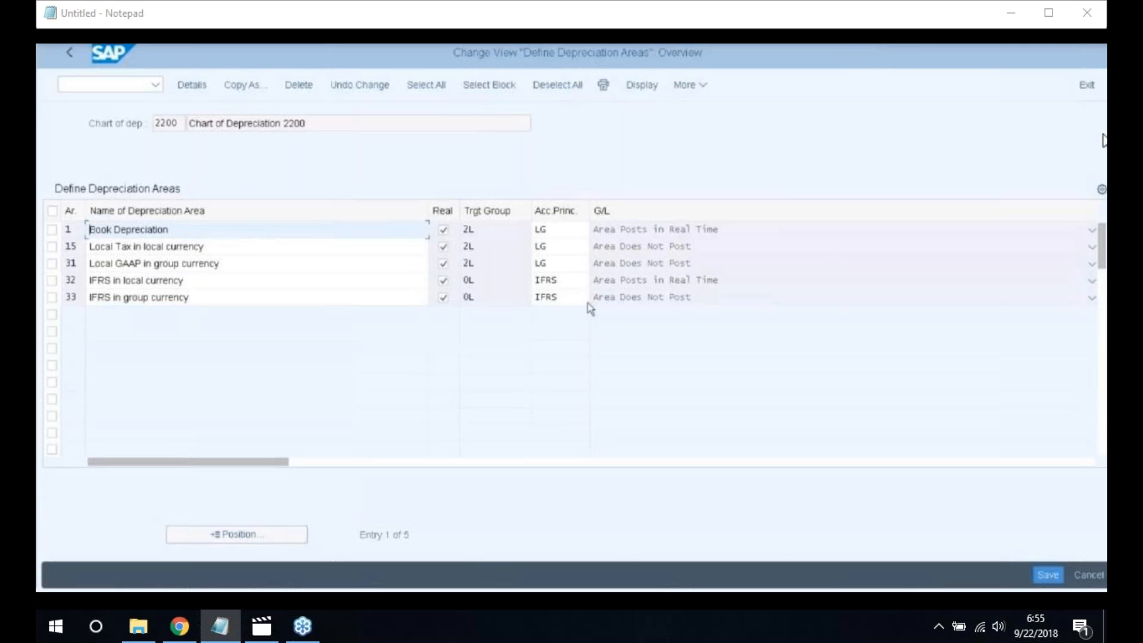
# Save chart 2200's depreciation areas 1, 15, 31, 32 and 33 unchanged
pyautogui.click(1048, 575)
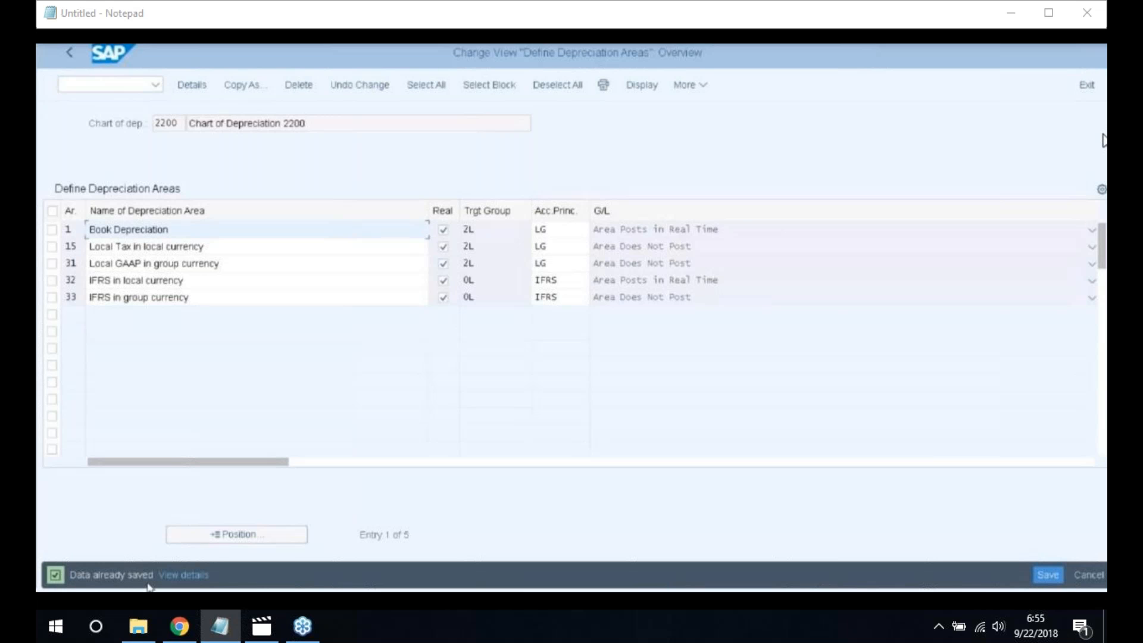
# Leave the depreciation areas and run transaction /nOBBS for currency translation ratios
pyautogui.click(69, 57)
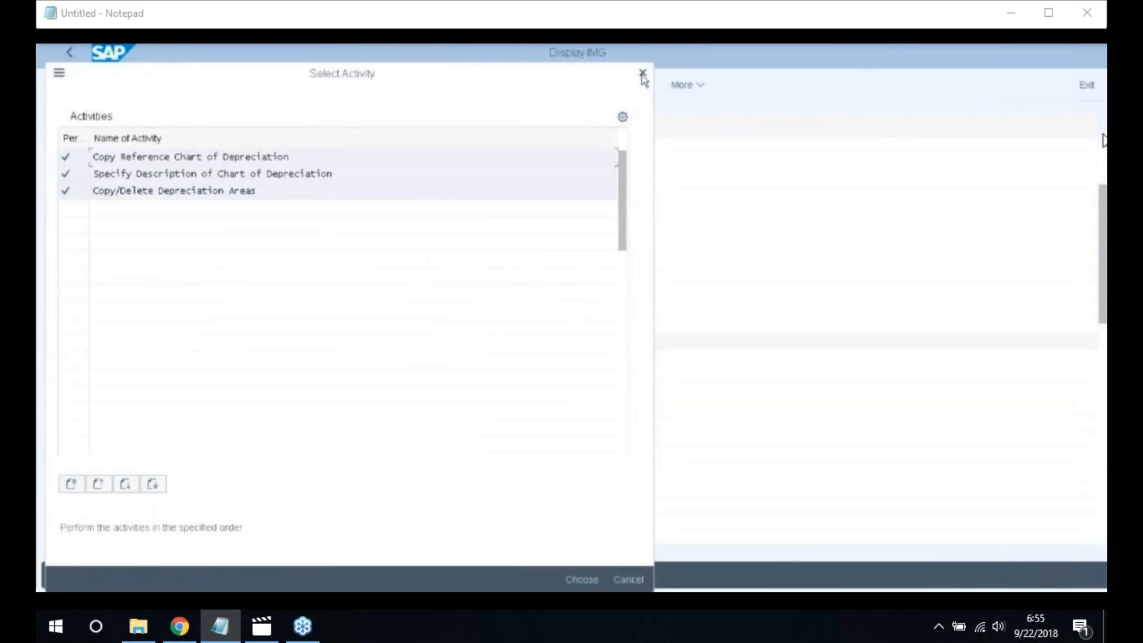
pyautogui.click(643, 74)
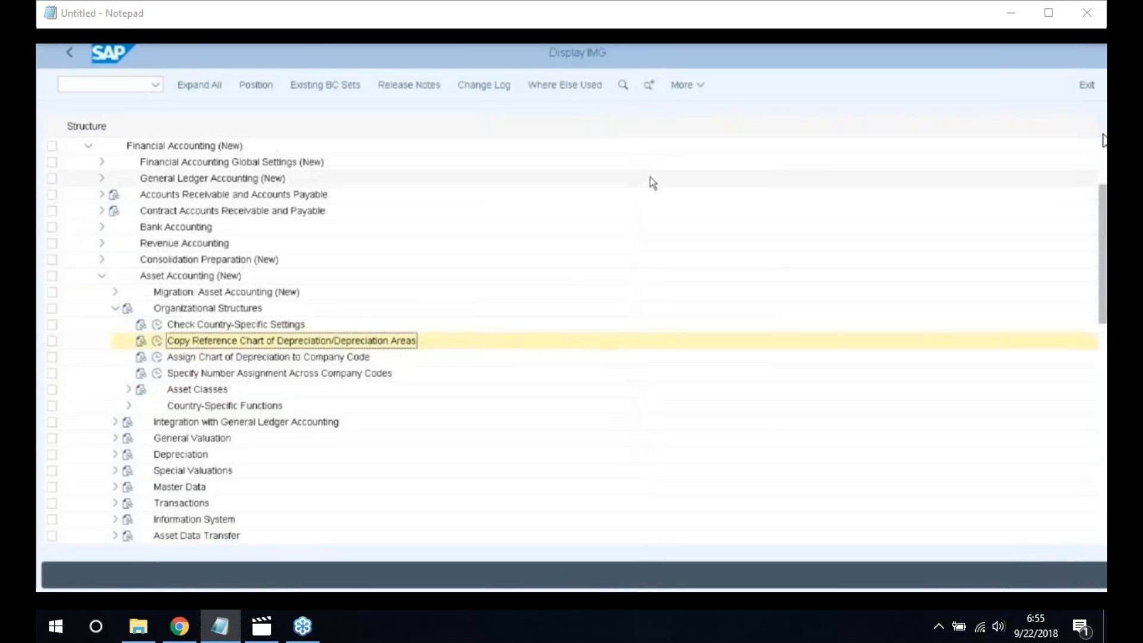
pyautogui.click(91, 86)
pyautogui.write('/nobbs')
pyautogui.press('Return')
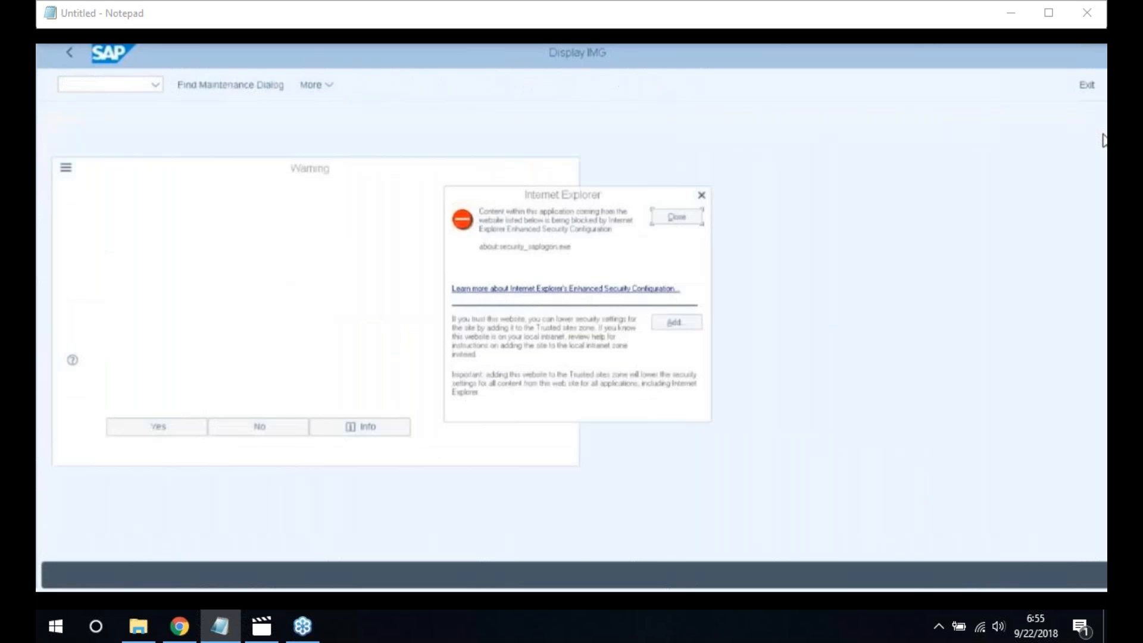
# Dismiss the OBBS warnings and start a new type M translation ratio from INR to EUR
pyautogui.click(702, 197)
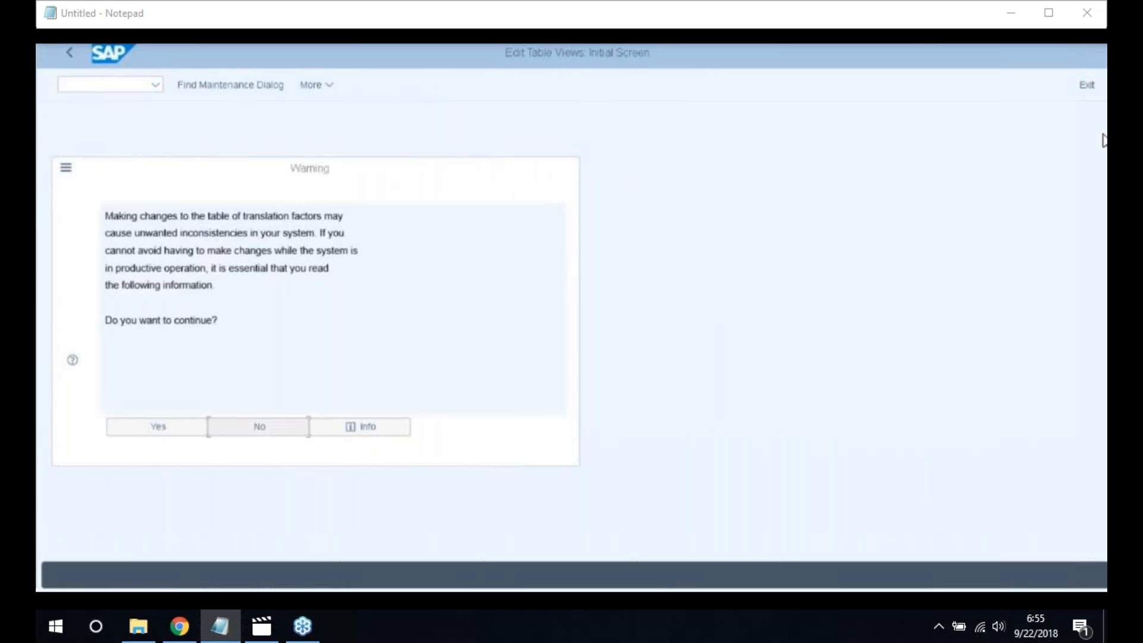
pyautogui.click(146, 434)
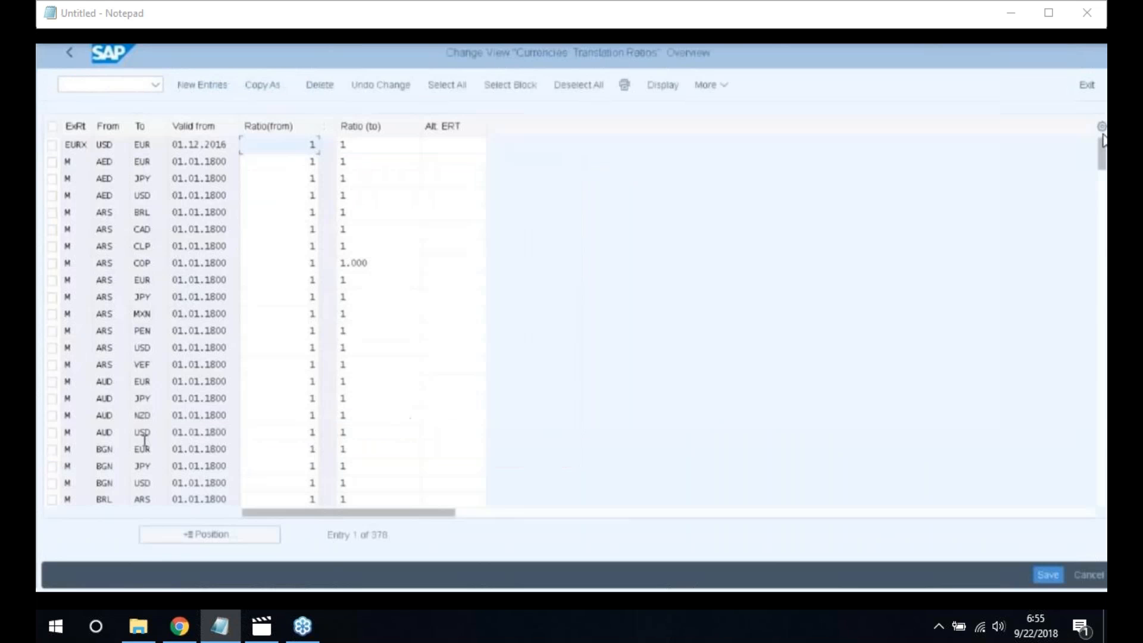
pyautogui.click(200, 90)
pyautogui.click(84, 147)
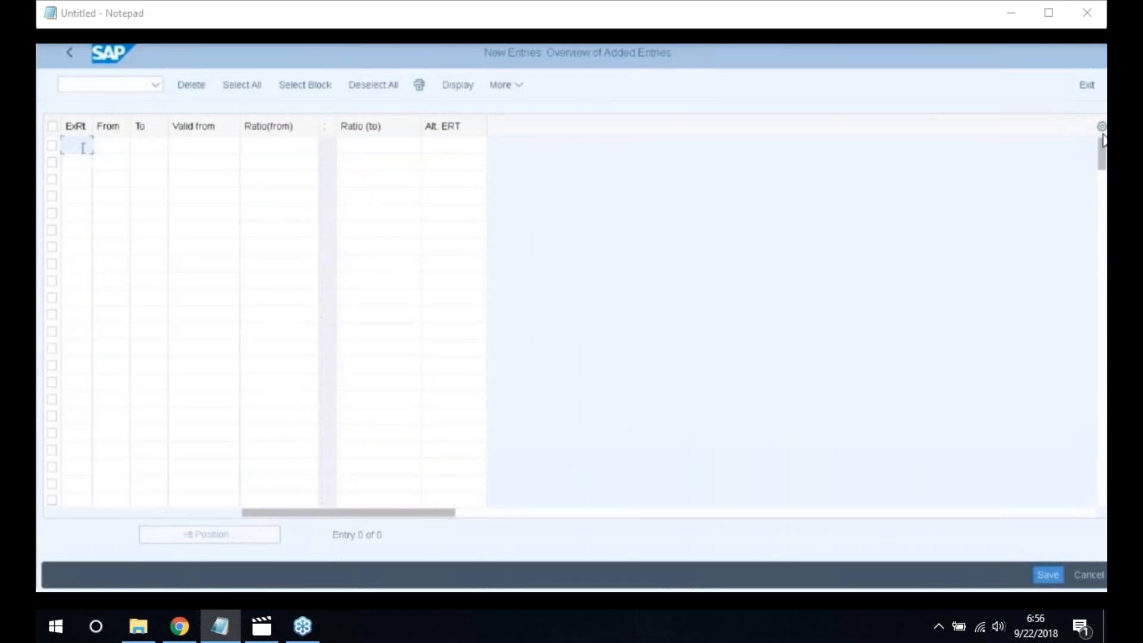
pyautogui.write('M')
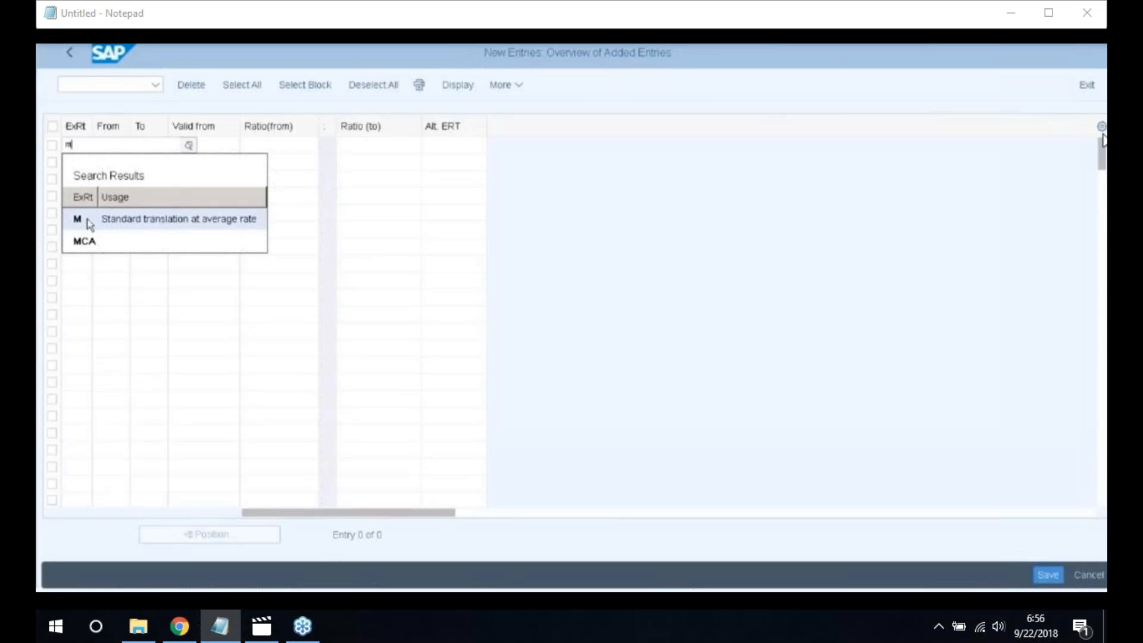
pyautogui.click(151, 225)
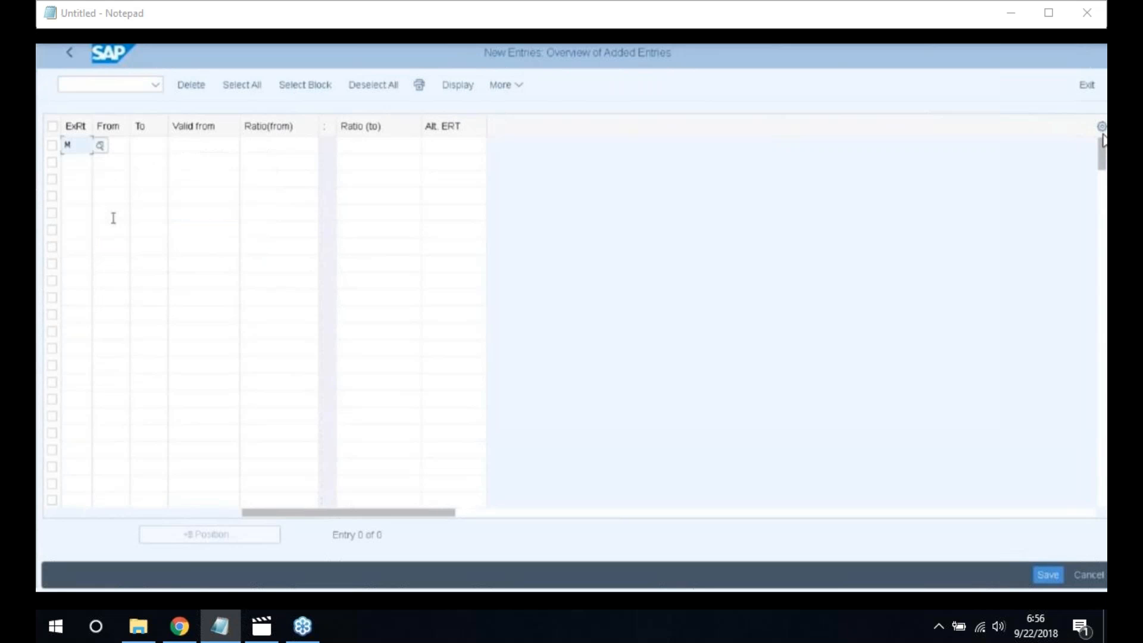
pyautogui.click(113, 143)
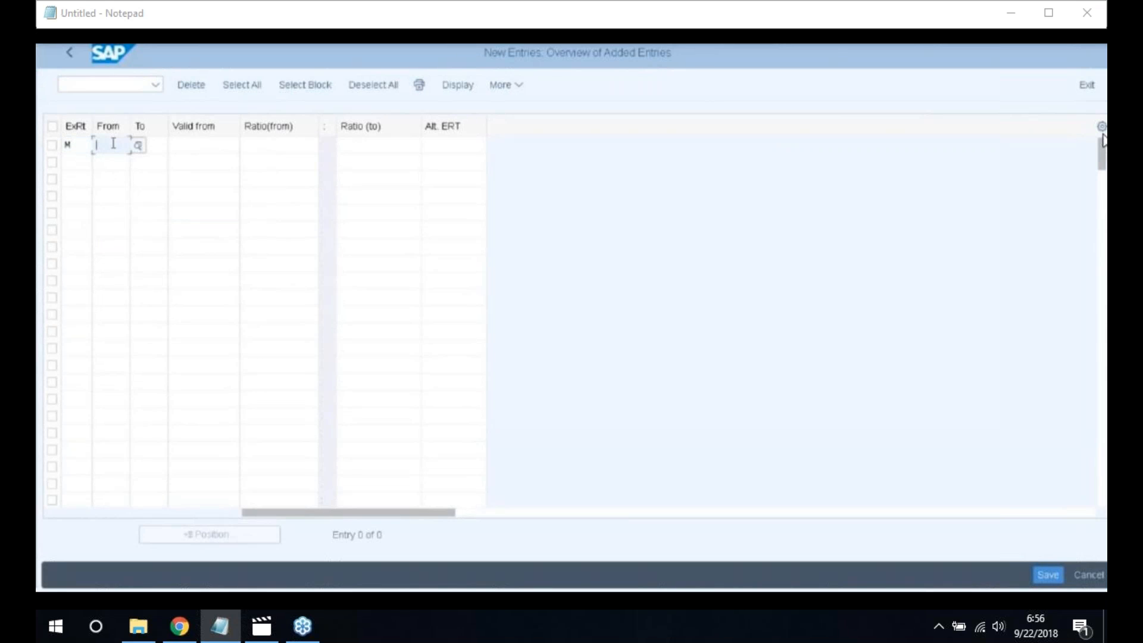
pyautogui.write('INR')
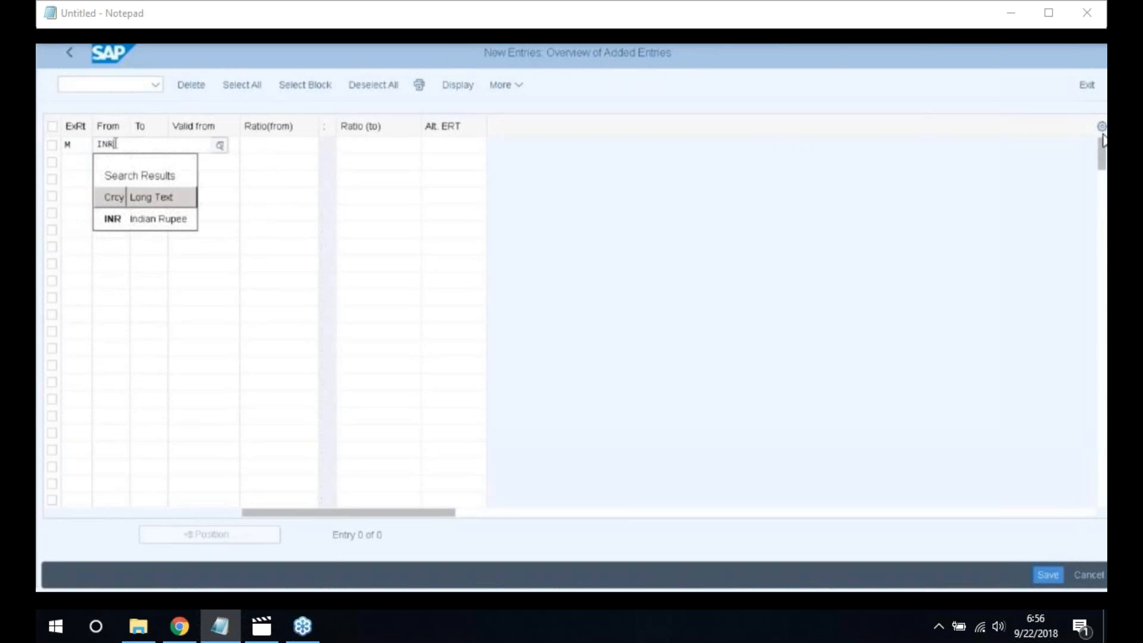
pyautogui.click(120, 219)
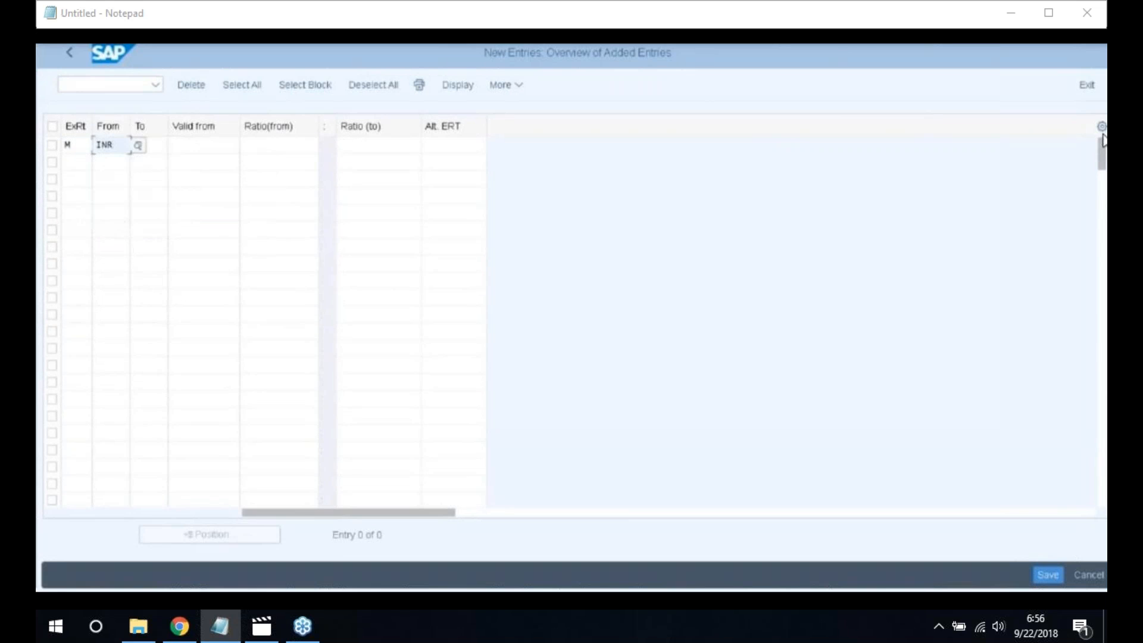
pyautogui.click(148, 144)
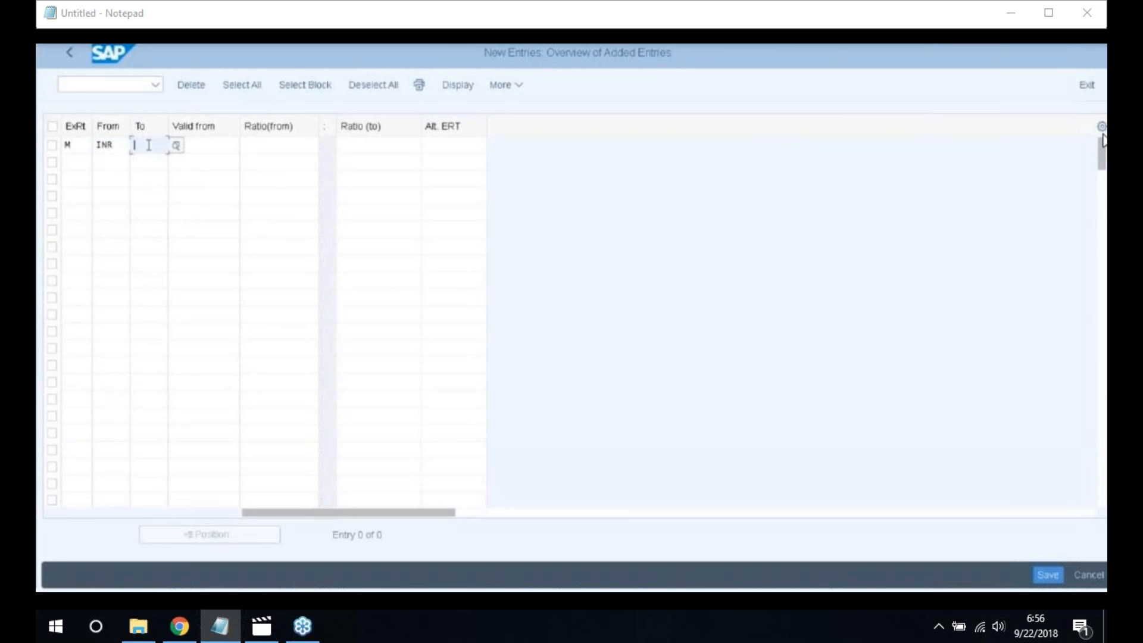
pyautogui.write('EUR')
pyautogui.press('Return')
# Make the INR to EUR ratio 1:1, valid from 21.05.2018, and save it
pyautogui.click(212, 147)
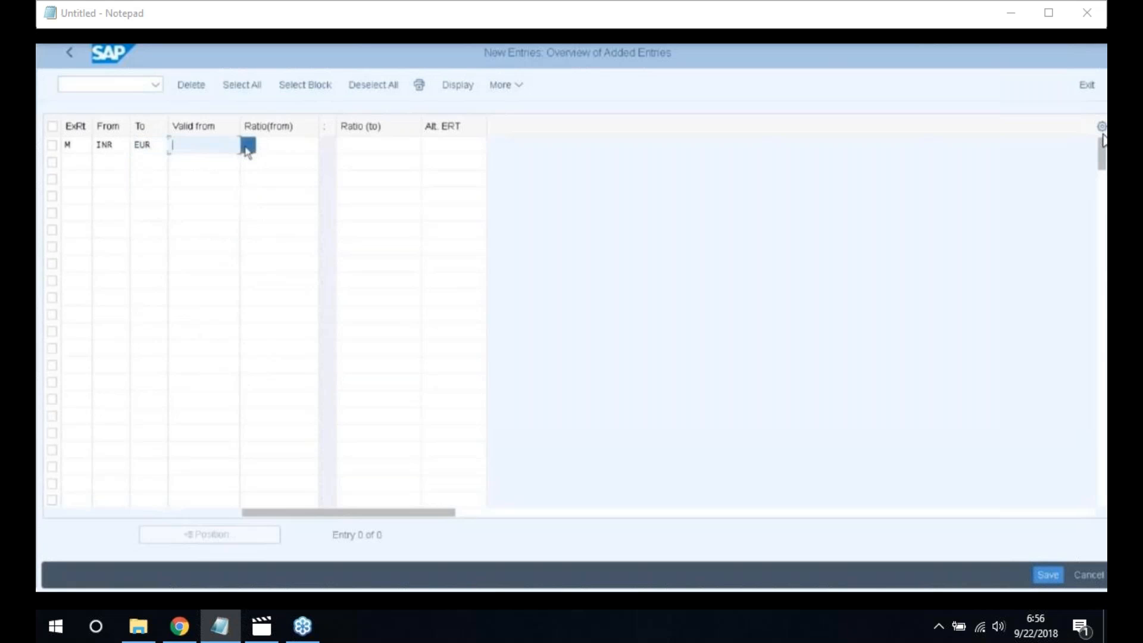
pyautogui.click(248, 149)
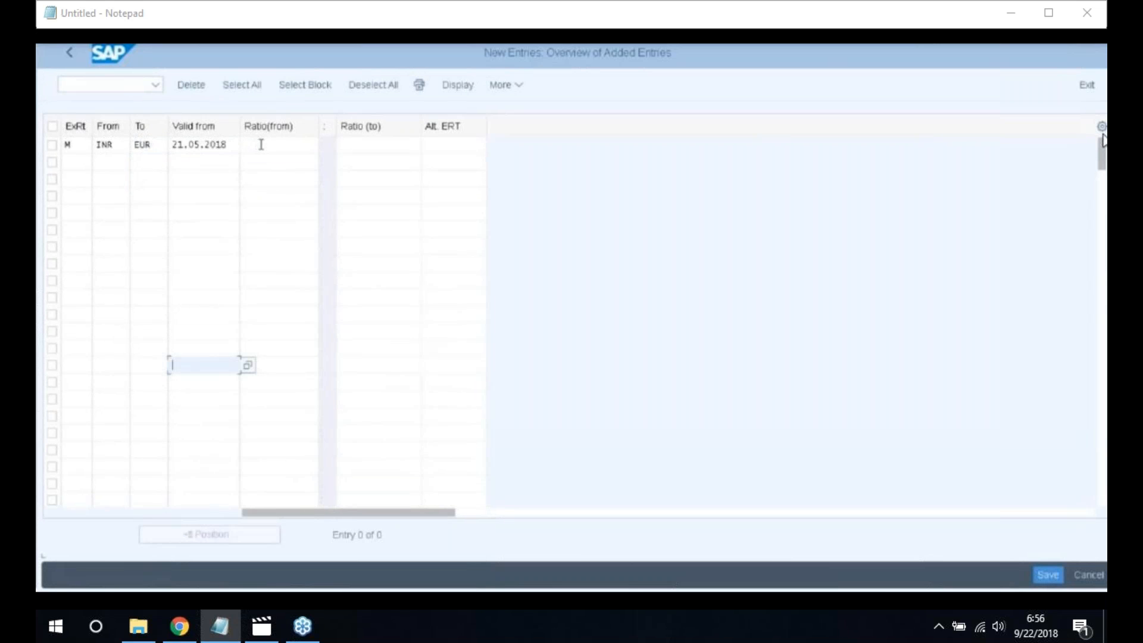
pyautogui.click(260, 144)
pyautogui.write('1')
pyautogui.click(367, 148)
pyautogui.write('1')
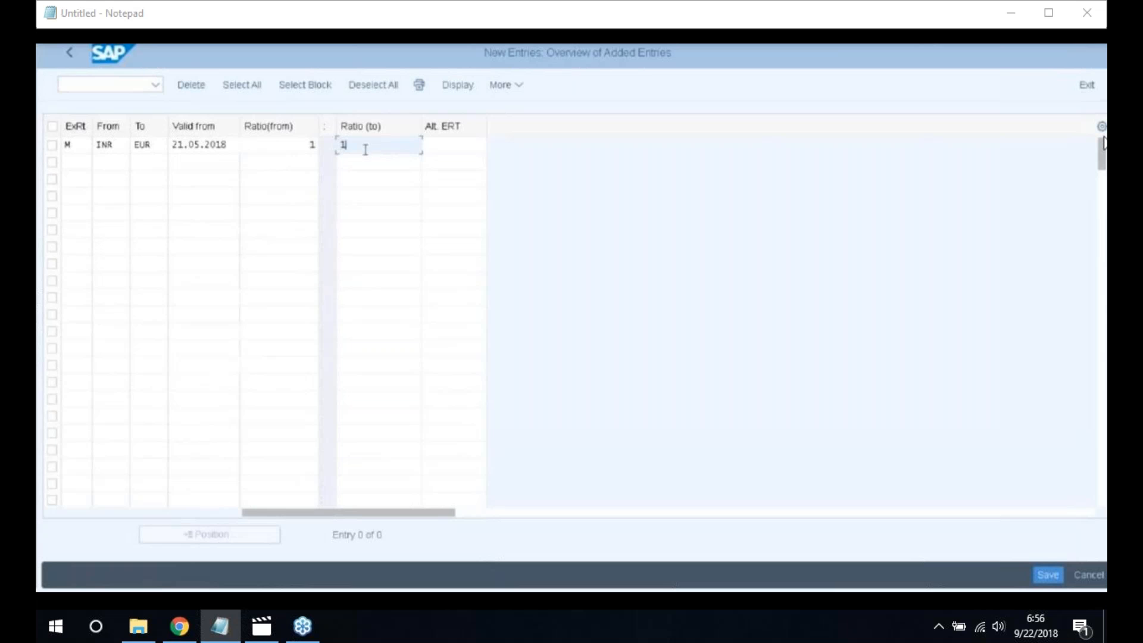
pyautogui.press('Return')
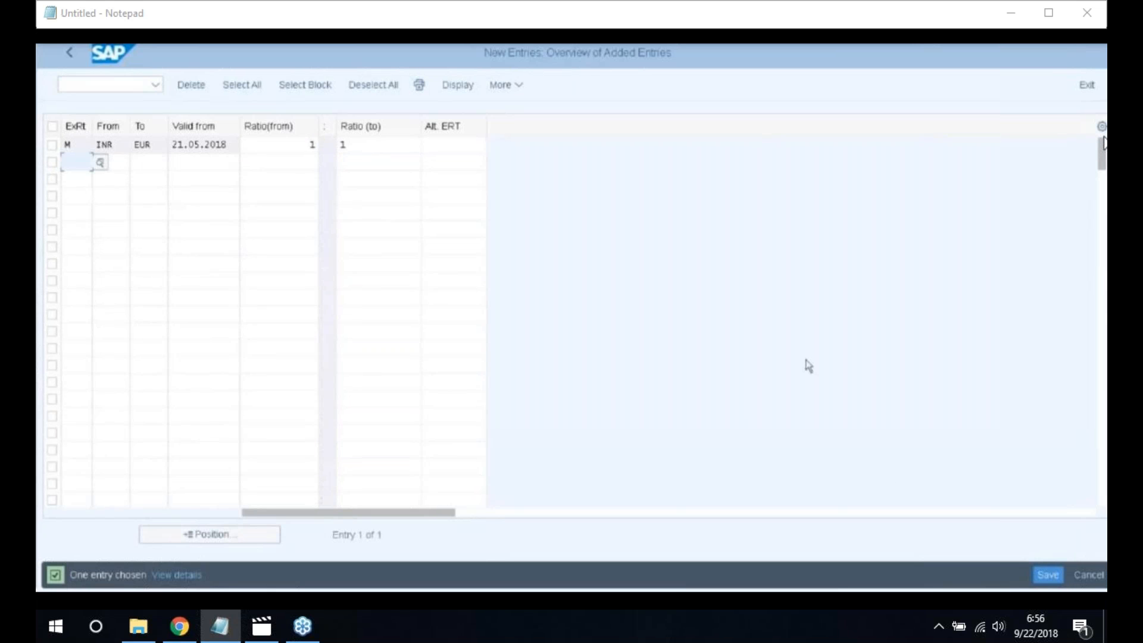
pyautogui.click(1048, 575)
pyautogui.click(70, 54)
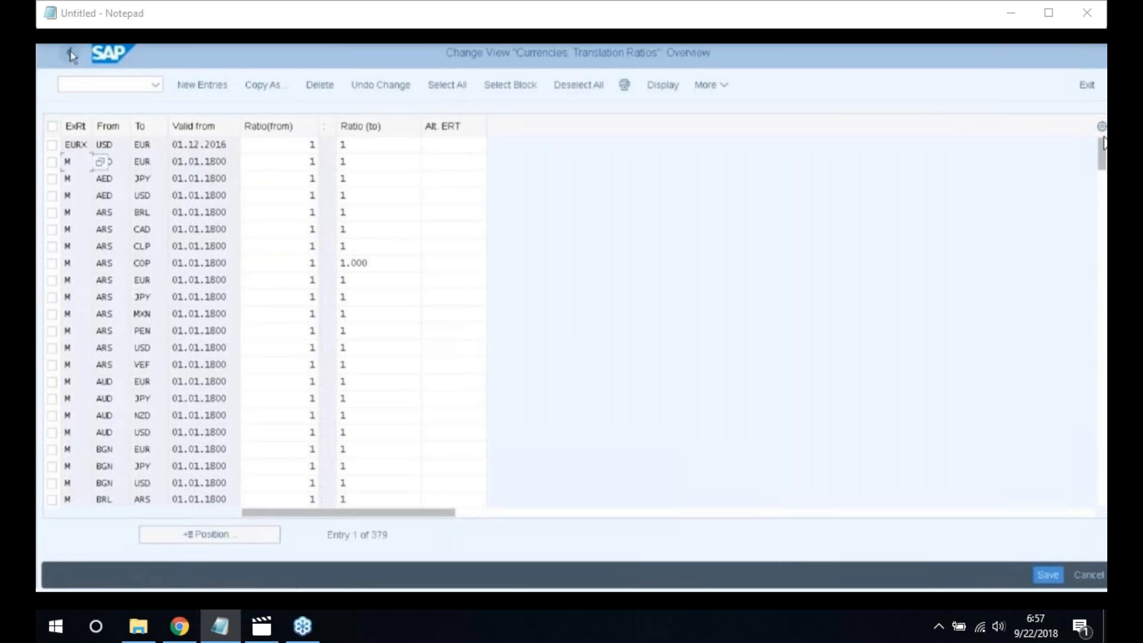
# Run /NOB08 to list the existing EURX and M-type exchange rates
pyautogui.click(62, 84)
pyautogui.write('/NOB')
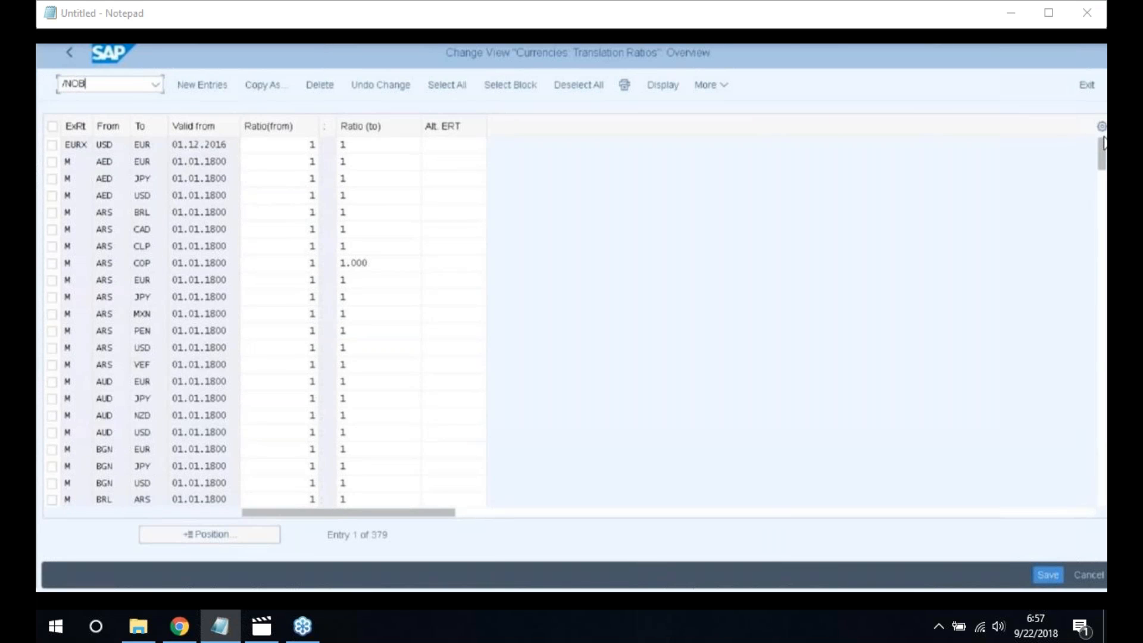
pyautogui.write('08')
pyautogui.press('Return')
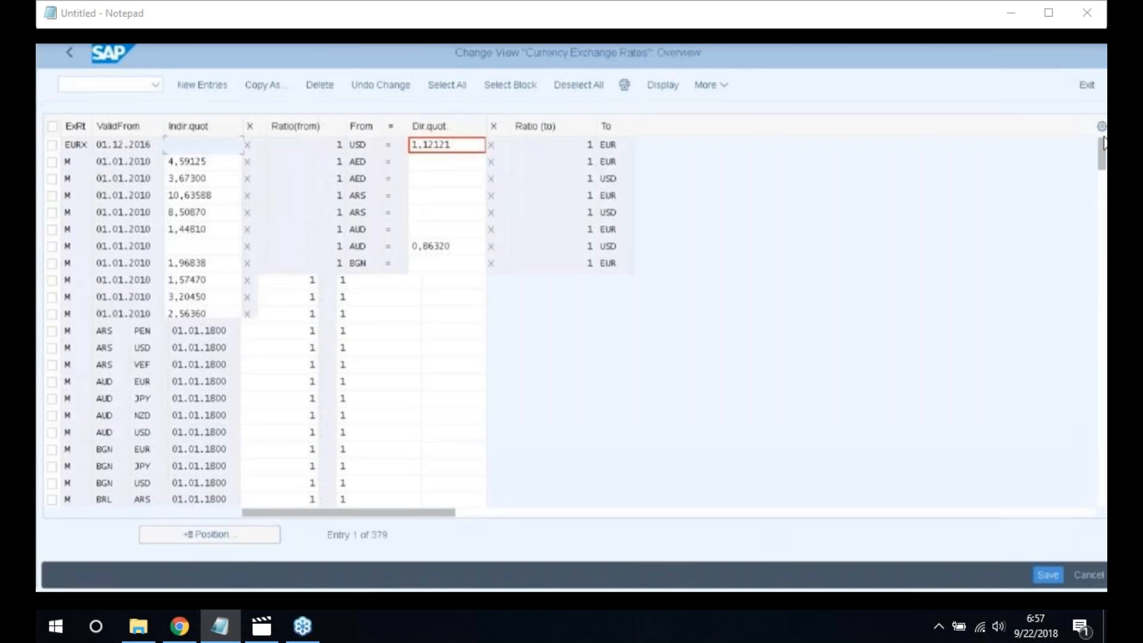
# Add a new type M exchange rate from INR, valid from 21.05.2018
pyautogui.click(203, 86)
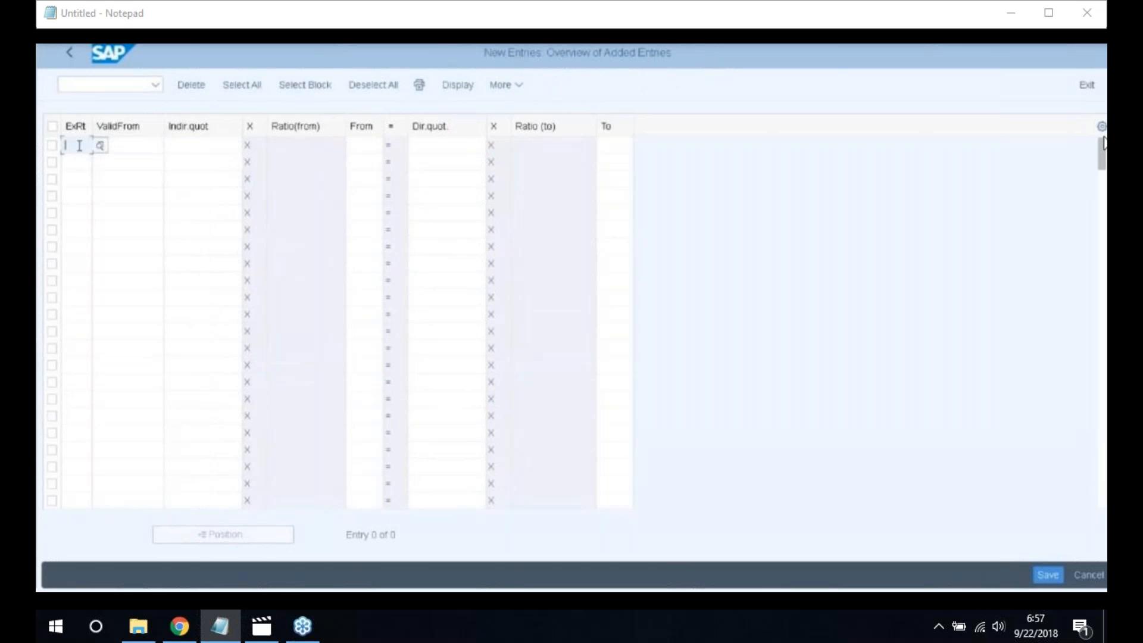
pyautogui.write('M')
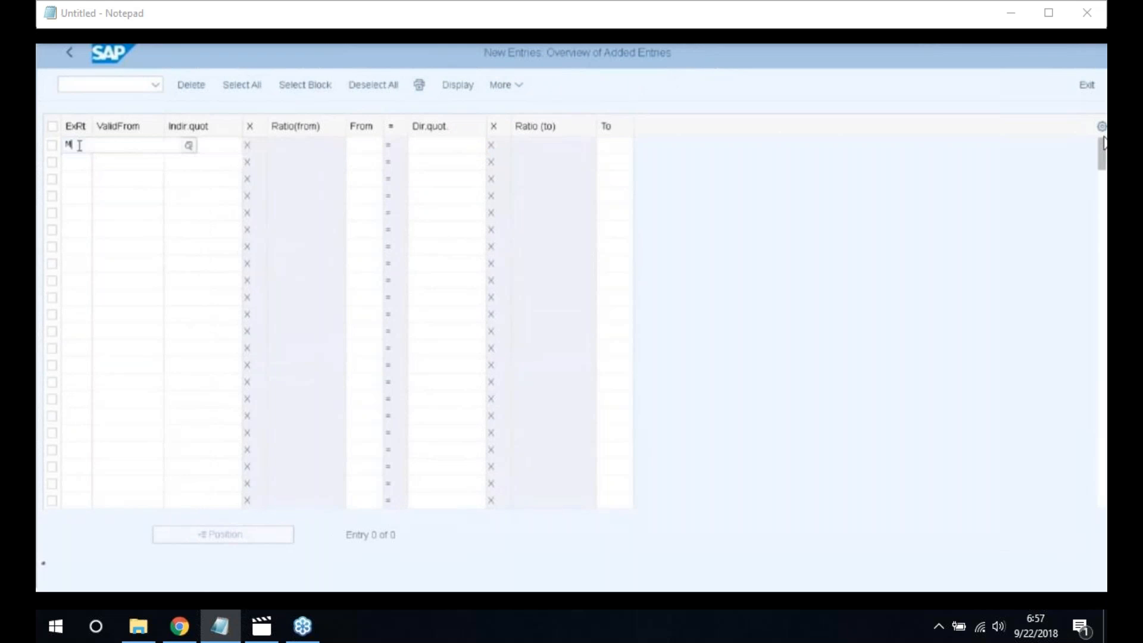
pyautogui.click(82, 220)
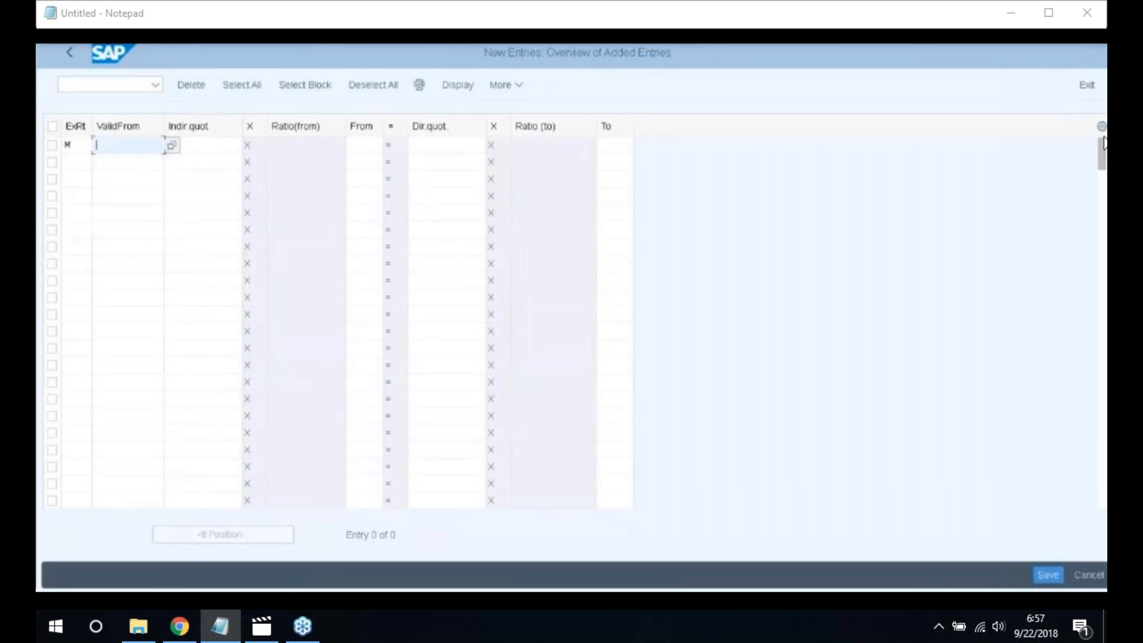
pyautogui.click(172, 146)
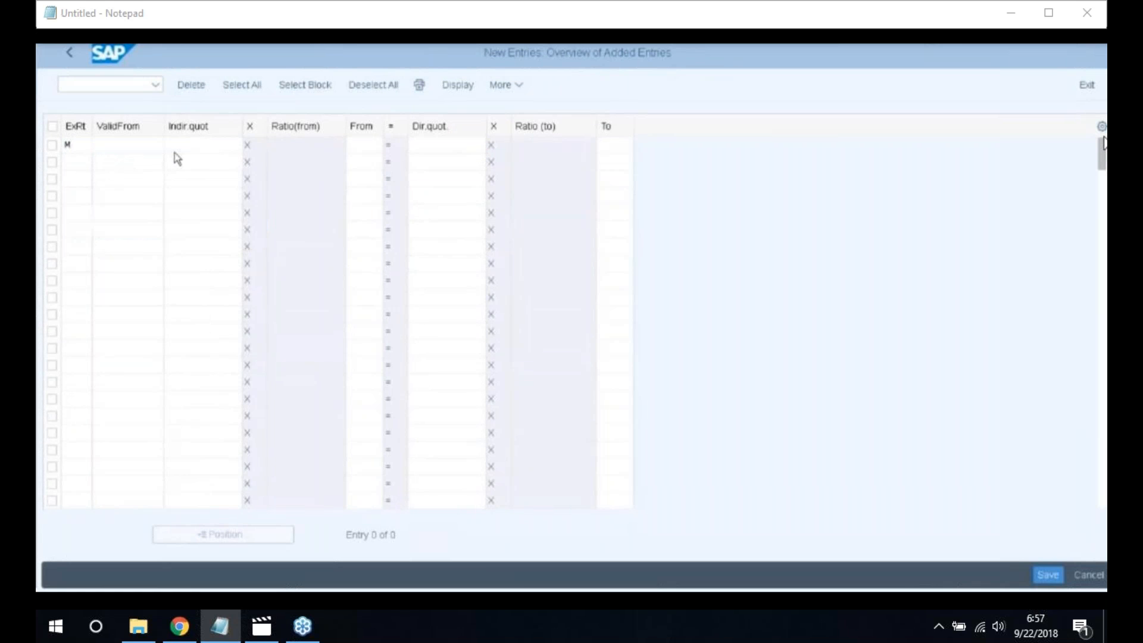
pyautogui.press('Return')
pyautogui.click(199, 145)
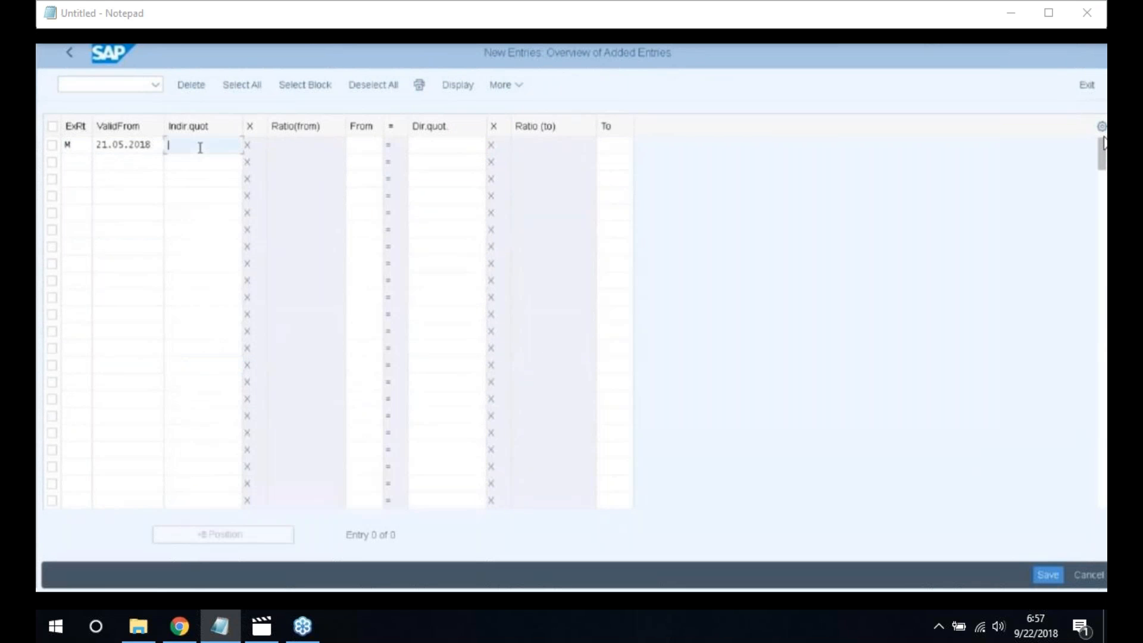
pyautogui.click(364, 144)
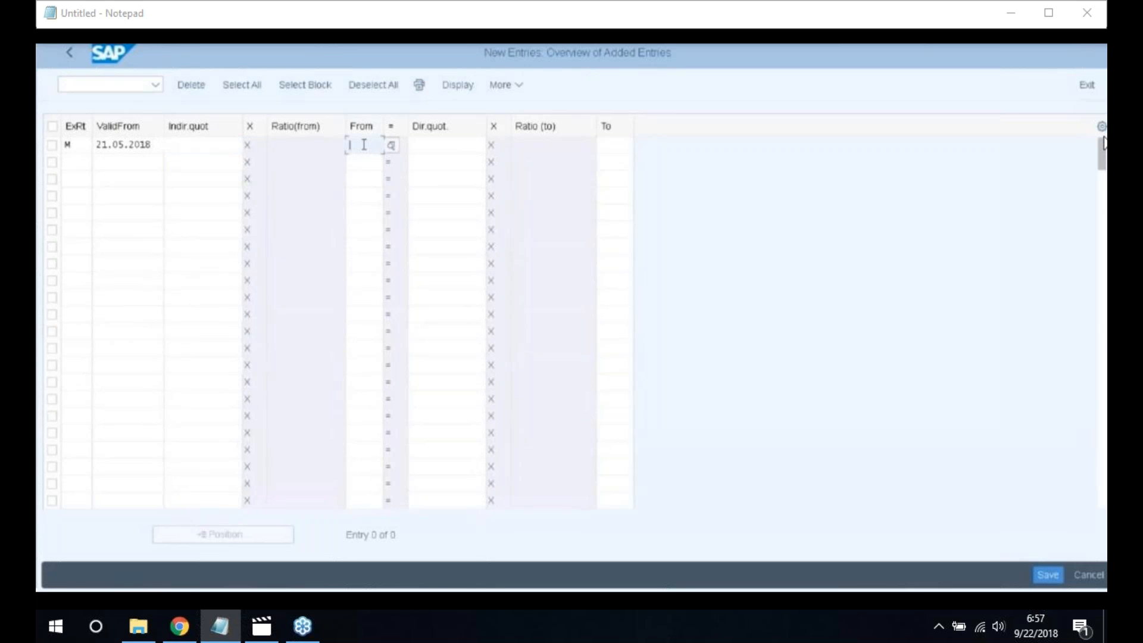
pyautogui.write('IN')
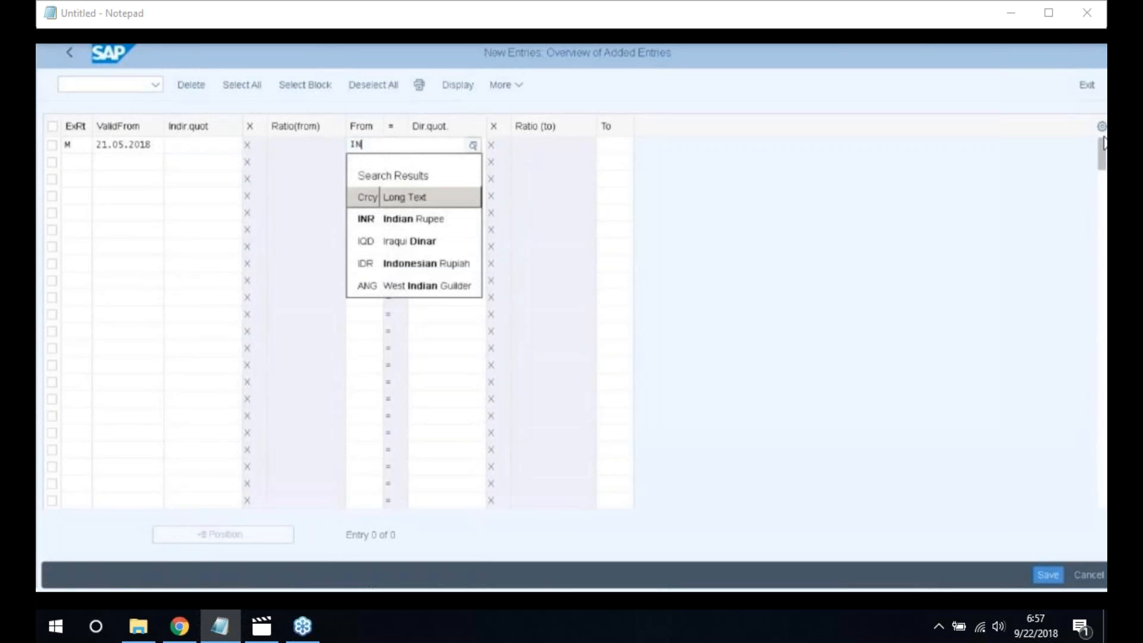
pyautogui.click(369, 219)
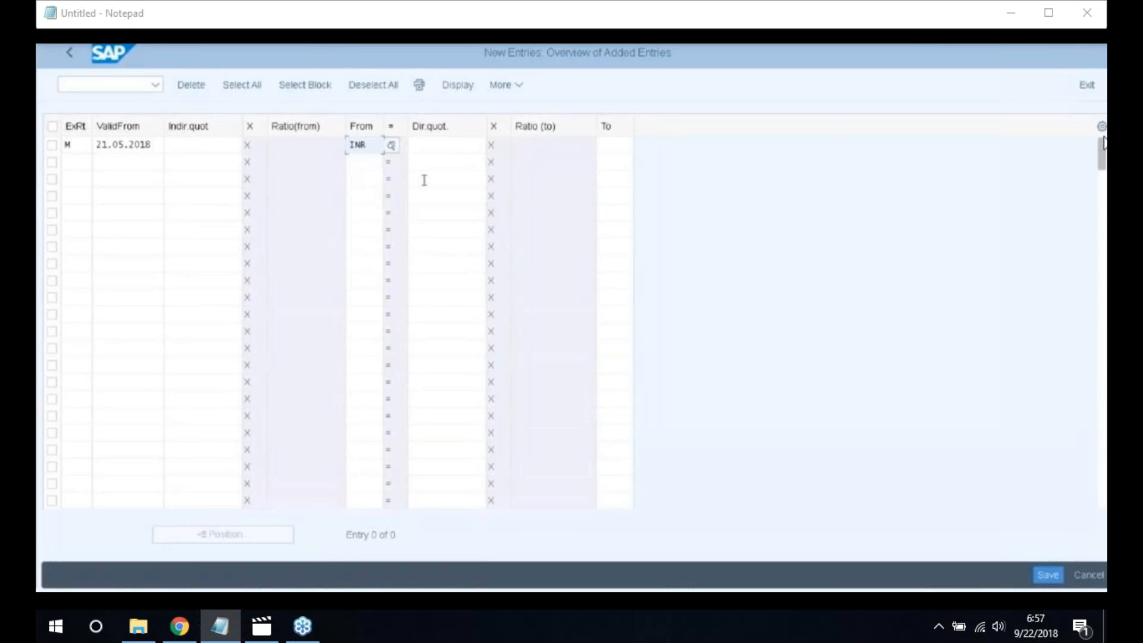
# Enter a direct quotation of 13000 with EUR as the to-currency
pyautogui.click(445, 145)
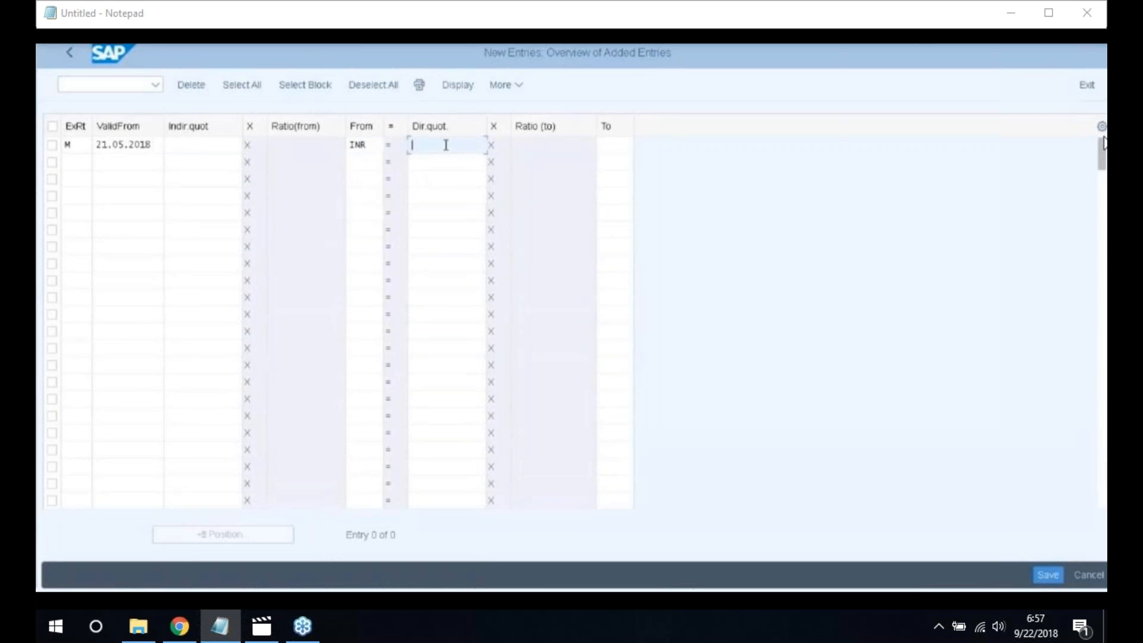
pyautogui.write('13000')
pyautogui.press('Tab')
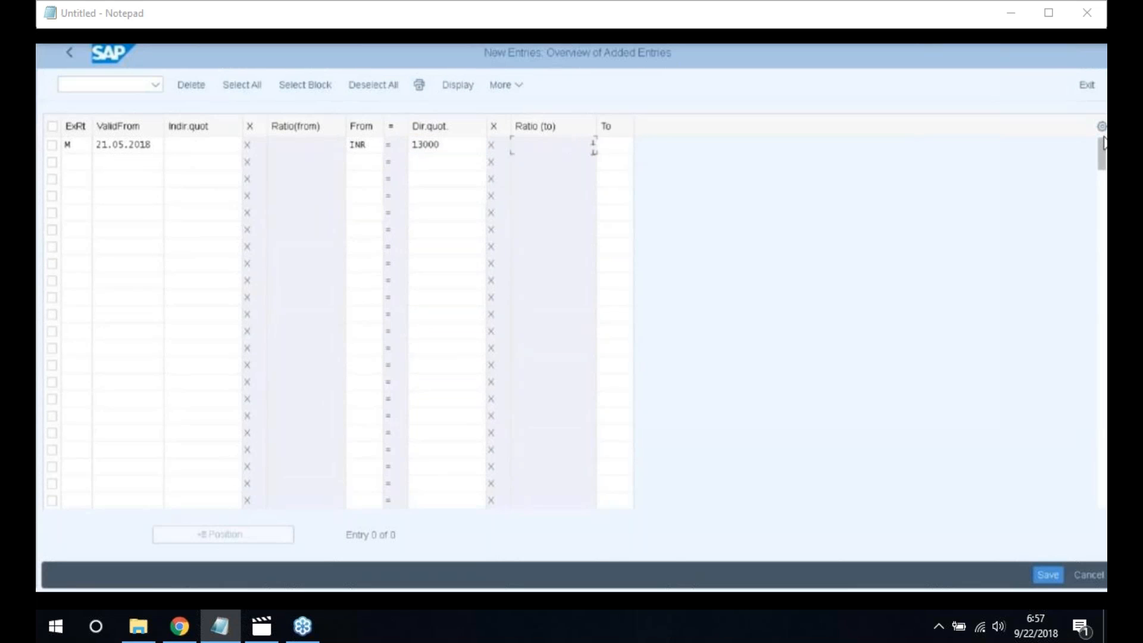
pyautogui.click(628, 147)
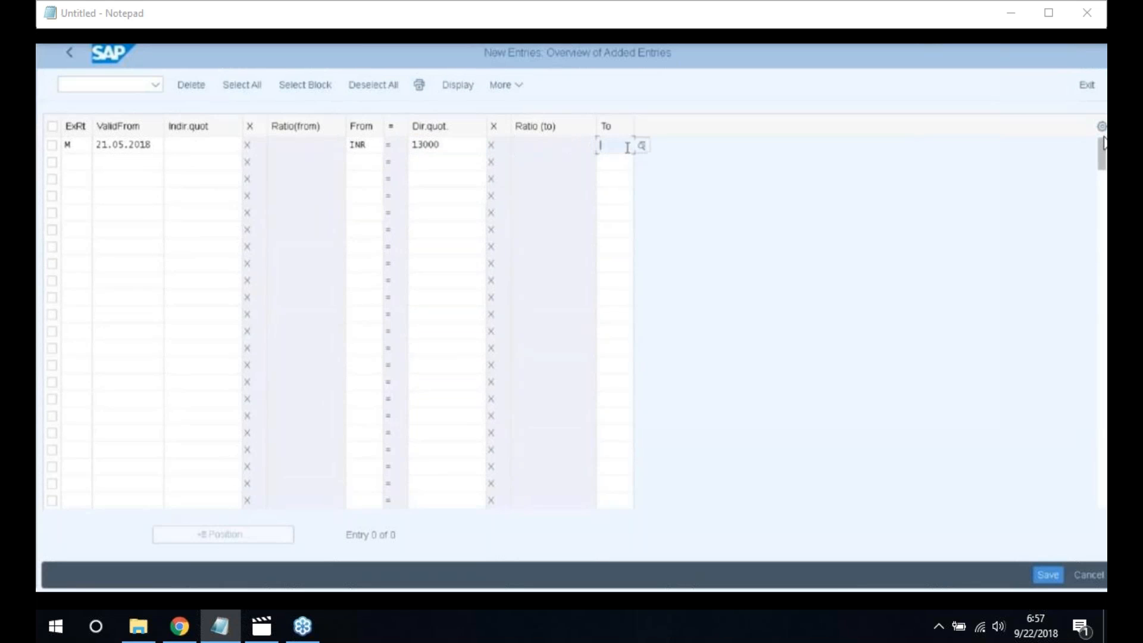
pyautogui.write('EUR')
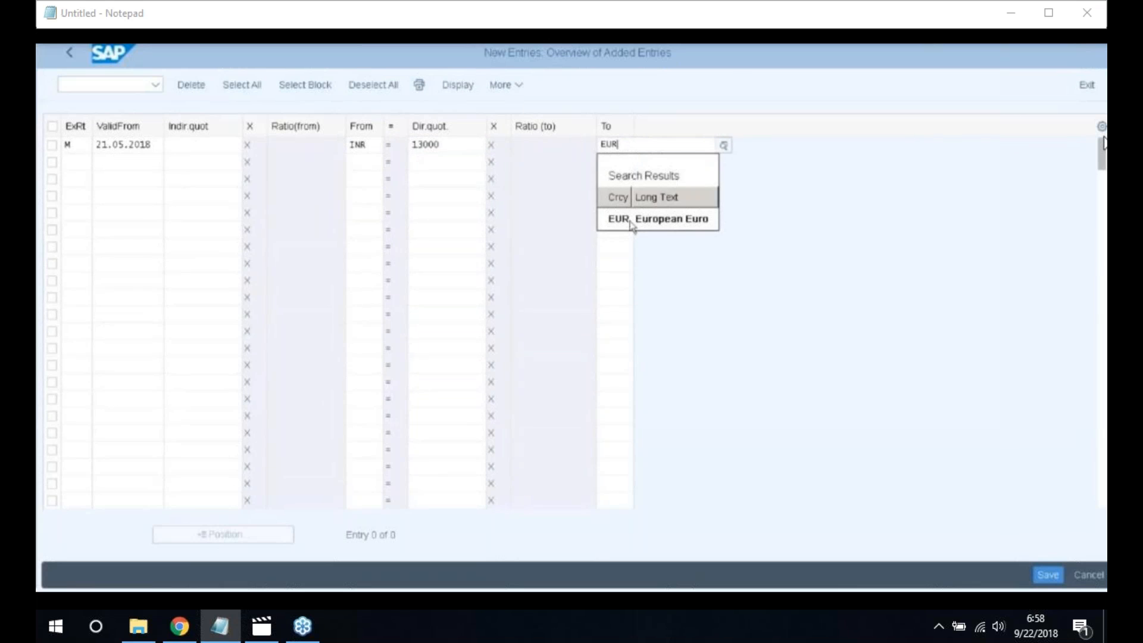
pyautogui.press('Return')
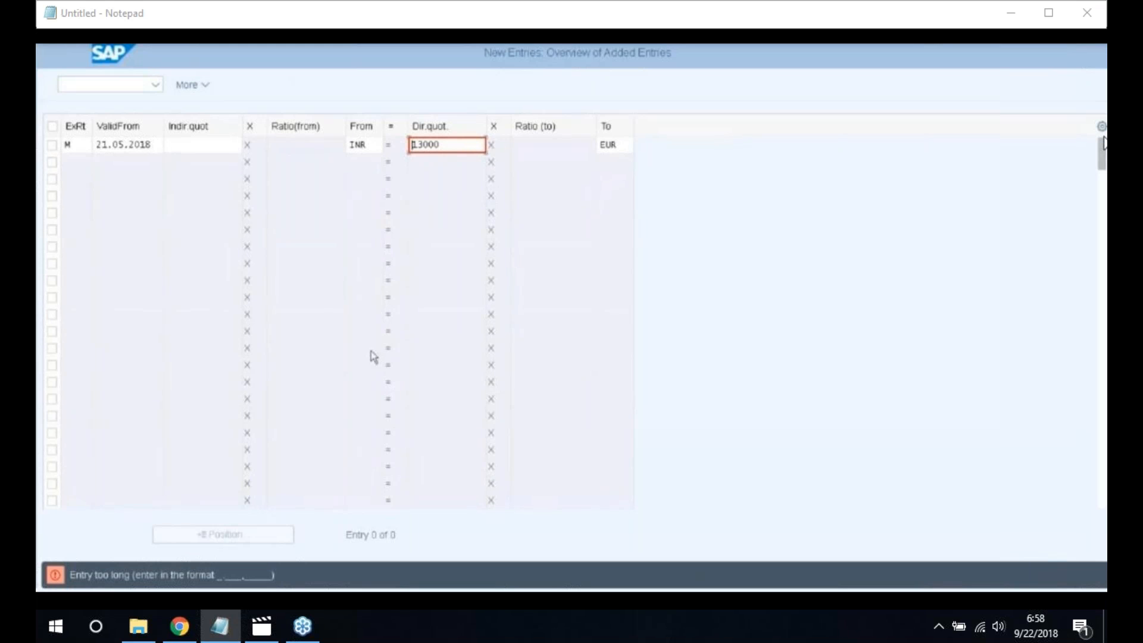
# Change the quotation to 0.013, accept the warning, and save under the customizing request
pyautogui.moveTo(450, 143); pyautogui.dragTo(388, 142)
pyautogui.write('0.013')
pyautogui.press('Return')
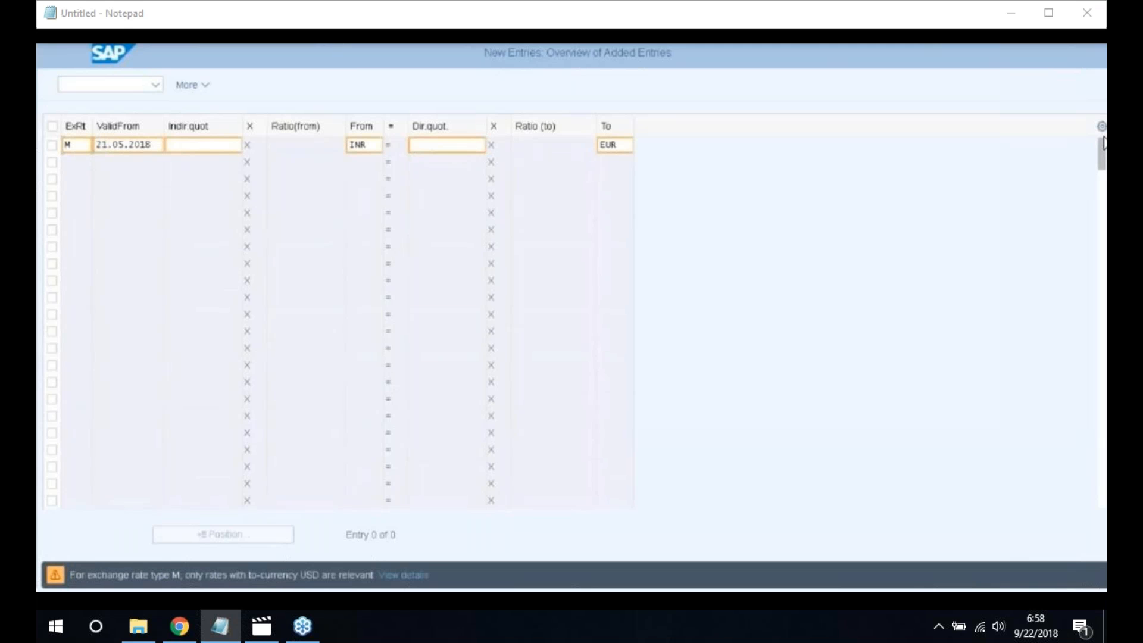
pyautogui.press('Return')
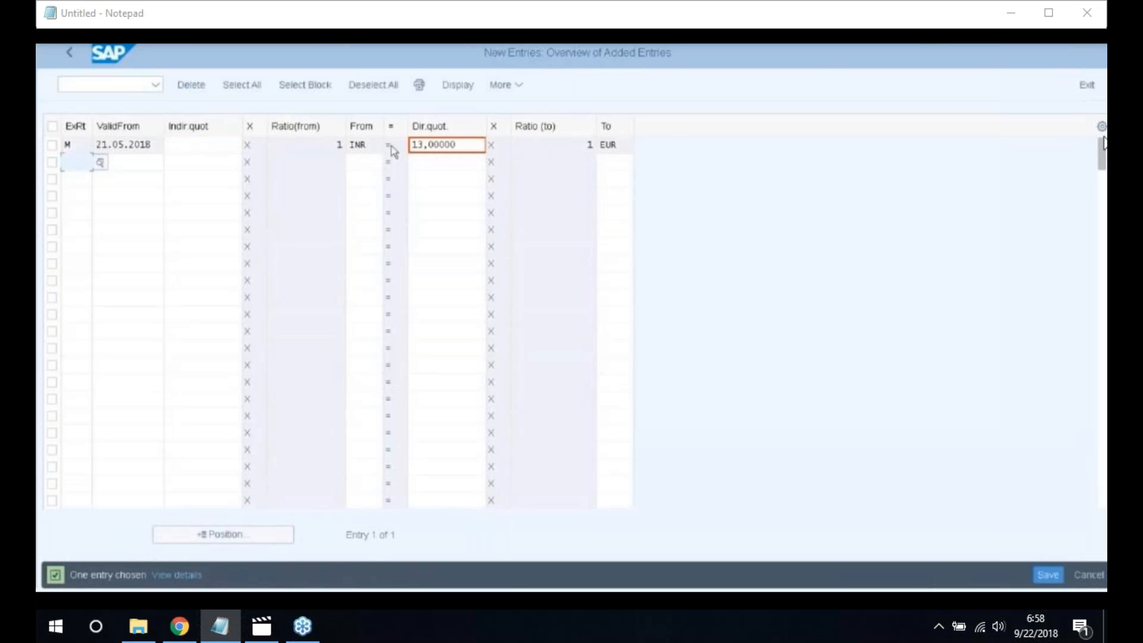
pyautogui.click(1038, 582)
pyautogui.click(343, 328)
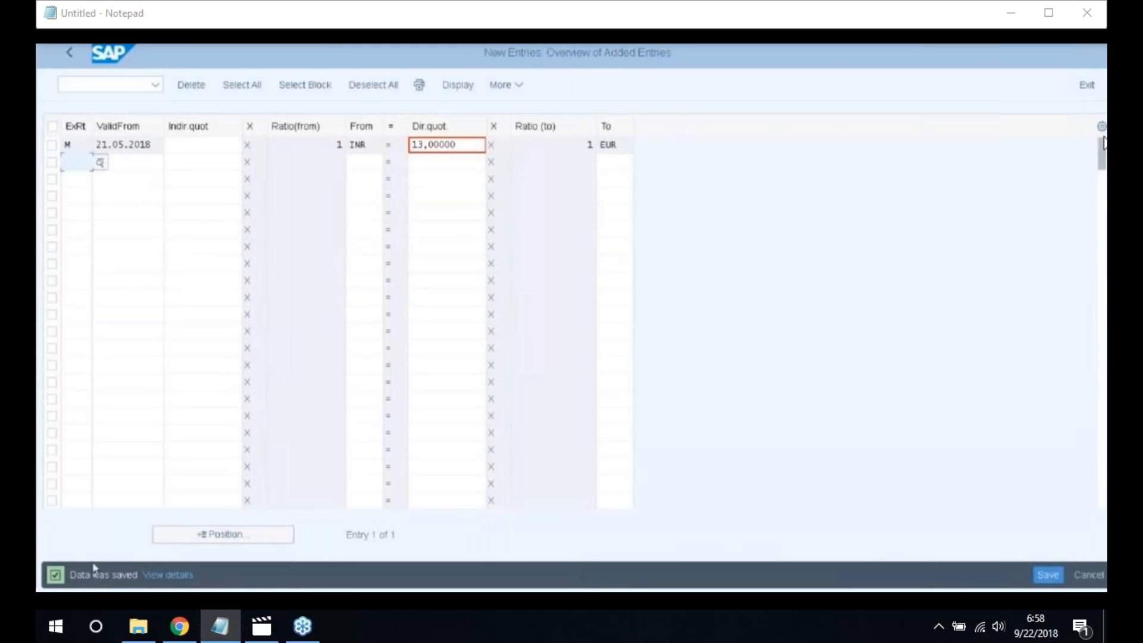
pyautogui.click(73, 55)
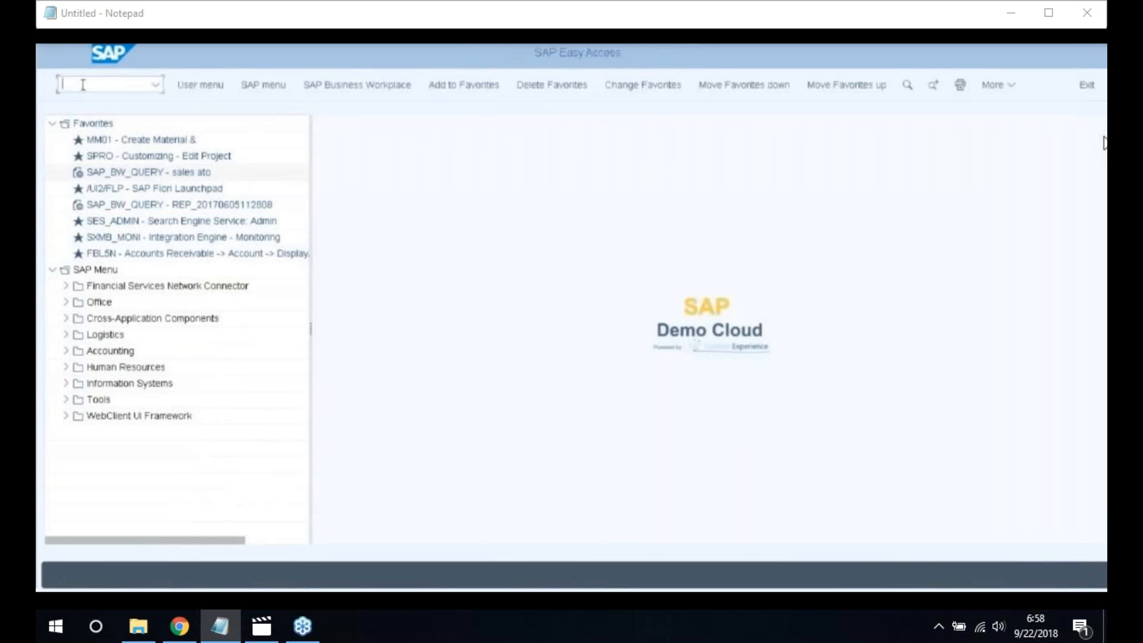
# In SPRO's Reference IMG, expand Asset Accounting (New) > General Valuation > Currencies and run Specify the Use of Parallel Currencies
pyautogui.doubleClick(184, 156)
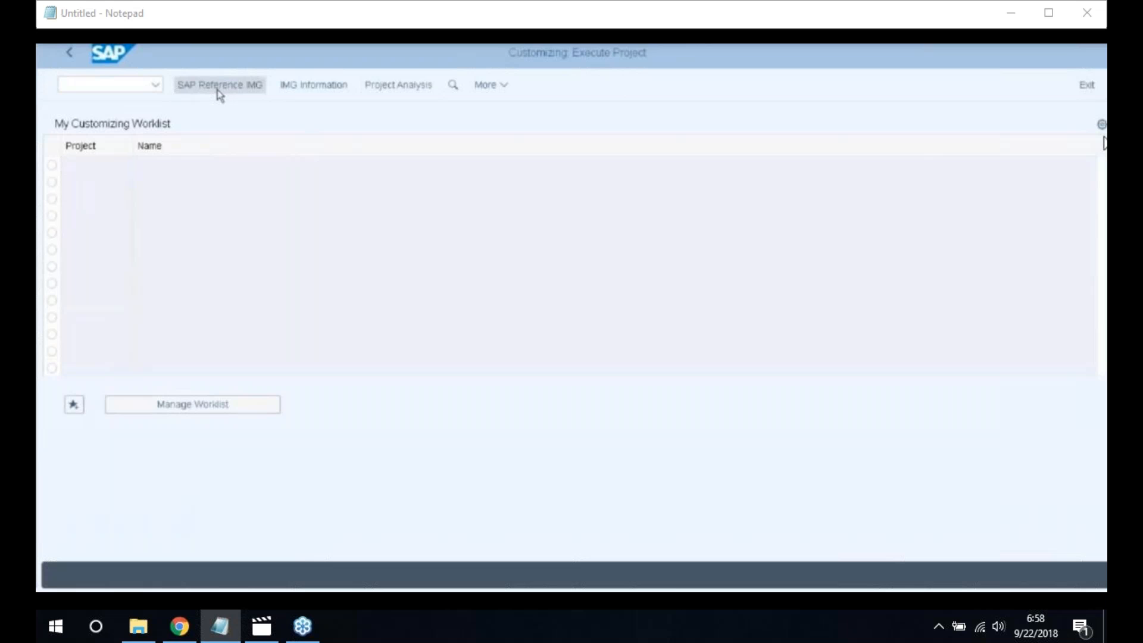
pyautogui.click(218, 90)
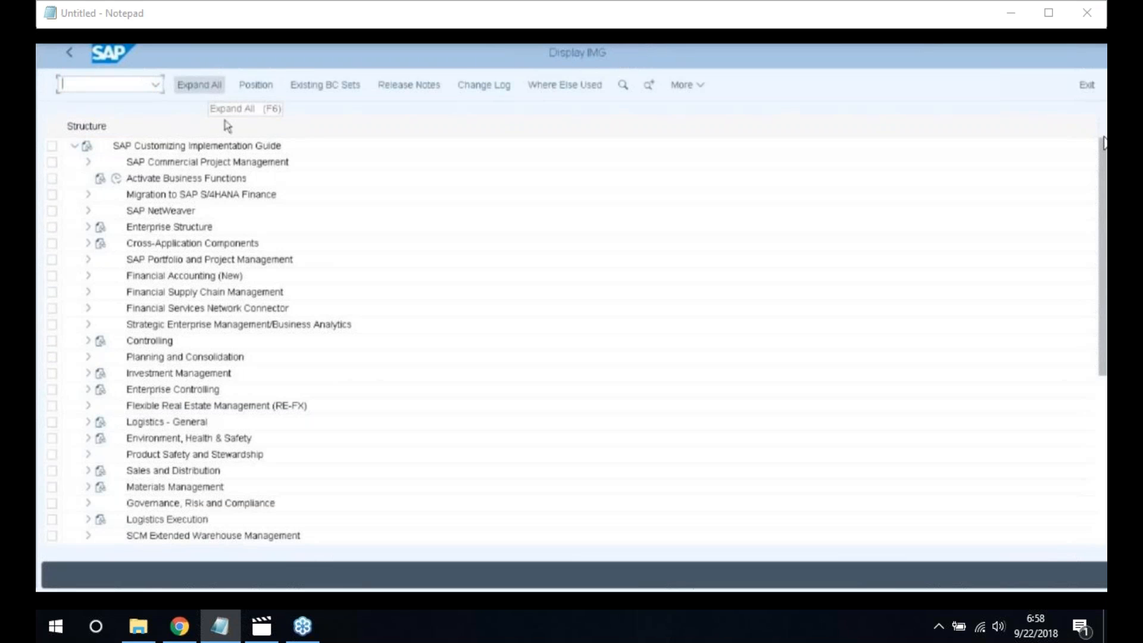
pyautogui.click(88, 276)
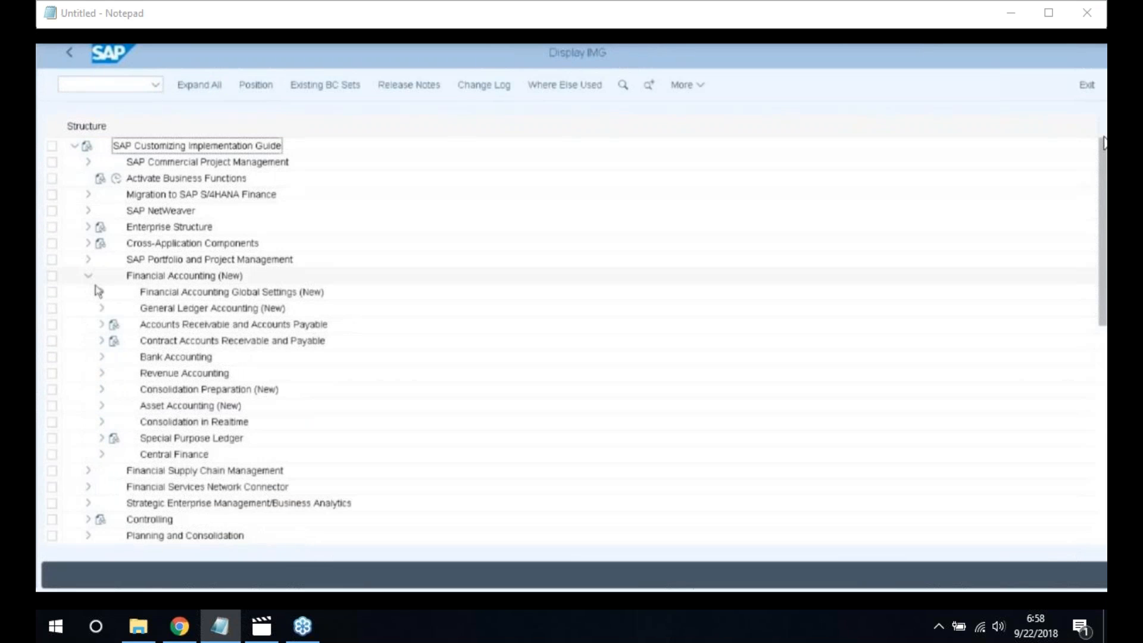
pyautogui.click(102, 406)
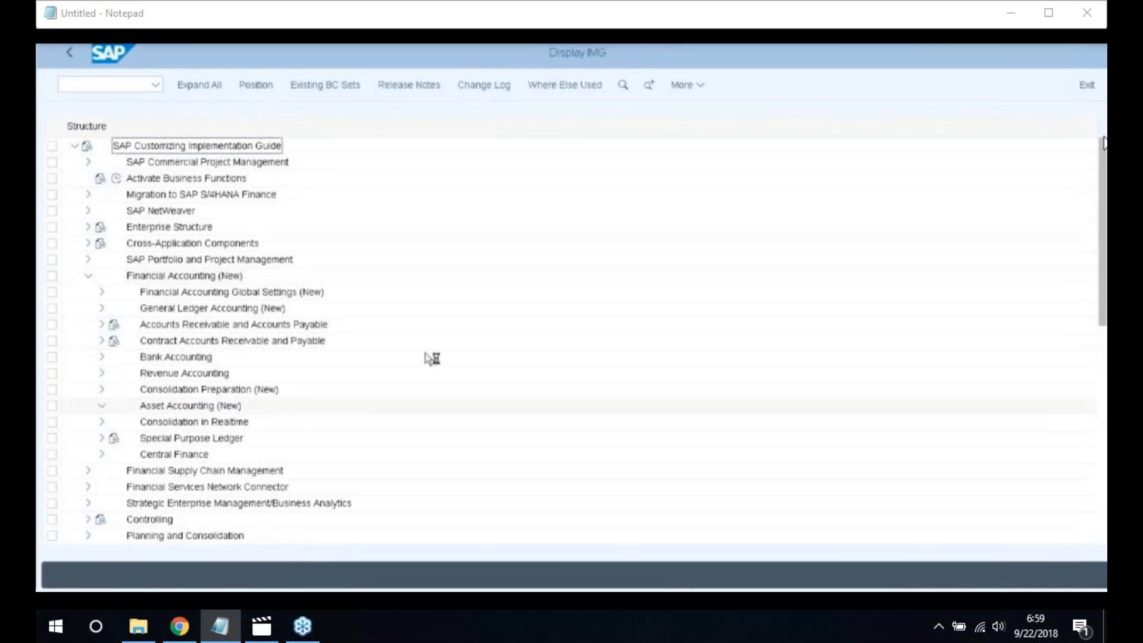
pyautogui.scroll(-3, 425, 361)
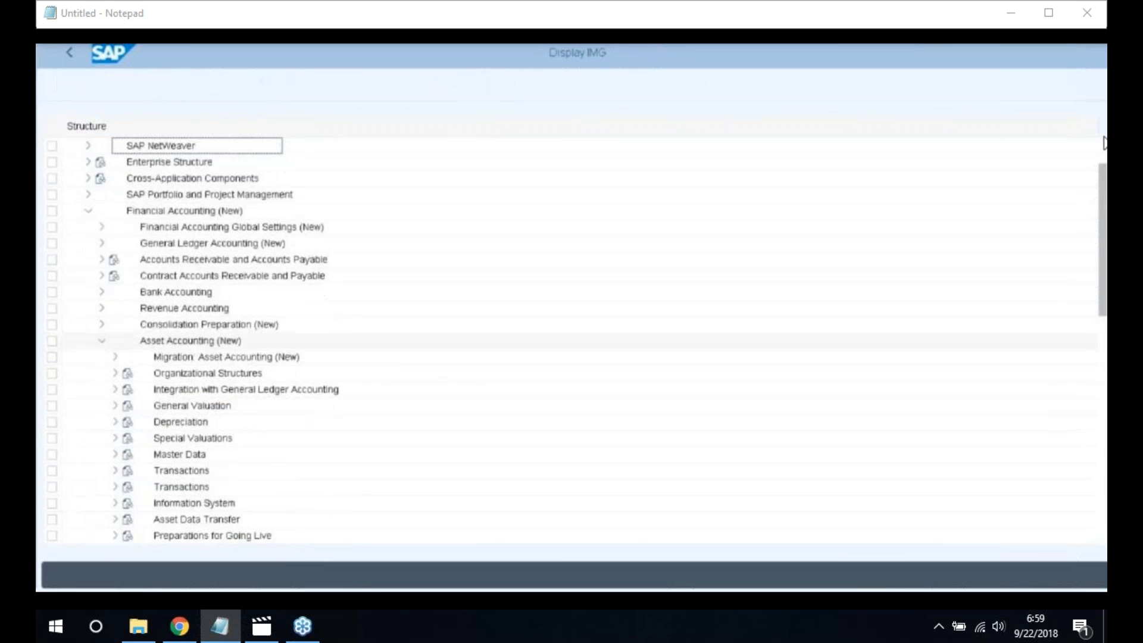
pyautogui.scroll(-4, 419, 367)
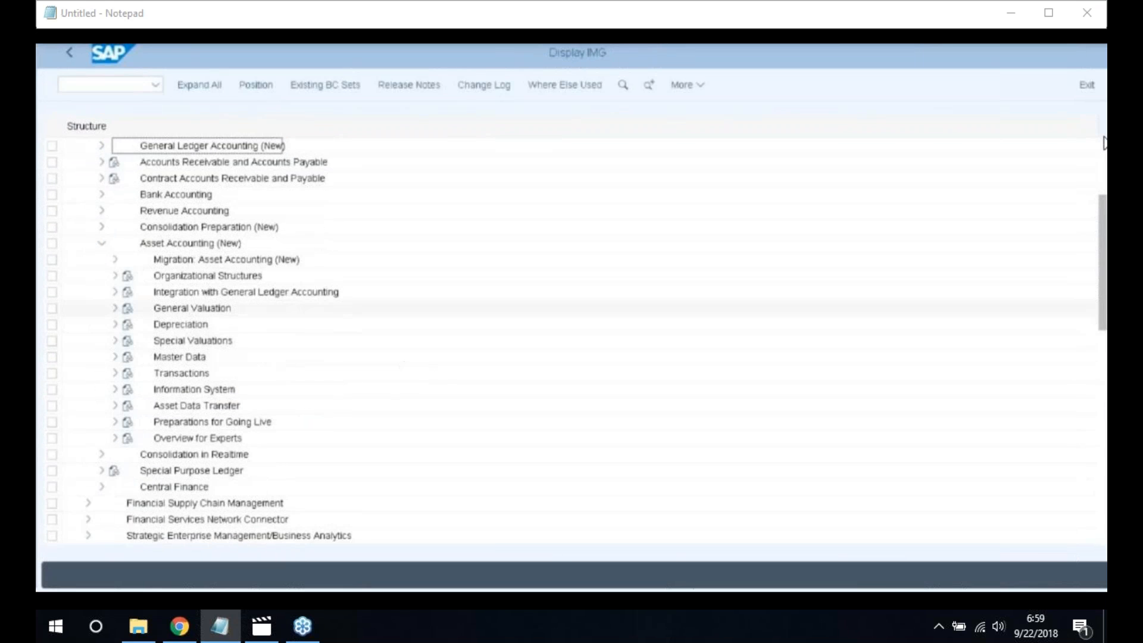
pyautogui.click(115, 308)
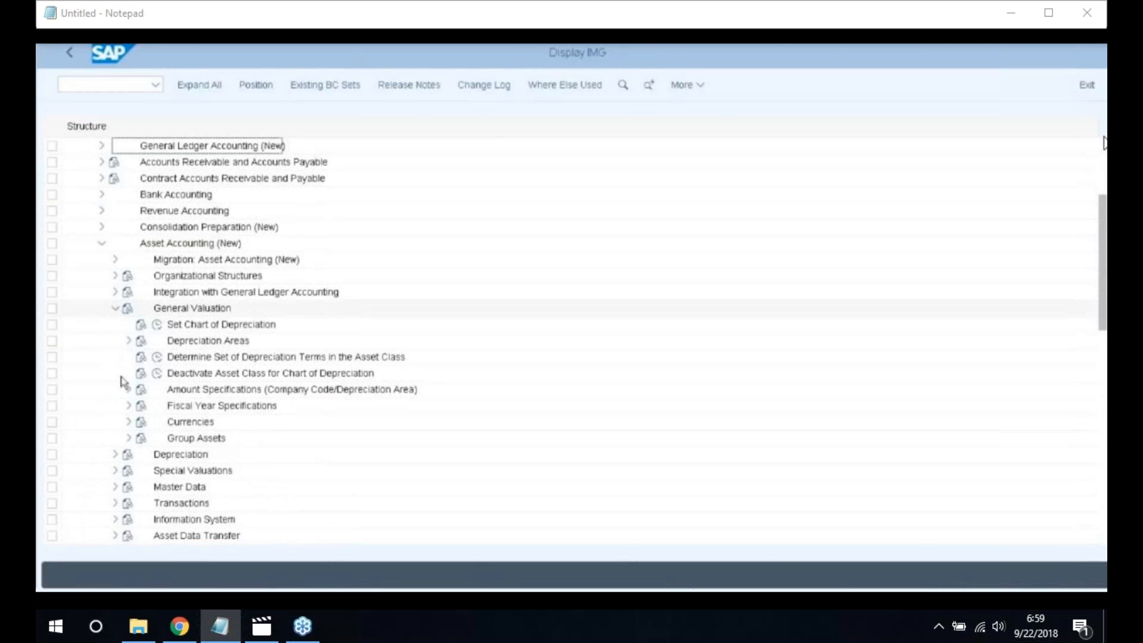
pyautogui.doubleClick(196, 421)
pyautogui.scroll(-1, 359, 410)
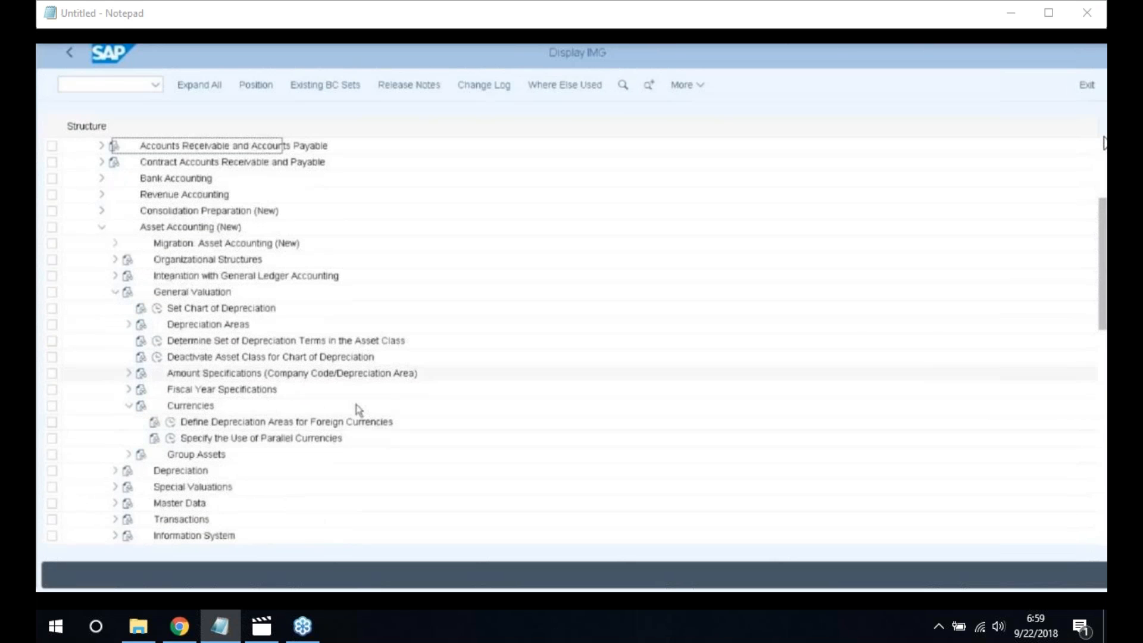
pyautogui.scroll(-1, 359, 409)
pyautogui.scroll(-1, 344, 408)
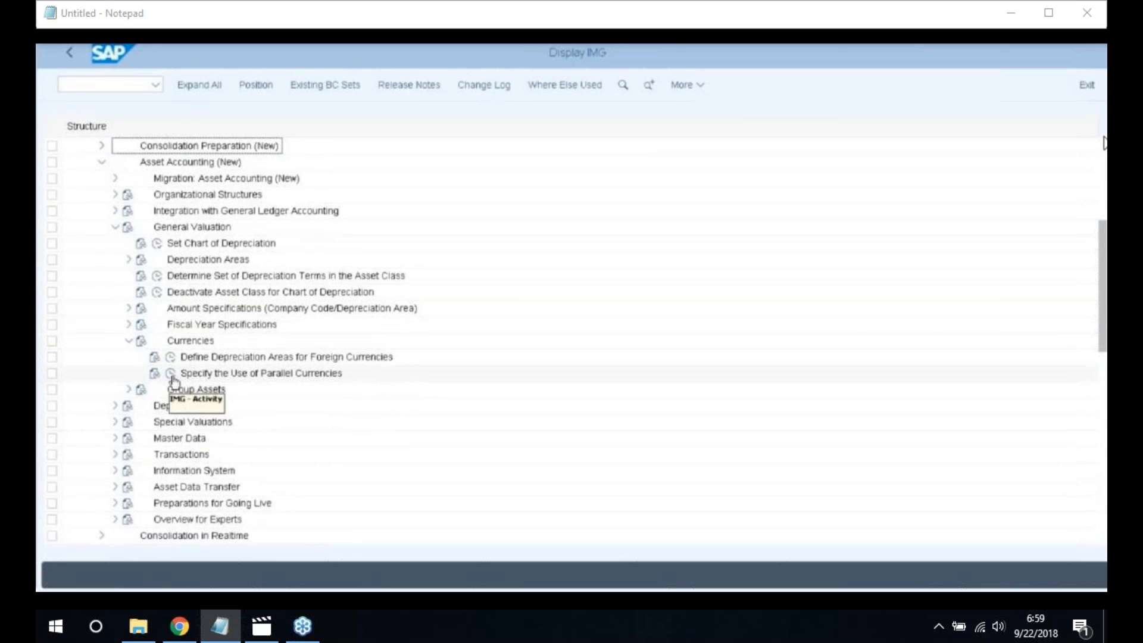
pyautogui.click(170, 374)
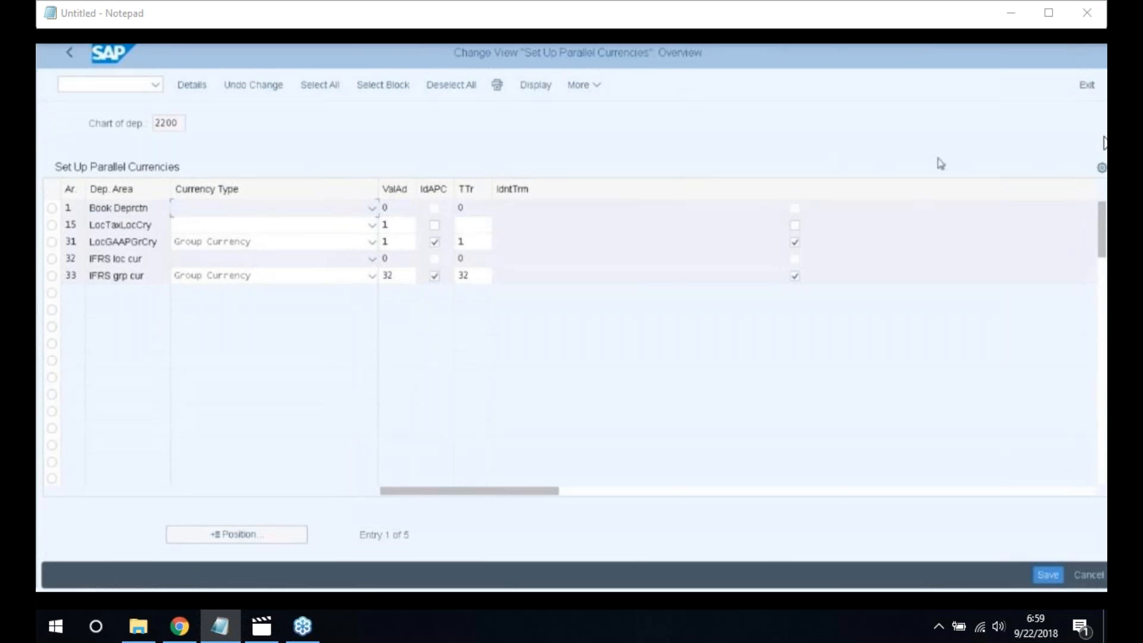
# Select the Currency Type field of depreciation area 1 in chart 2200's parallel currencies
pyautogui.click(229, 212)
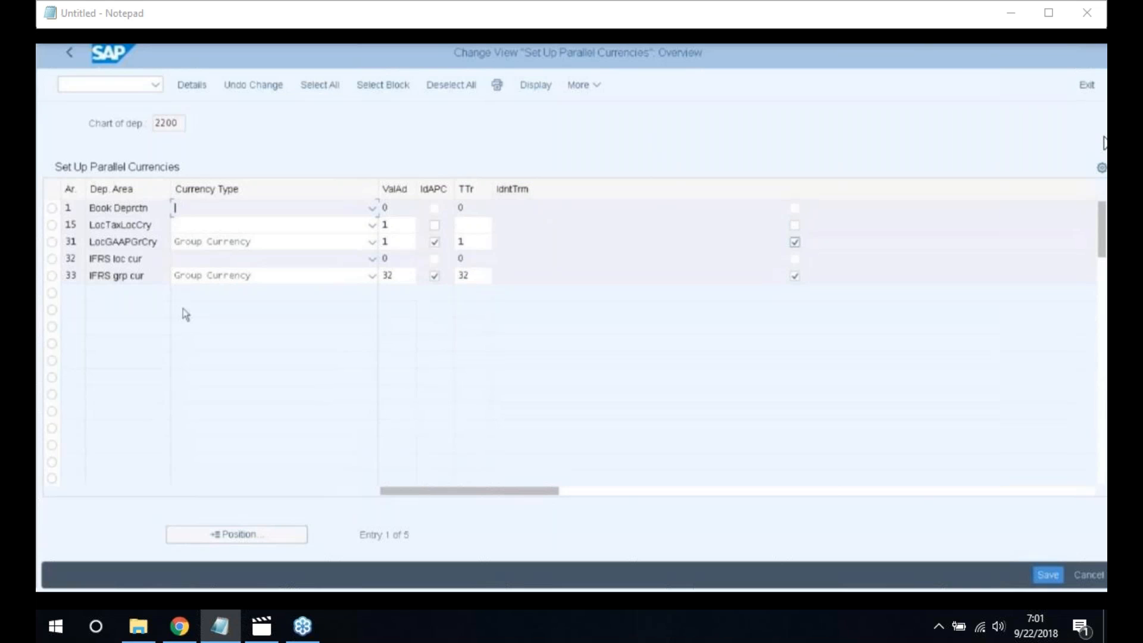
# Save chart 2200's parallel currency settings and go back to the Display IMG tree
pyautogui.click(1047, 574)
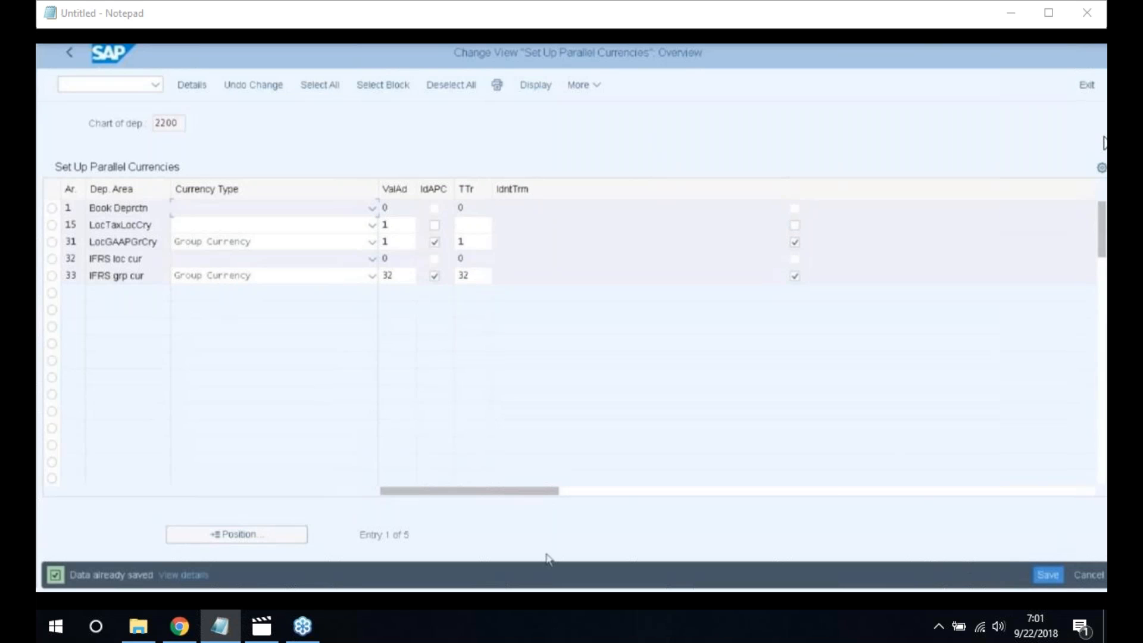
pyautogui.click(72, 54)
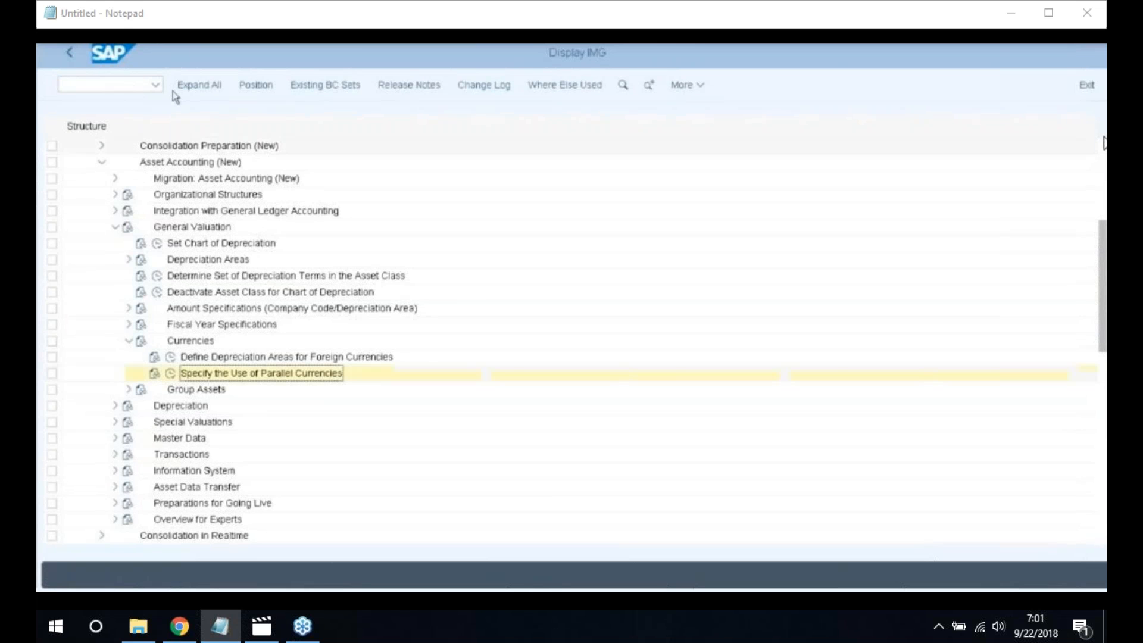
# In a new session, run OBCL and position the table on company code 2200
pyautogui.click(288, 373)
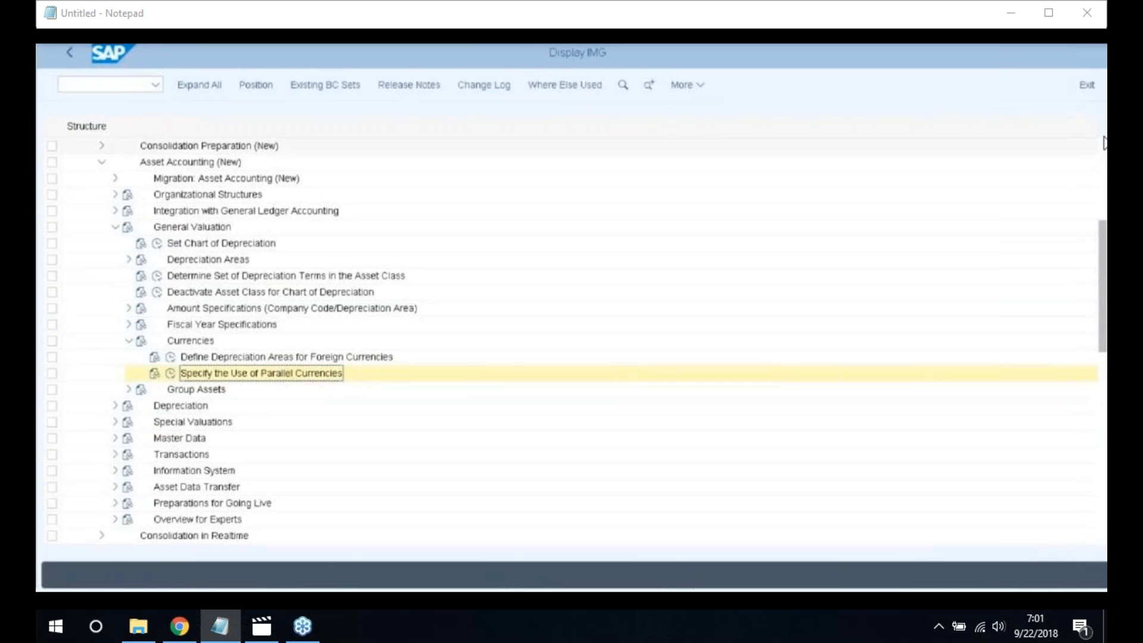
pyautogui.hotkey('ctrl', 'n')
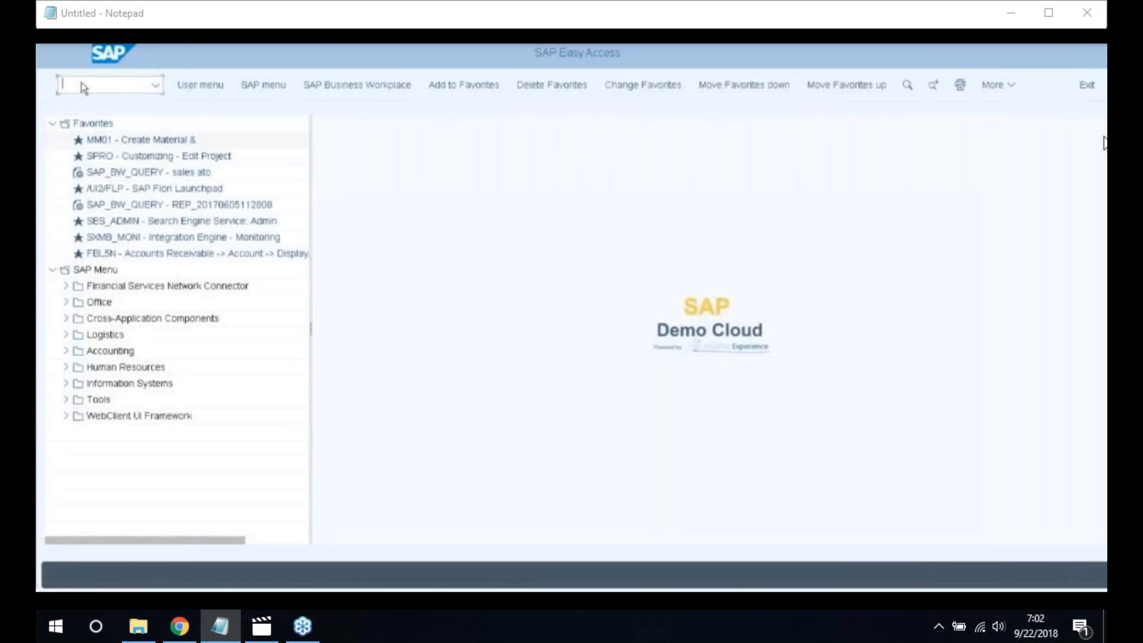
pyautogui.write('OBCL')
pyautogui.press('Return')
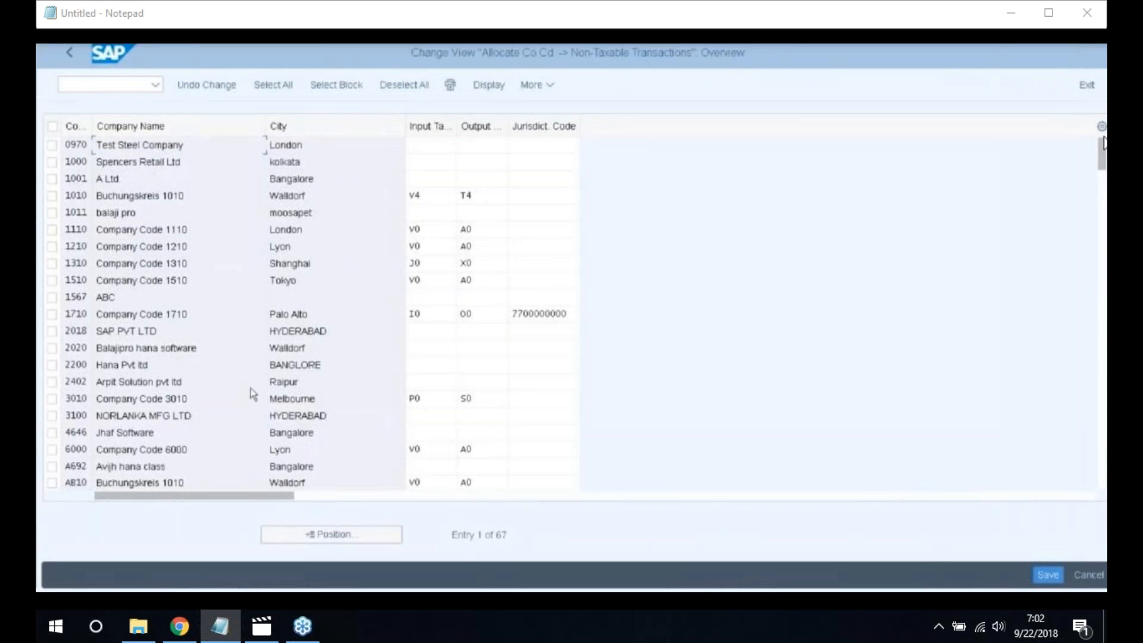
pyautogui.click(331, 534)
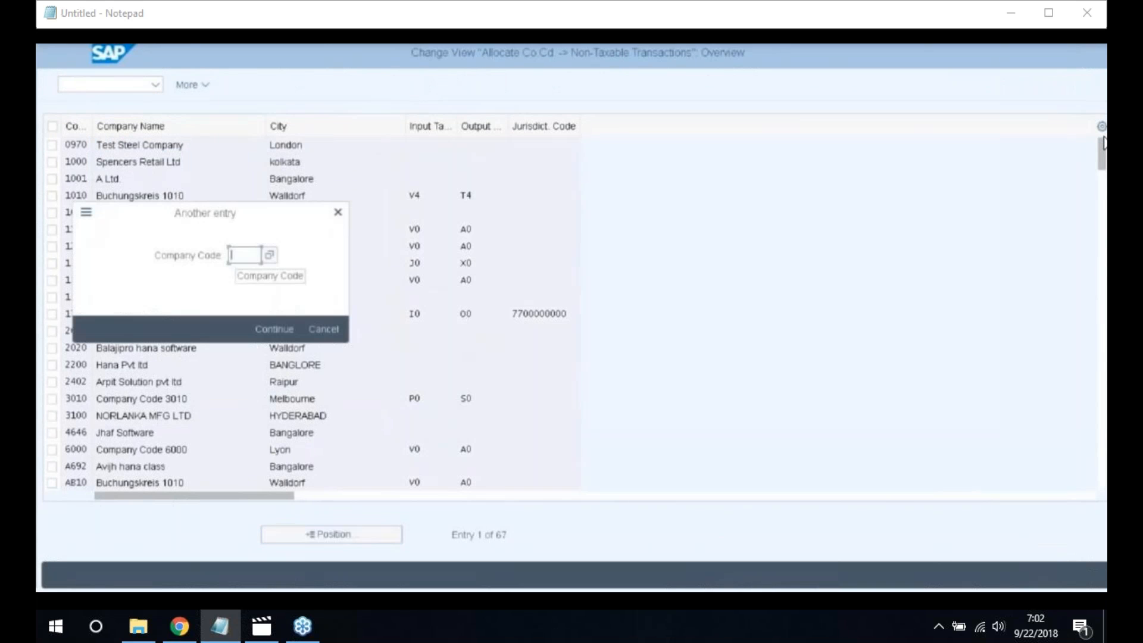
pyautogui.write('22')
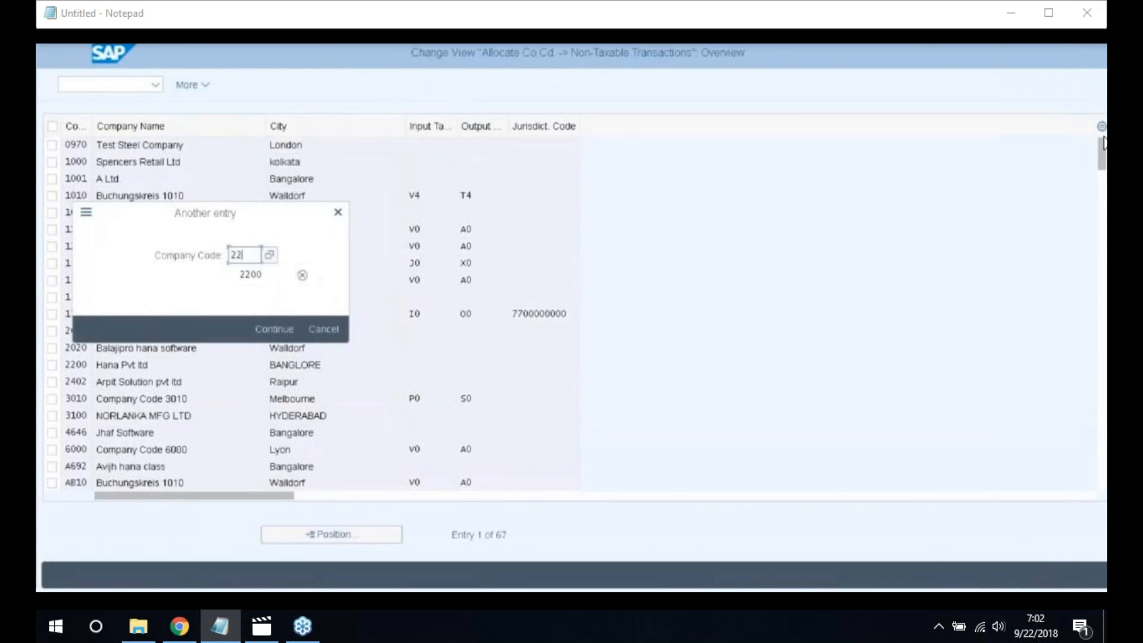
pyautogui.write('00')
pyautogui.press('Return')
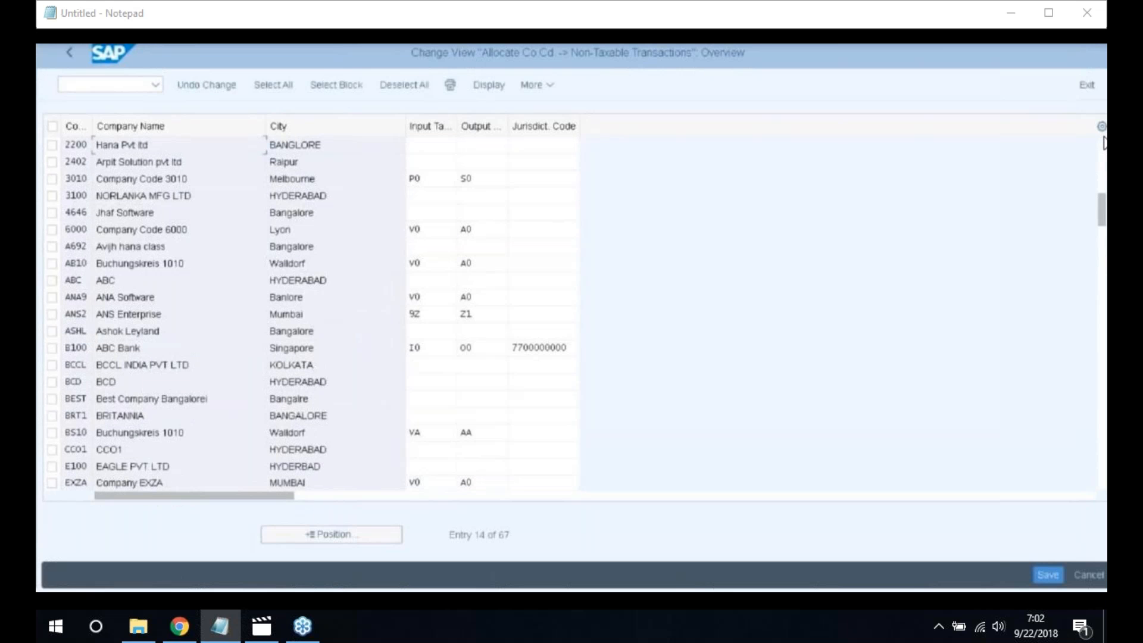
# Enter input tax code V0 and output tax code A0 for company code 2200
pyautogui.click(419, 147)
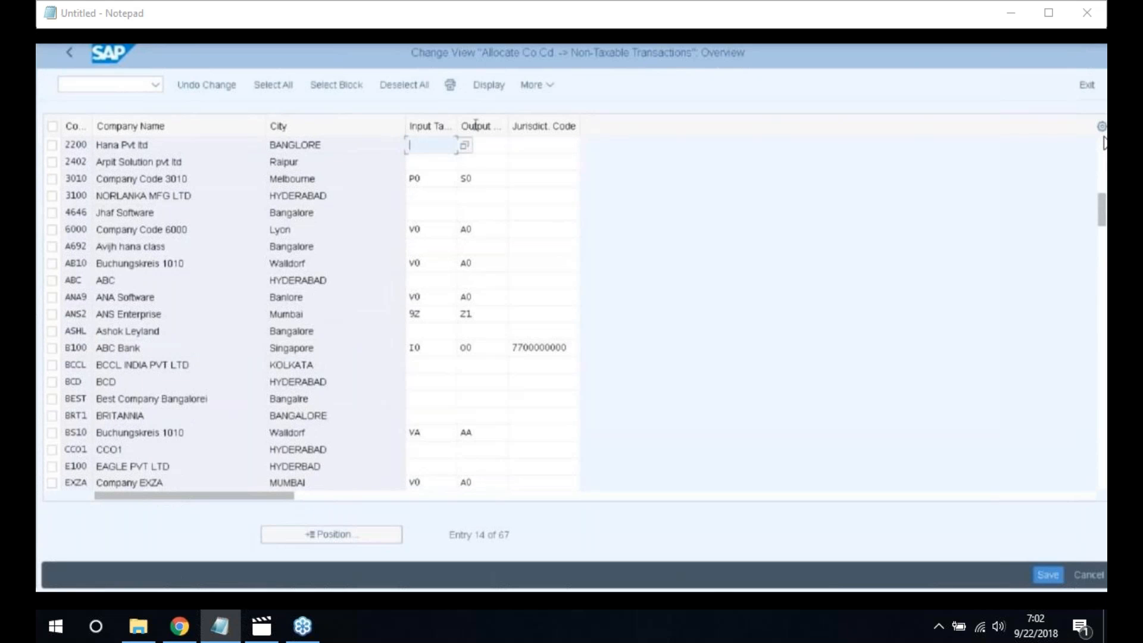
pyautogui.moveTo(458, 126); pyautogui.dragTo(491, 127)
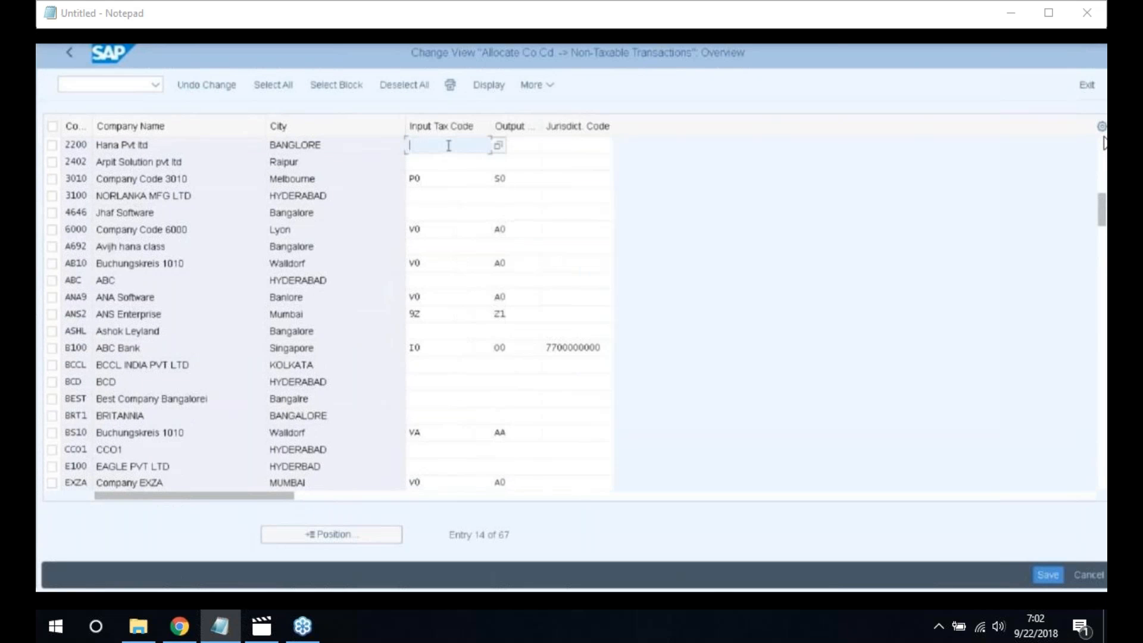
pyautogui.write('V0')
pyautogui.click(525, 144)
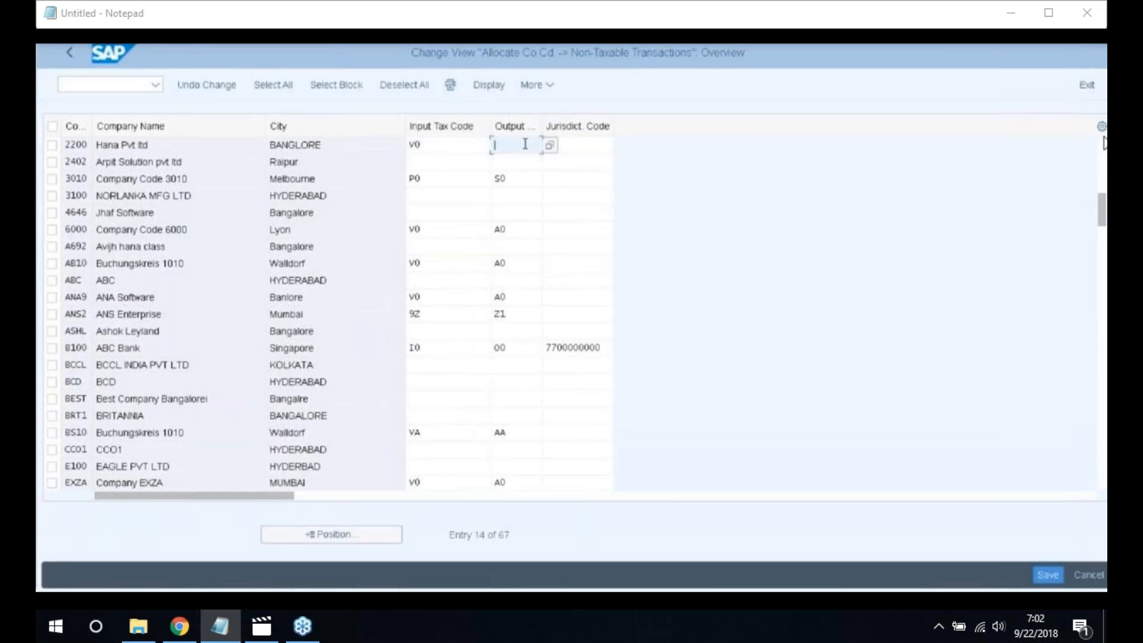
pyautogui.write('A0')
# Save the tax codes, accepting both warnings and the customizing request, and return to Easy Access
pyautogui.click(1047, 574)
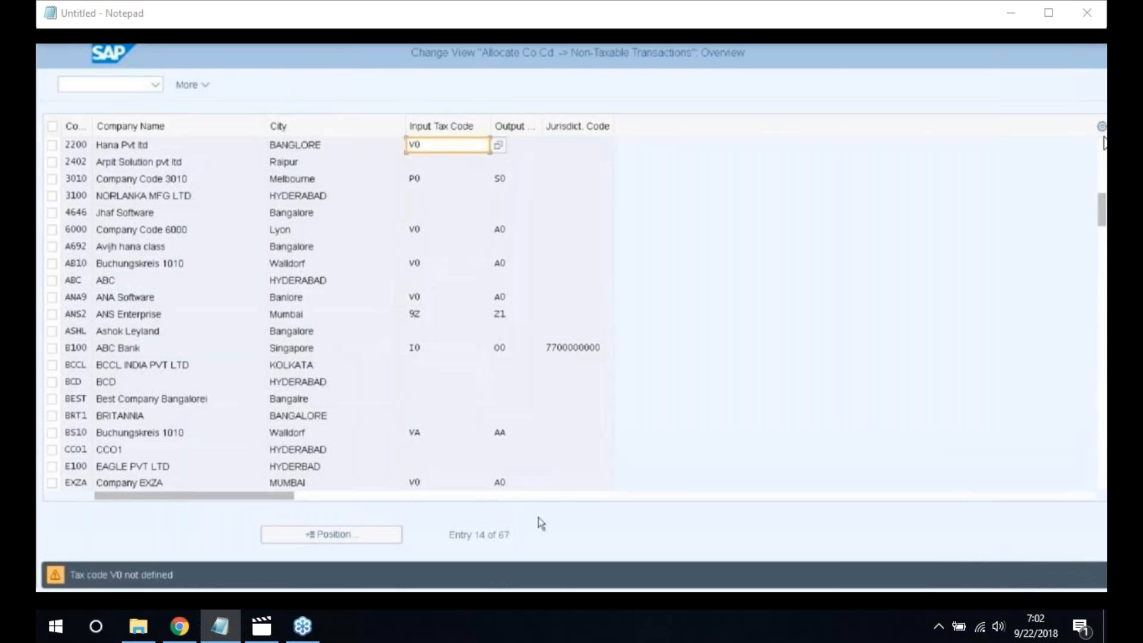
pyautogui.press('Return')
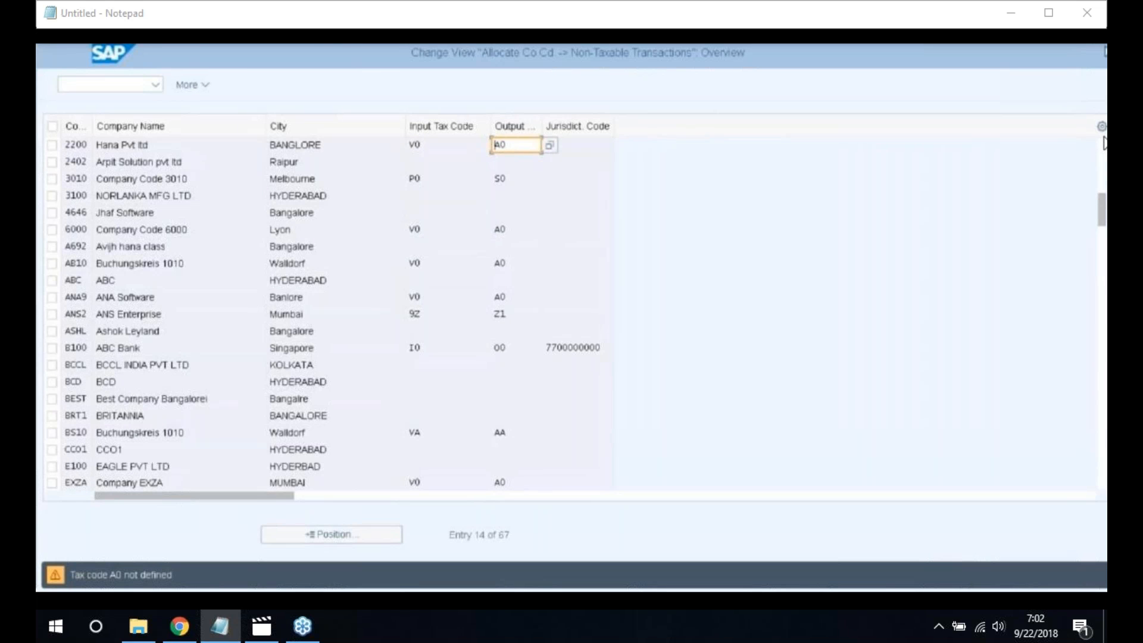
pyautogui.press('Return')
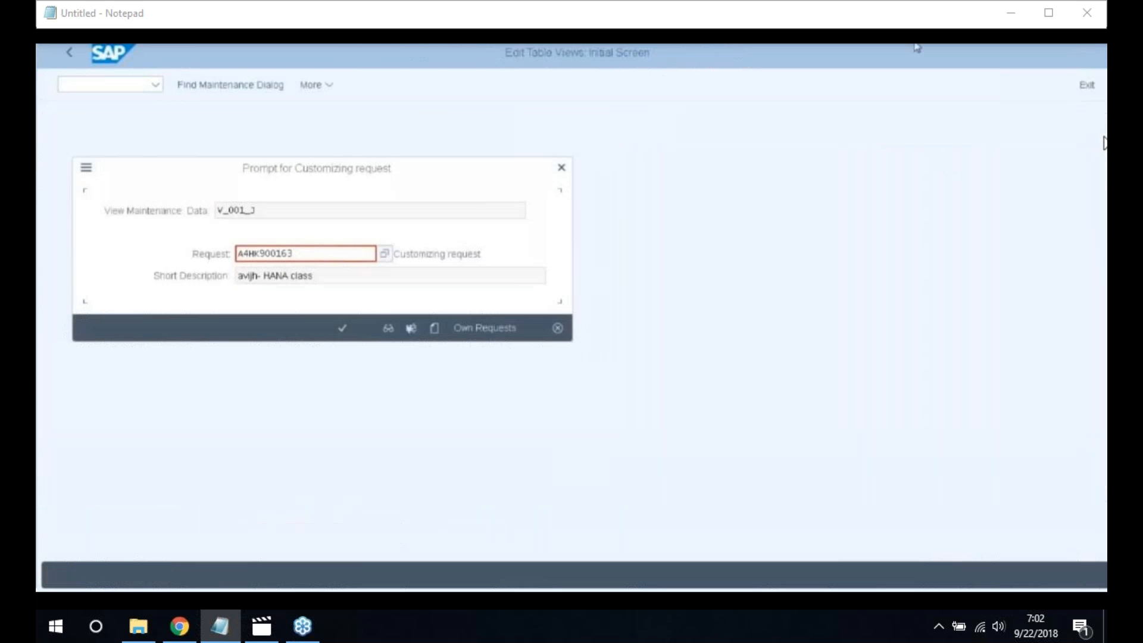
pyautogui.click(343, 329)
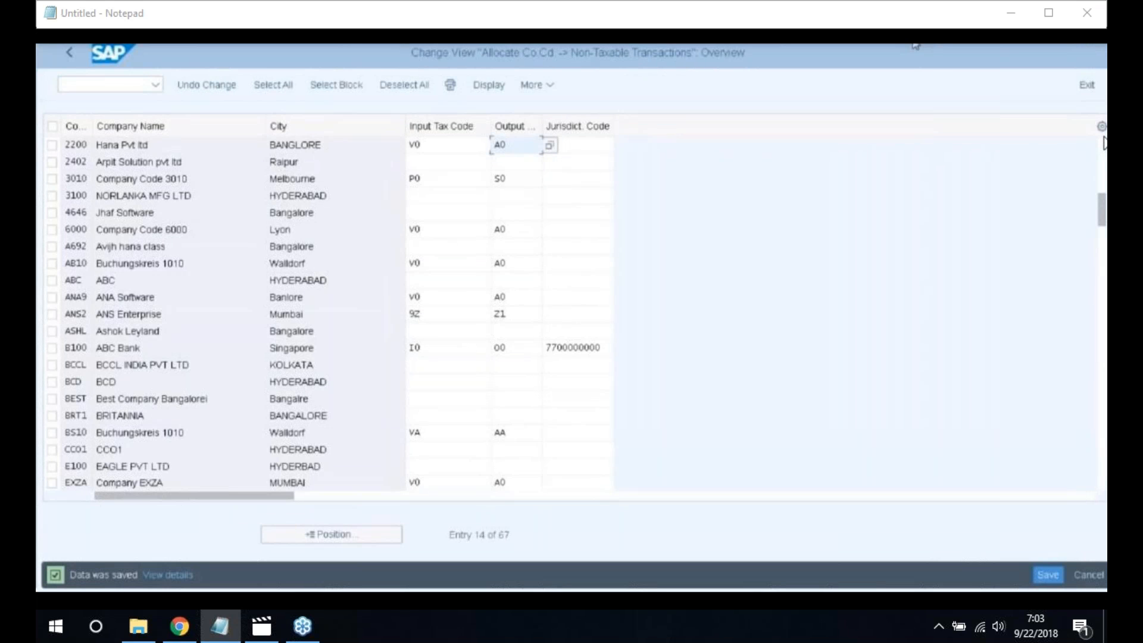
pyautogui.click(67, 53)
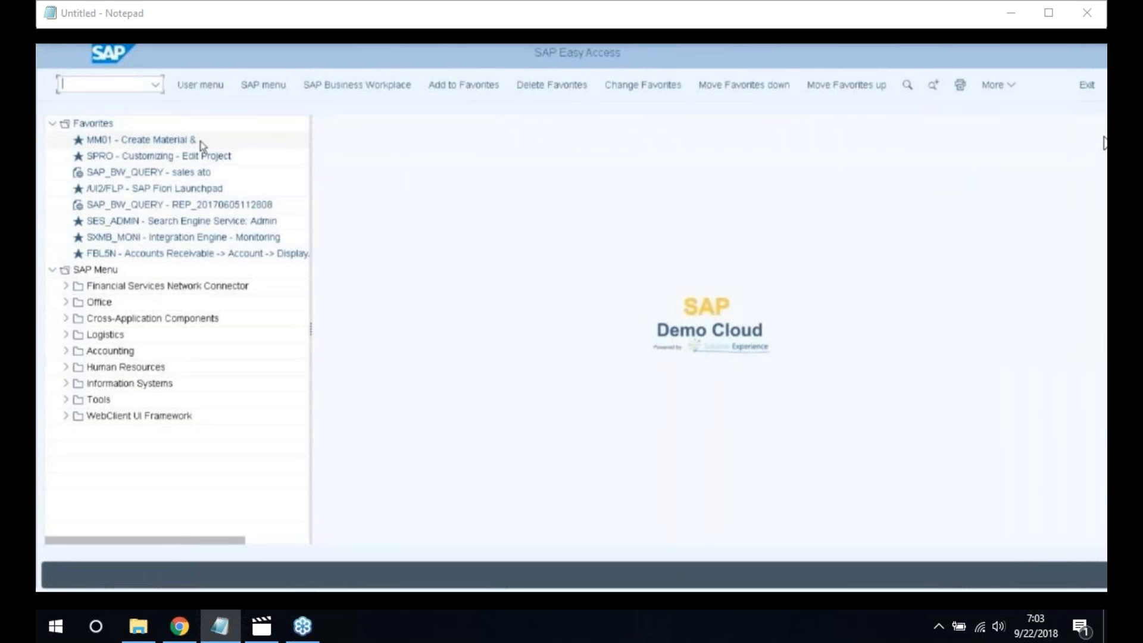
# Switch to the Display IMG window and run Assign Chart of Depreciation to Company Code under Organizational Structures
pyautogui.click(268, 583)
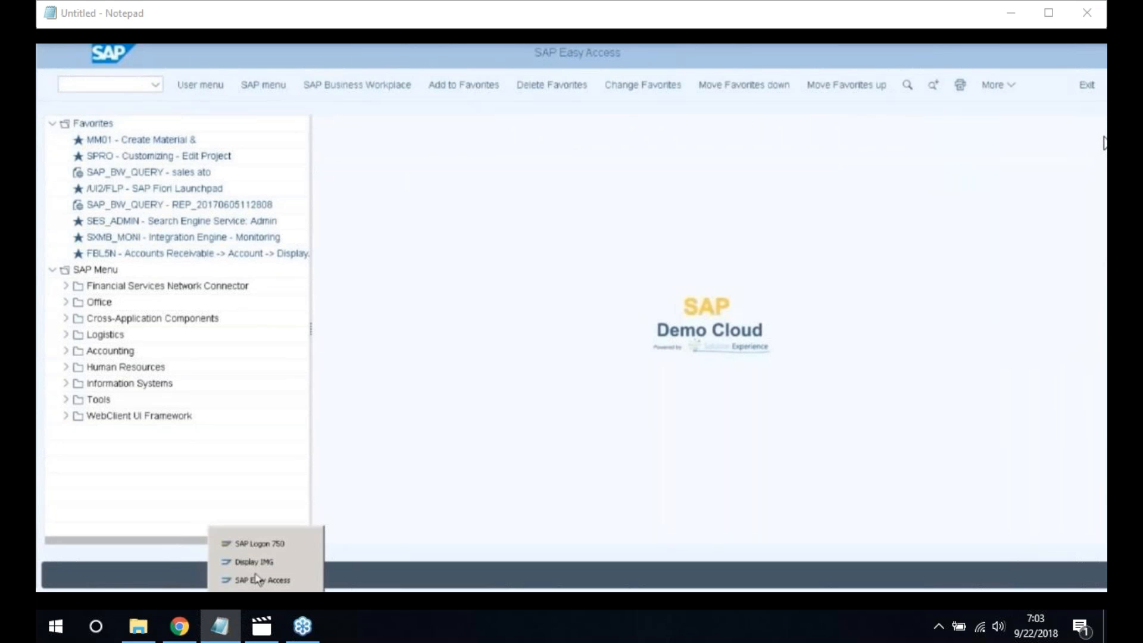
pyautogui.click(257, 578)
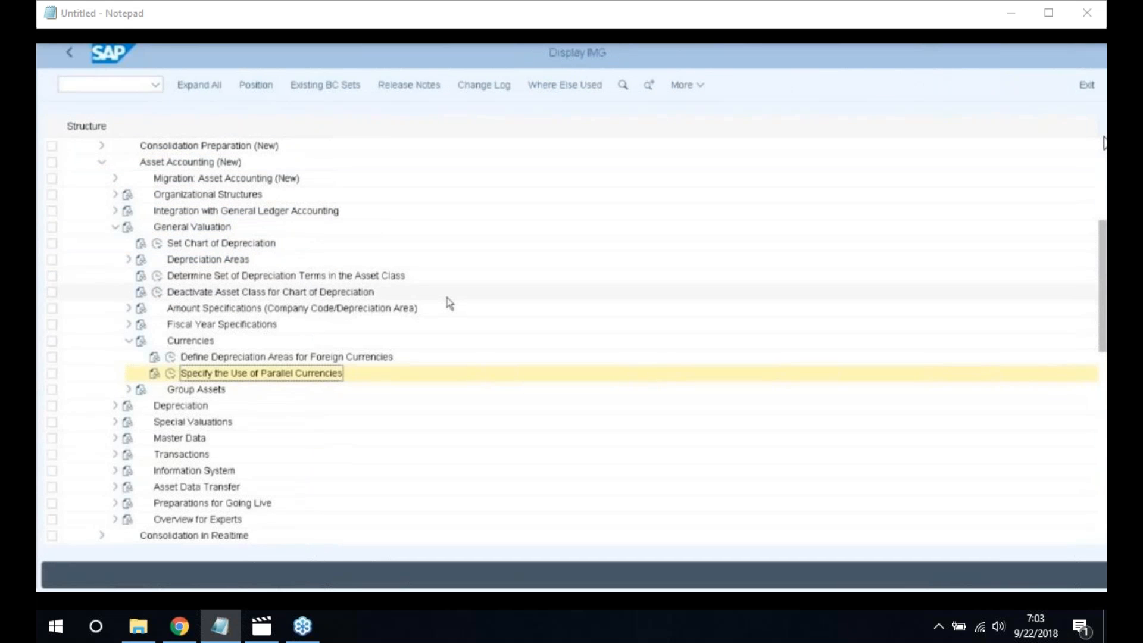
pyautogui.click(116, 194)
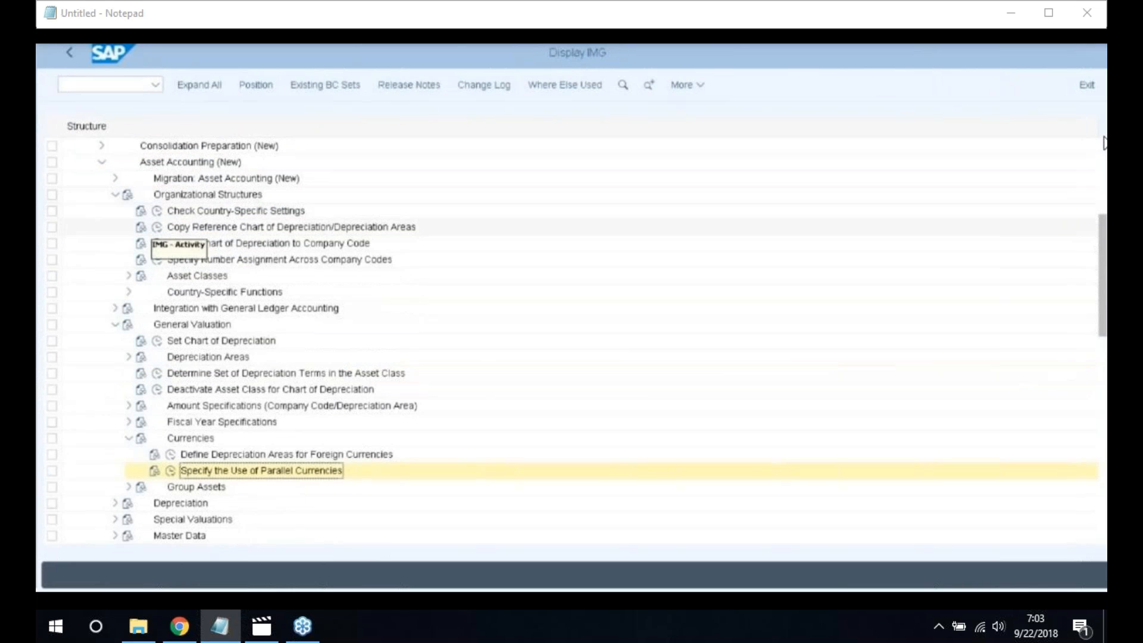
pyautogui.click(156, 243)
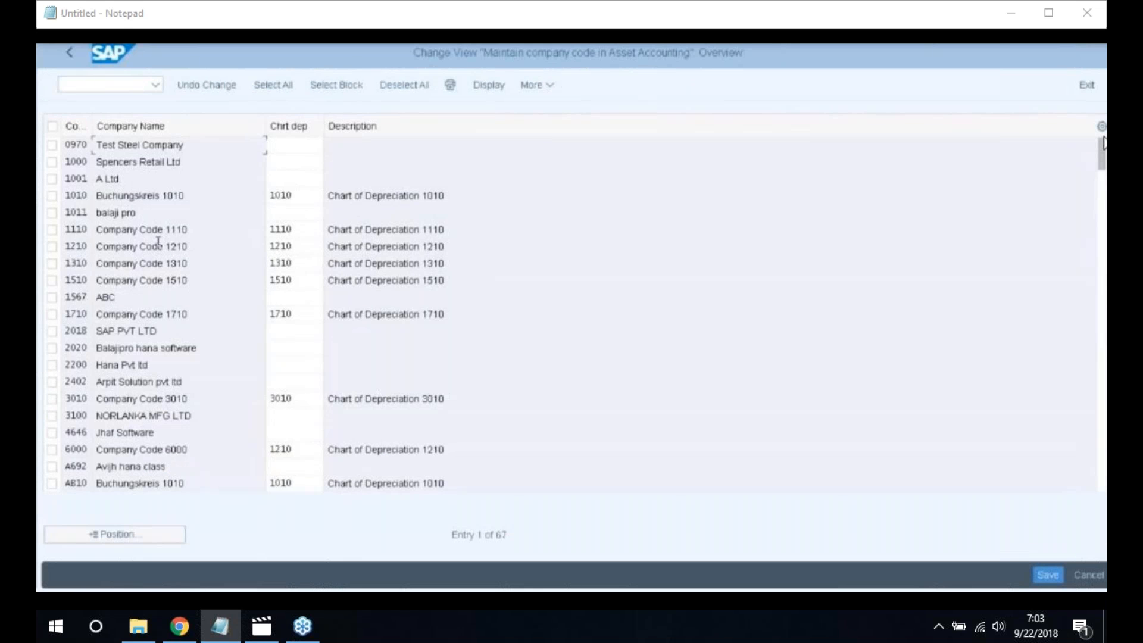
# Enter chart of depreciation 2200 for company code 2200, save, and go back to the IMG tree
pyautogui.click(107, 533)
pyautogui.write('2200')
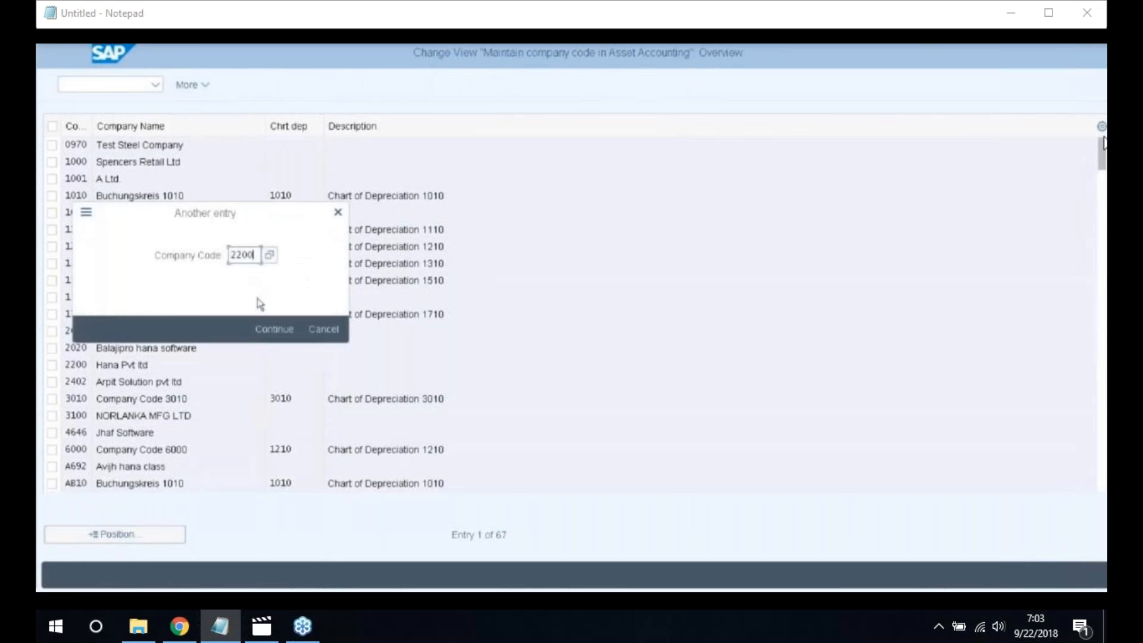
pyautogui.click(273, 331)
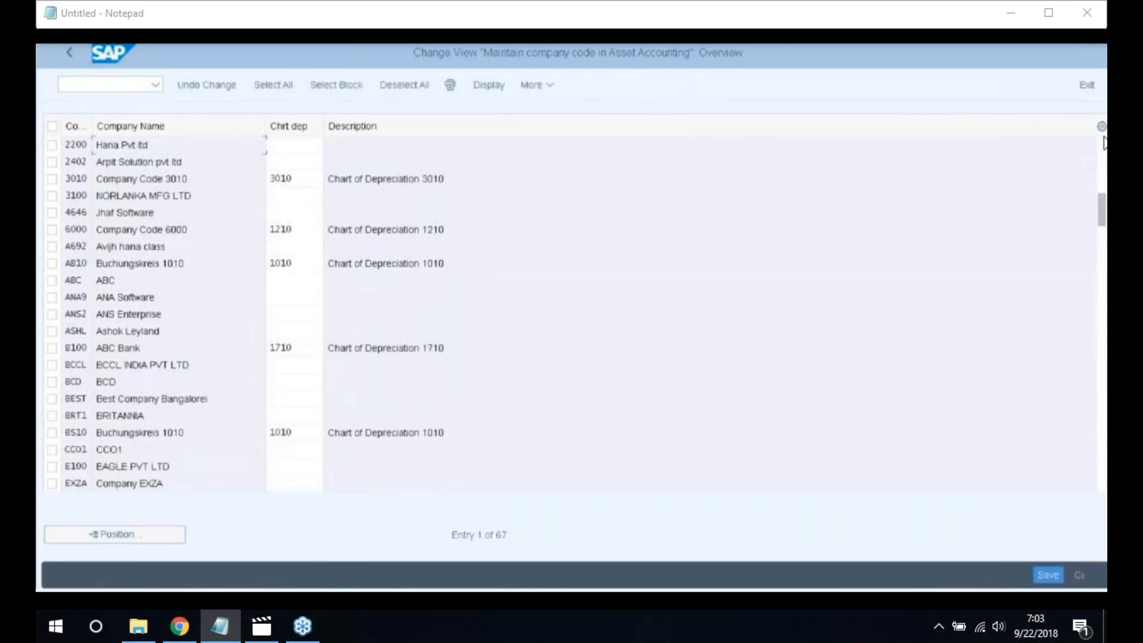
pyautogui.click(289, 144)
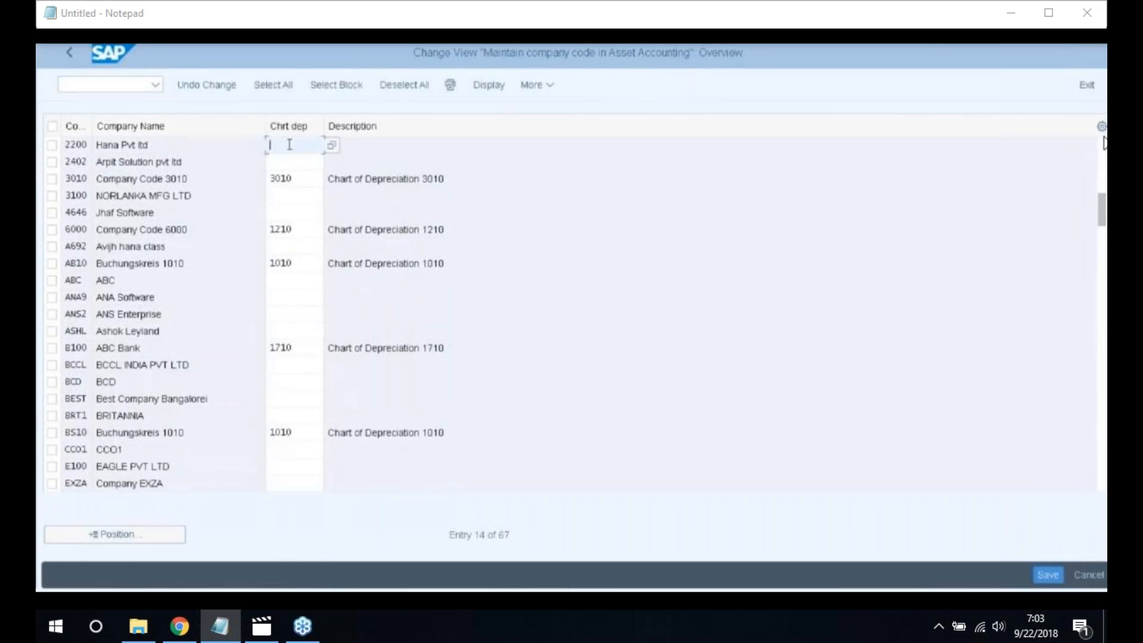
pyautogui.write('2200')
pyautogui.press('Return')
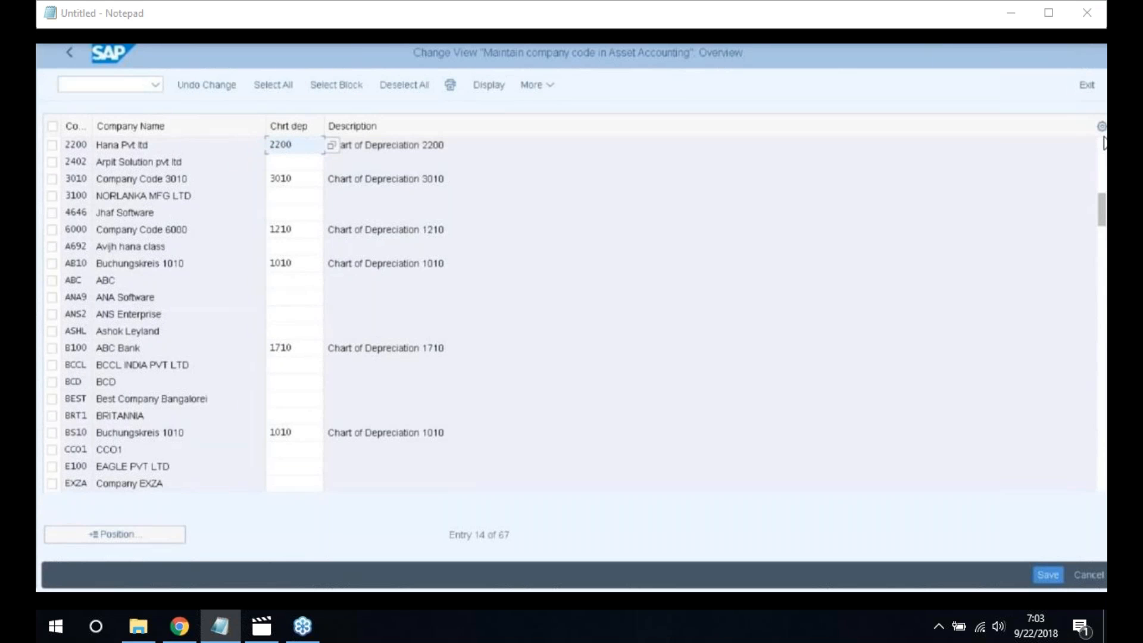
pyautogui.click(463, 148)
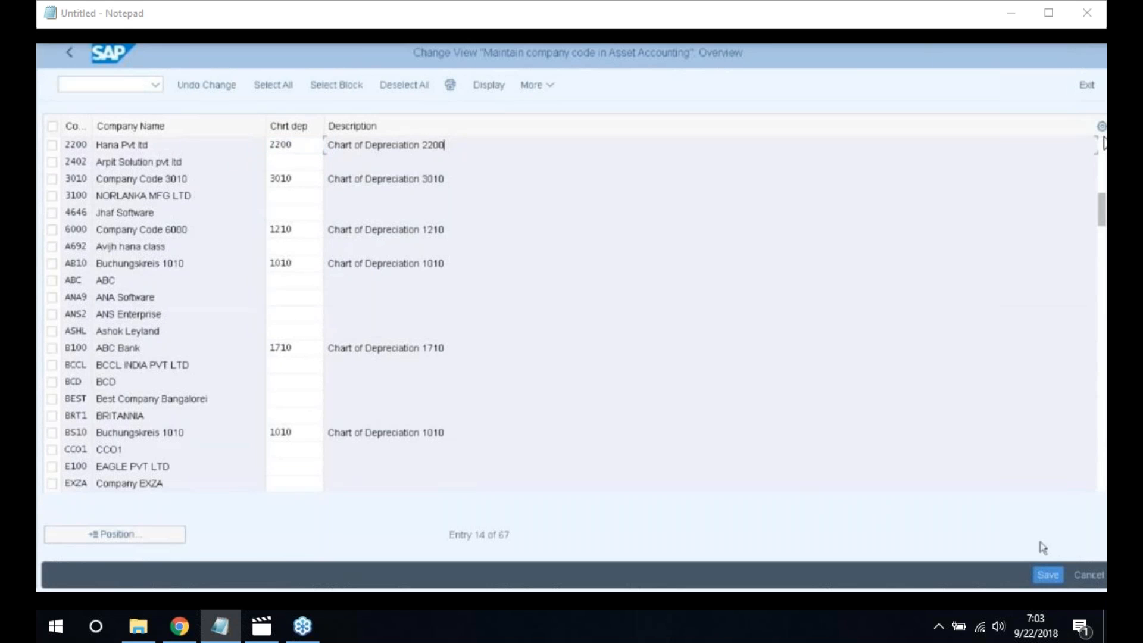
pyautogui.click(1047, 574)
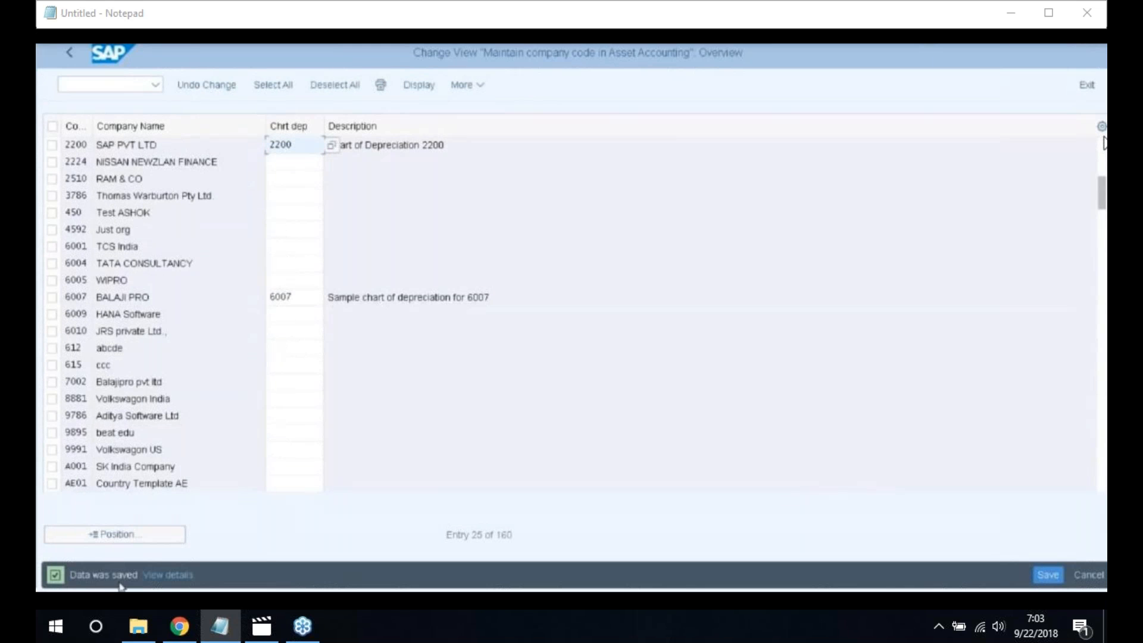
pyautogui.click(70, 55)
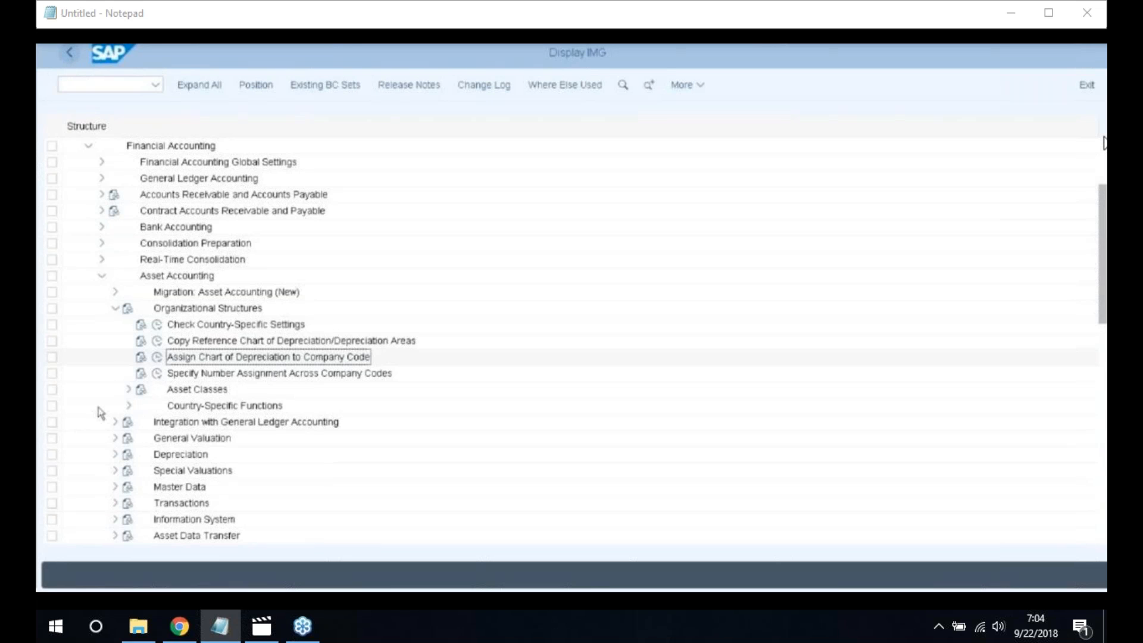
# Under Asset Classes, open Specify Account Determination and add new entry 2200 named Vehicles
pyautogui.click(130, 391)
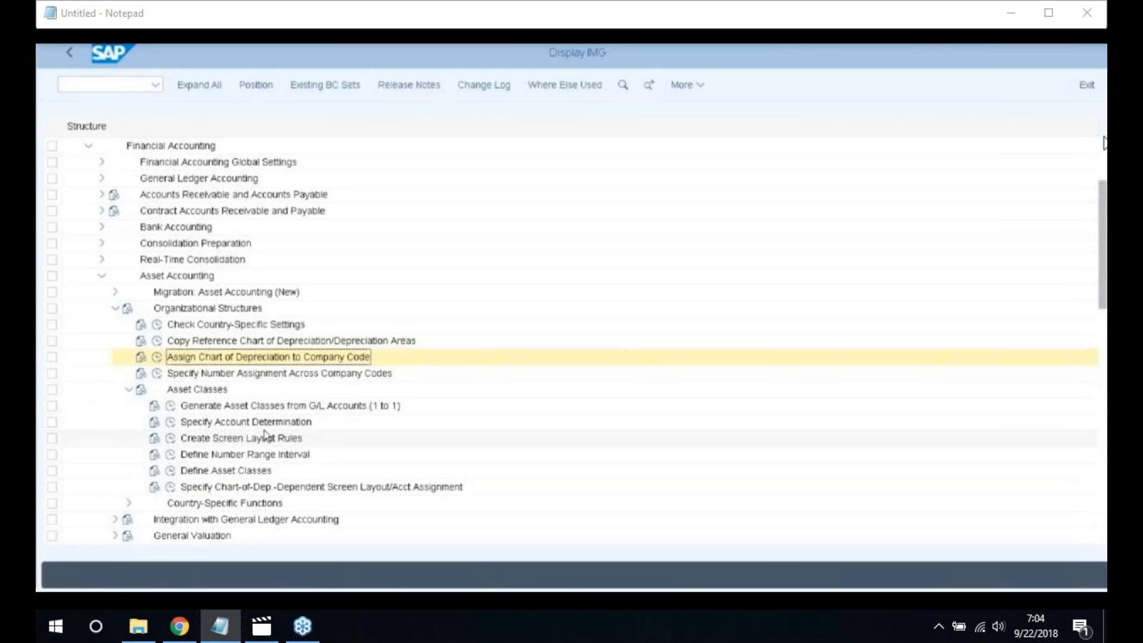
pyautogui.click(169, 422)
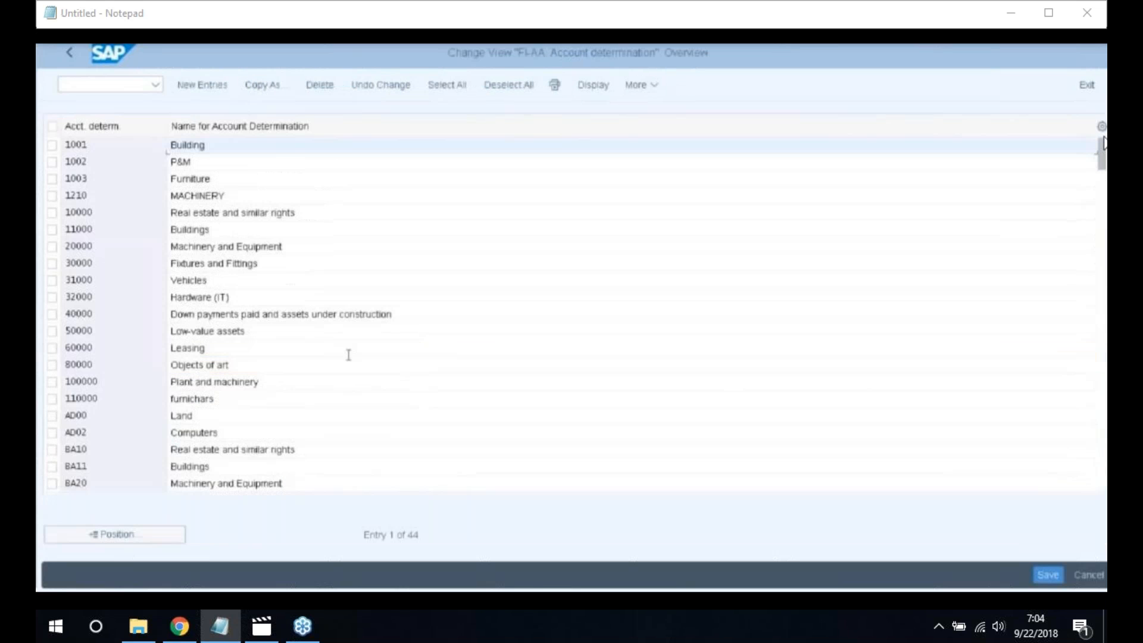
pyautogui.click(205, 87)
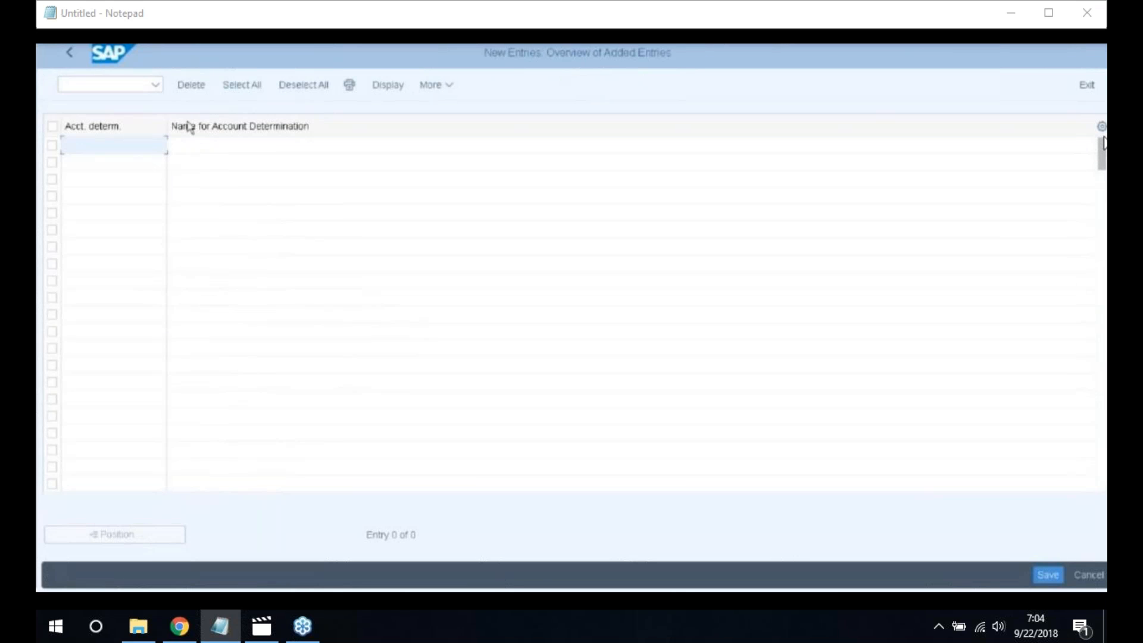
pyautogui.click(140, 150)
pyautogui.write('2200')
pyautogui.press('Tab')
pyautogui.write('M')
pyautogui.write('e')
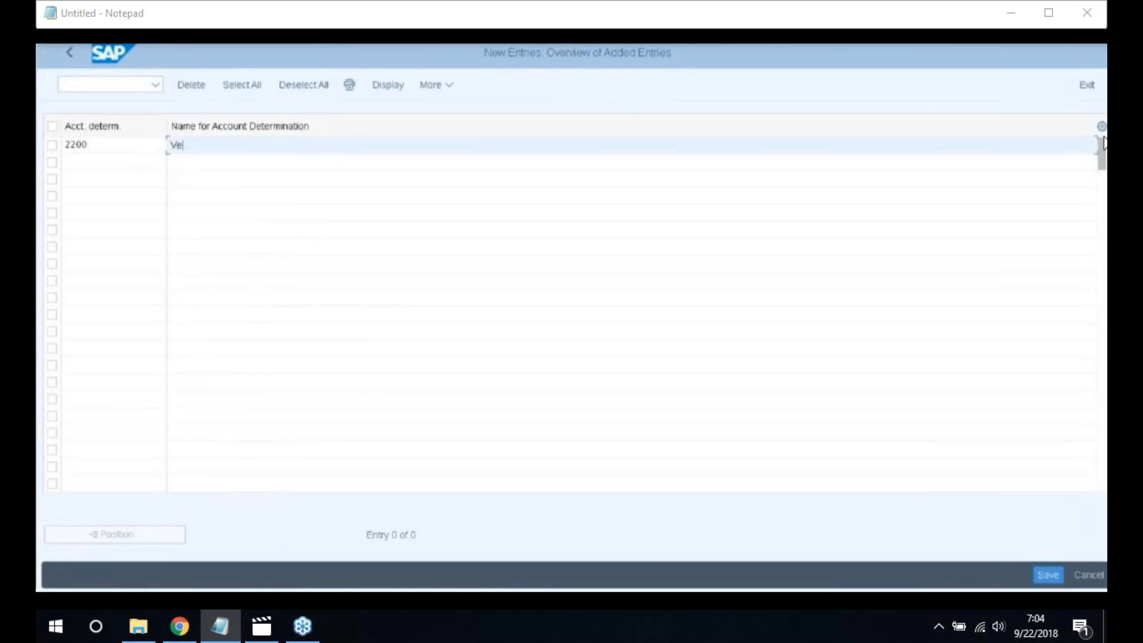
pyautogui.write('hicles')
# Save the entry under the customizing request and return to the IMG tree
pyautogui.click(1048, 575)
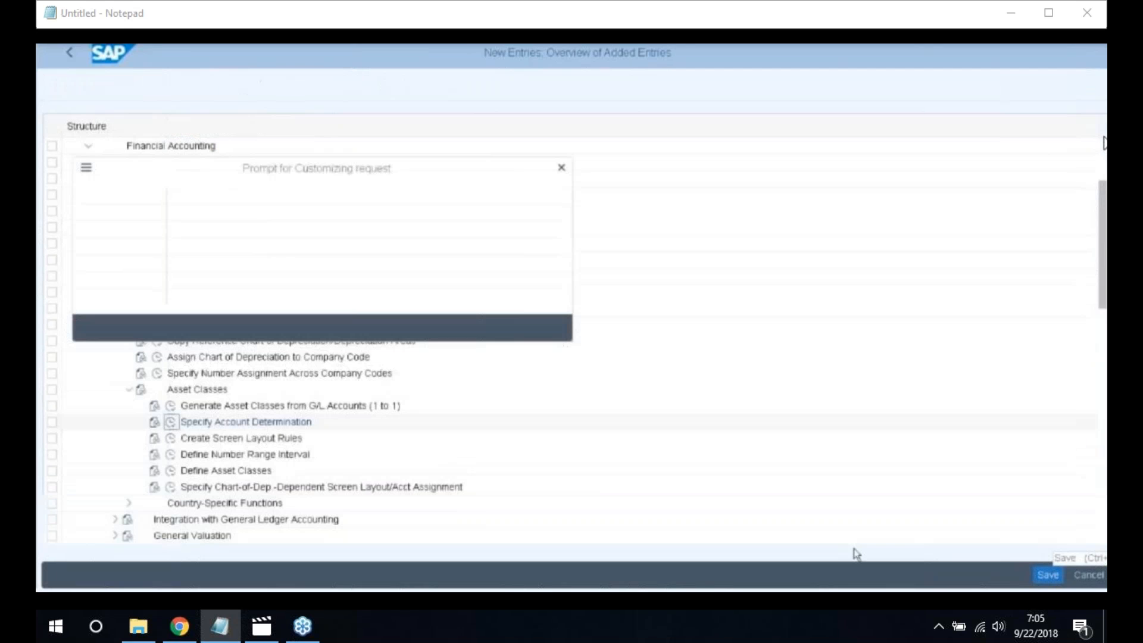
pyautogui.click(344, 328)
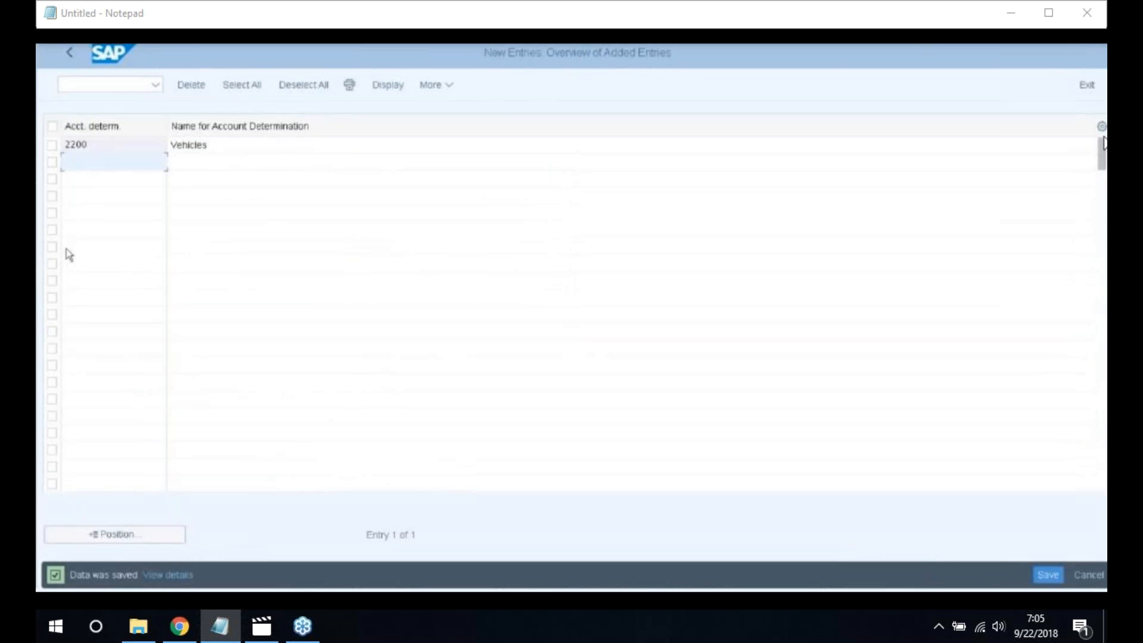
pyautogui.click(69, 53)
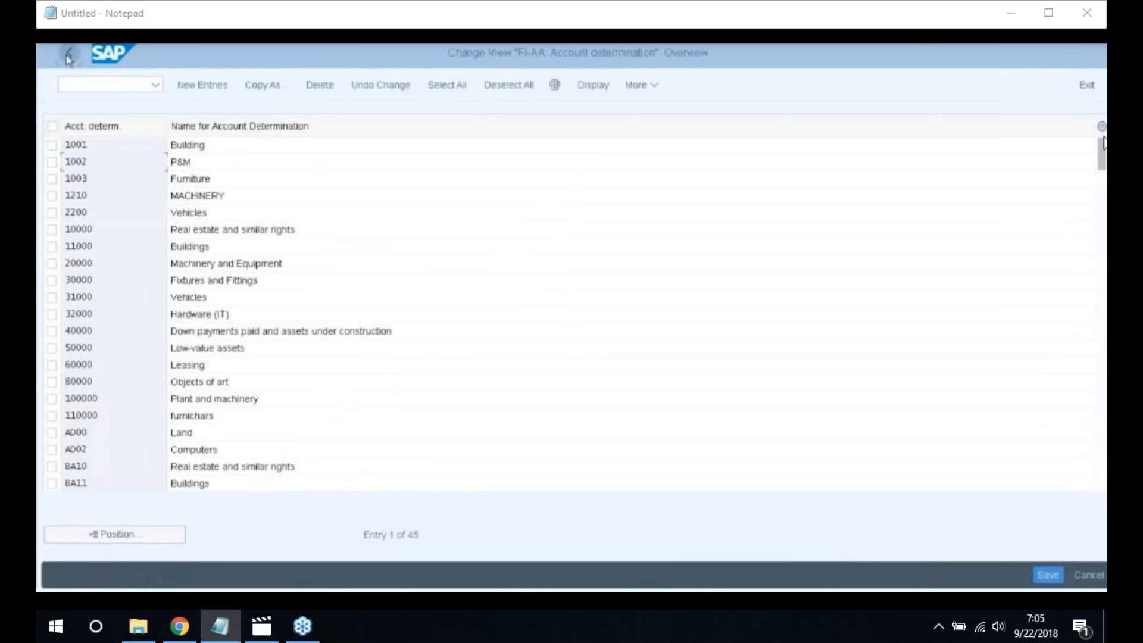
pyautogui.click(69, 55)
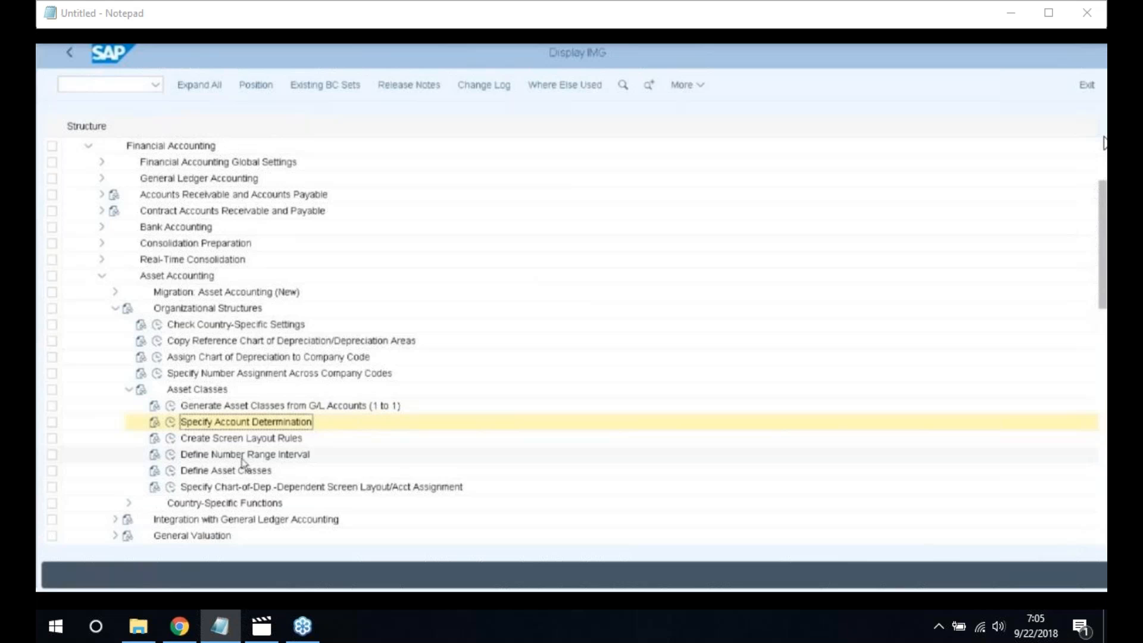
# Open the asset number range intervals for company code 2200 for change and insert a new row
pyautogui.click(171, 455)
pyautogui.click(190, 146)
pyautogui.write('2200')
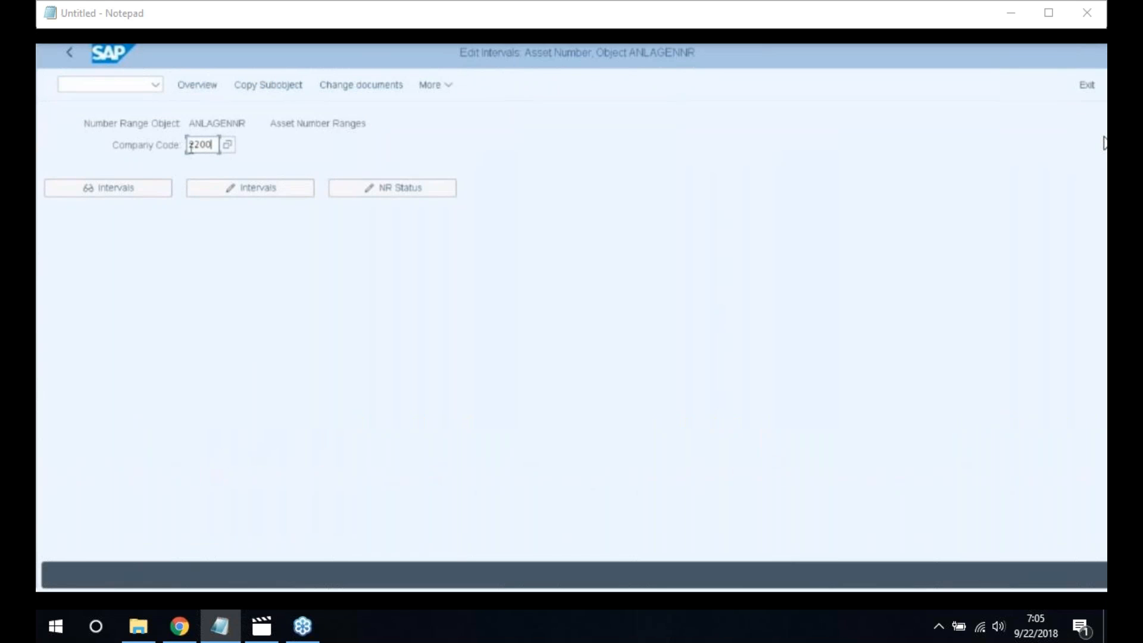
pyautogui.click(252, 188)
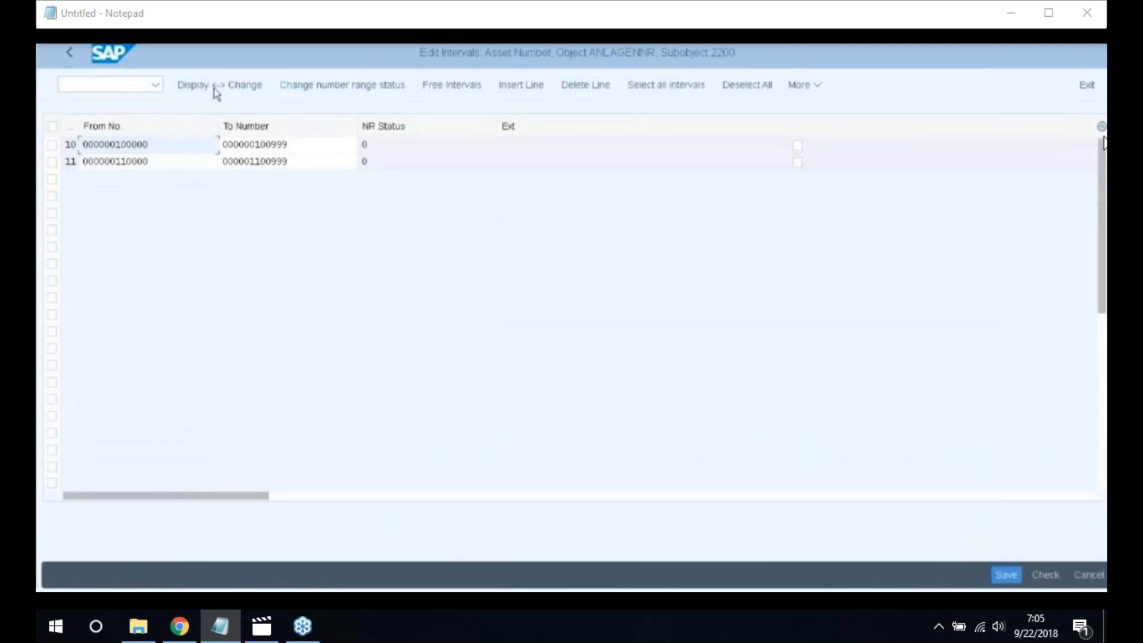
pyautogui.click(521, 88)
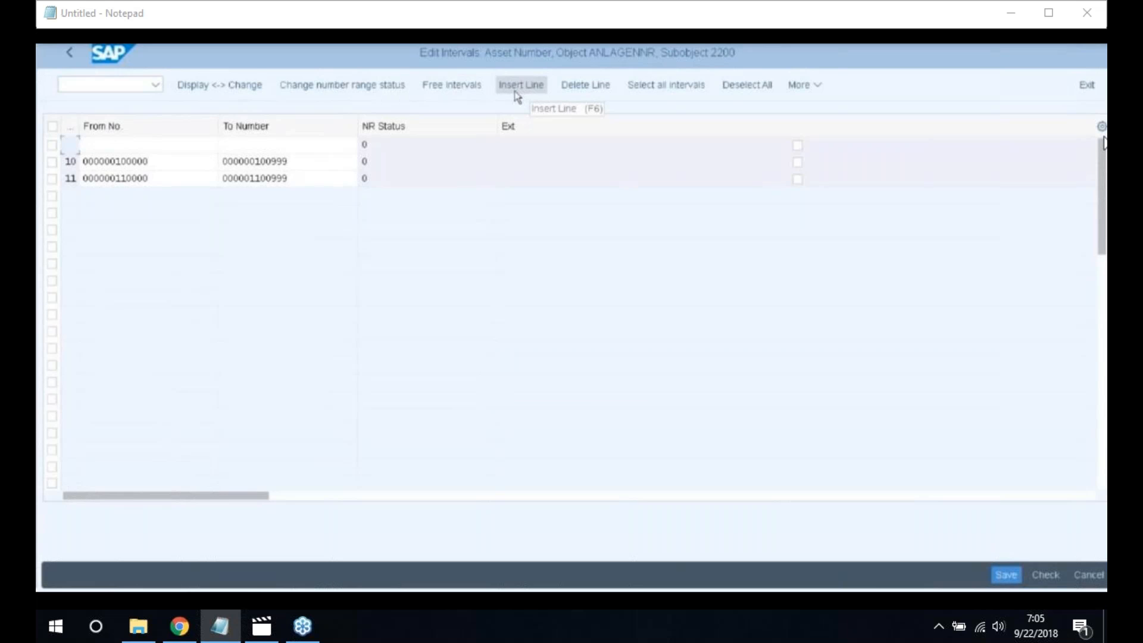
# Fill in the new interval's number and its from and to numbers
pyautogui.click(68, 145)
pyautogui.write('9')
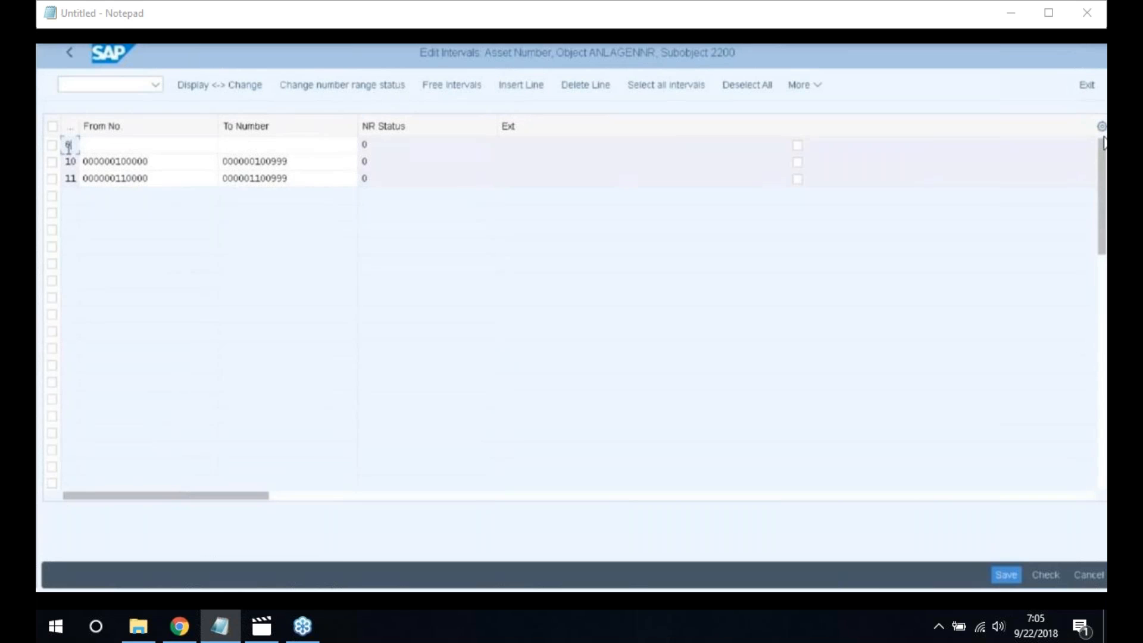
pyautogui.click(152, 152)
pyautogui.write('12')
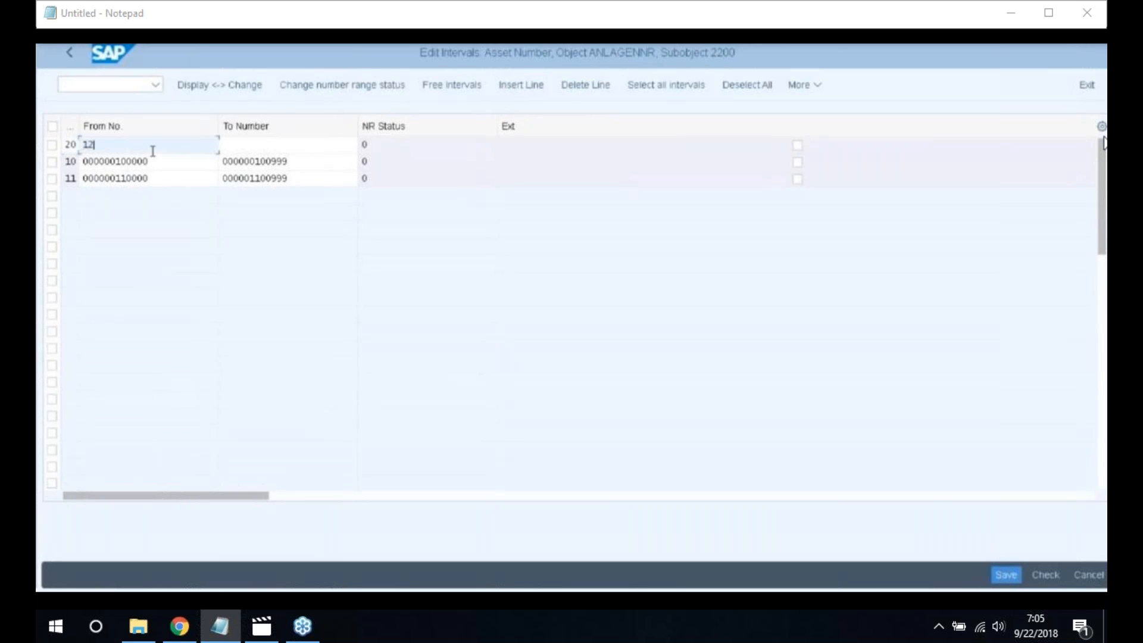
pyautogui.write('0000')
pyautogui.click(261, 149)
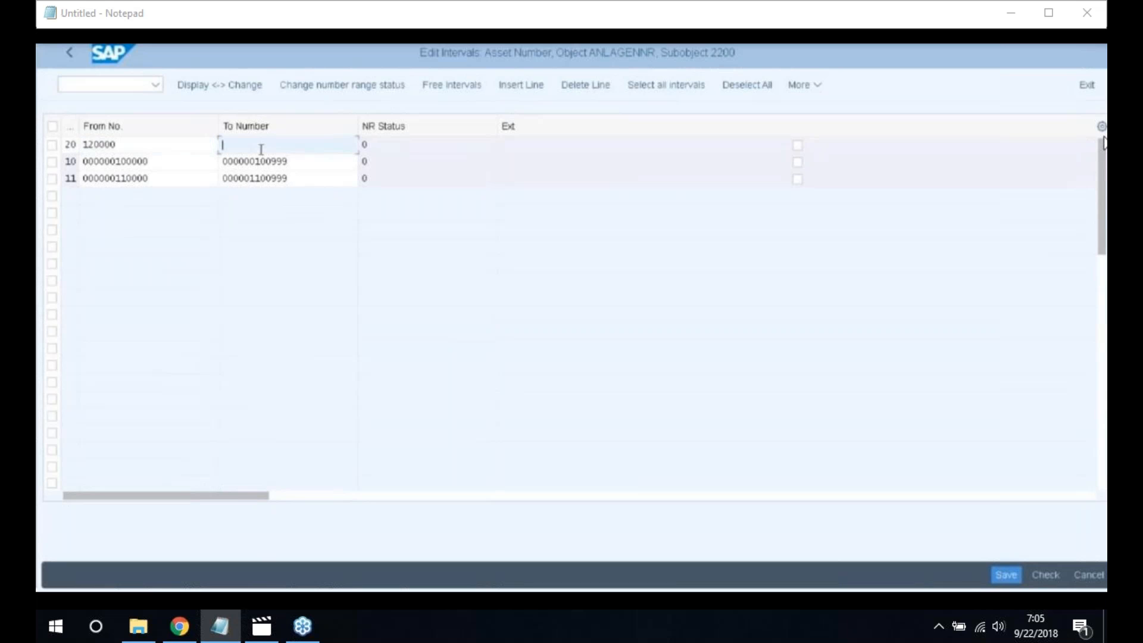
pyautogui.write('129999')
pyautogui.press('Return')
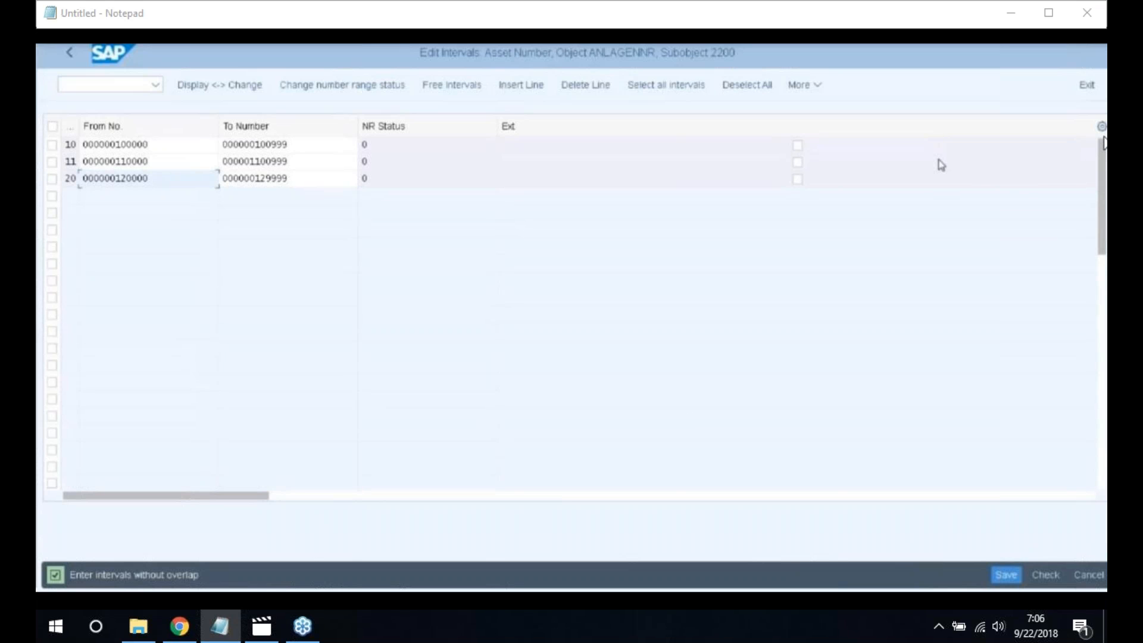
pyautogui.click(184, 174)
pyautogui.press('BackSpace')
pyautogui.press('BackSpace')
pyautogui.press('BackSpace')
pyautogui.press('BackSpace')
pyautogui.press('BackSpace')
pyautogui.press('BackSpace')
pyautogui.press('BackSpace')
pyautogui.press('BackSpace')
pyautogui.press('BackSpace')
pyautogui.press('BackSpace')
pyautogui.press('BackSpace')
pyautogui.press('BackSpace')
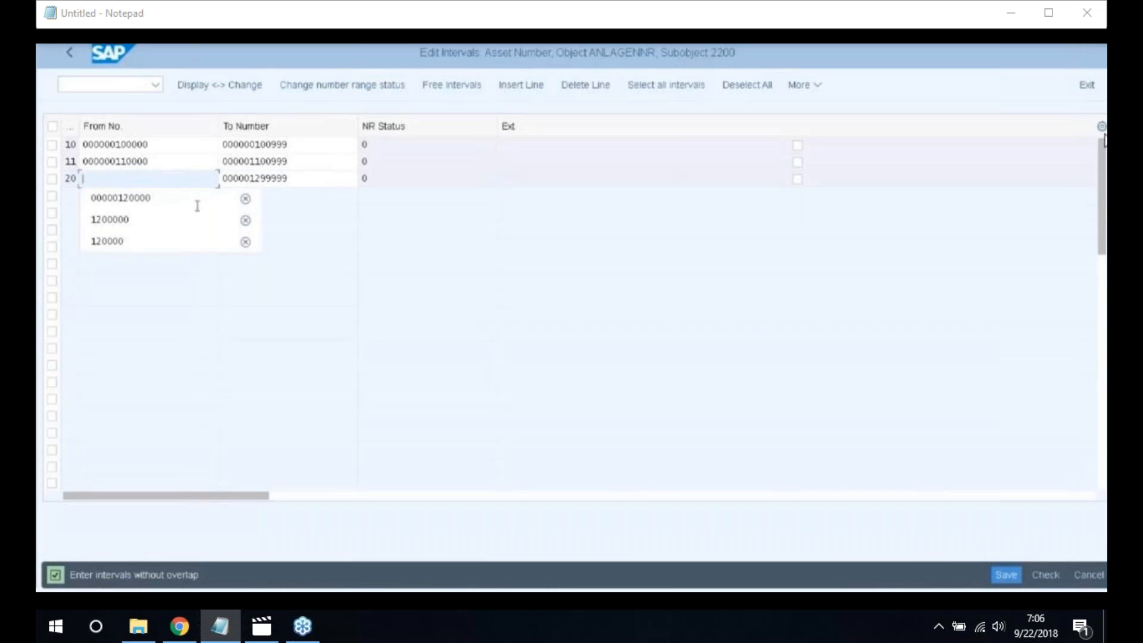
pyautogui.click(173, 222)
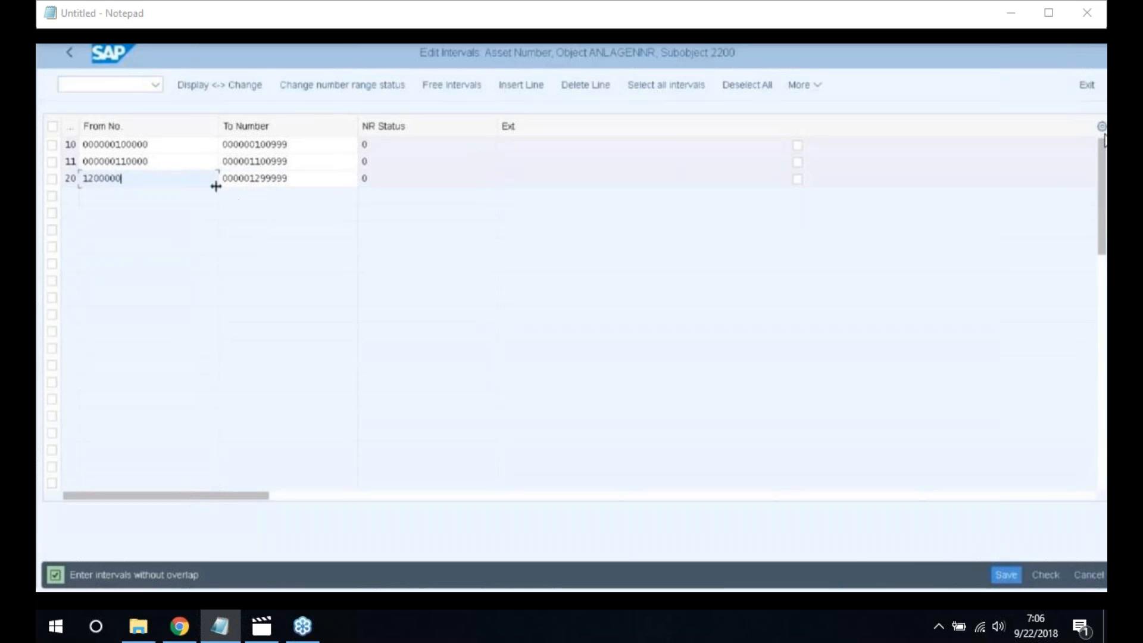
pyautogui.press('Return')
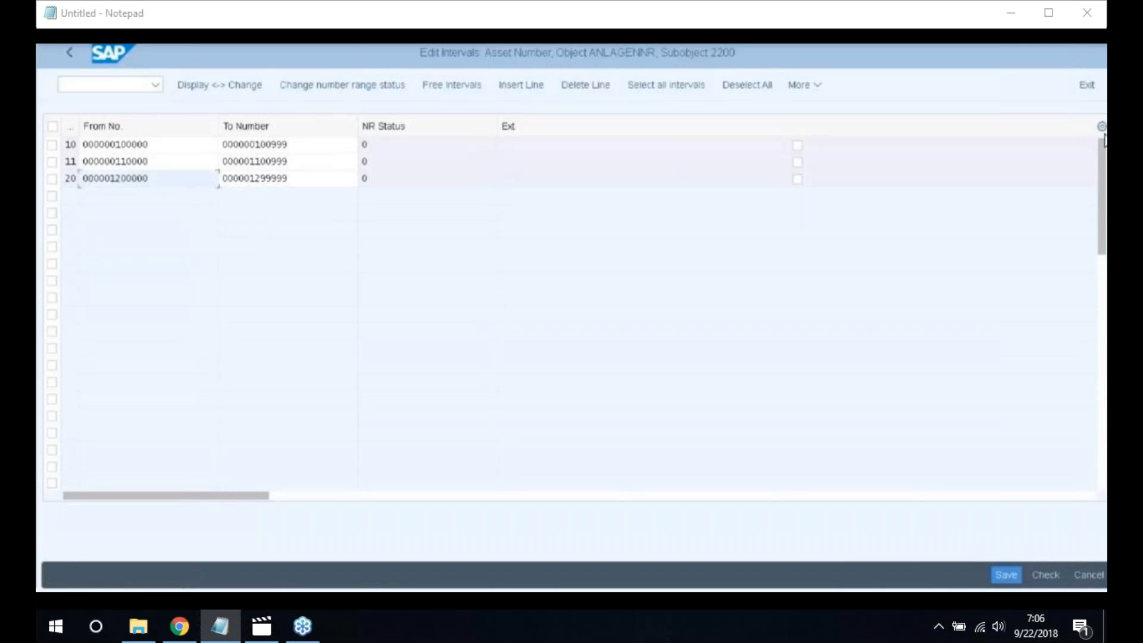
pyautogui.click(1006, 574)
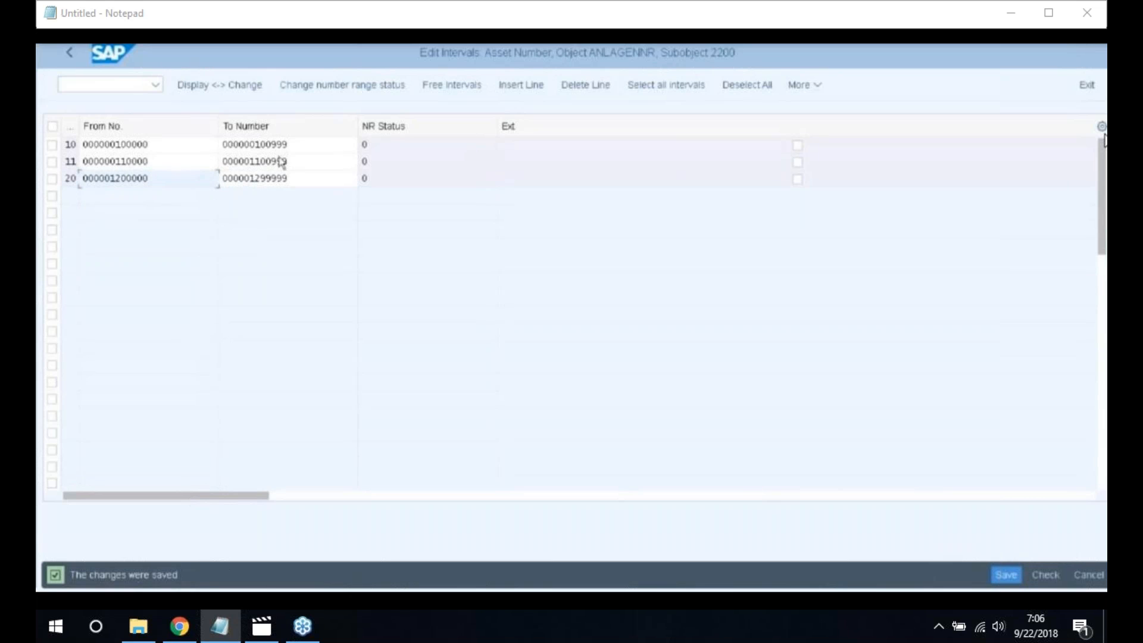
pyautogui.click(70, 54)
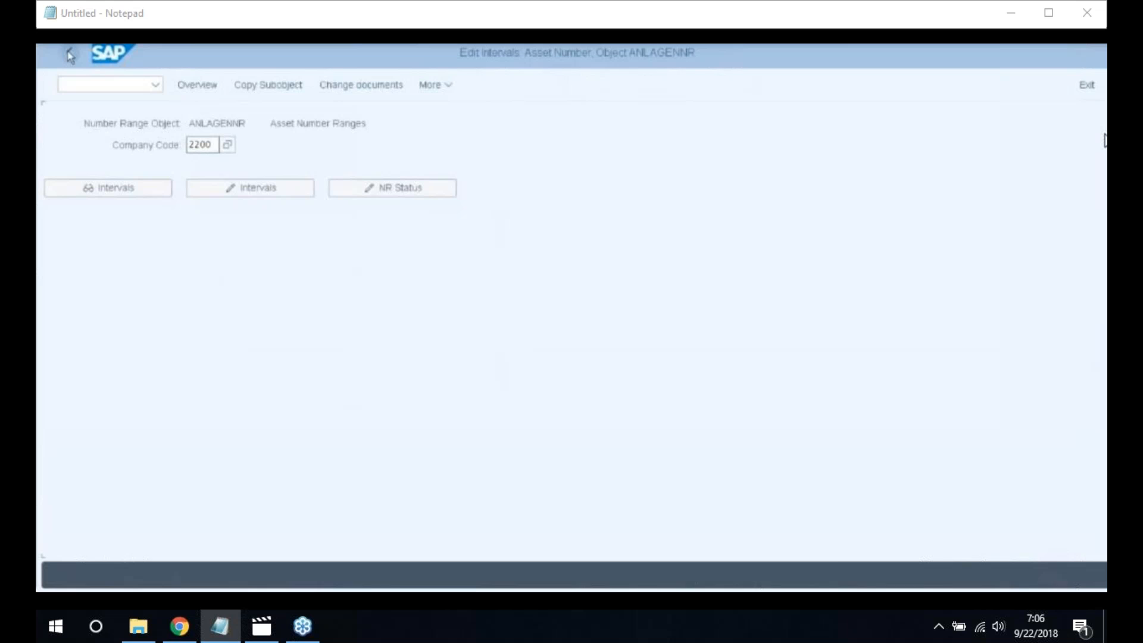
# Back in the IMG, expand Master Data > Screen Layout and run Define Screen Layout for Asset Master Data
pyautogui.click(70, 55)
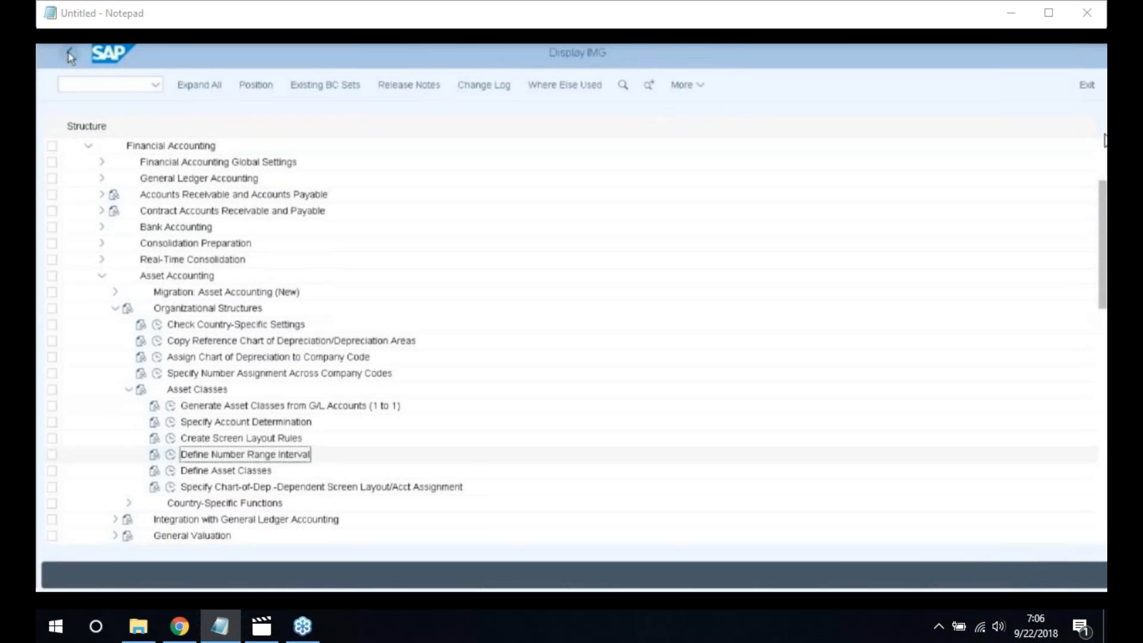
pyautogui.click(129, 391)
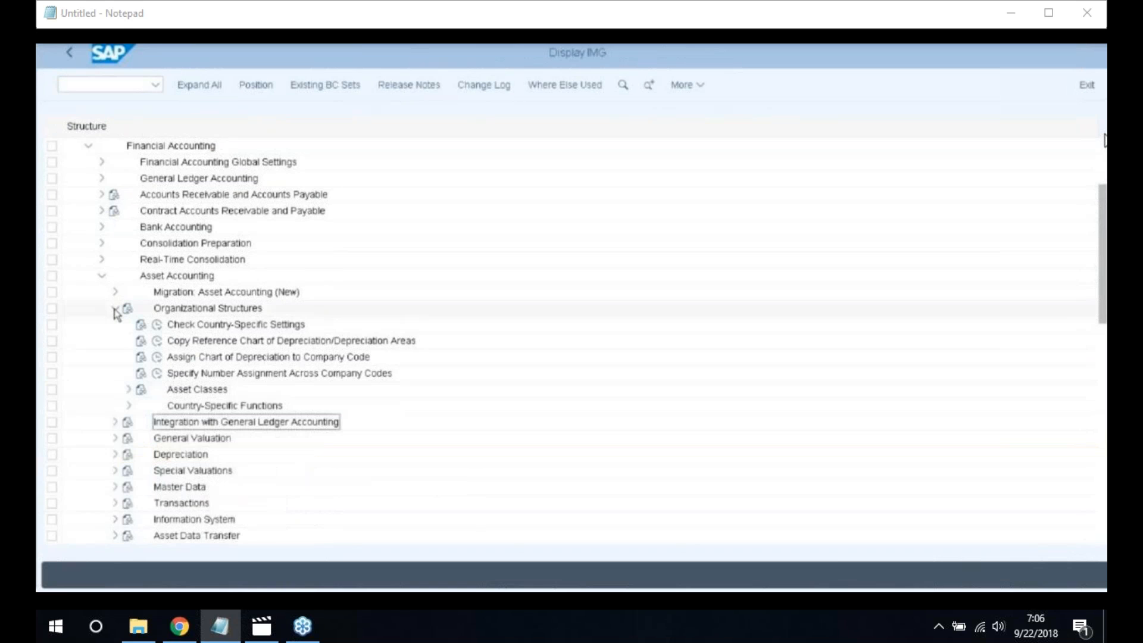
pyautogui.click(115, 309)
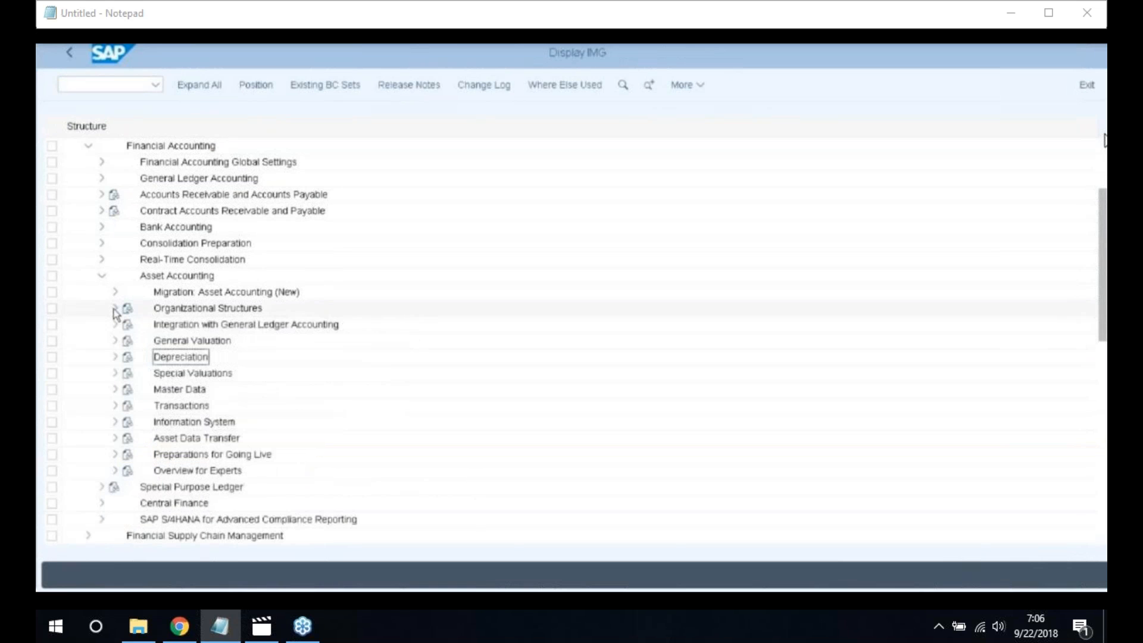
pyautogui.click(115, 390)
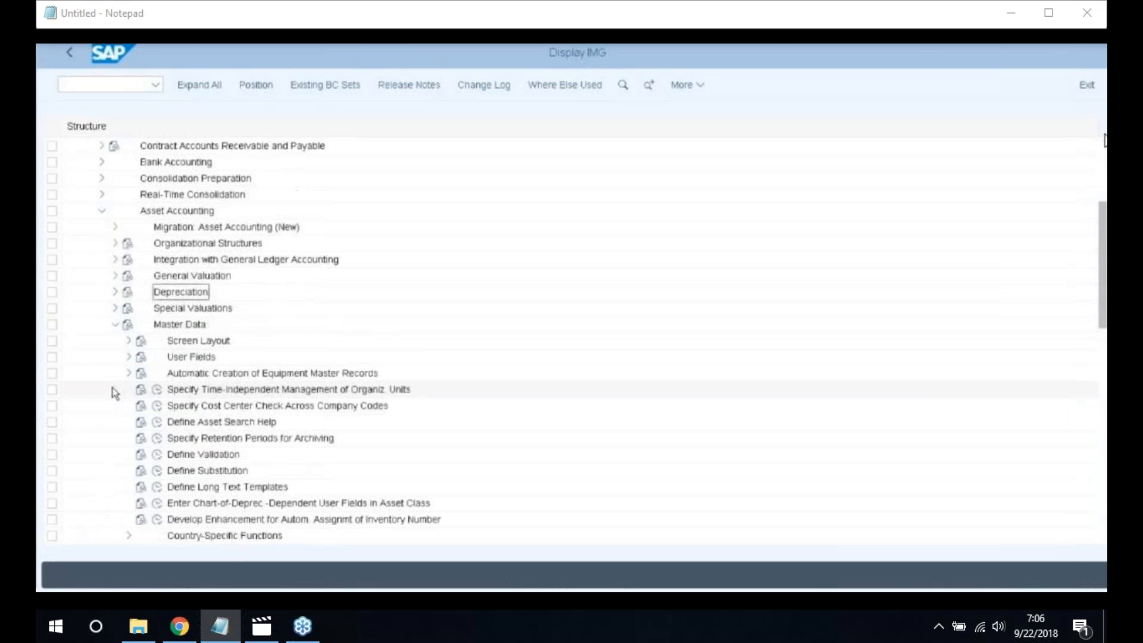
pyautogui.click(130, 341)
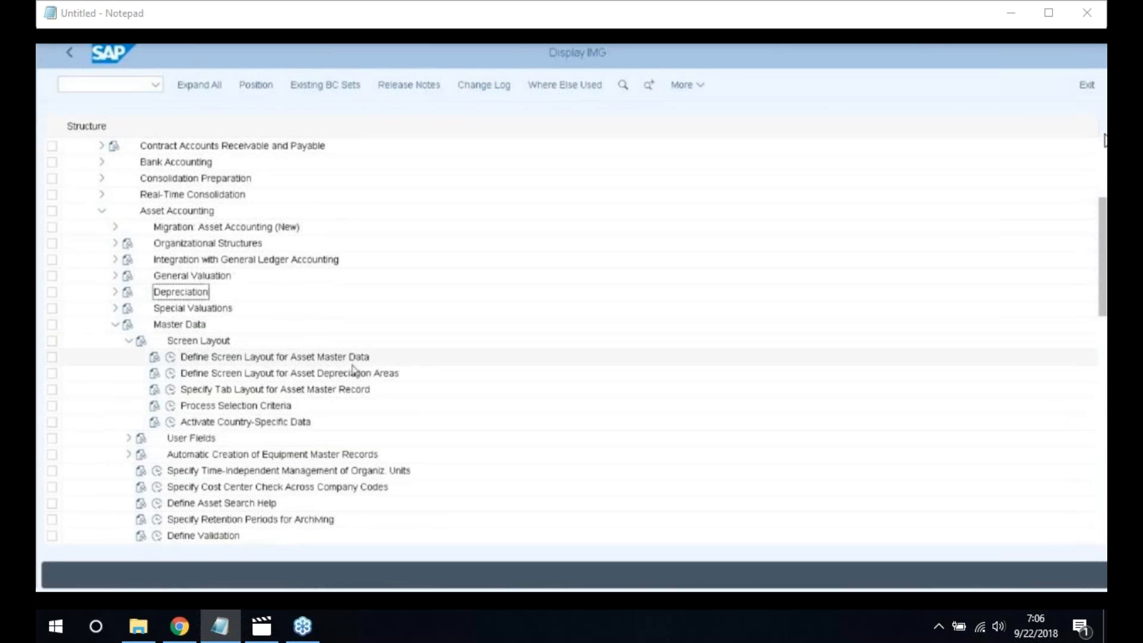
pyautogui.click(171, 357)
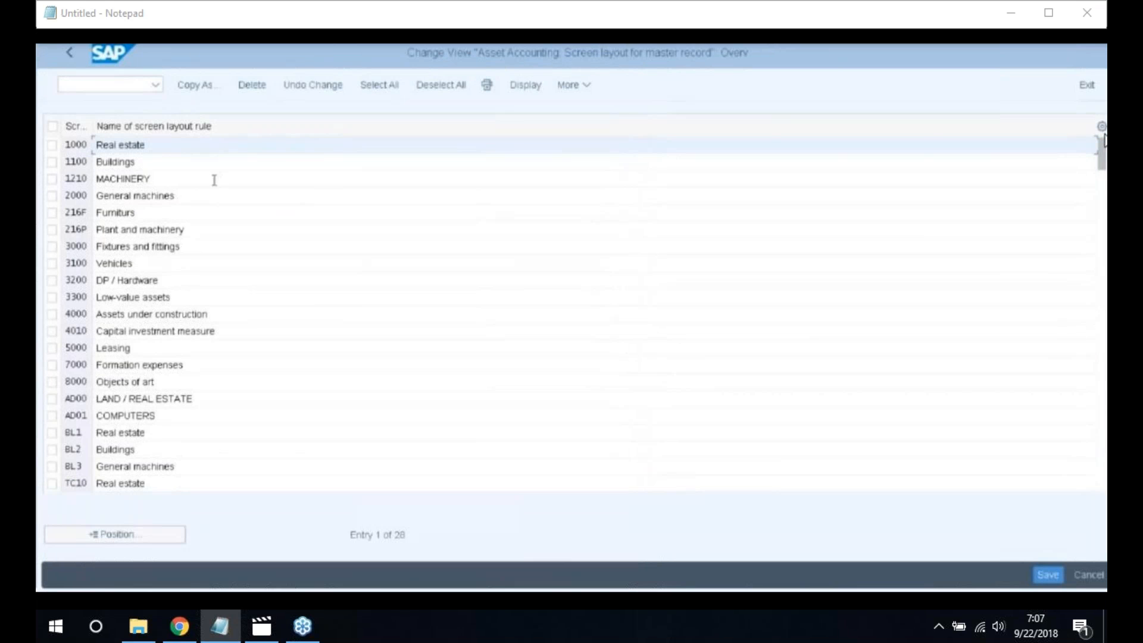
# Copy the Real estate layout rule 1000 as new rule 2200 named Vehicles
pyautogui.click(53, 145)
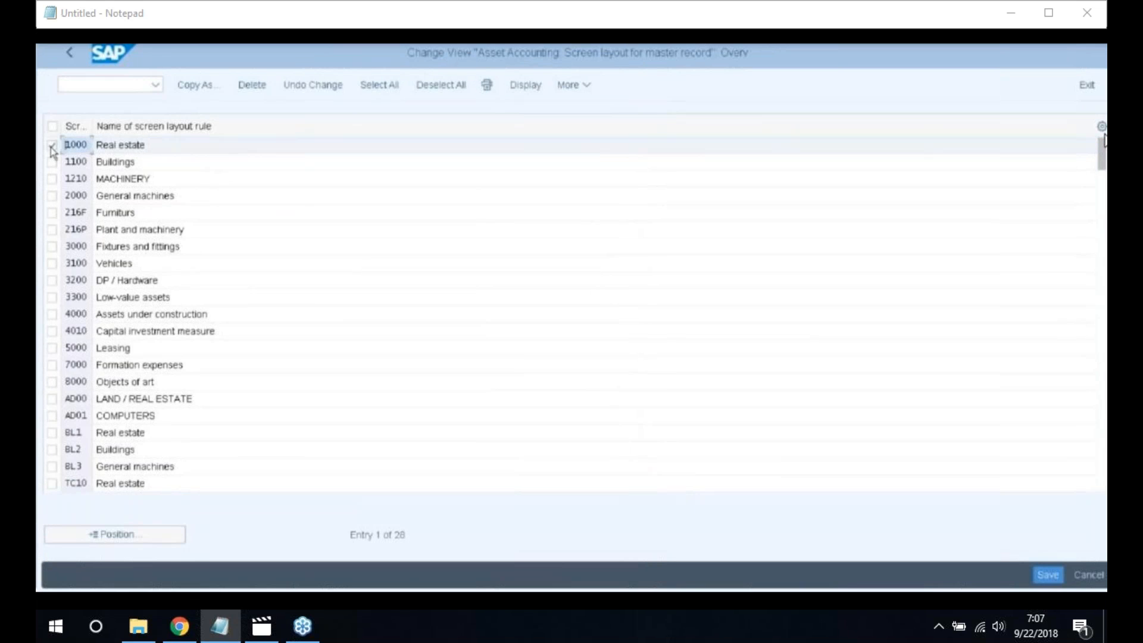
pyautogui.click(188, 88)
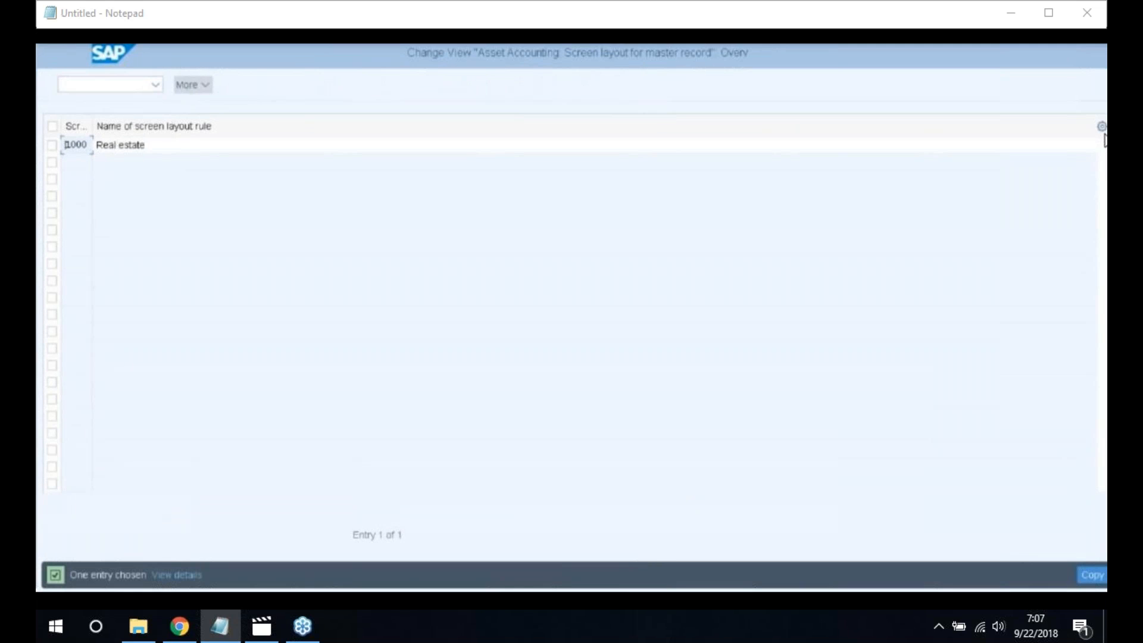
pyautogui.press('BackSpace')
pyautogui.press('BackSpace')
pyautogui.press('BackSpace')
pyautogui.press('BackSpace')
pyautogui.write('2200')
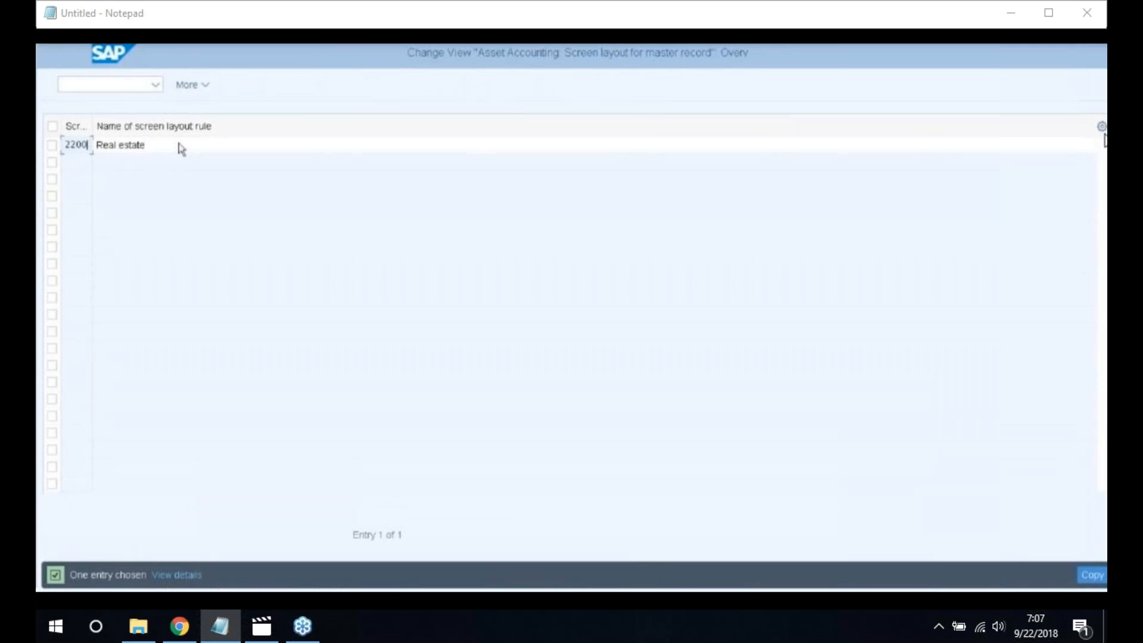
pyautogui.click(182, 149)
pyautogui.press('BackSpace')
pyautogui.press('BackSpace')
pyautogui.press('BackSpace')
pyautogui.press('BackSpace')
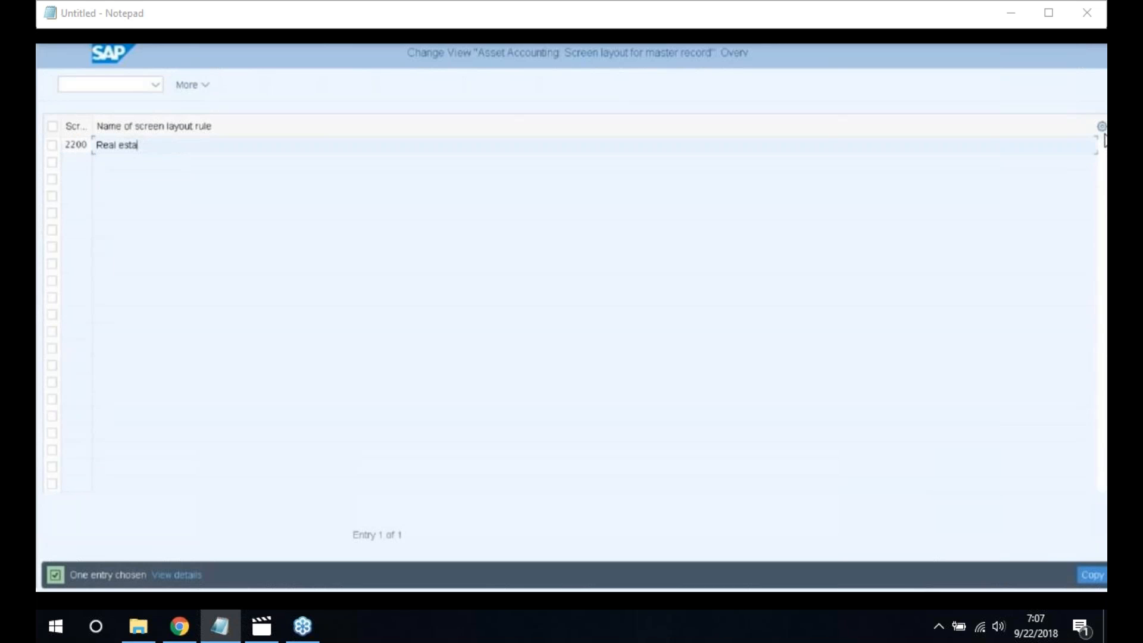
pyautogui.press('BackSpace')
pyautogui.press('BackSpace')
pyautogui.press('BackSpace')
pyautogui.press('BackSpace')
pyautogui.press('BackSpace')
pyautogui.press('BackSpace')
pyautogui.press('BackSpace')
pyautogui.write('Vehicles')
pyautogui.click(1093, 579)
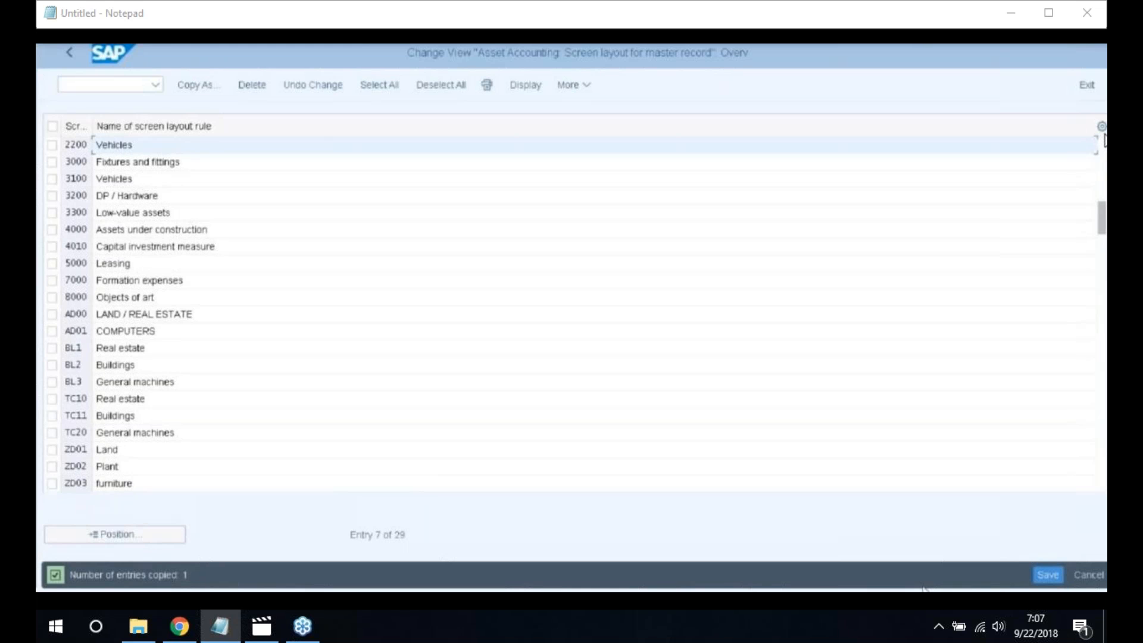
# Save rule 2200 under the customizing request and go back
pyautogui.click(1047, 575)
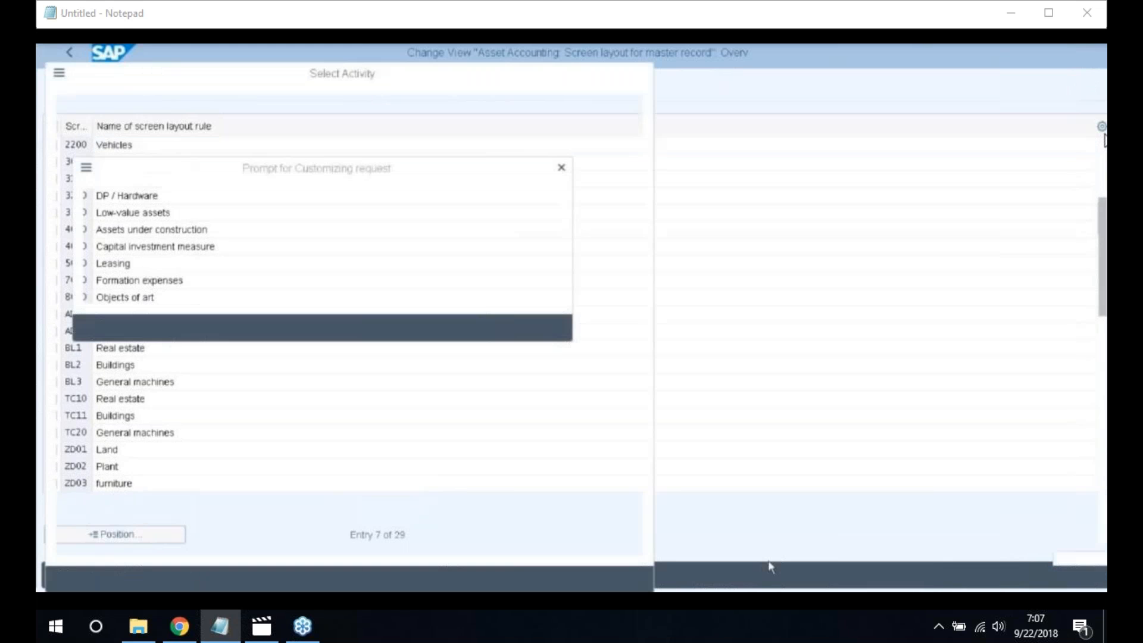
pyautogui.click(337, 337)
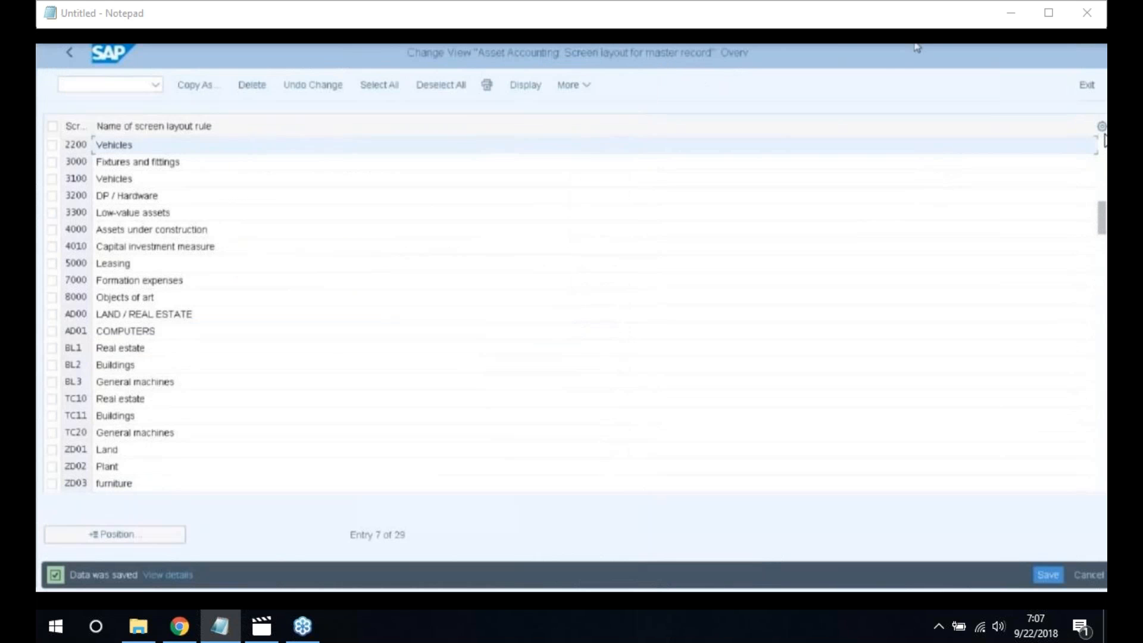
pyautogui.click(68, 56)
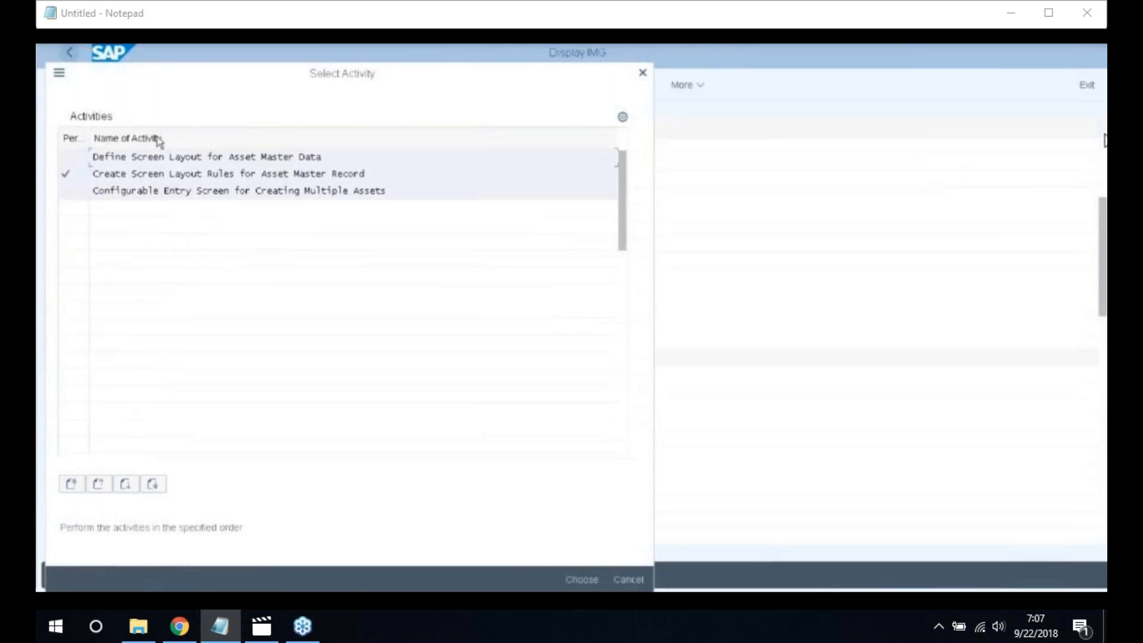
# Open the field group rules of the Time-dependent data group in layout rule 2200 Vehicles
pyautogui.doubleClick(252, 158)
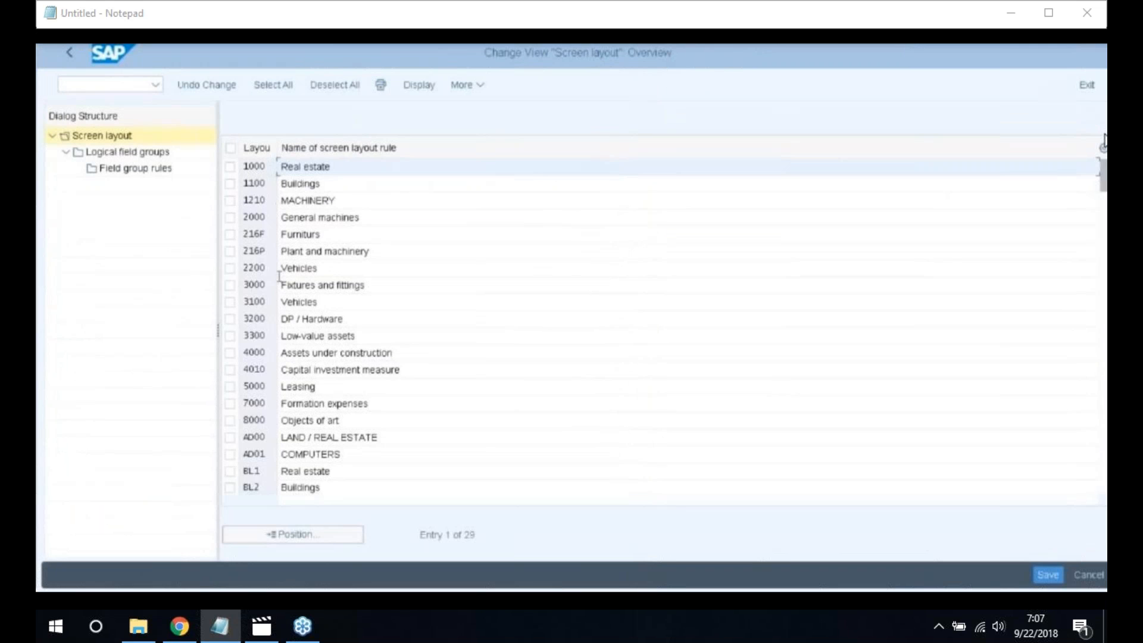
pyautogui.click(231, 269)
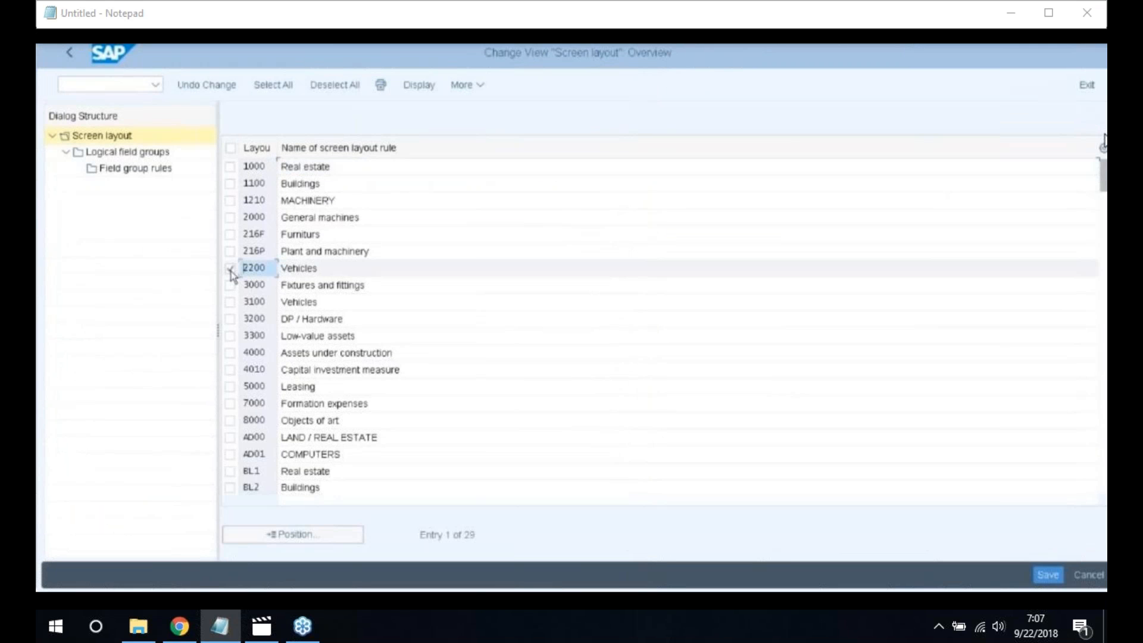
pyautogui.doubleClick(111, 152)
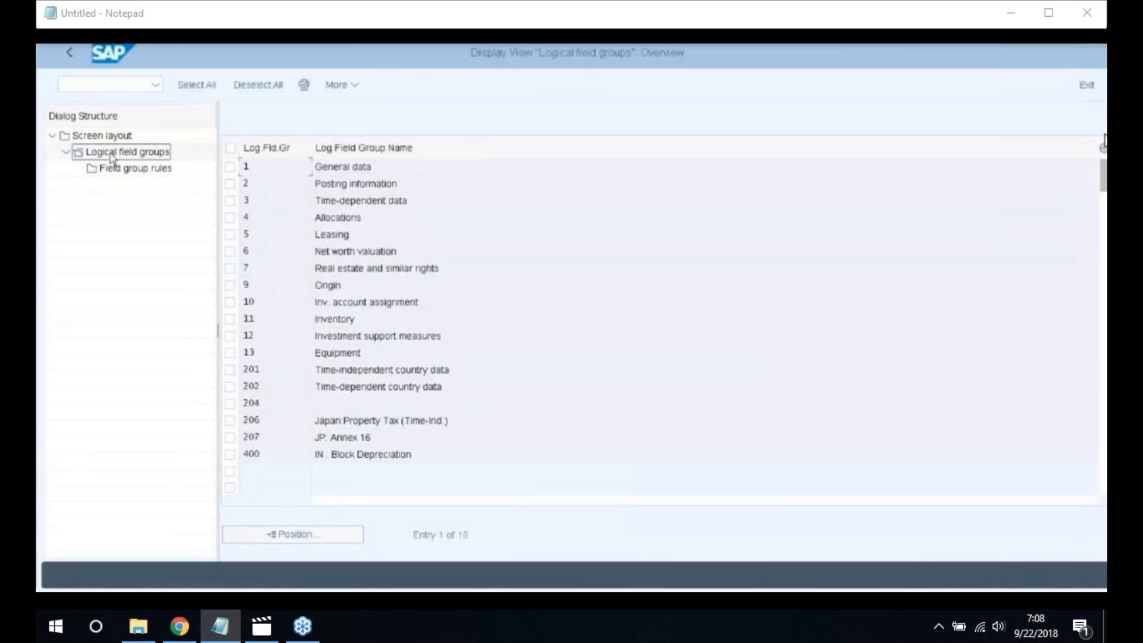
pyautogui.click(230, 202)
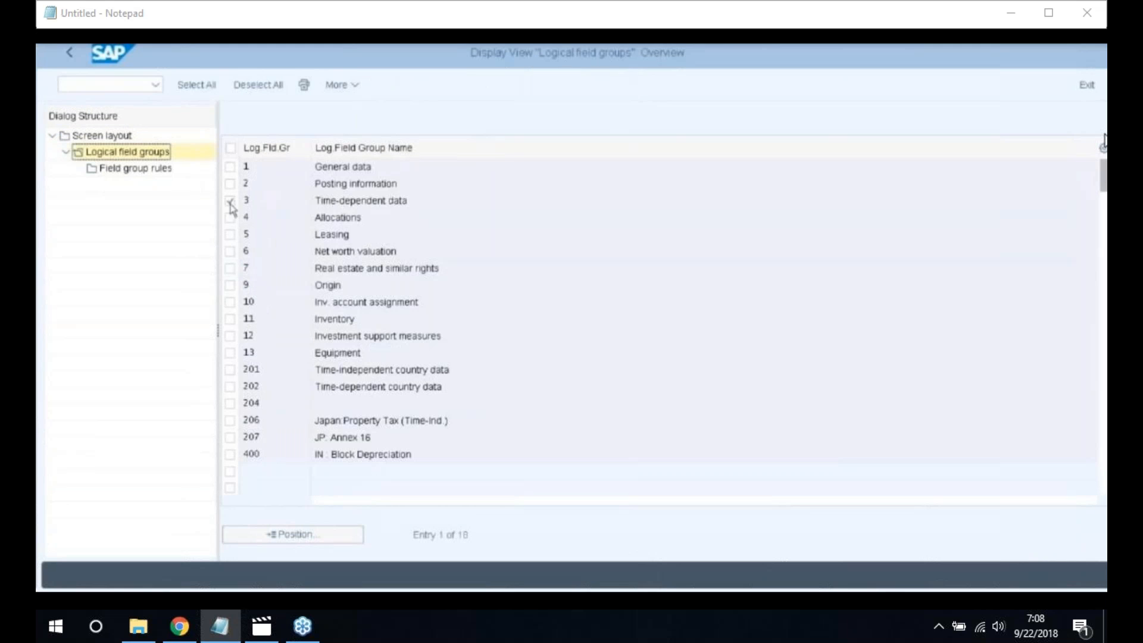
pyautogui.doubleClick(130, 171)
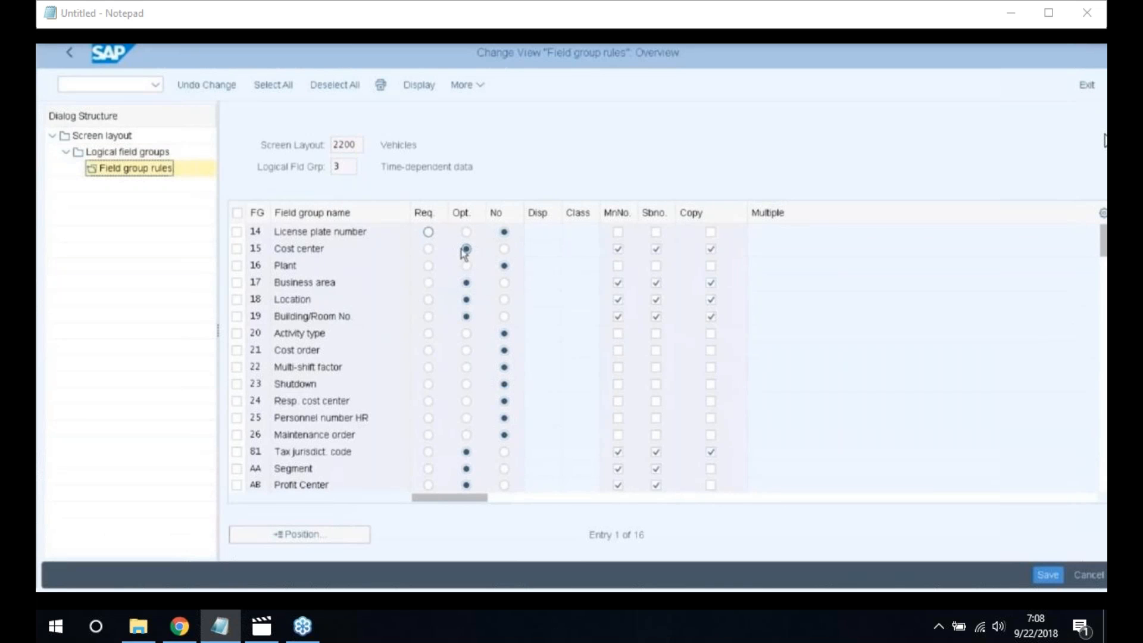
# Set Business area to Req., save under the customizing request, and go back
pyautogui.click(428, 284)
pyautogui.click(1045, 575)
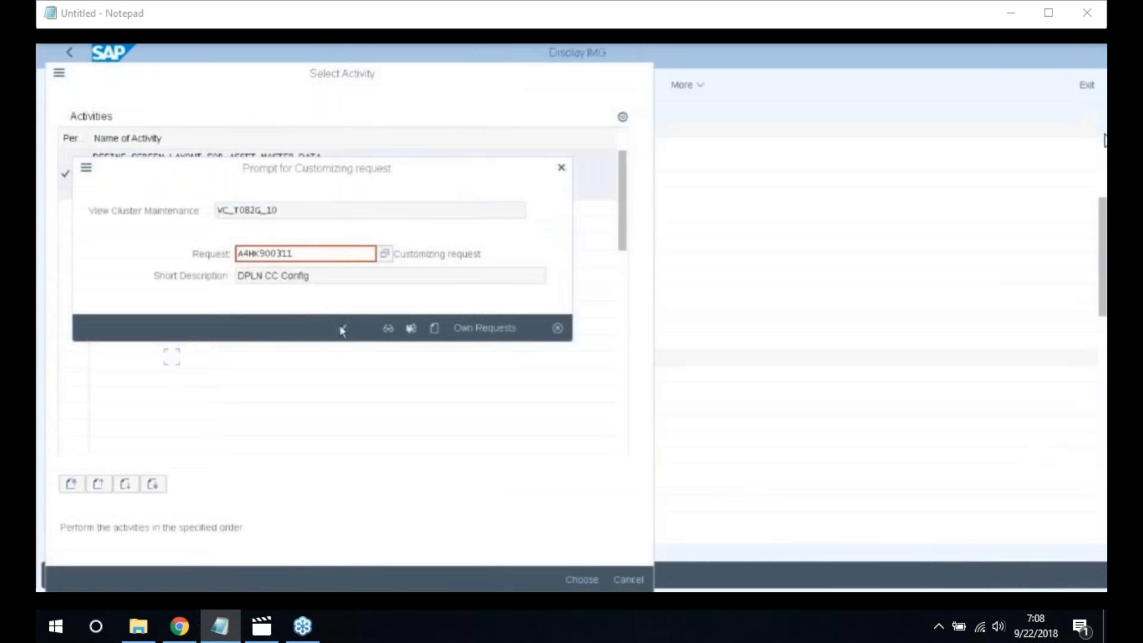
pyautogui.click(342, 329)
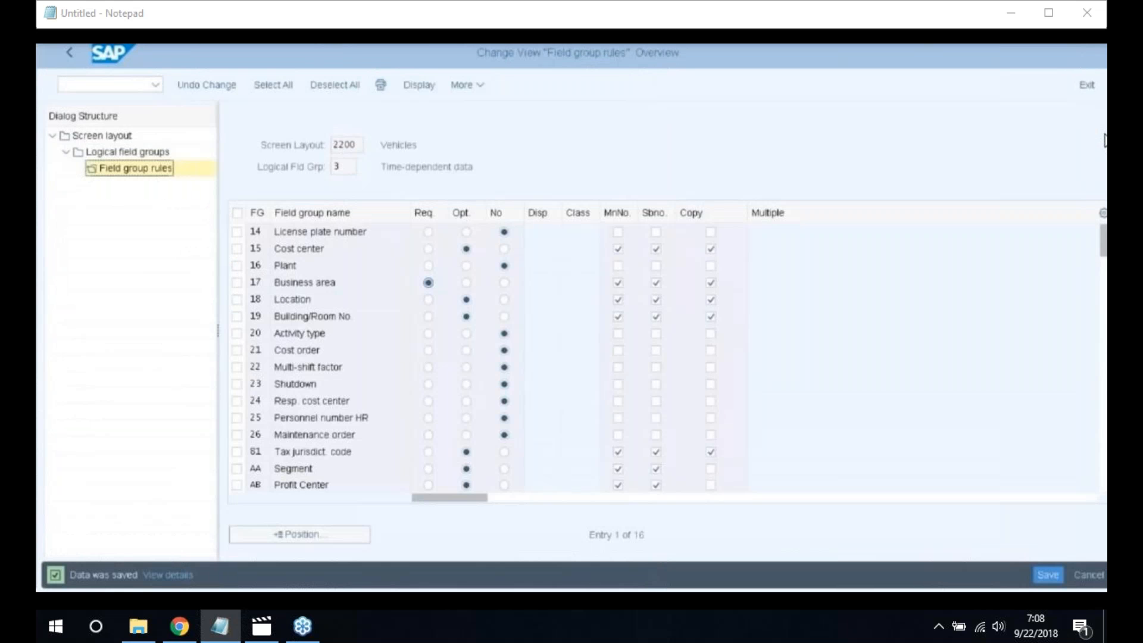
pyautogui.click(71, 54)
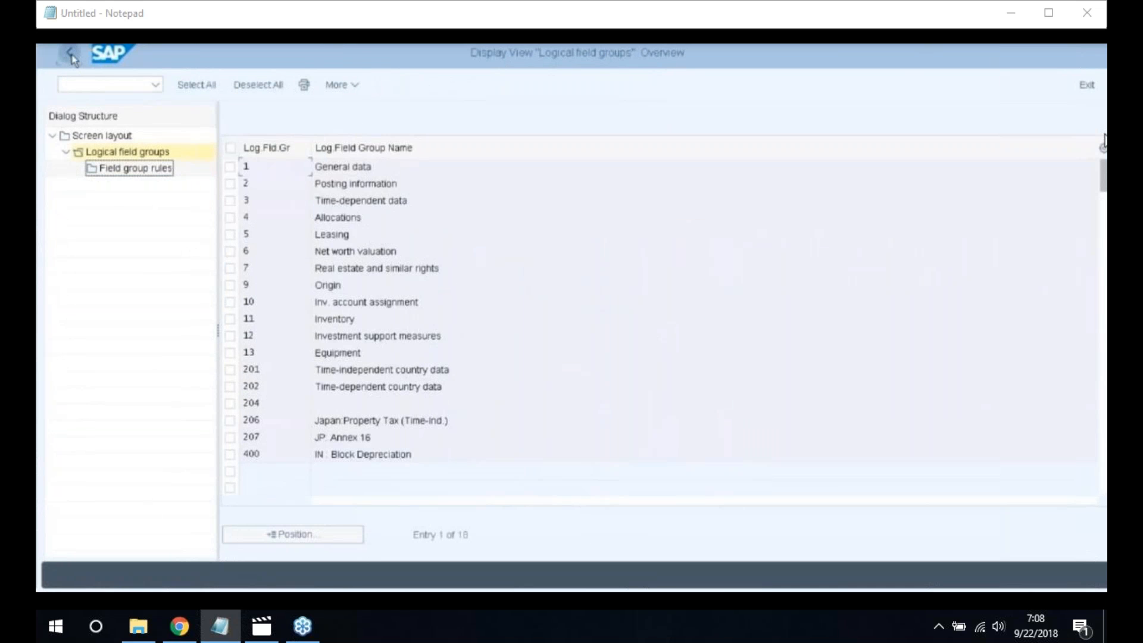
# Return to the IMG and run Define Screen Layout for Asset Depreciation Areas
pyautogui.click(72, 55)
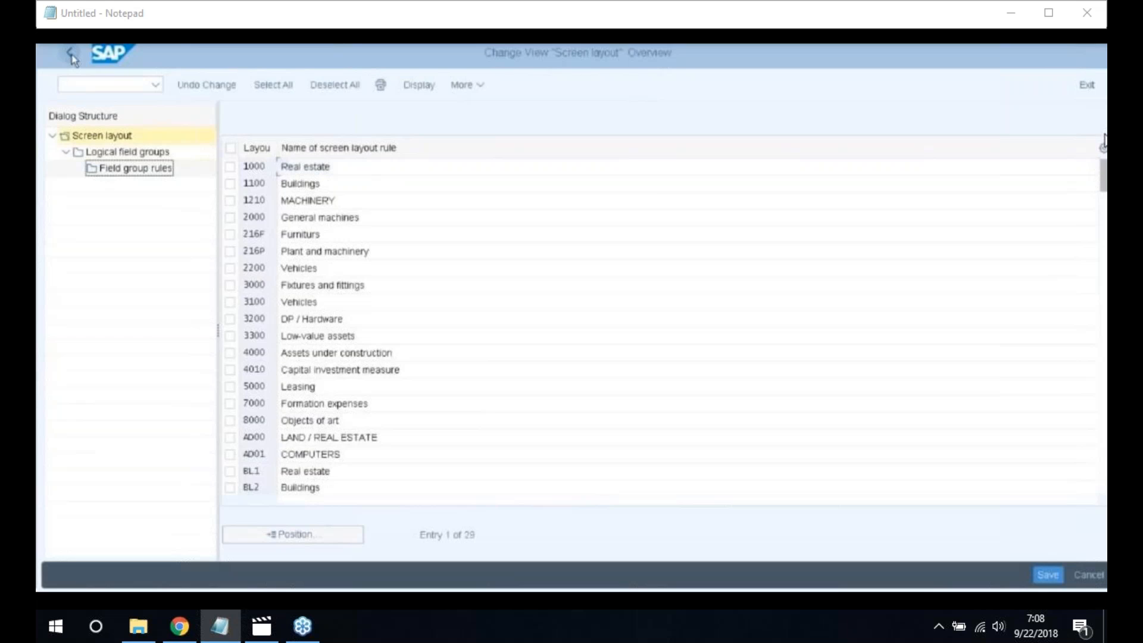
pyautogui.click(72, 55)
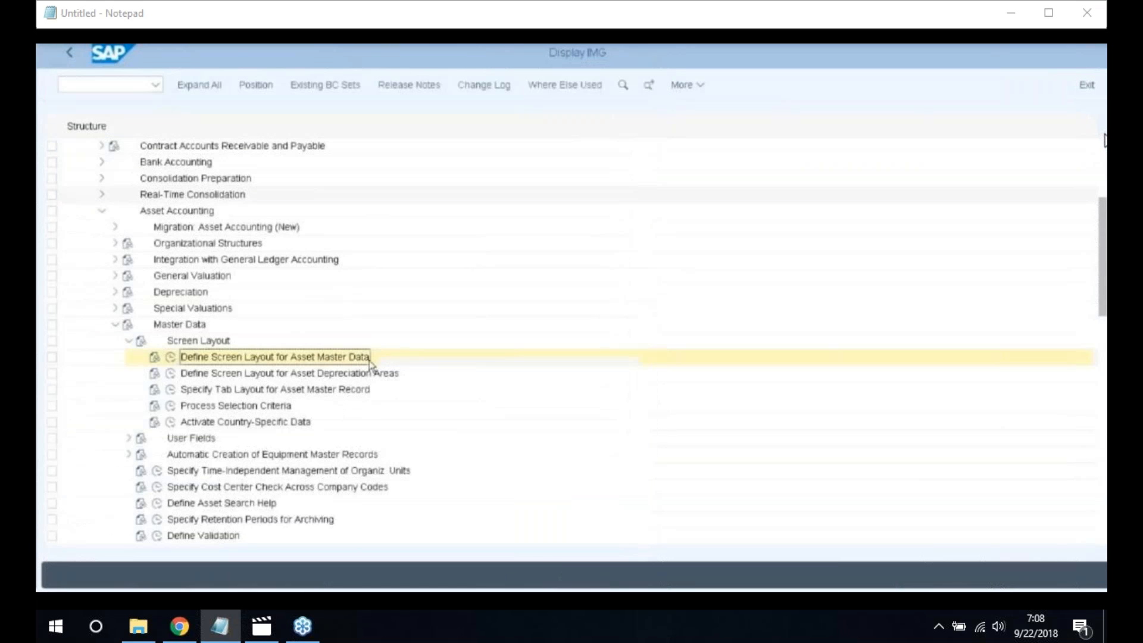
pyautogui.scroll(-1, 434, 355)
pyautogui.scroll(-3, 434, 355)
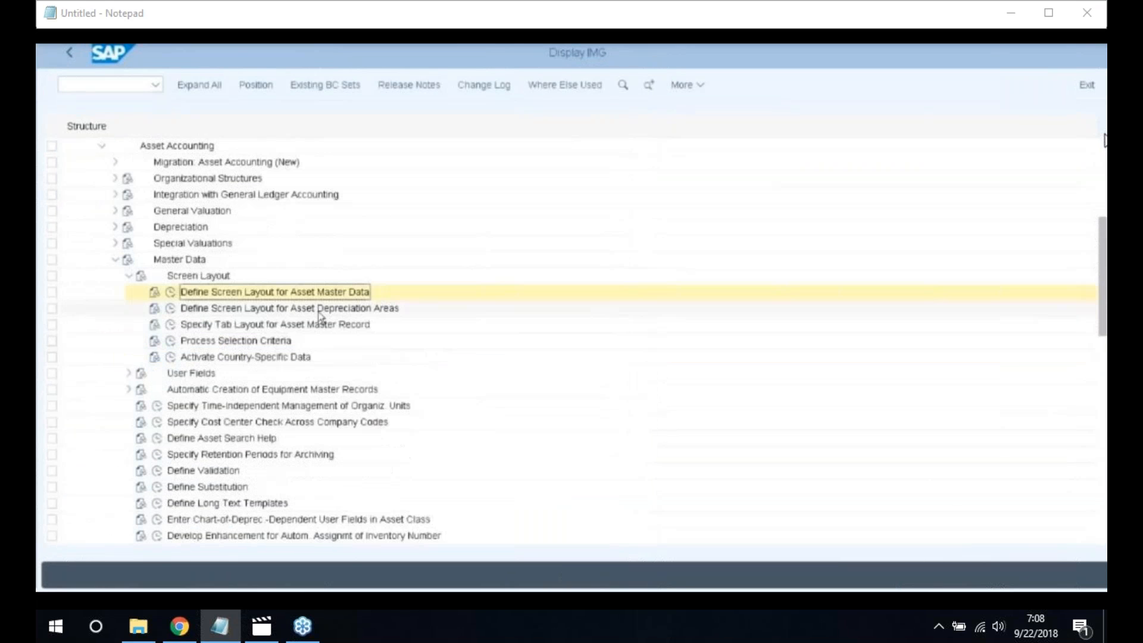
pyautogui.doubleClick(394, 308)
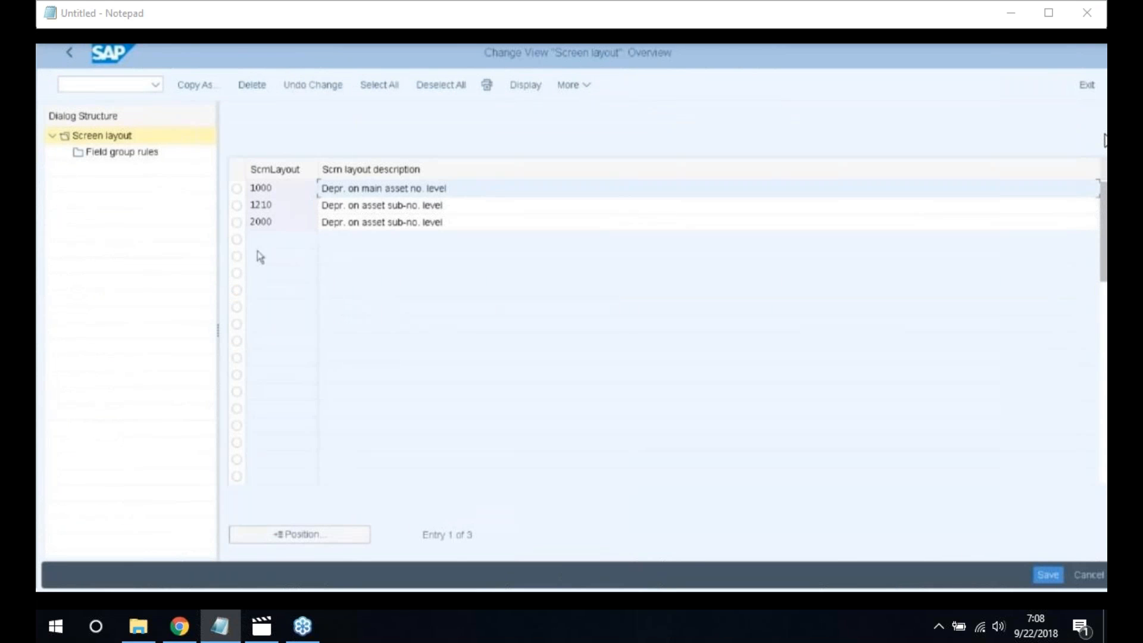
# Copy screen layout 2000 as new layout 2200, including all 18 dependent entries
pyautogui.click(237, 223)
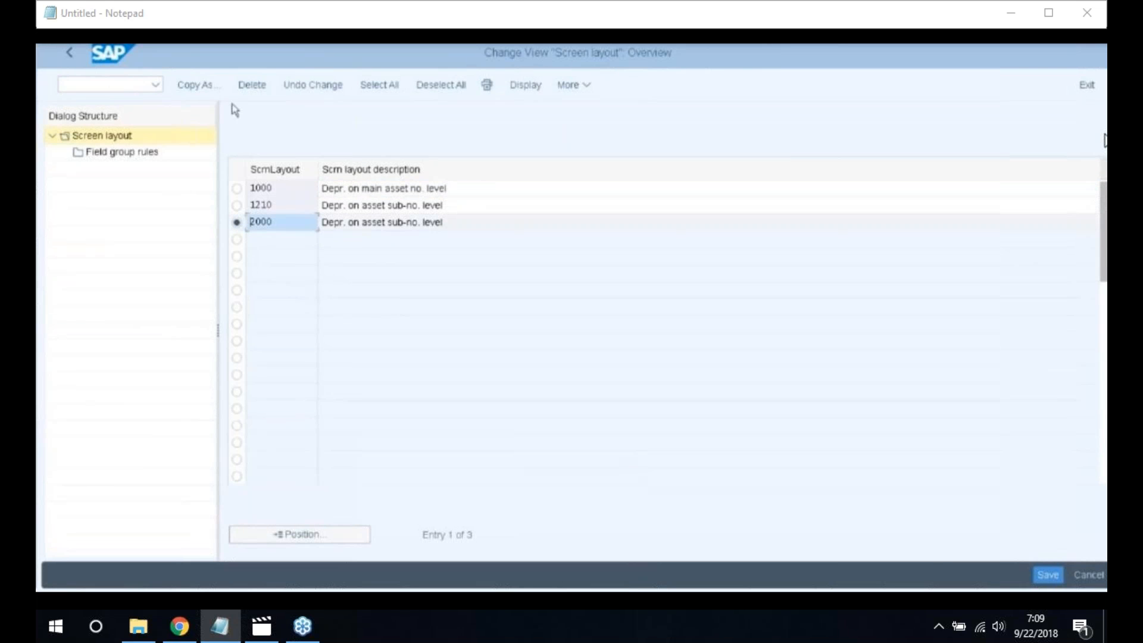
pyautogui.click(202, 88)
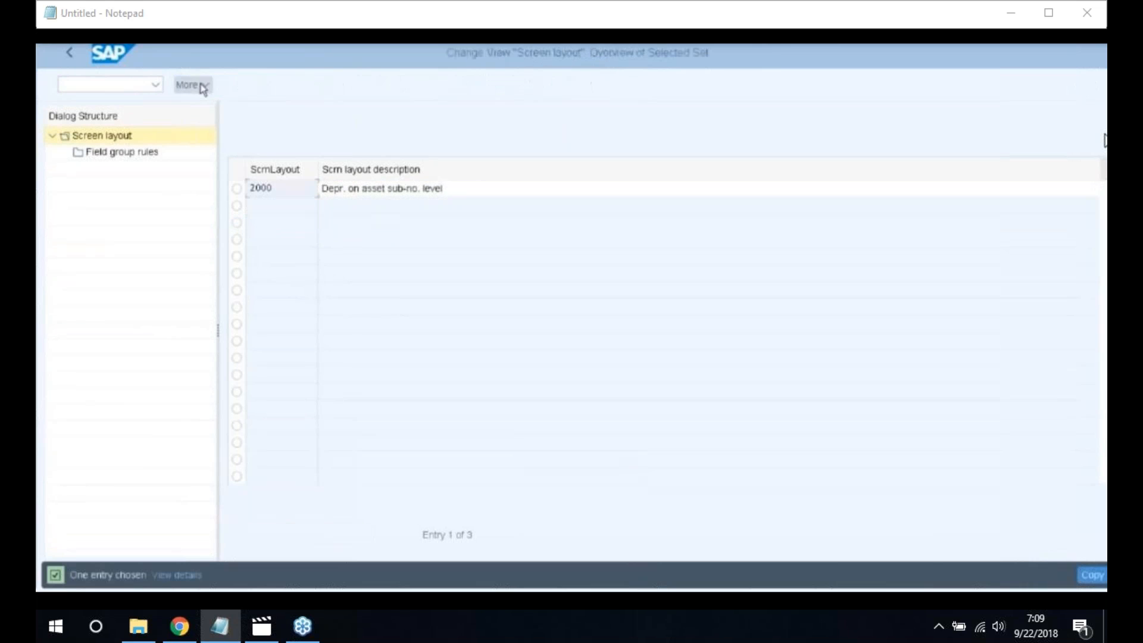
pyautogui.press('BackSpace')
pyautogui.press('BackSpace')
pyautogui.press('BackSpace')
pyautogui.write('22')
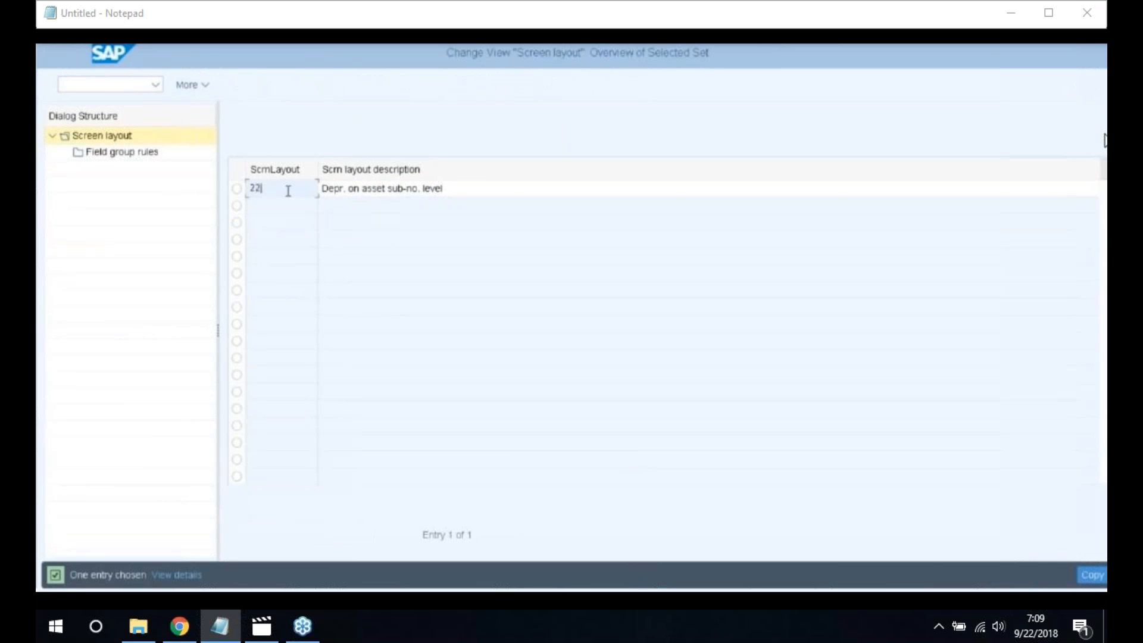
pyautogui.write('00')
pyautogui.click(1097, 587)
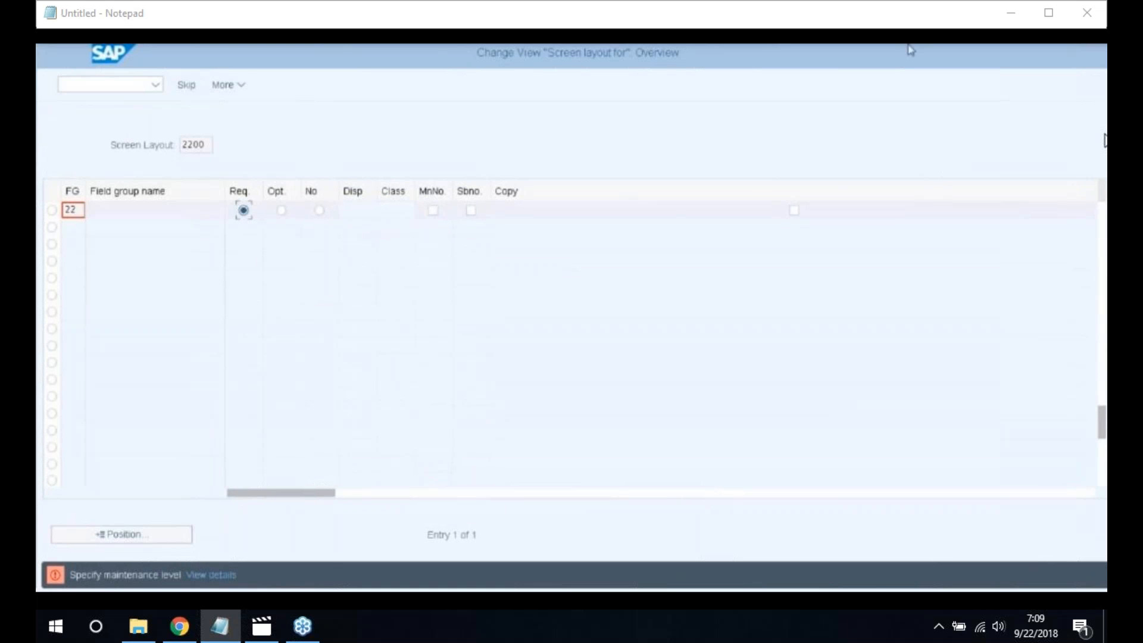
pyautogui.click(232, 87)
pyautogui.click(262, 108)
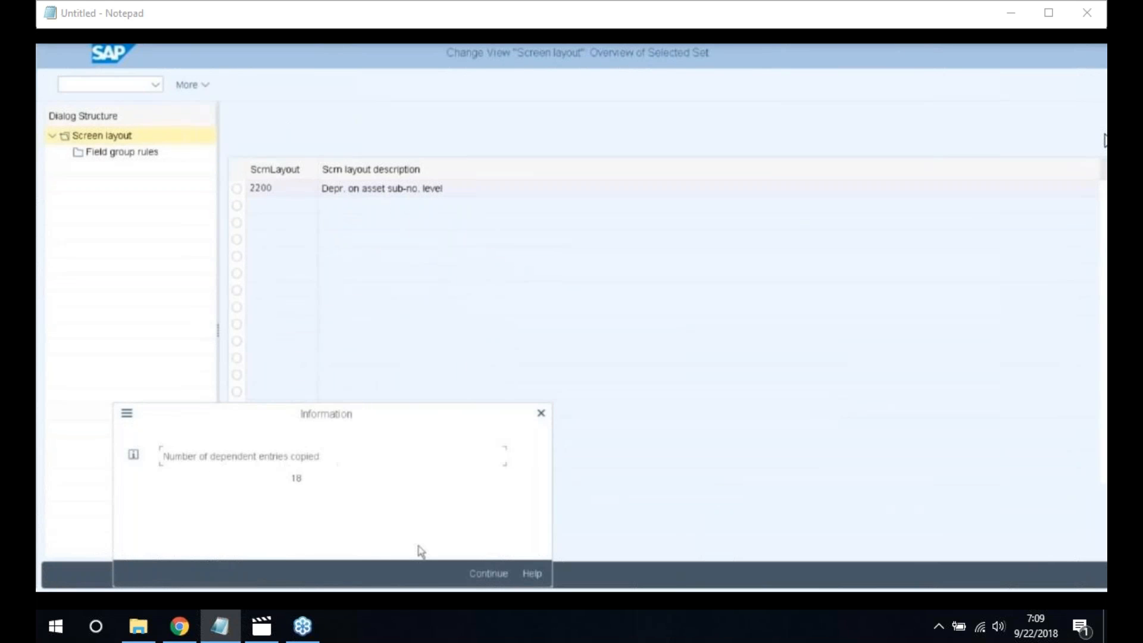
pyautogui.click(476, 575)
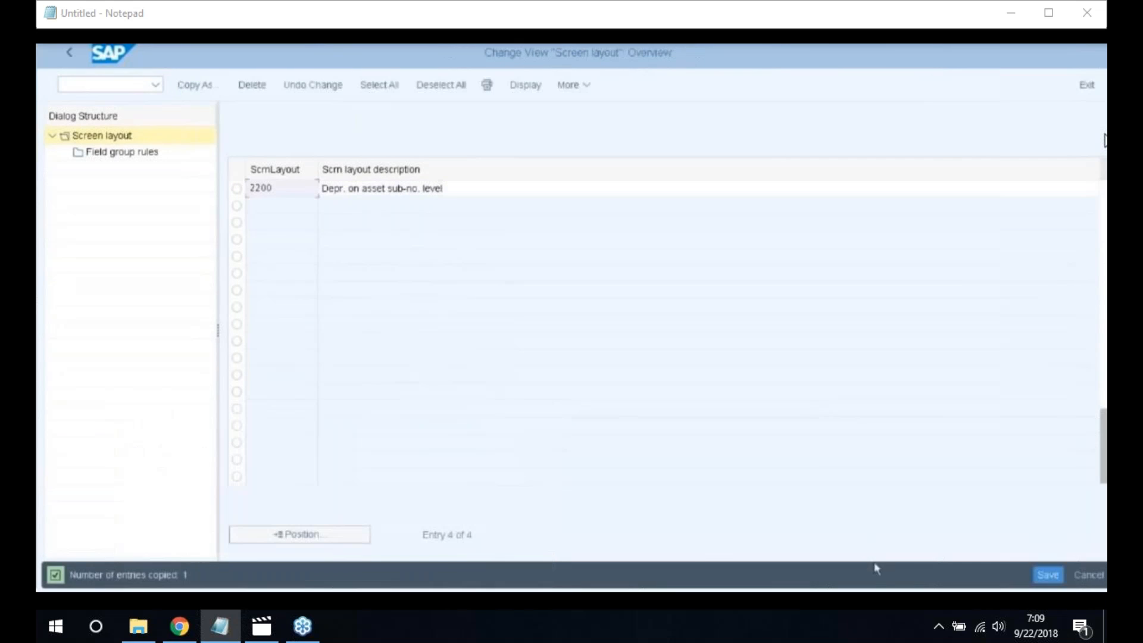
# Save layout 2200 under the customizing request and return to the IMG tree
pyautogui.click(1047, 575)
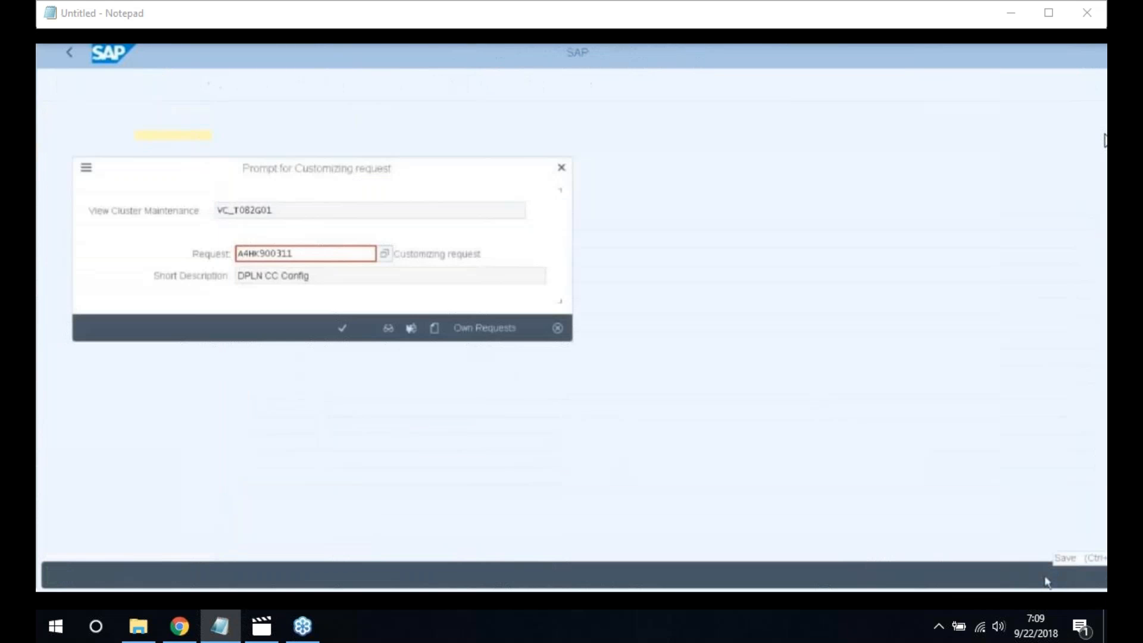
pyautogui.click(343, 328)
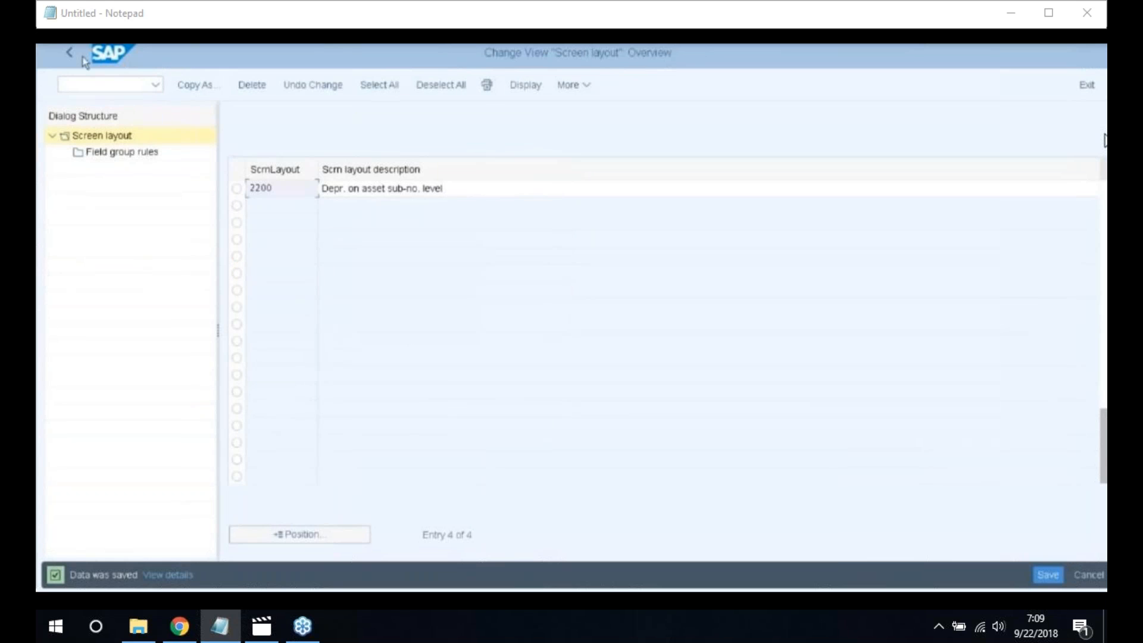
pyautogui.click(66, 55)
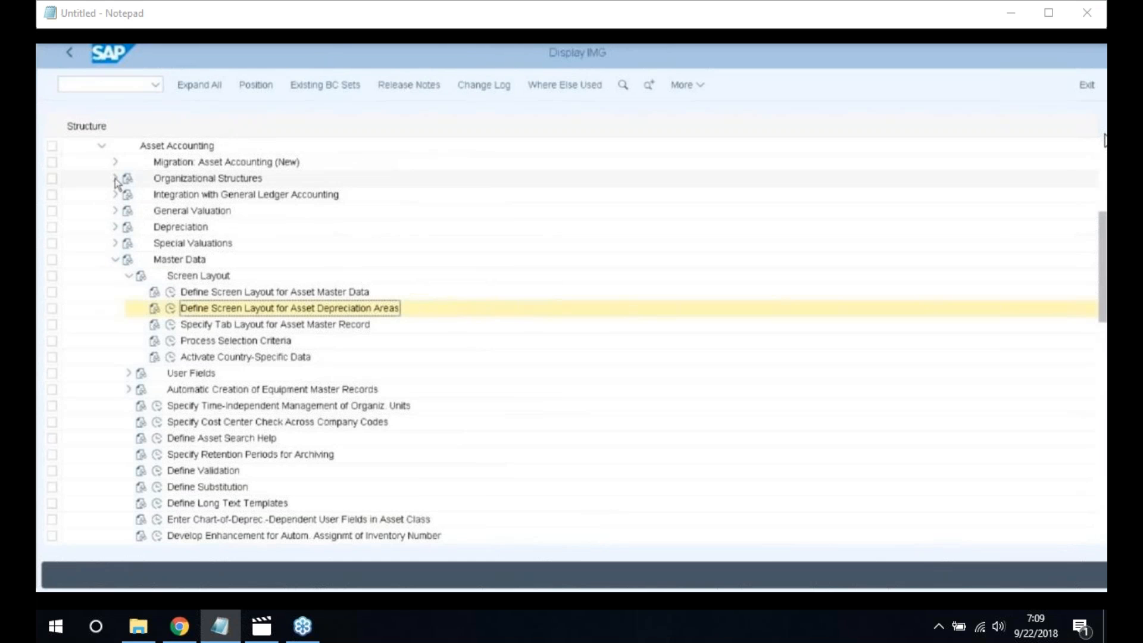
# Open Define Asset Classes under Organizational Structures > Asset Classes
pyautogui.click(115, 178)
pyautogui.click(129, 259)
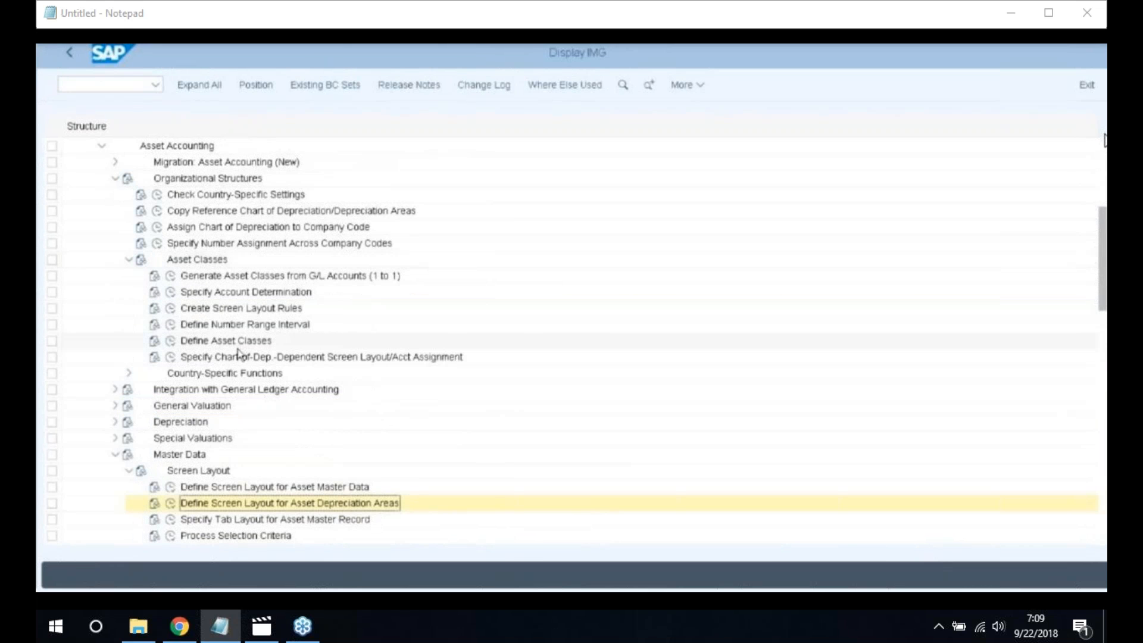
pyautogui.click(171, 342)
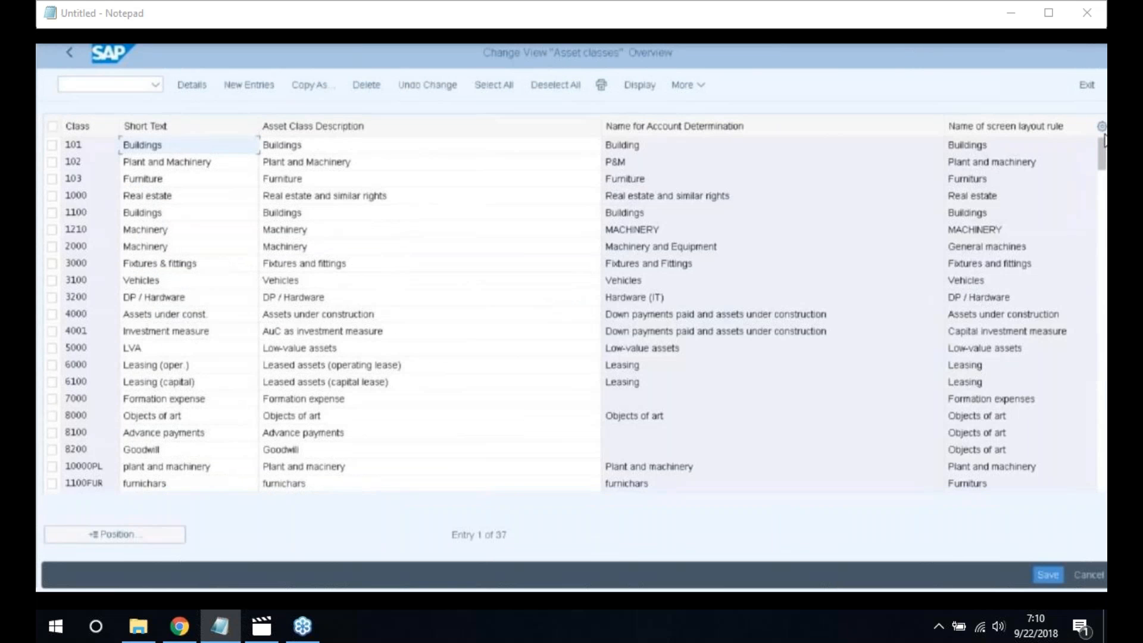
# Create asset class 2200 with description and short text Vehicles
pyautogui.click(249, 85)
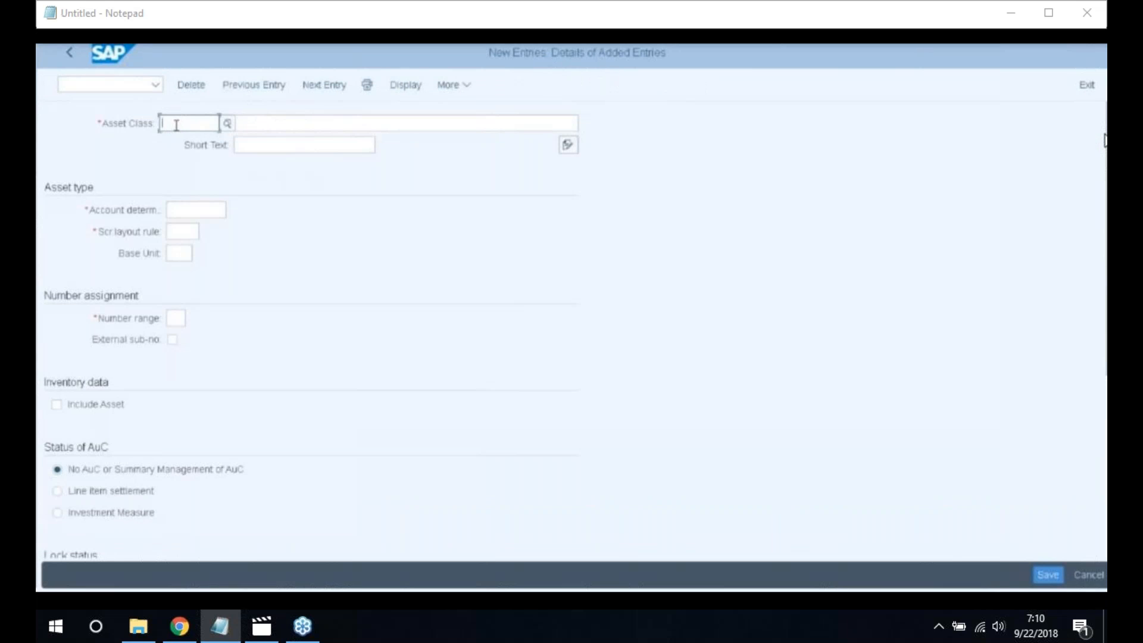
pyautogui.write('2200')
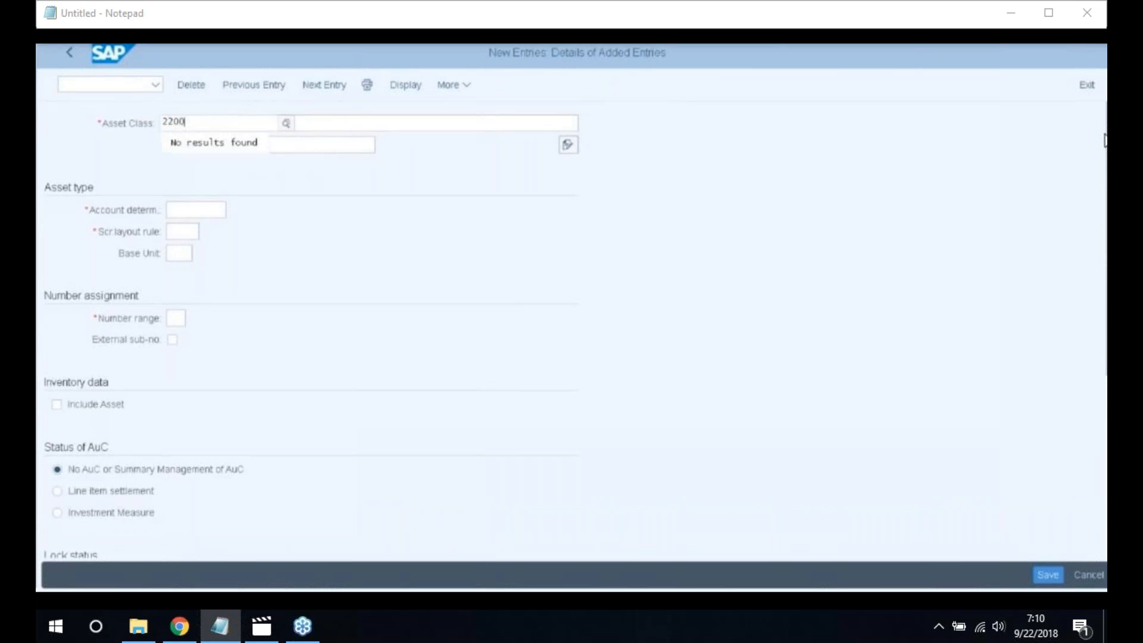
pyautogui.press('Tab')
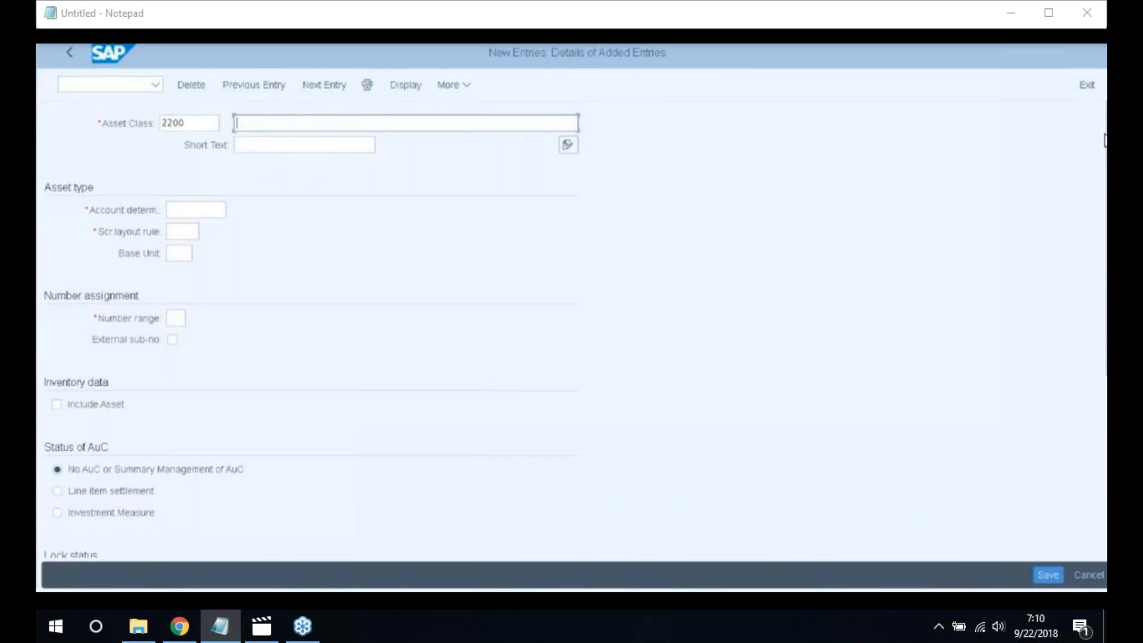
pyautogui.write('Ve')
pyautogui.write('nici')
pyautogui.write('es')
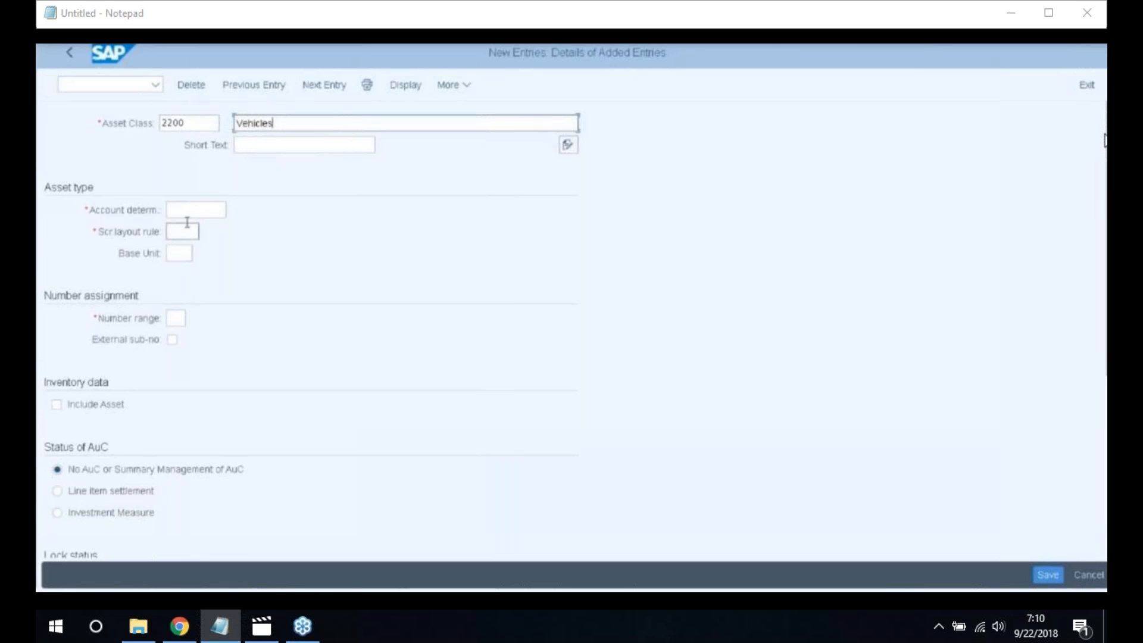
pyautogui.moveTo(276, 123); pyautogui.dragTo(159, 120)
pyautogui.hotkey('ctrl', 'c')
pyautogui.press('Tab')
pyautogui.hotkey('ctrl', 'v')
# Assign account determination 2200, screen layout rule 2200 and number range 20, and include the class in inventory
pyautogui.click(183, 214)
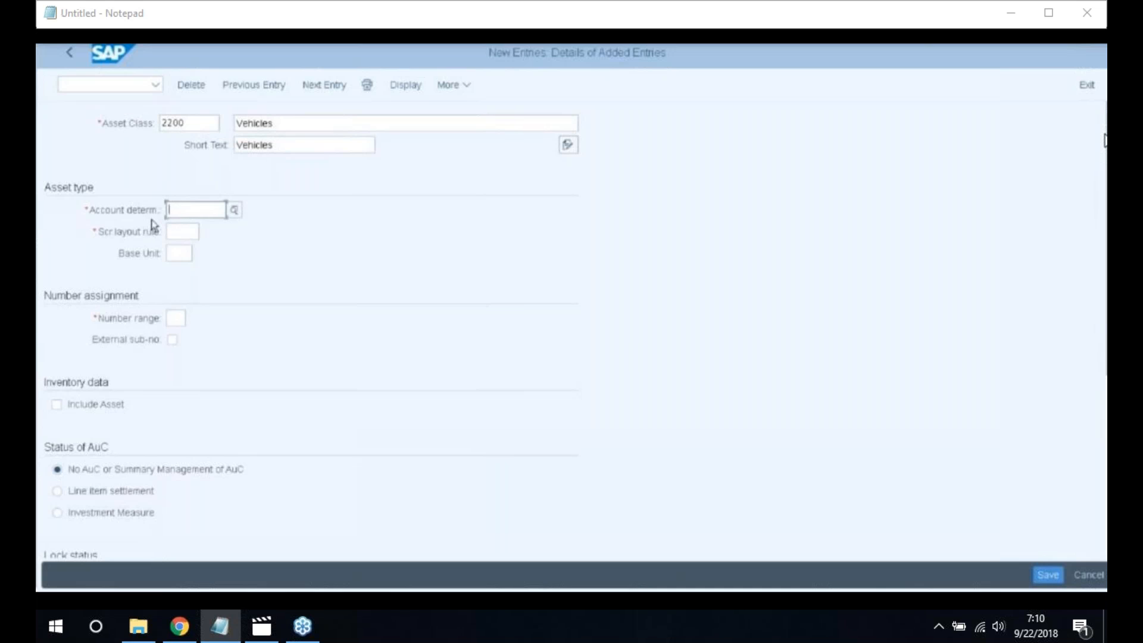
pyautogui.press('Return')
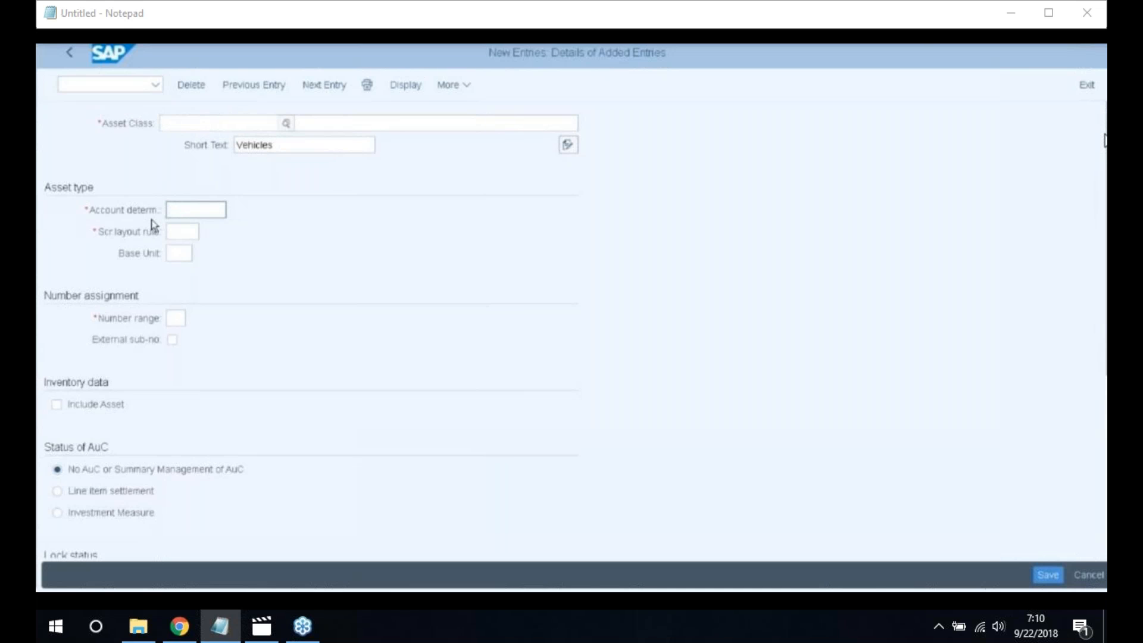
pyautogui.write('2200')
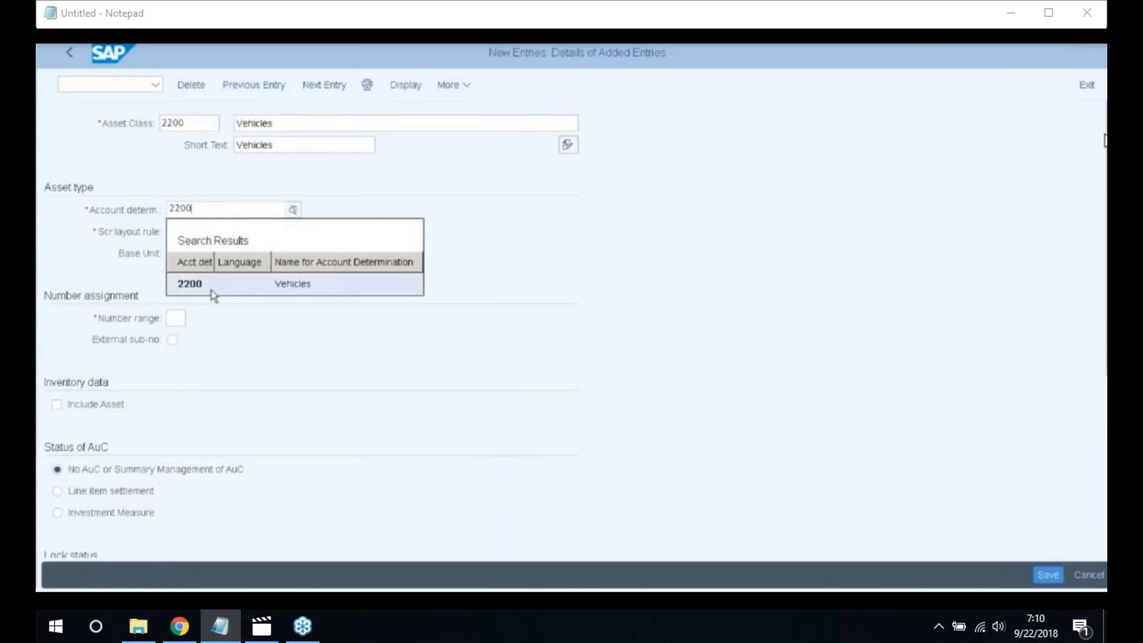
pyautogui.click(213, 283)
pyautogui.click(182, 231)
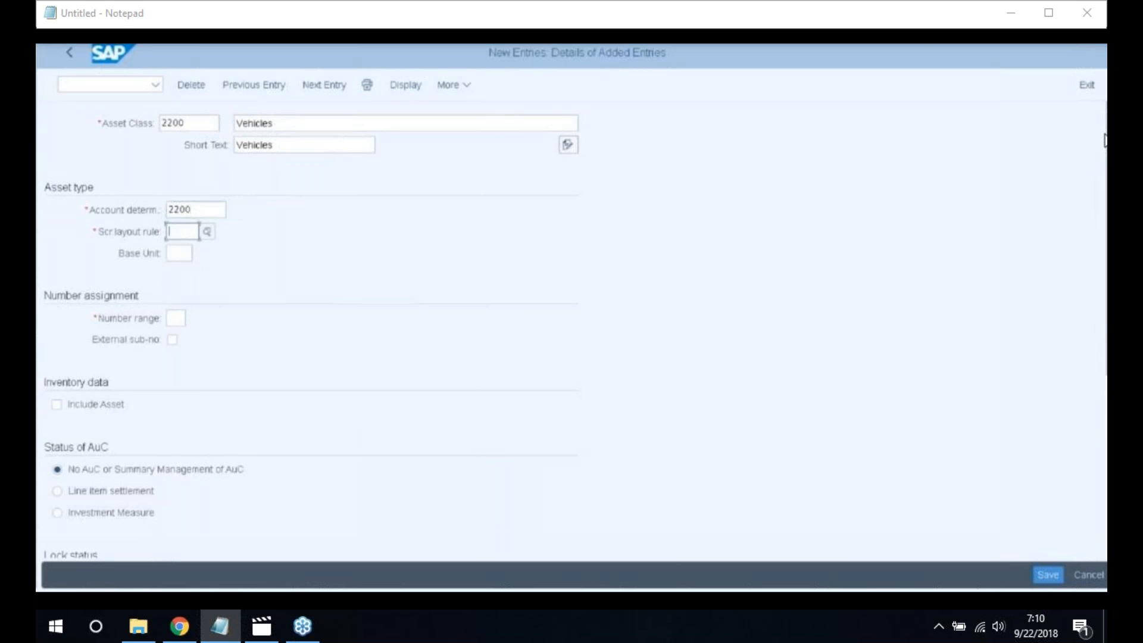
pyautogui.write('2200')
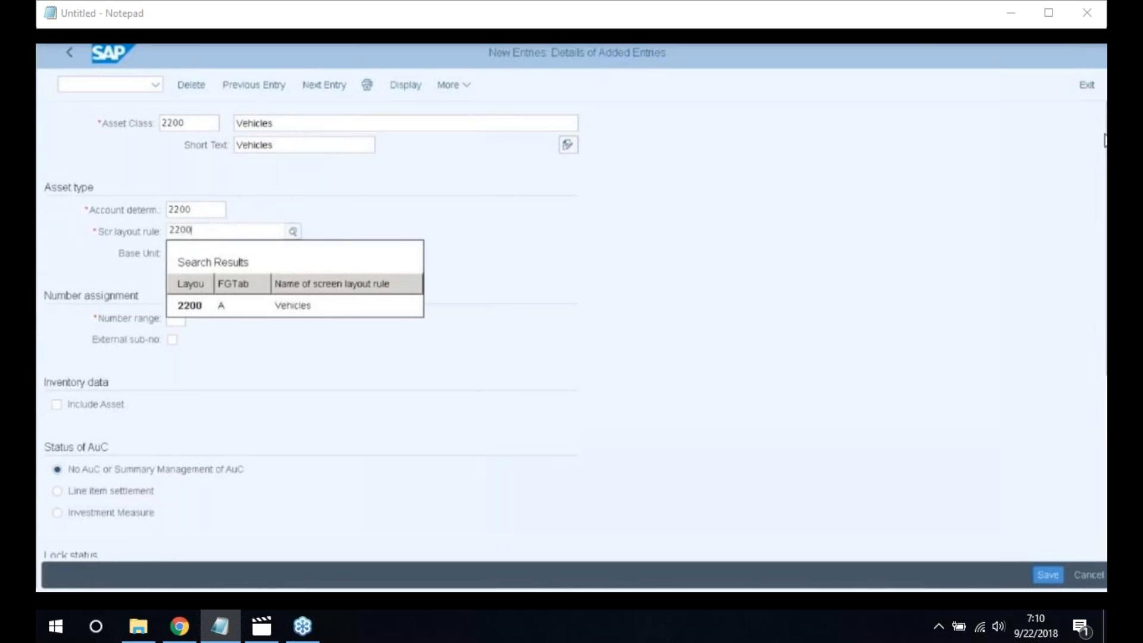
pyautogui.click(196, 306)
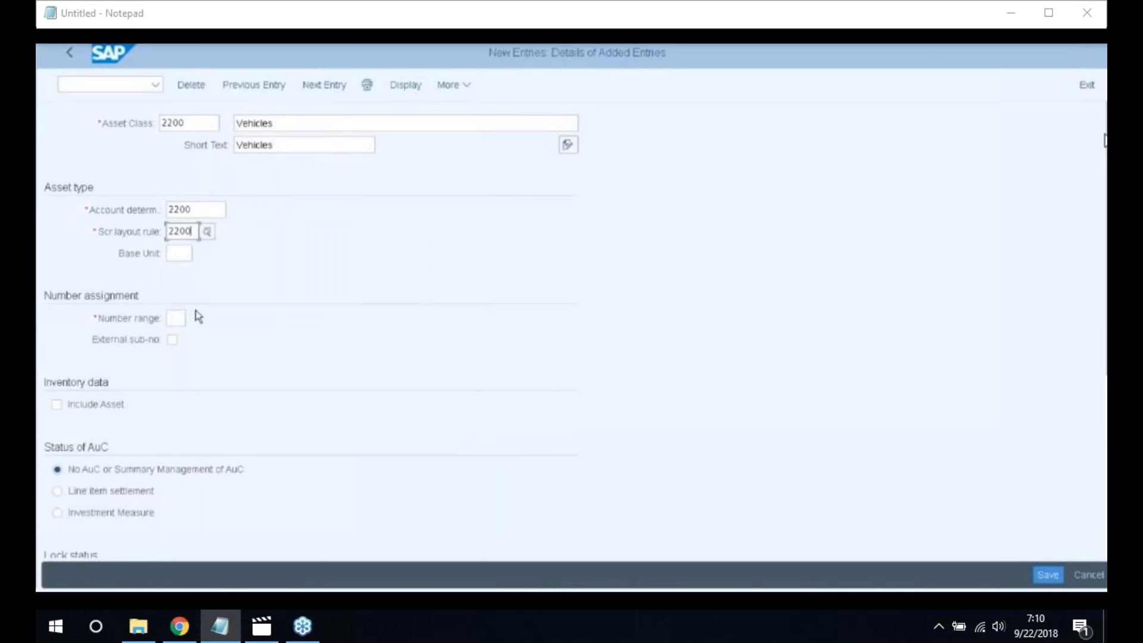
pyautogui.click(179, 318)
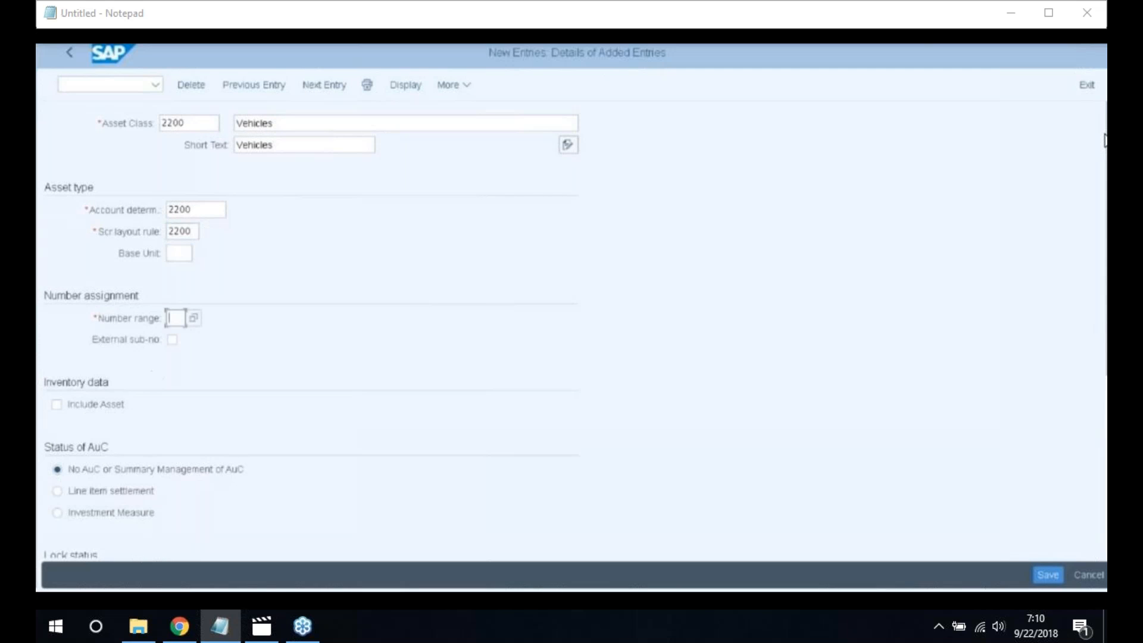
pyautogui.click(194, 319)
pyautogui.click(57, 404)
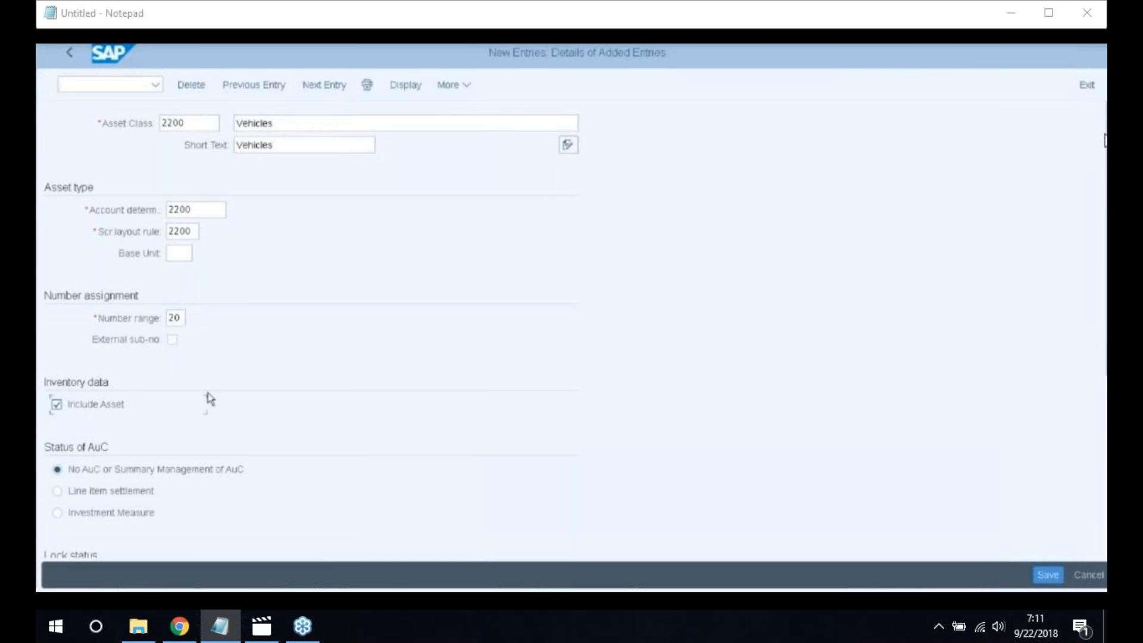
pyautogui.scroll(-1, 209, 399)
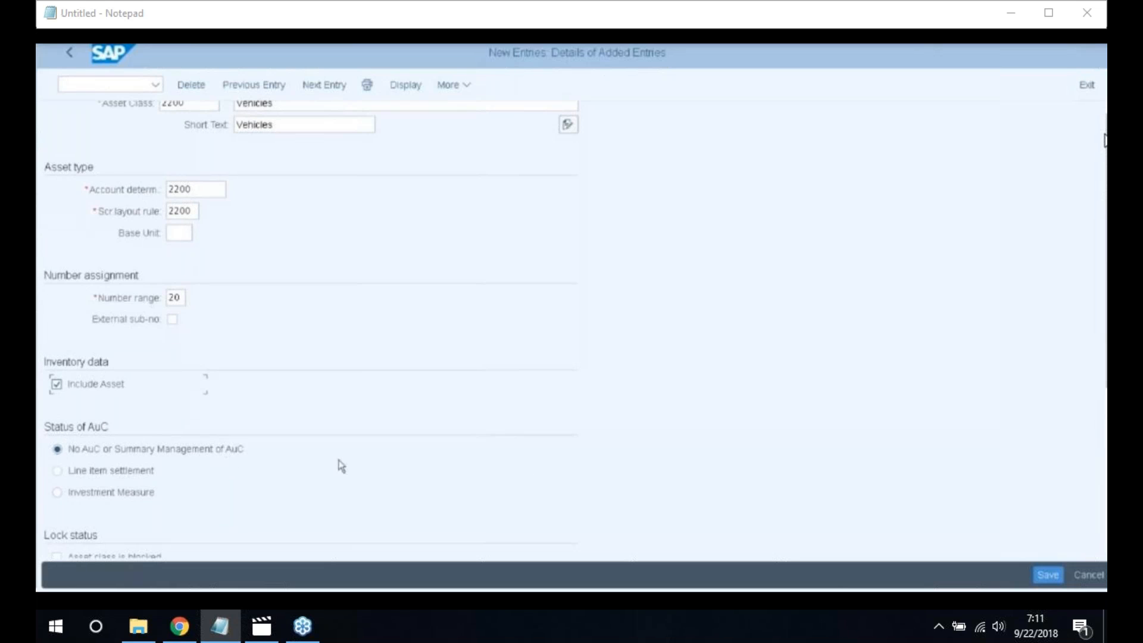
# Save asset class 2200 under the customizing request and return to the overview
pyautogui.click(1047, 575)
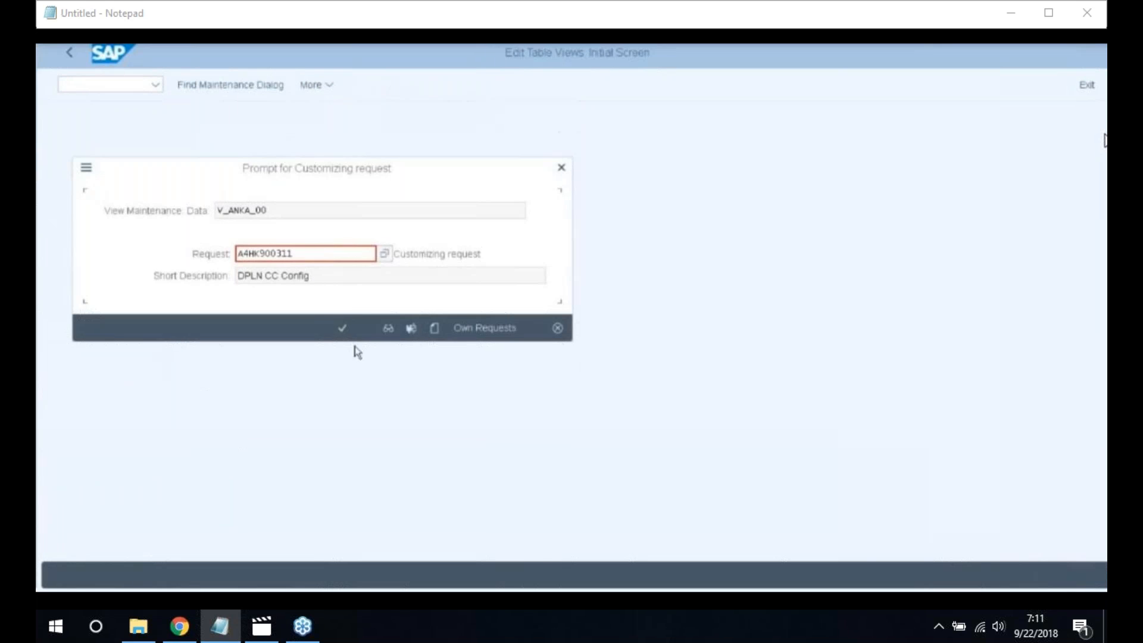
pyautogui.click(338, 330)
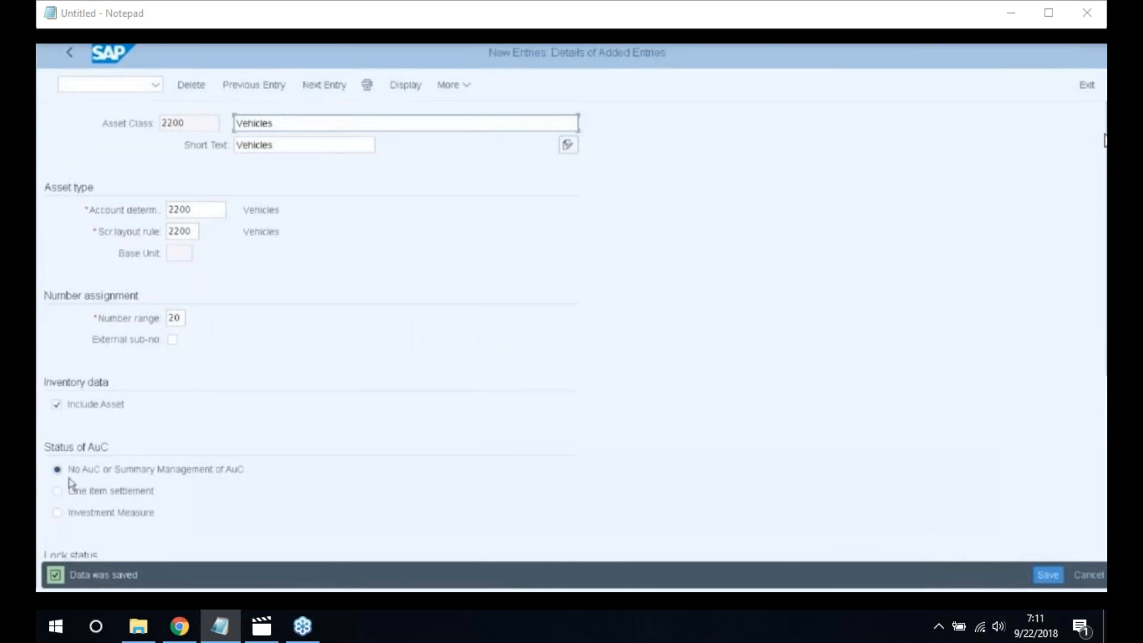
pyautogui.click(71, 55)
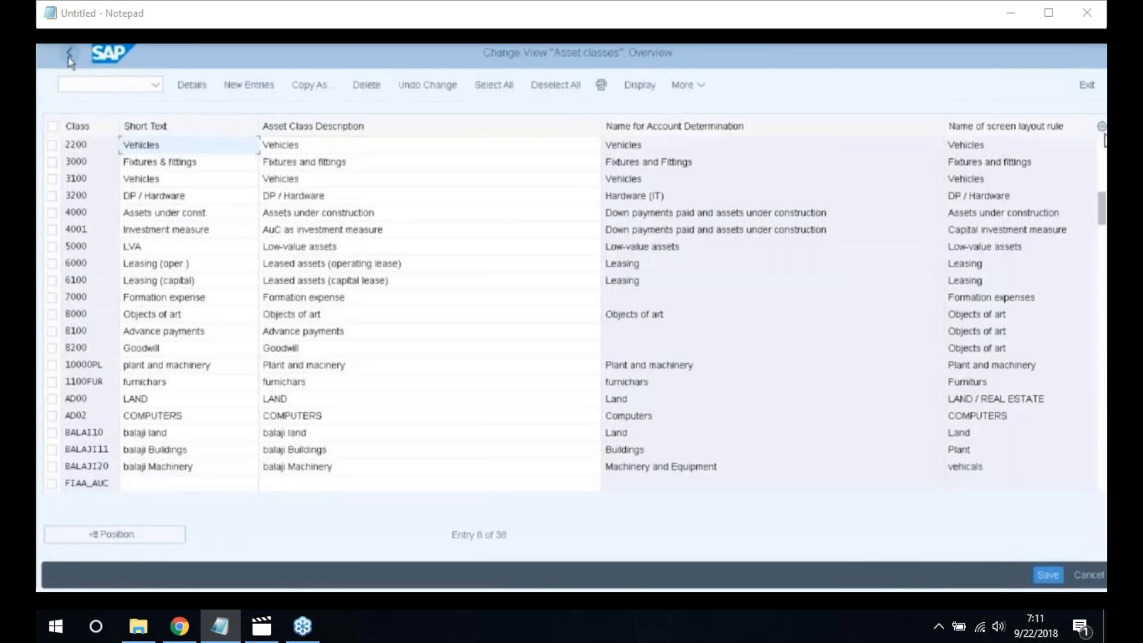
# Navigate Depreciation > Valuation Methods > Depreciation Key > Calculation Methods and open Define Base Methods
pyautogui.click(69, 56)
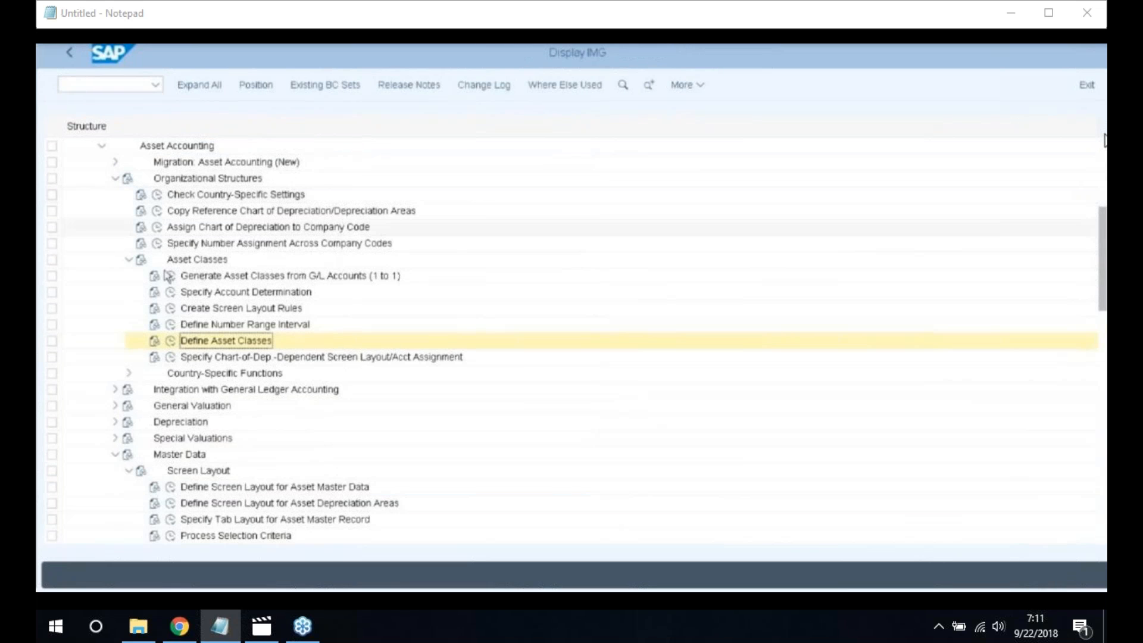
pyautogui.click(128, 260)
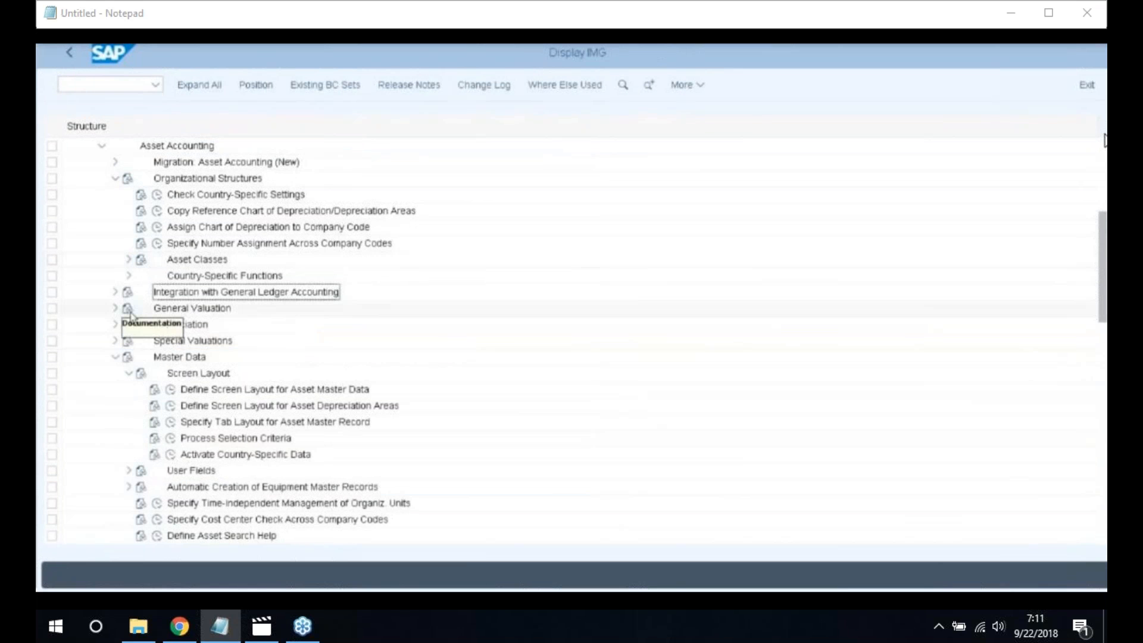
pyautogui.click(115, 325)
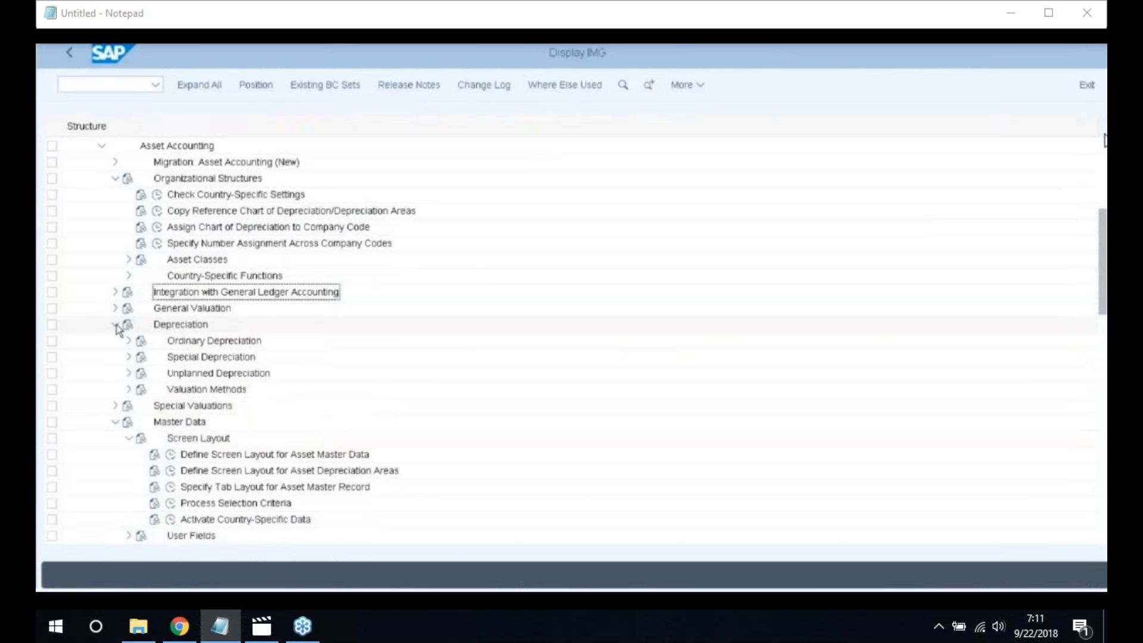
pyautogui.click(128, 390)
pyautogui.scroll(-1, 244, 370)
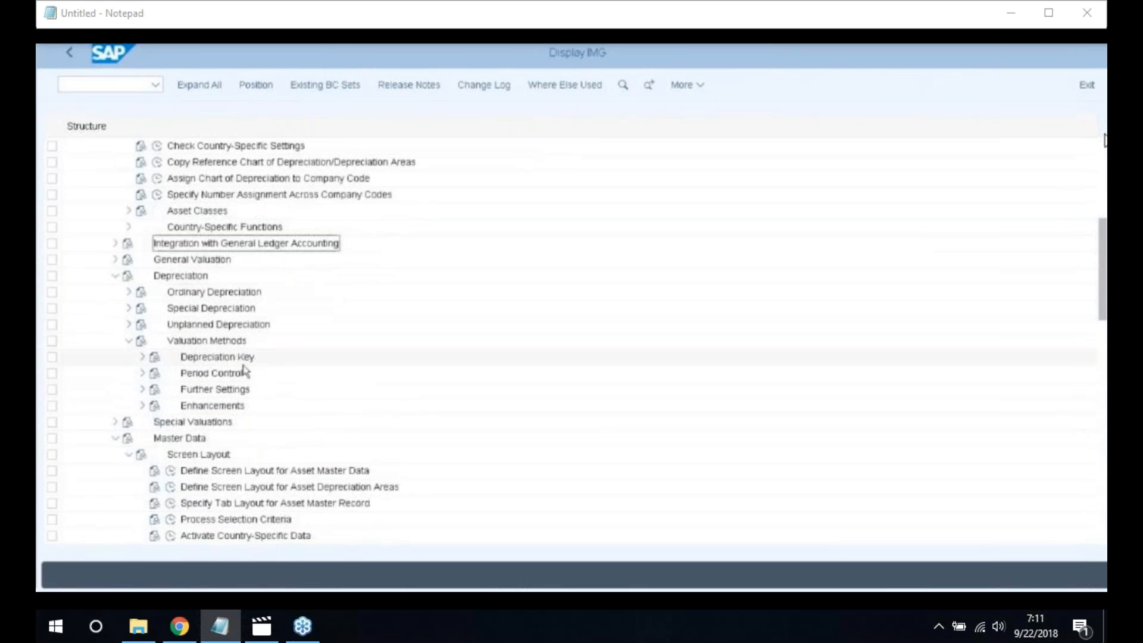
pyautogui.click(143, 357)
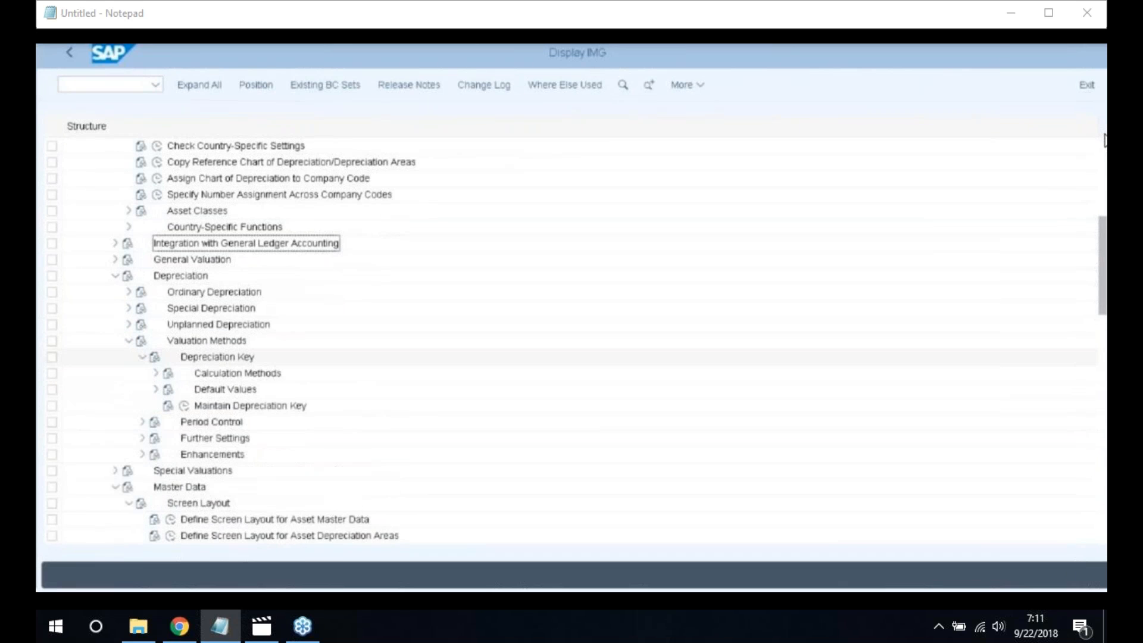
pyautogui.click(155, 373)
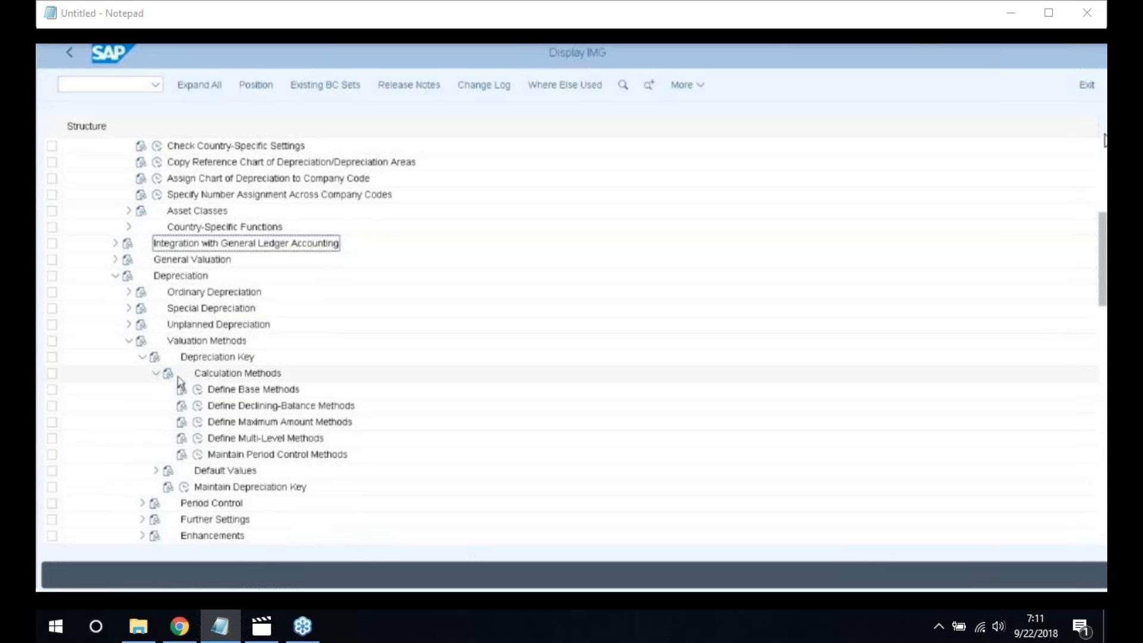
pyautogui.click(198, 391)
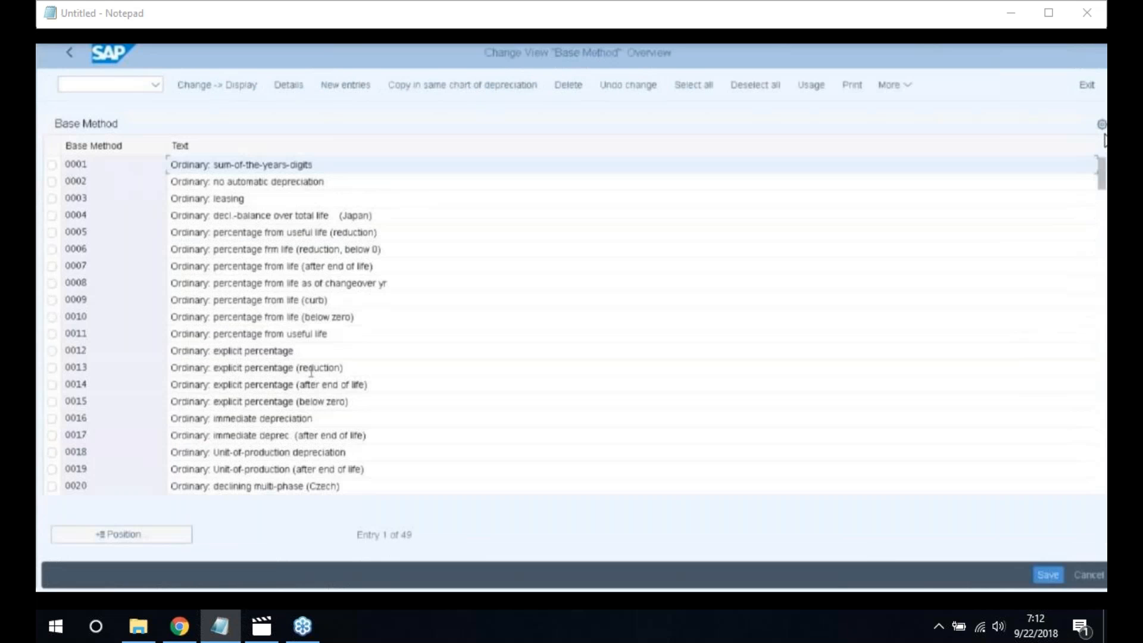
# Add new base method 2200 described as 'Order Depreciation 2200'
pyautogui.click(345, 85)
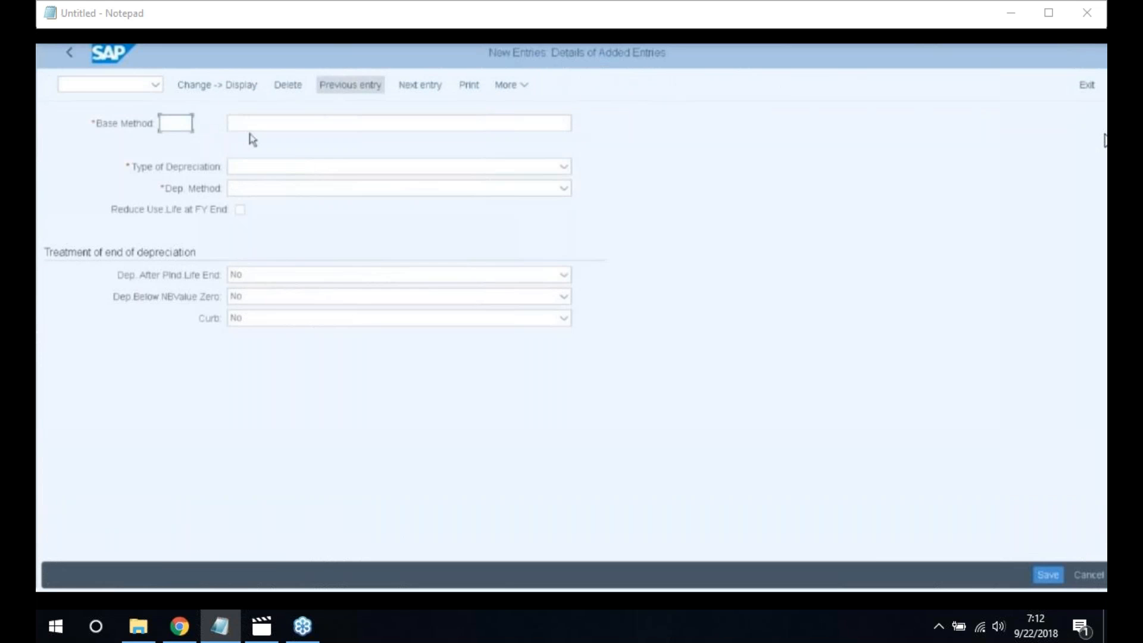
pyautogui.write('2100')
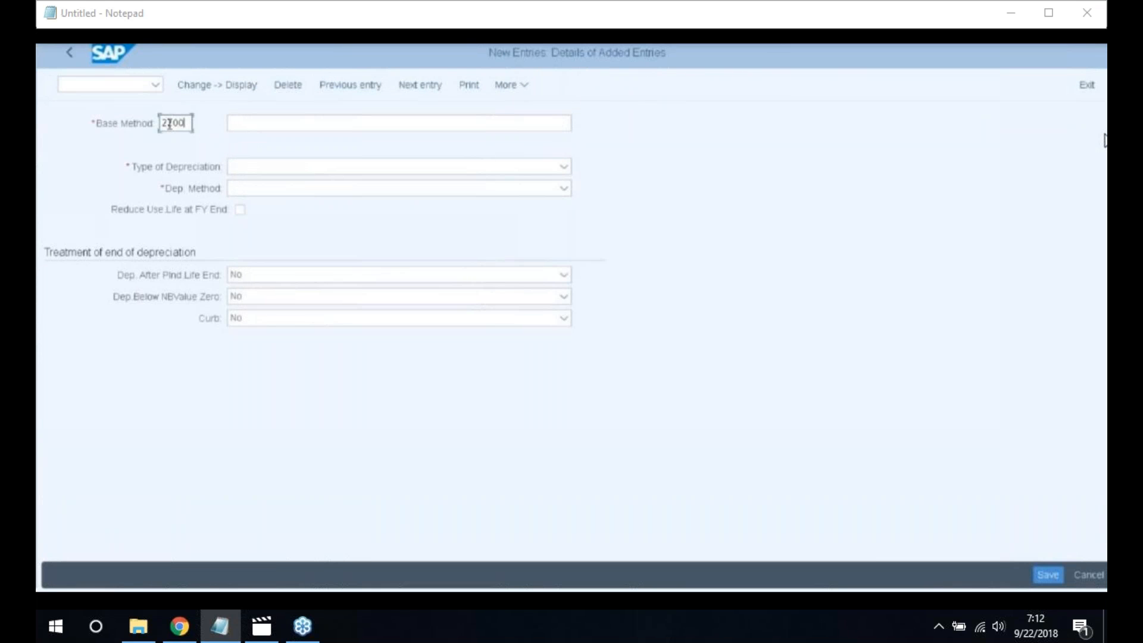
pyautogui.click(257, 125)
pyautogui.write('d')
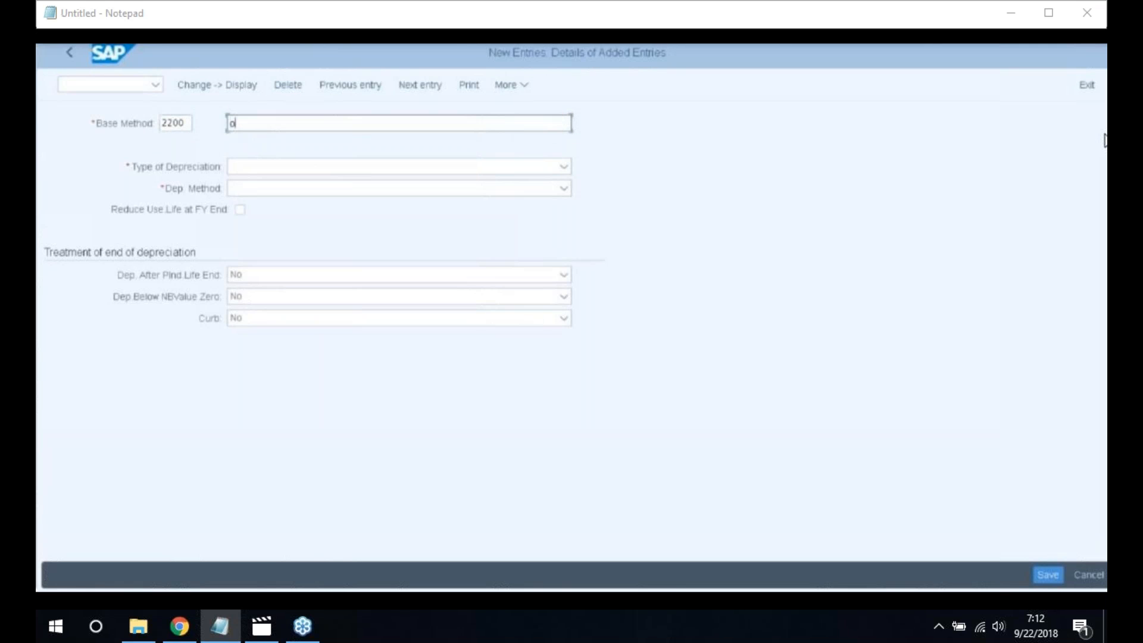
pyautogui.press('BackSpace')
pyautogui.write('Or')
pyautogui.write('der De')
pyautogui.write('precia')
pyautogui.write('tion')
pyautogui.write('n')
pyautogui.press('BackSpace')
pyautogui.press('BackSpace')
pyautogui.write('n 2200')
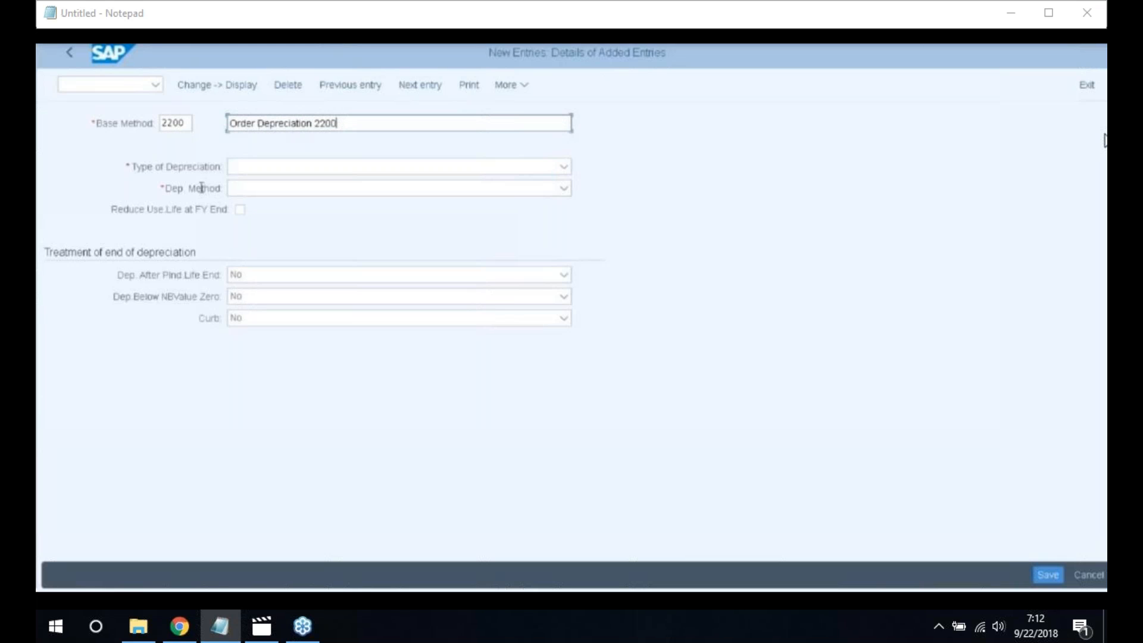
# Set type to ordinary depreciation and method to Stated percentage, then save
pyautogui.click(281, 172)
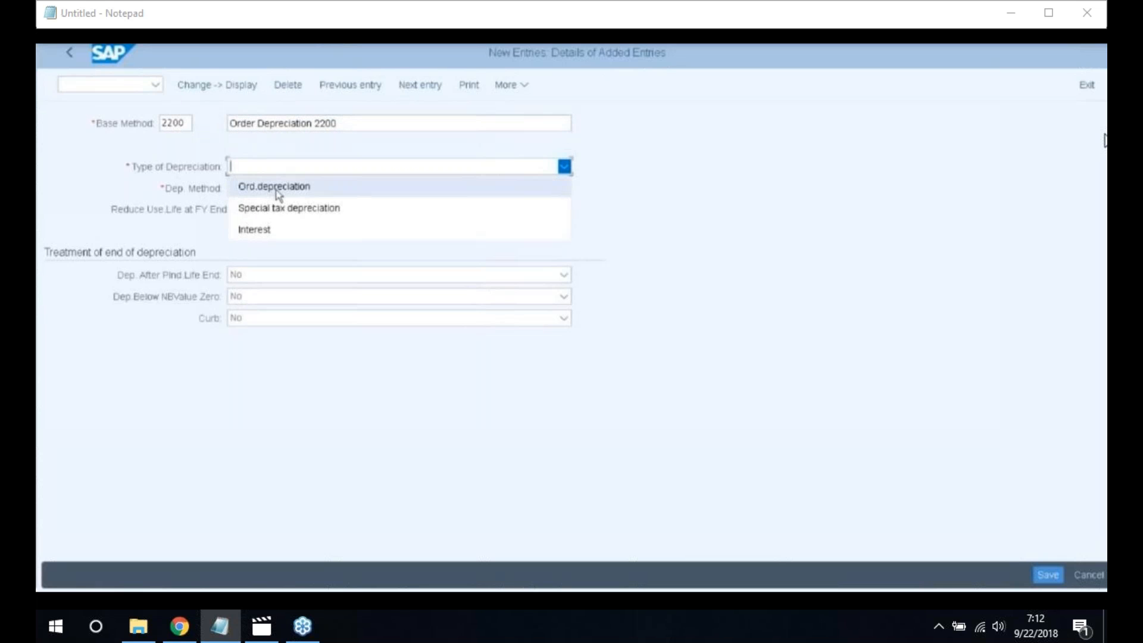
pyautogui.click(293, 189)
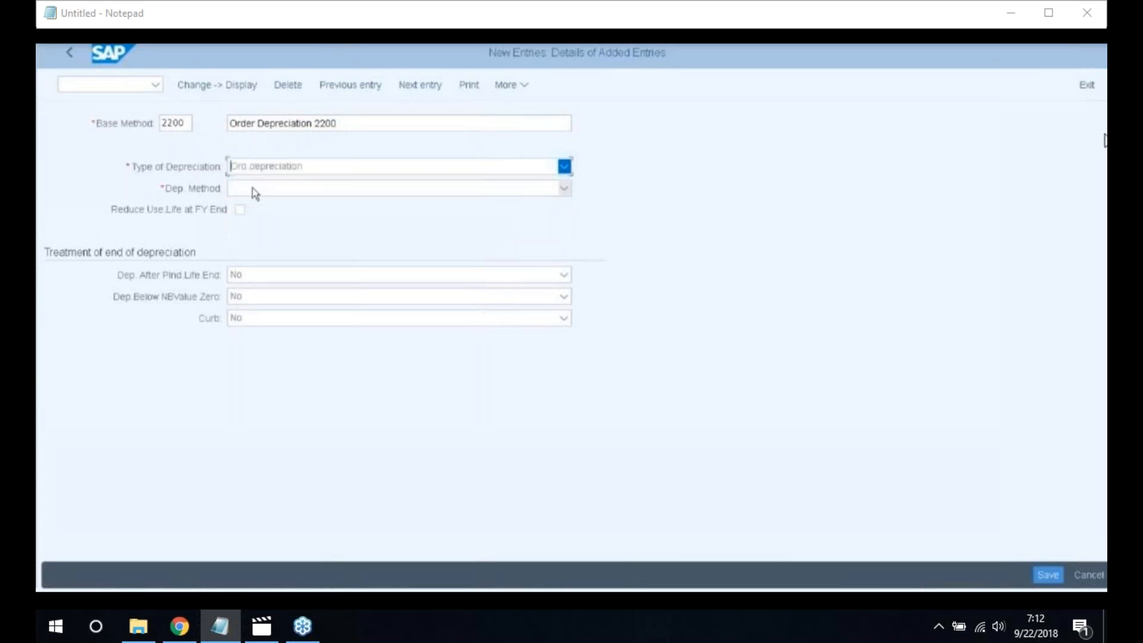
pyautogui.click(255, 192)
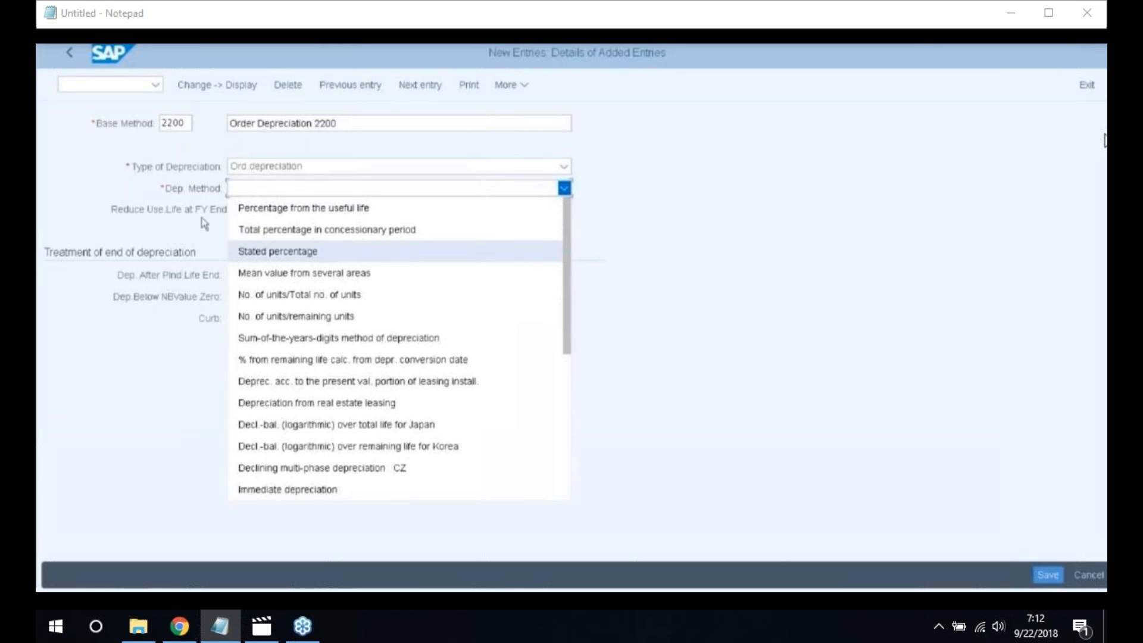
pyautogui.click(260, 256)
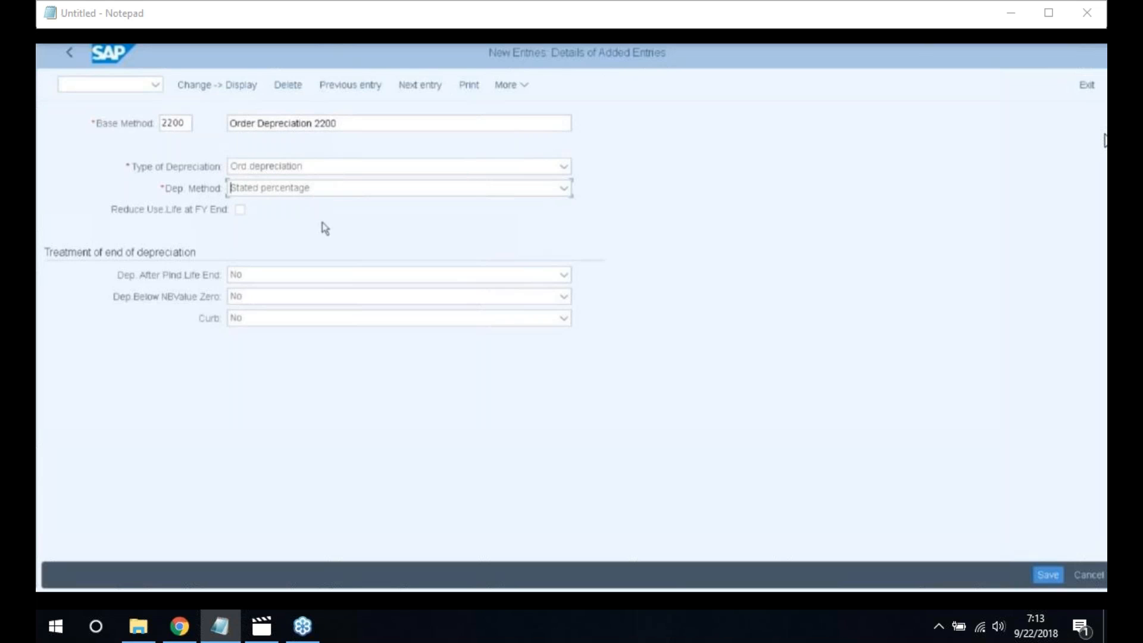
pyautogui.click(1048, 575)
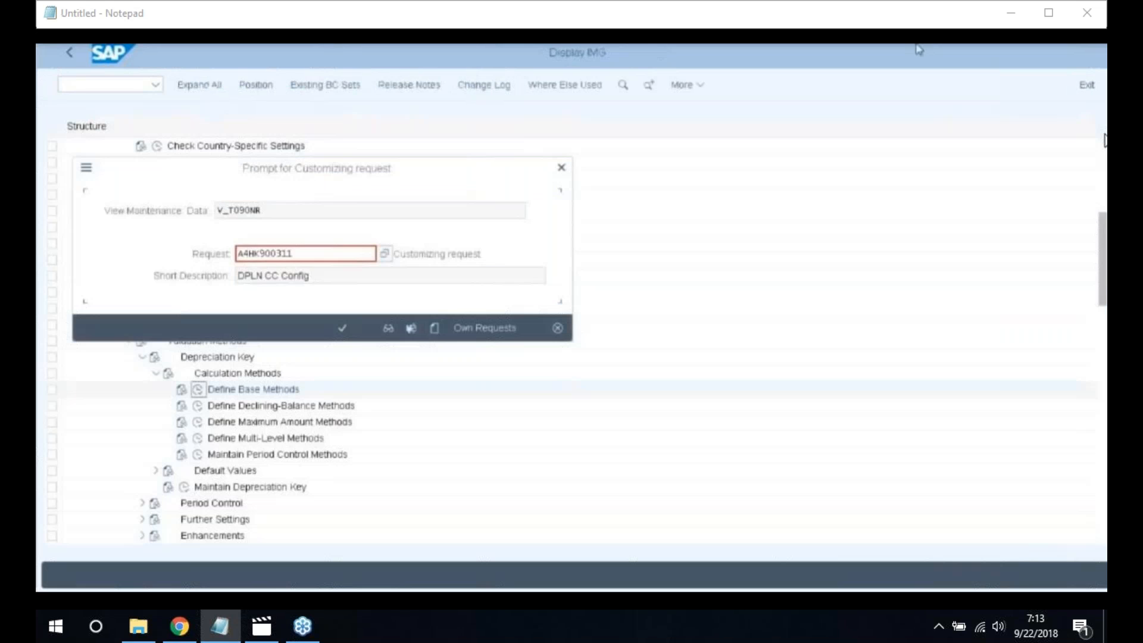
# Confirm the customizing request for base method 2200 and go back to the IMG tree
pyautogui.click(341, 331)
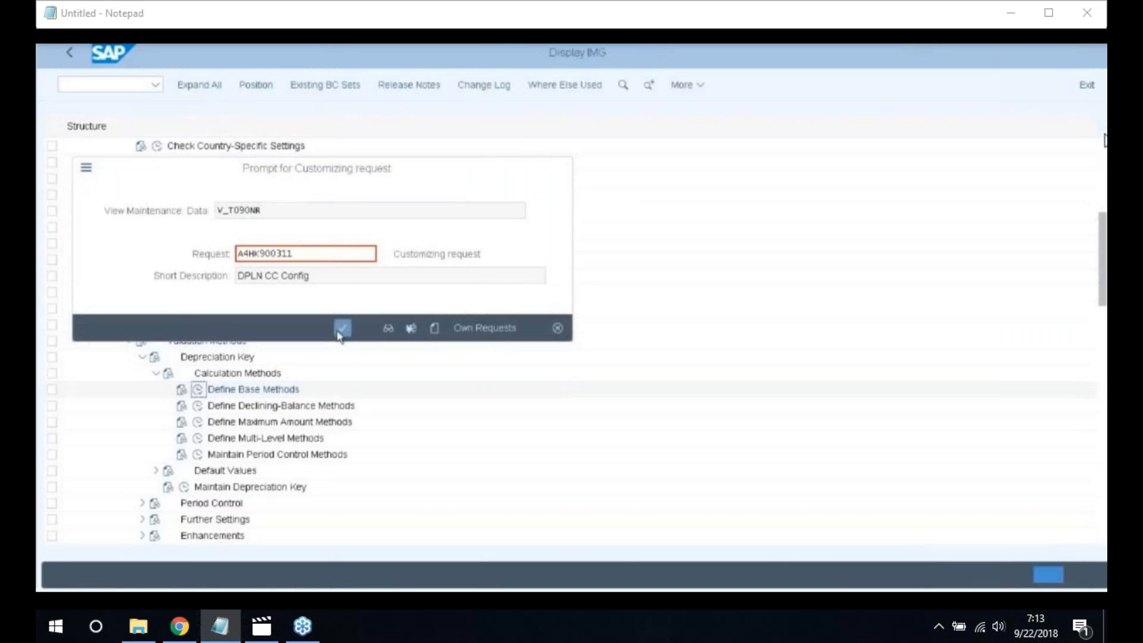
pyautogui.click(73, 54)
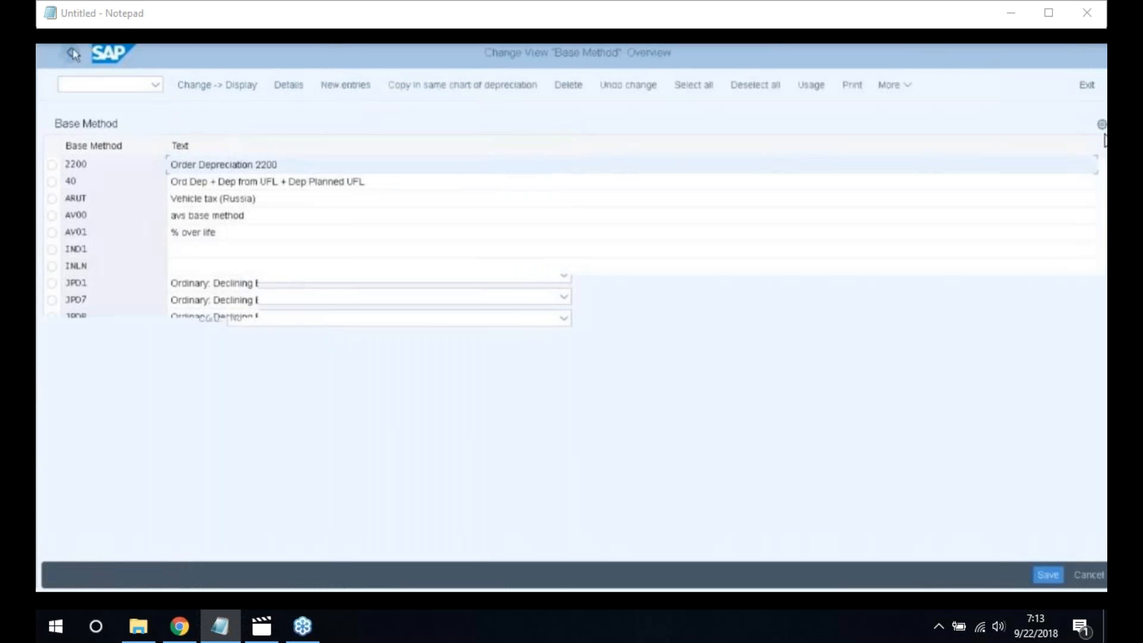
pyautogui.click(73, 55)
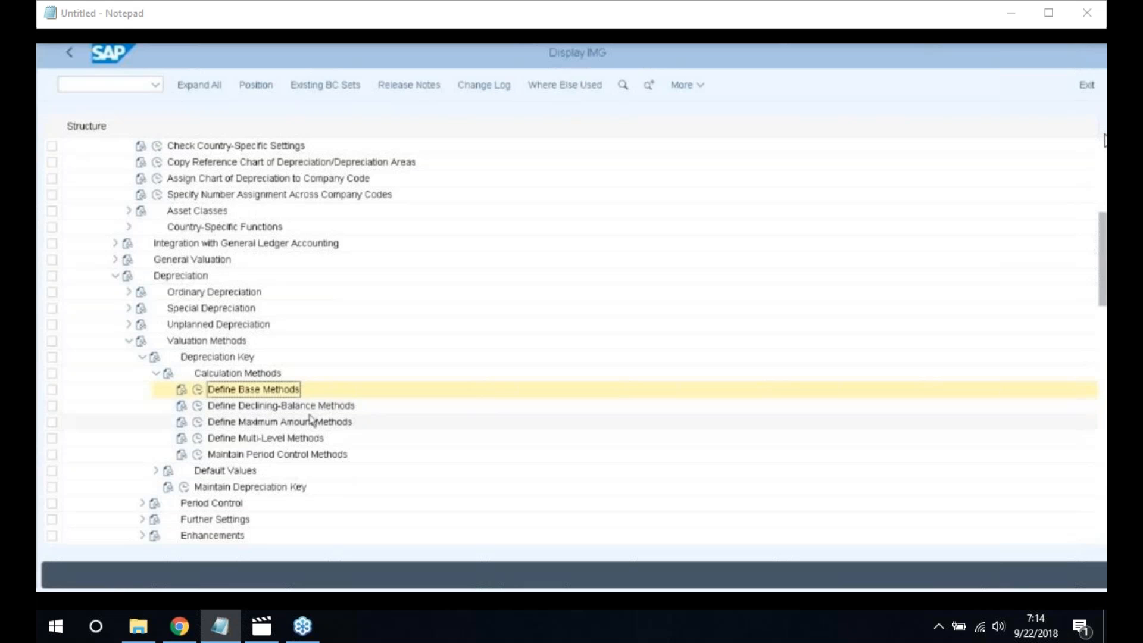
pyautogui.click(196, 405)
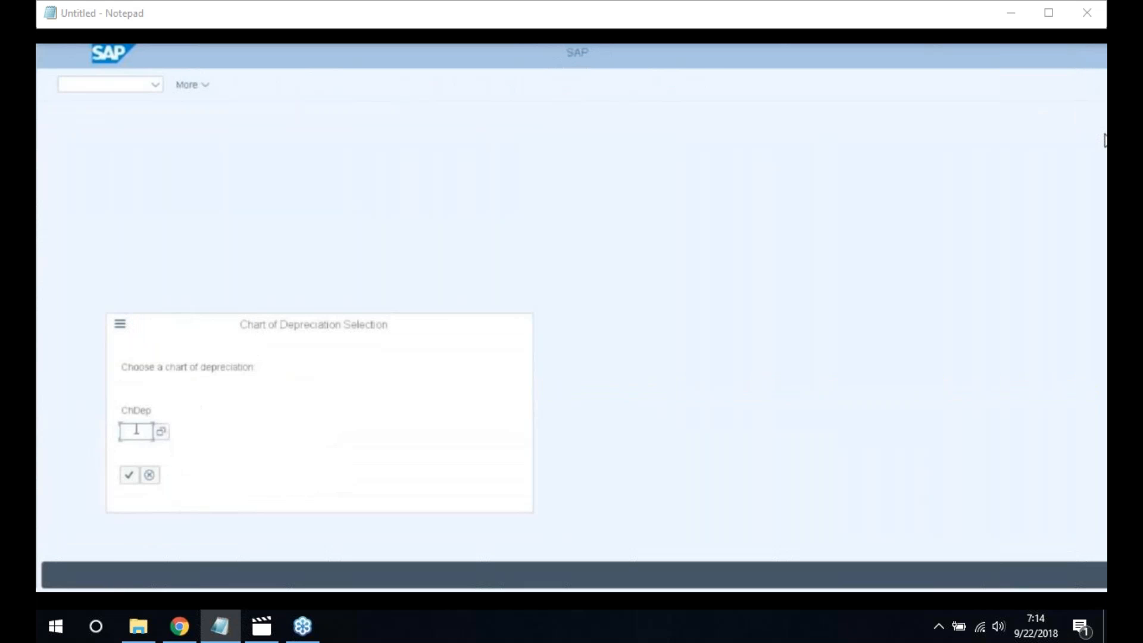
pyautogui.write('2200')
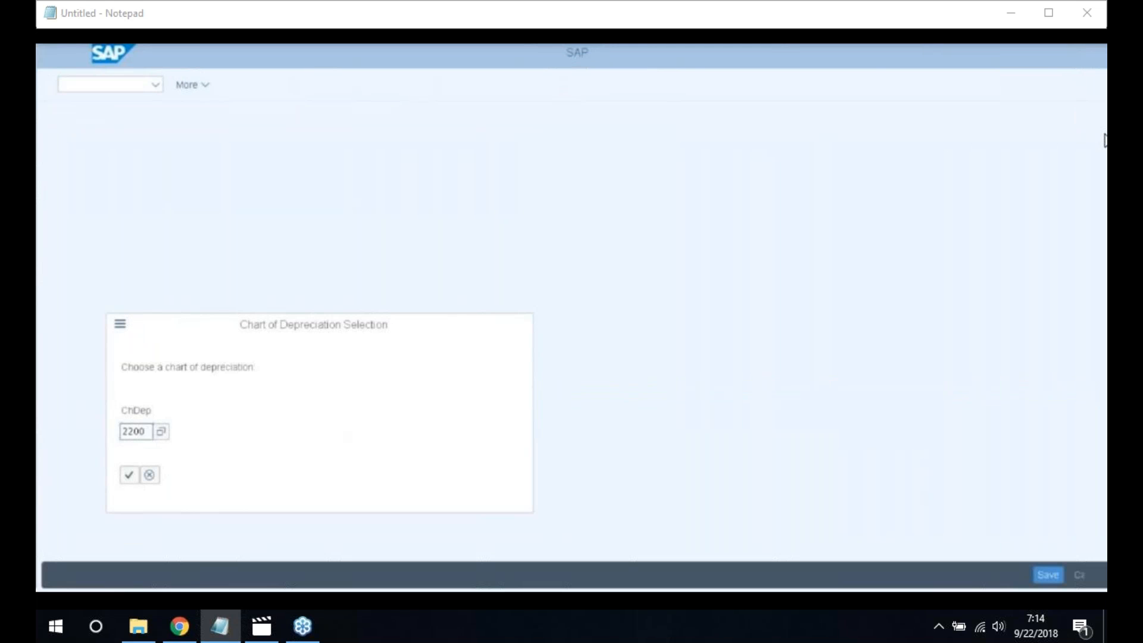
pyautogui.press('Return')
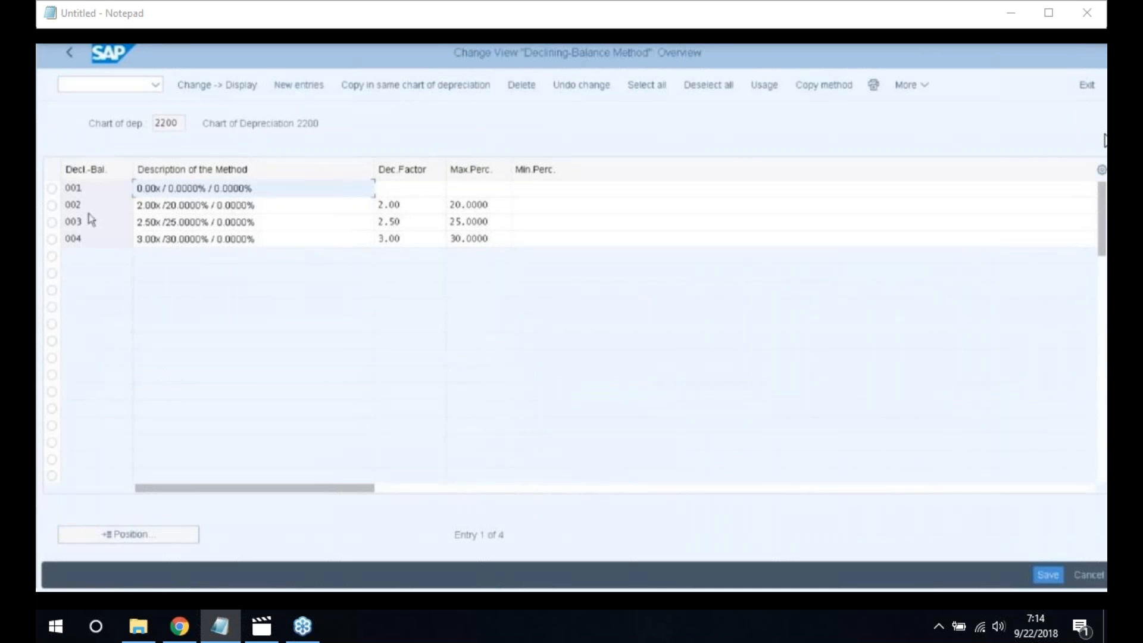
pyautogui.click(272, 192)
pyautogui.click(1046, 574)
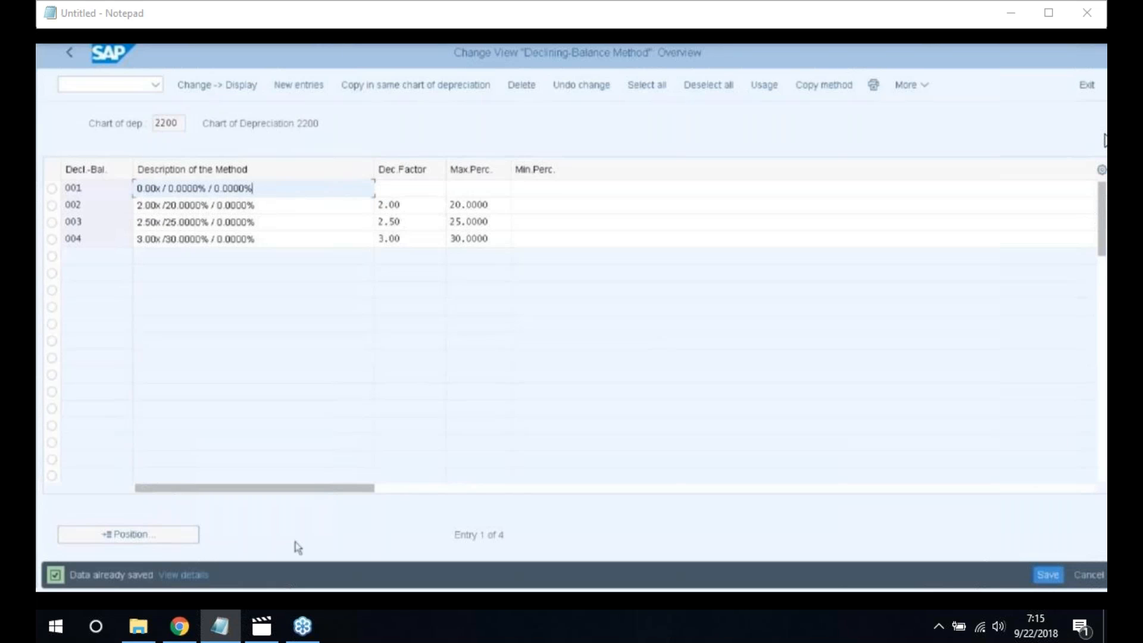
pyautogui.click(71, 56)
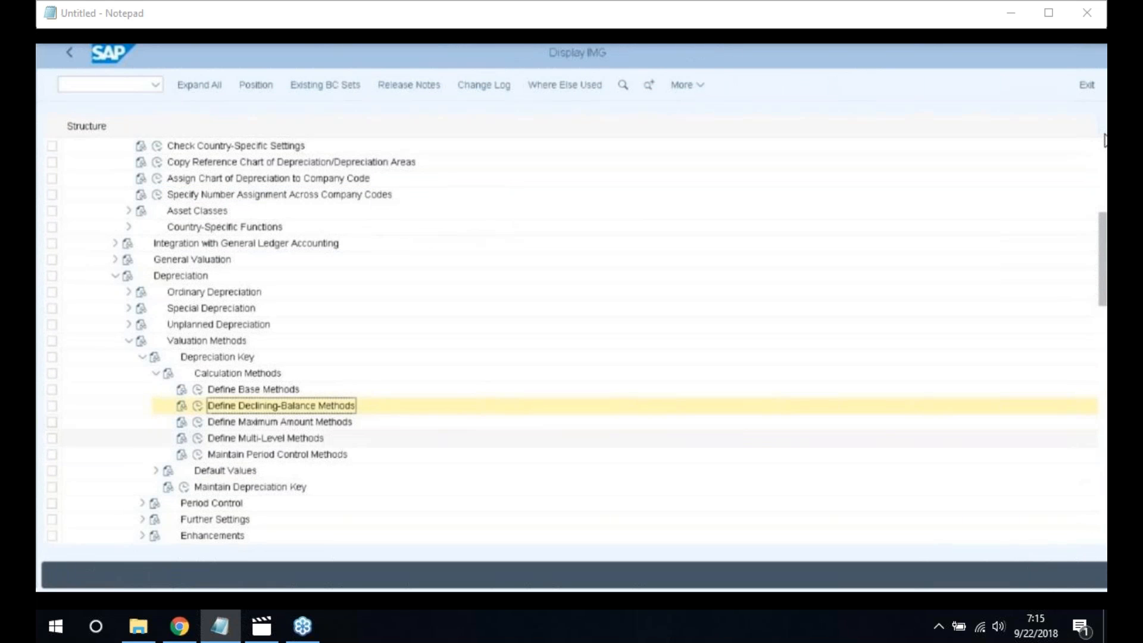
# Create multilevel method 220 '55 Depreciation' with validity from the ordinary depreciation start date
pyautogui.click(199, 439)
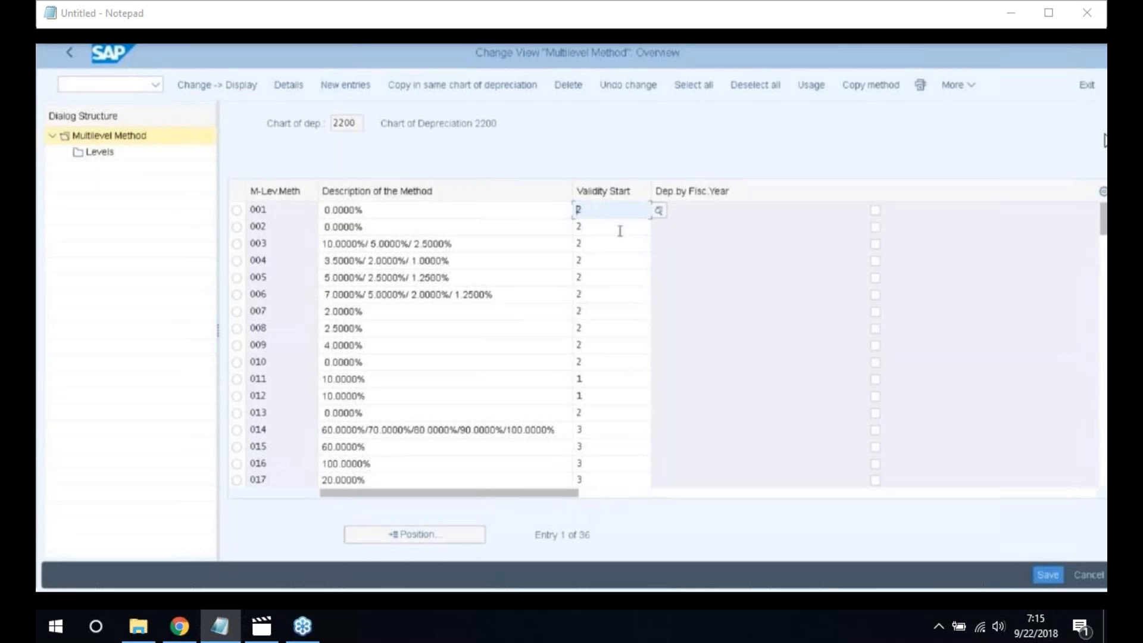
pyautogui.click(347, 88)
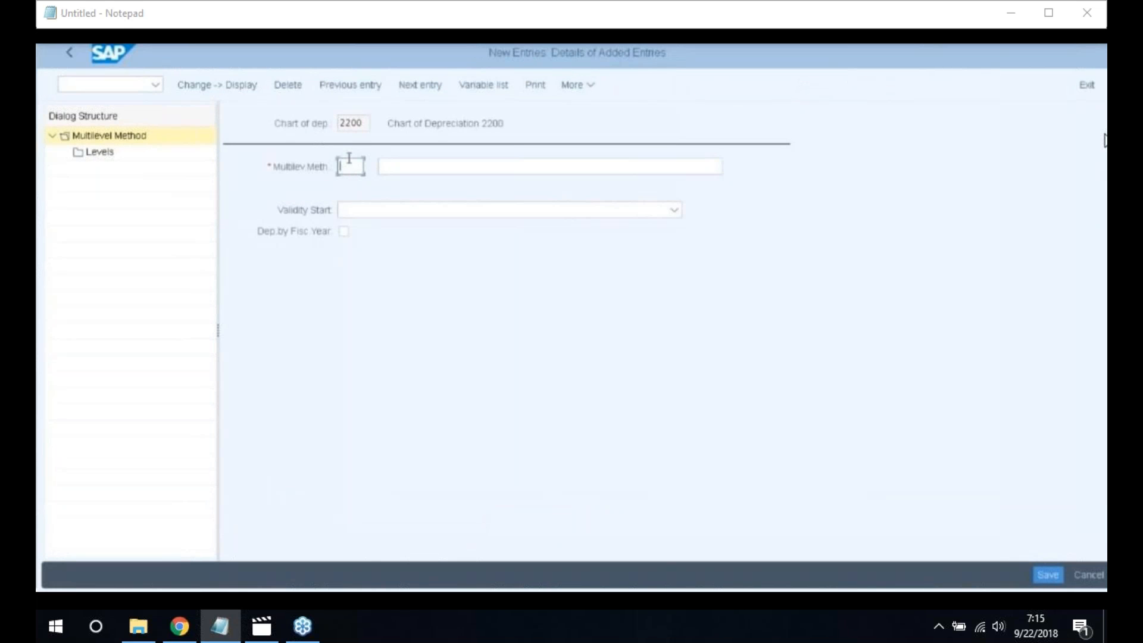
pyautogui.write('2200')
pyautogui.click(424, 165)
pyautogui.write('55')
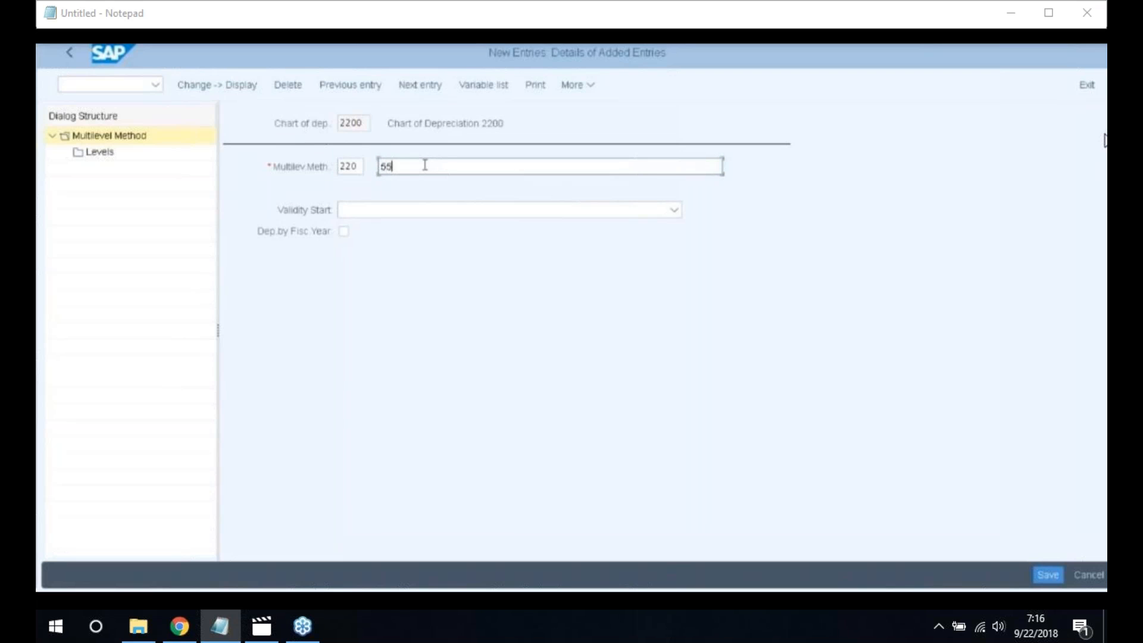
pyautogui.write(' Depreciation')
pyautogui.click(386, 210)
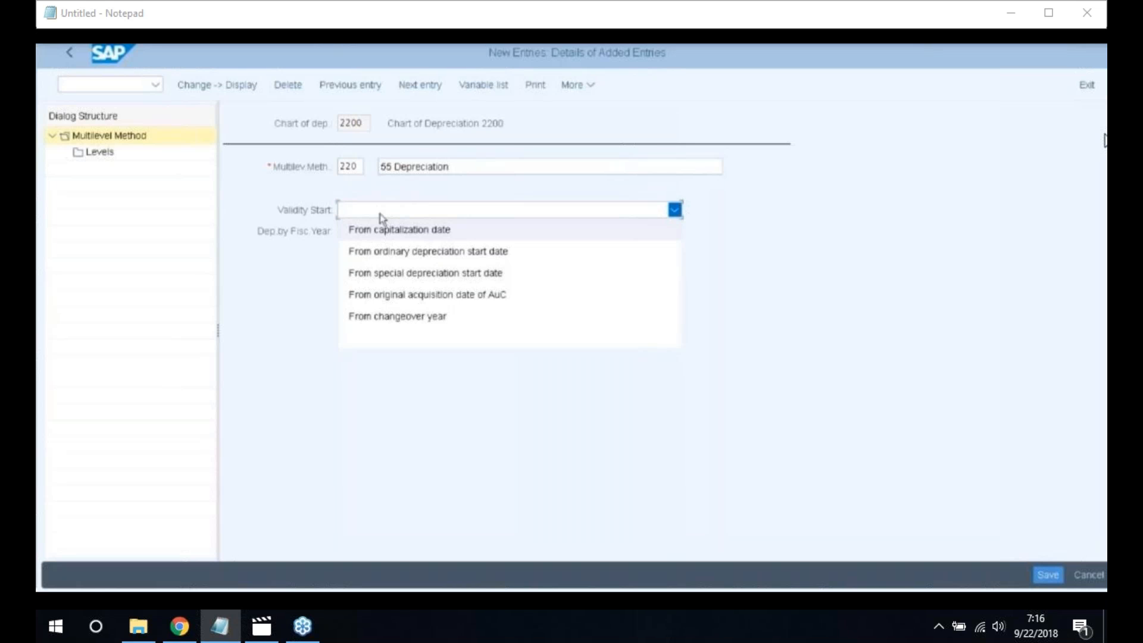
pyautogui.click(426, 251)
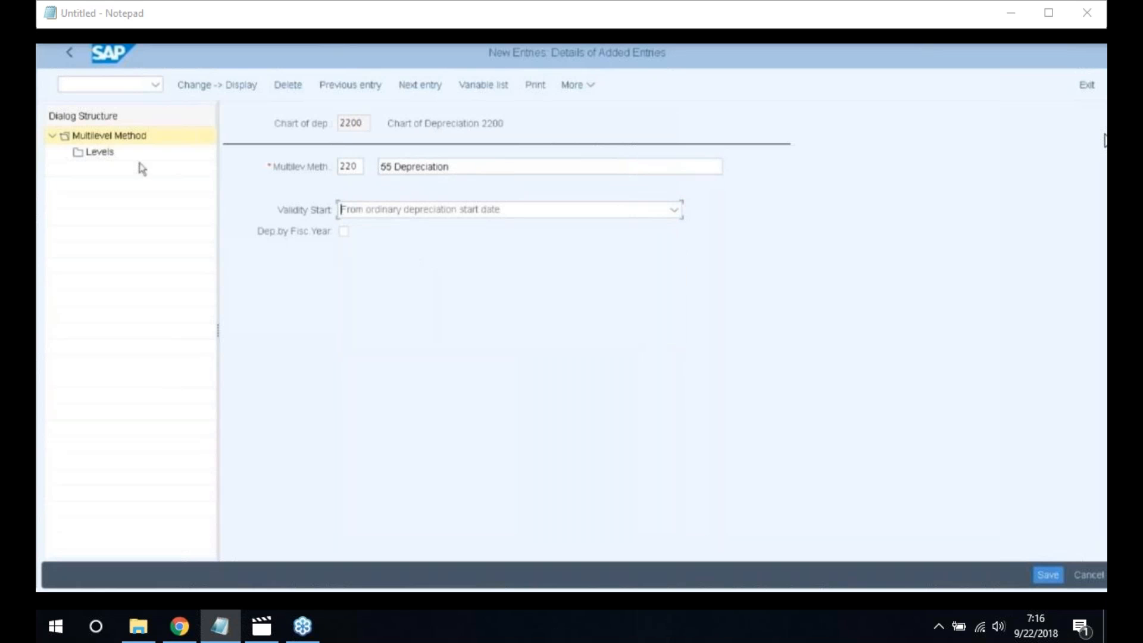
# Add a level to method 220: acquisition year 9999, 999 years, period 12, base value 01, 5%
pyautogui.click(103, 156)
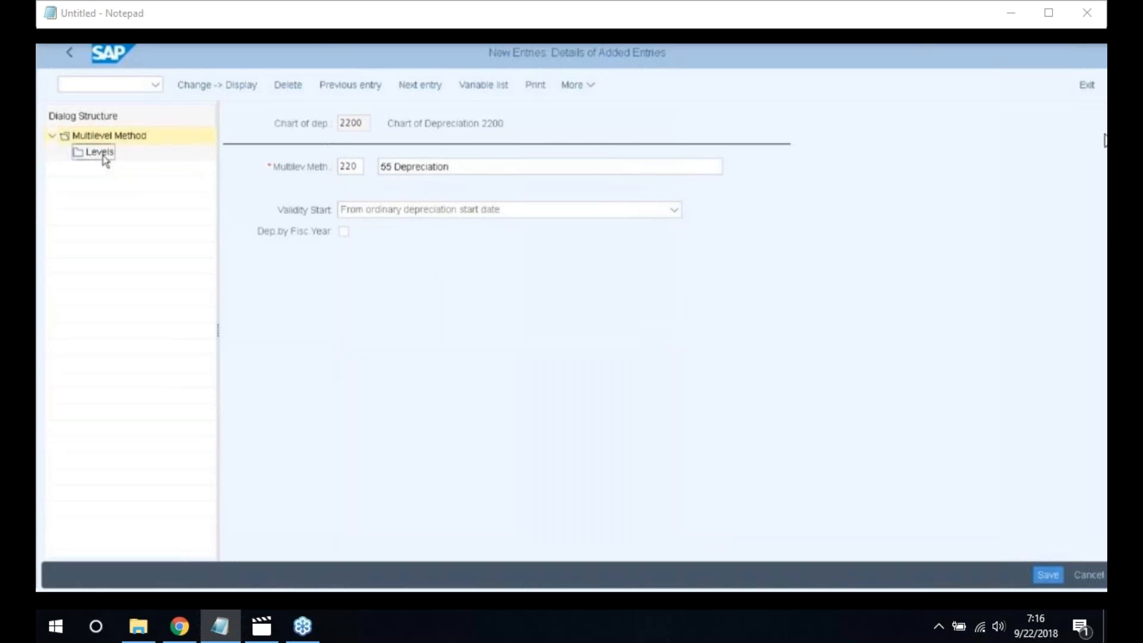
pyautogui.doubleClick(103, 156)
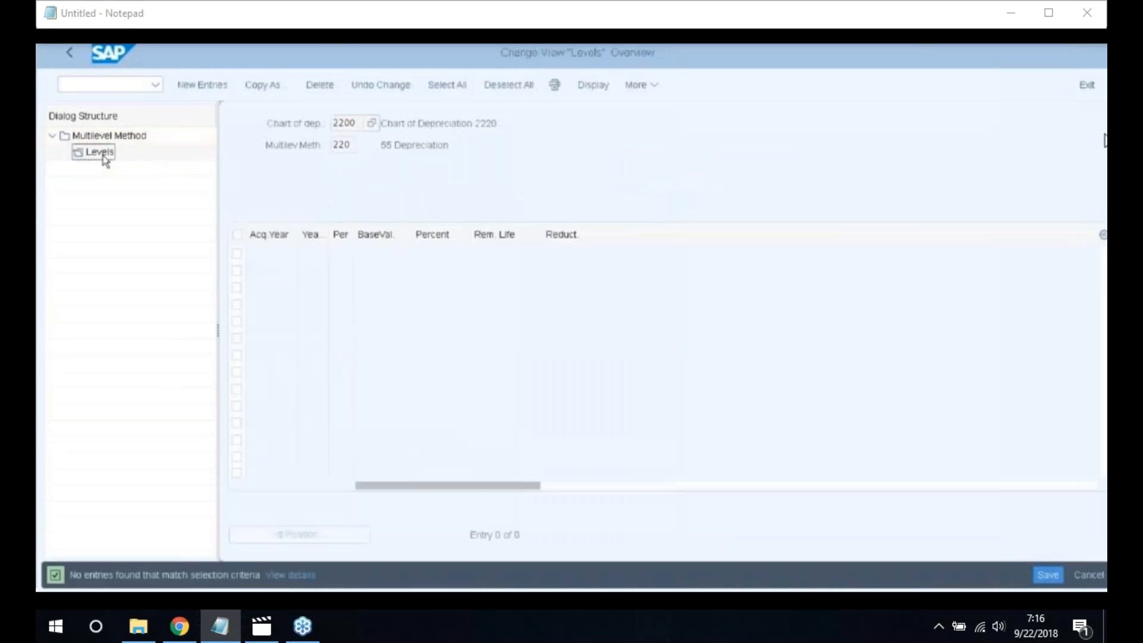
pyautogui.click(203, 85)
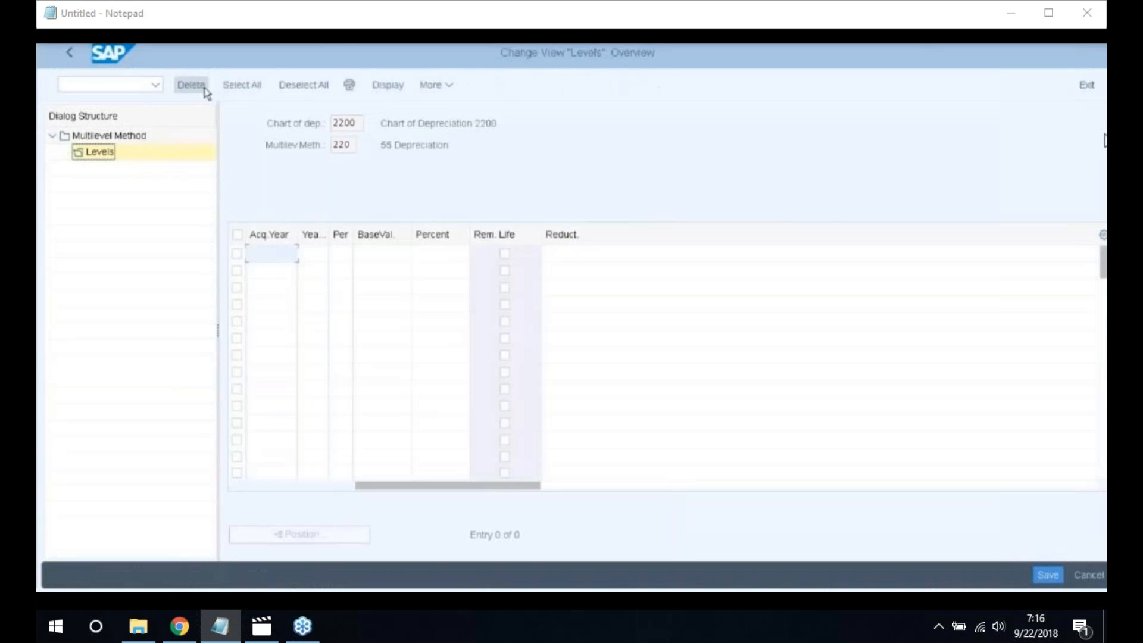
pyautogui.write('9999')
pyautogui.click(303, 253)
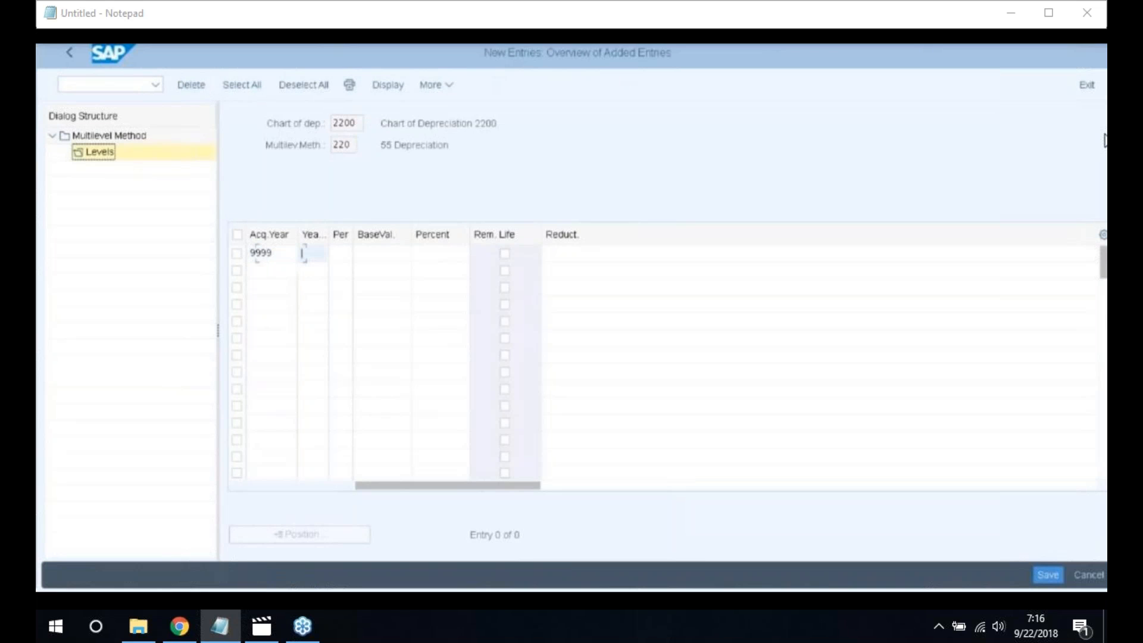
pyautogui.write('999')
pyautogui.press('Tab')
pyautogui.write('1')
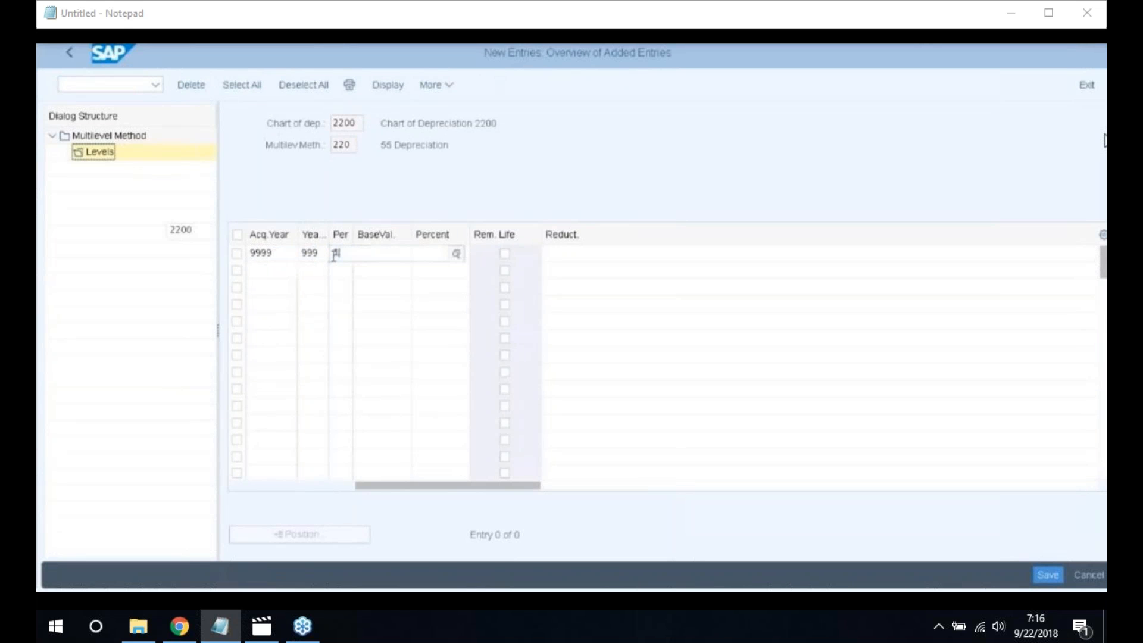
pyautogui.write('2')
pyautogui.press('Tab')
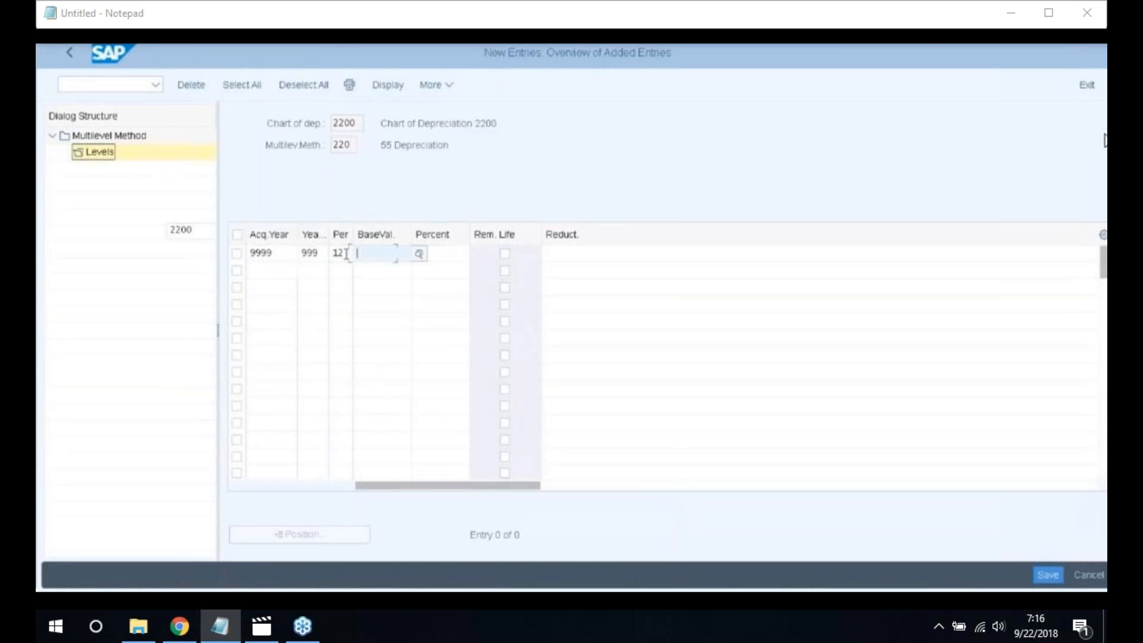
pyautogui.write('01')
pyautogui.press('Tab')
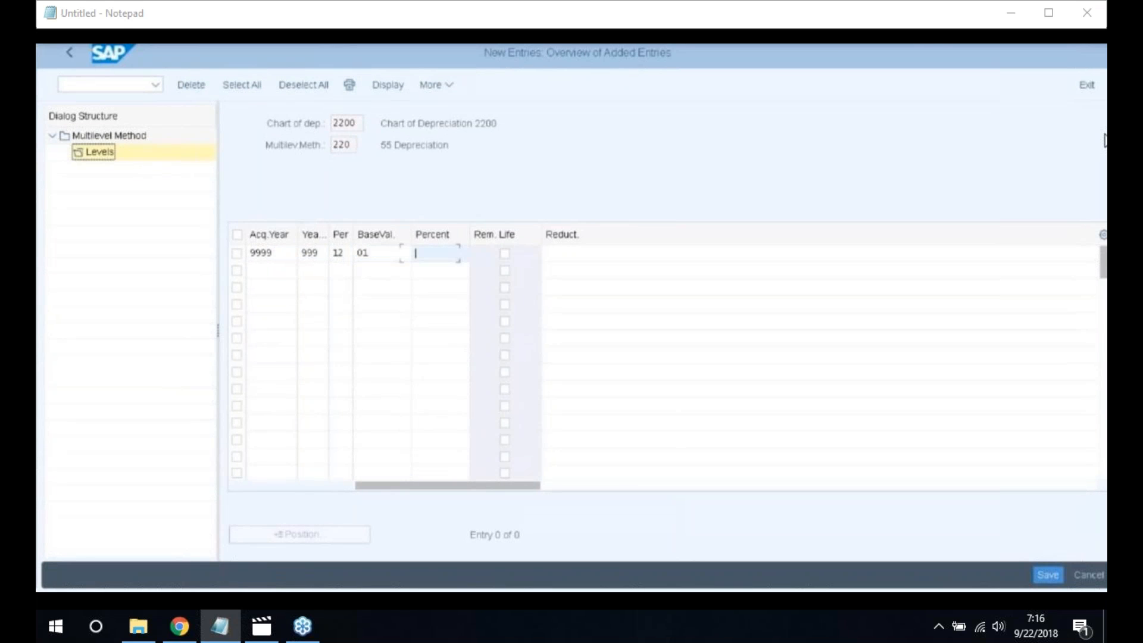
pyautogui.write('5')
pyautogui.press('Return')
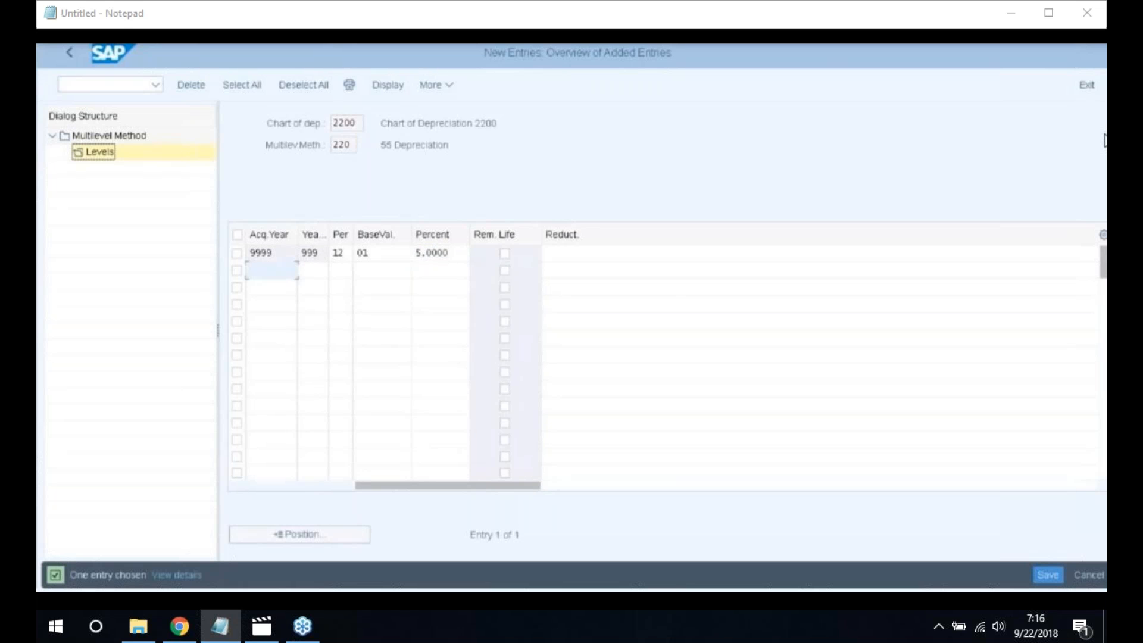
# Save the level under the customizing request and return to the IMG structure
pyautogui.click(1060, 574)
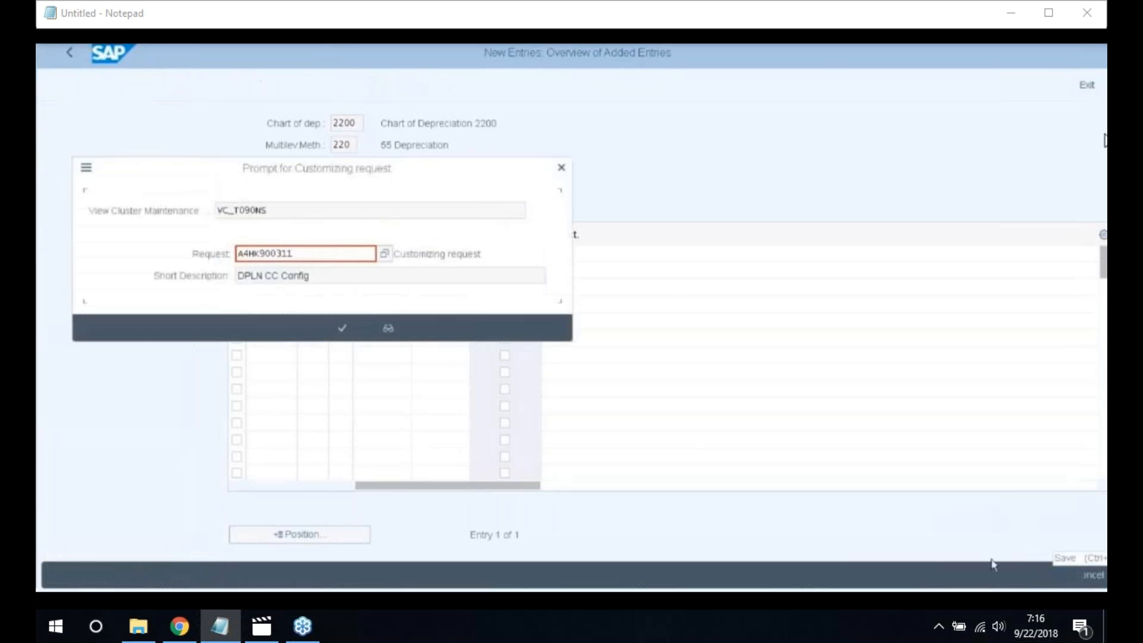
pyautogui.click(343, 328)
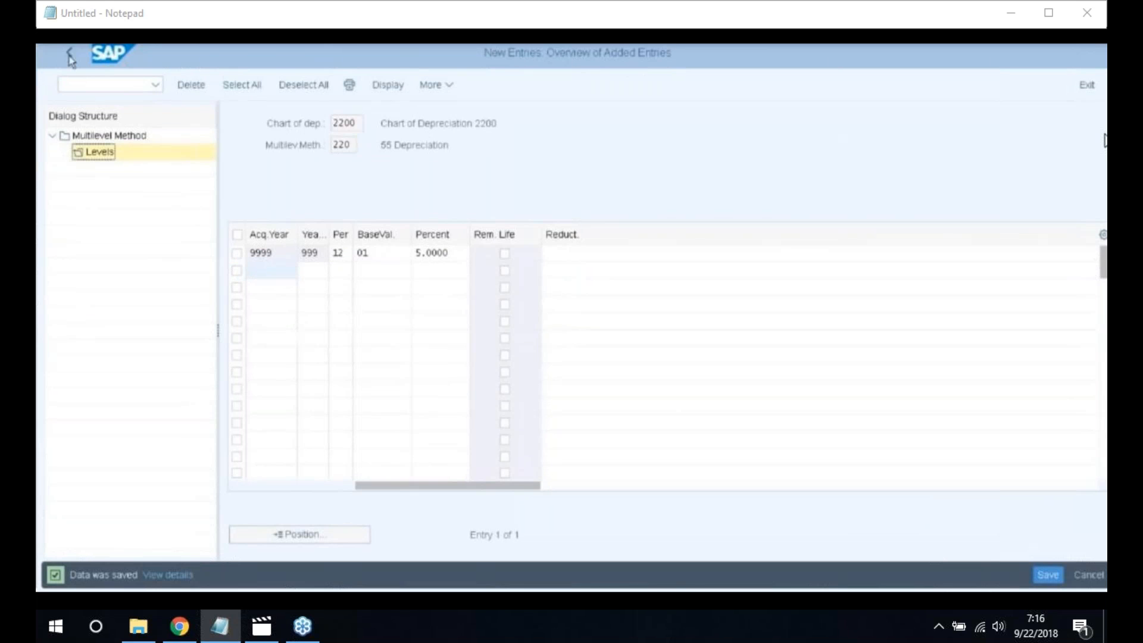
pyautogui.click(70, 55)
pyautogui.click(70, 54)
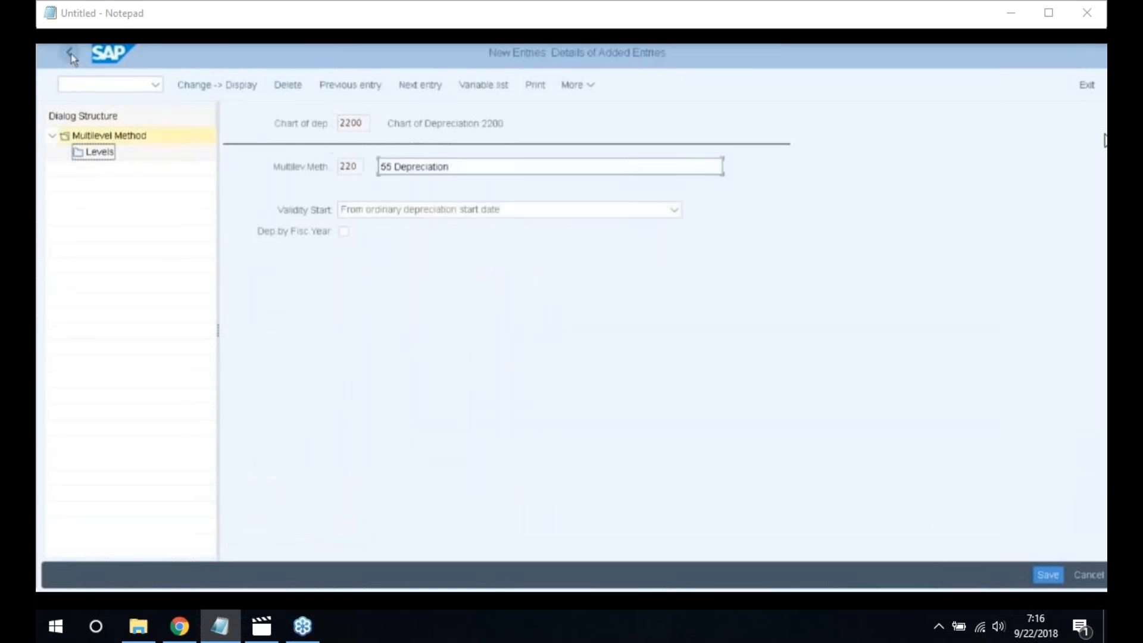
pyautogui.click(70, 55)
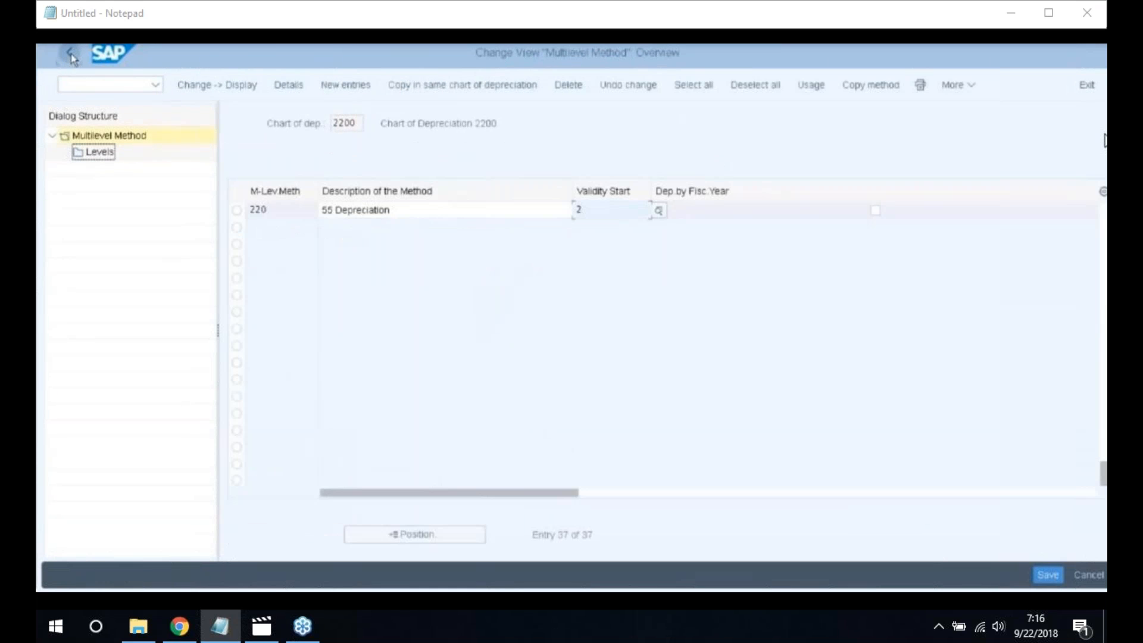
pyautogui.click(71, 55)
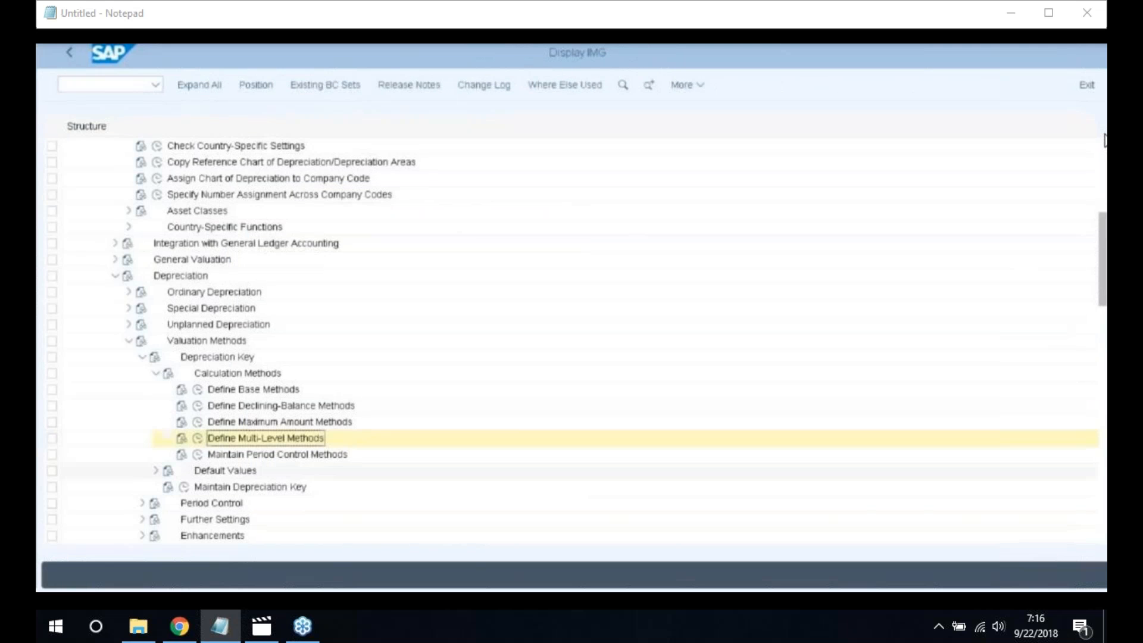
pyautogui.click(198, 455)
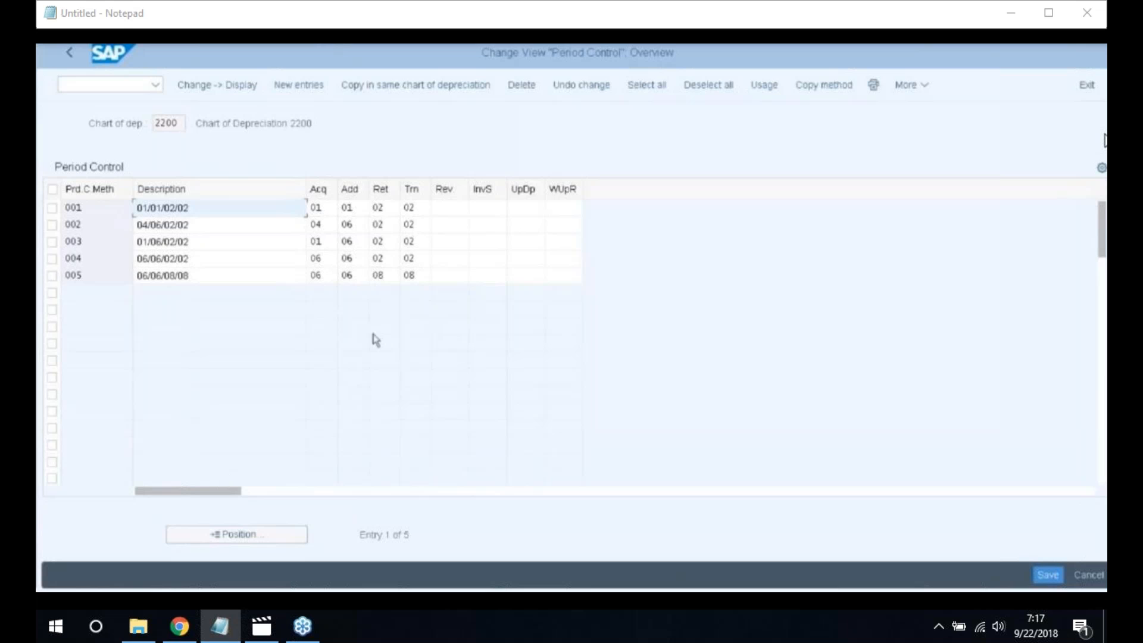
pyautogui.click(335, 209)
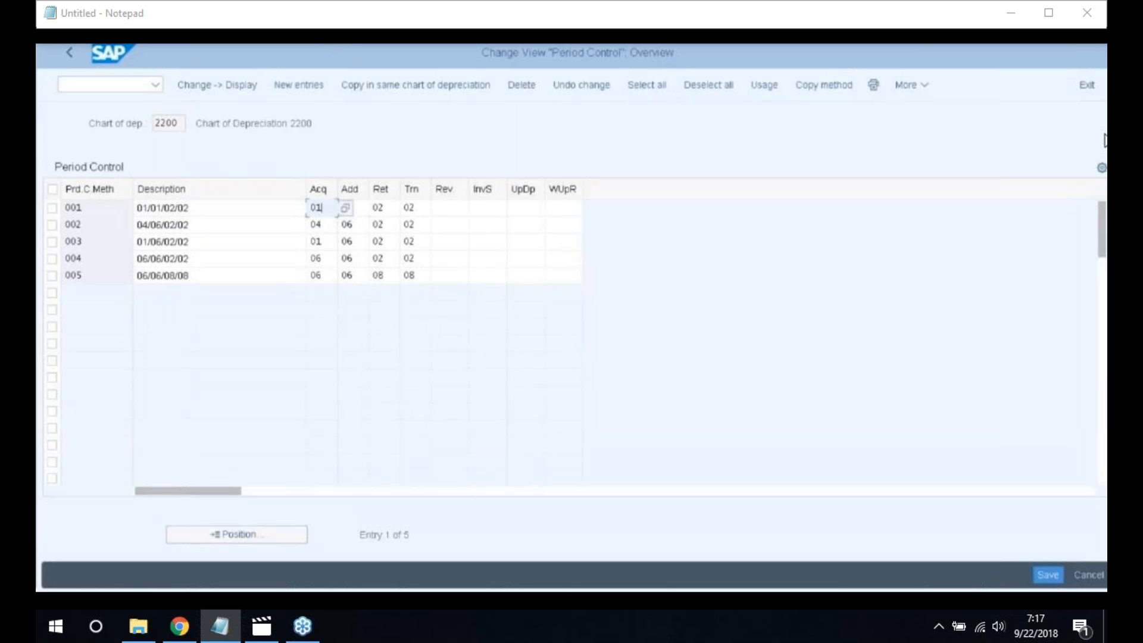
pyautogui.click(345, 208)
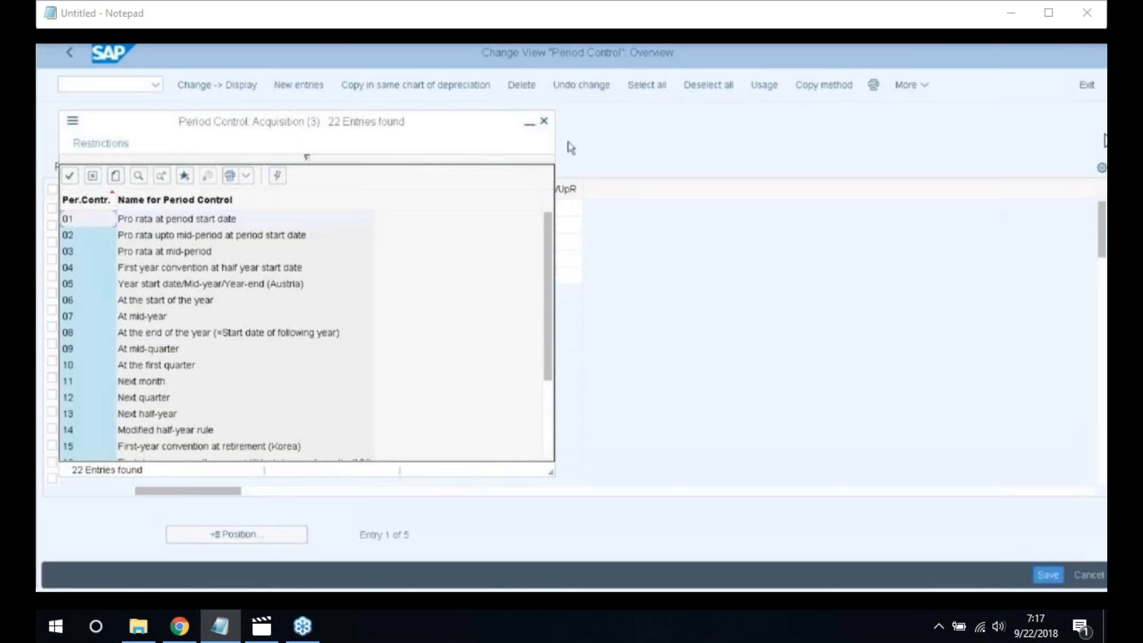
pyautogui.click(544, 123)
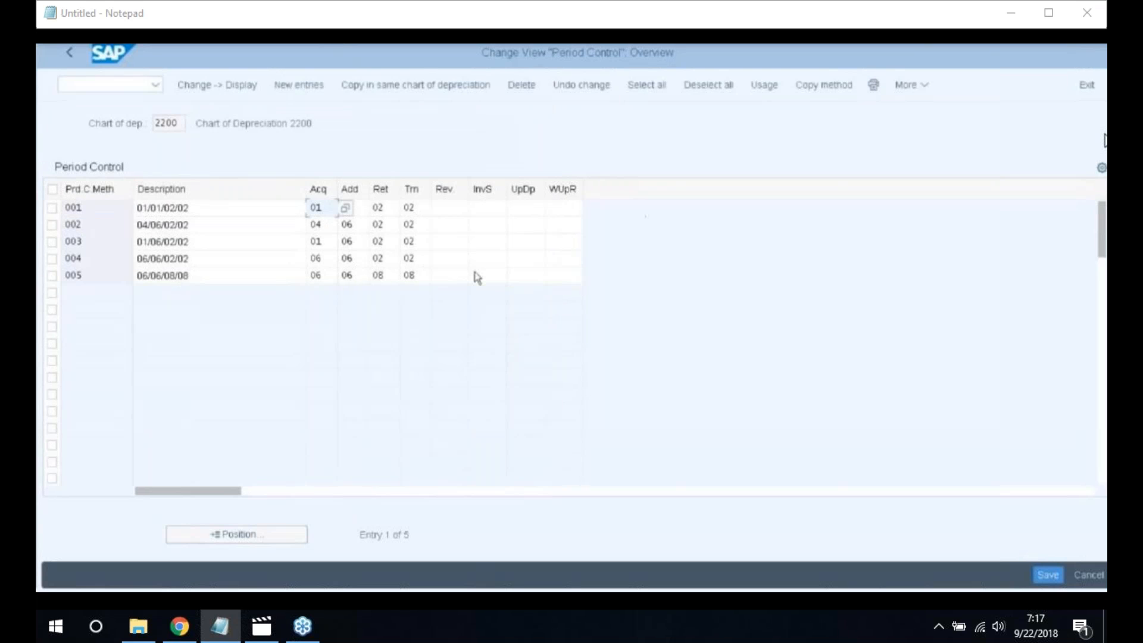
pyautogui.click(1045, 573)
pyautogui.click(67, 54)
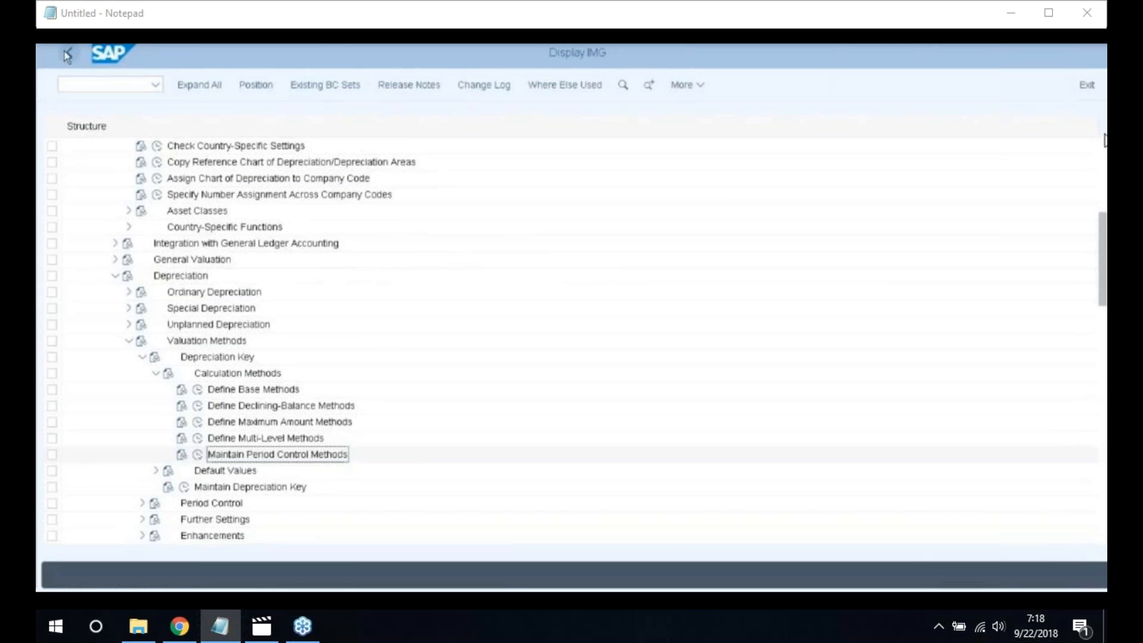
# Open Define the Cutoff Value Key under Further Settings
pyautogui.click(156, 373)
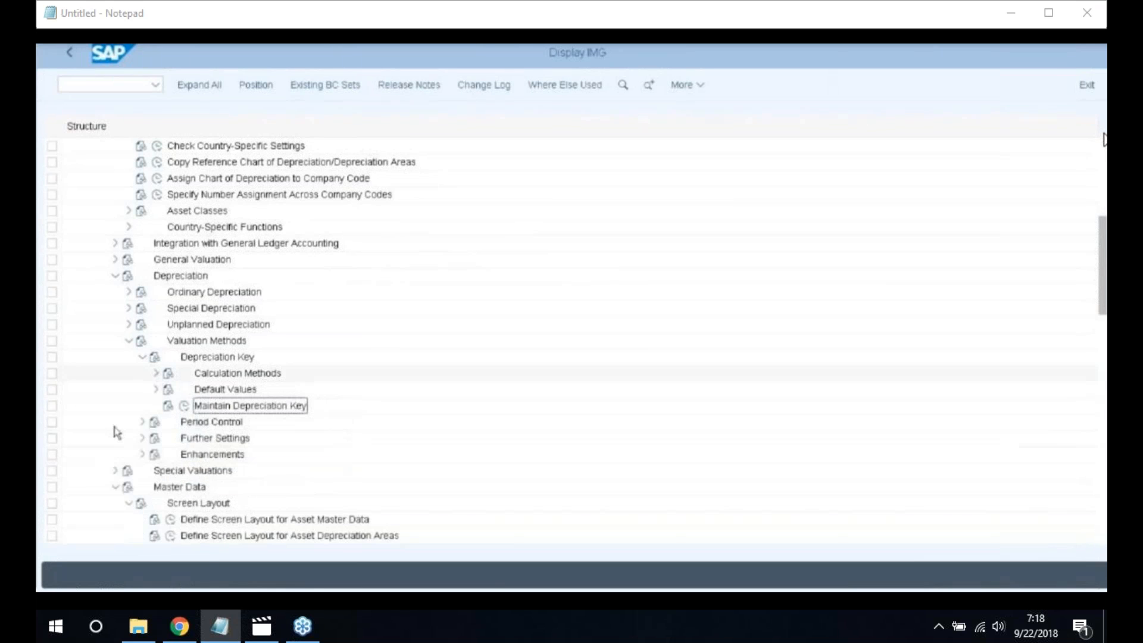
pyautogui.click(142, 437)
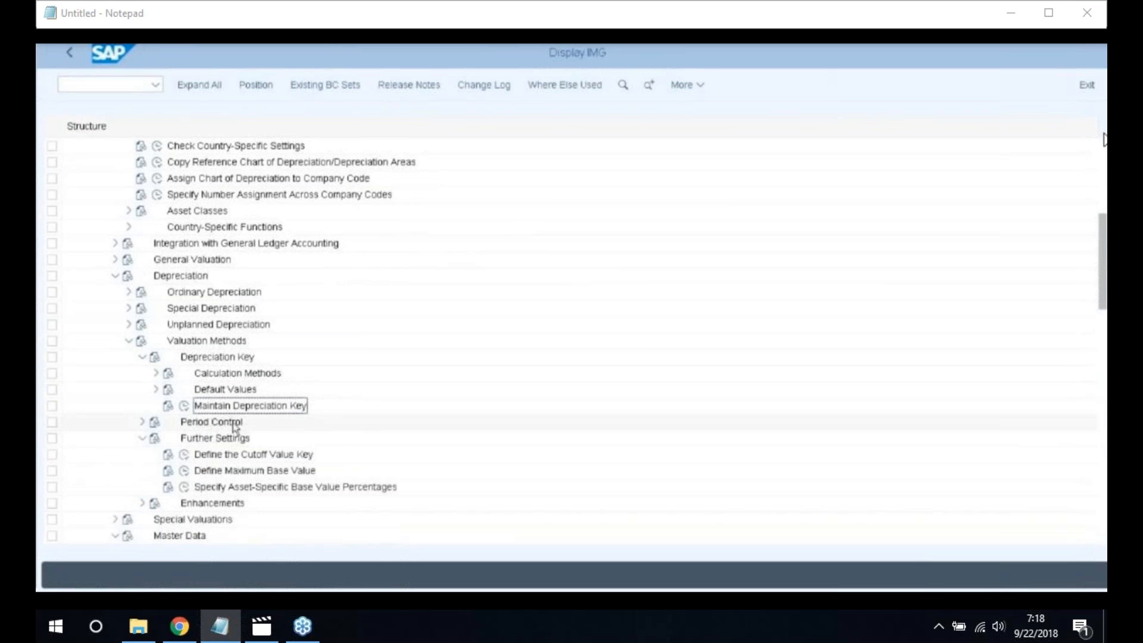
pyautogui.scroll(-1, 201, 446)
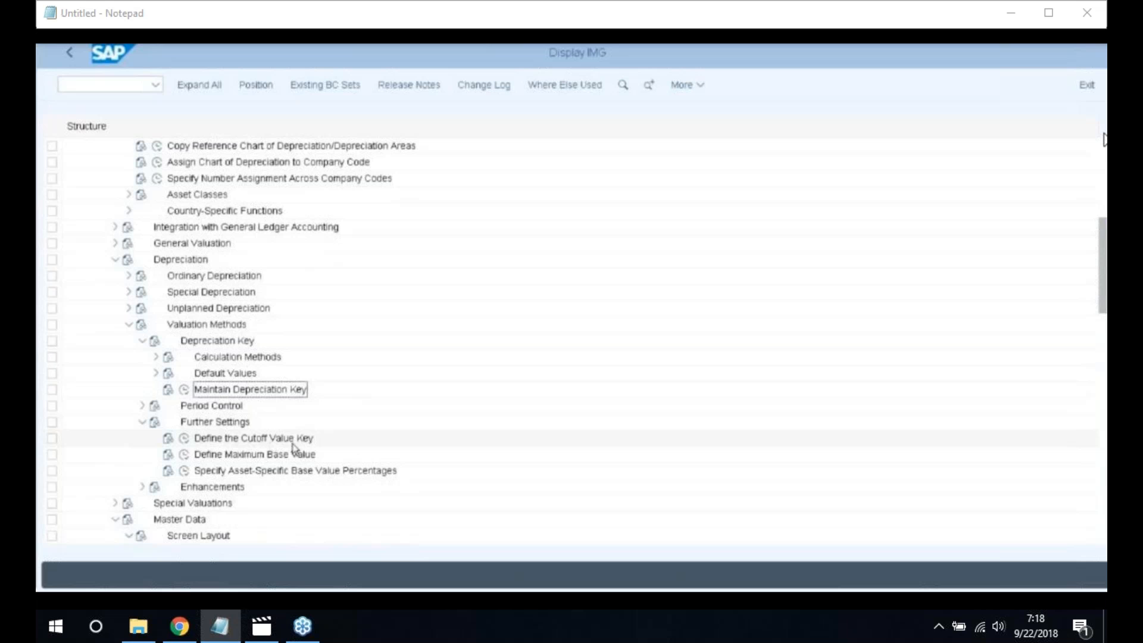
pyautogui.click(185, 439)
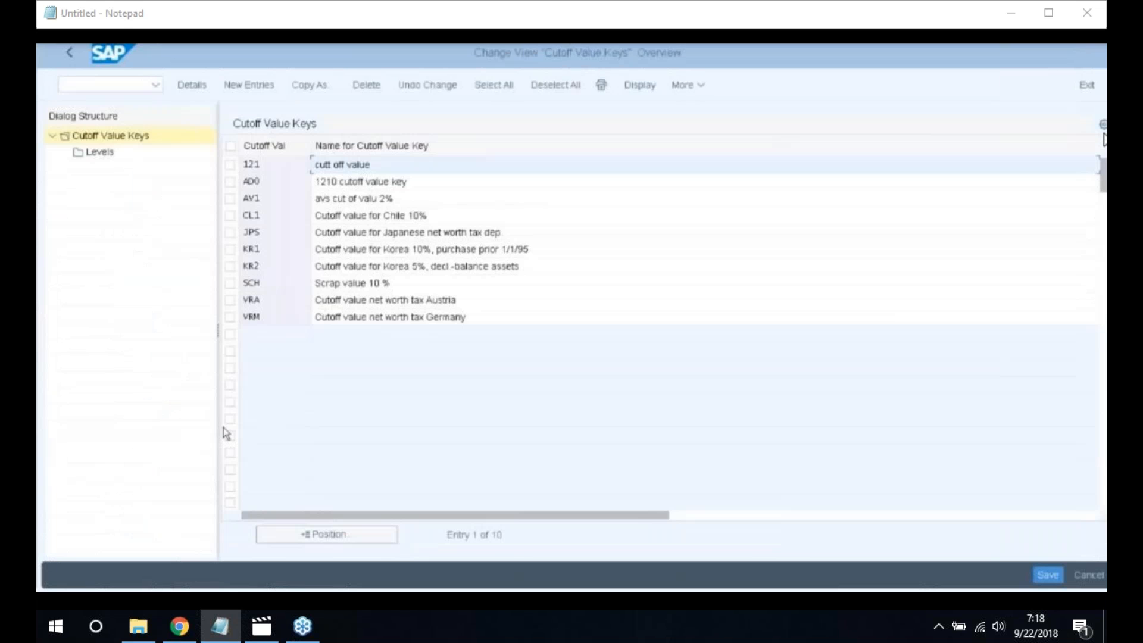
# Create cutoff key 220 with scrap value deduction and percentages from ordinary depreciation start date
pyautogui.click(274, 85)
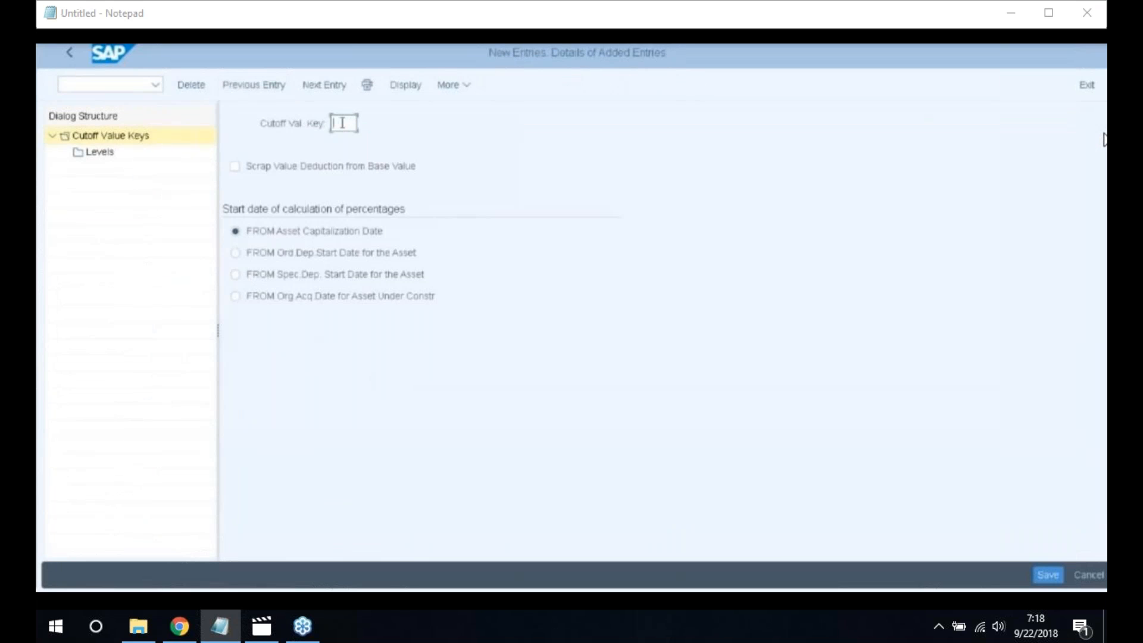
pyautogui.write('220')
pyautogui.click(236, 168)
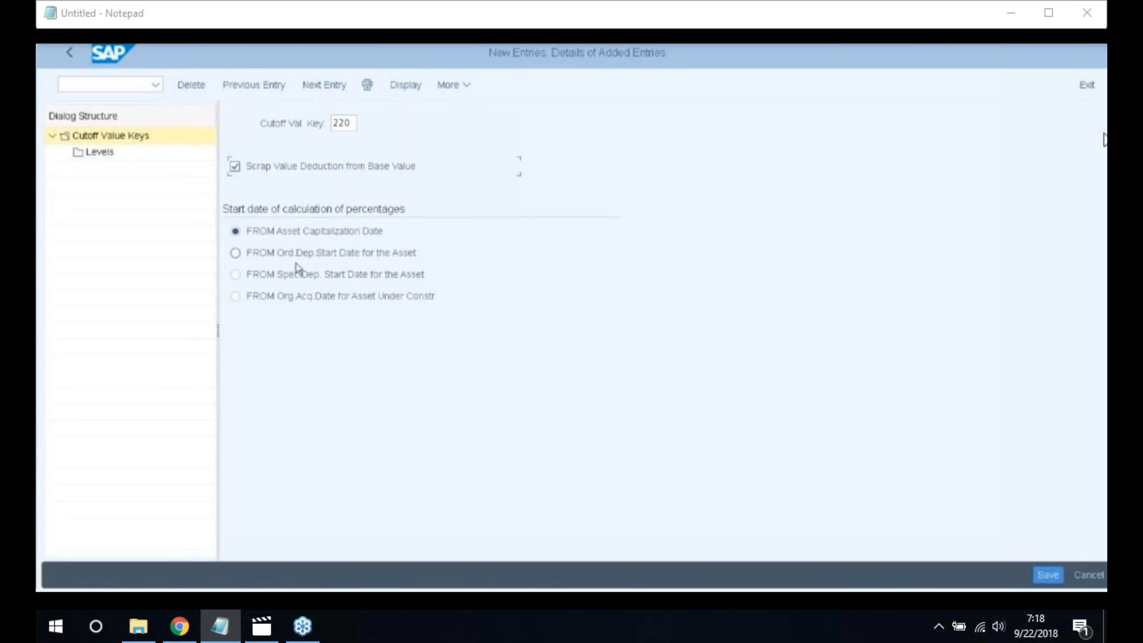
pyautogui.click(236, 253)
pyautogui.click(97, 153)
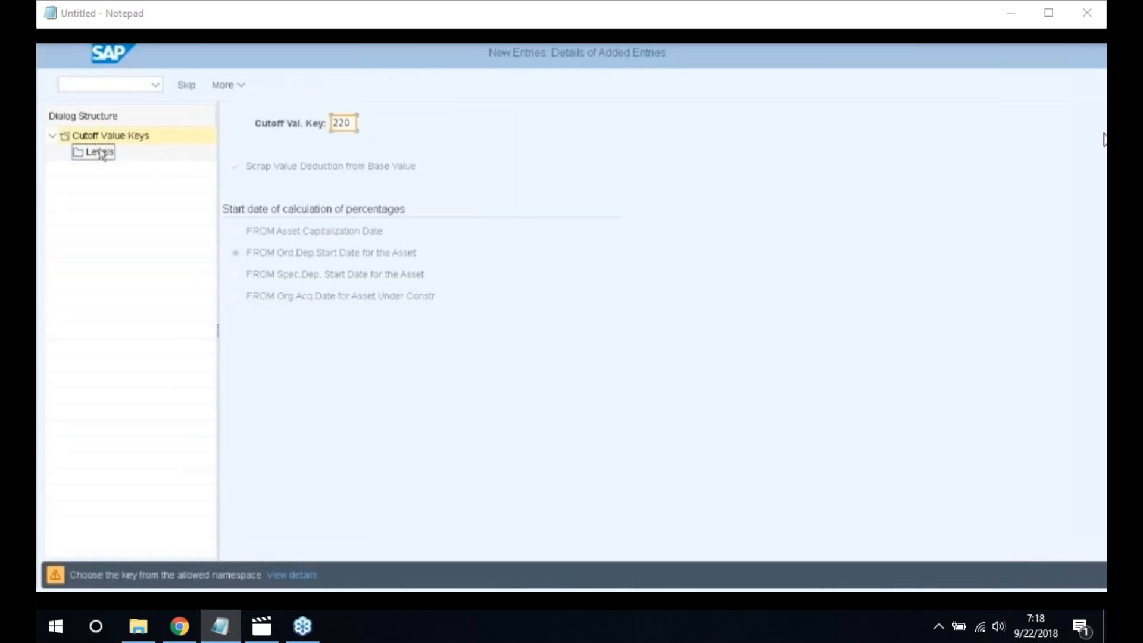
# Add a cutoff level for key 220: 9999, acquisition year 9999, 999 years, 12 months, 5%
pyautogui.doubleClick(100, 153)
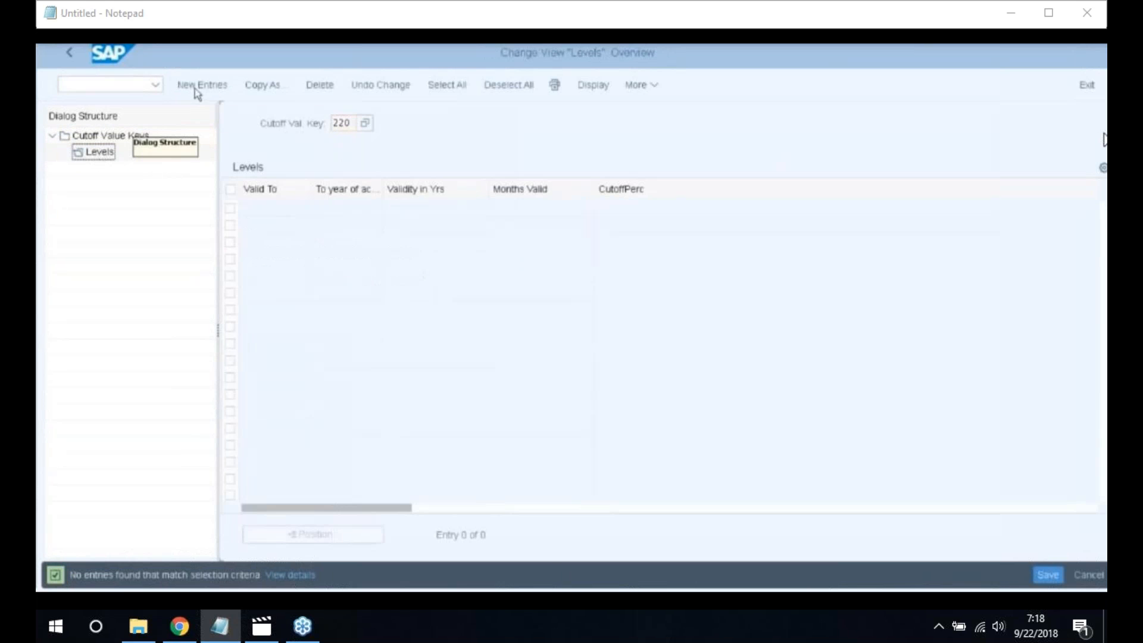
pyautogui.click(201, 85)
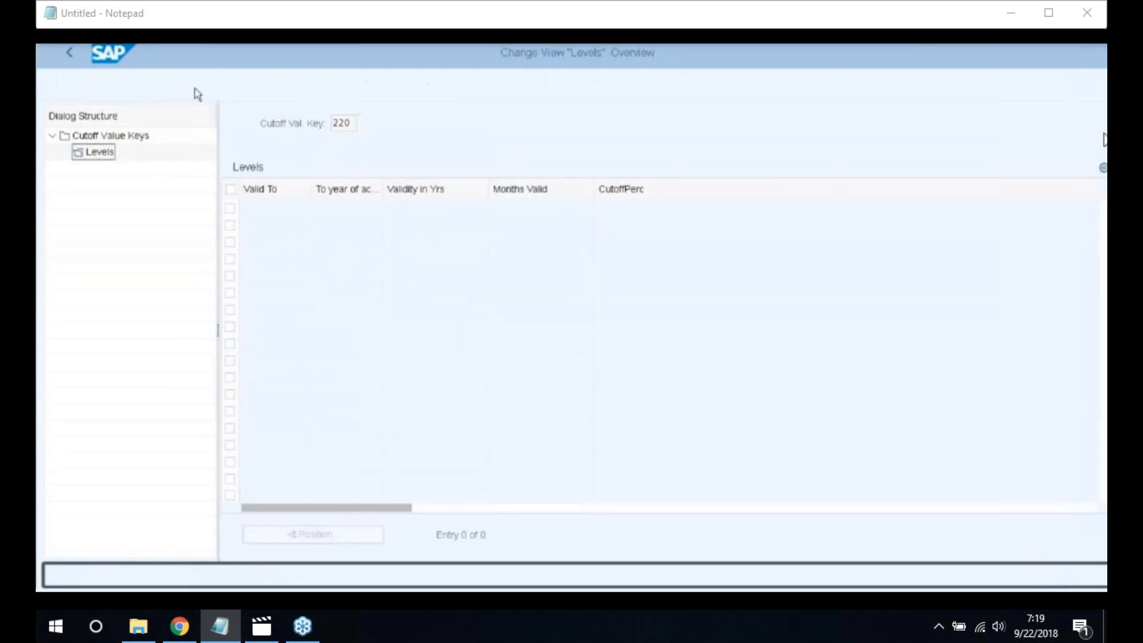
pyautogui.write('9999')
pyautogui.press('Tab')
pyautogui.write('999')
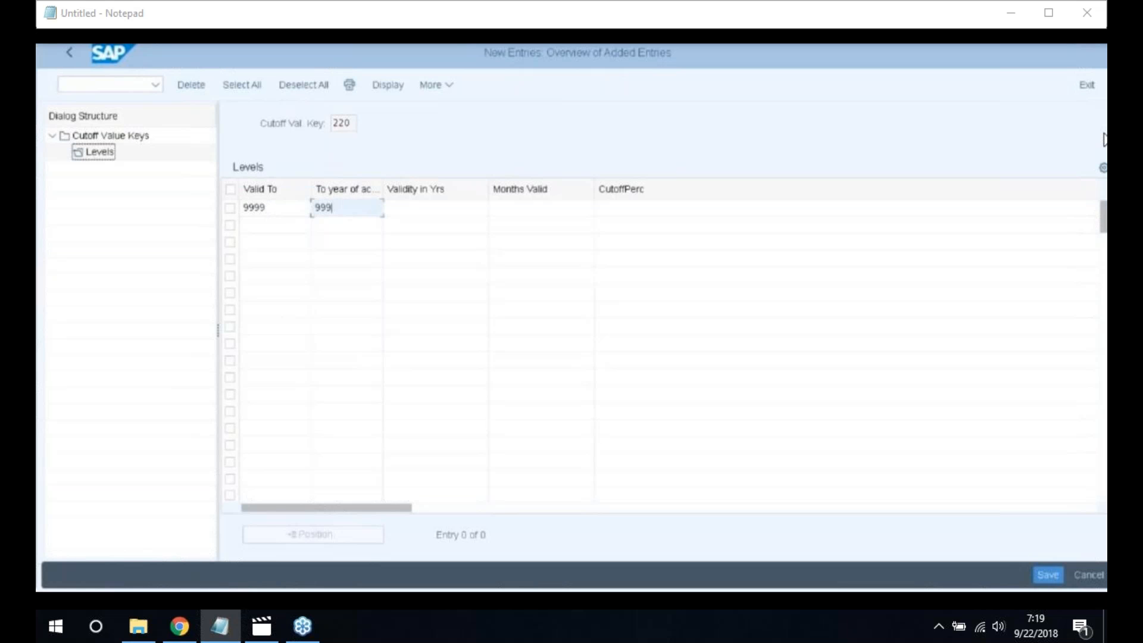
pyautogui.write('9')
pyautogui.press('Tab')
pyautogui.write('999')
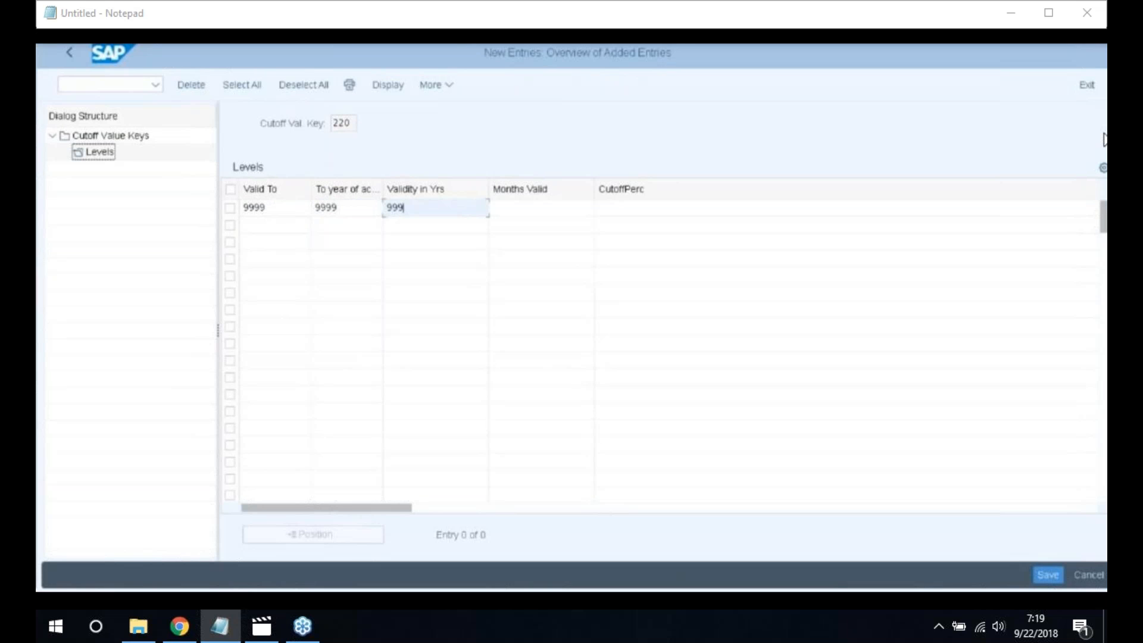
pyautogui.press('Tab')
pyautogui.write('1')
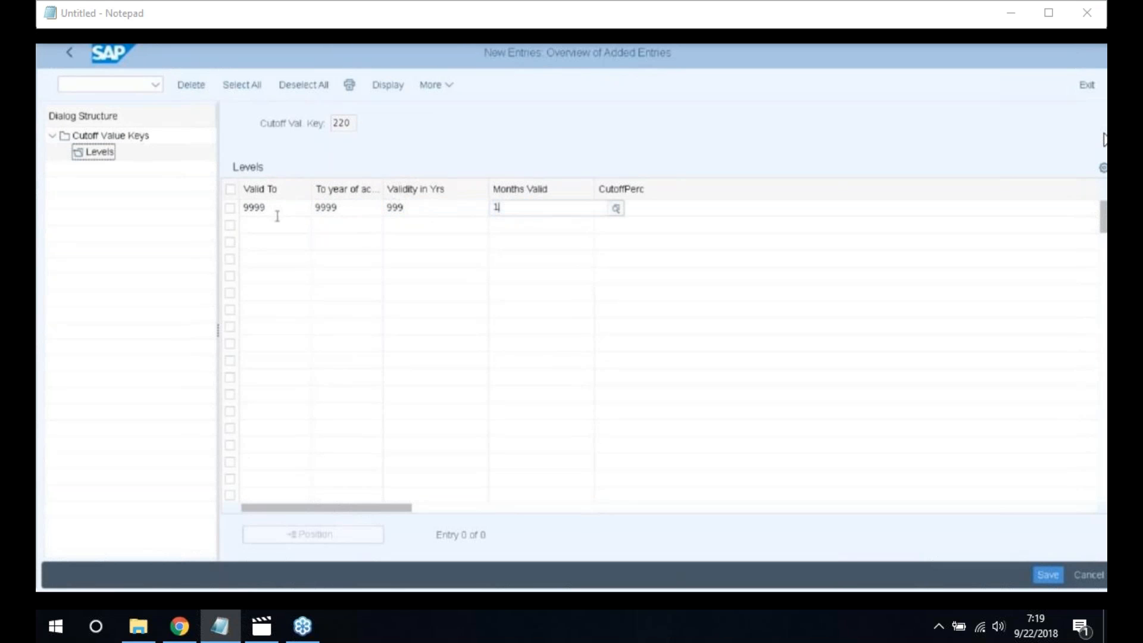
pyautogui.write('2')
pyautogui.press('Tab')
pyautogui.write('5')
pyautogui.press('Return')
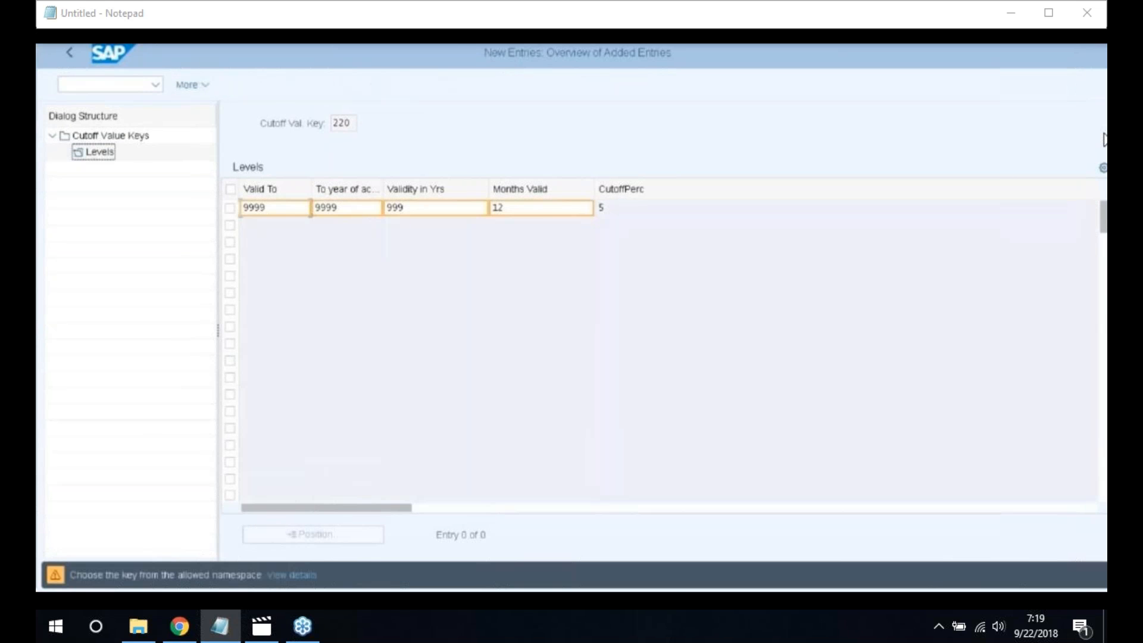
pyautogui.press('Return')
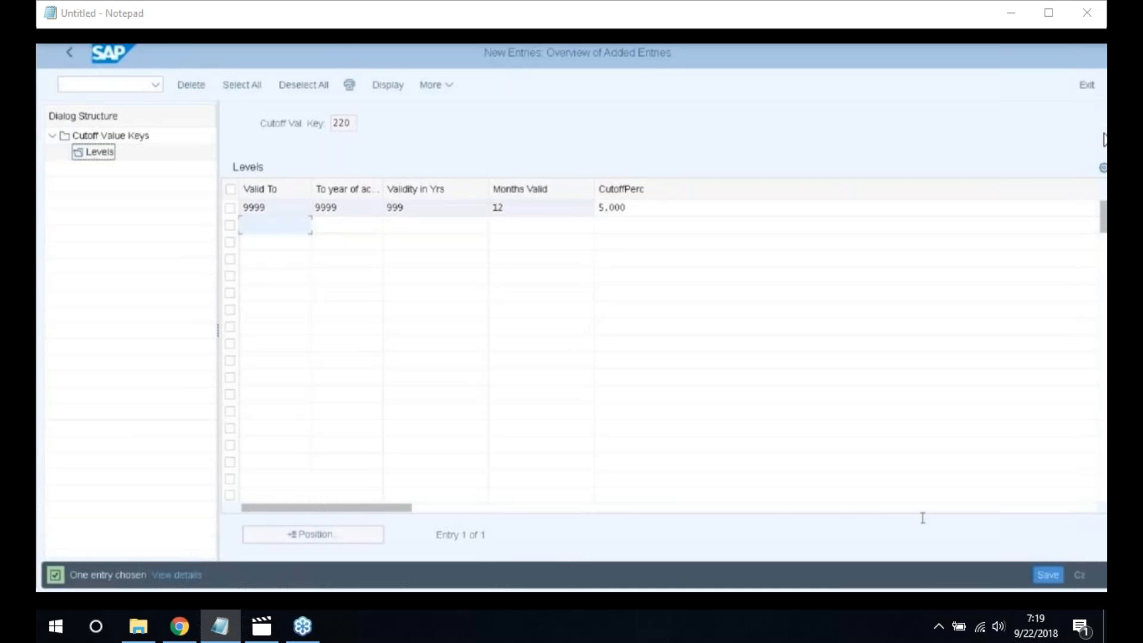
# Save the cutoff level under the customizing request and go back to the key list
pyautogui.click(1048, 575)
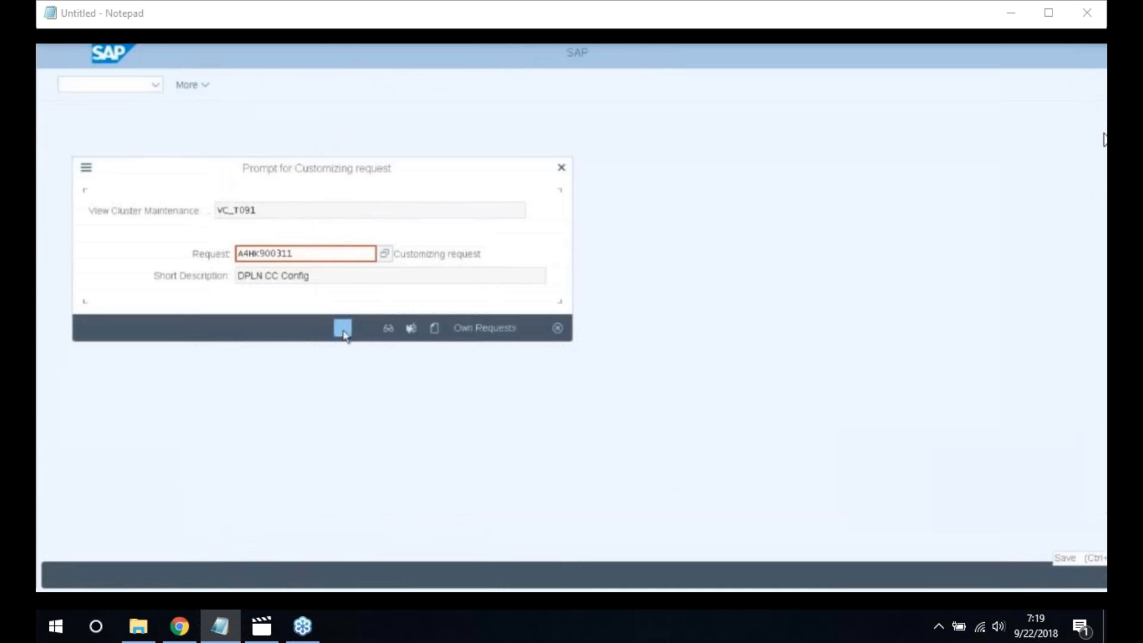
pyautogui.click(341, 328)
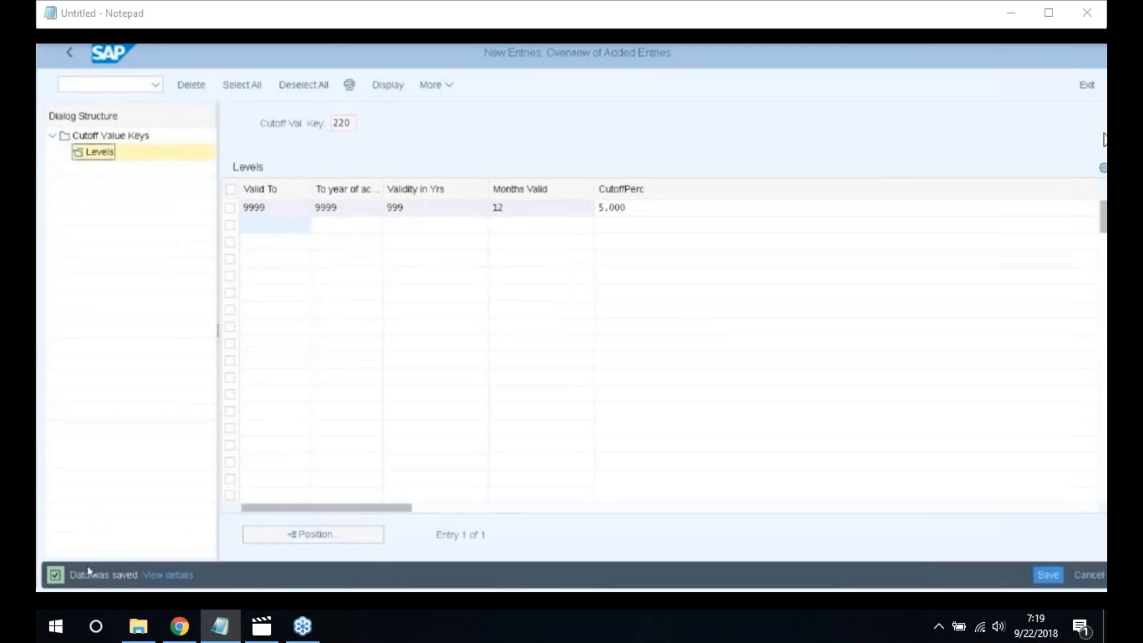
pyautogui.click(70, 56)
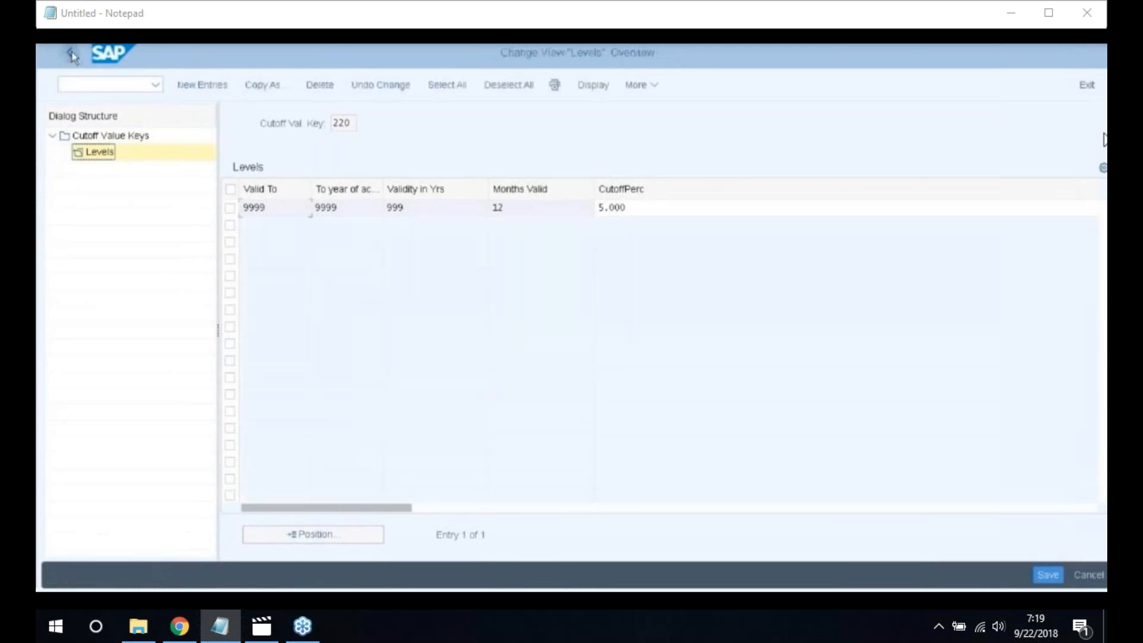
pyautogui.click(72, 56)
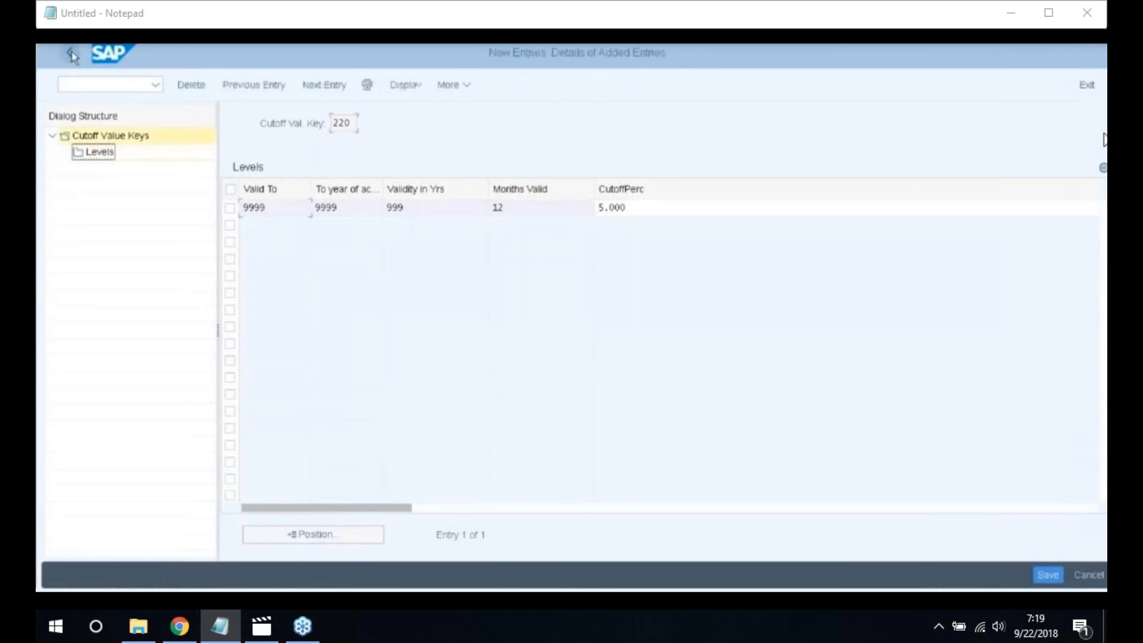
pyautogui.click(72, 57)
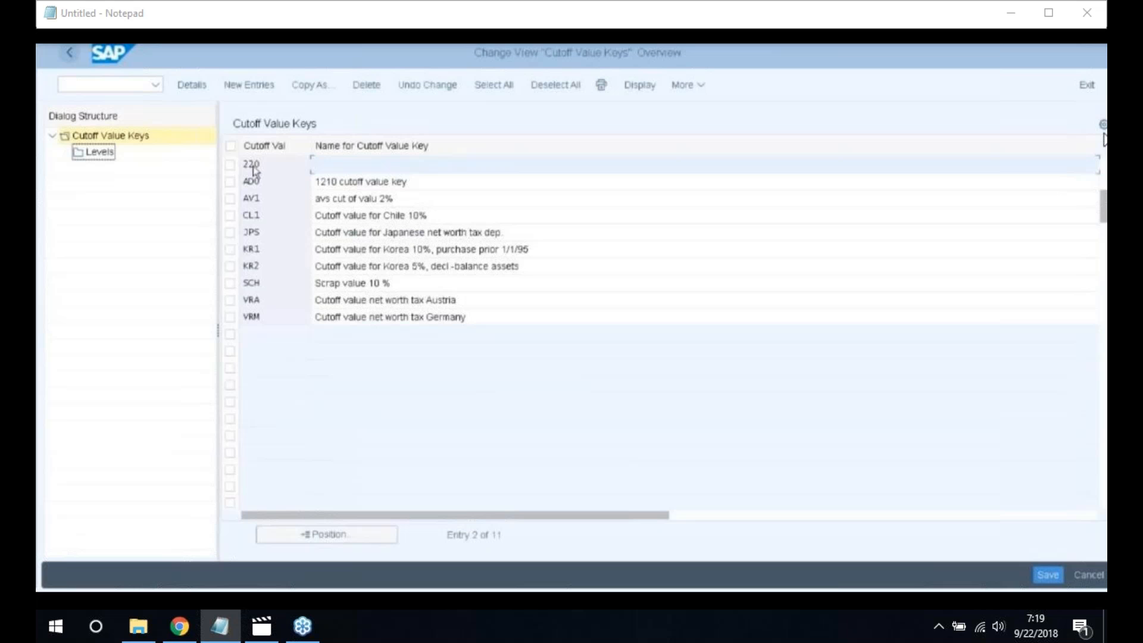
# Name key 220 'Cut off Value Key for 2200', save, then open Maintain Depreciation Key
pyautogui.write('Cut off Value Key')
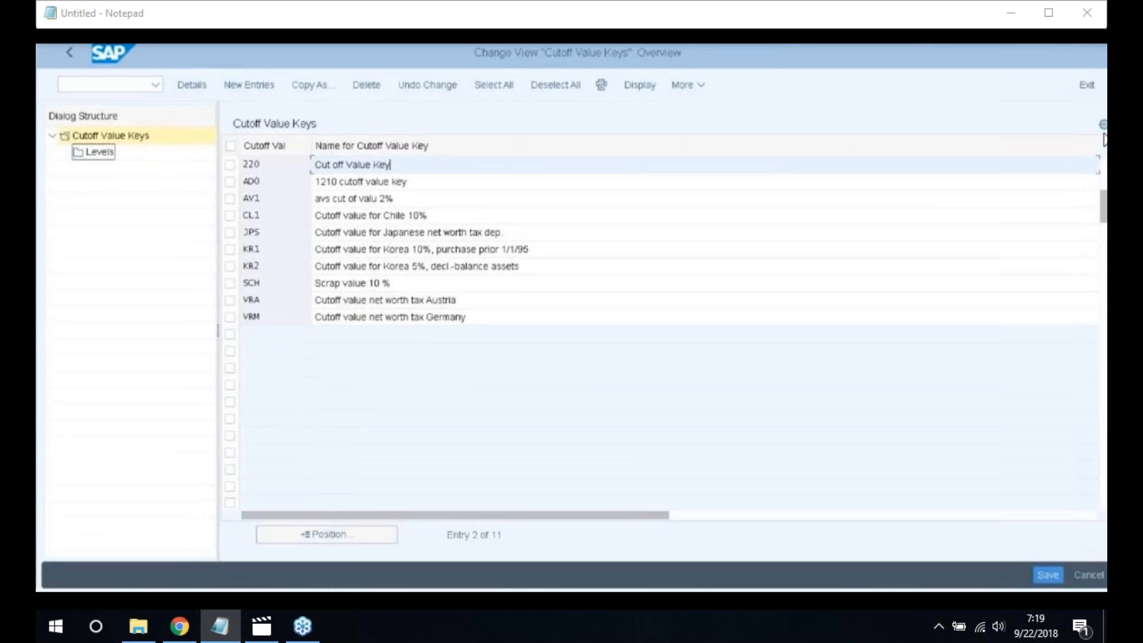
pyautogui.write(' for 2200')
pyautogui.click(1045, 576)
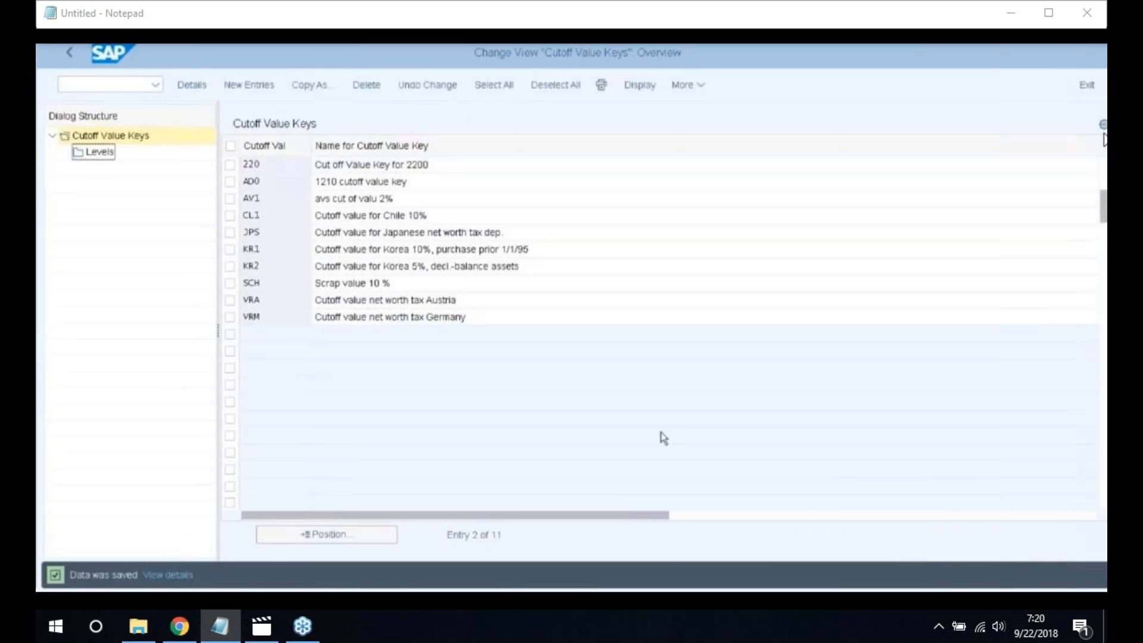
pyautogui.click(1037, 580)
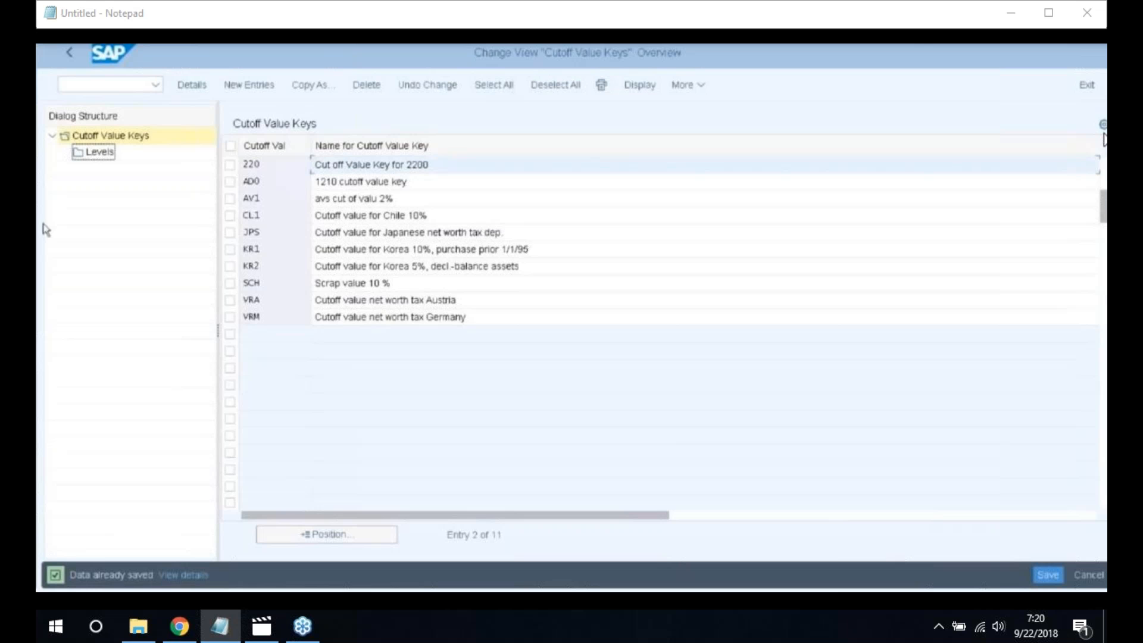
pyautogui.click(72, 55)
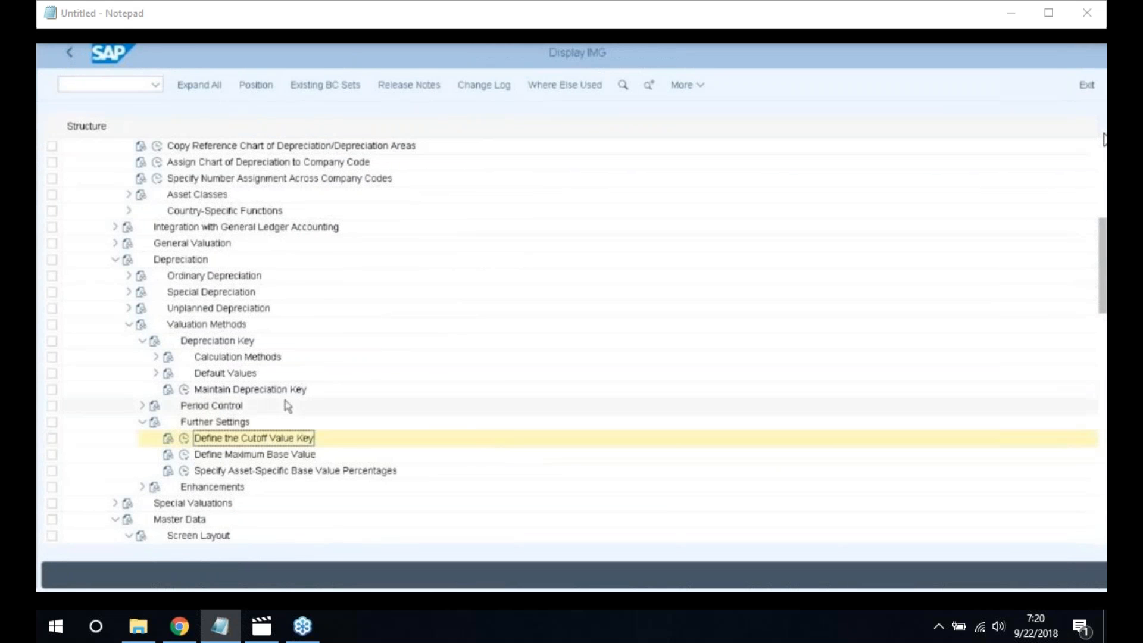
pyautogui.click(184, 389)
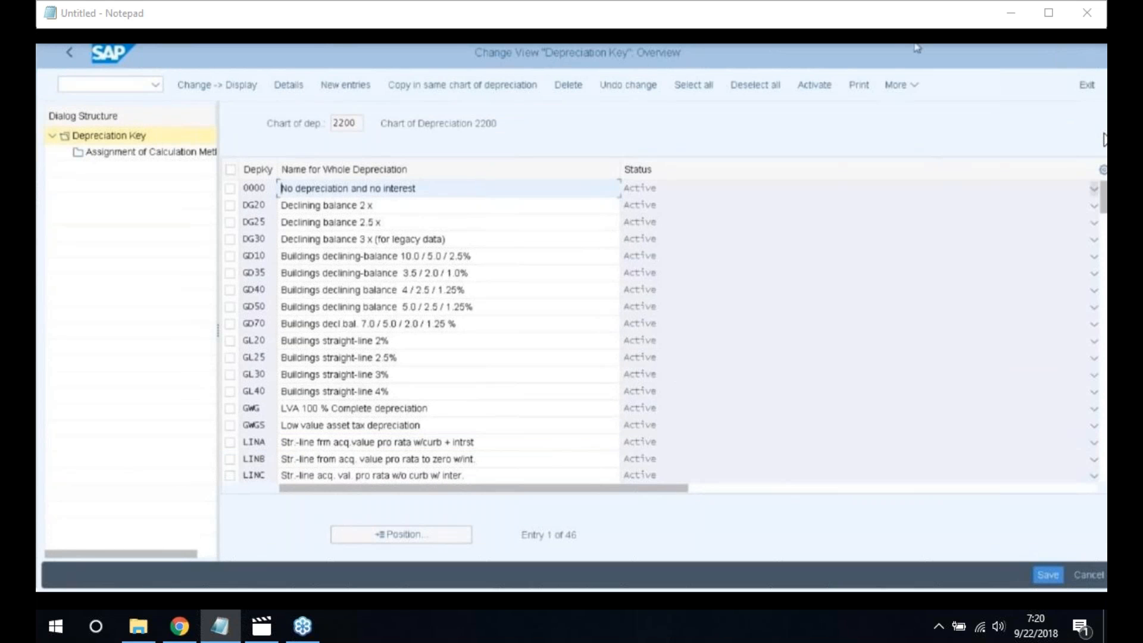
# Create a new depreciation key 2200 with the description 'Depreciation Key for 2200'
pyautogui.click(344, 85)
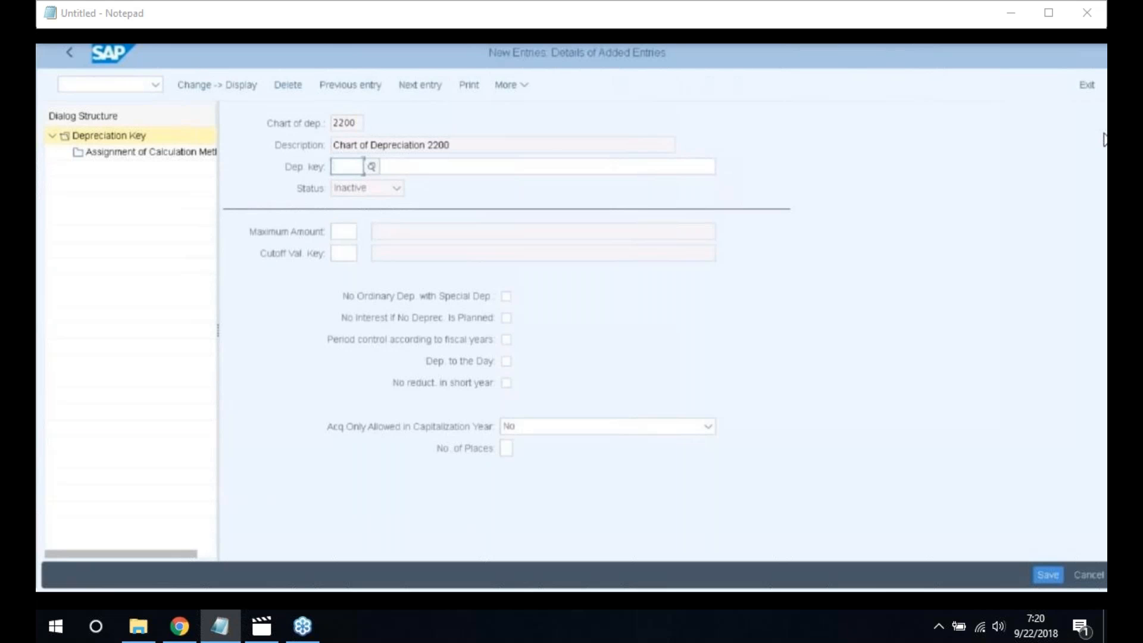
pyautogui.write('2200')
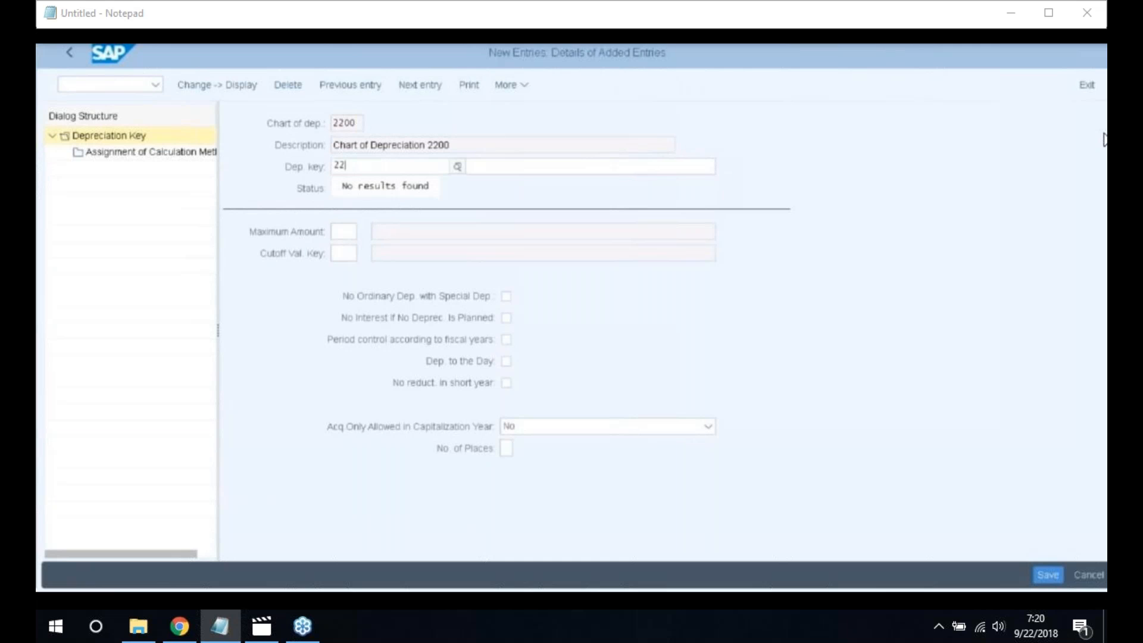
pyautogui.click(498, 168)
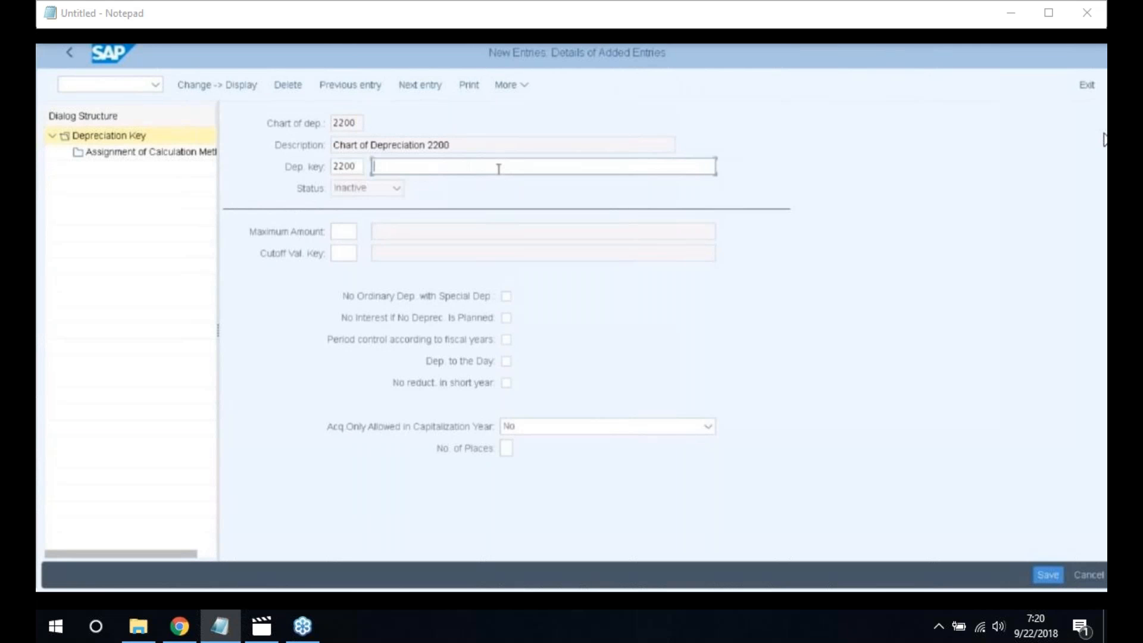
pyautogui.write('Depreciation Key for 22')
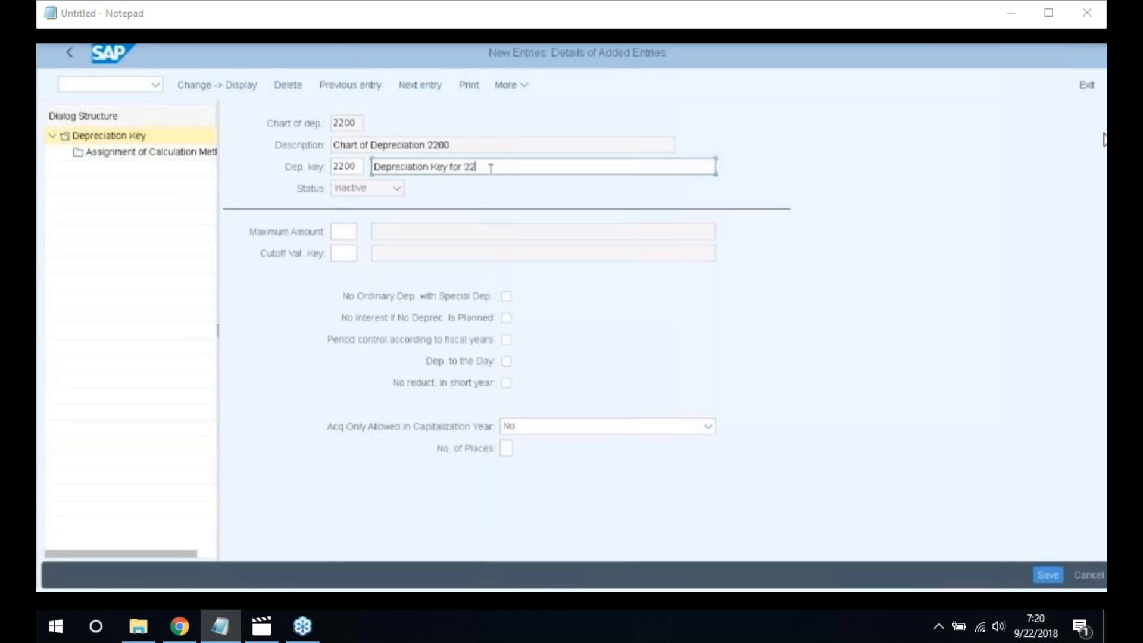
pyautogui.write('00')
# Add a calculation method assignment for ordinary depreciation, phase from start of depreciation
pyautogui.doubleClick(138, 153)
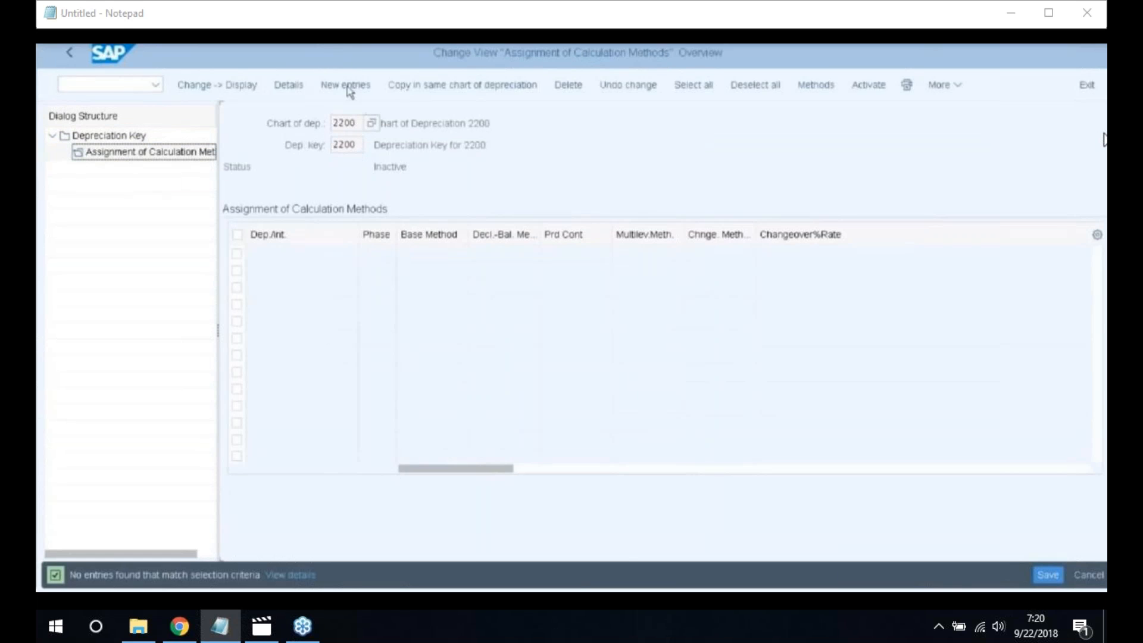
pyautogui.click(347, 86)
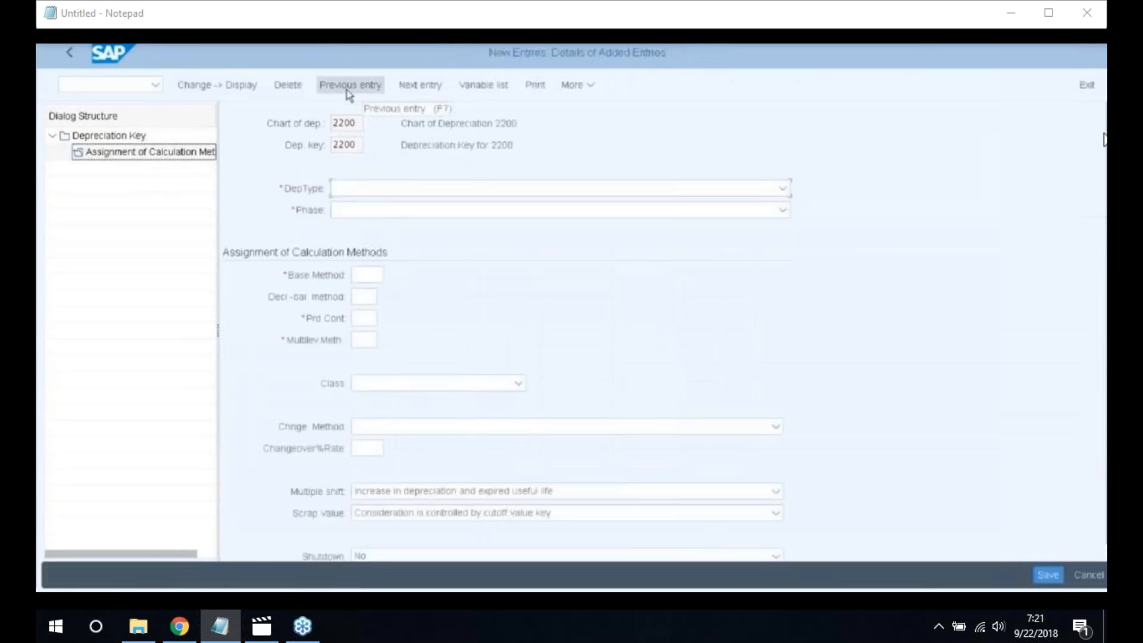
pyautogui.click(782, 190)
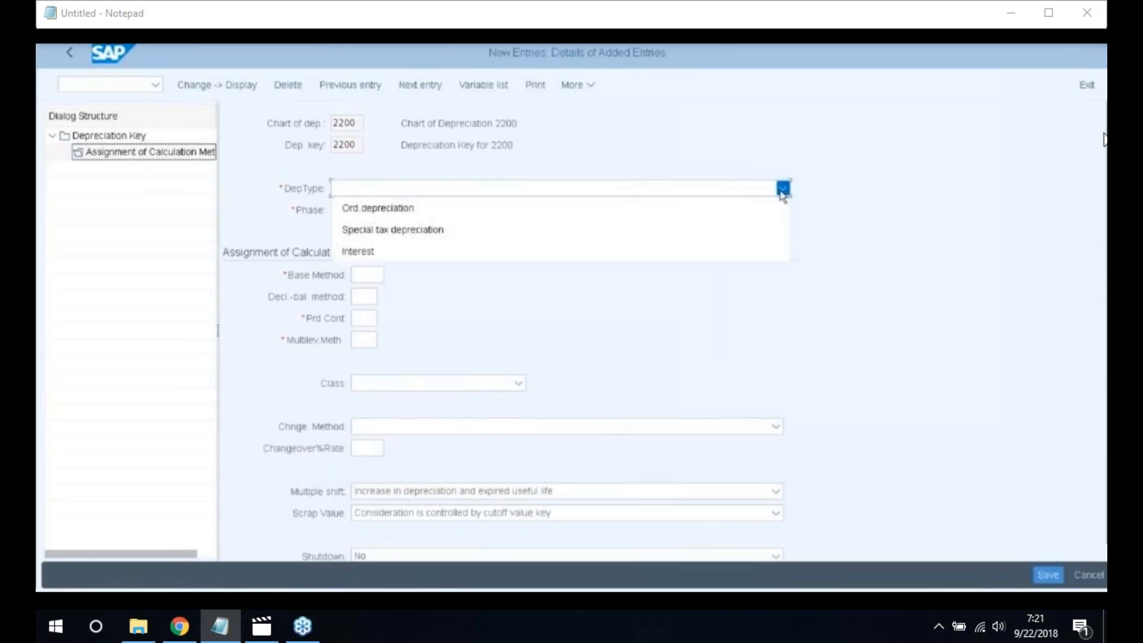
pyautogui.click(429, 213)
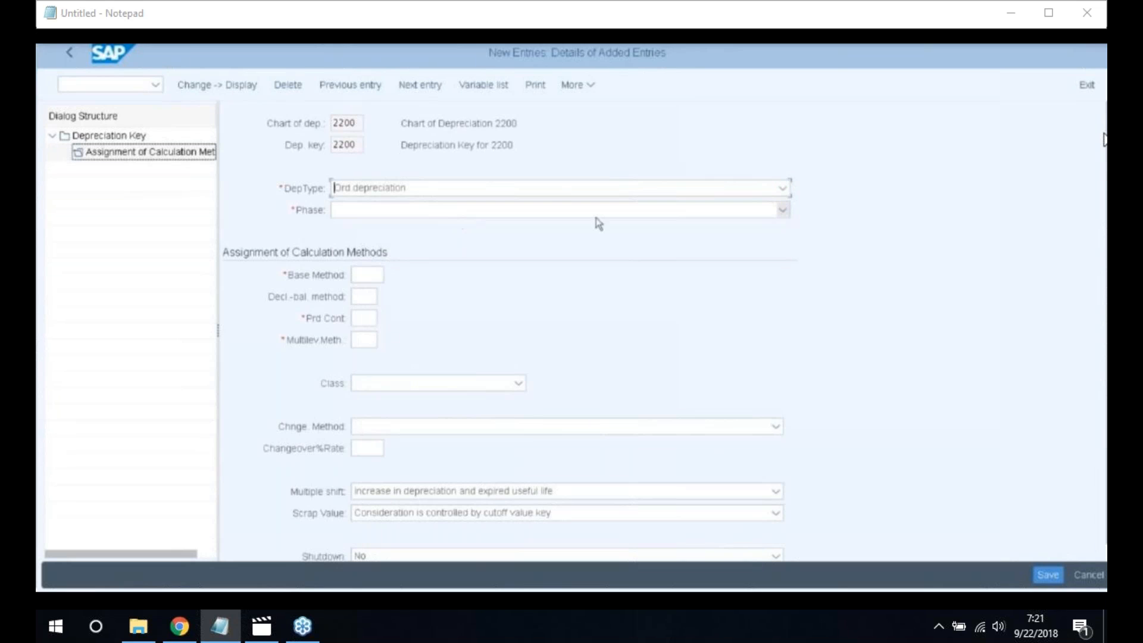
pyautogui.click(781, 211)
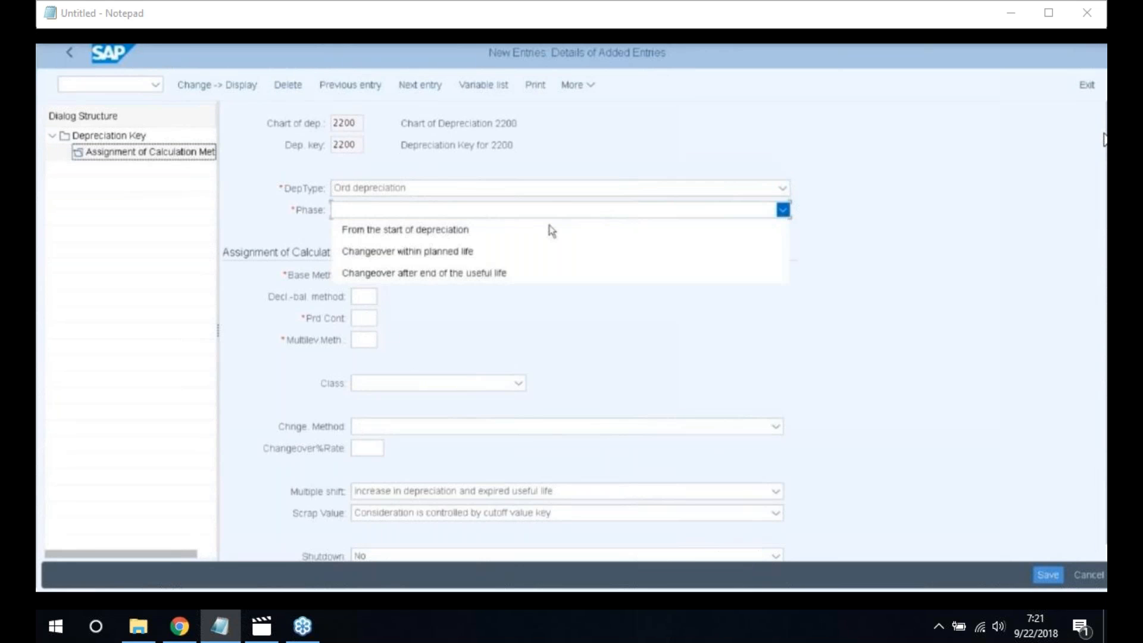
pyautogui.click(467, 234)
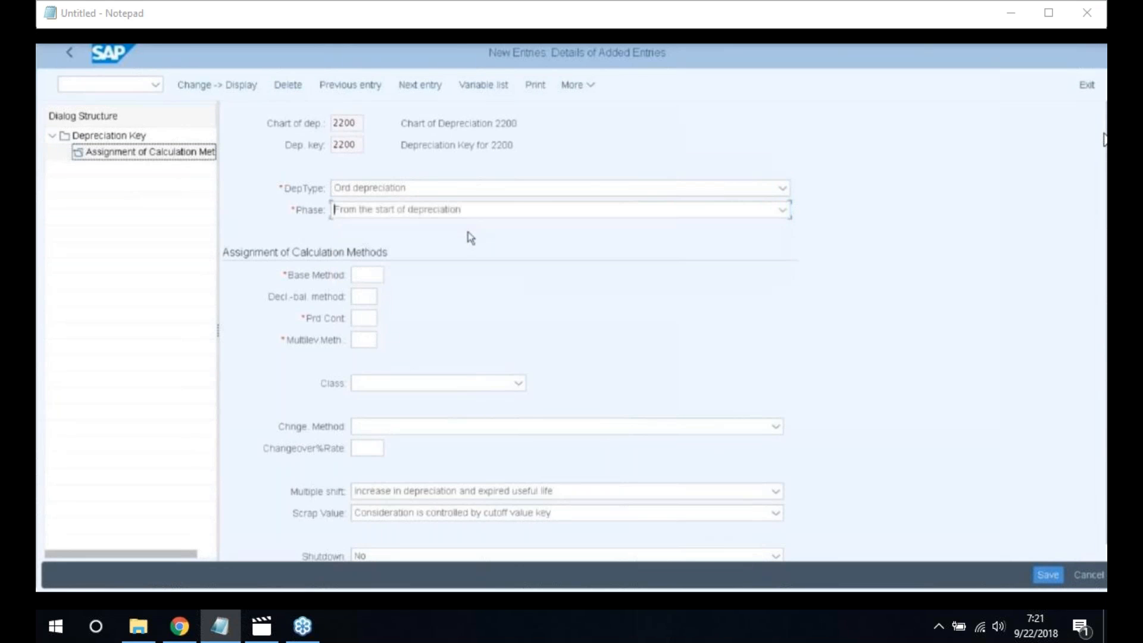
# Enter base method 2200, declining-balance 001, period control 001 and multilevel method 220
pyautogui.click(368, 275)
pyautogui.write('22')
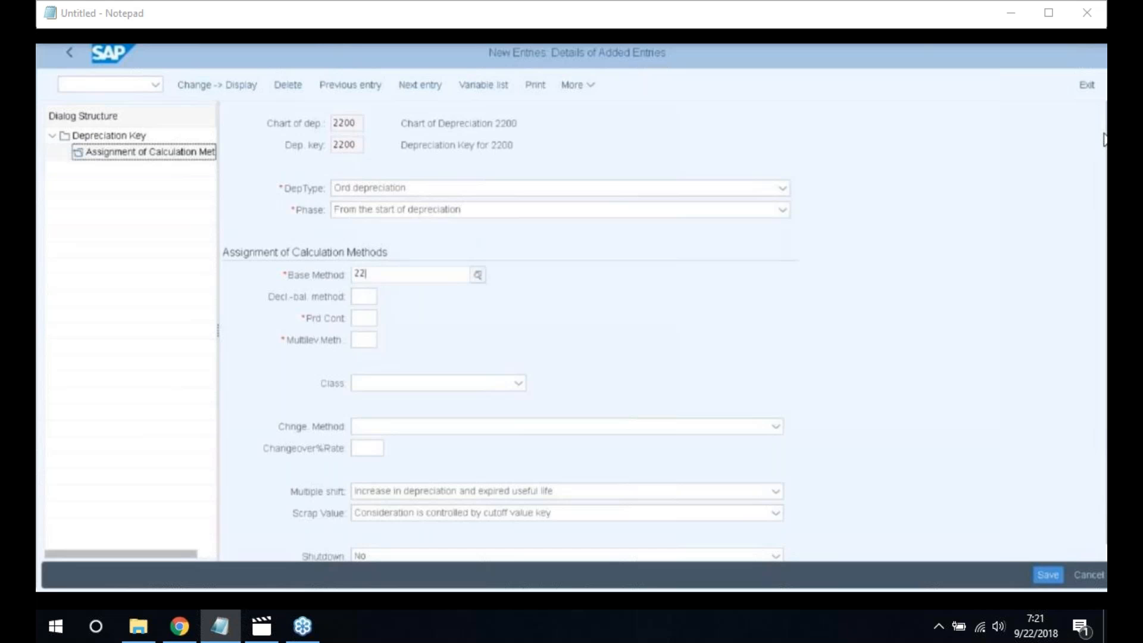
pyautogui.write('00')
pyautogui.click(358, 297)
pyautogui.write('001')
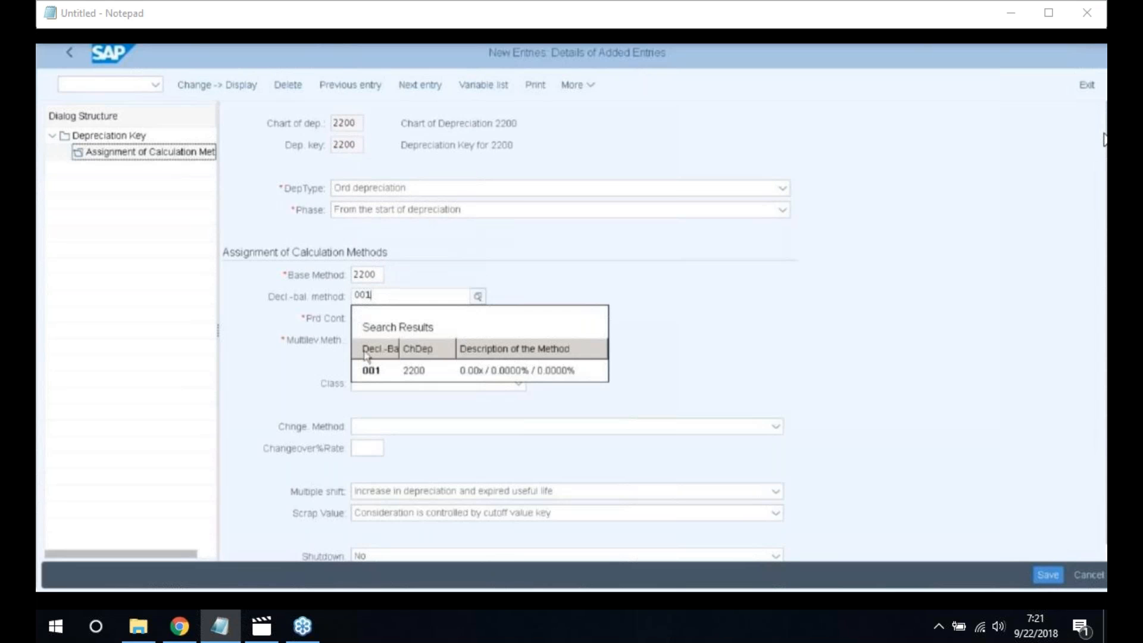
pyautogui.press('Tab')
pyautogui.write('0')
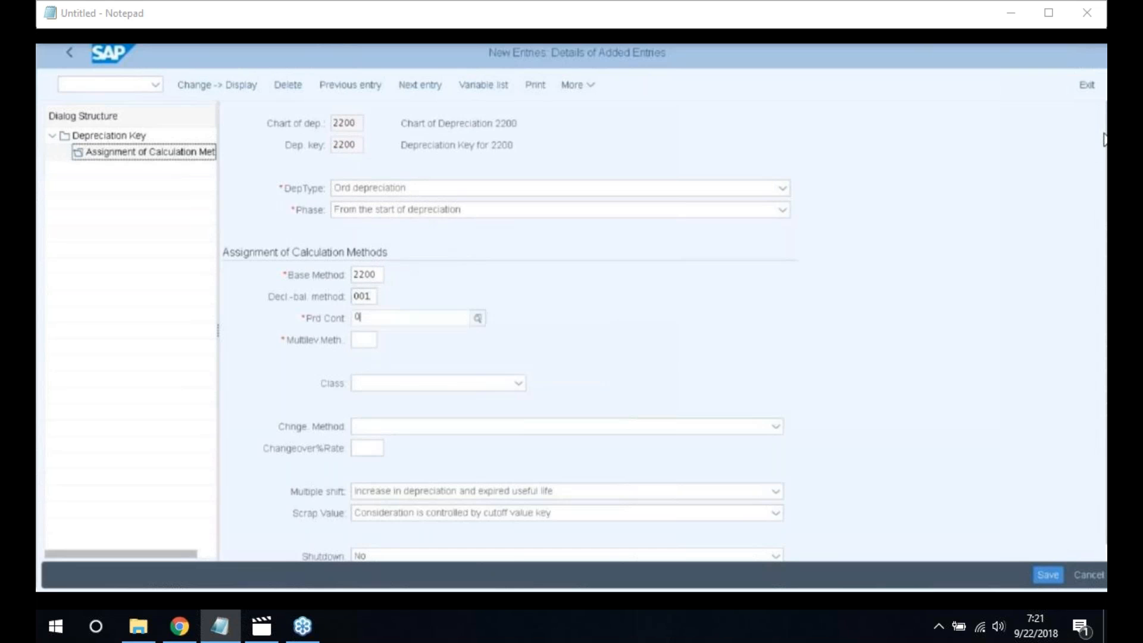
pyautogui.write('01')
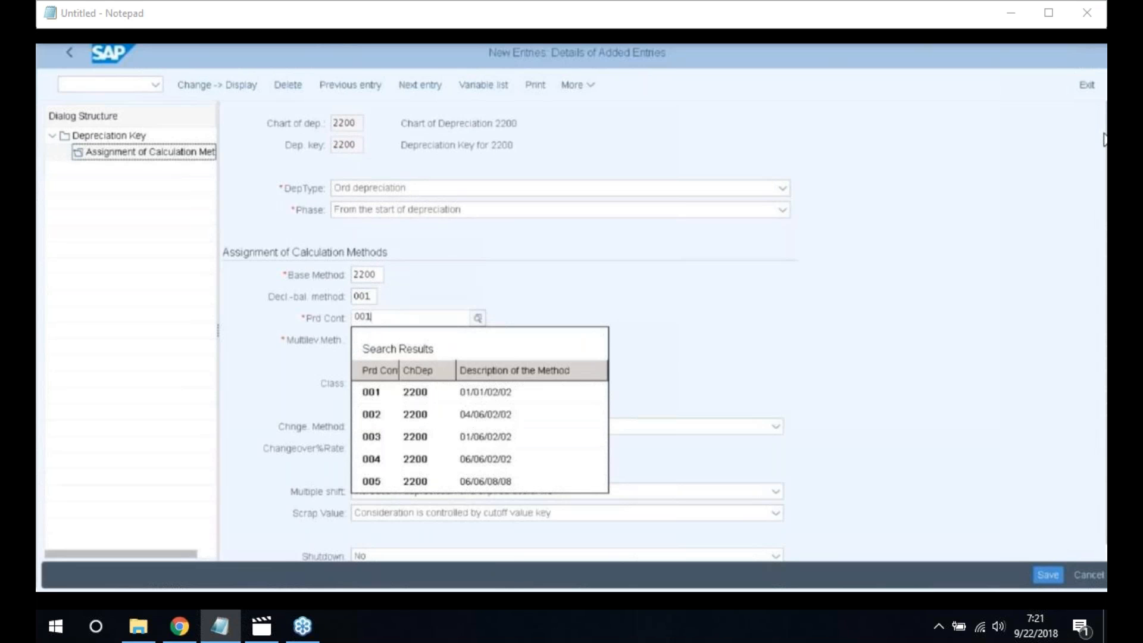
pyautogui.press('Tab')
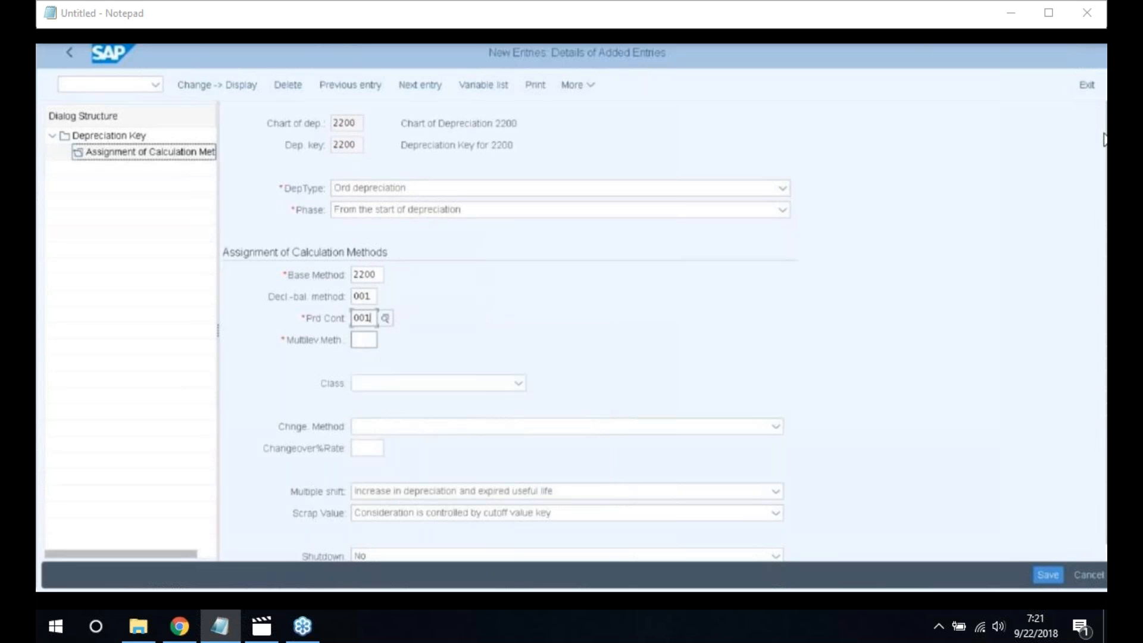
pyautogui.write('220')
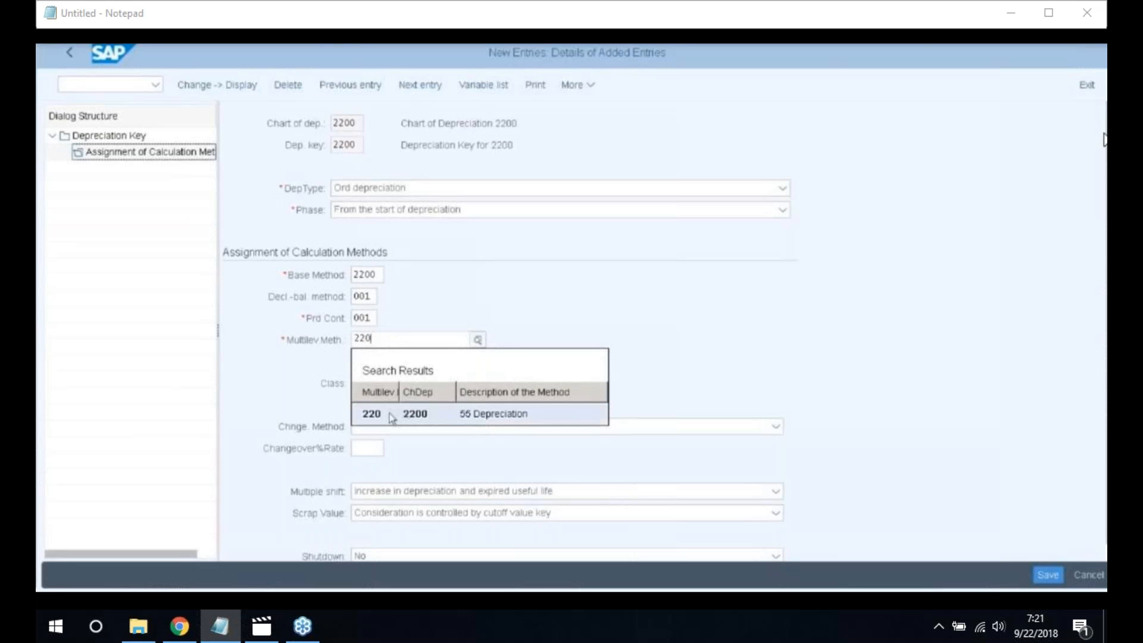
pyautogui.click(391, 417)
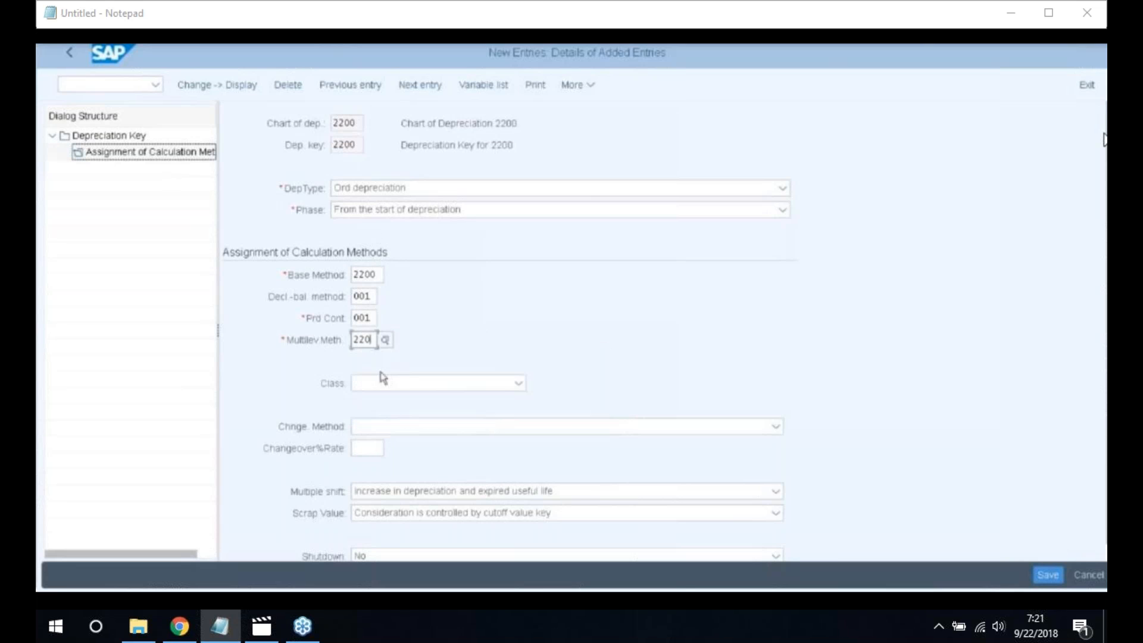
# Set the depreciation class to straight-line and save, accepting the useful-life warning
pyautogui.click(517, 386)
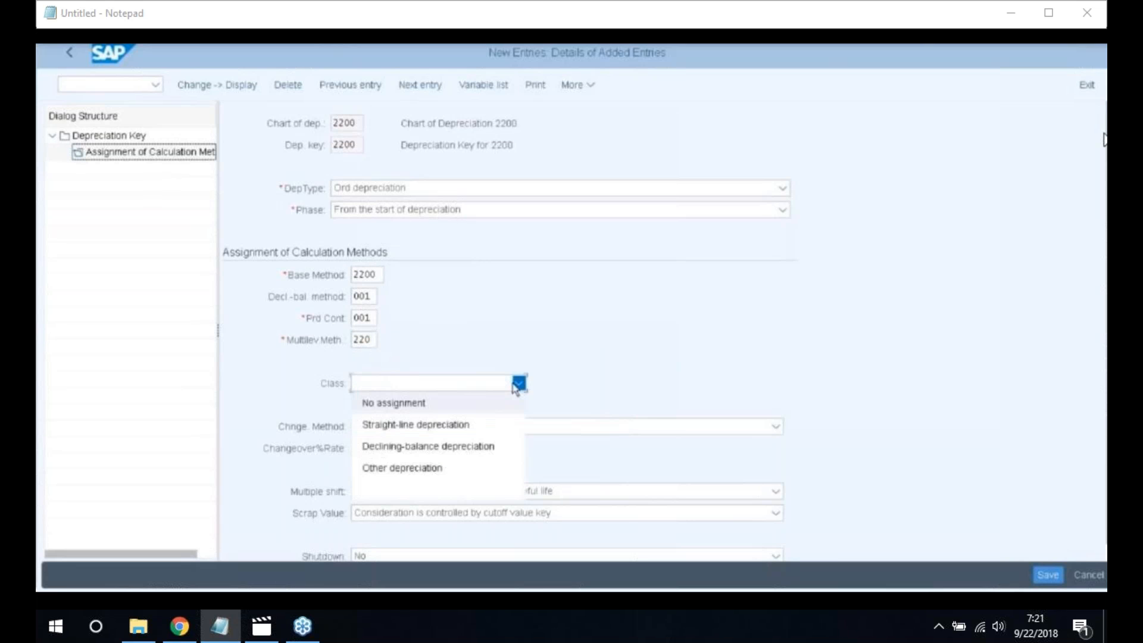
pyautogui.click(448, 429)
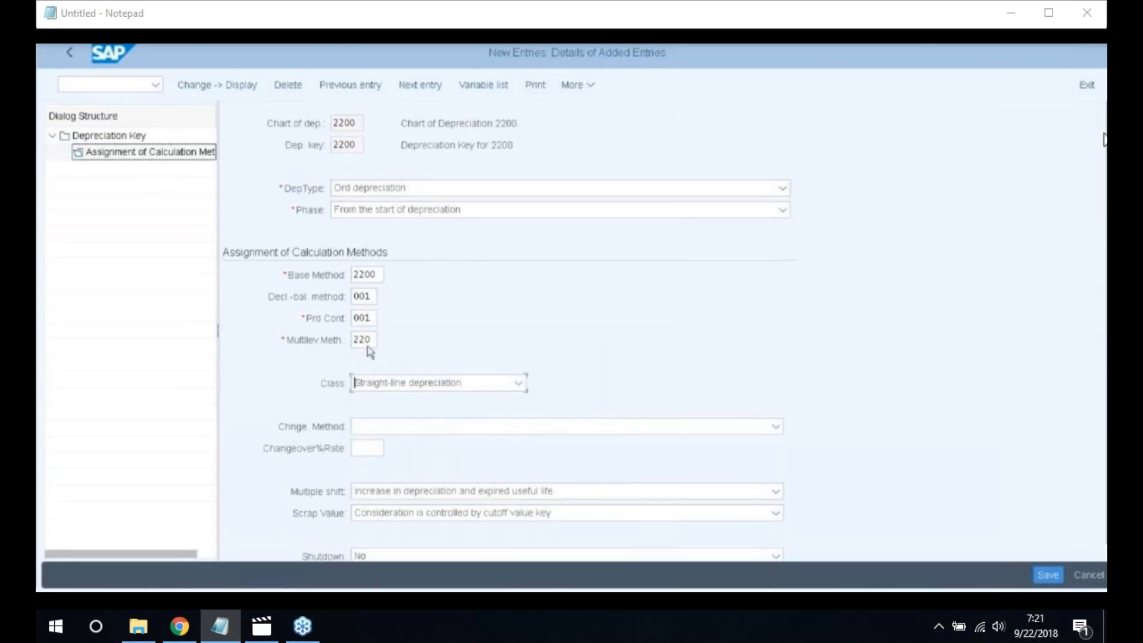
pyautogui.click(1036, 580)
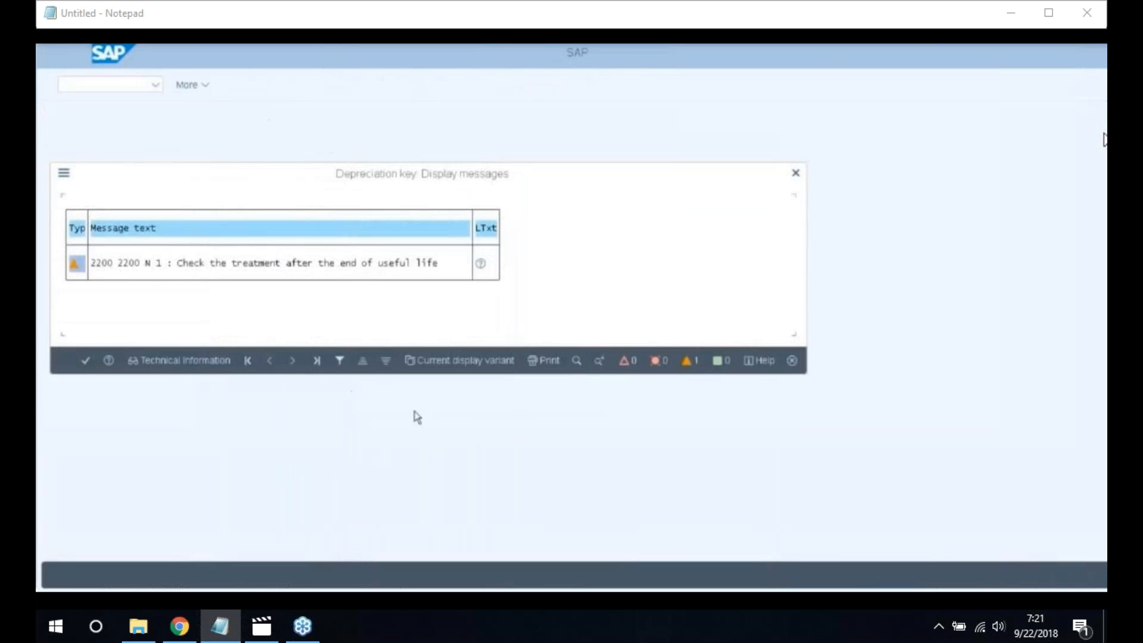
pyautogui.press('Return')
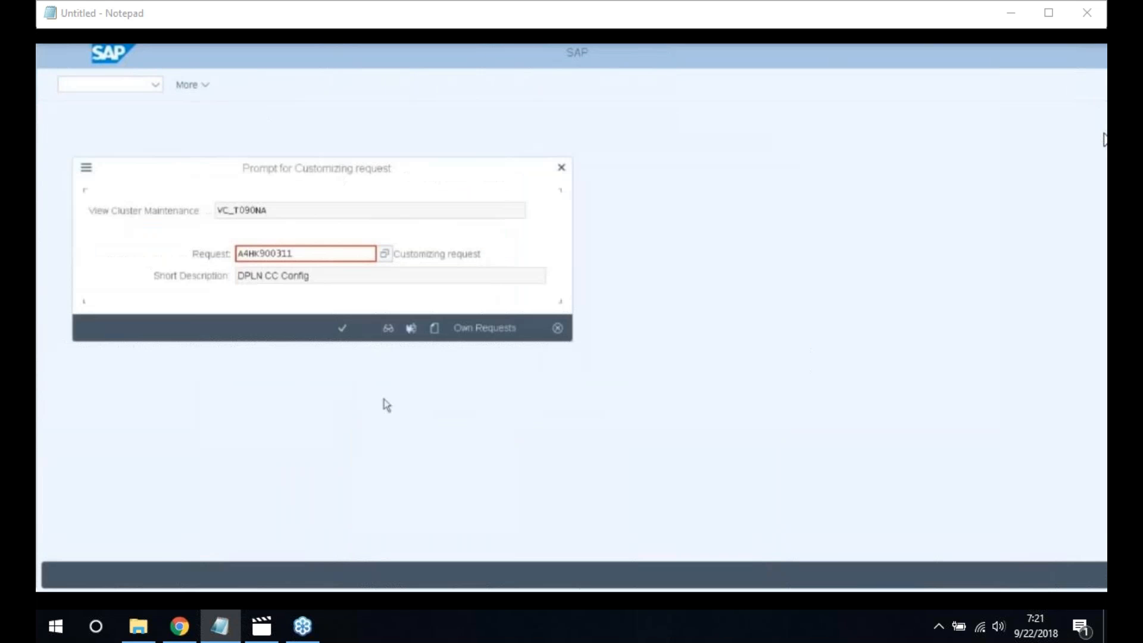
# Save under the customizing request and review the calculation method assignment details
pyautogui.click(342, 331)
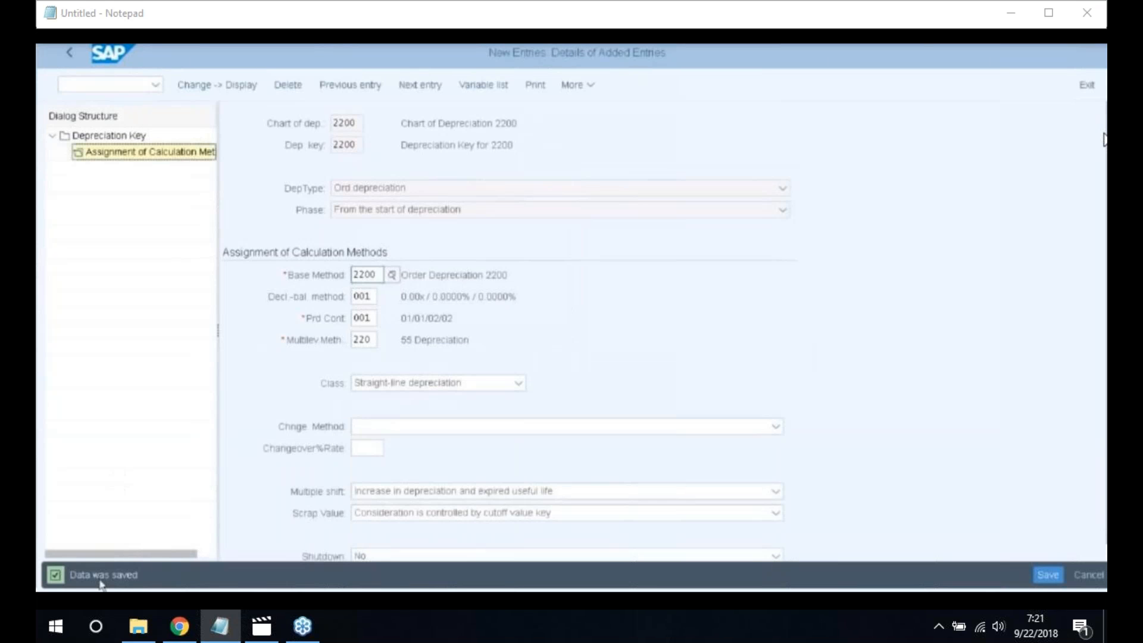
pyautogui.click(86, 152)
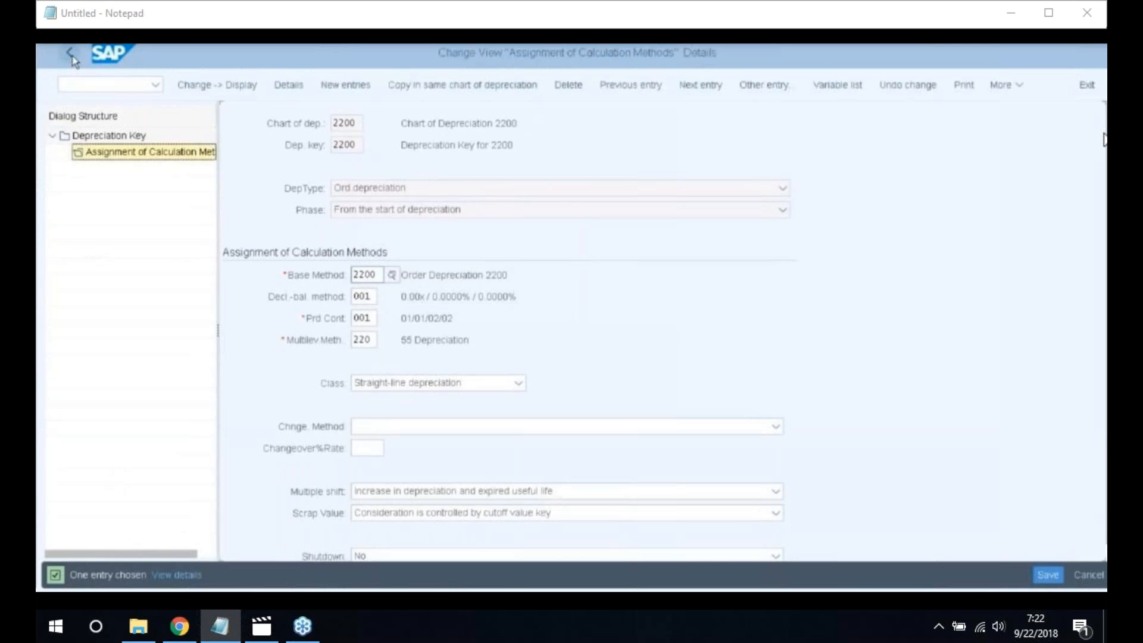
pyautogui.click(71, 56)
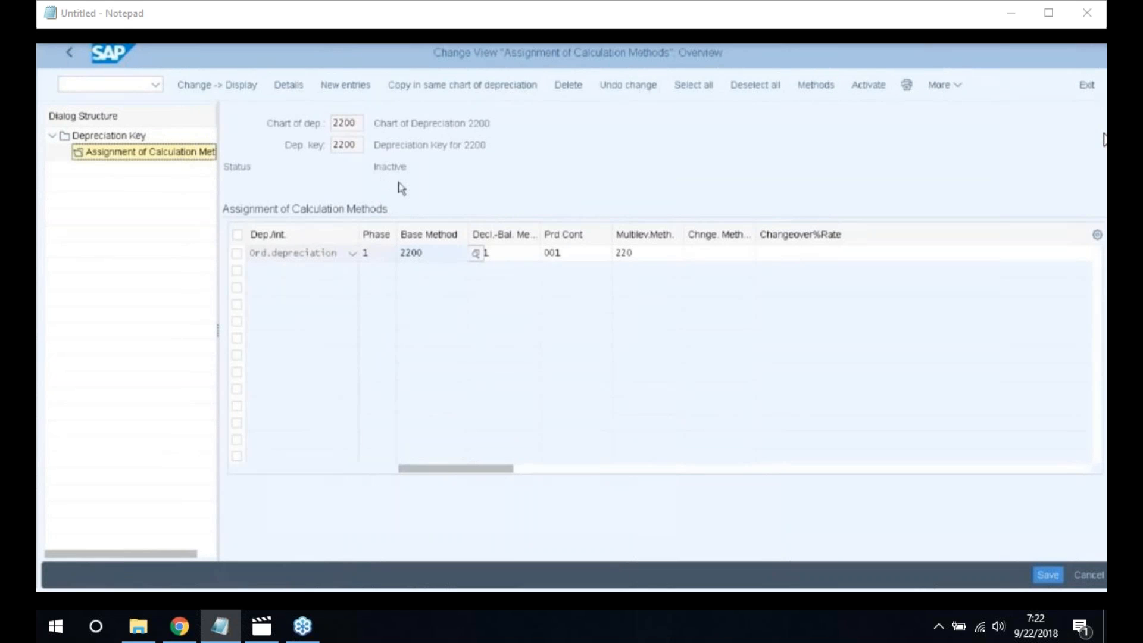
pyautogui.click(936, 85)
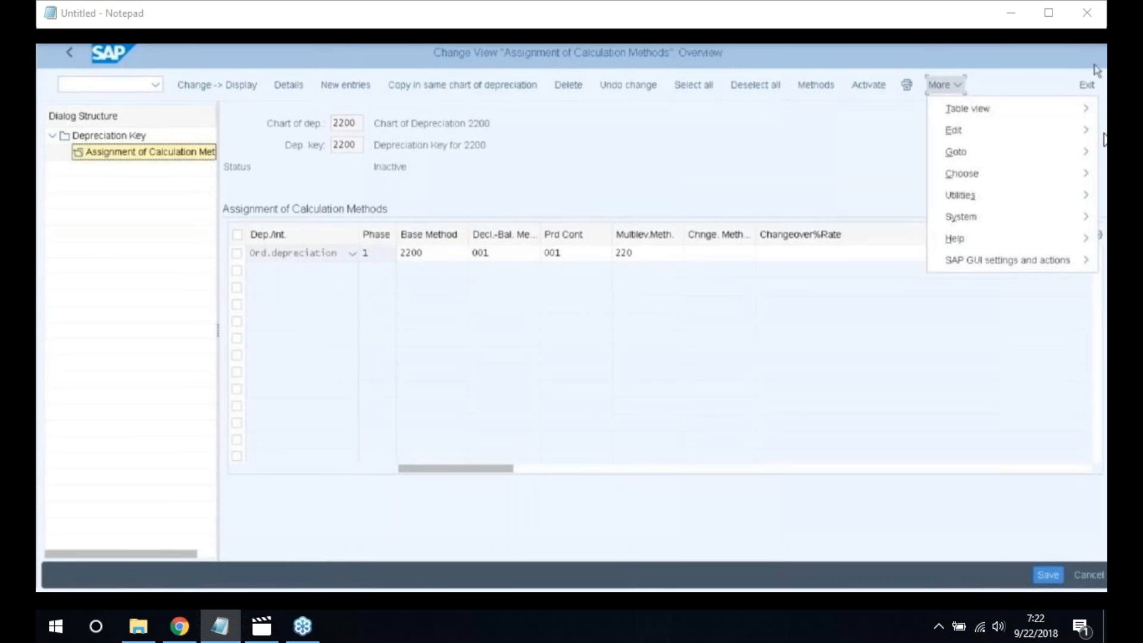
pyautogui.click(995, 93)
# Activate the depreciation key 2200 calculation methods and save the assignment
pyautogui.click(868, 87)
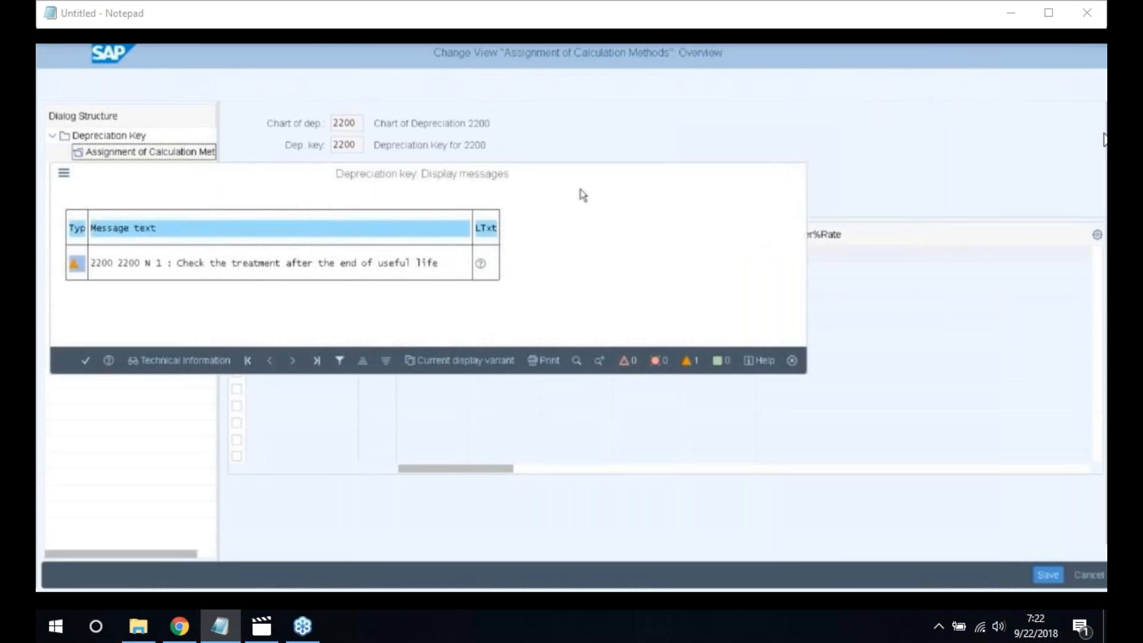
pyautogui.press('Return')
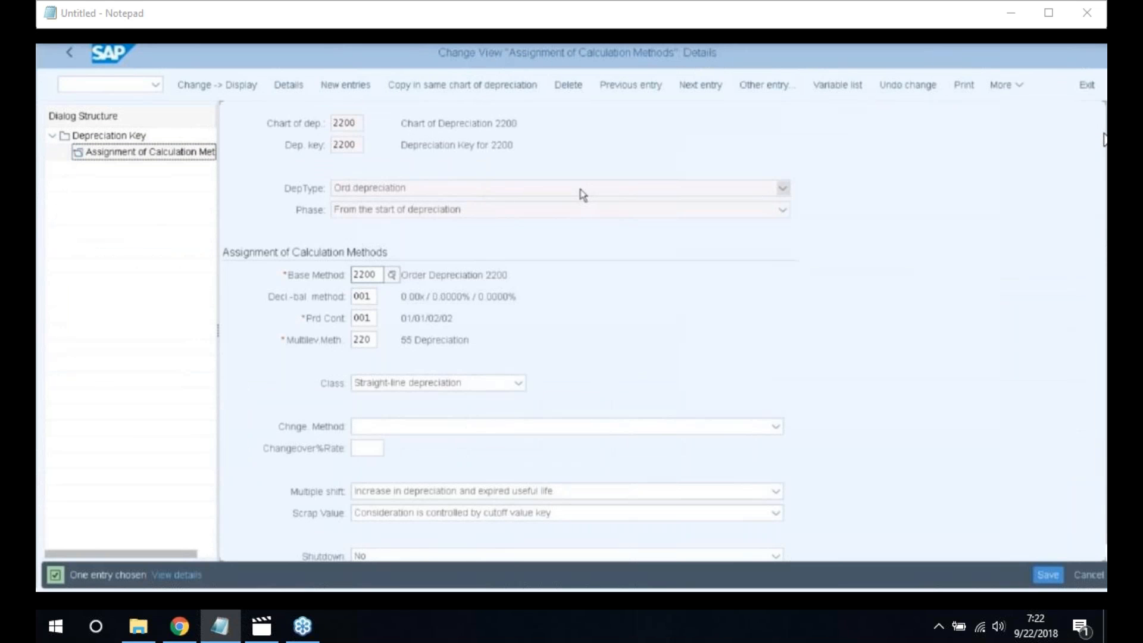
pyautogui.click(1047, 575)
pyautogui.click(86, 362)
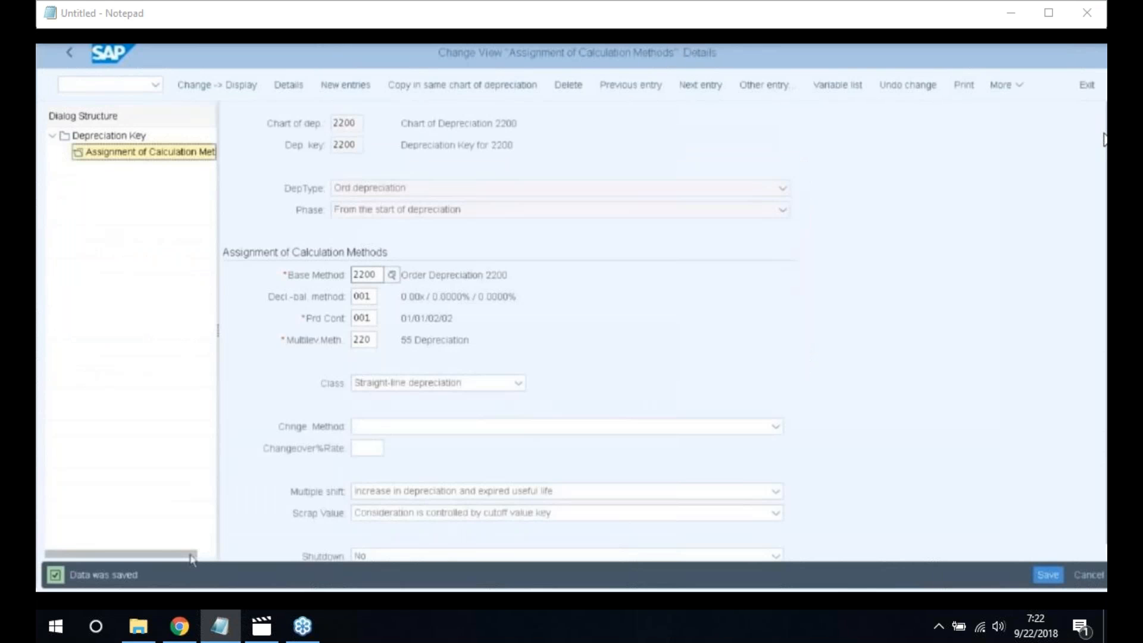
# Save the depreciation key 2200 entry and go back to the IMG tree
pyautogui.click(70, 53)
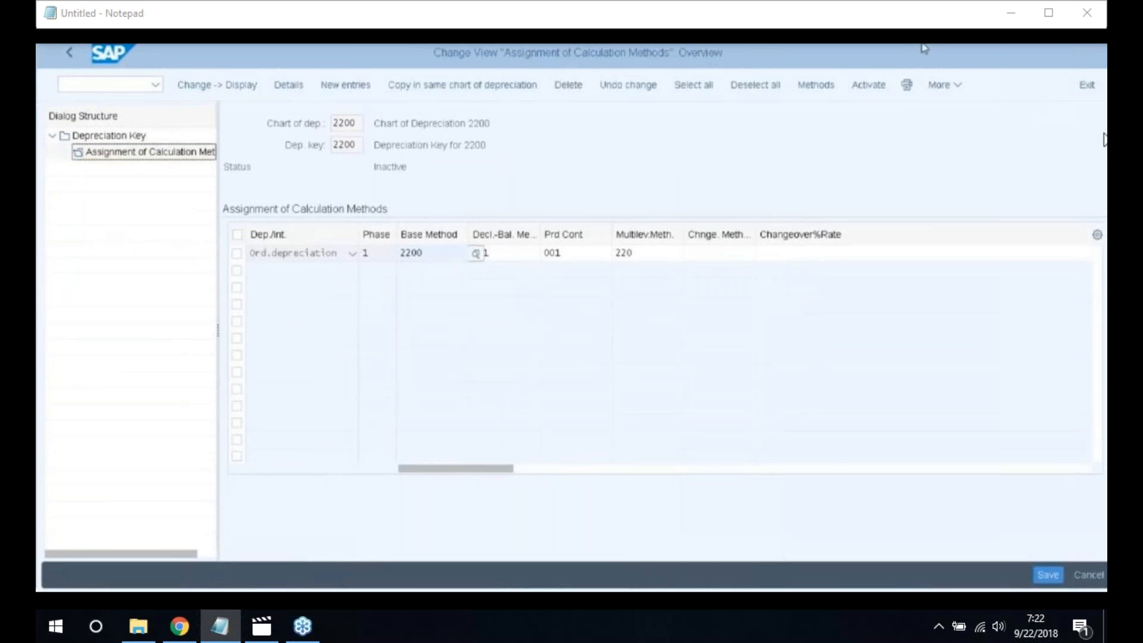
pyautogui.click(70, 58)
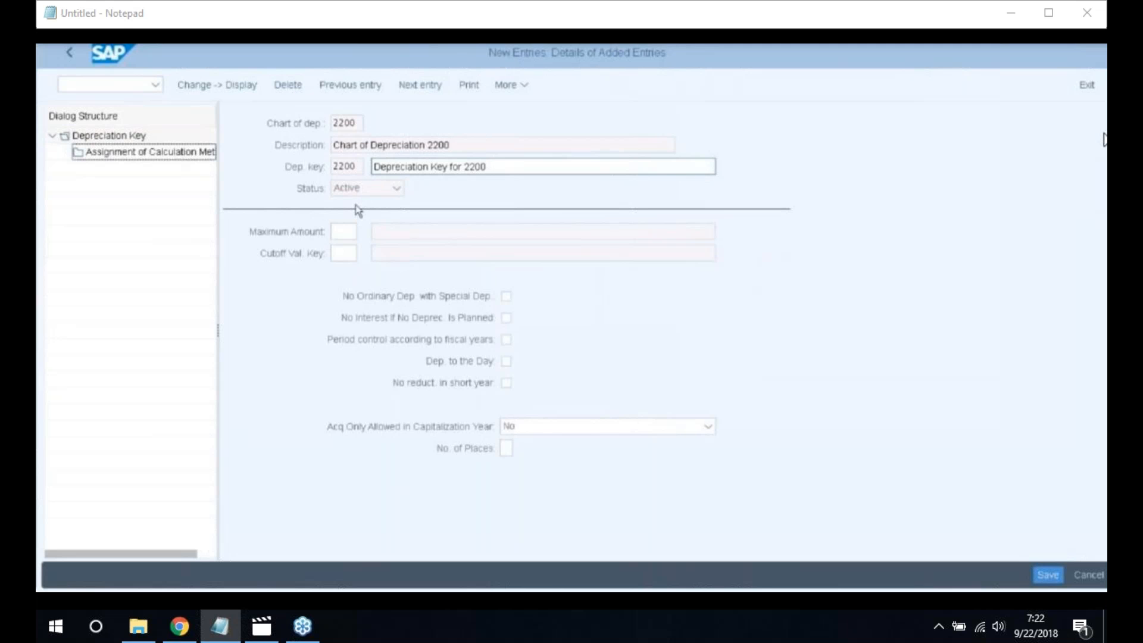
pyautogui.click(1048, 574)
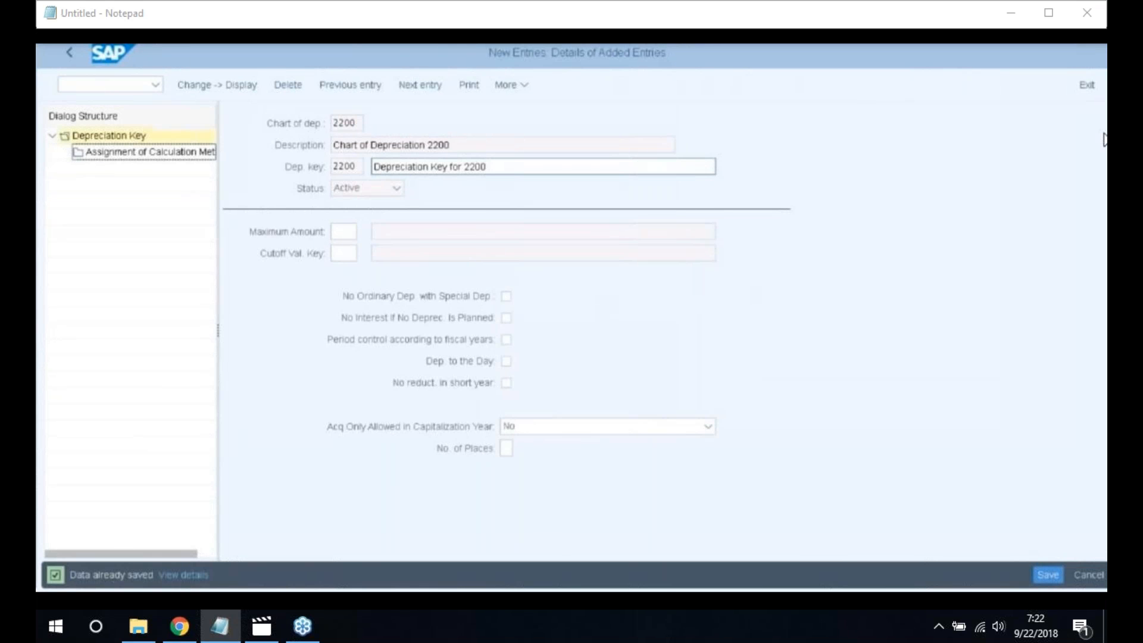
pyautogui.click(72, 53)
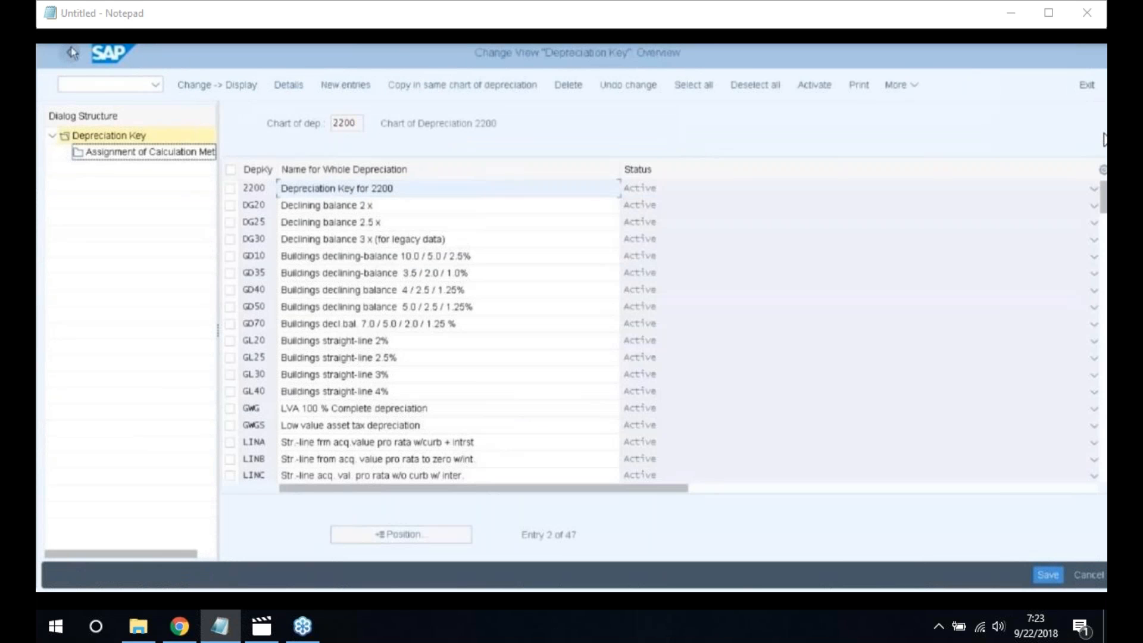
pyautogui.click(72, 53)
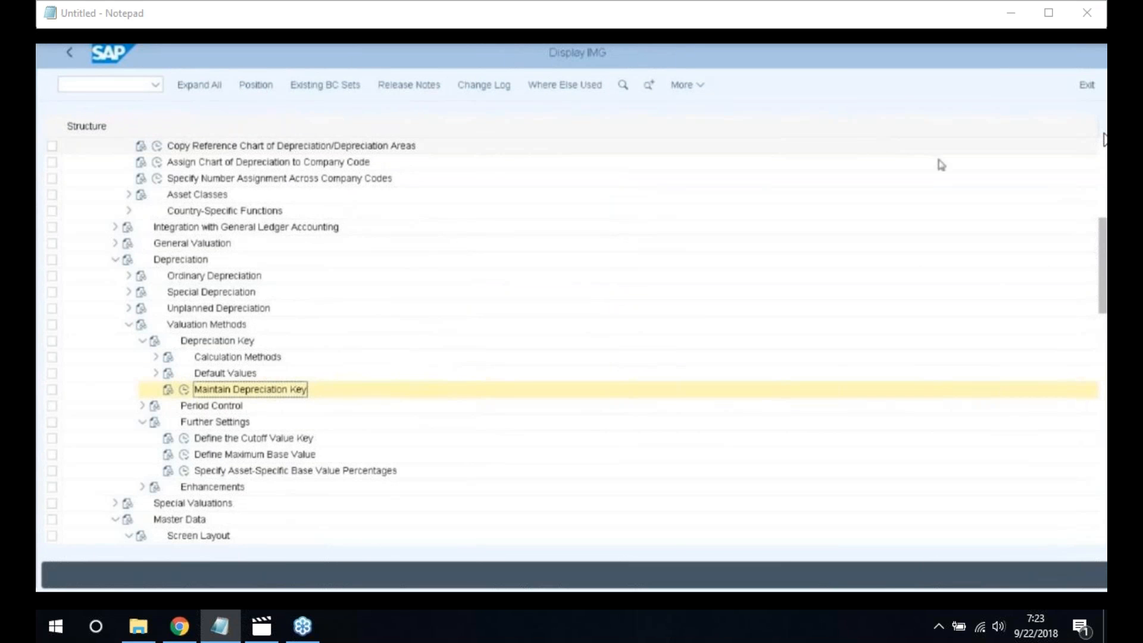
# Confirm chart of depreciation 2200 and open Determine Depreciation Areas in the Asset Class
pyautogui.click(116, 260)
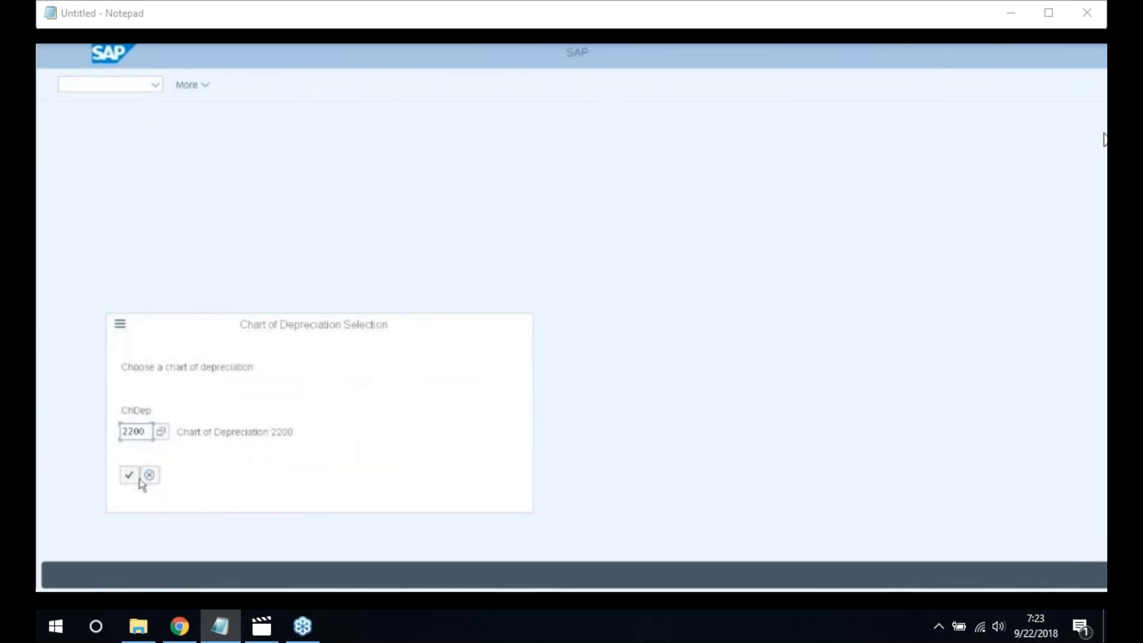
pyautogui.click(138, 479)
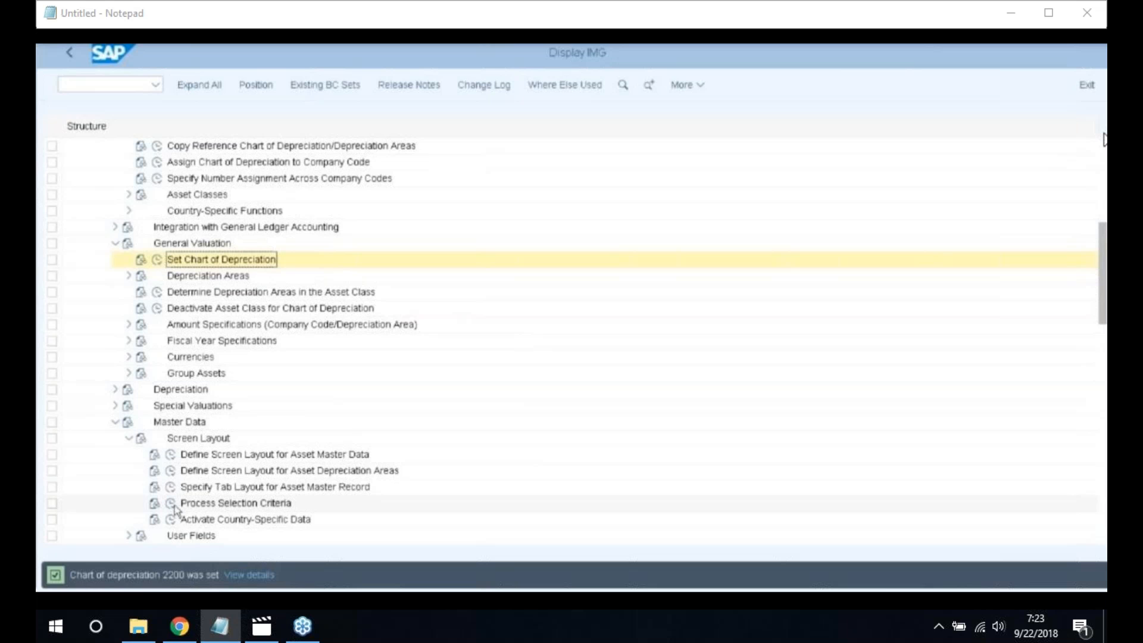
pyautogui.click(129, 276)
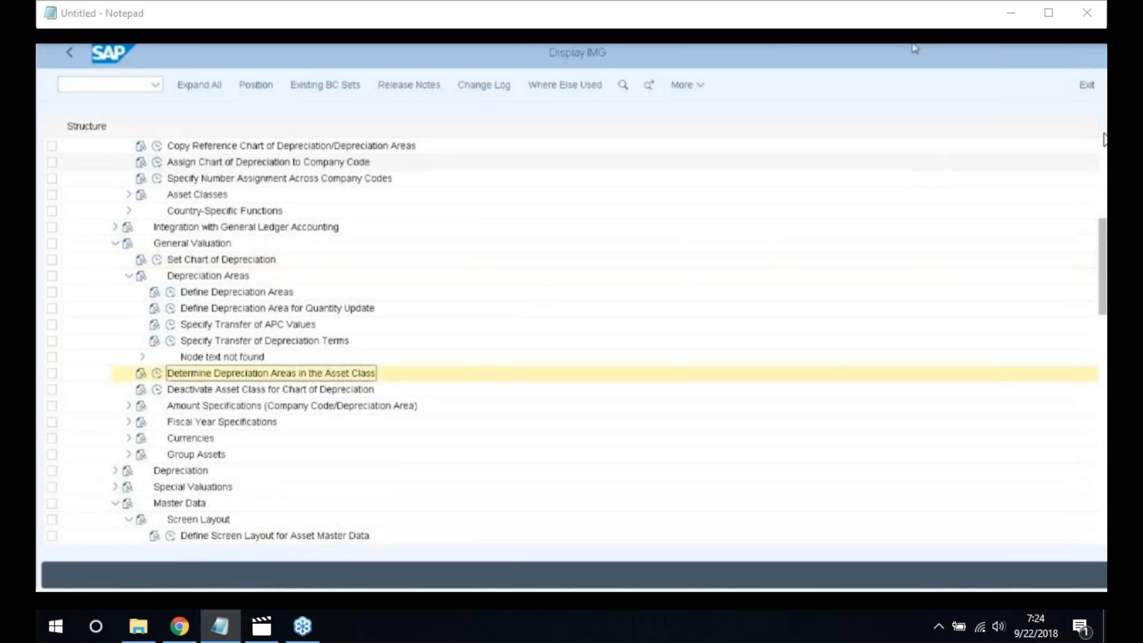
pyautogui.doubleClick(163, 369)
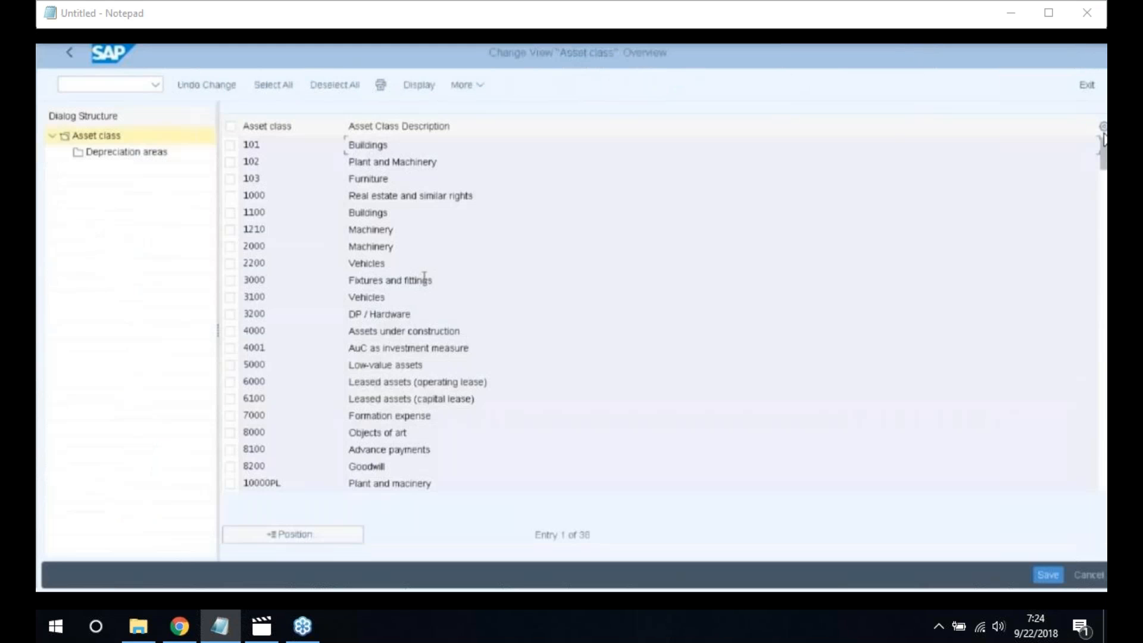
# For asset class 2200 Vehicles, enter layout 2200 for depreciation areas 01, 02, 15 and 20
pyautogui.click(230, 263)
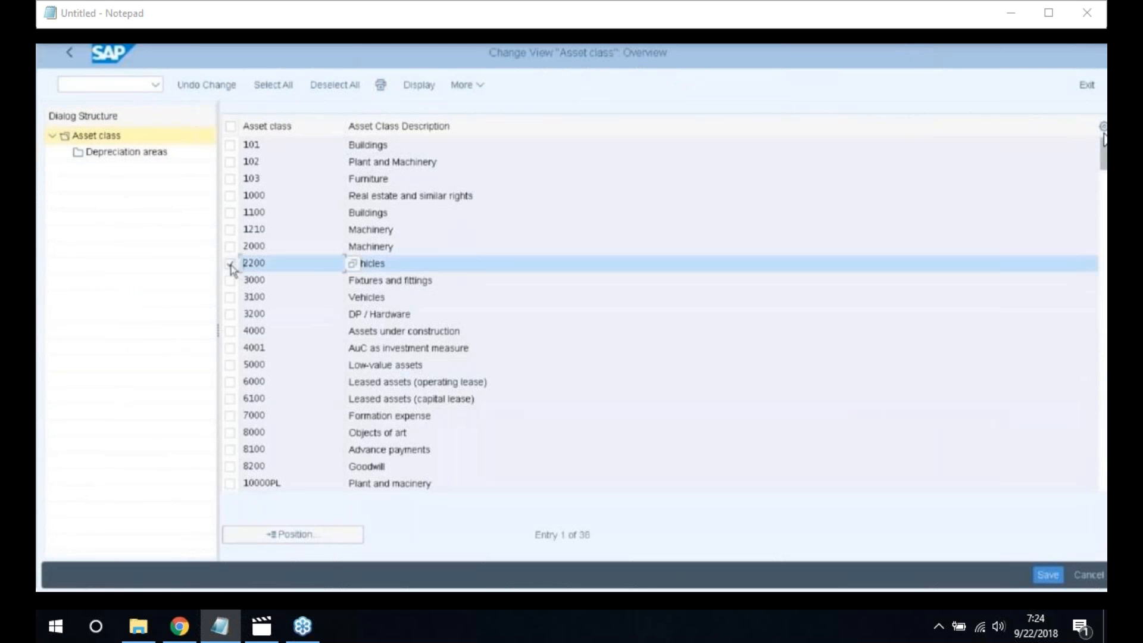
pyautogui.click(126, 153)
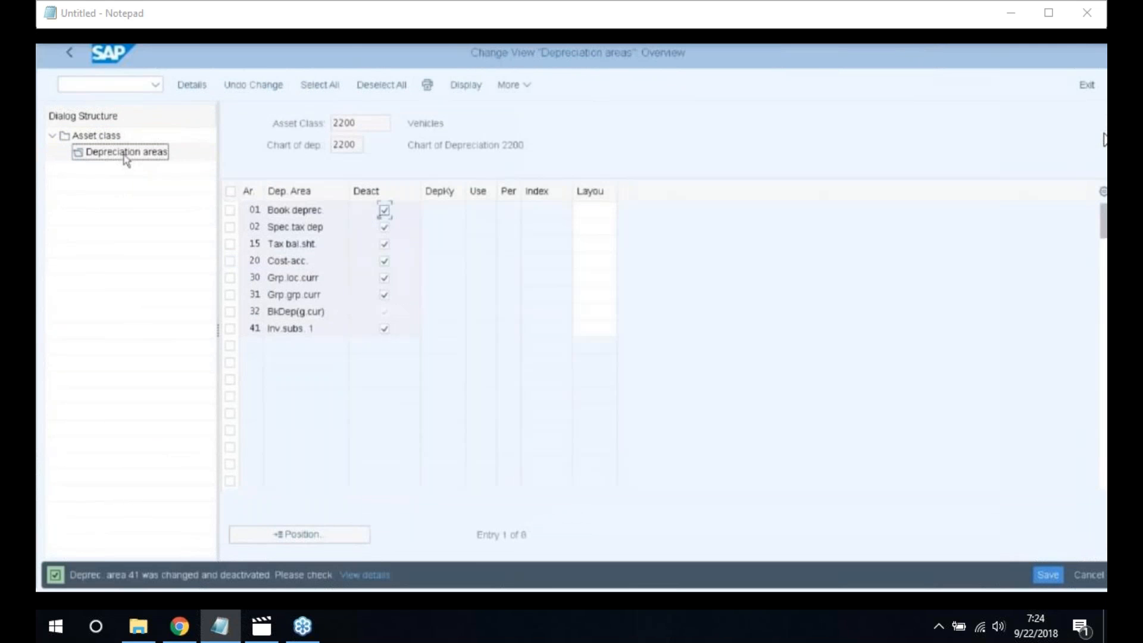
pyautogui.click(596, 210)
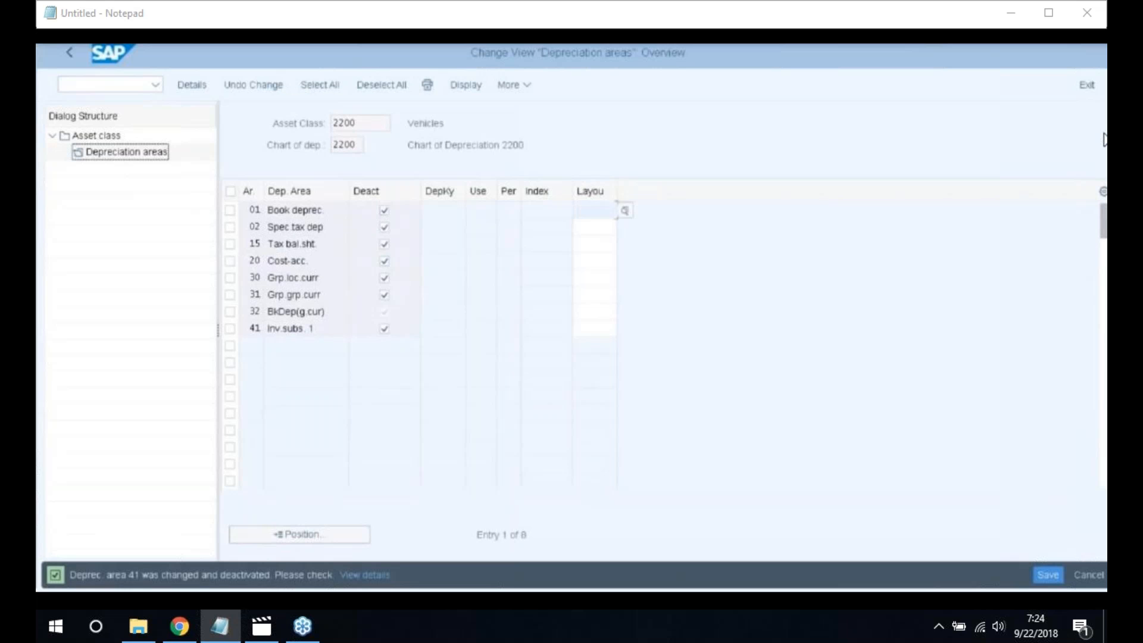
pyautogui.write('2200')
pyautogui.press('Return')
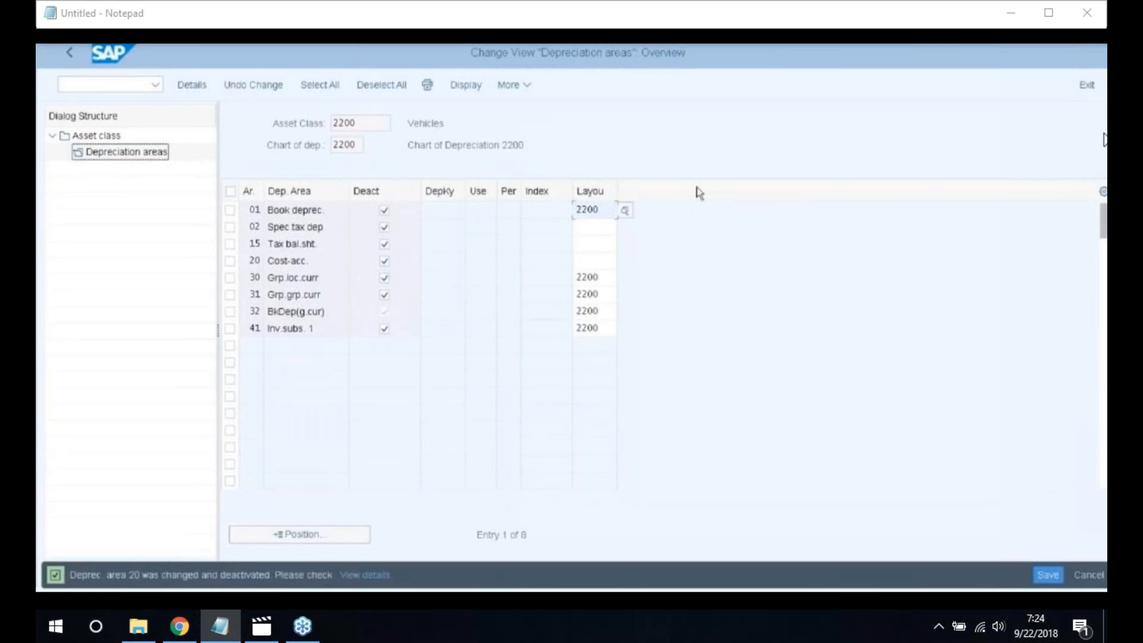
pyautogui.click(588, 228)
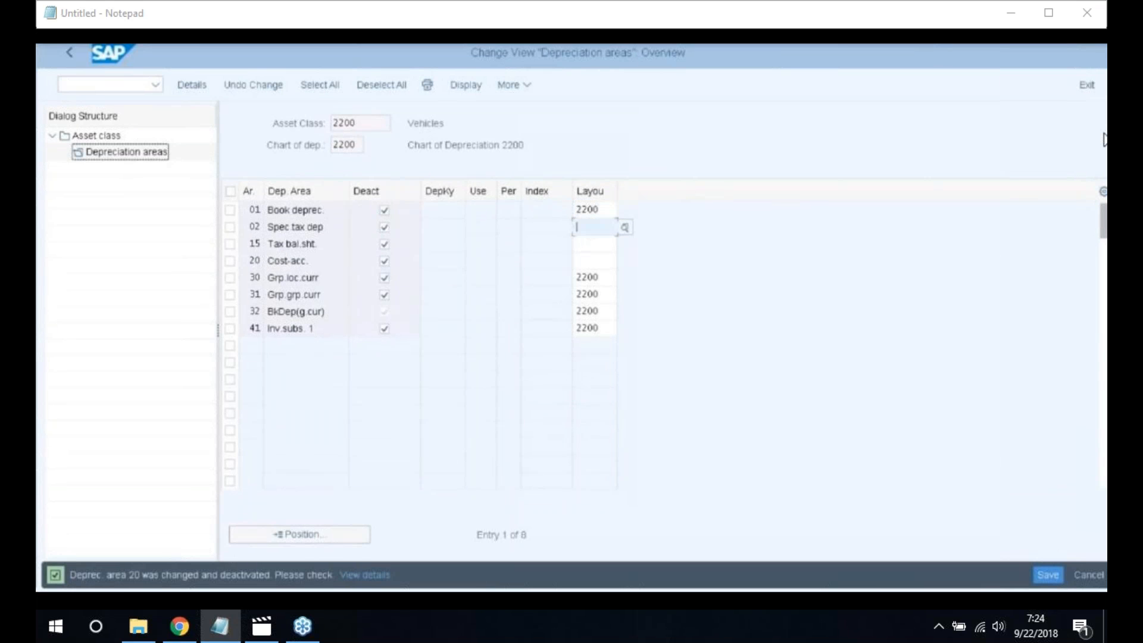
pyautogui.write('2200')
pyautogui.press('Return')
pyautogui.click(589, 244)
pyautogui.write('2200')
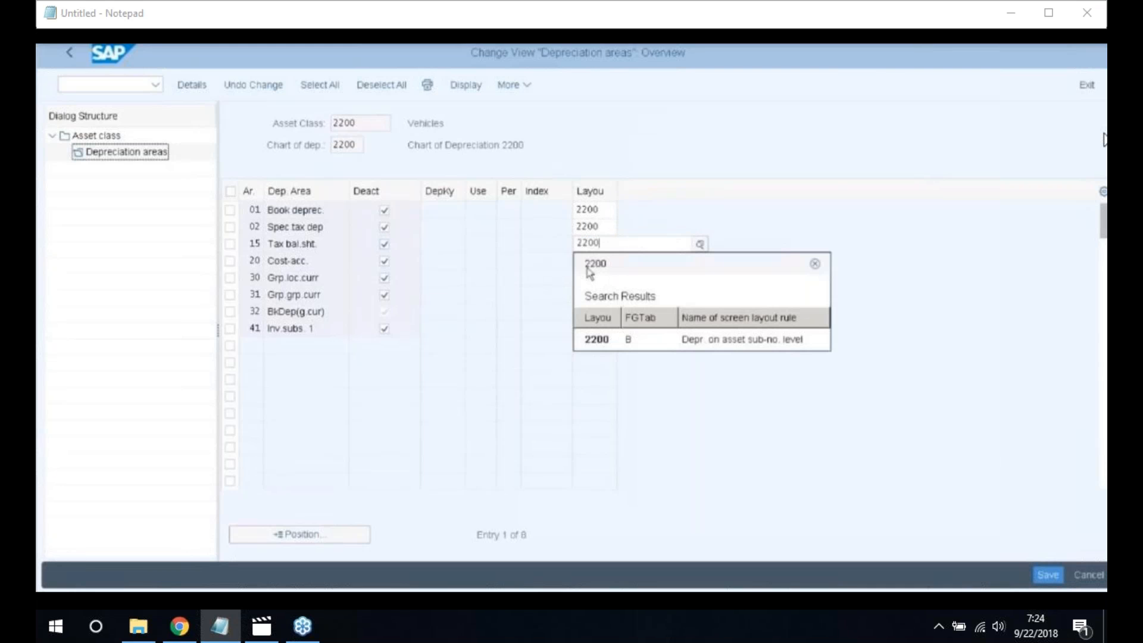
pyautogui.click(589, 338)
pyautogui.click(594, 263)
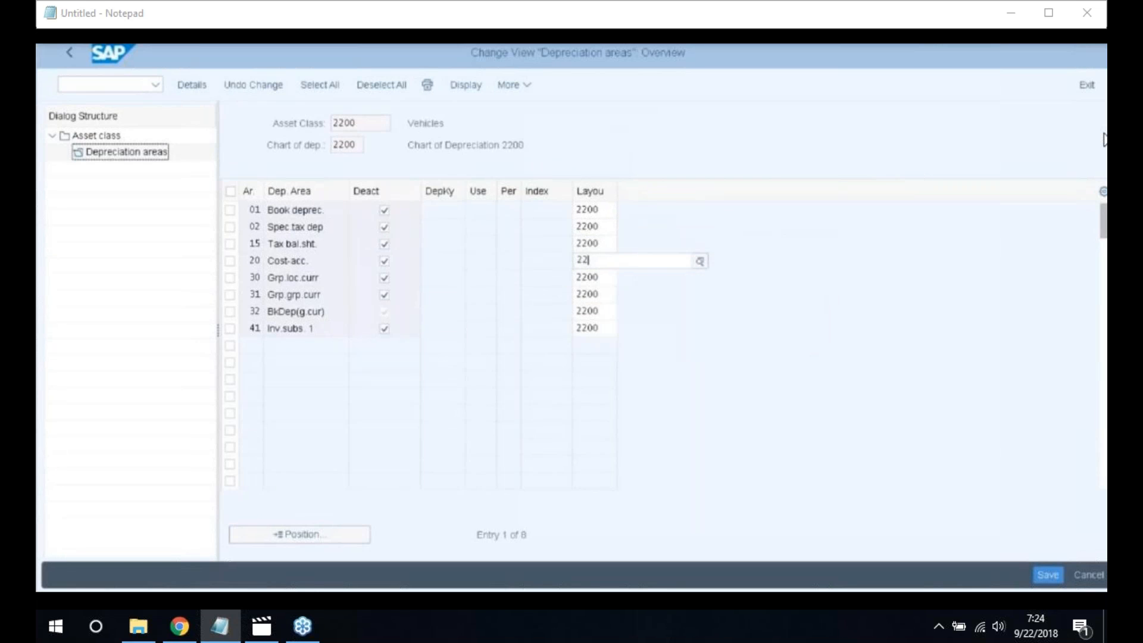
pyautogui.write('00')
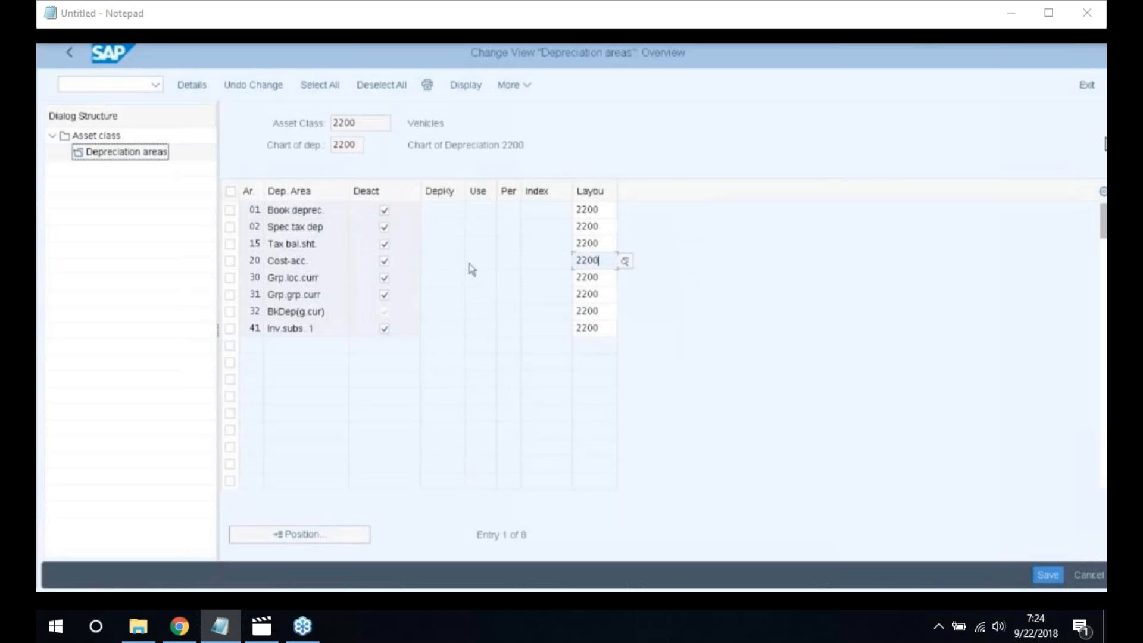
# Clear the deactivation flag on depreciation areas 01, 02, 15, 20, 30, 31 and 41
pyautogui.click(383, 210)
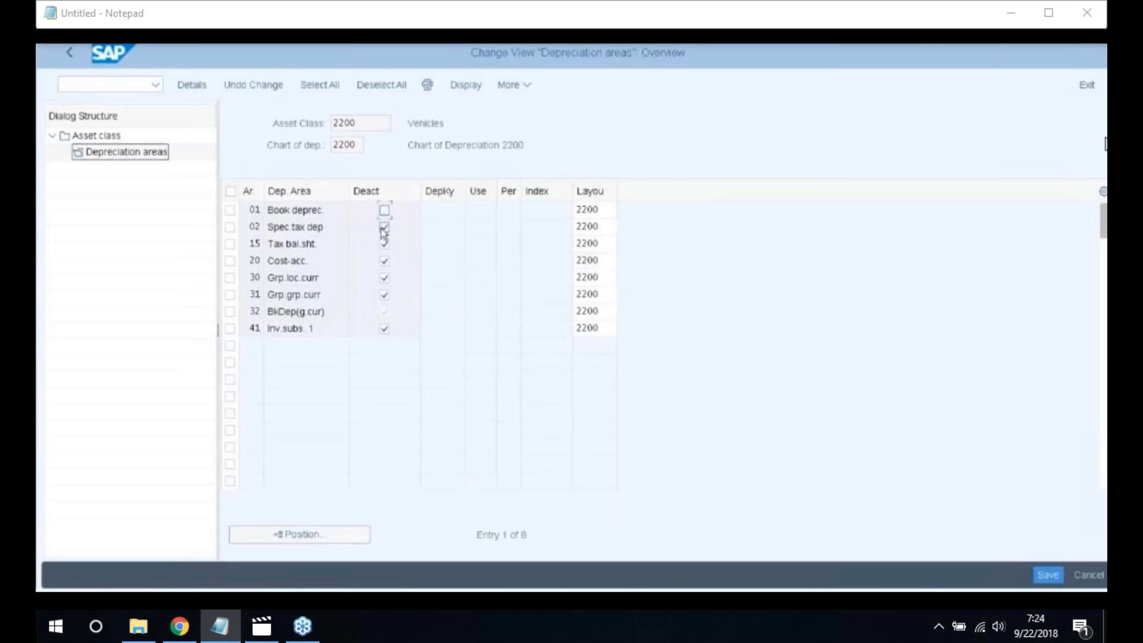
pyautogui.click(384, 228)
pyautogui.click(384, 244)
pyautogui.click(384, 261)
pyautogui.click(384, 278)
pyautogui.click(384, 295)
pyautogui.click(384, 328)
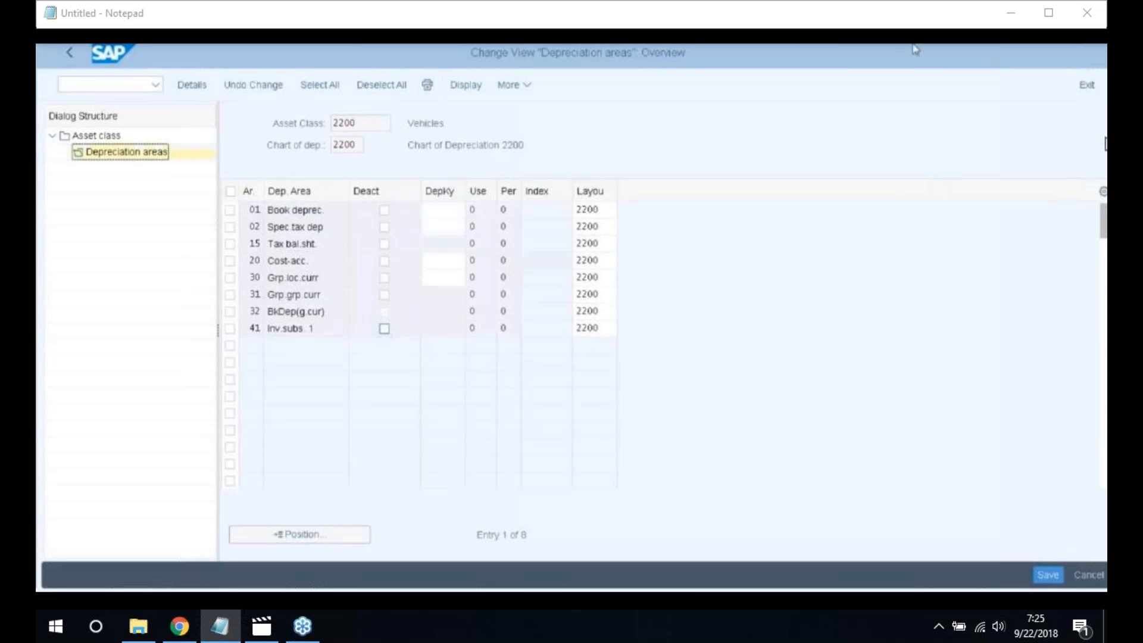
# Enter depreciation key 2200 for areas 01, 02, 20 and 30, filling the remaining areas
pyautogui.click(445, 209)
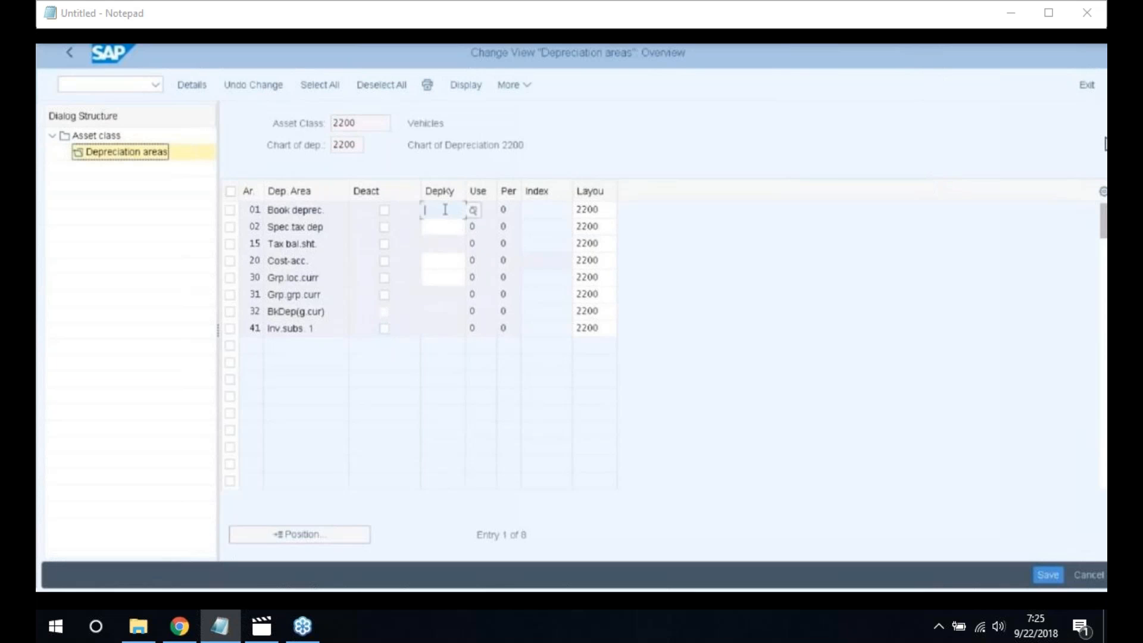
pyautogui.write('22')
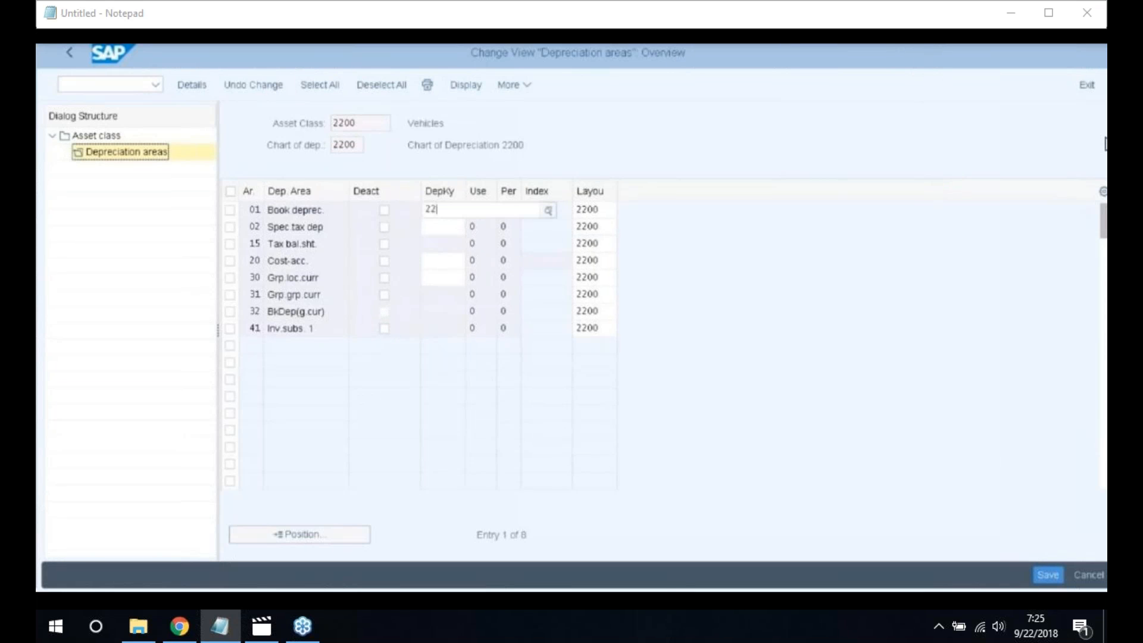
pyautogui.write('00')
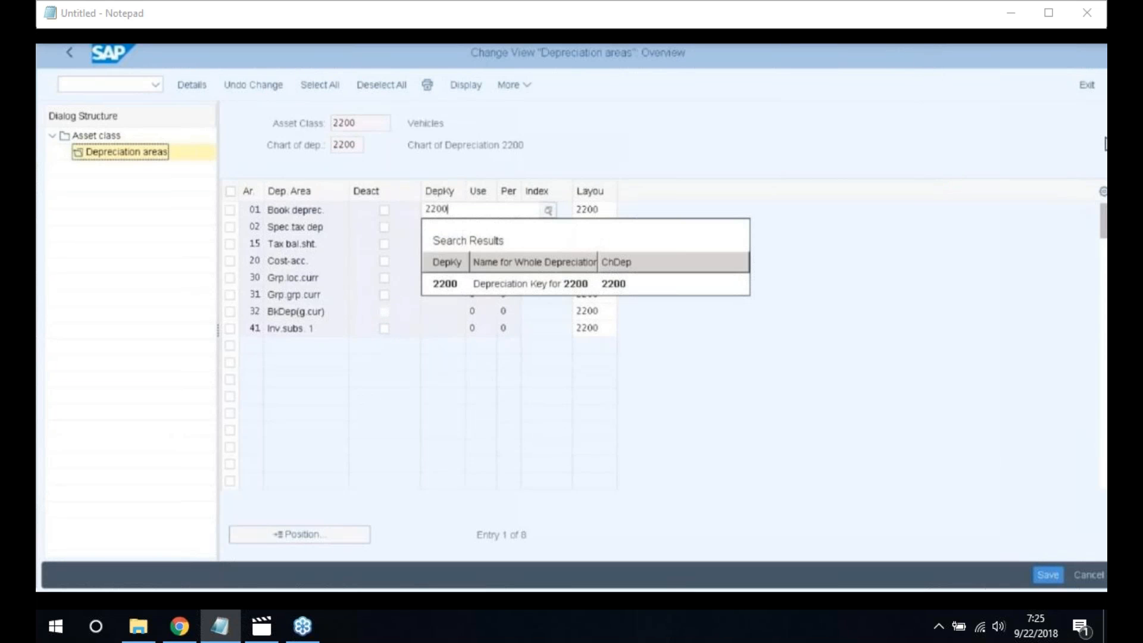
pyautogui.press('Tab')
pyautogui.press('Tab')
pyautogui.press('Tab')
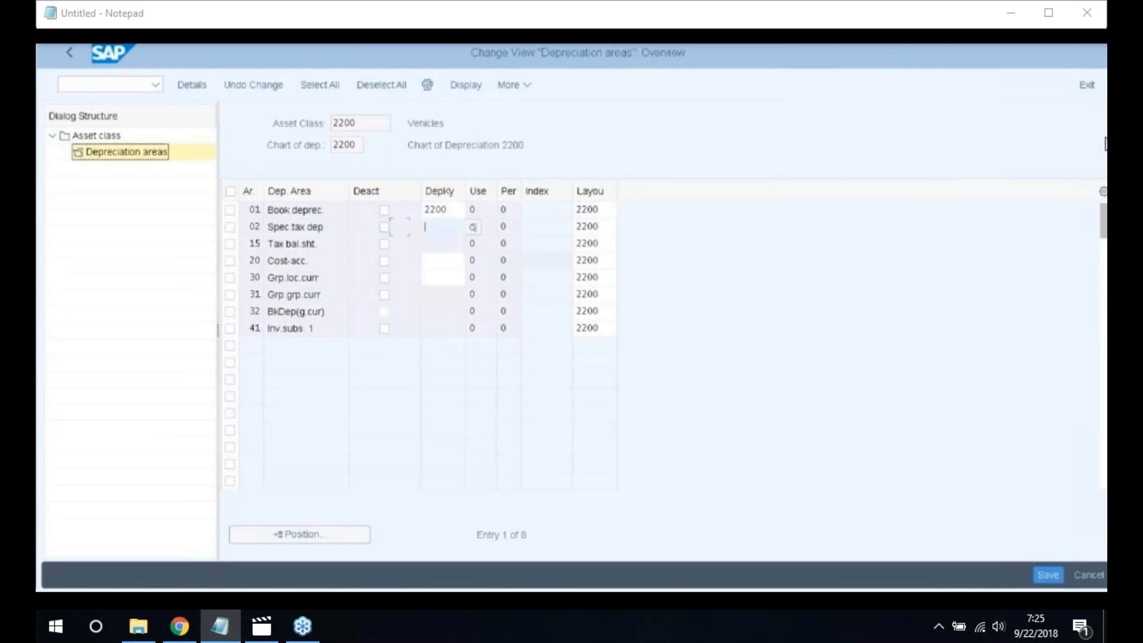
pyautogui.write('2200')
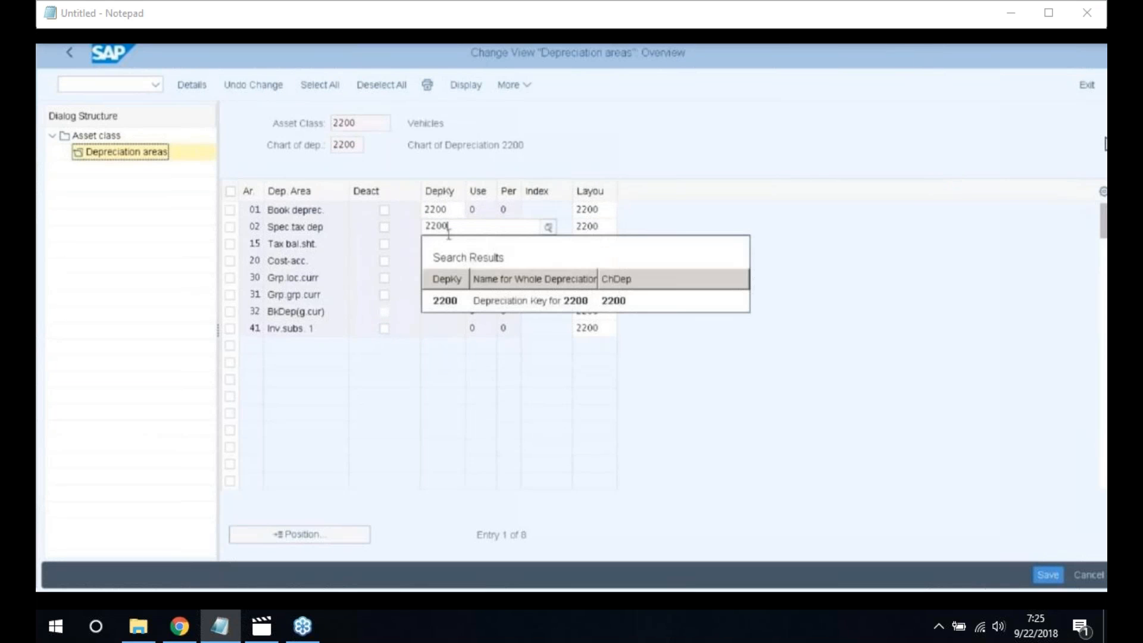
pyautogui.click(443, 301)
pyautogui.click(444, 243)
pyautogui.click(444, 261)
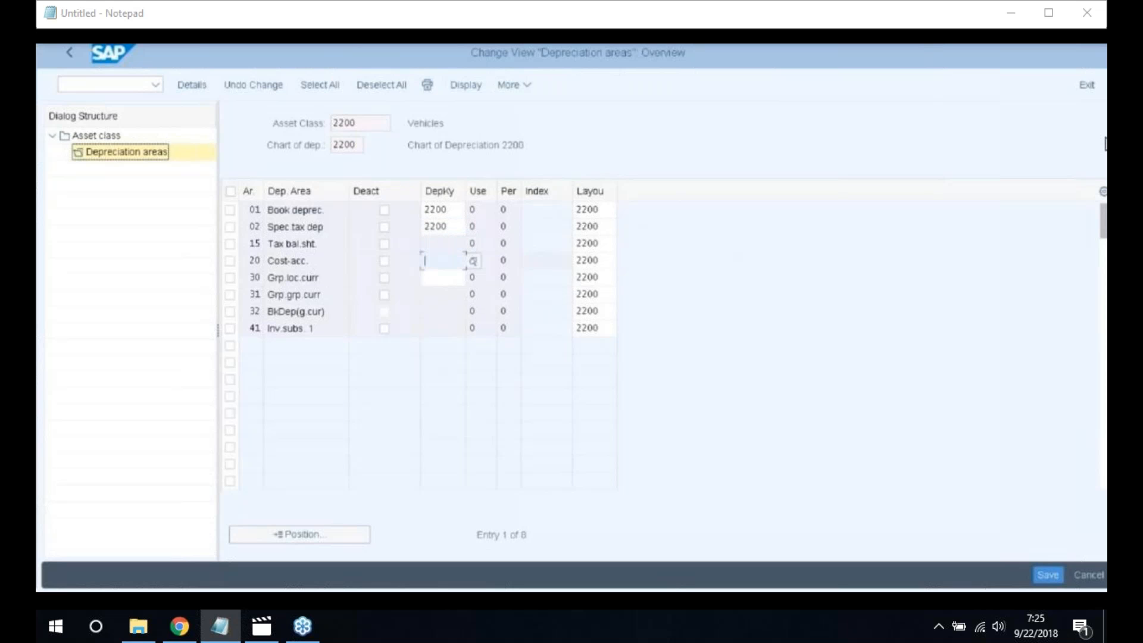
pyautogui.write('2200')
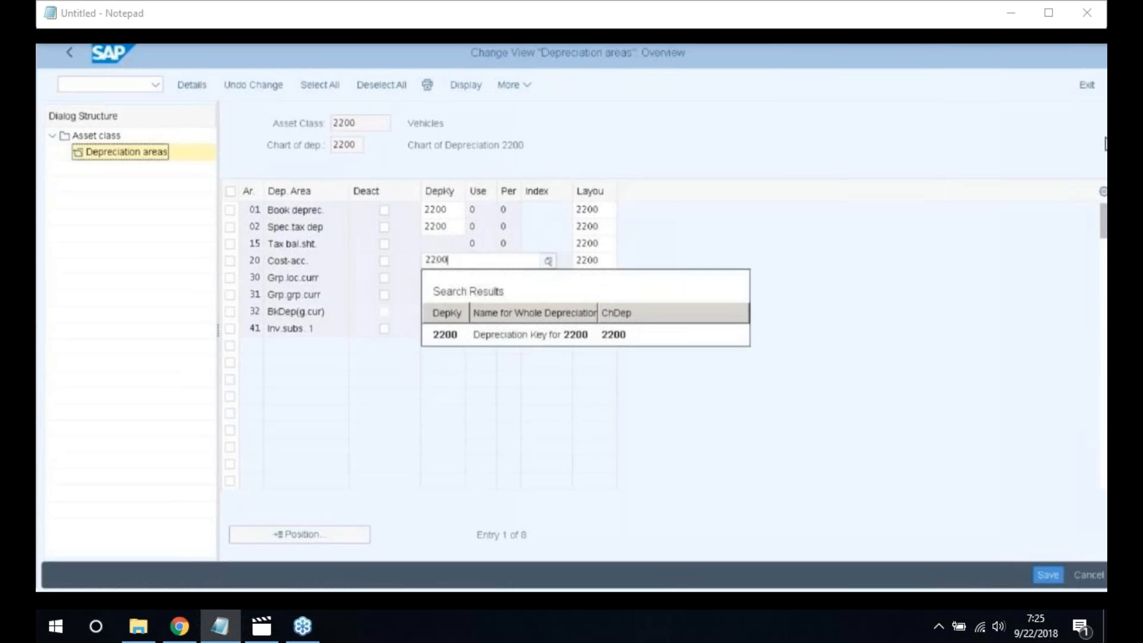
pyautogui.click(444, 334)
pyautogui.click(434, 277)
pyautogui.write('2200')
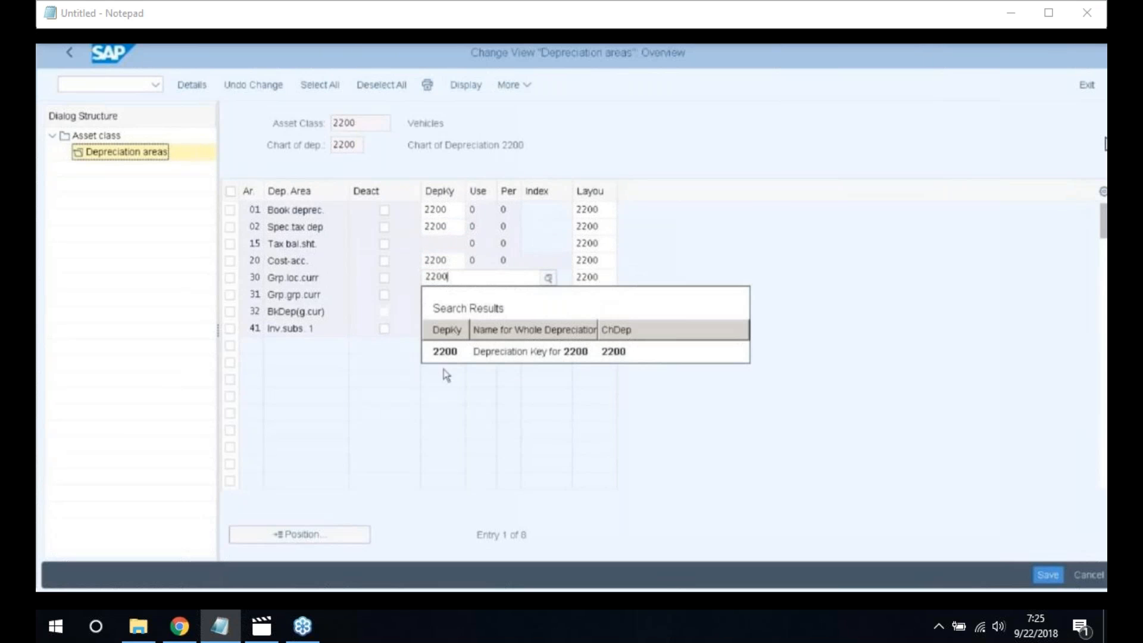
pyautogui.click(447, 351)
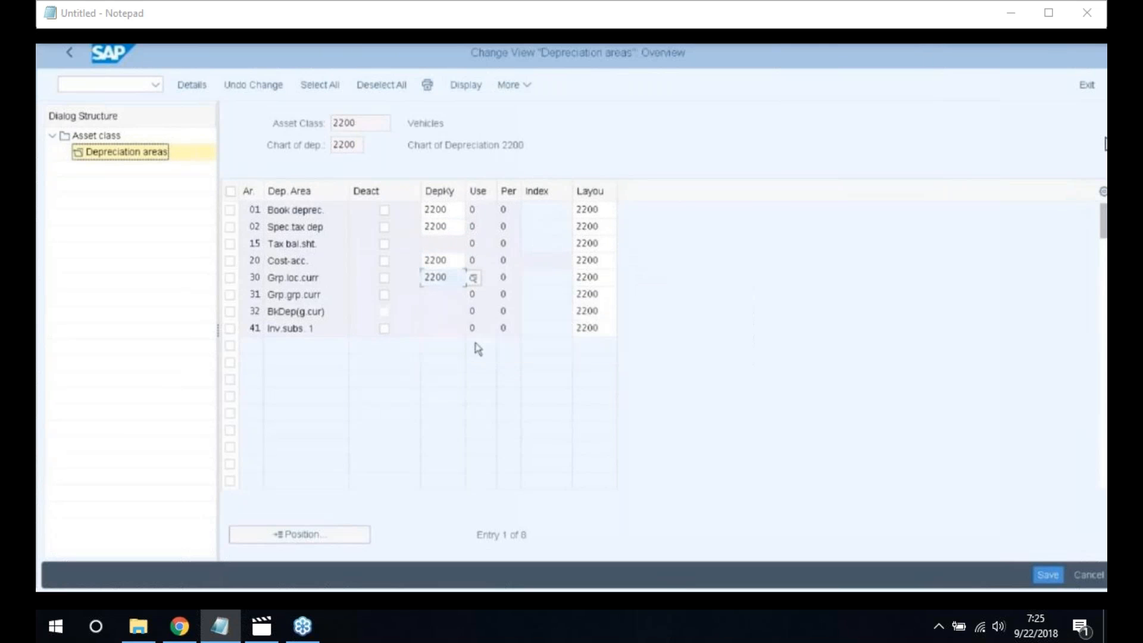
pyautogui.press('Return')
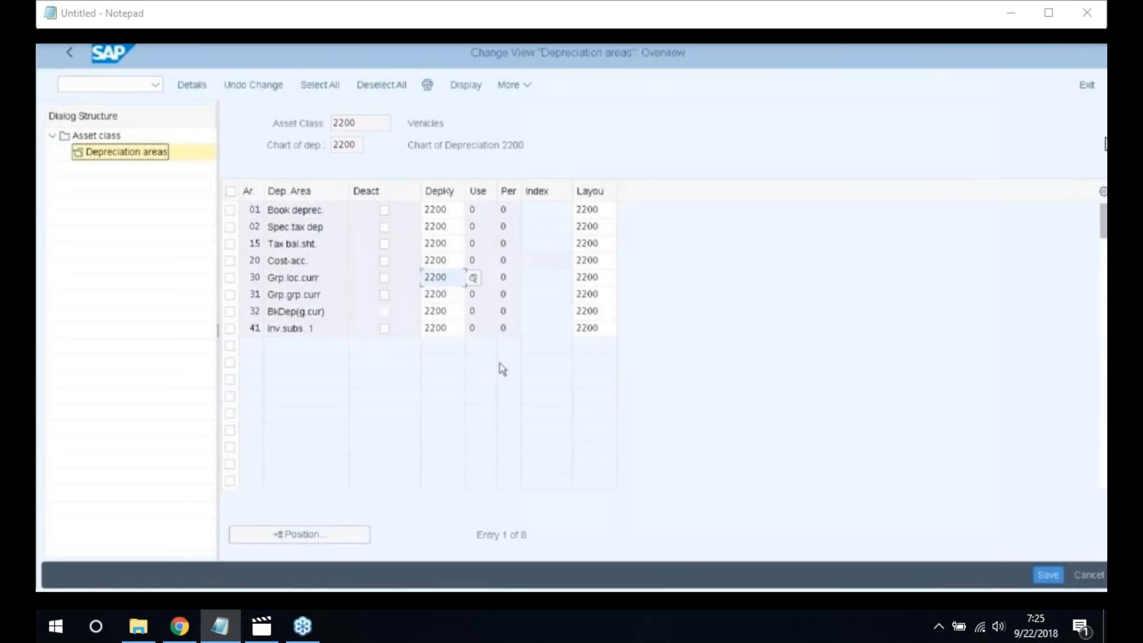
# Save the depreciation area settings under the customizing request and return to the overview
pyautogui.click(1047, 574)
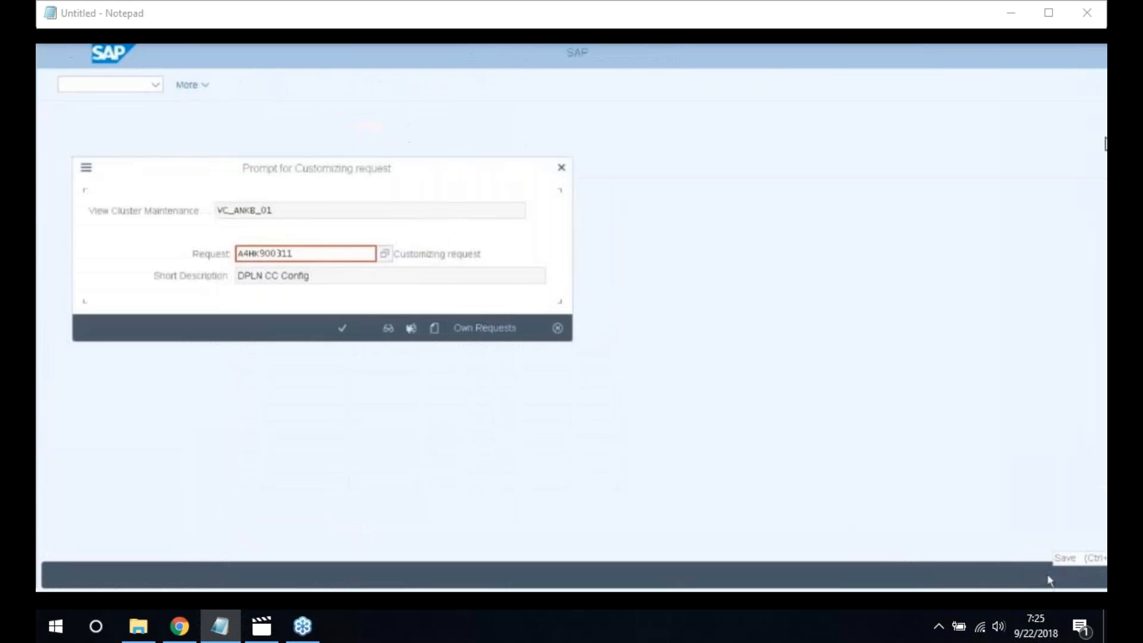
pyautogui.click(342, 331)
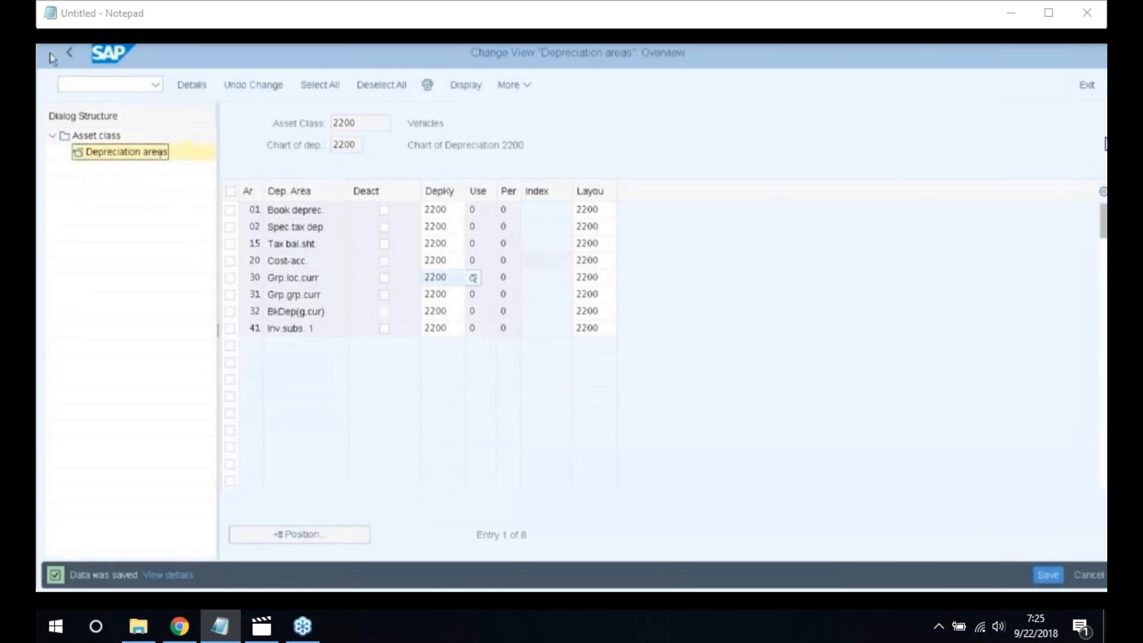
pyautogui.click(69, 52)
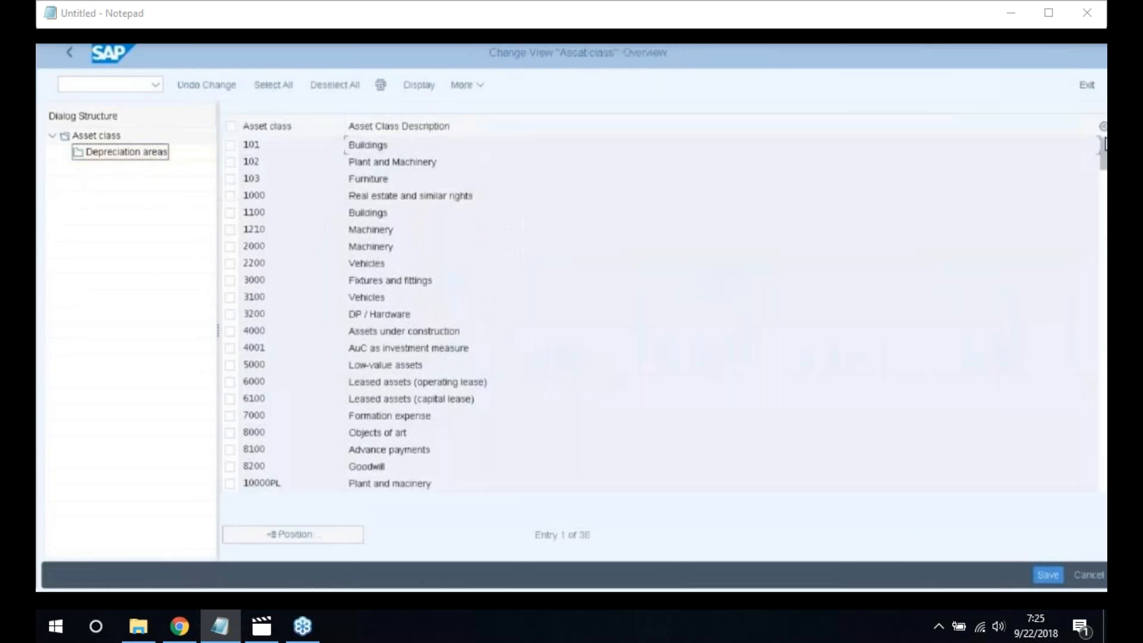
# Collapse General Valuation and expand Depreciation > Valuation Methods > Period Control in the IMG
pyautogui.click(70, 54)
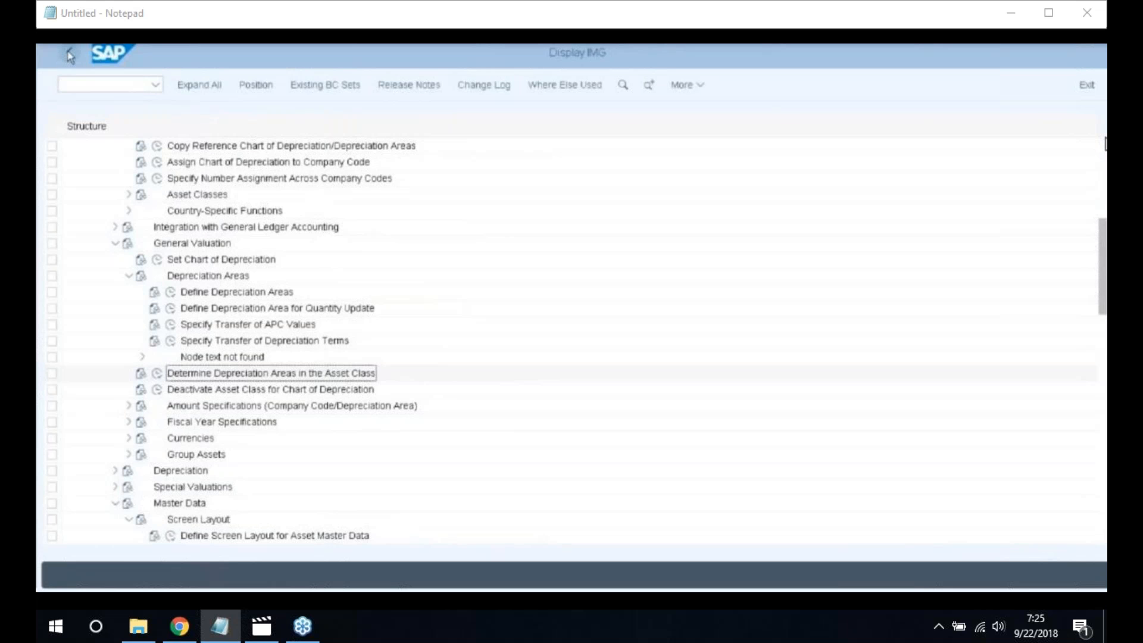
pyautogui.click(129, 277)
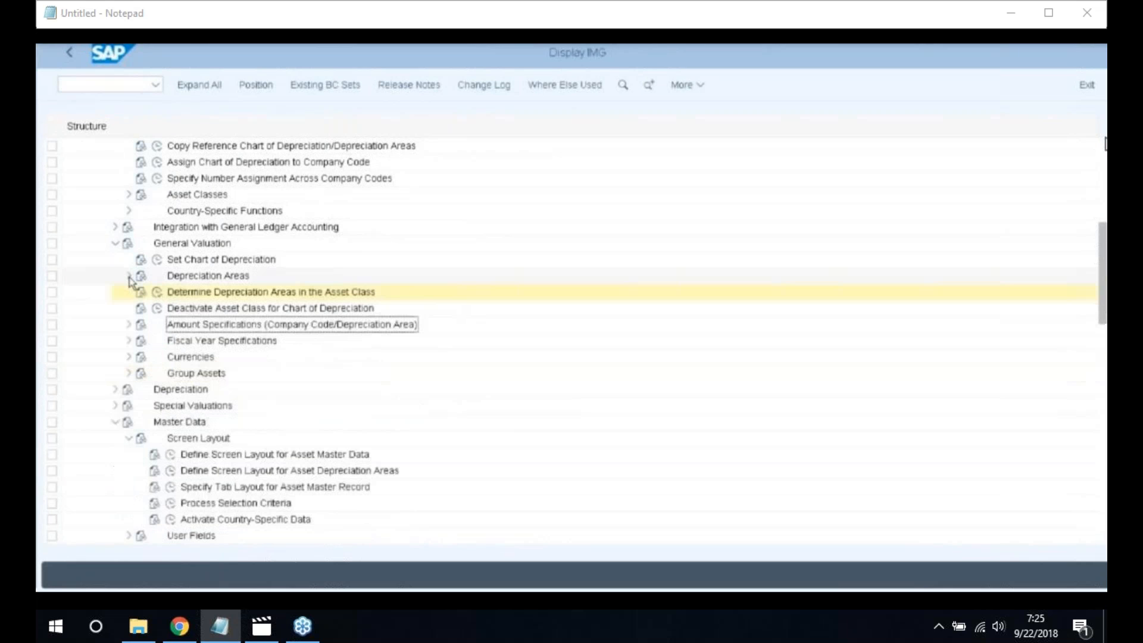
pyautogui.click(115, 246)
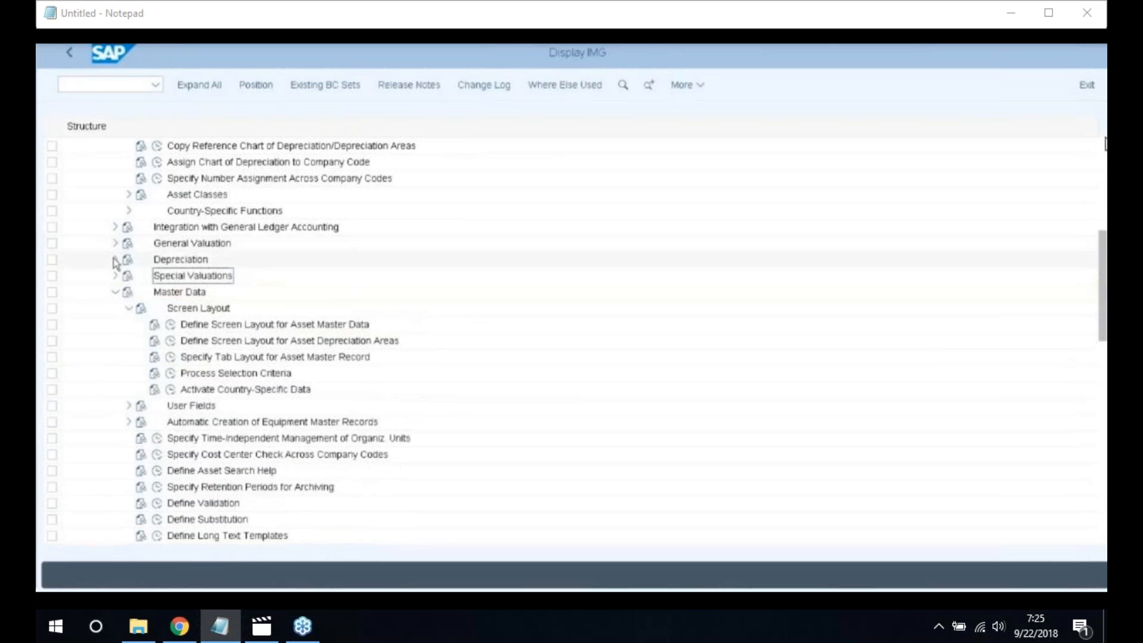
pyautogui.click(116, 260)
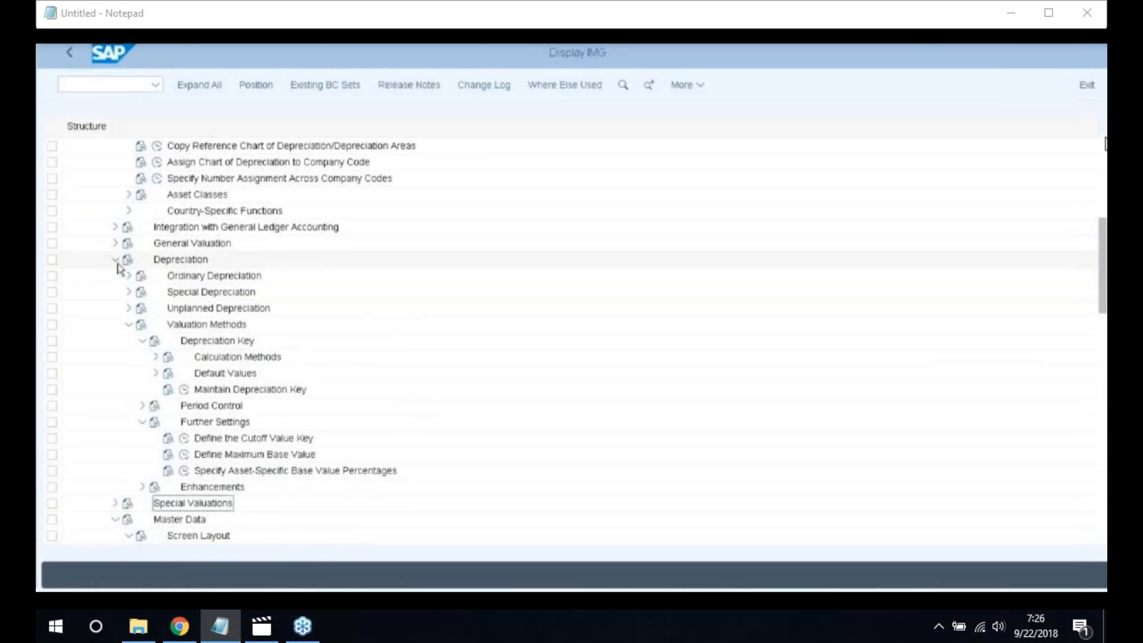
pyautogui.click(129, 325)
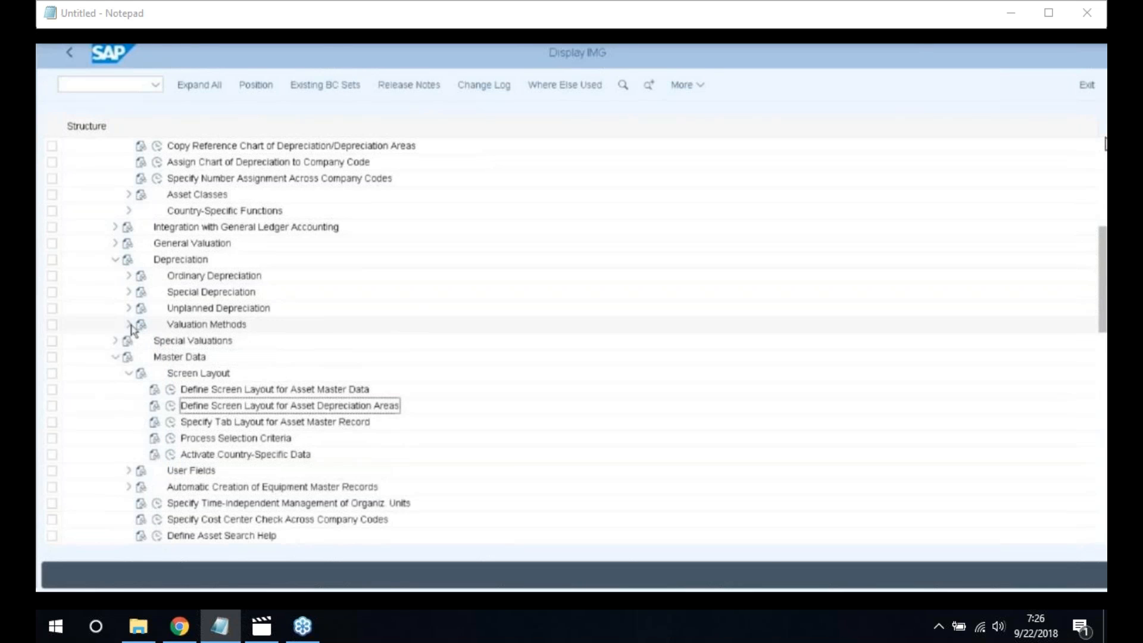
pyautogui.click(128, 324)
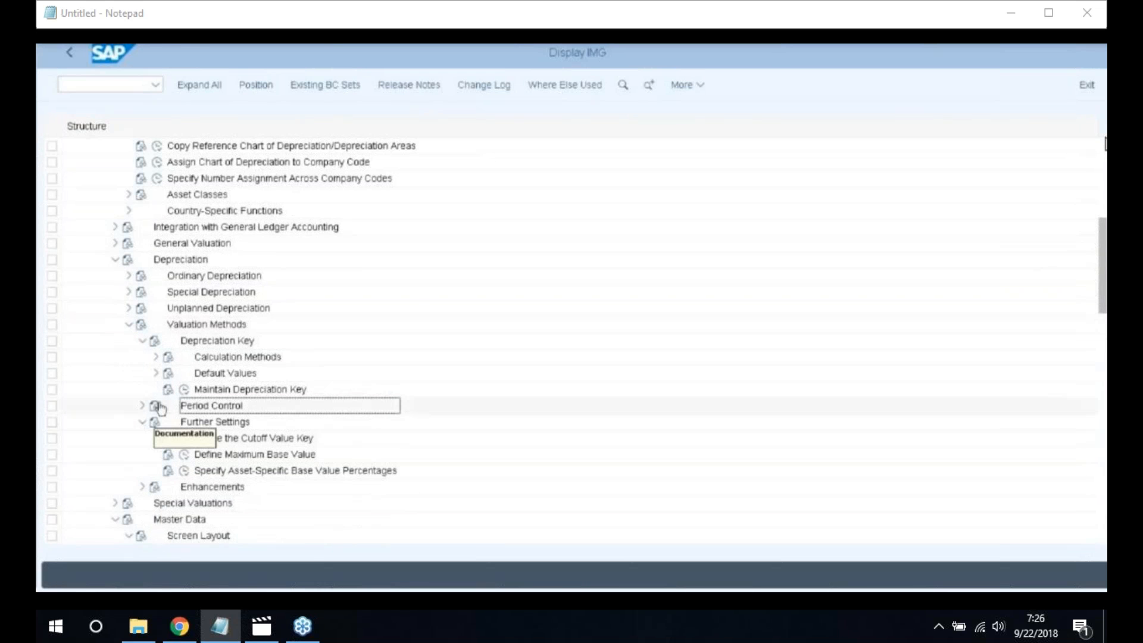
pyautogui.click(142, 405)
pyautogui.scroll(-1, 336, 401)
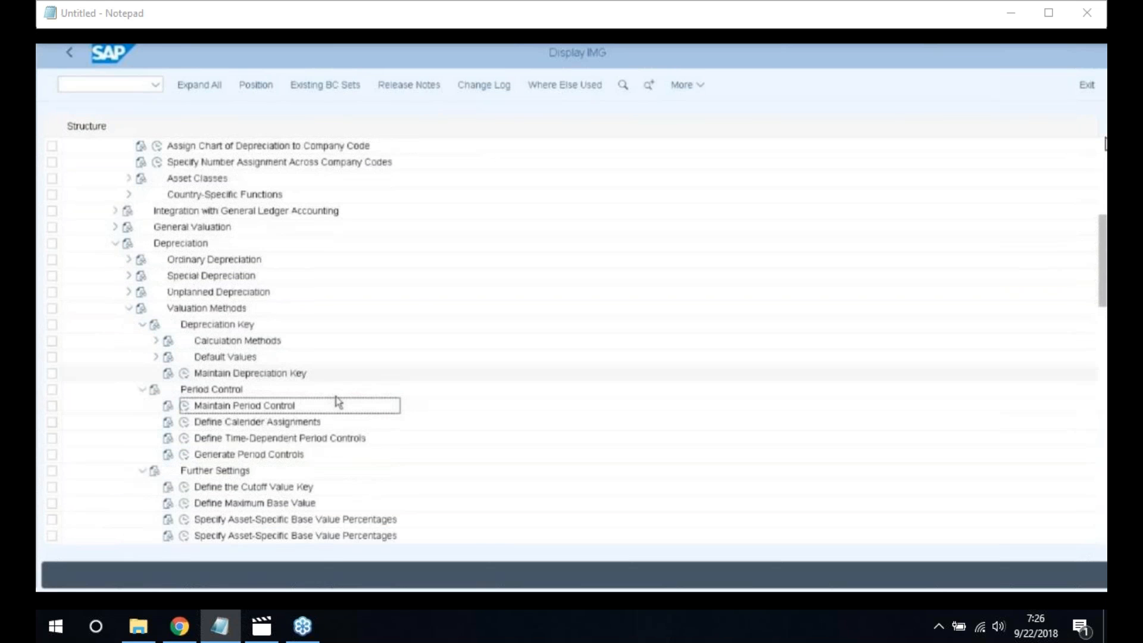
pyautogui.scroll(-2, 282, 402)
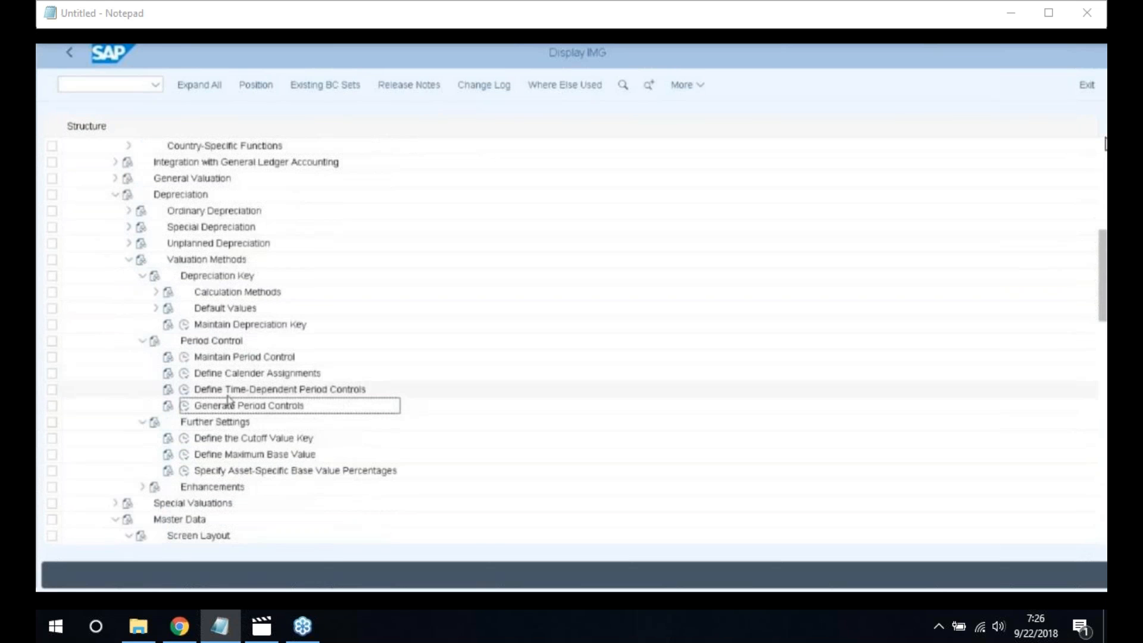
pyautogui.click(186, 406)
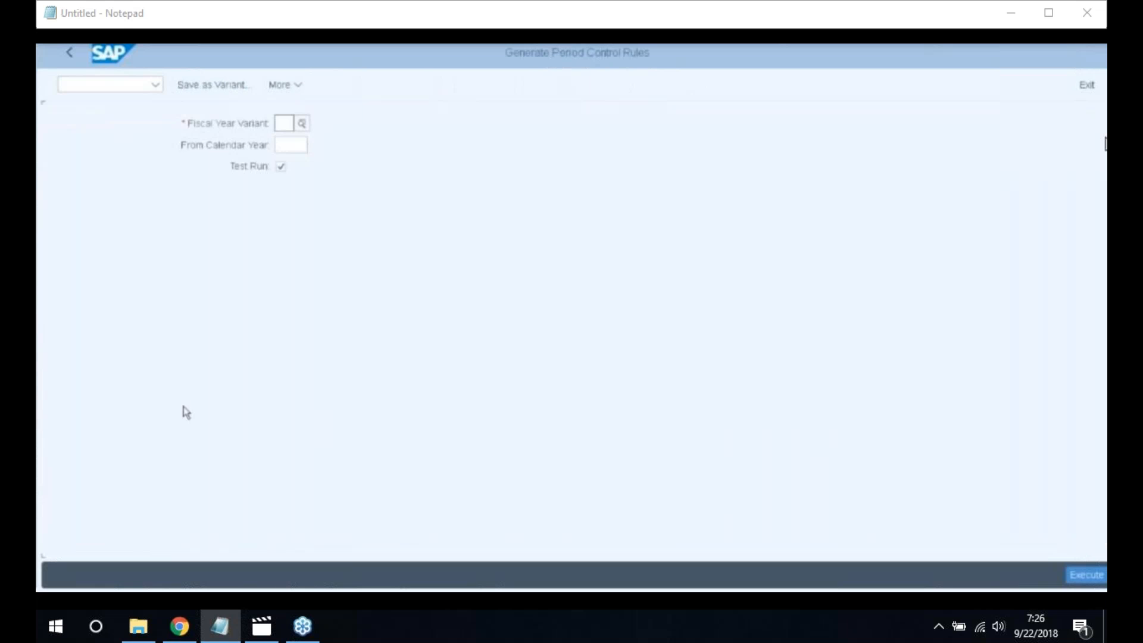
pyautogui.click(288, 124)
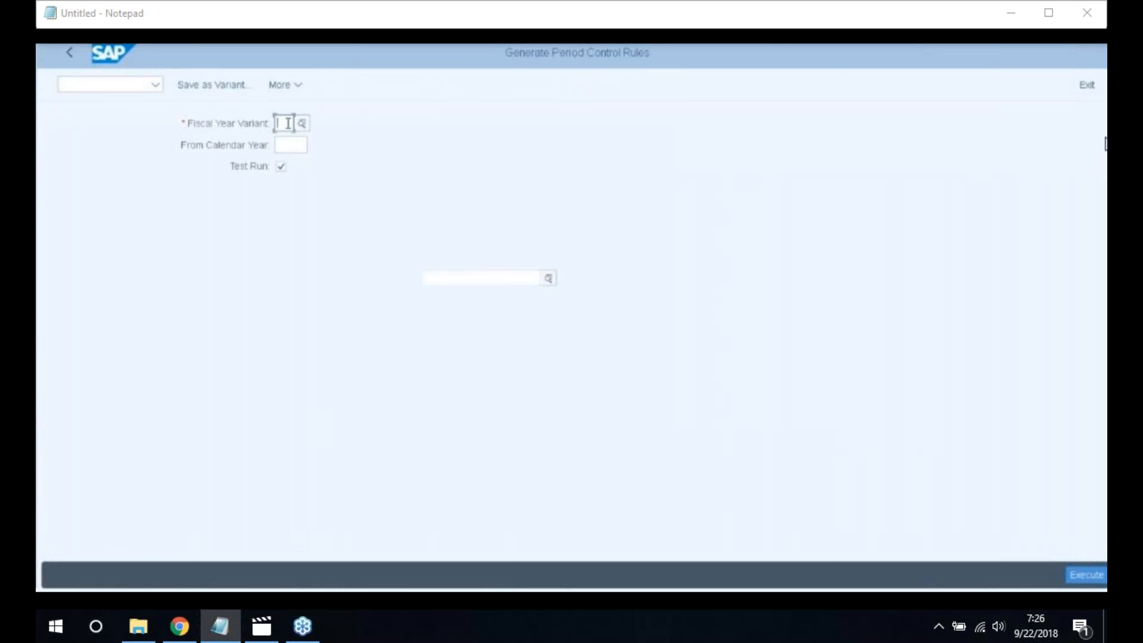
pyautogui.write('K4')
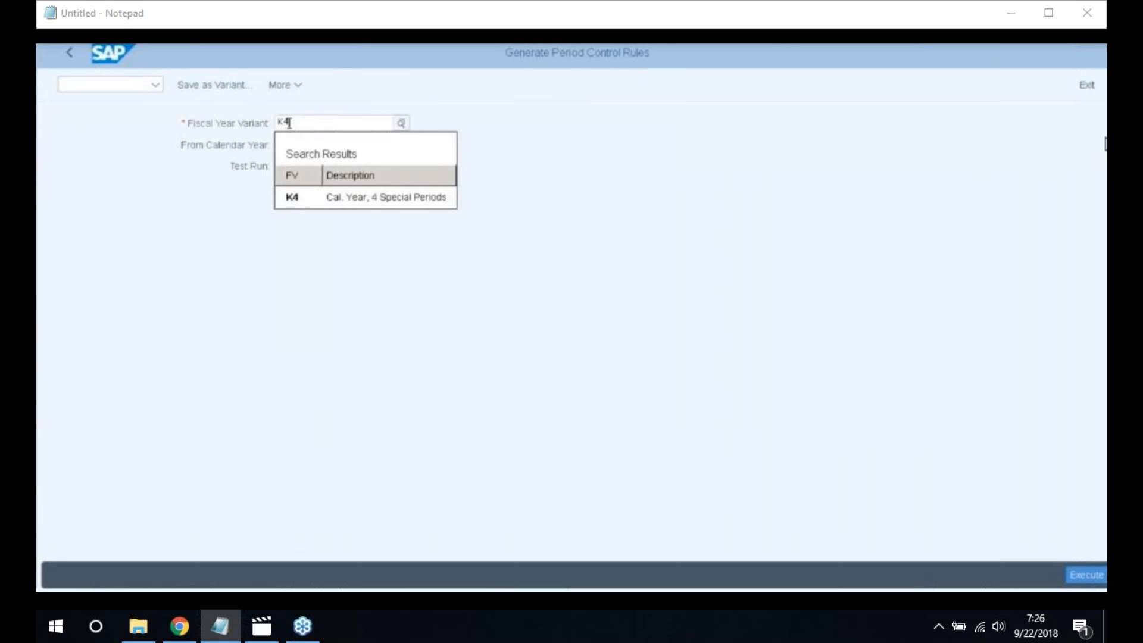
pyautogui.click(369, 201)
pyautogui.click(289, 146)
pyautogui.write('201')
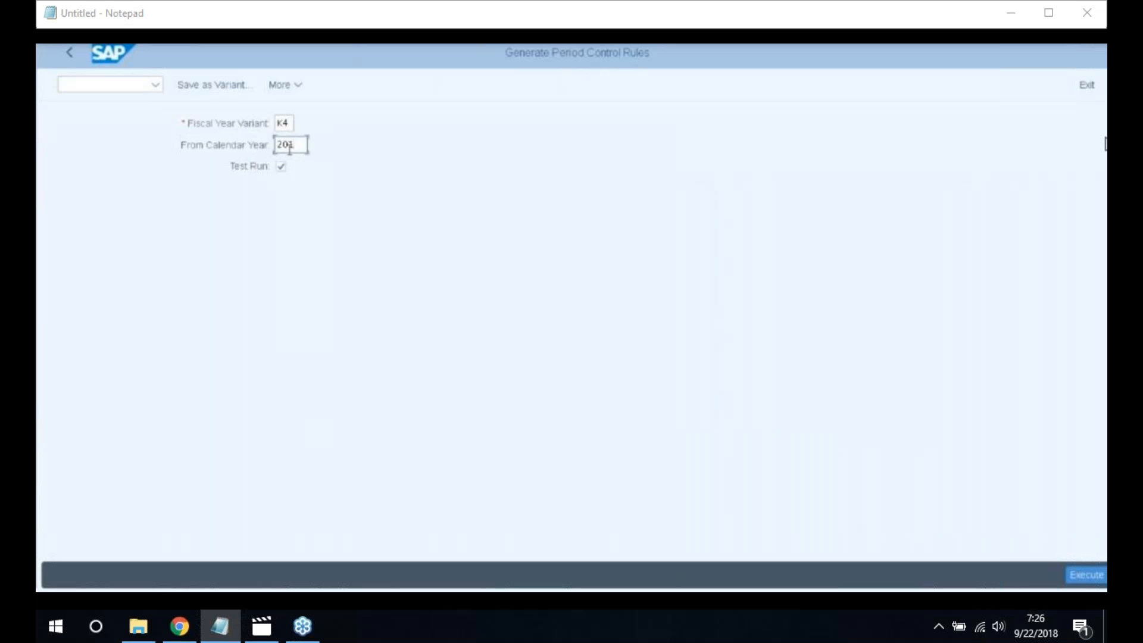
pyautogui.write('8')
pyautogui.click(1088, 575)
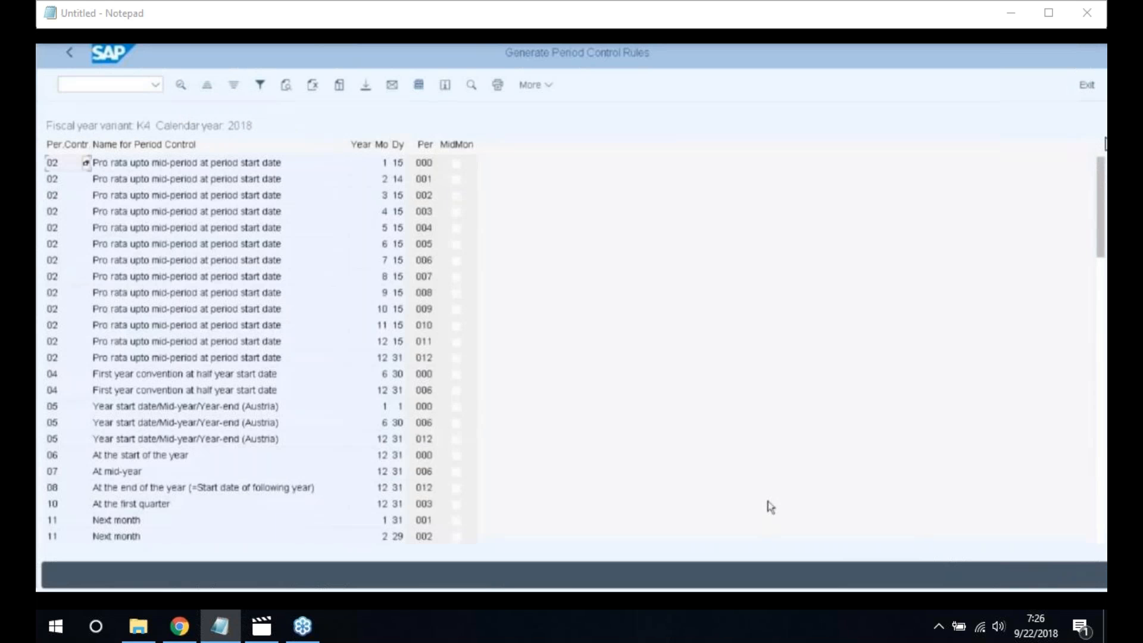
pyautogui.click(69, 53)
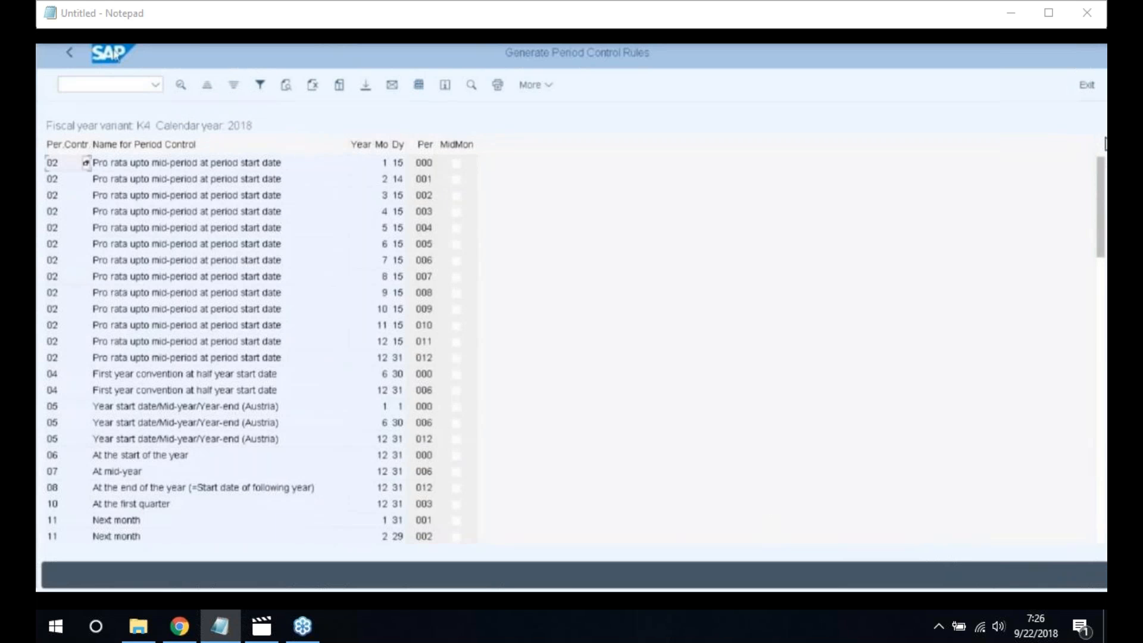
pyautogui.click(69, 54)
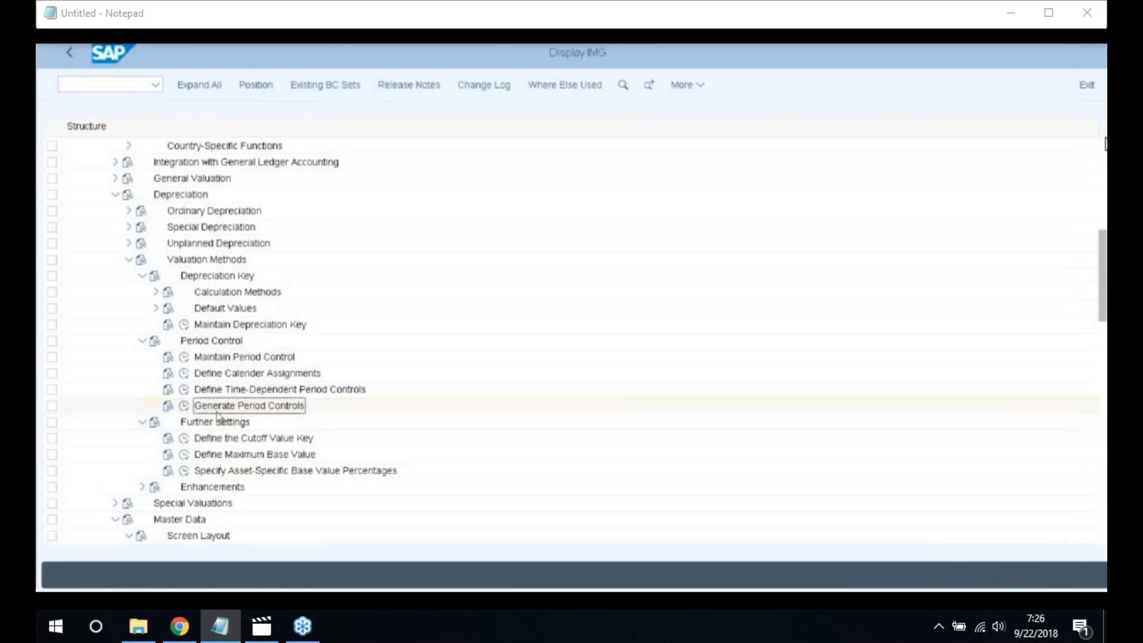
# In Generate Period Controls, enter fiscal year variant K4, calendar year 2018, and turn off Test Run
pyautogui.click(184, 407)
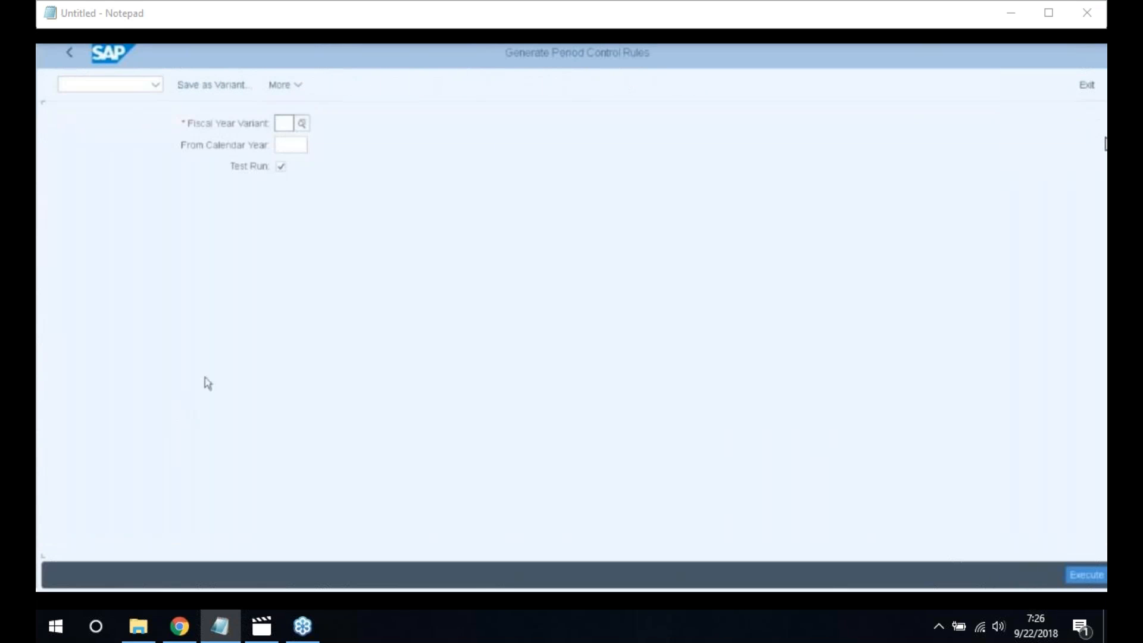
pyautogui.click(286, 124)
pyautogui.write('K4')
pyautogui.press('Tab')
pyautogui.write('201')
pyautogui.click(296, 164)
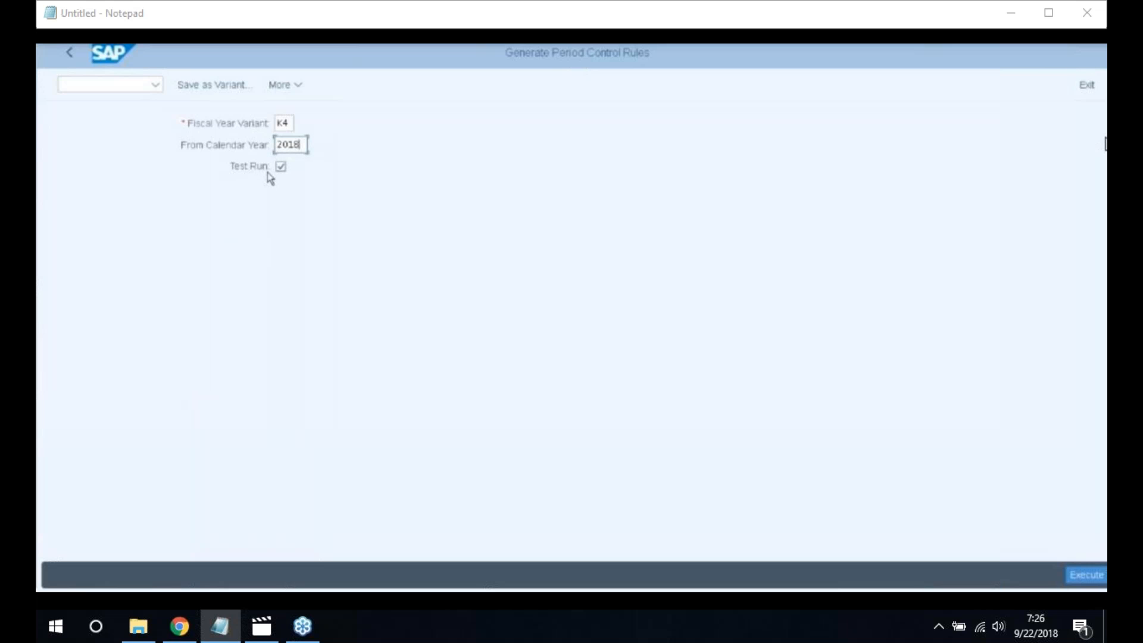
pyautogui.click(281, 168)
# Execute the generation, confirm the customizing request, and return to the IMG tree
pyautogui.click(1094, 579)
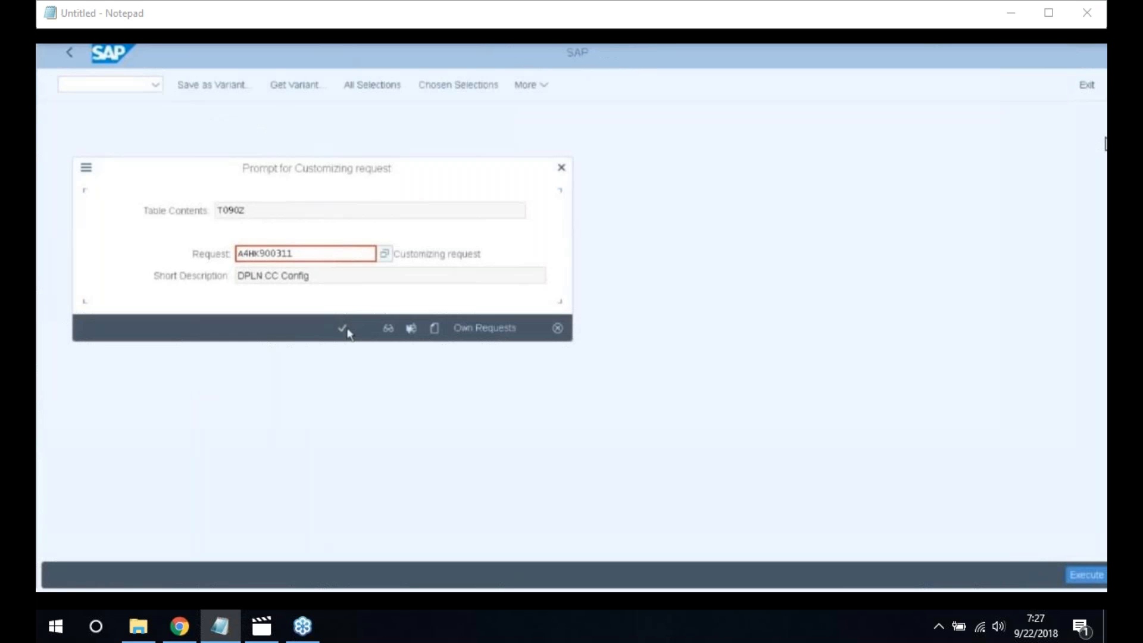
pyautogui.click(344, 329)
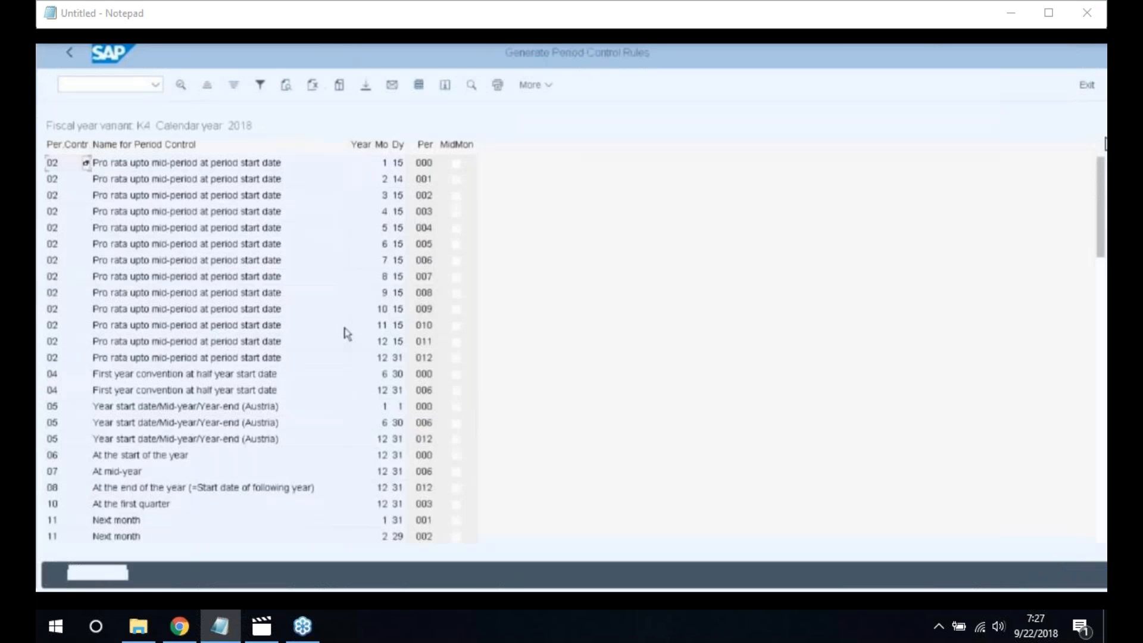
pyautogui.click(70, 54)
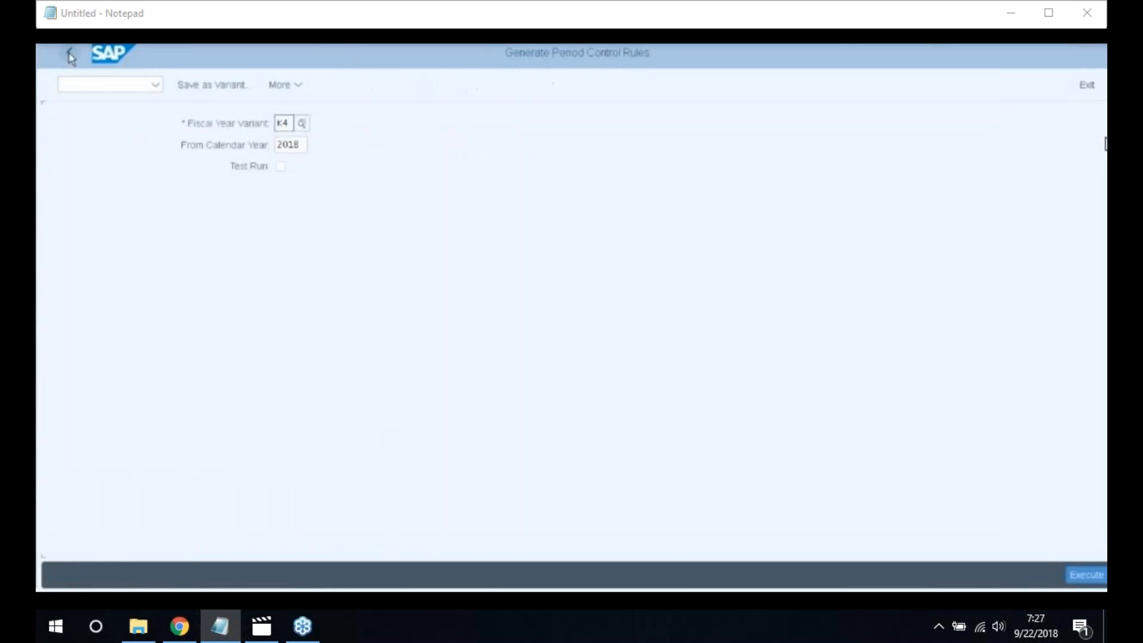
pyautogui.click(71, 59)
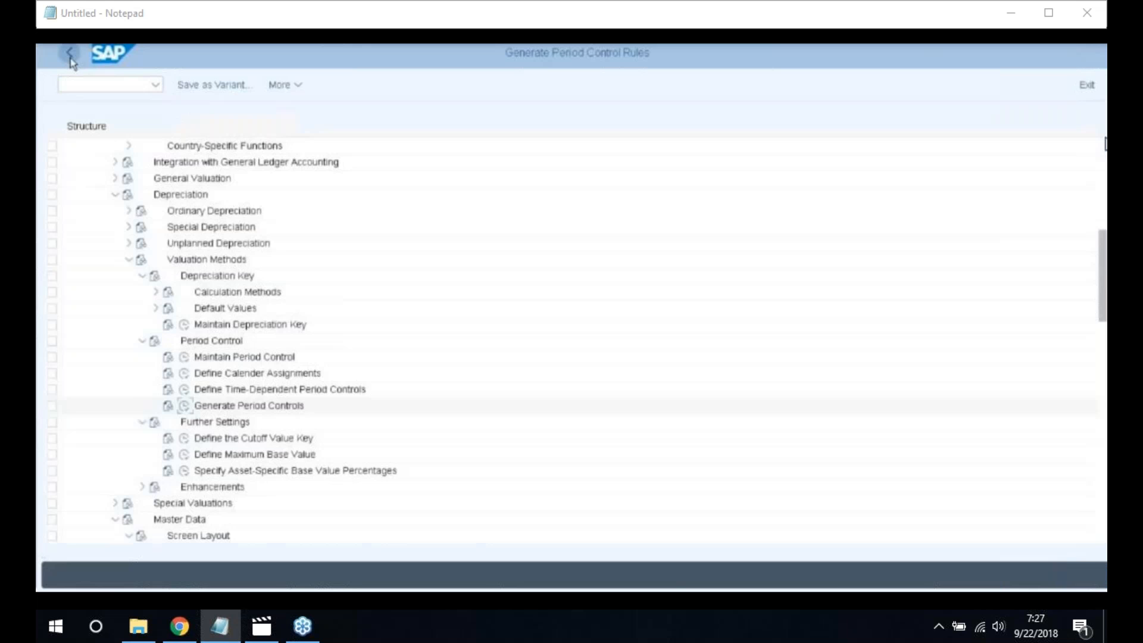
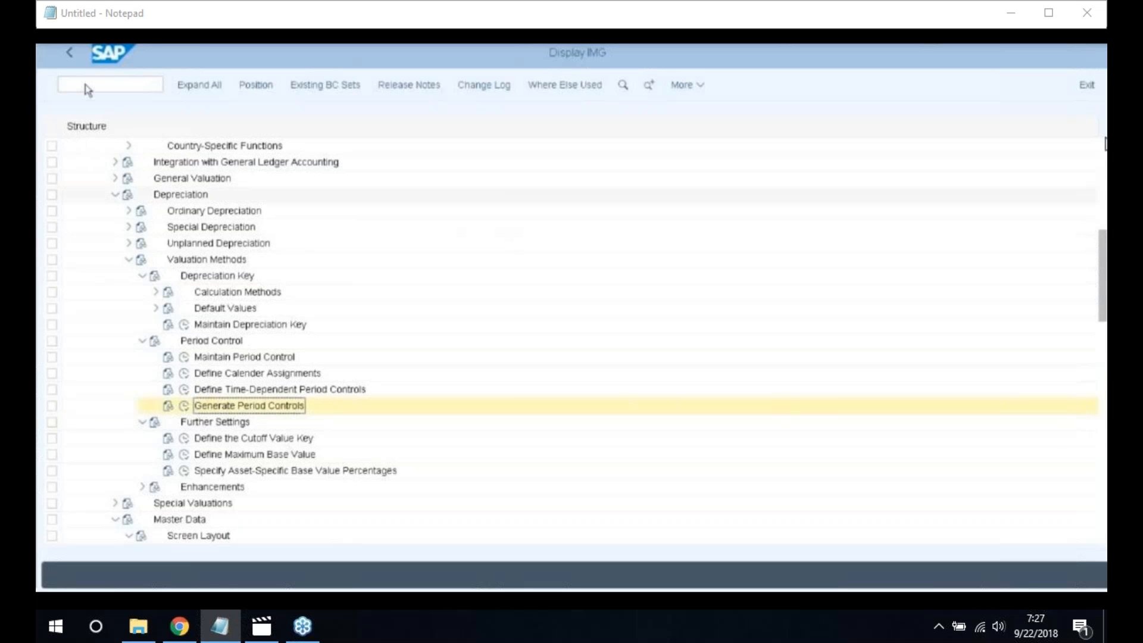
# Leave the IMG and open Edit G/L Account Centrally with transaction /NFS00
pyautogui.click(64, 84)
pyautogui.write('/NFS00')
pyautogui.press('Return')
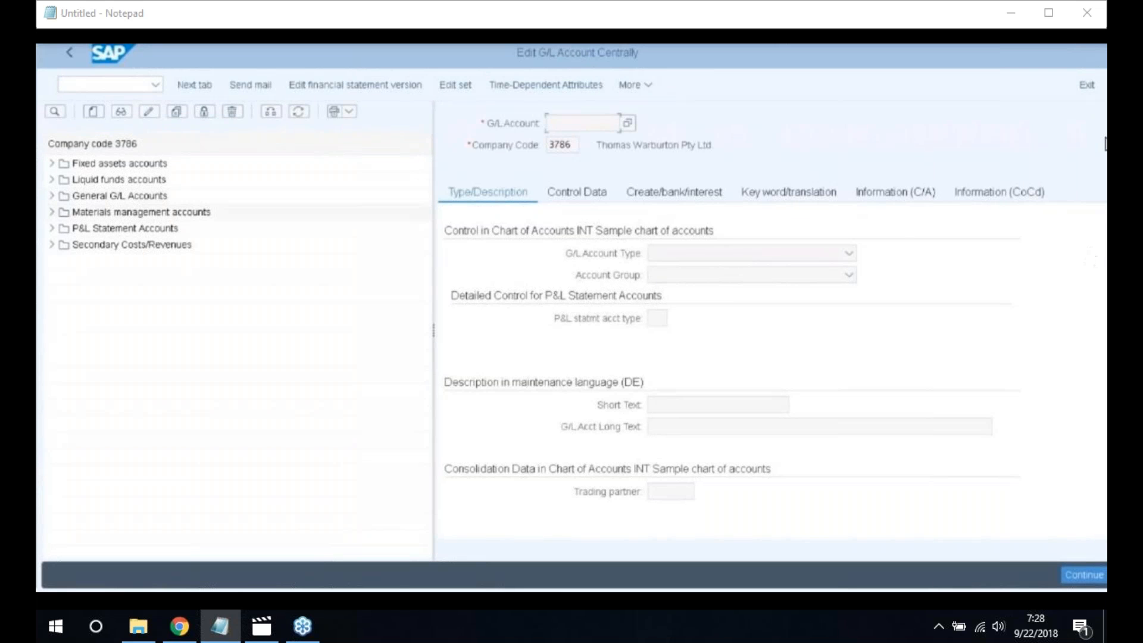
# Set the G/L account hierarchy display to 'Do not display navigation tree' and acknowledge the restart notice
pyautogui.click(631, 84)
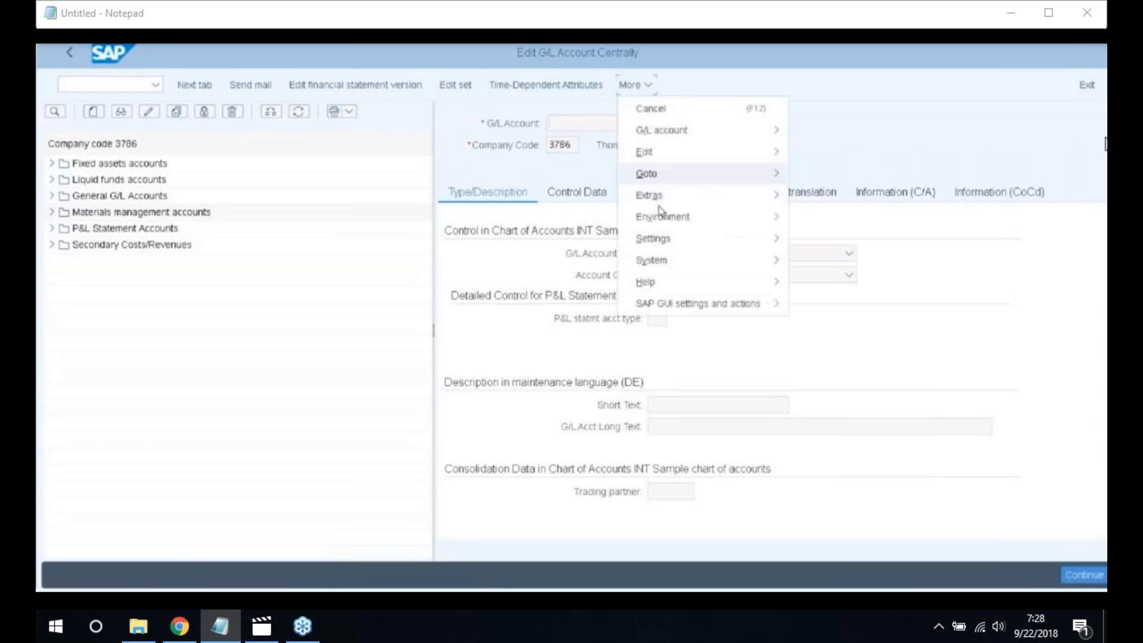
pyautogui.click(666, 302)
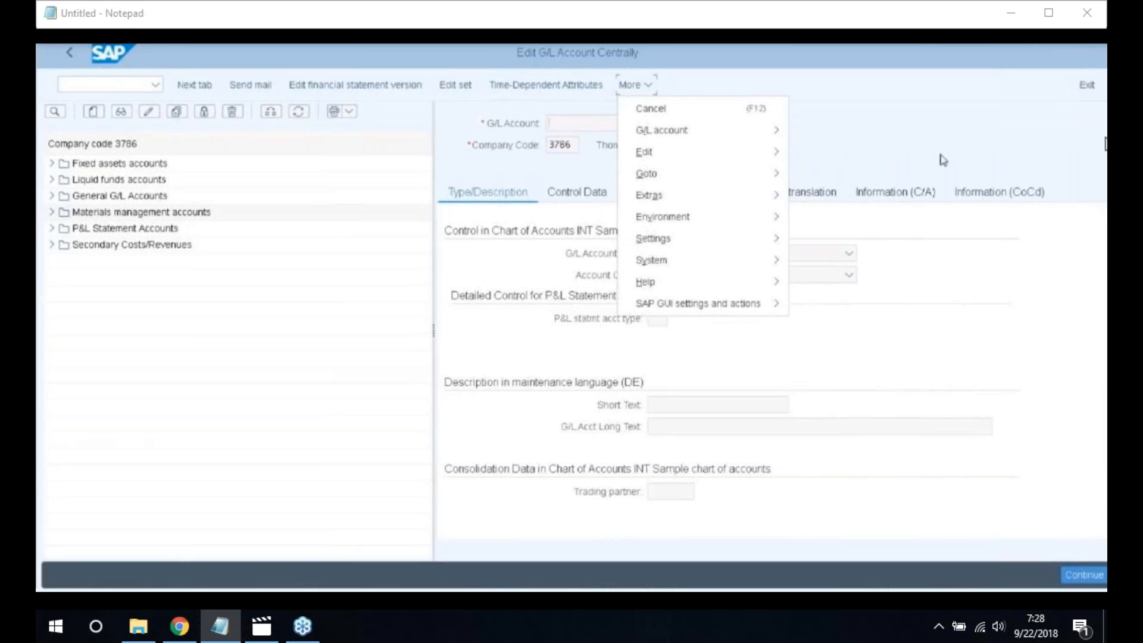
pyautogui.moveTo(665, 243)
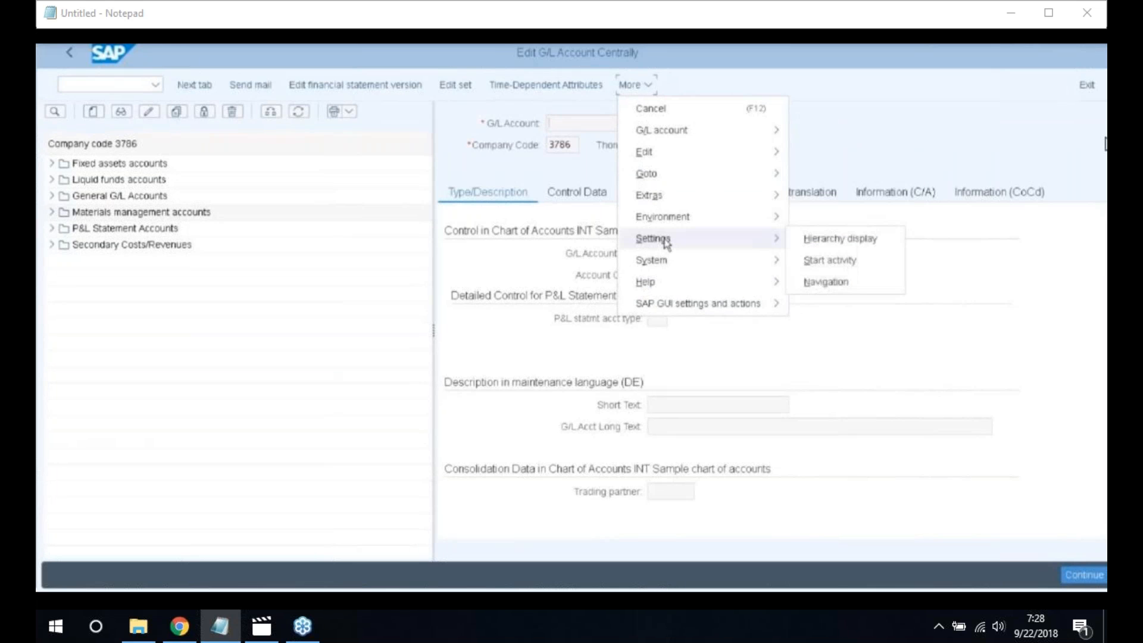
pyautogui.click(810, 240)
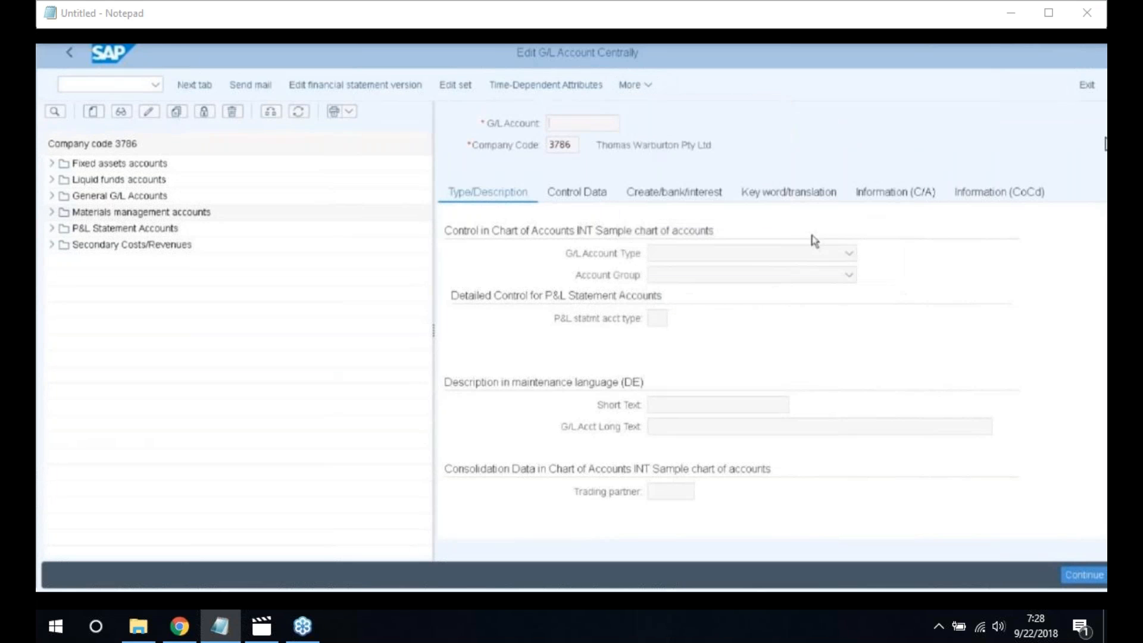
pyautogui.click(464, 231)
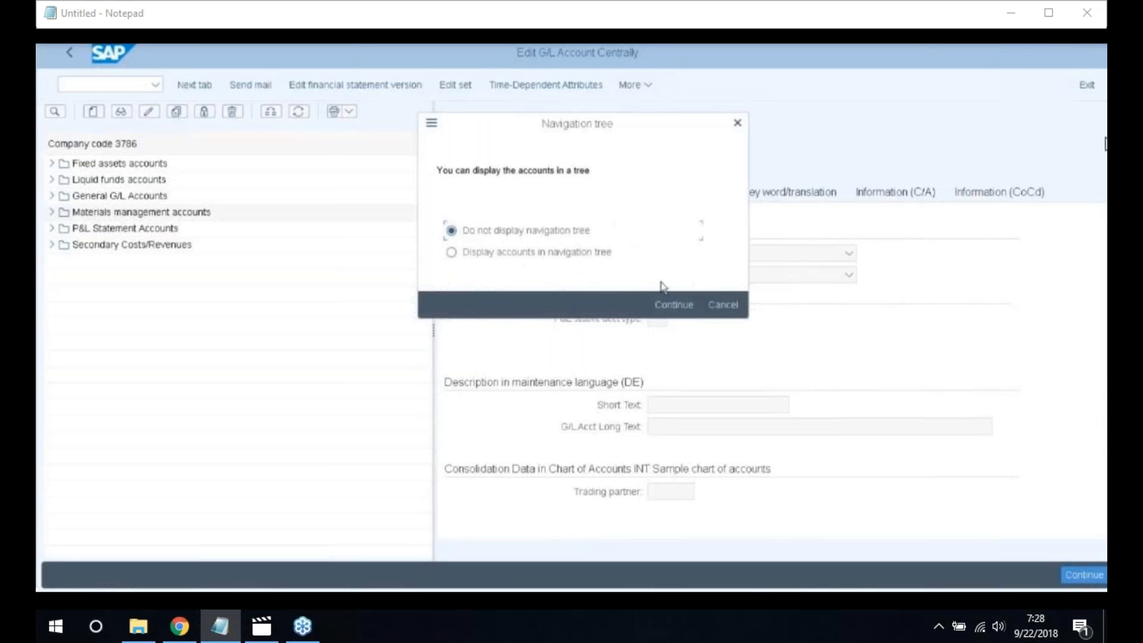
pyautogui.click(665, 306)
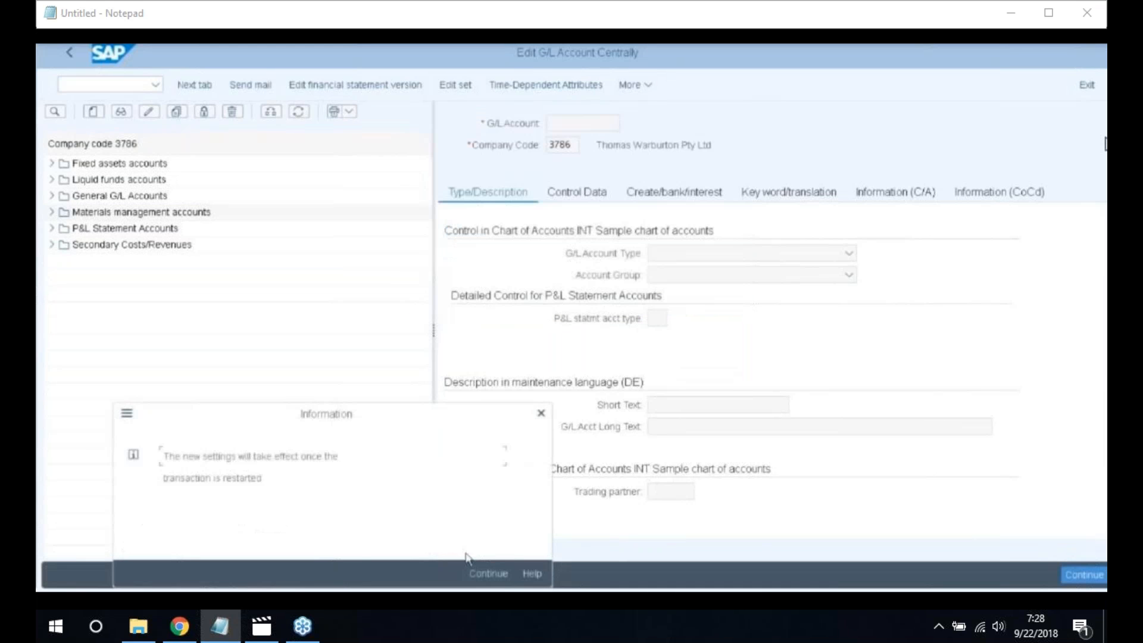
pyautogui.click(487, 574)
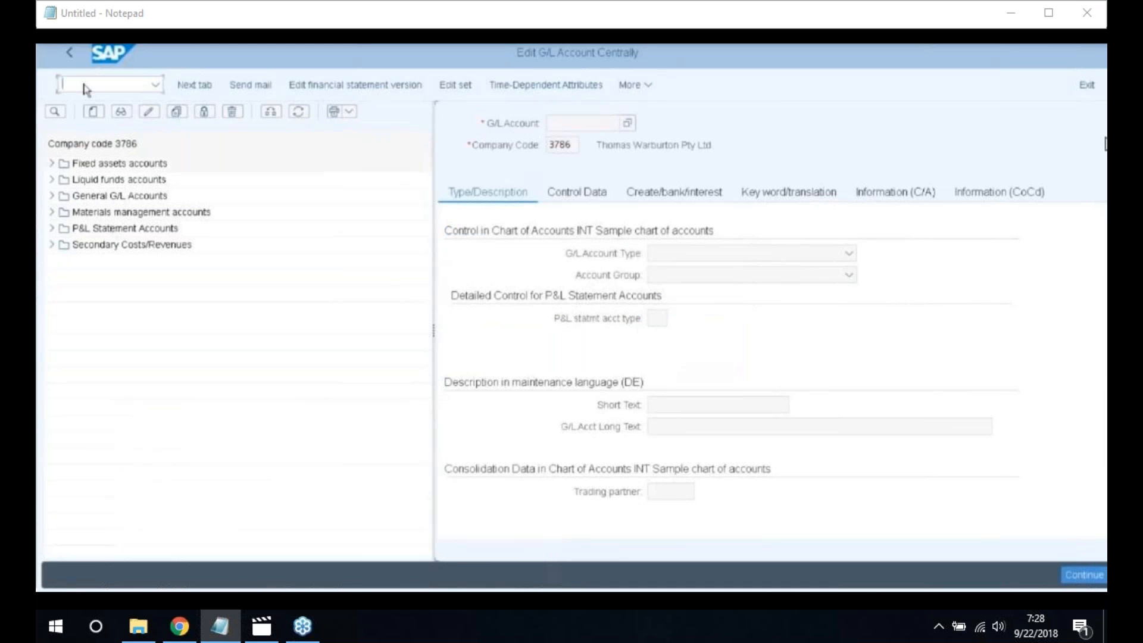
# Restart FS00 and begin creating G/L account 200000 in company code 2200
pyautogui.write('/NFS00')
pyautogui.press('Return')
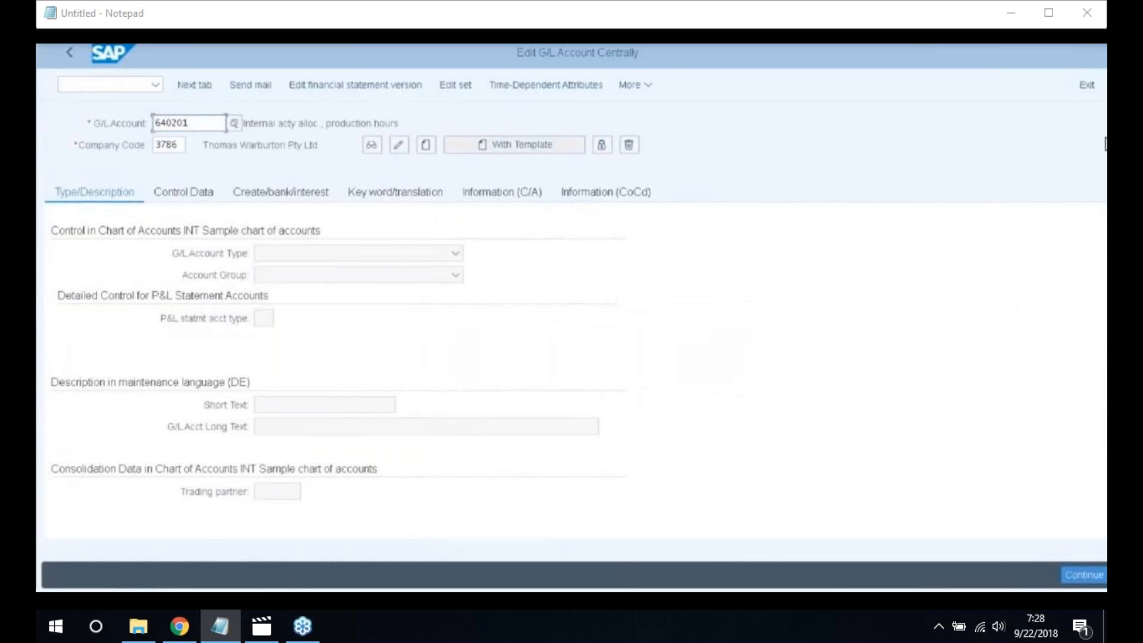
pyautogui.click(197, 125)
pyautogui.press('BackSpace')
pyautogui.press('BackSpace')
pyautogui.press('BackSpace')
pyautogui.press('BackSpace')
pyautogui.press('BackSpace')
pyautogui.press('BackSpace')
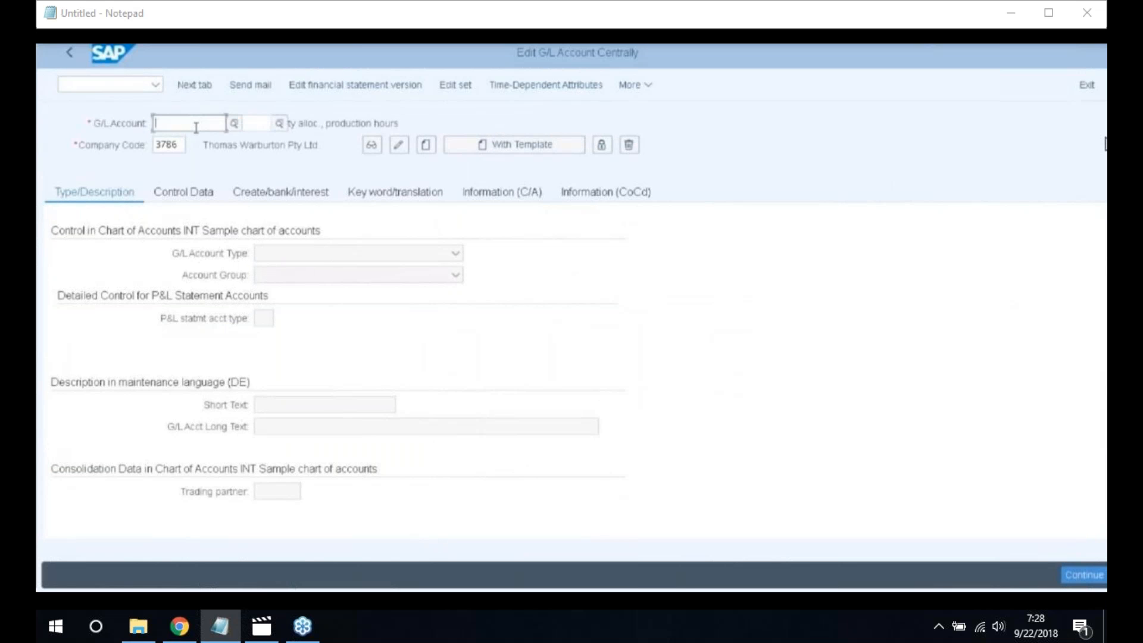
pyautogui.write('2')
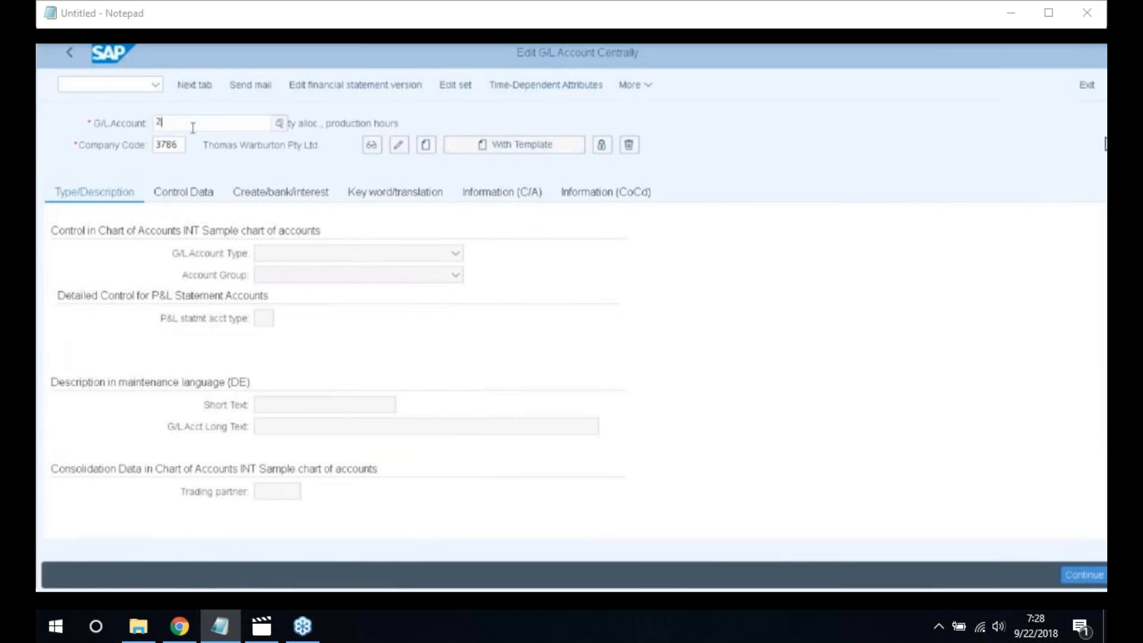
pyautogui.write('00000')
pyautogui.press('Tab')
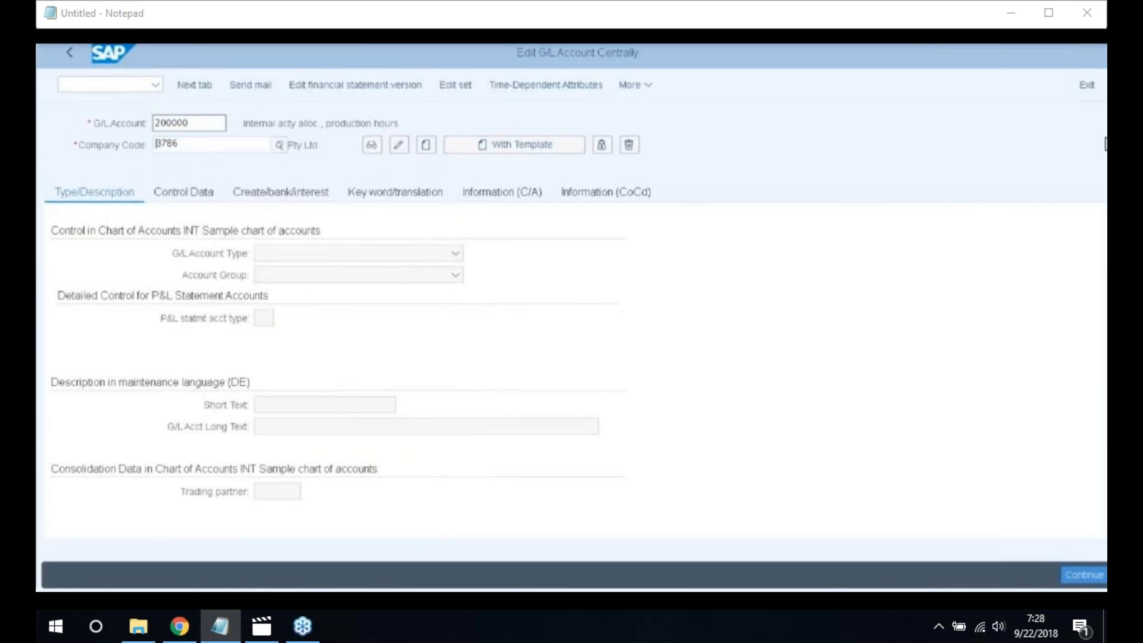
pyautogui.press('Delete')
pyautogui.press('Delete')
pyautogui.press('Delete')
pyautogui.write('2200')
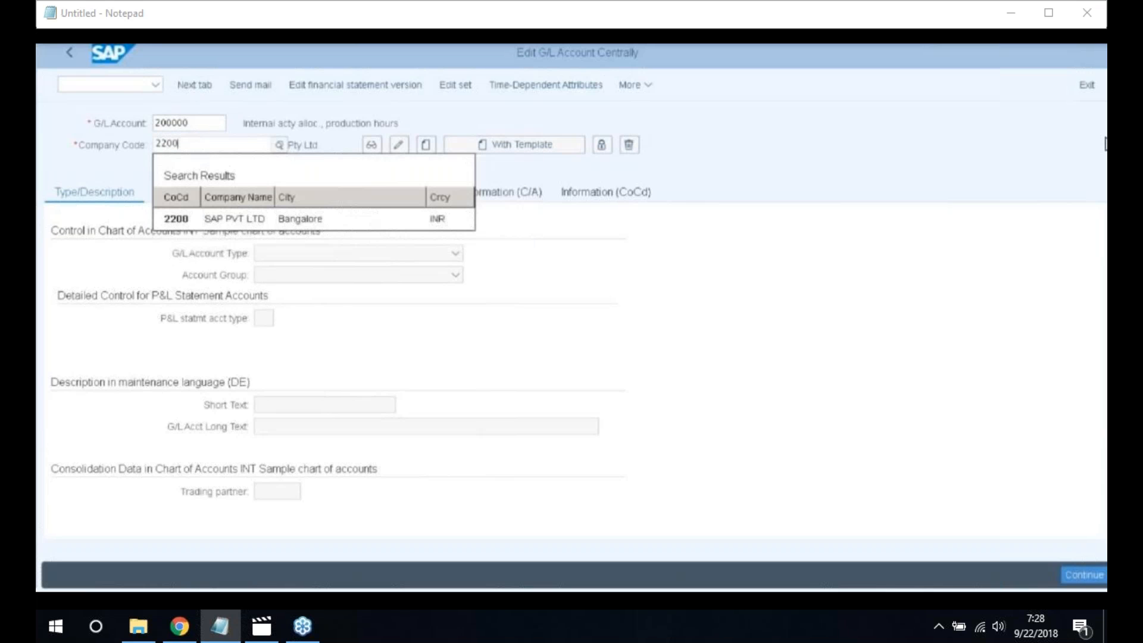
pyautogui.click(187, 220)
pyautogui.click(427, 146)
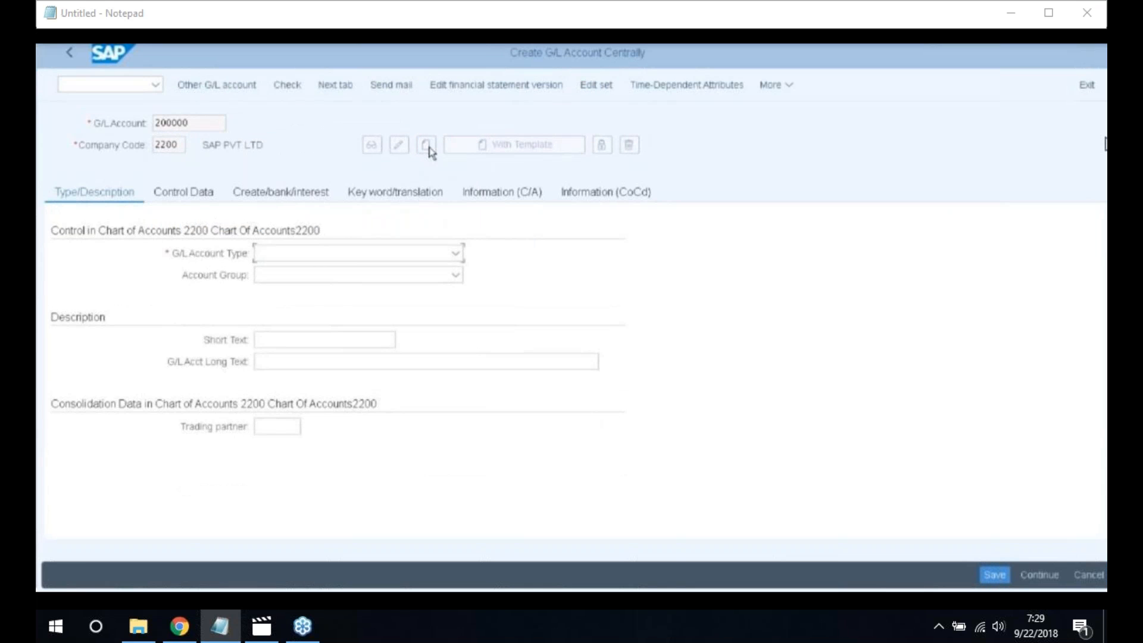
# Set the G/L account type to Balance Sheet Account and view the available account groups
pyautogui.click(456, 254)
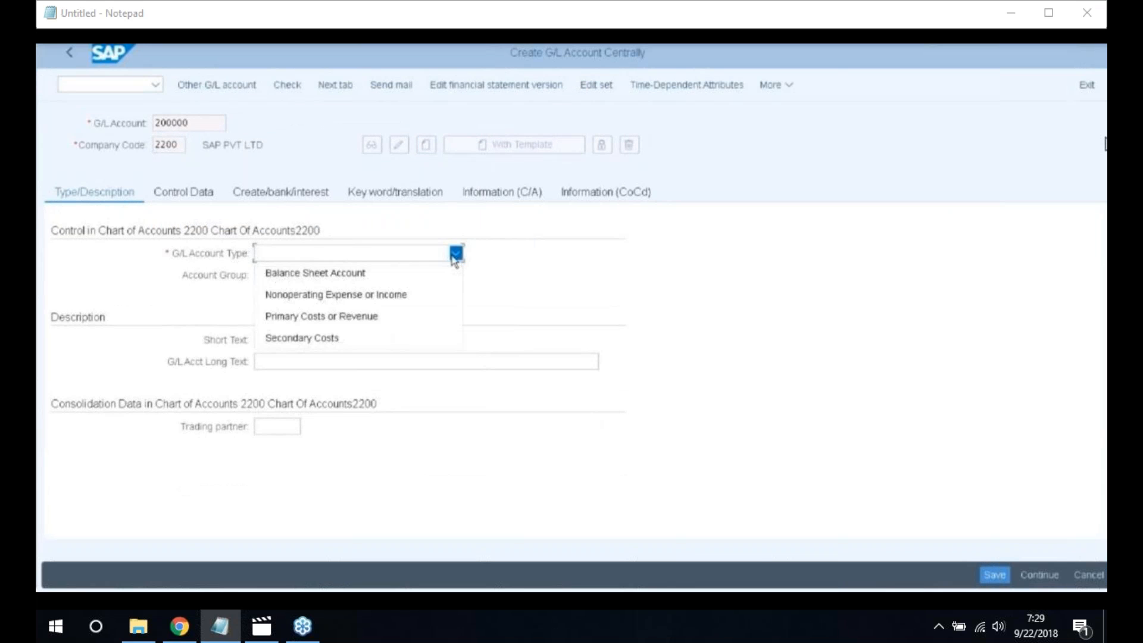
pyautogui.click(351, 275)
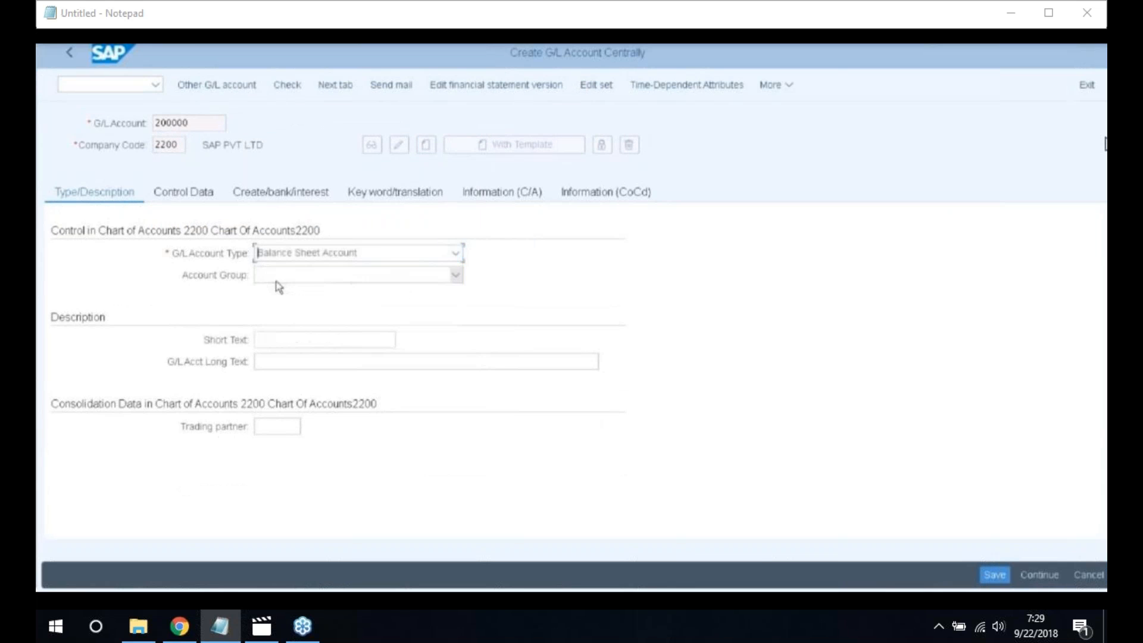
pyautogui.click(456, 276)
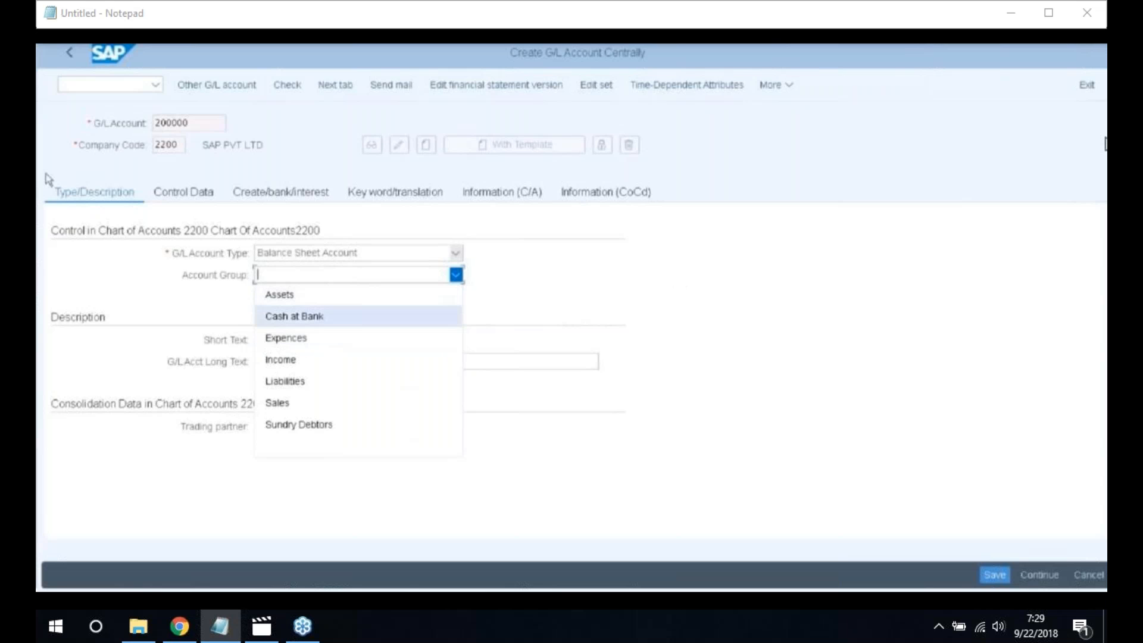
pyautogui.hotkey('alt', 'space')
pyautogui.press('Escape')
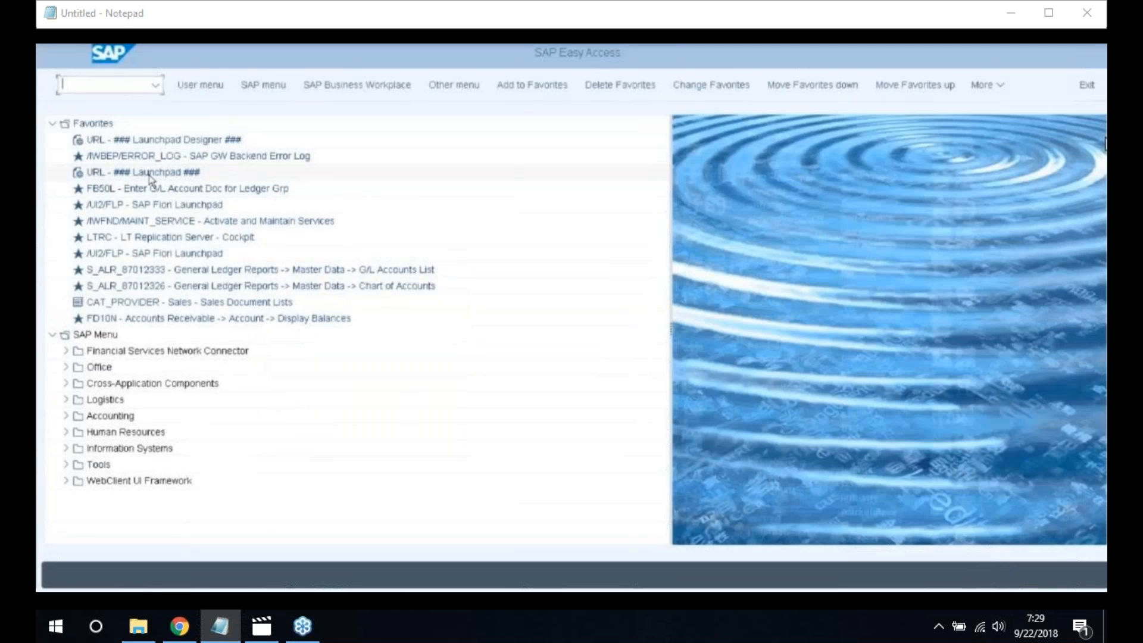
# Through OBD, add chart 2200 group BSL6 'Accumulated Depreciation' with accounts 100600–100699
pyautogui.write('OBD')
pyautogui.press('Return')
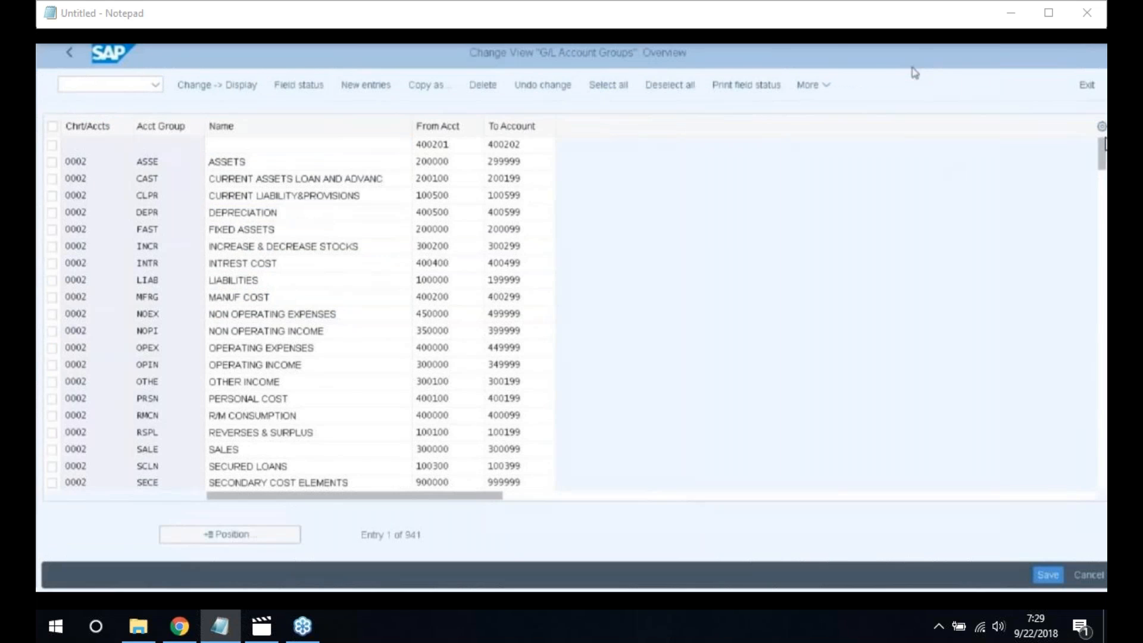
pyautogui.click(348, 87)
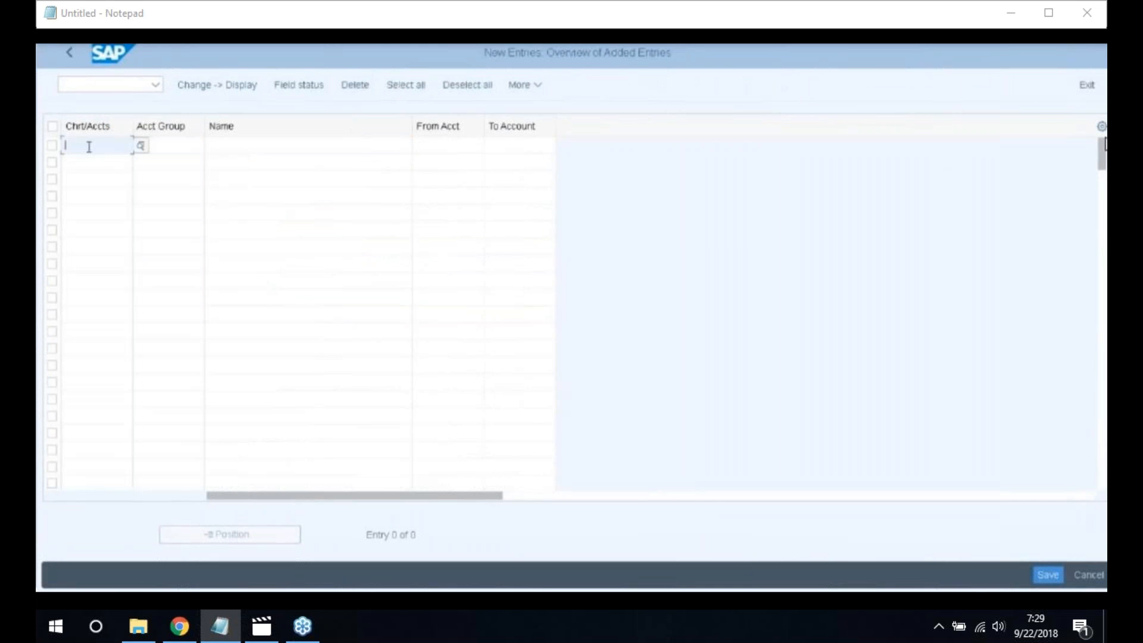
pyautogui.write('2200')
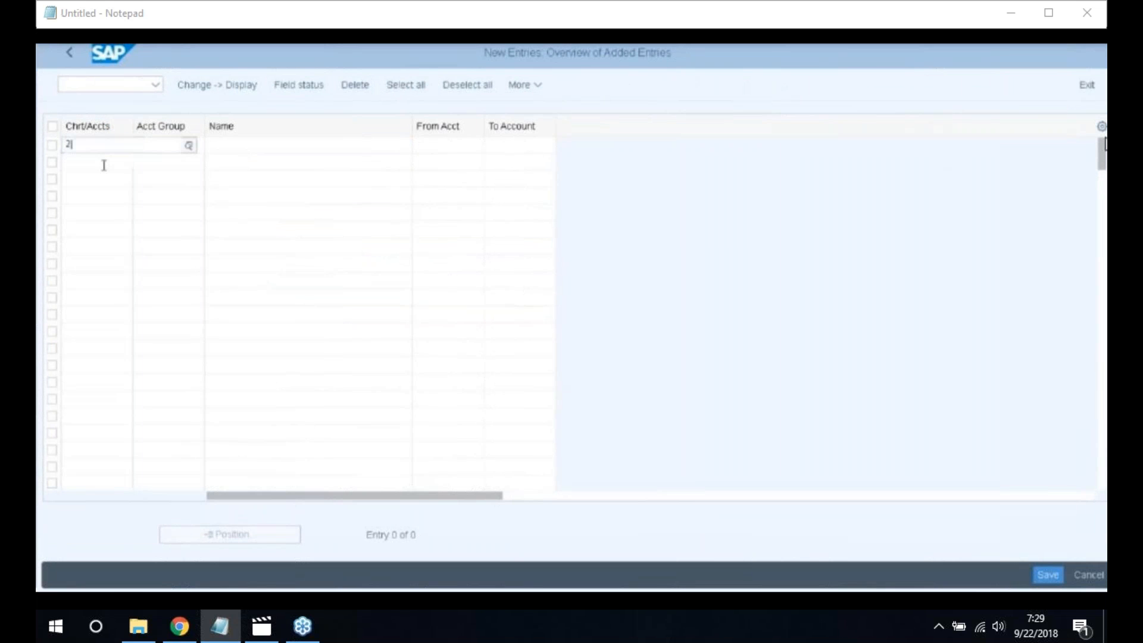
pyautogui.press('Tab')
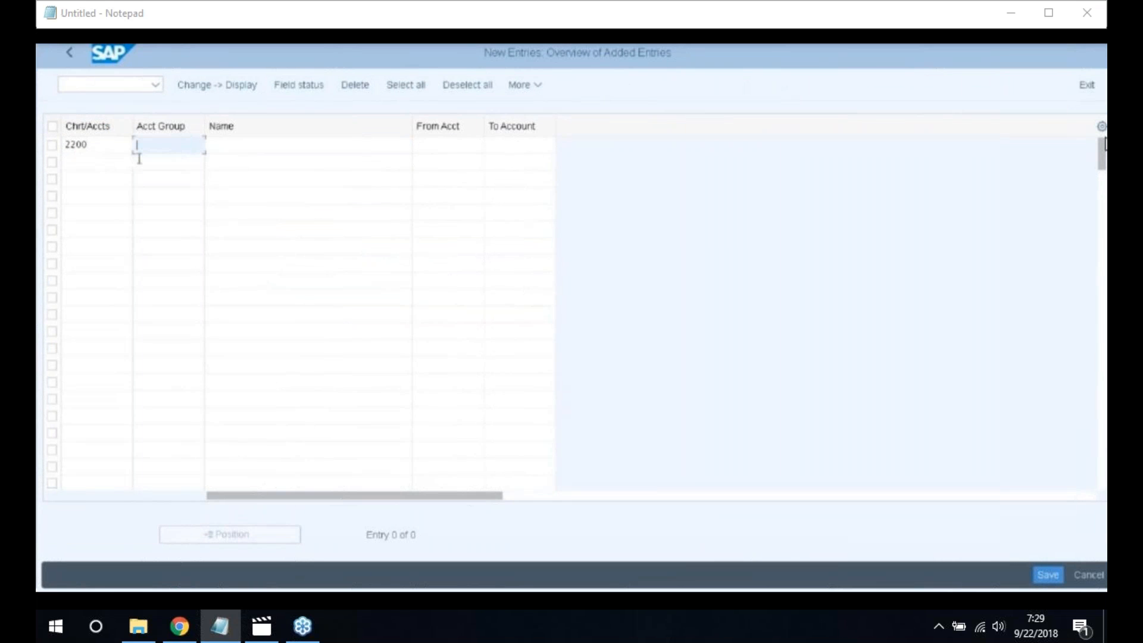
pyautogui.write('BSL6')
pyautogui.press('Tab')
pyautogui.write('A')
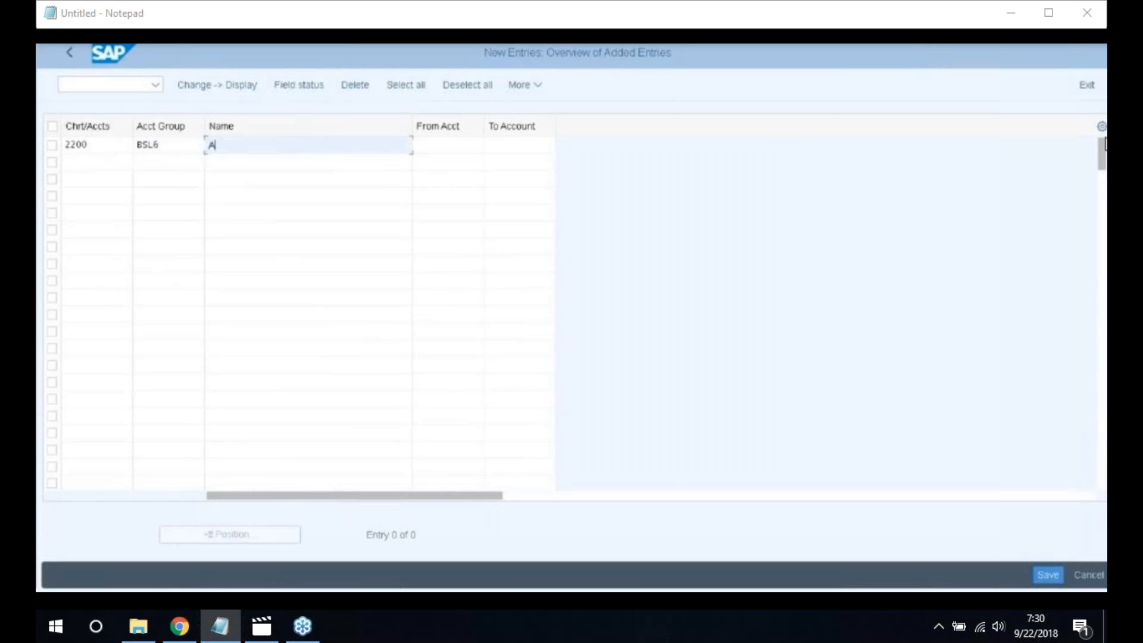
pyautogui.write('ccumulated Depreciation')
pyautogui.press('Tab')
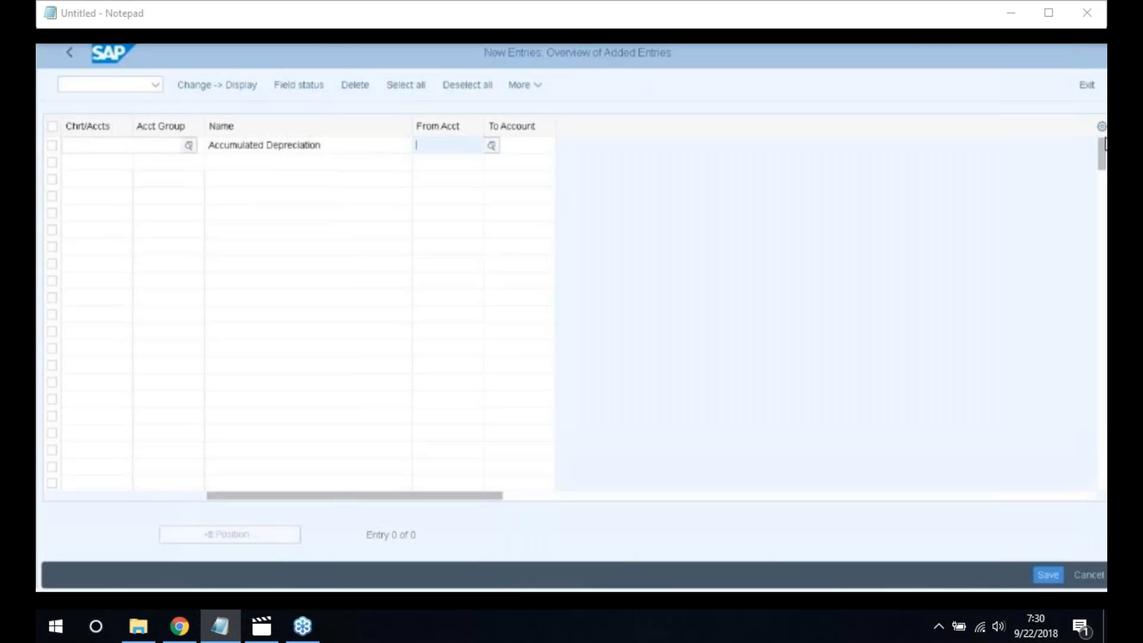
pyautogui.write('10060')
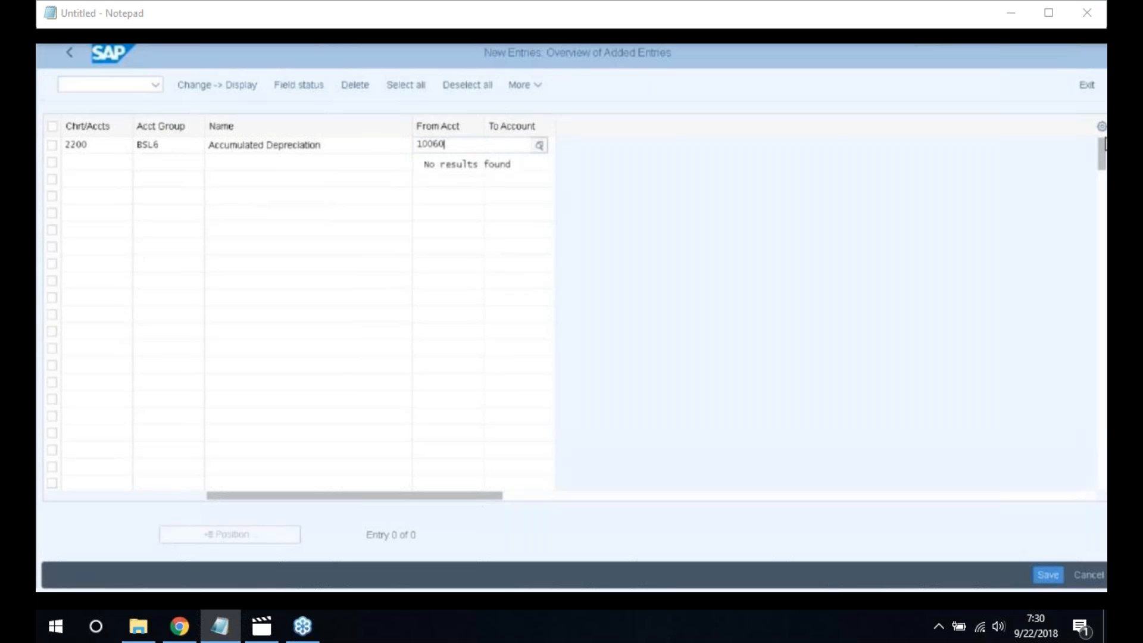
pyautogui.write('0')
pyautogui.press('Tab')
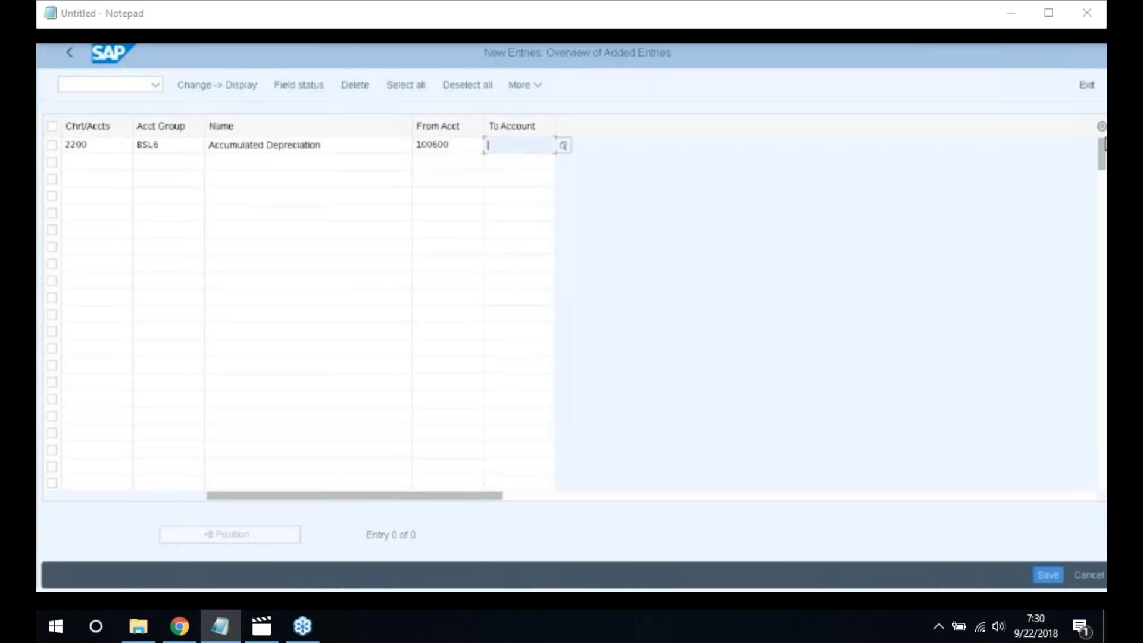
pyautogui.write('1006')
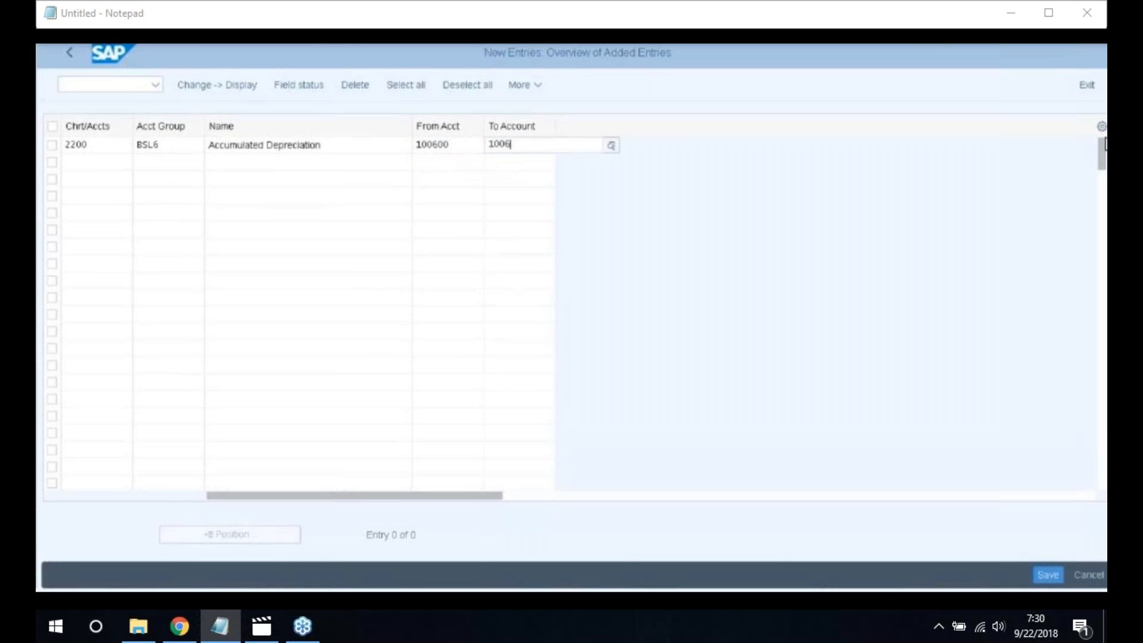
pyautogui.write('99')
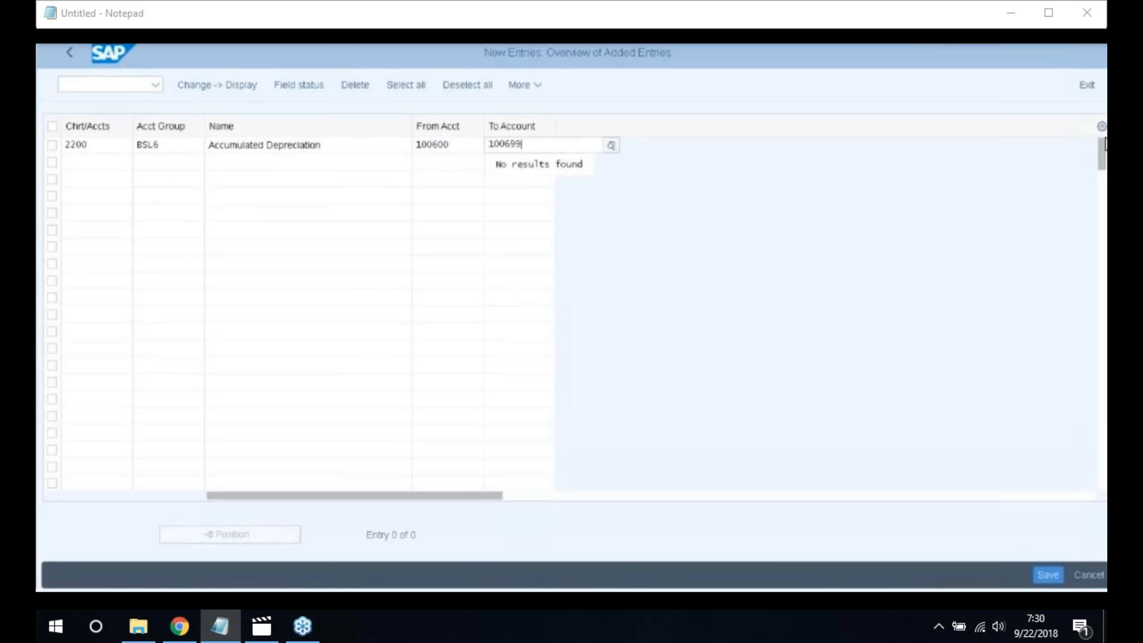
pyautogui.press('Return')
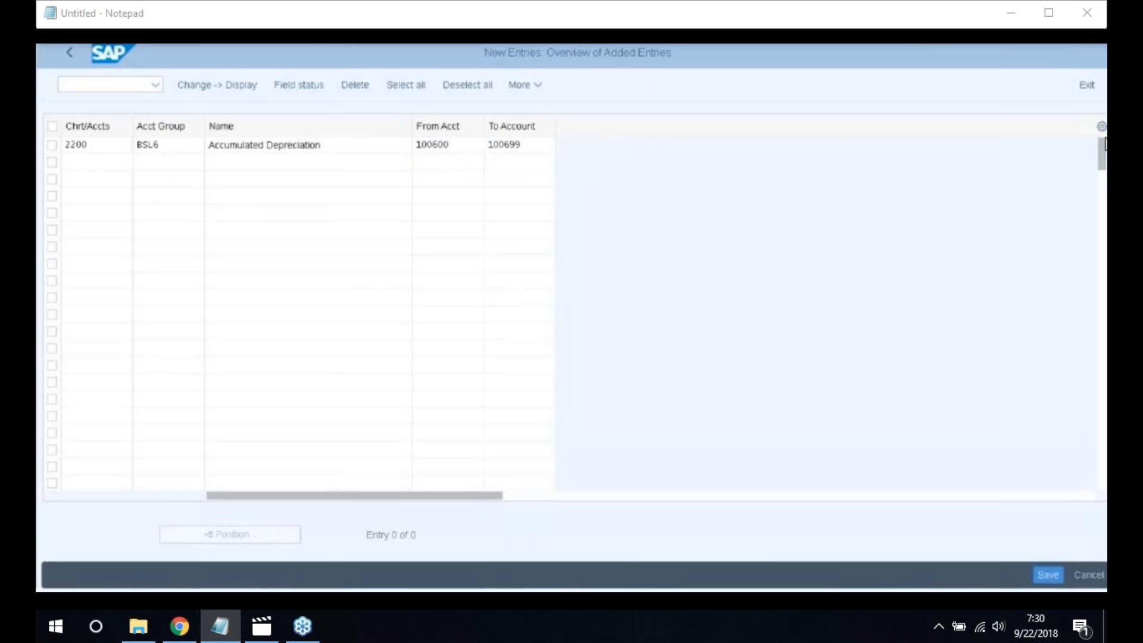
# Add group PLE3 'Depreciation' for chart 2200 with accounts 400300–400399
pyautogui.write('2200')
pyautogui.press('Tab')
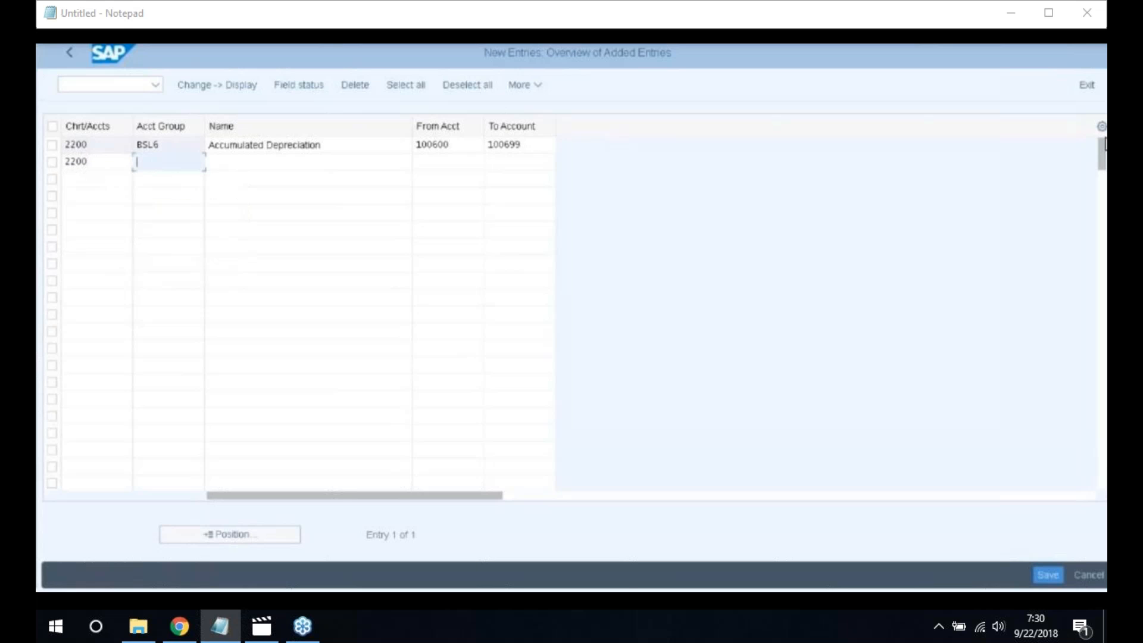
pyautogui.write('PLE3')
pyautogui.press('Tab')
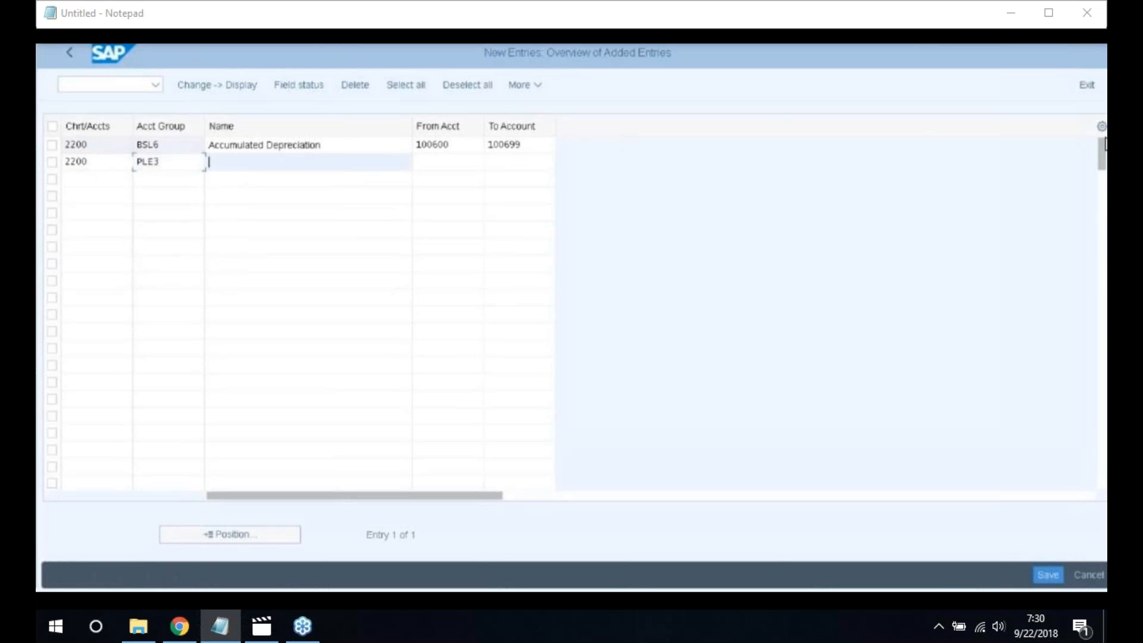
pyautogui.write('Depreciation')
pyautogui.press('Tab')
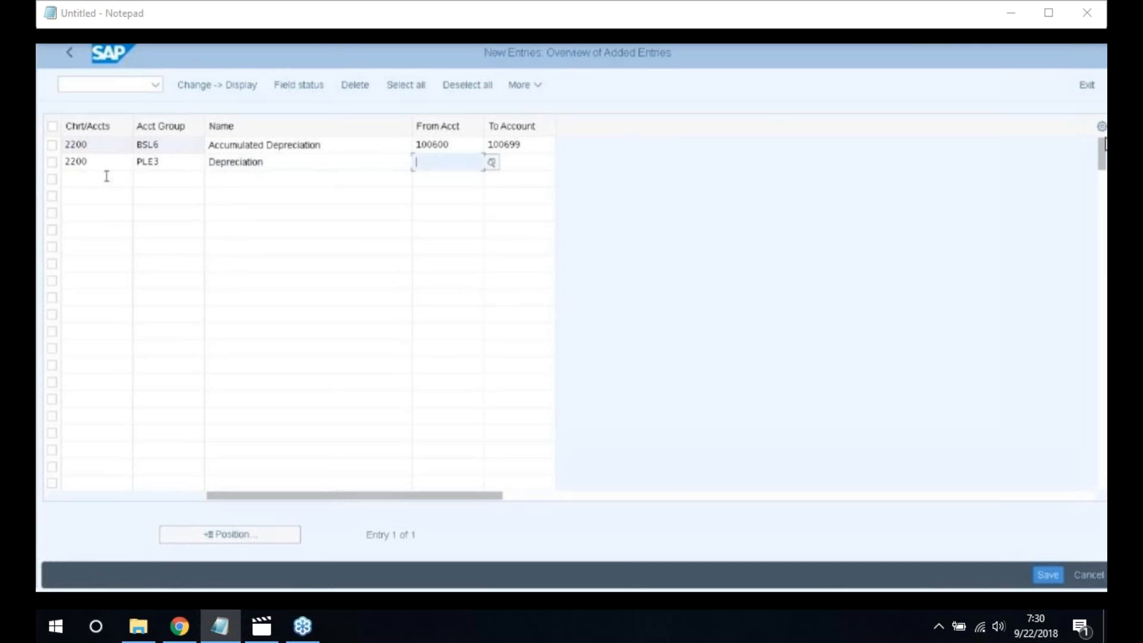
pyautogui.write('400300')
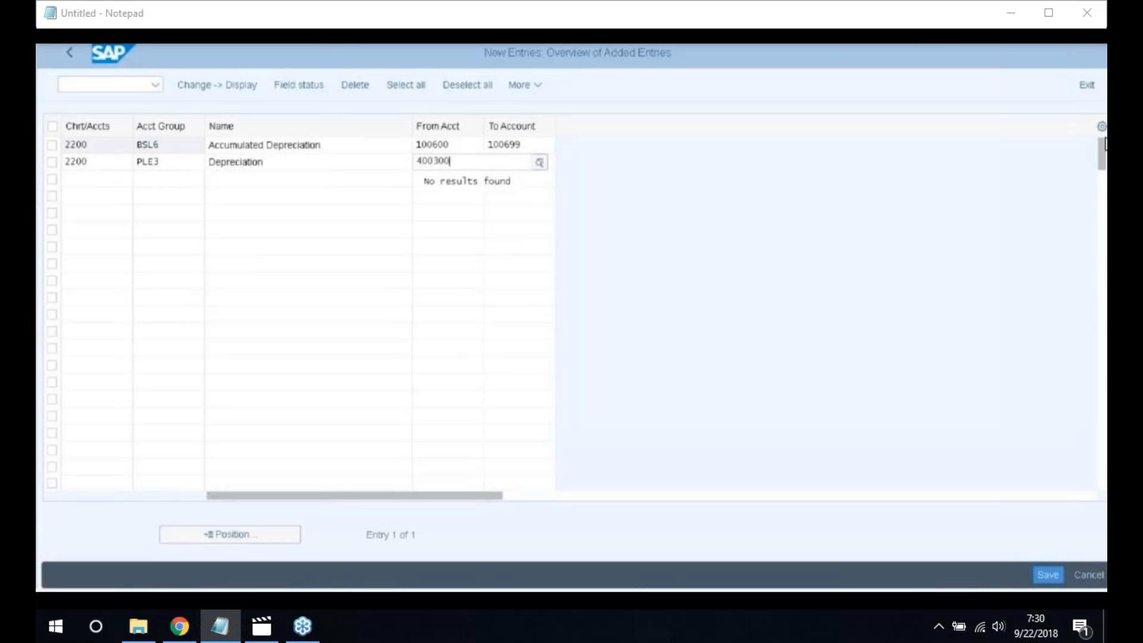
pyautogui.press('Tab')
pyautogui.write('400399')
pyautogui.press('Tab')
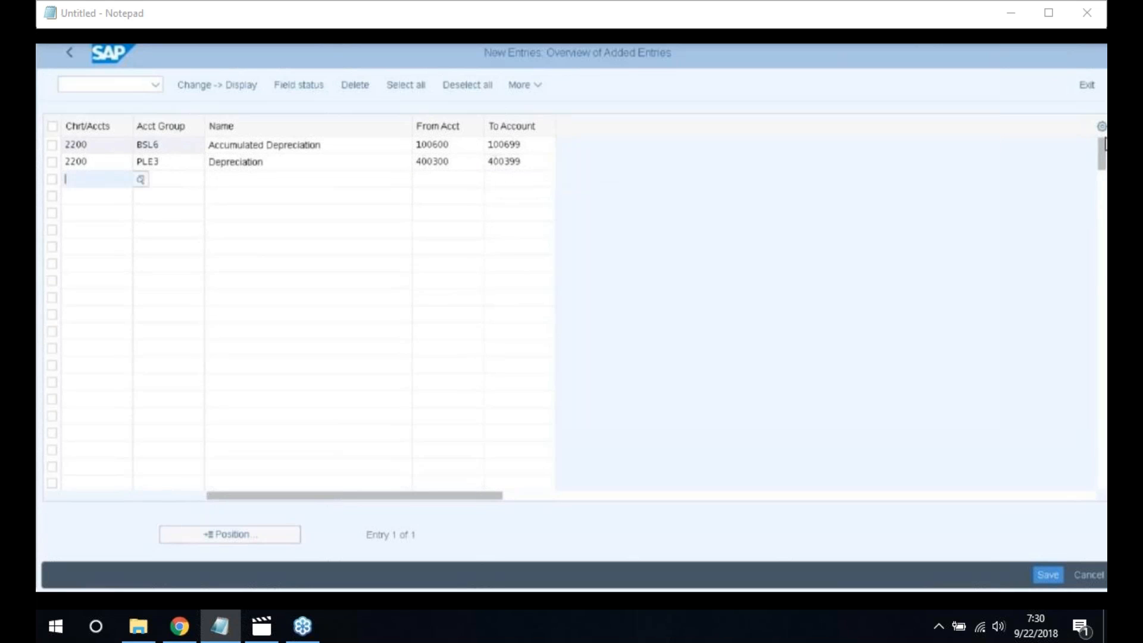
# Add group PLE0 'Sales' for chart 2200 with accounts 300000–300099
pyautogui.write('2200')
pyautogui.press('Tab')
pyautogui.write('PL')
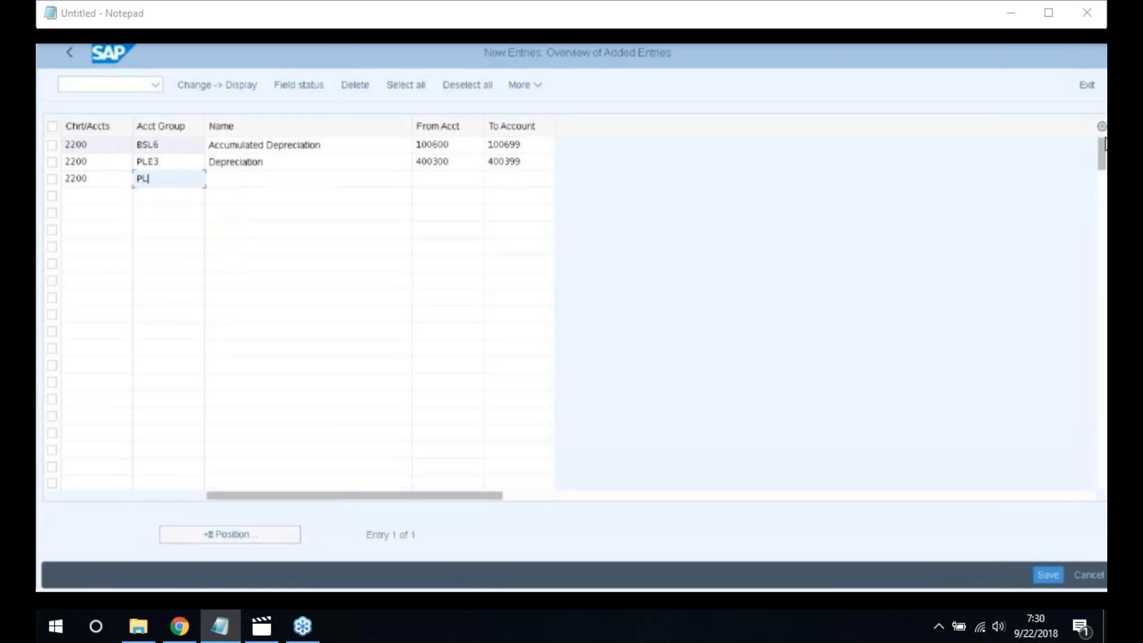
pyautogui.write('E0')
pyautogui.press('Tab')
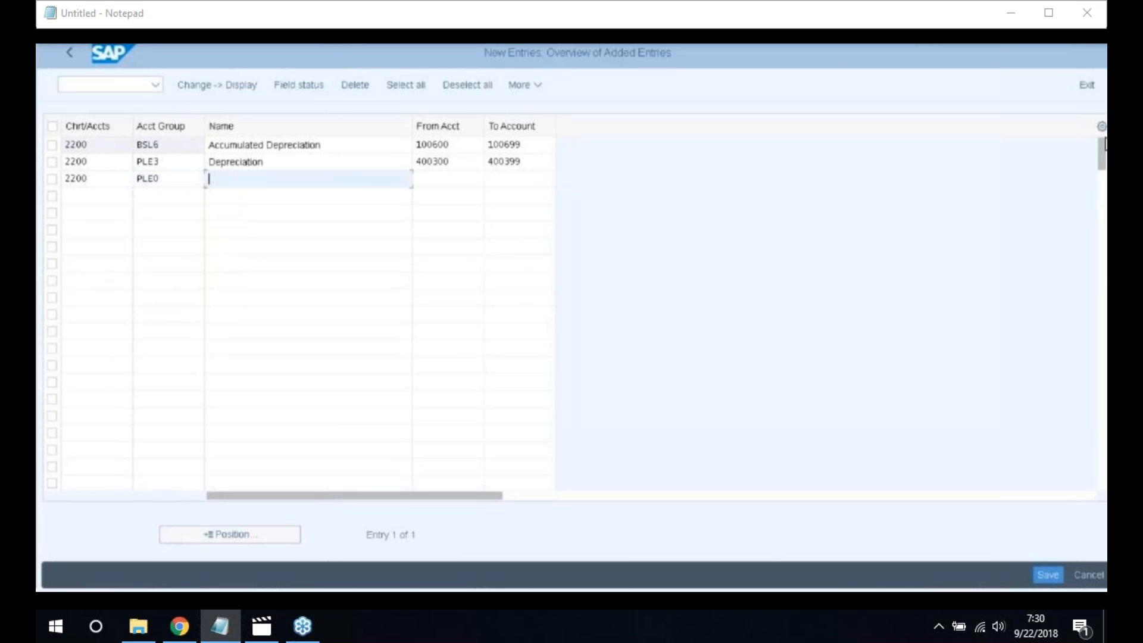
pyautogui.write('Sales')
pyautogui.press('Tab')
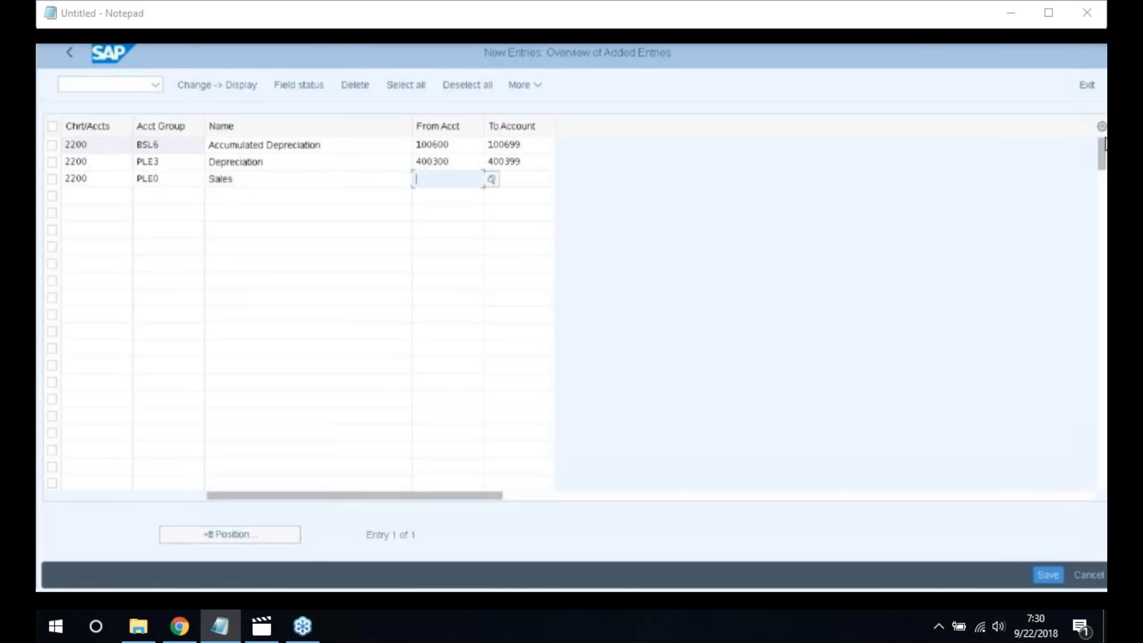
pyautogui.write('300000')
pyautogui.press('Tab')
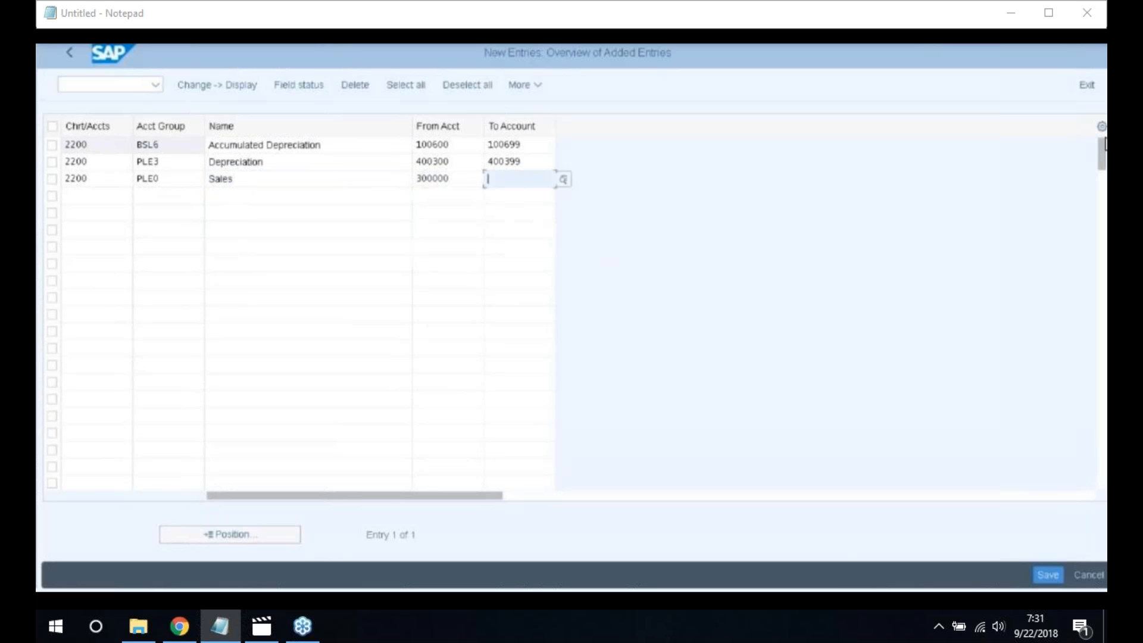
pyautogui.write('3')
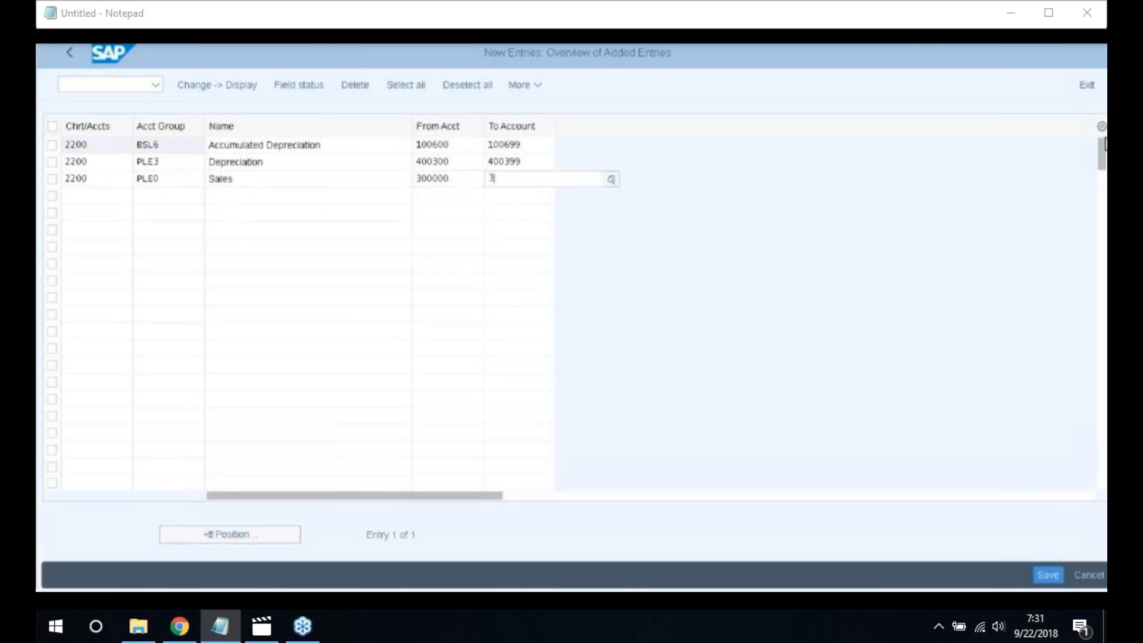
pyautogui.write('00')
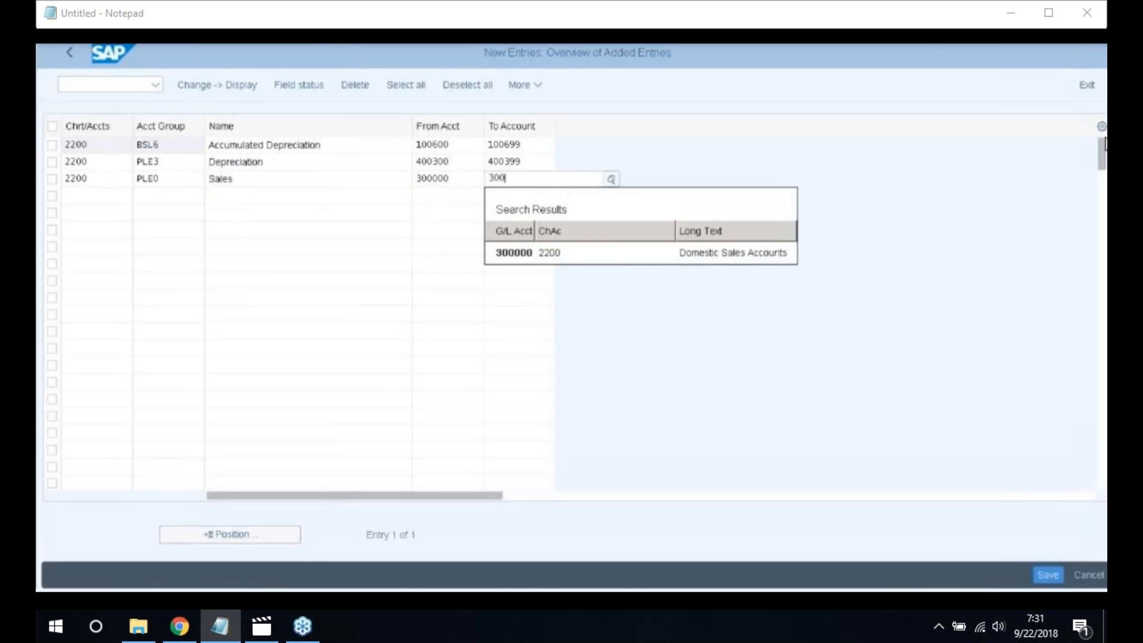
pyautogui.write('0')
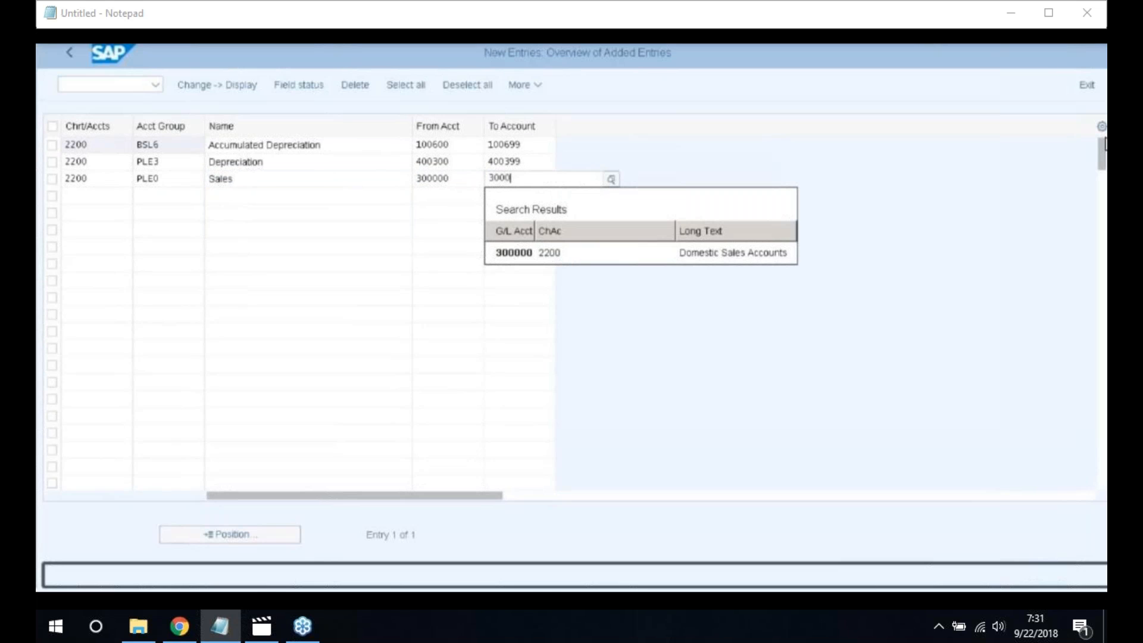
pyautogui.write('99')
pyautogui.press('Tab')
# Add group PLE1 'Other Income' for chart 2200 with accounts 300100–300199
pyautogui.write('22')
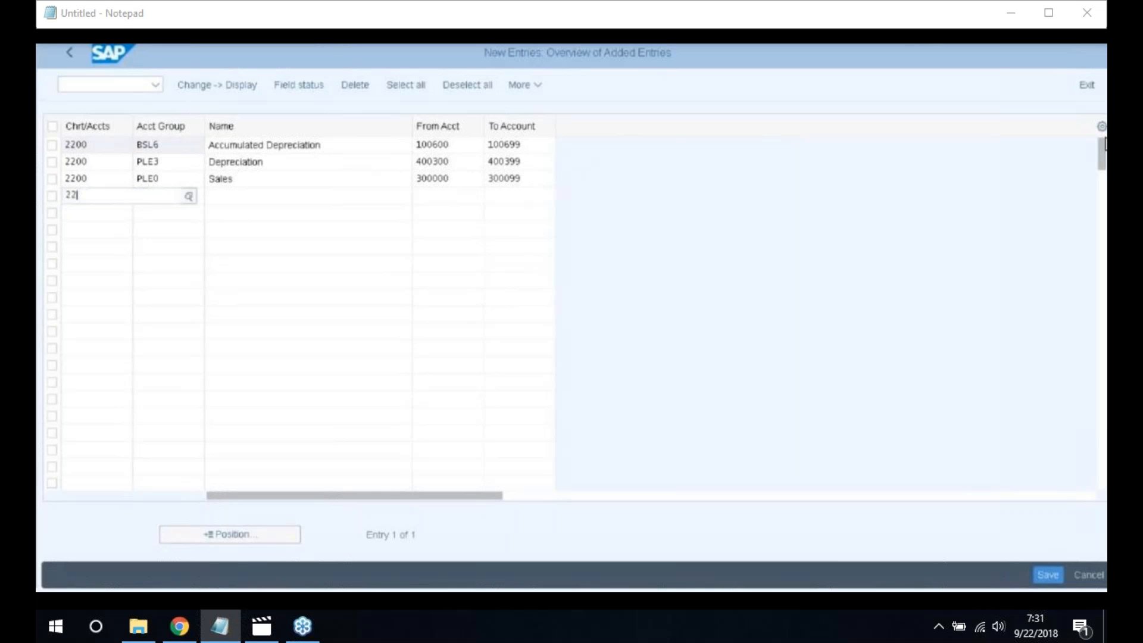
pyautogui.write('00')
pyautogui.press('Tab')
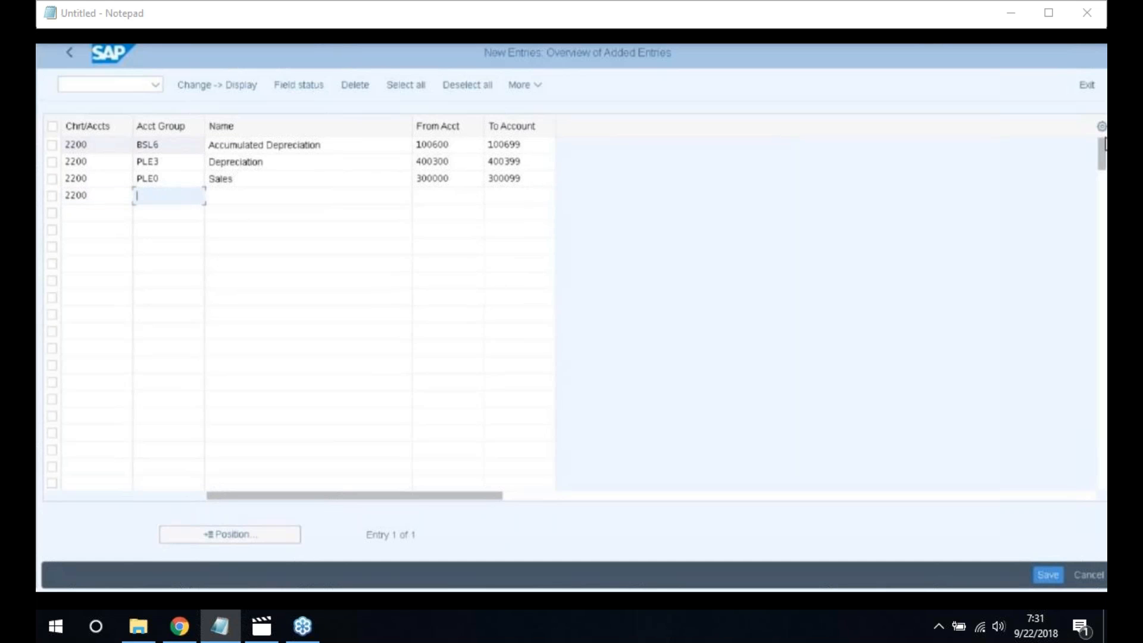
pyautogui.write('PLE1')
pyautogui.press('Tab')
pyautogui.write('Other Income')
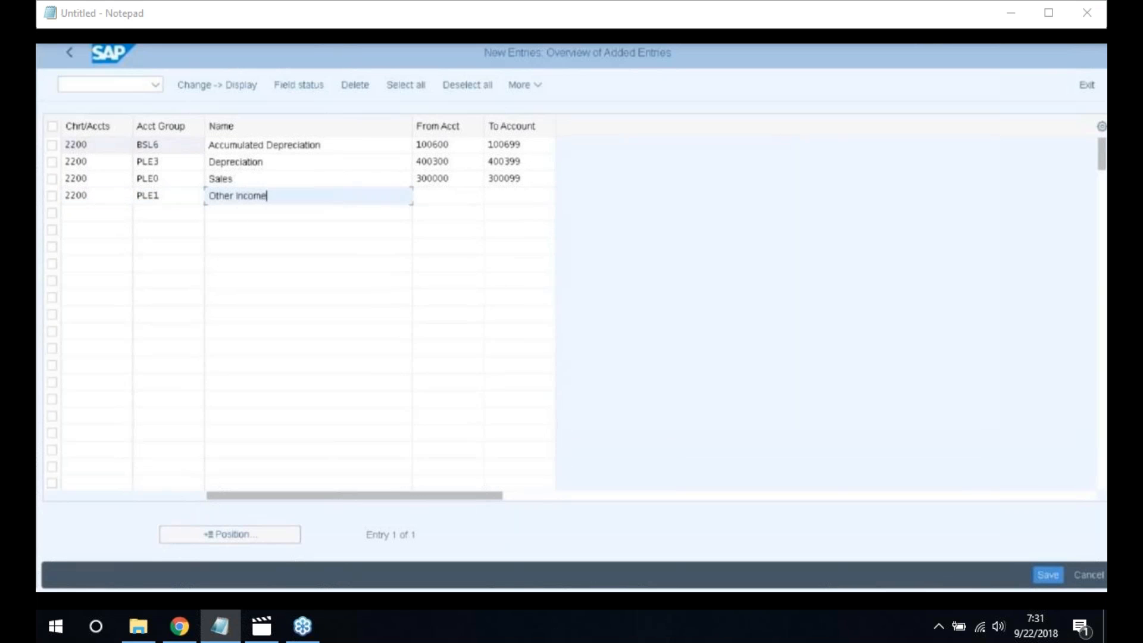
pyautogui.press('Tab')
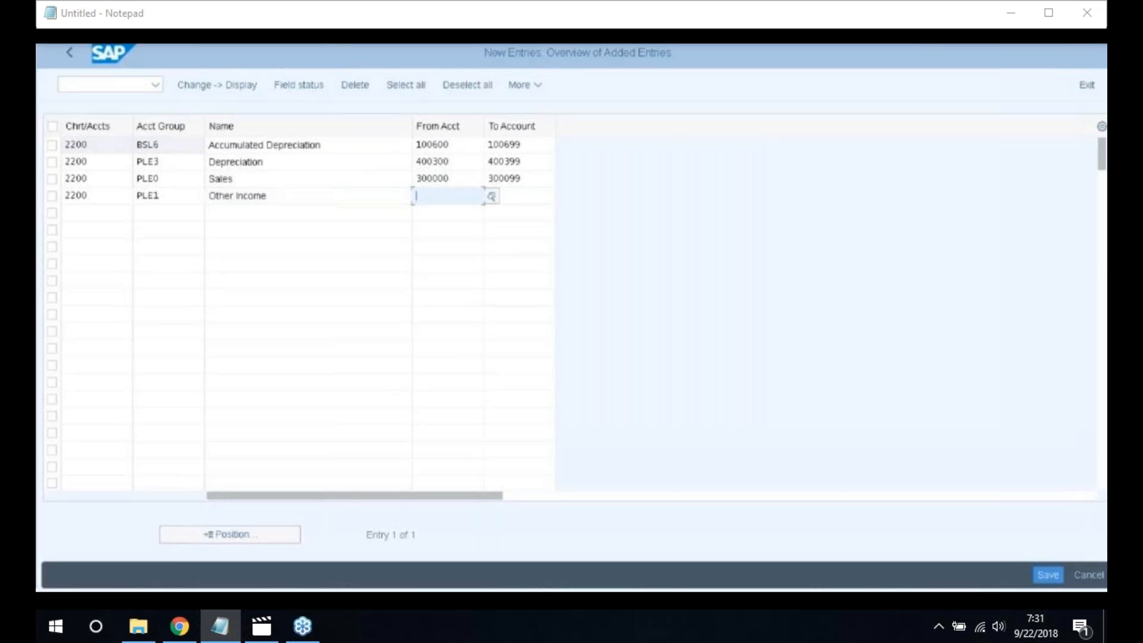
pyautogui.write('300100')
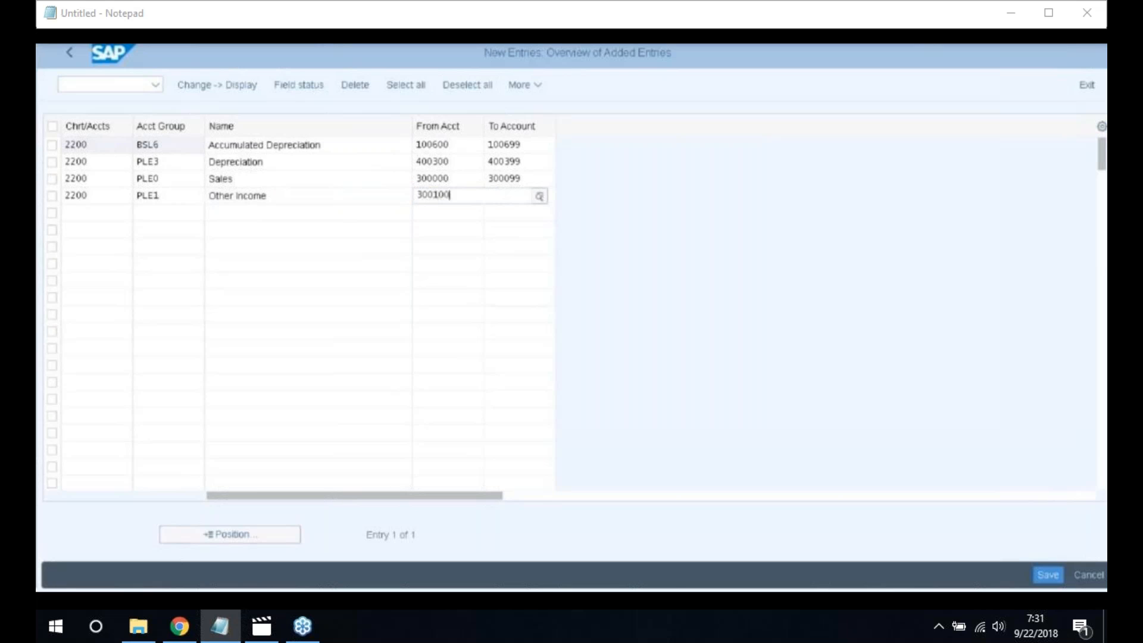
pyautogui.press('Tab')
pyautogui.write('3')
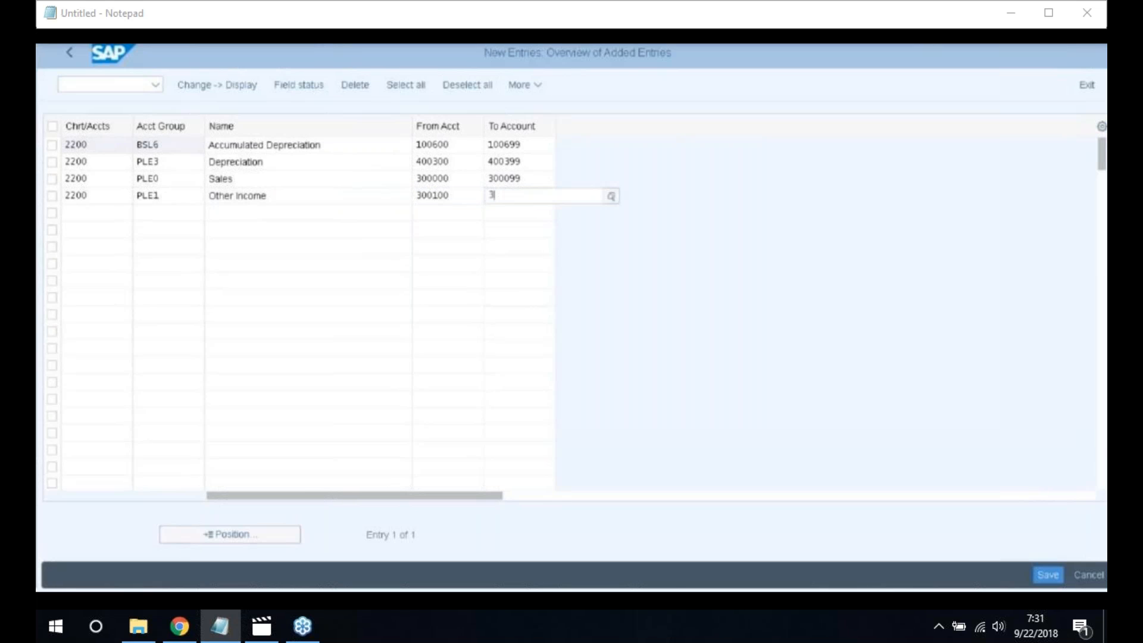
pyautogui.write('00199')
pyautogui.press('Tab')
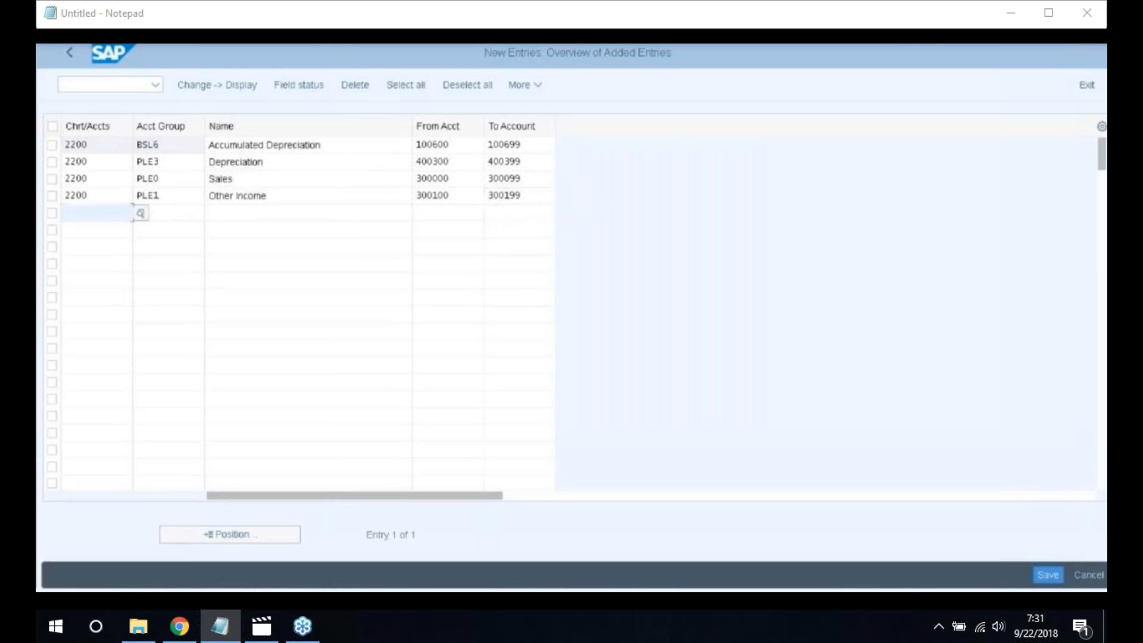
# Add group PLE6 'Financial Expenses' (400500–400599) and save all entries to the customizing request
pyautogui.write('2200')
pyautogui.press('Tab')
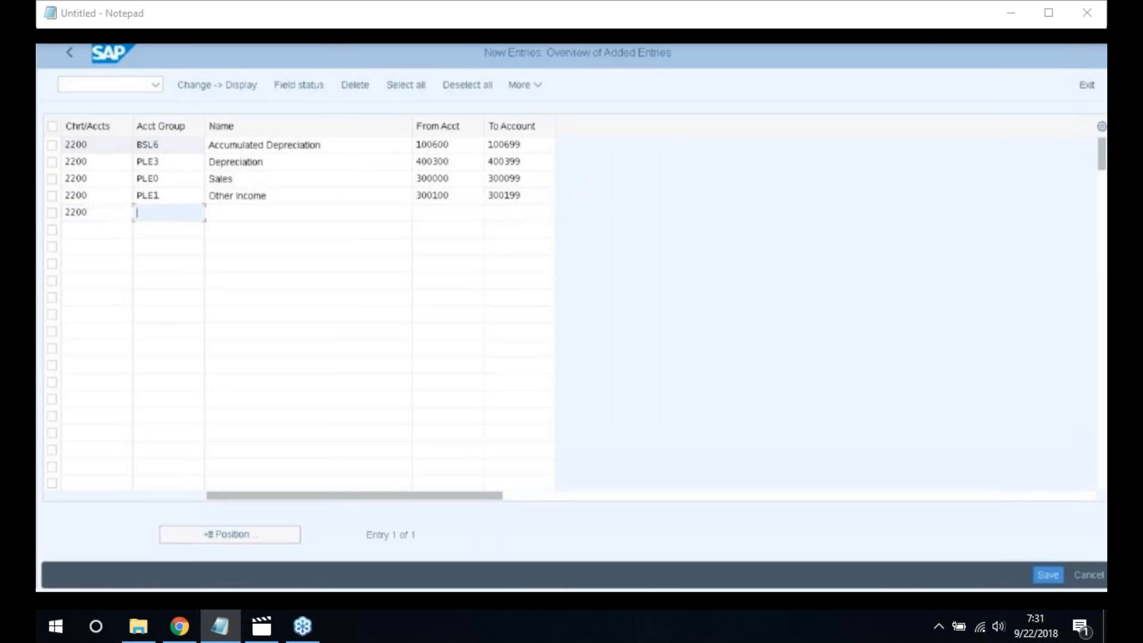
pyautogui.write('PLE6')
pyautogui.press('Tab')
pyautogui.write('F')
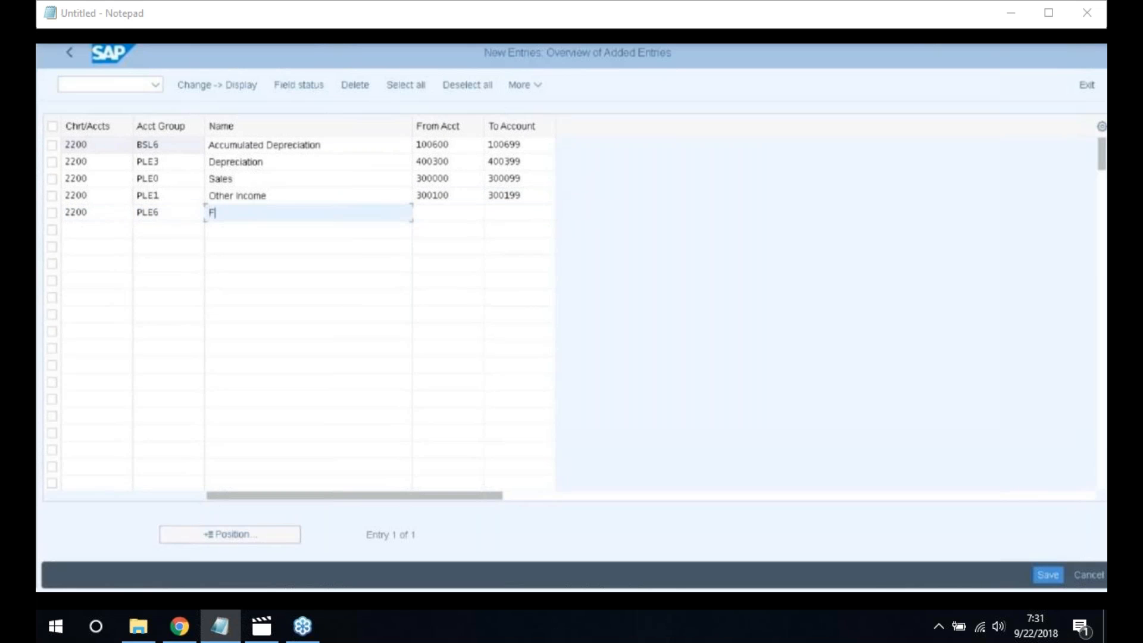
pyautogui.write('inancial Expenses')
pyautogui.press('Tab')
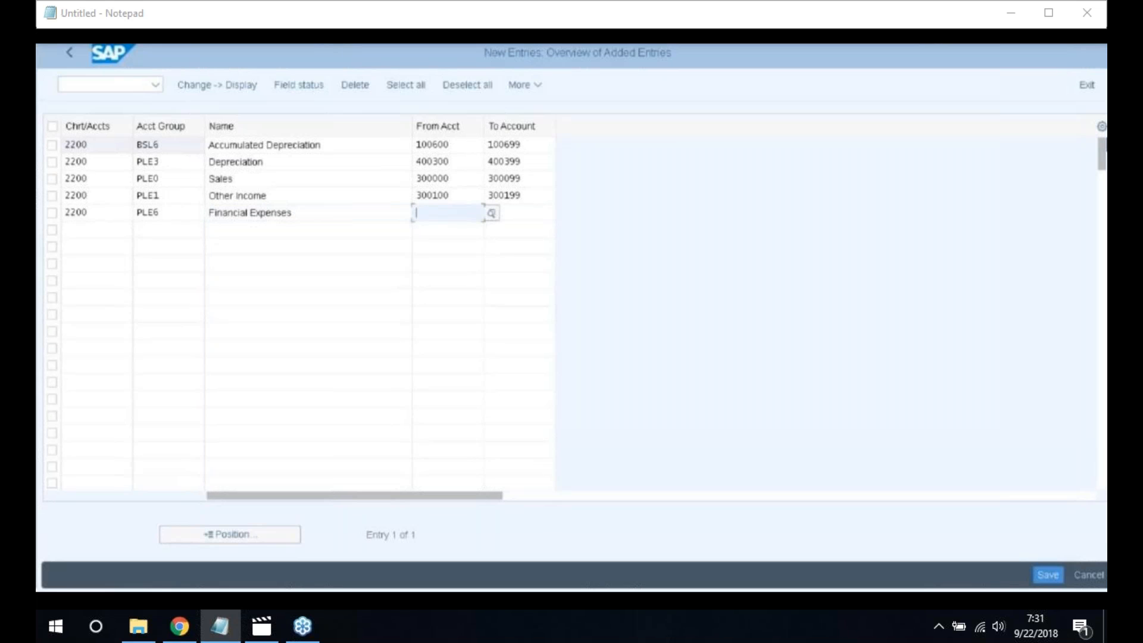
pyautogui.write('400500')
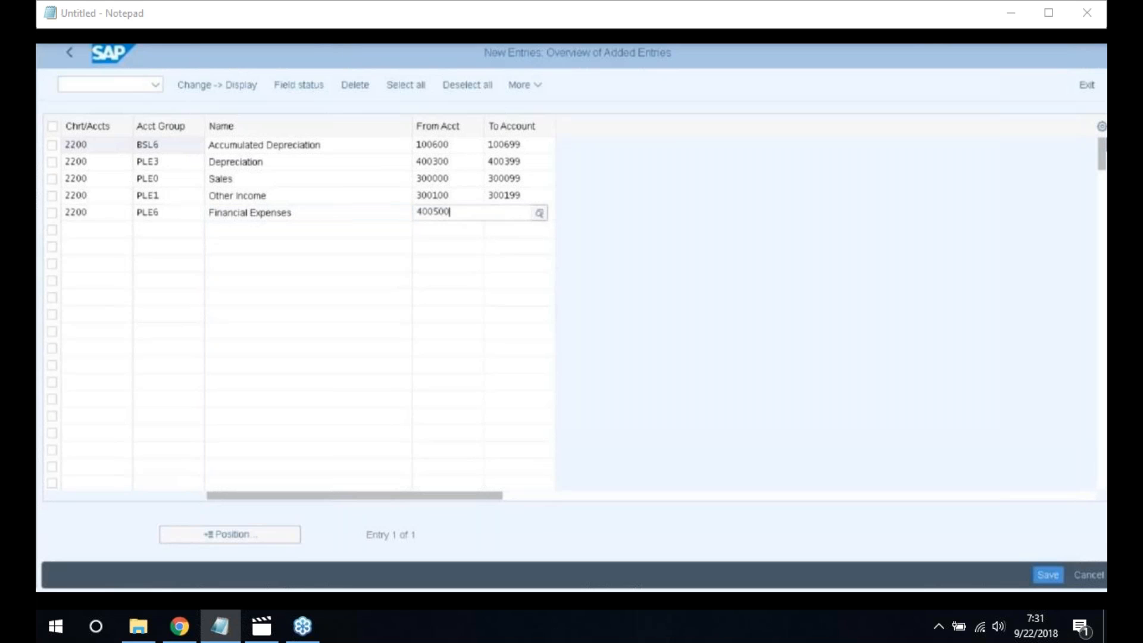
pyautogui.press('Tab')
pyautogui.write('40')
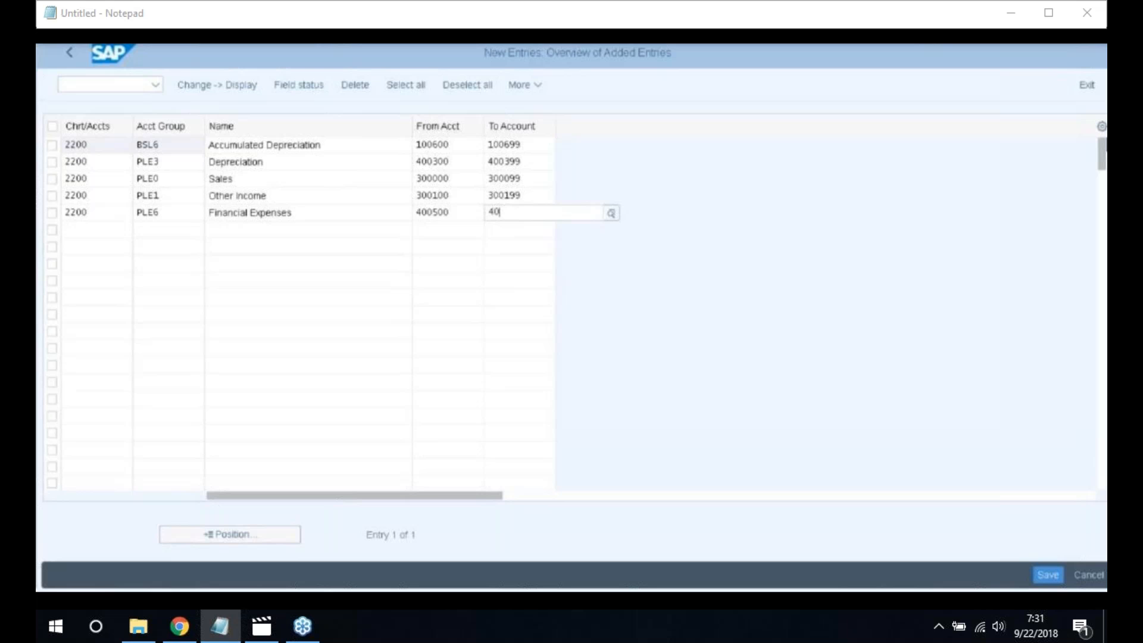
pyautogui.write('0599')
pyautogui.press('Return')
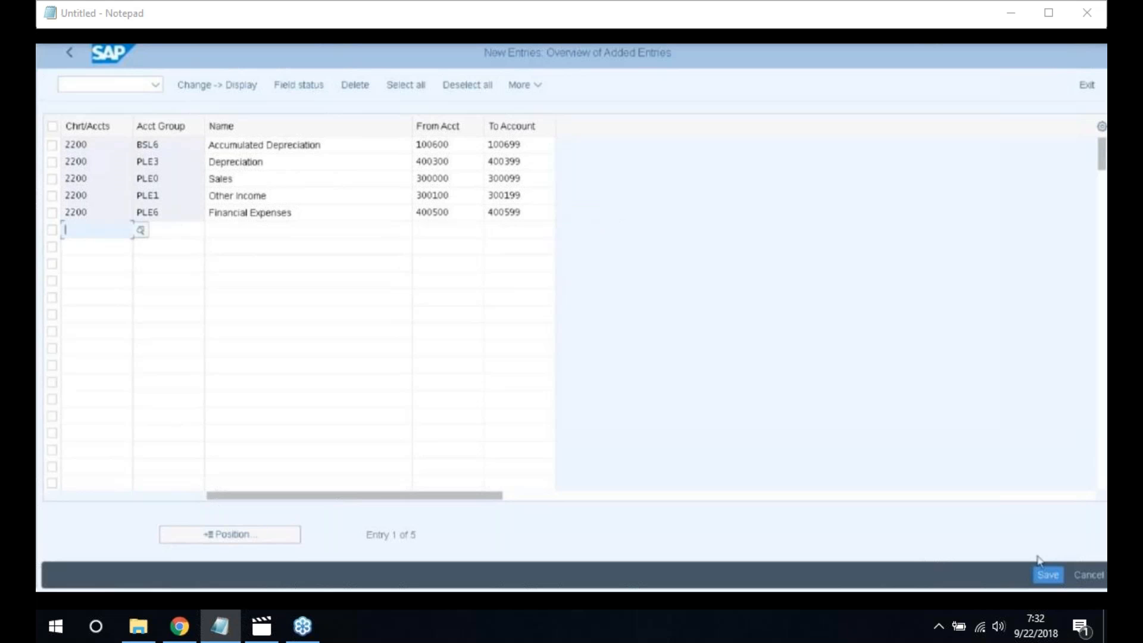
pyautogui.click(1049, 575)
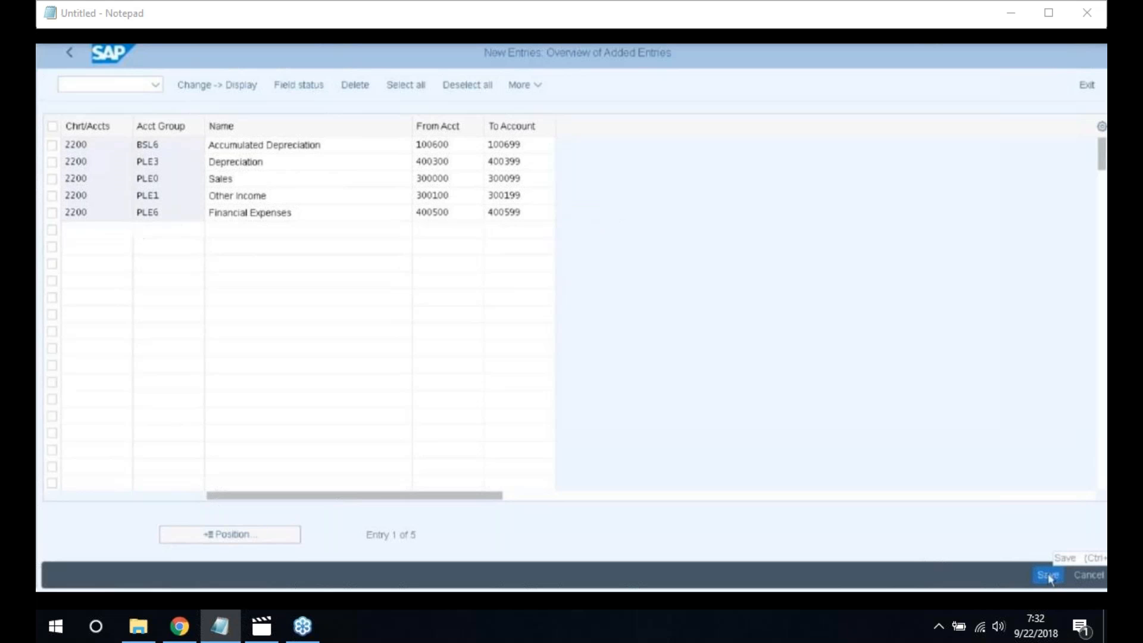
pyautogui.click(345, 330)
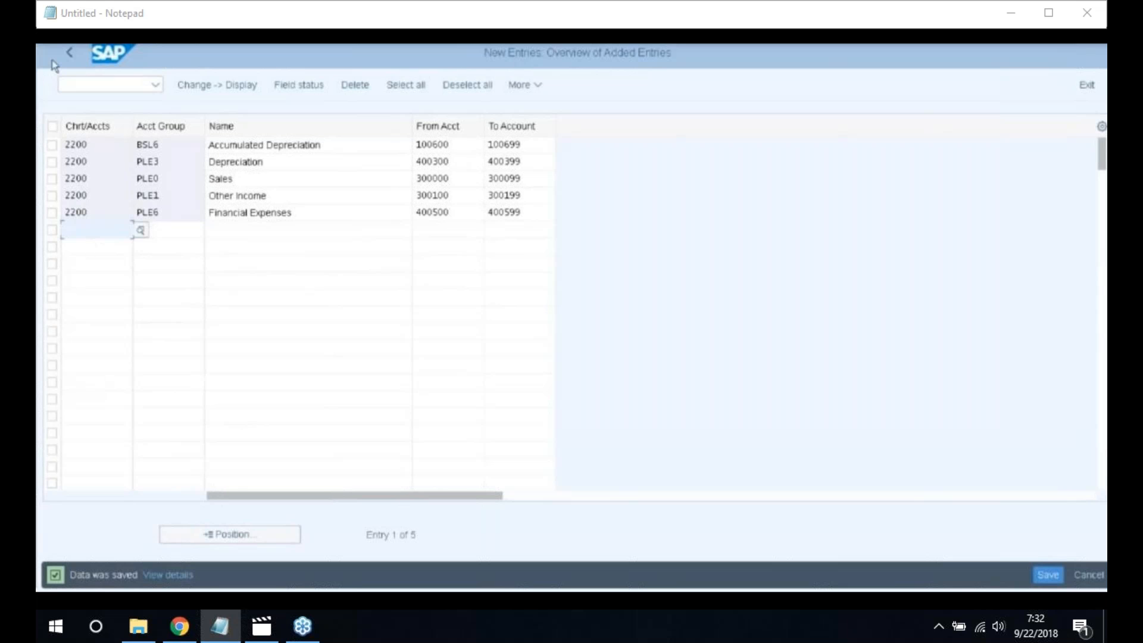
# Switch back to the Create G/L Account Centrally window and check the account group list
pyautogui.click(267, 602)
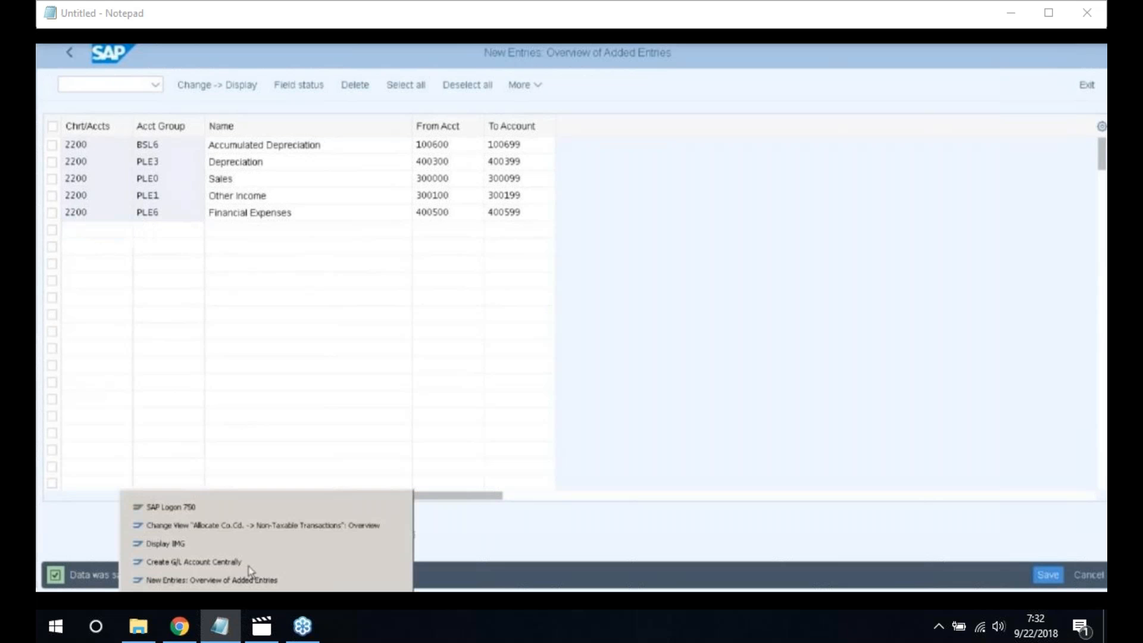
pyautogui.click(231, 565)
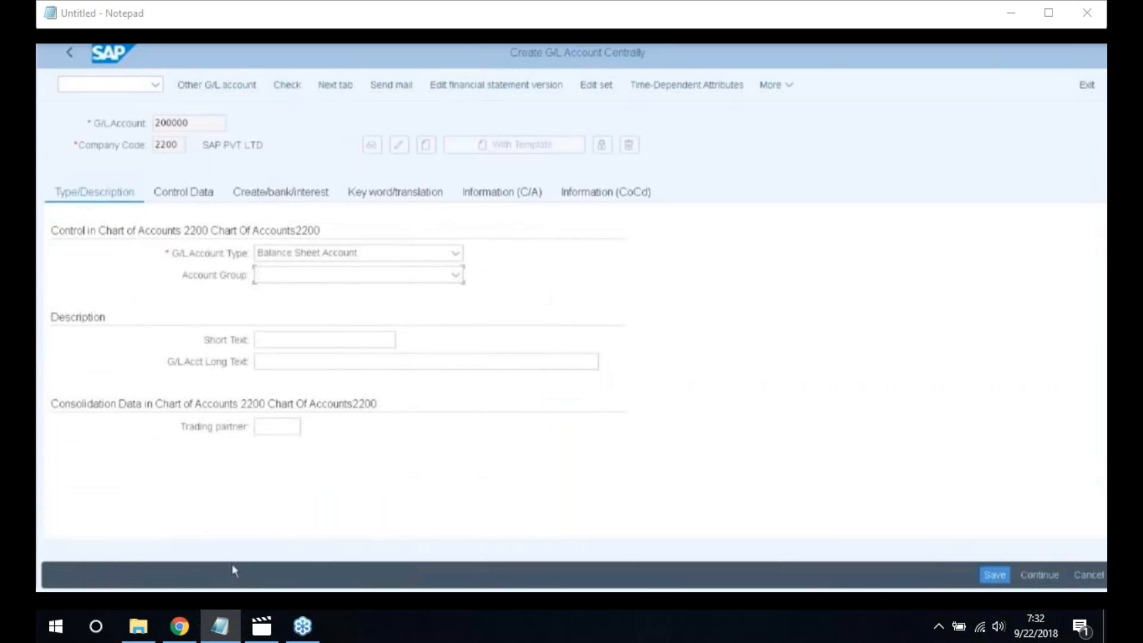
pyautogui.click(456, 276)
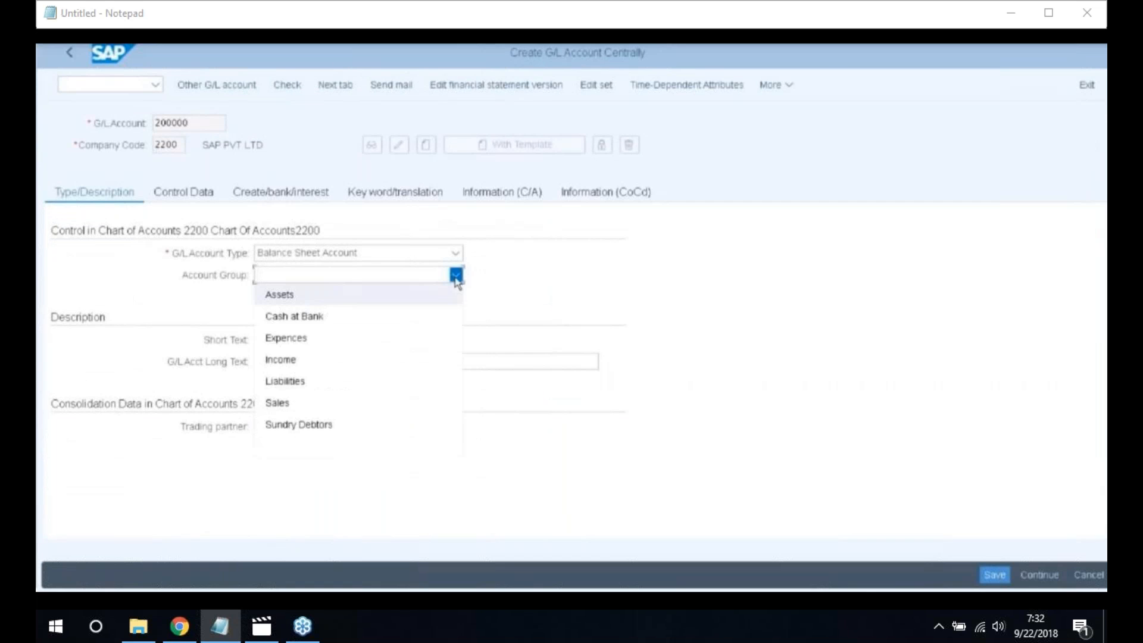
pyautogui.click(533, 283)
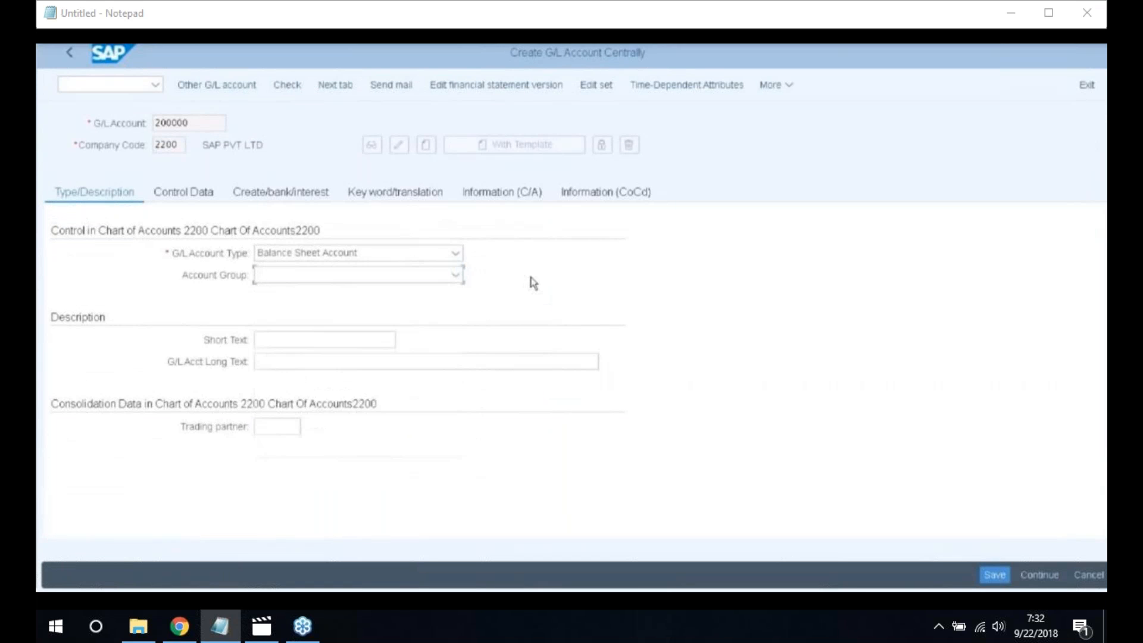
# Reload FS00 and create account 200000 as a Balance Sheet Account in group Assets
pyautogui.click(89, 86)
pyautogui.write('/nfs00')
pyautogui.press('Return')
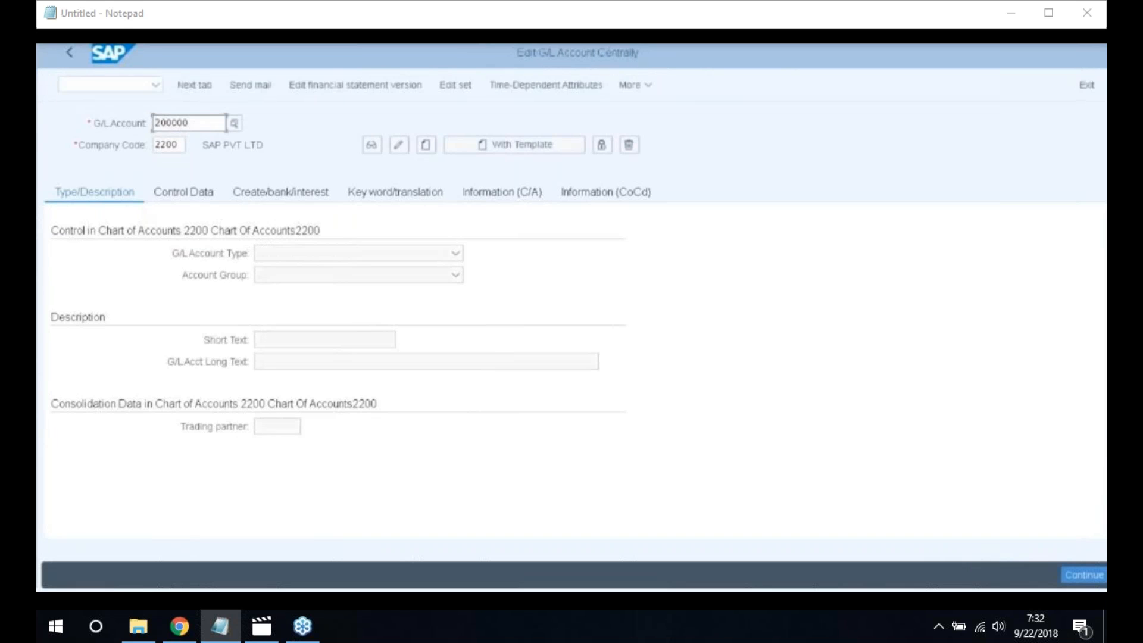
pyautogui.click(425, 147)
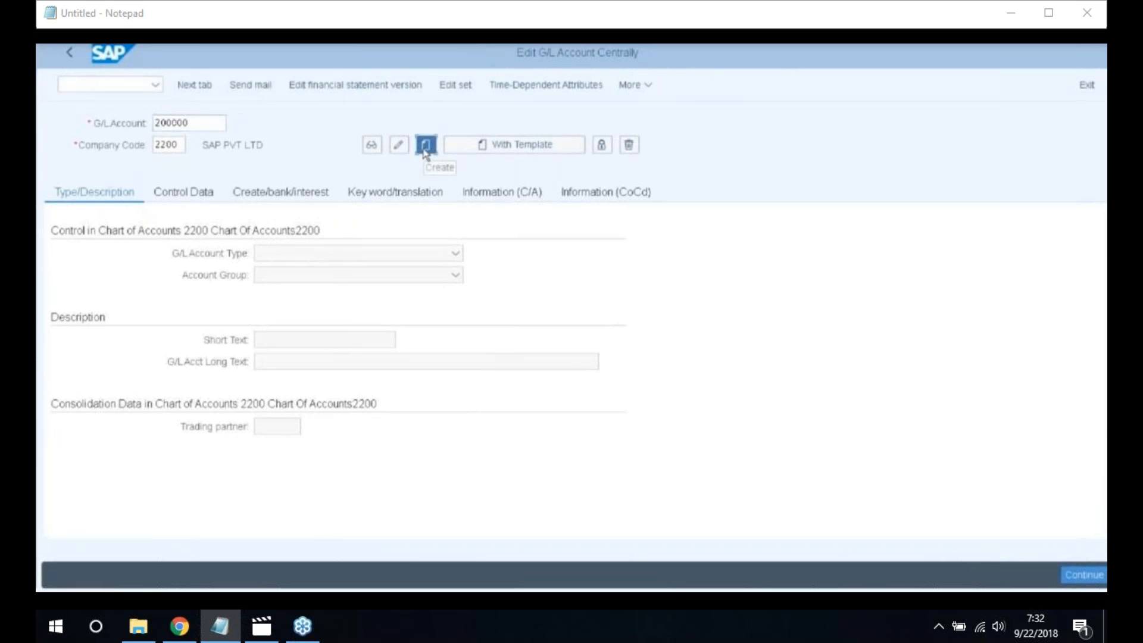
pyautogui.click(454, 256)
pyautogui.click(301, 275)
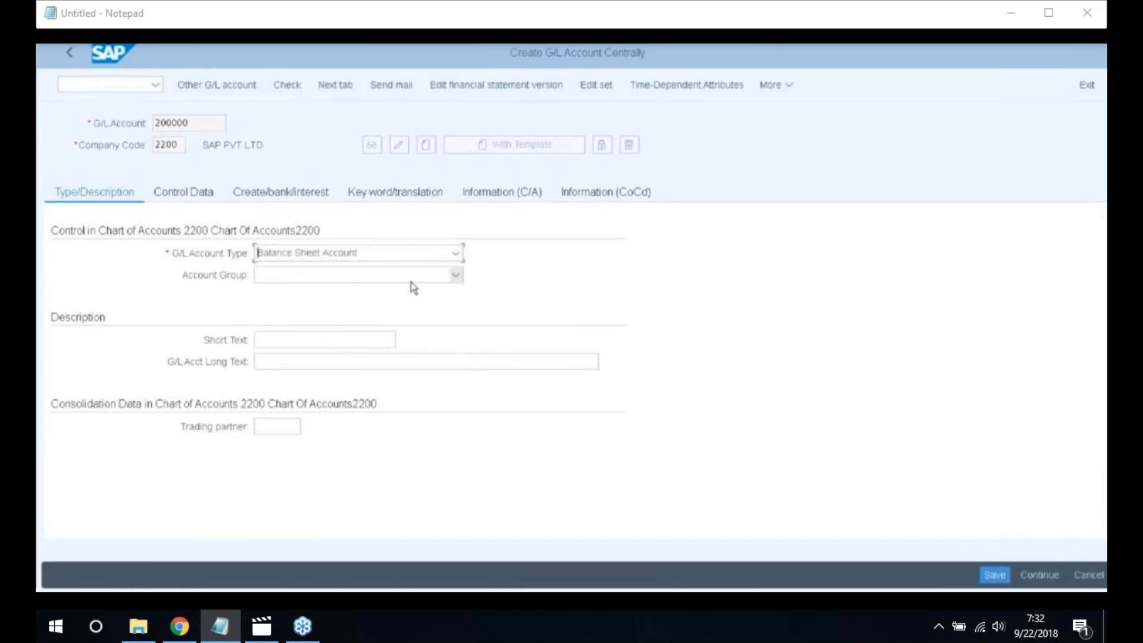
pyautogui.click(457, 278)
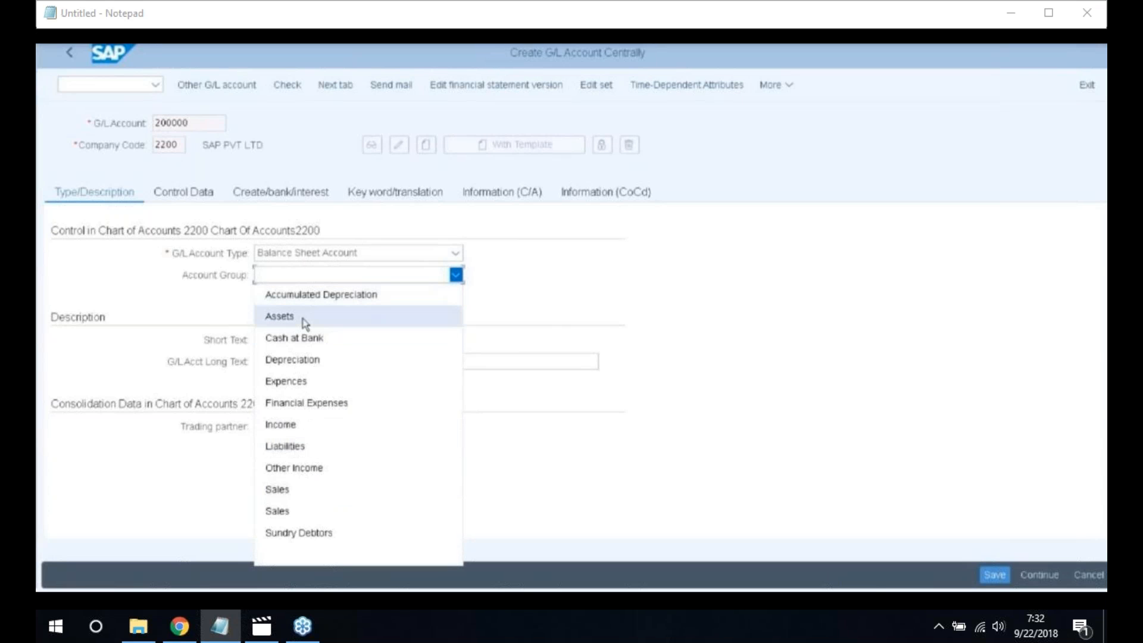
pyautogui.click(303, 322)
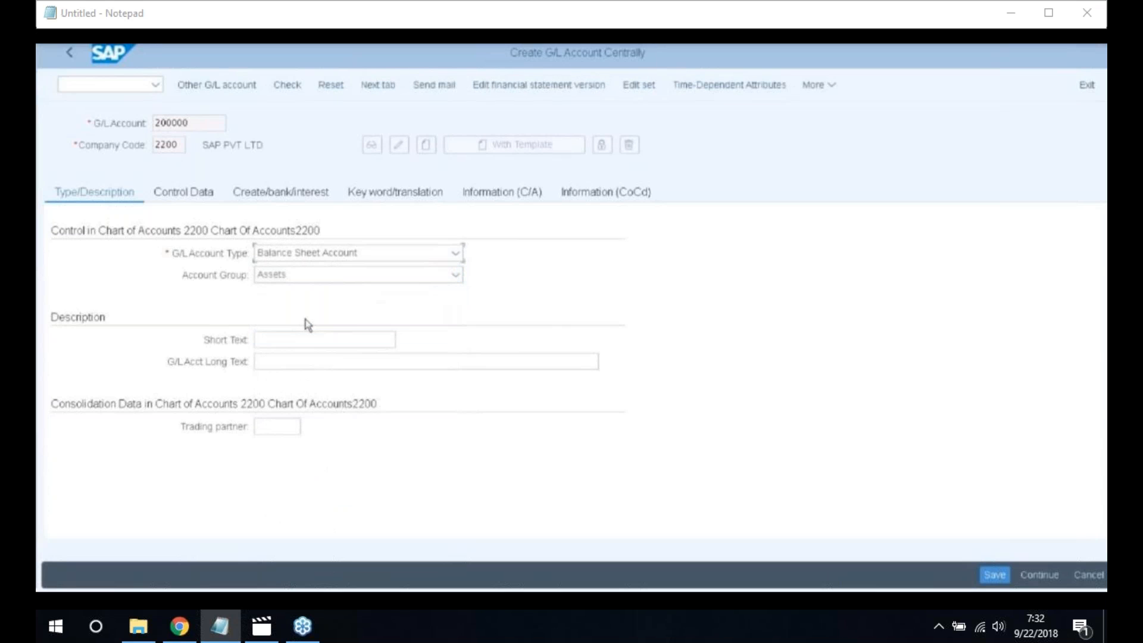
# Enter short text 'Vehicles' and long text 'Vehicles A/C' for account 200000
pyautogui.click(289, 340)
pyautogui.write('VE')
pyautogui.press('BackSpace')
pyautogui.write('e')
pyautogui.write('n')
pyautogui.write('icles')
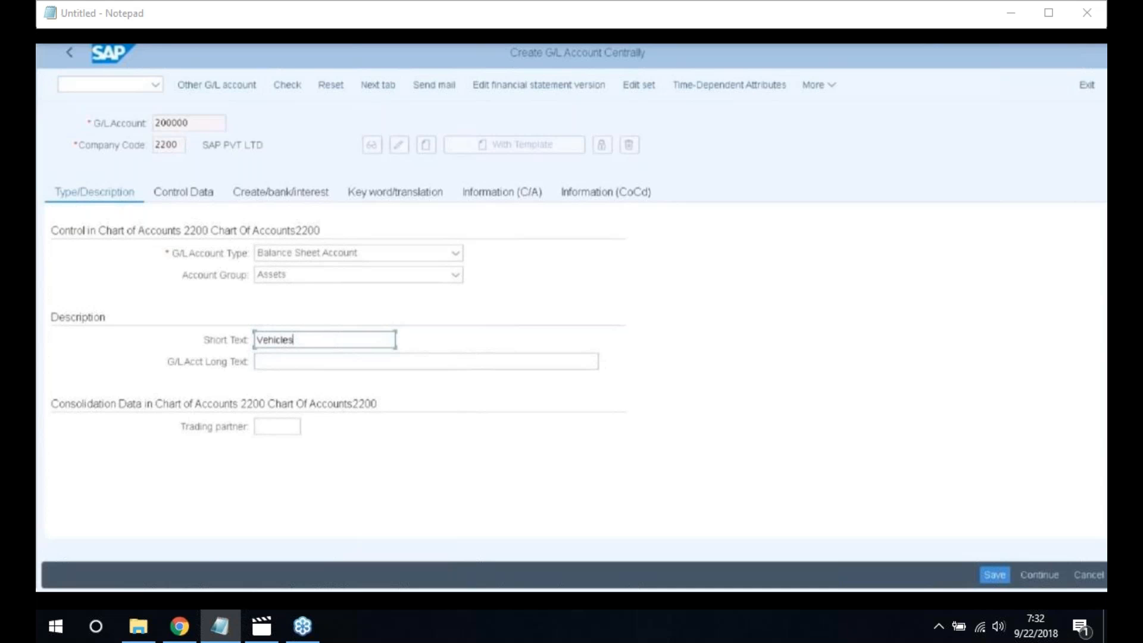
pyautogui.hotkey('ctrl', 'a')
pyautogui.hotkey('ctrl', 'c')
pyautogui.click(274, 361)
pyautogui.hotkey('ctrl', 'v')
pyautogui.write('A')
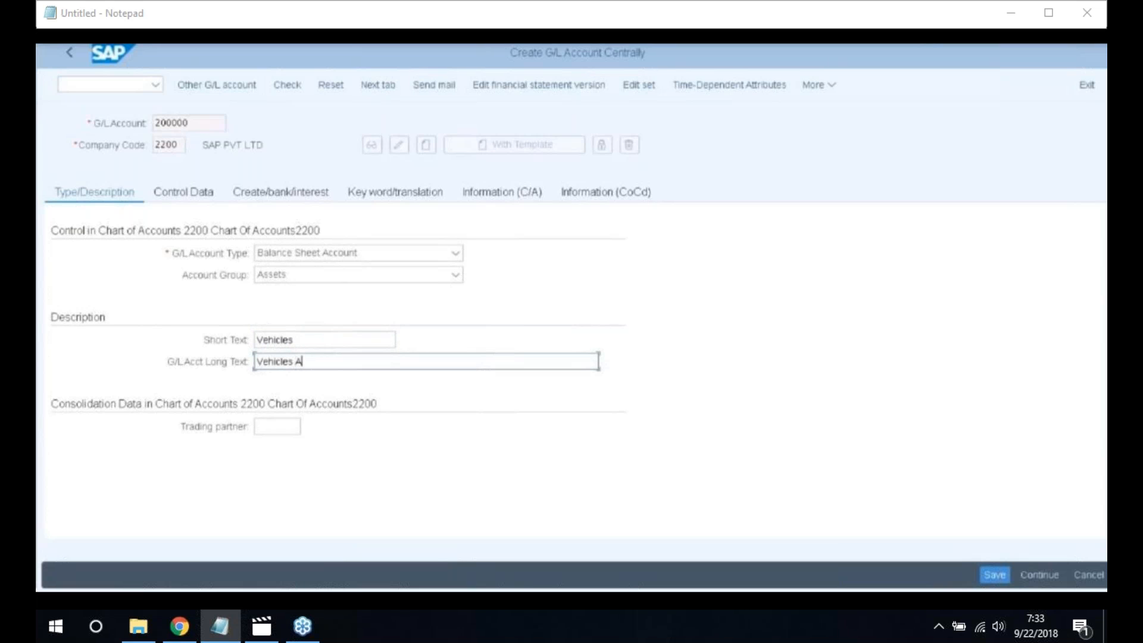
pyautogui.write('/C')
# On Control Data, make it an Assets reconciliation account with sort key 018
pyautogui.click(193, 196)
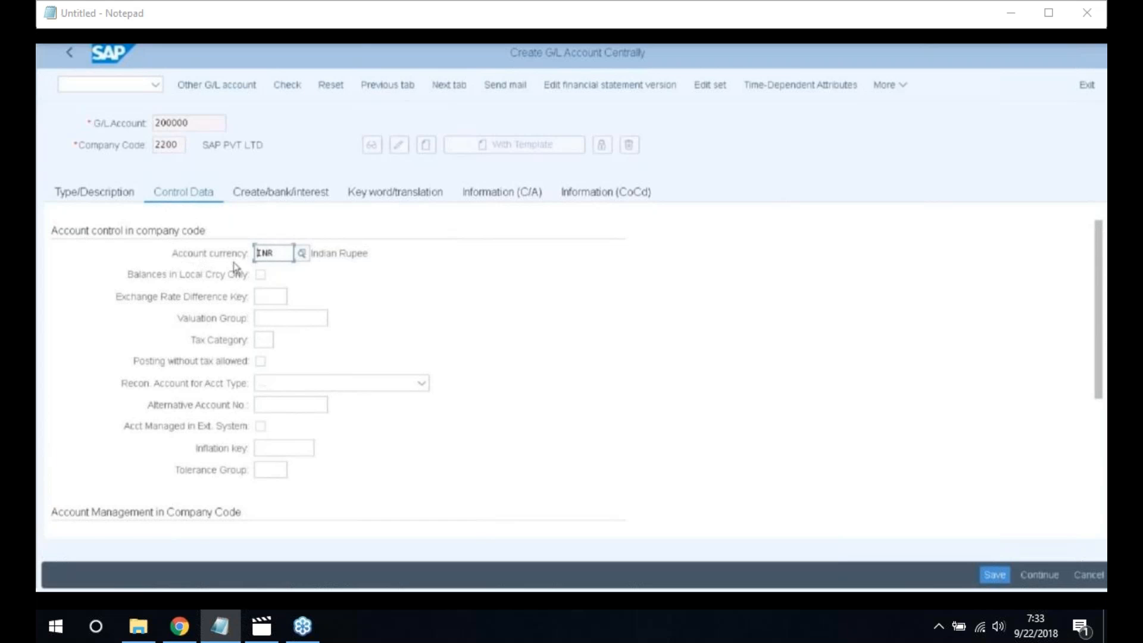
pyautogui.click(421, 384)
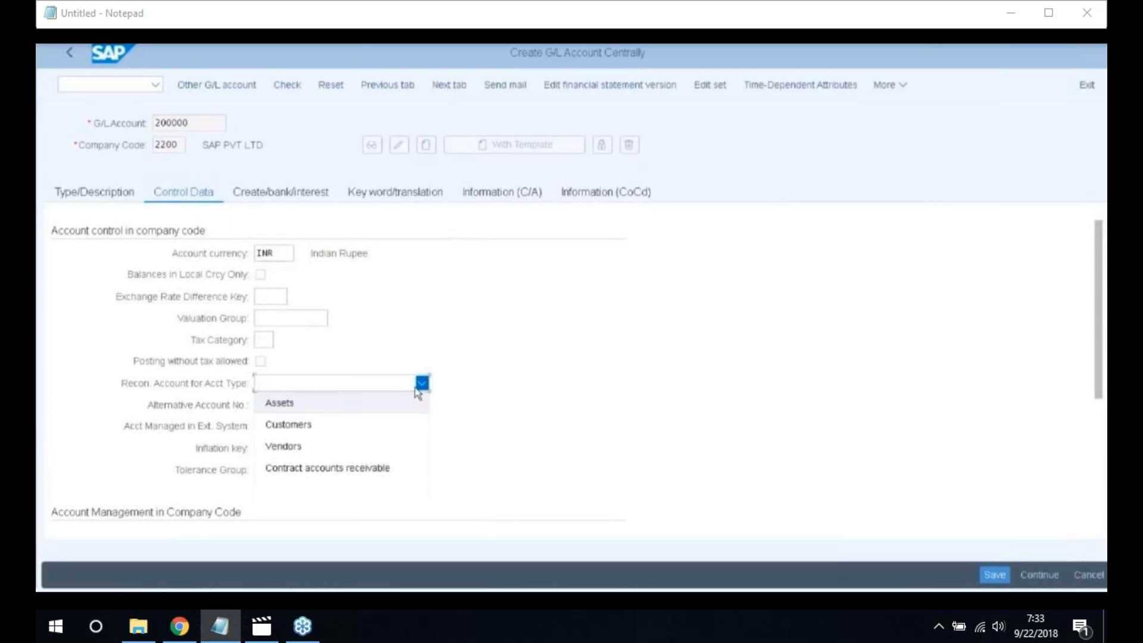
pyautogui.click(334, 400)
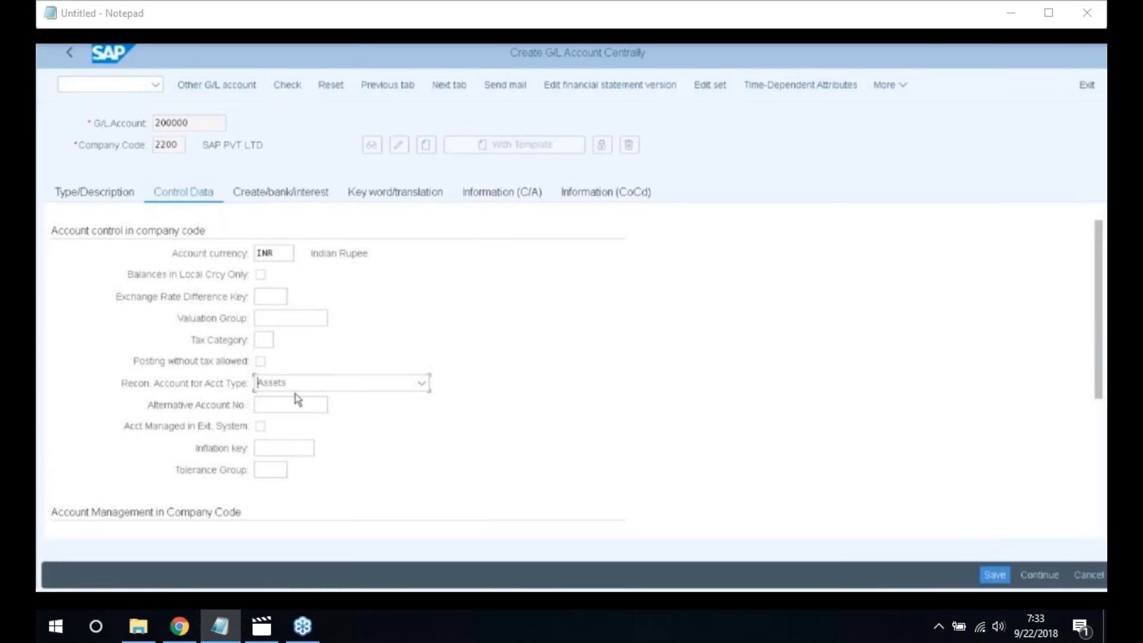
pyautogui.scroll(-3, 318, 420)
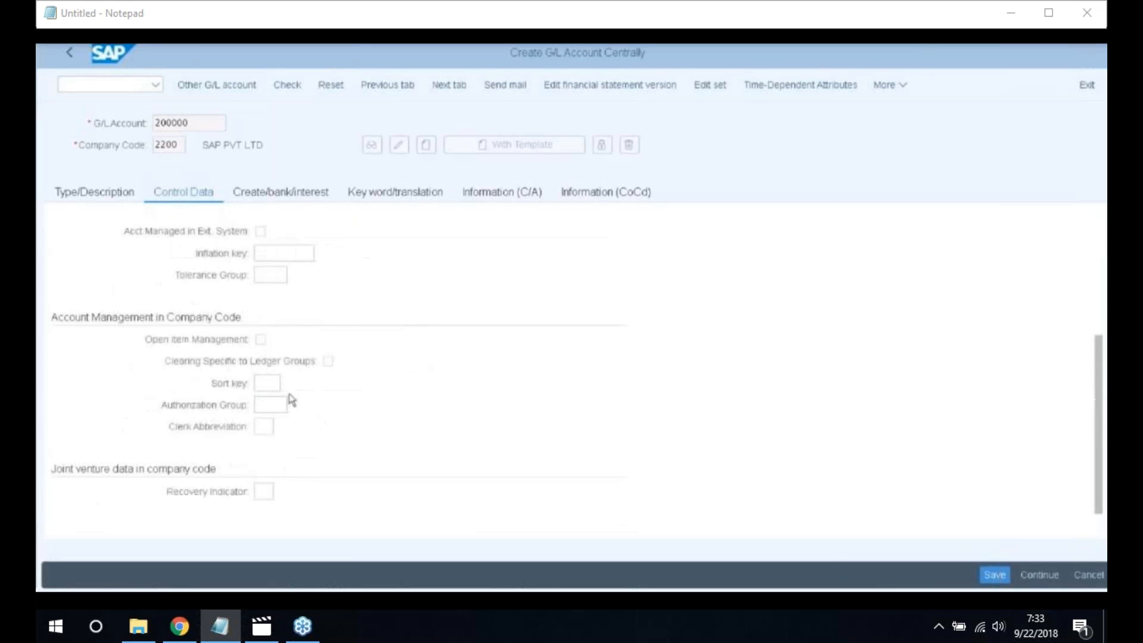
pyautogui.click(264, 383)
pyautogui.write('018')
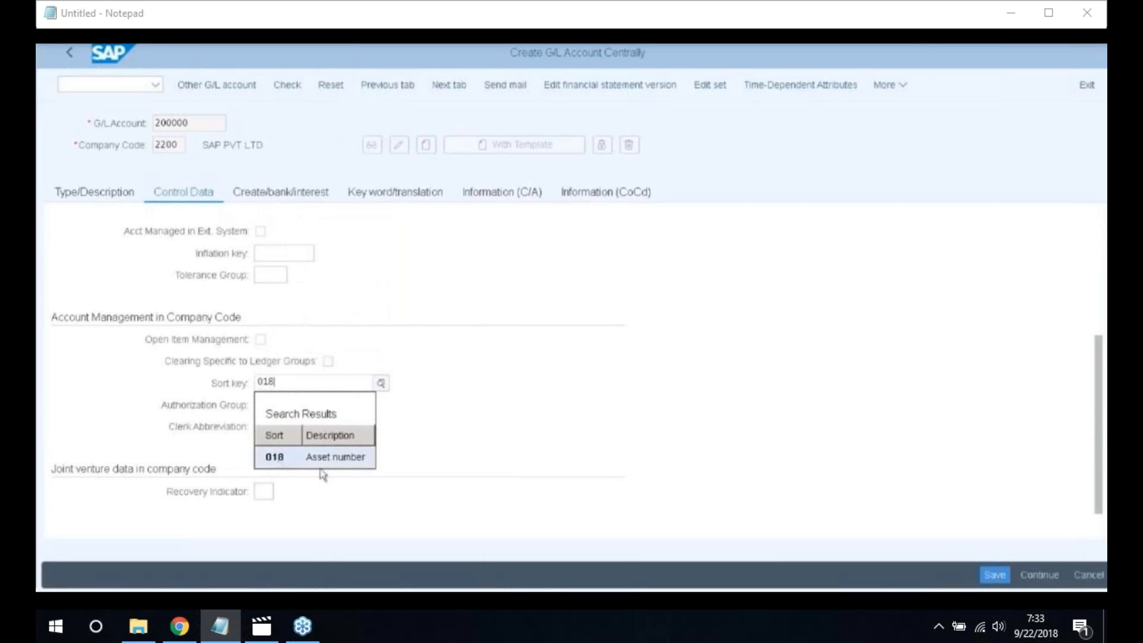
pyautogui.click(296, 462)
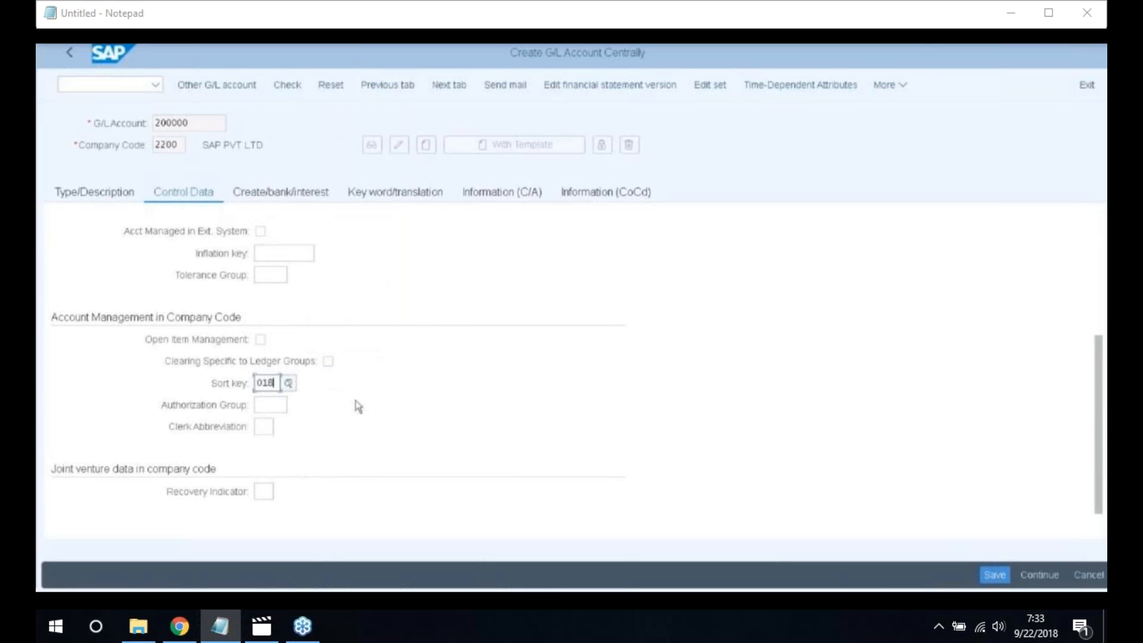
pyautogui.click(271, 199)
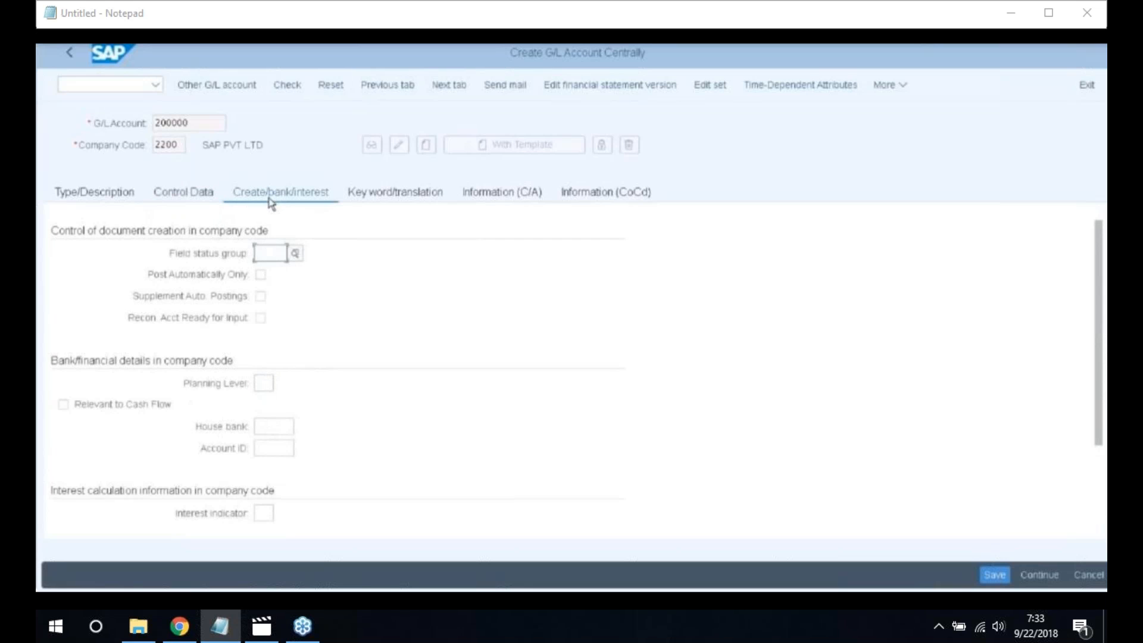
# Pick field status group G067 (Reconciliation accounts) from value help and save account 200000
pyautogui.click(274, 255)
pyautogui.click(294, 253)
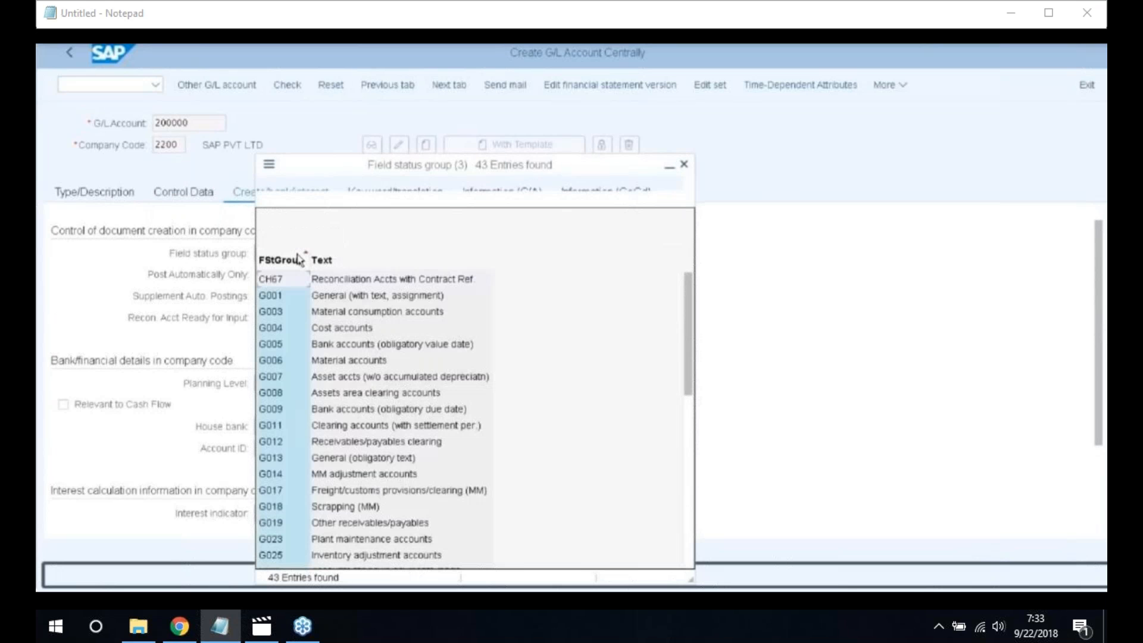
pyautogui.scroll(-5, 311, 378)
pyautogui.scroll(-4, 310, 378)
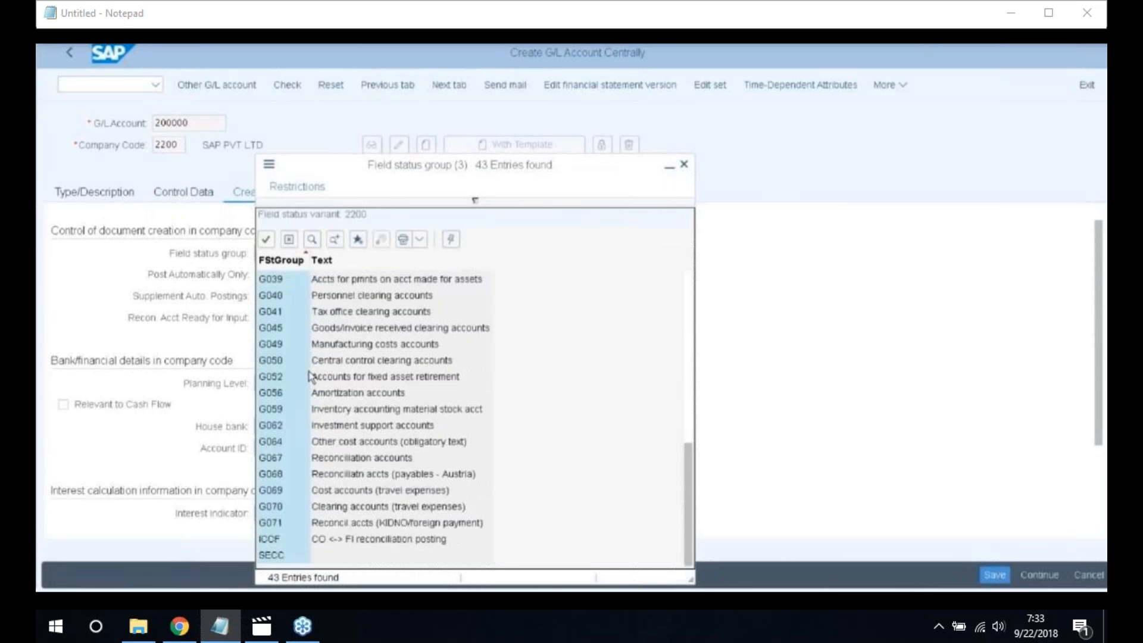
pyautogui.click(383, 459)
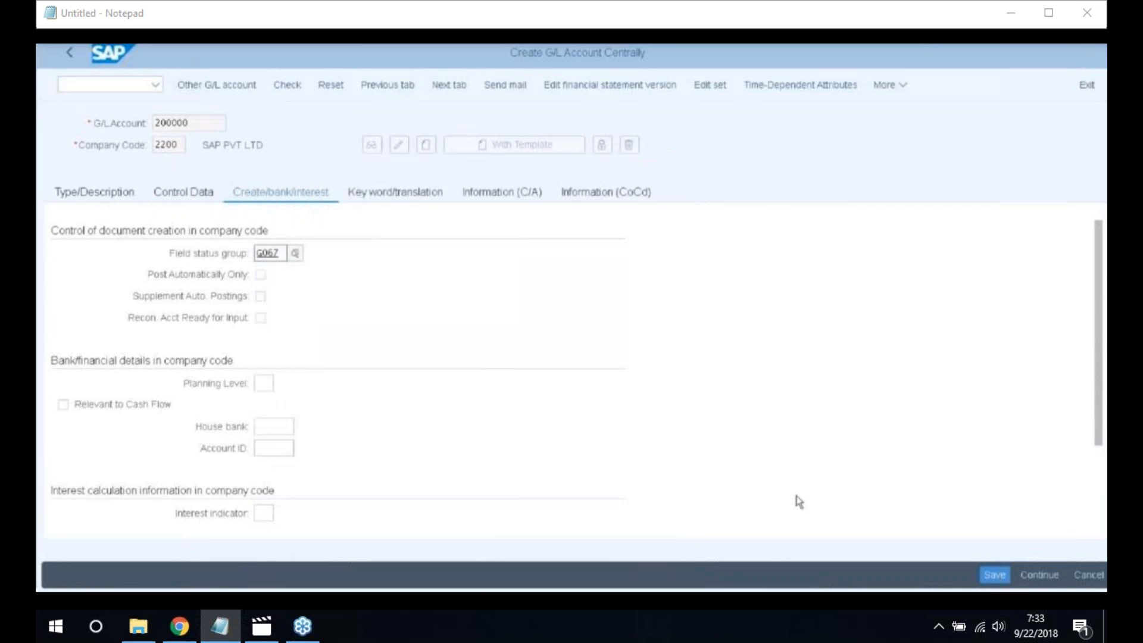
pyautogui.click(993, 575)
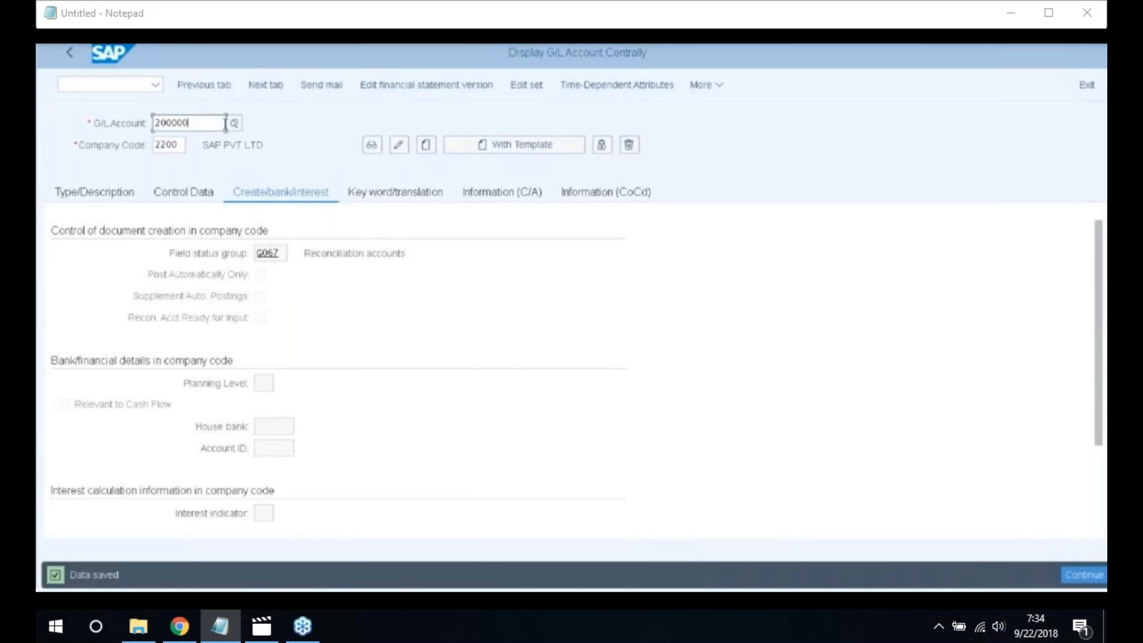
# Correct the account number to 100600 and start creating it
pyautogui.press('BackSpace')
pyautogui.press('BackSpace')
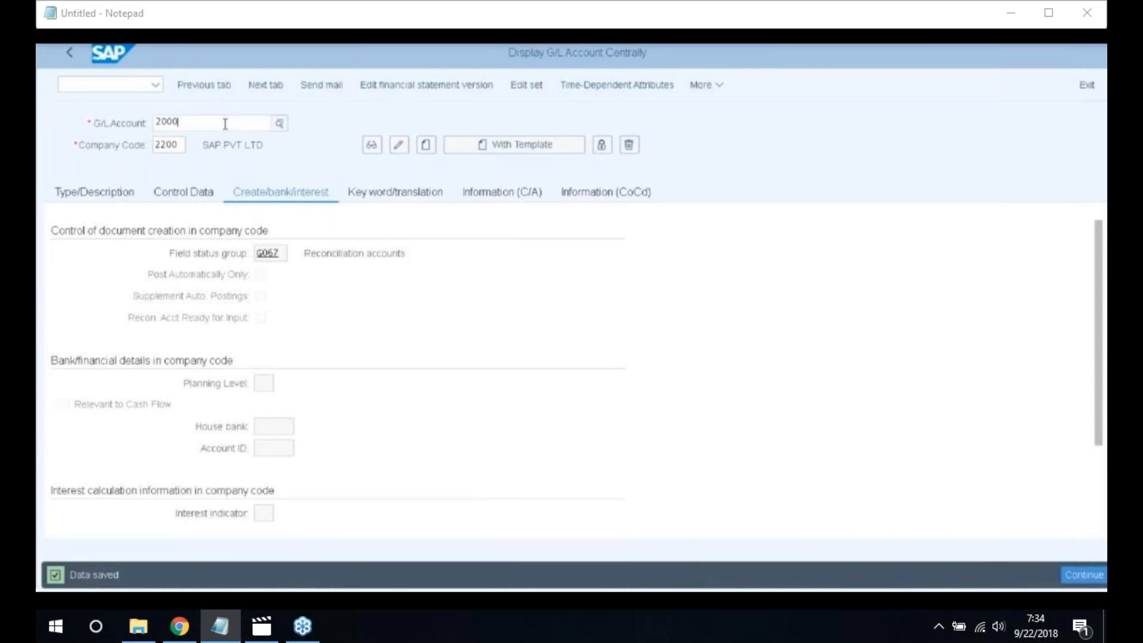
pyautogui.press('BackSpace')
pyautogui.press('BackSpace')
pyautogui.press('BackSpace')
pyautogui.press('BackSpace')
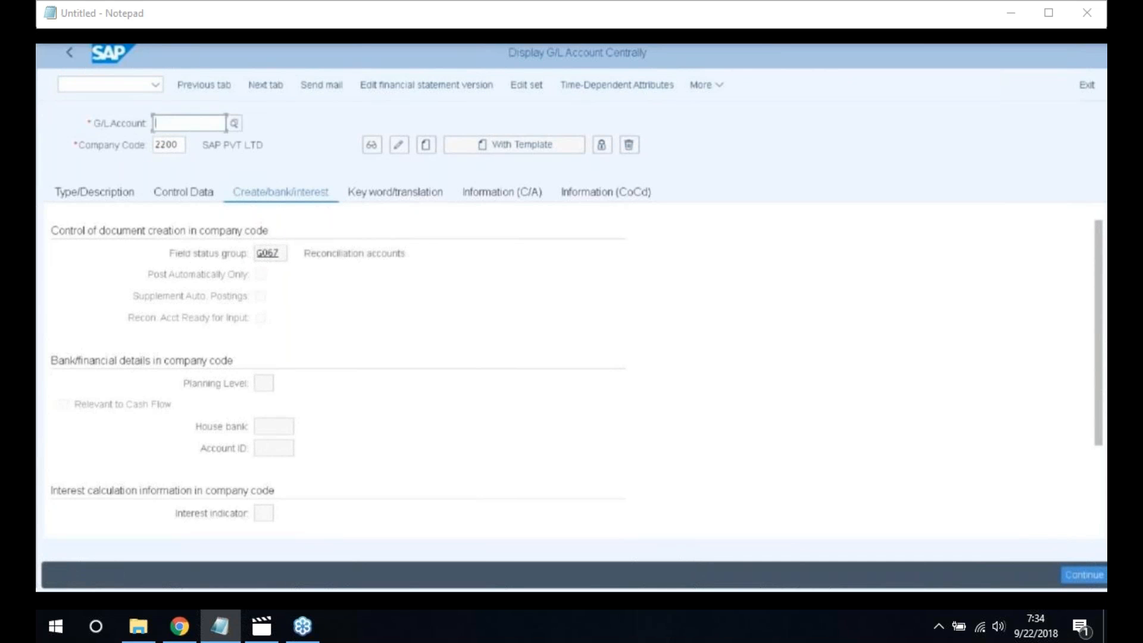
pyautogui.write('1006')
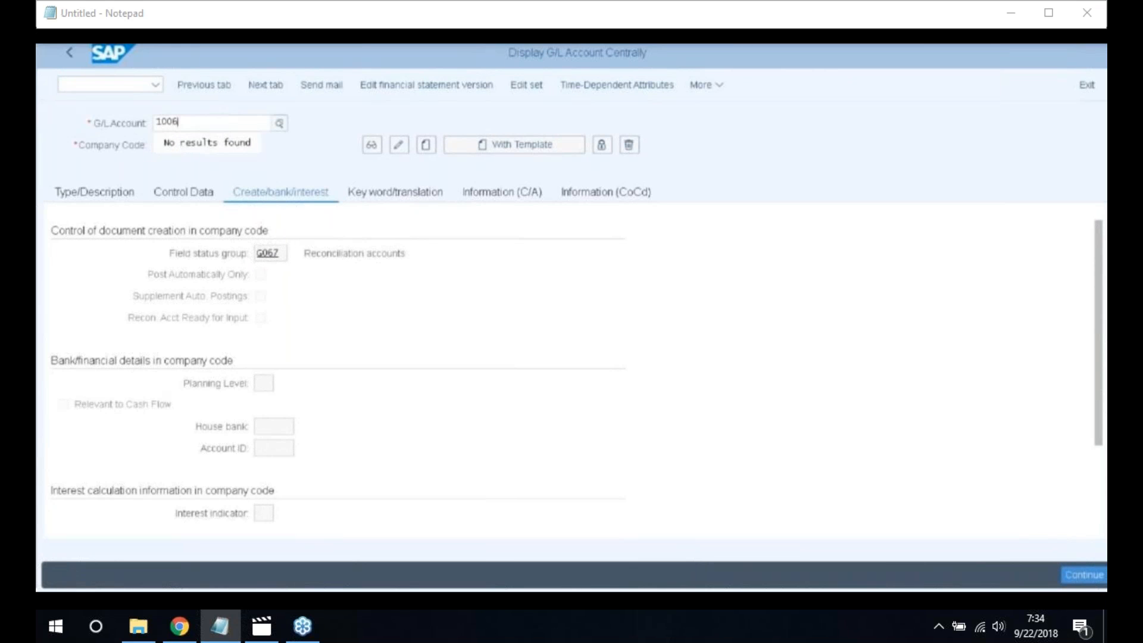
pyautogui.write('03')
pyautogui.press('Return')
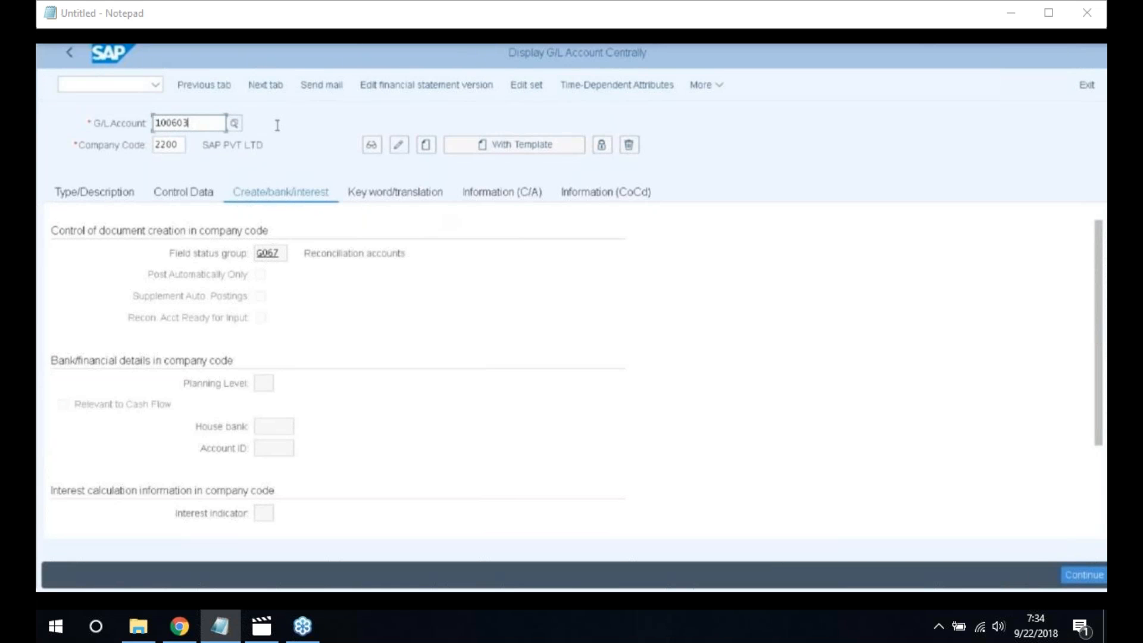
pyautogui.press('BackSpace')
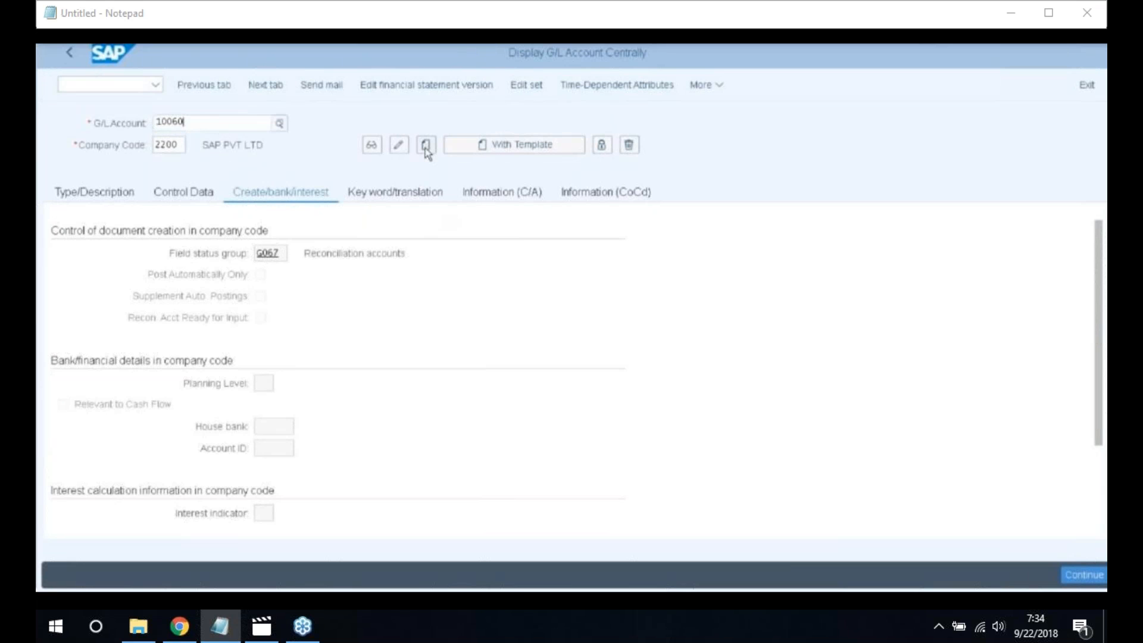
pyautogui.write('0')
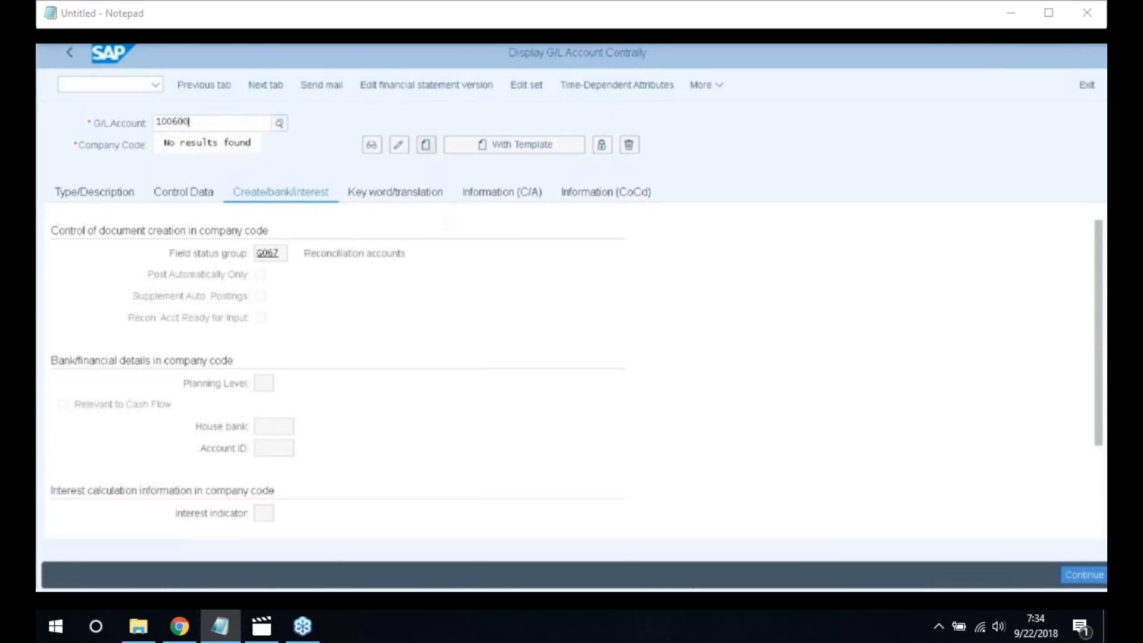
pyautogui.press('Return')
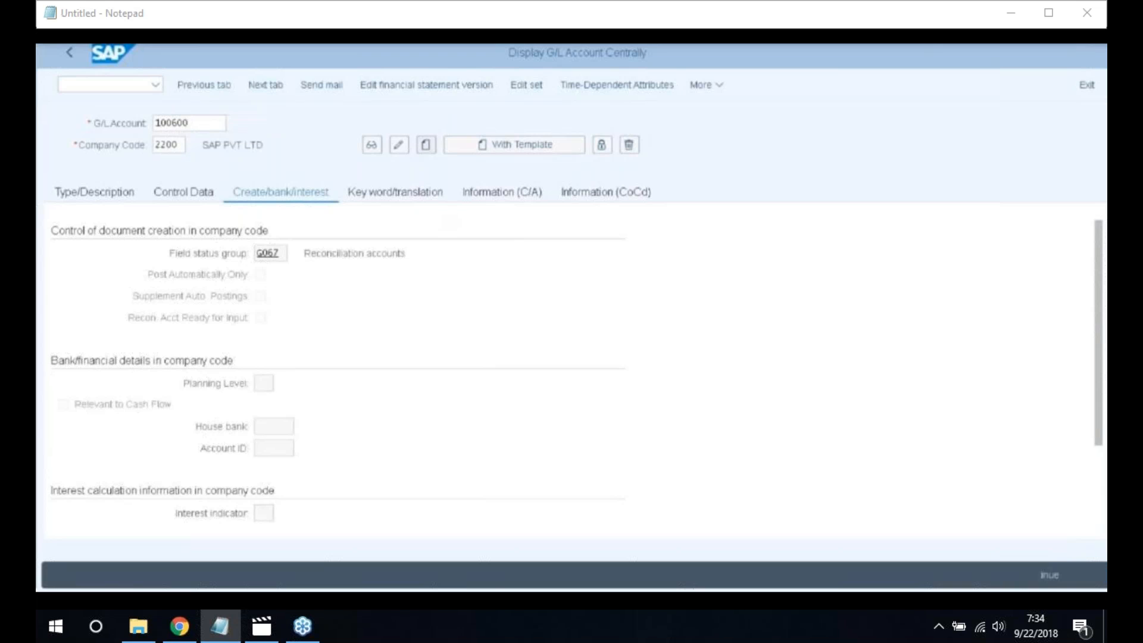
pyautogui.click(426, 145)
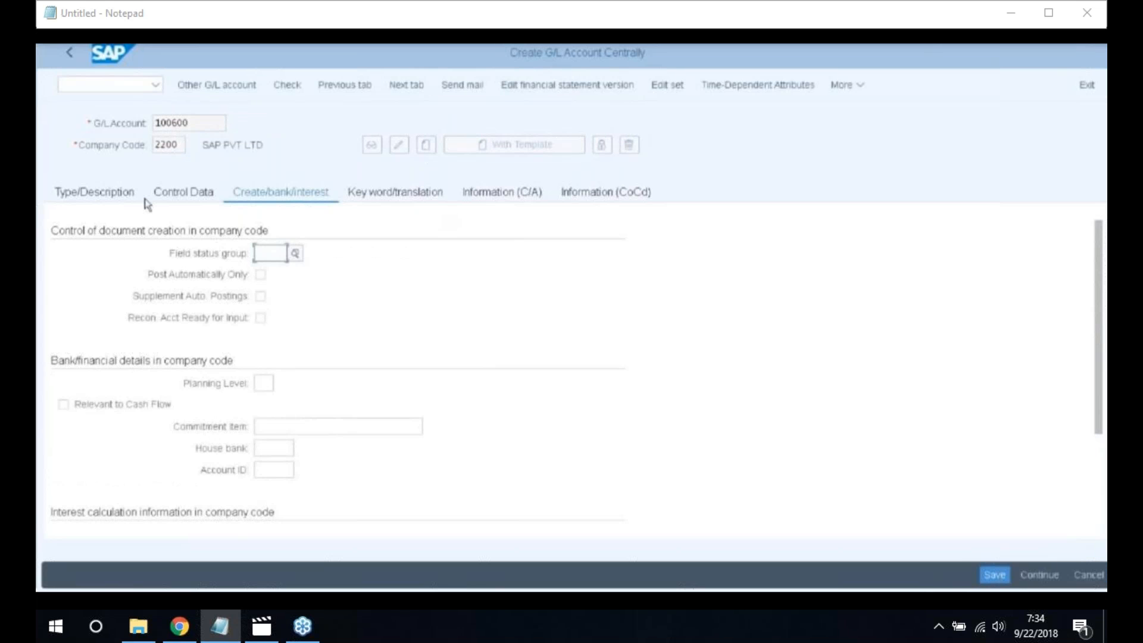
# Make account 100600 a Balance Sheet Account in the Accumulated Depreciation group
pyautogui.click(81, 196)
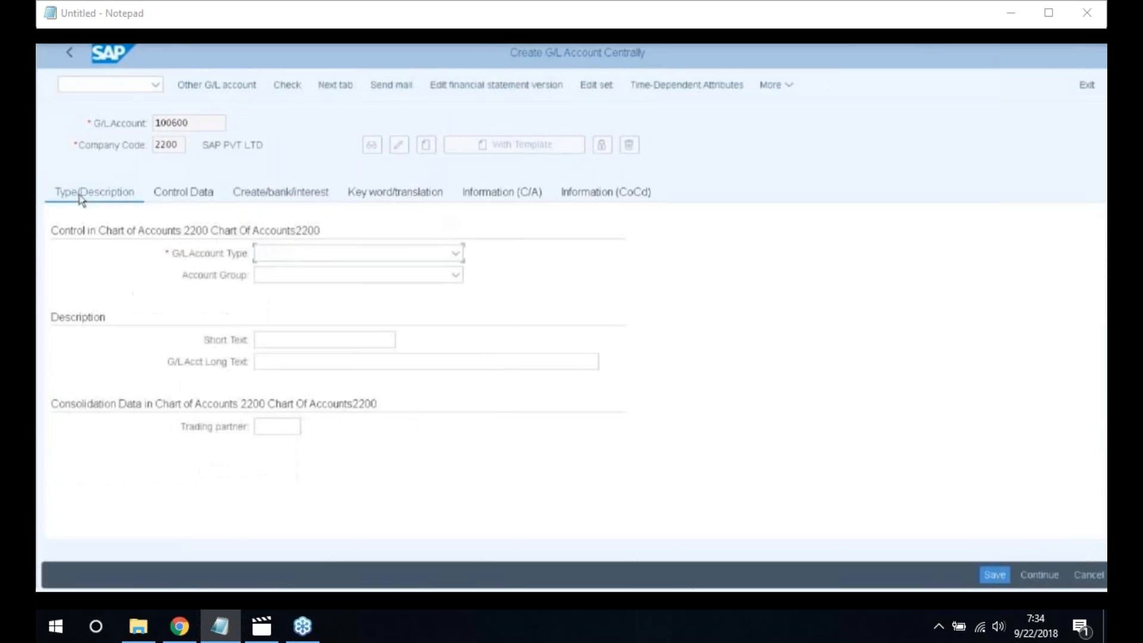
pyautogui.click(455, 255)
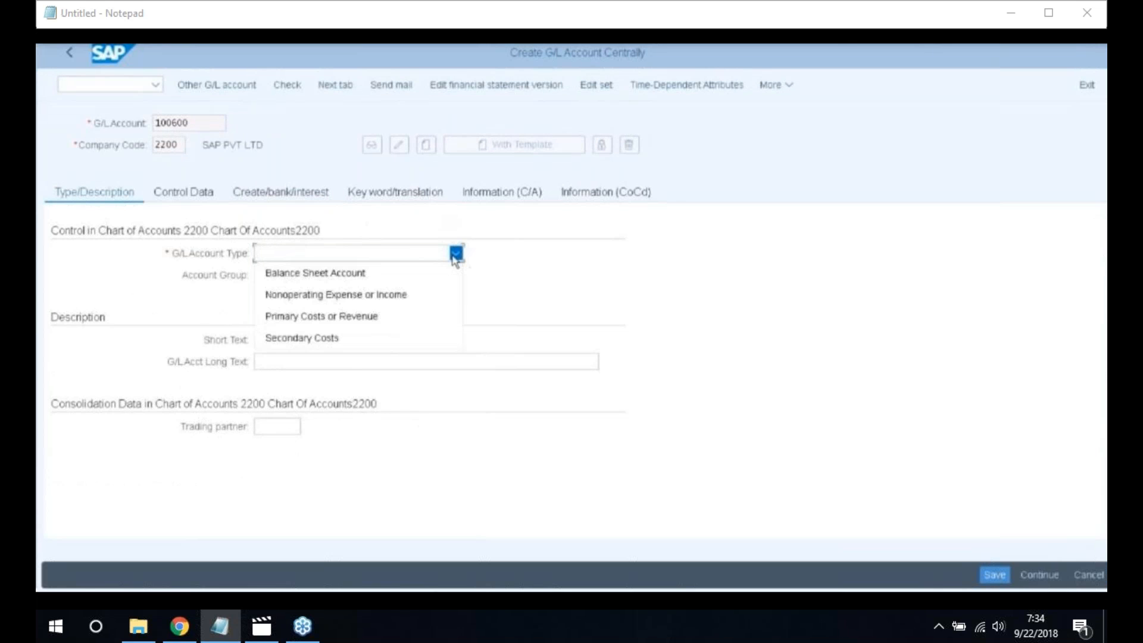
pyautogui.click(342, 274)
pyautogui.click(455, 275)
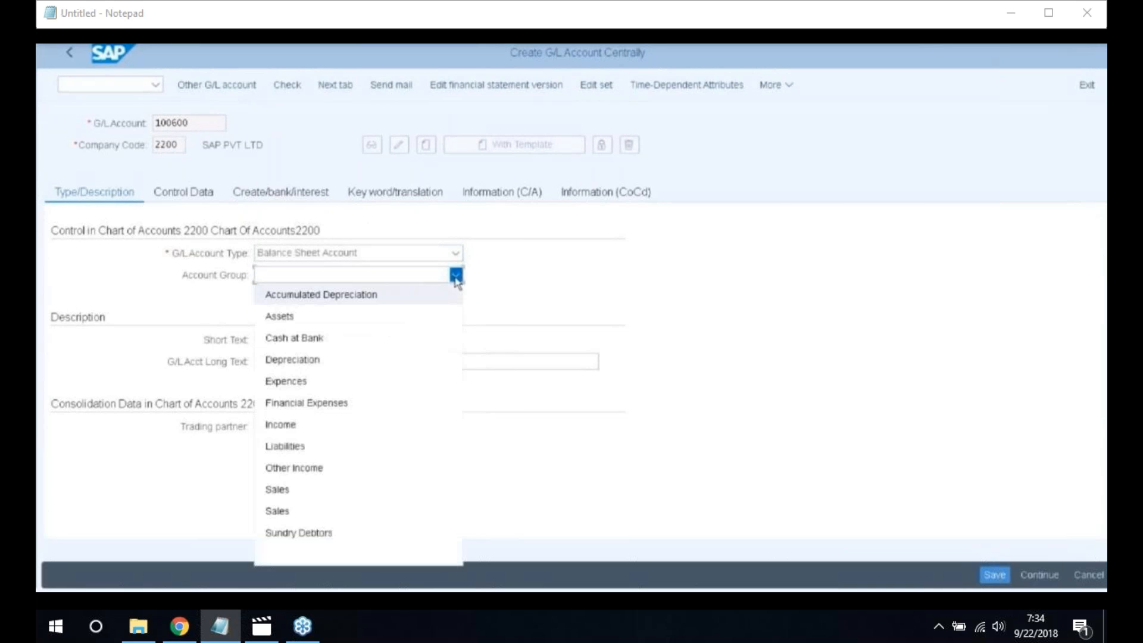
pyautogui.click(299, 303)
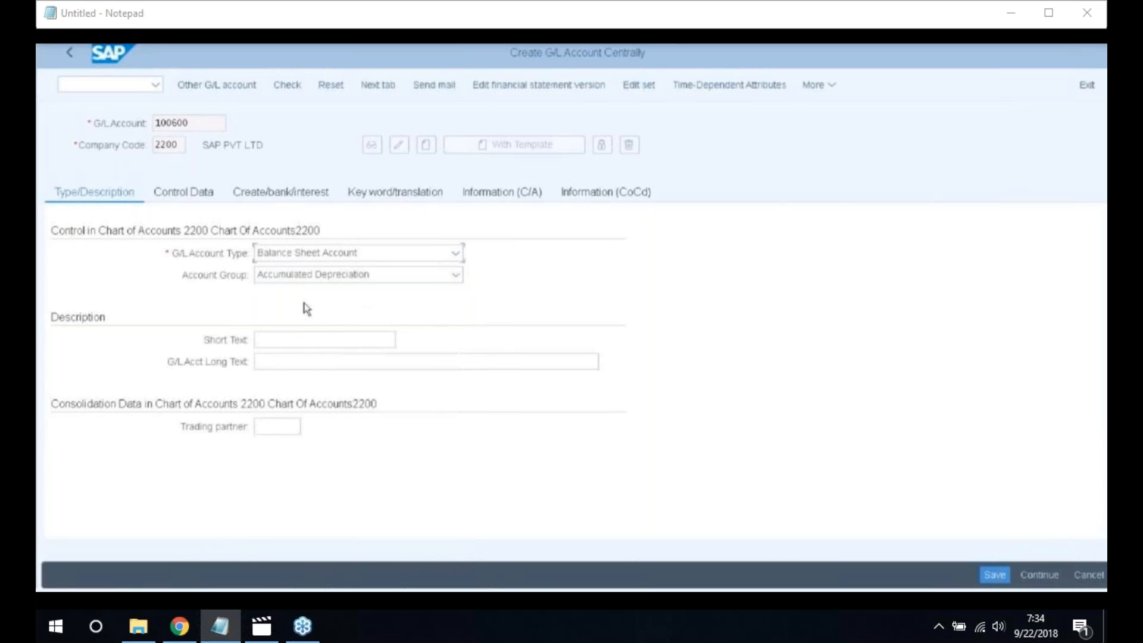
# Enter short text 'Accumulated Depricia' and long text 'Accumulated Depreciation Vehicles A/C'
pyautogui.click(309, 339)
pyautogui.write('Accu')
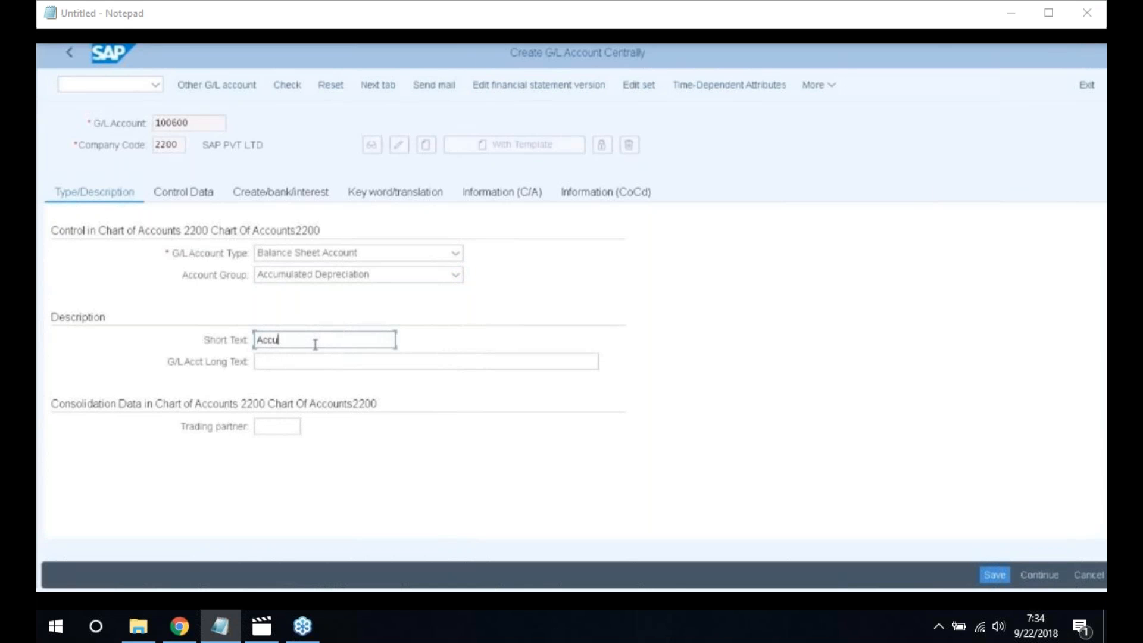
pyautogui.write('mulated ')
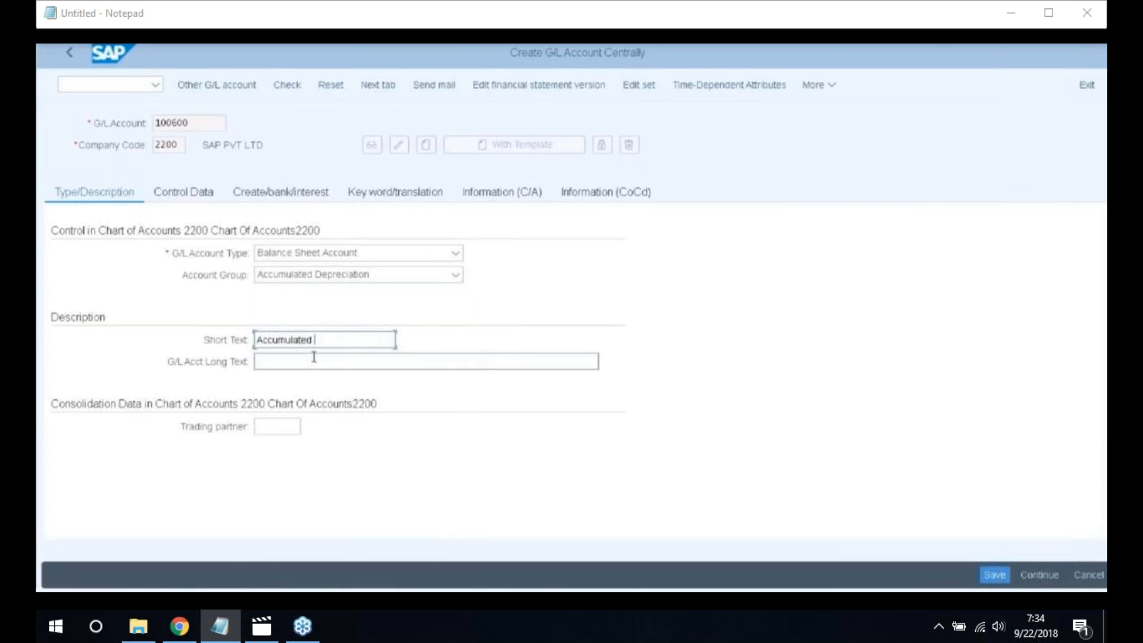
pyautogui.write('Depricia')
pyautogui.click(304, 363)
pyautogui.write('Accumulated Depr')
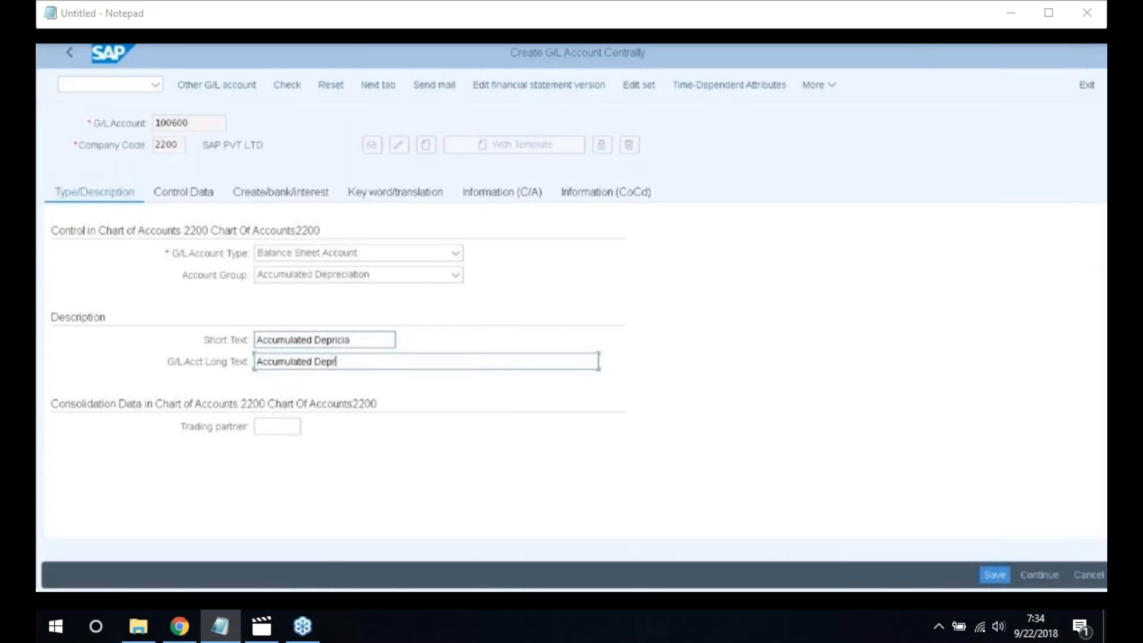
pyautogui.write('ication Ve')
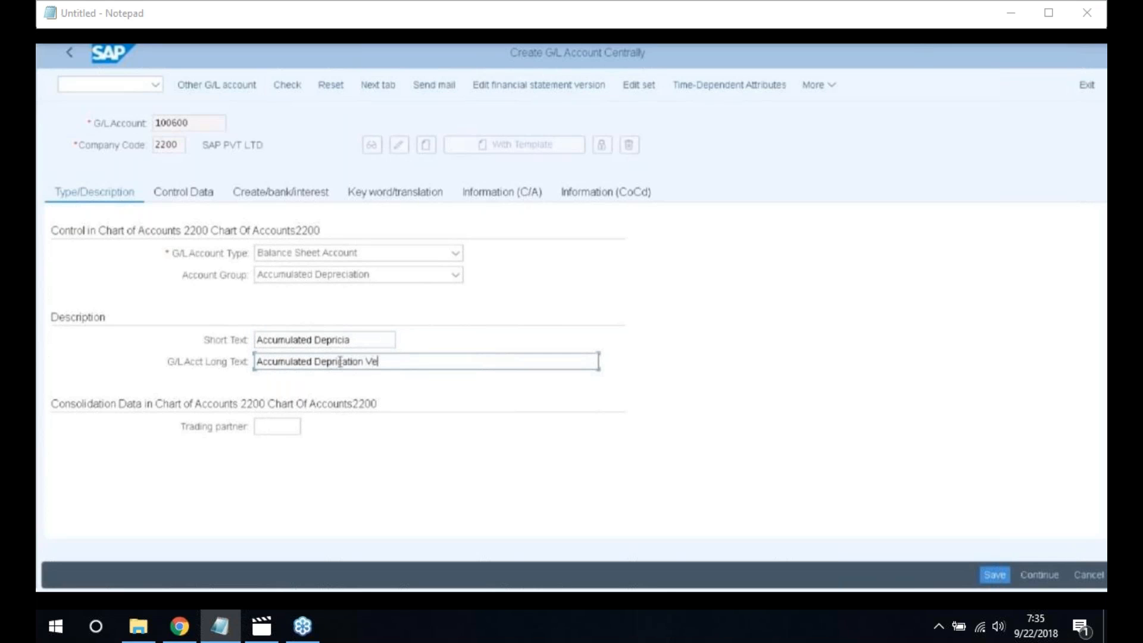
pyautogui.write('hicles A?')
pyautogui.press('BackSpace')
pyautogui.write('/C')
pyautogui.click(337, 361)
pyautogui.press('BackSpace')
pyautogui.write('e')
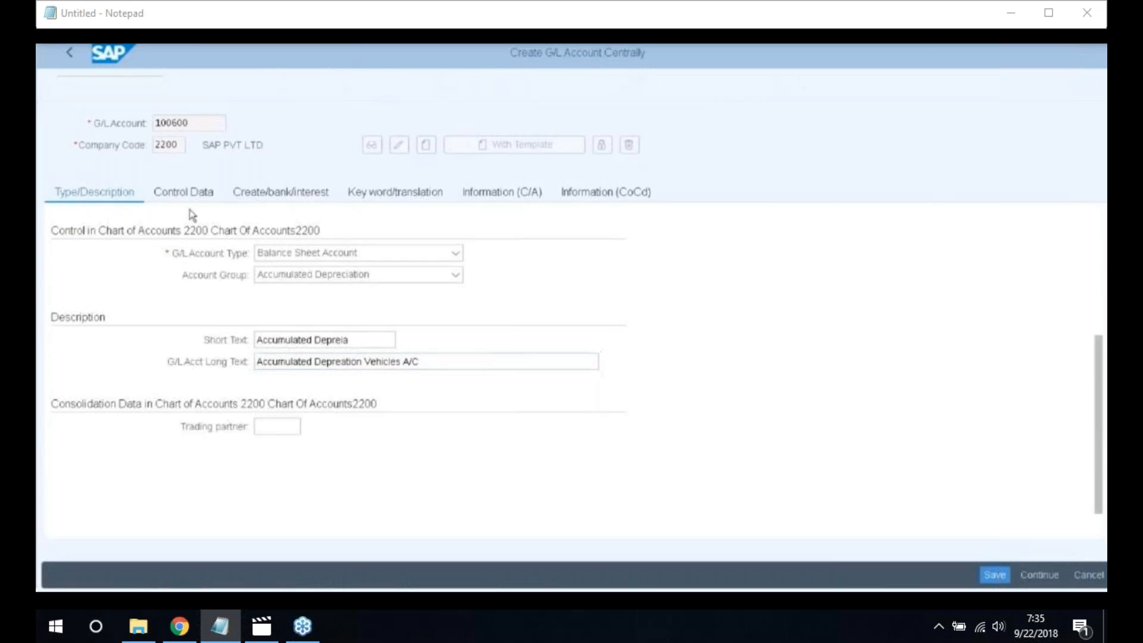
# Make account 100600 an Assets reconciliation account with sort key 018
pyautogui.click(189, 198)
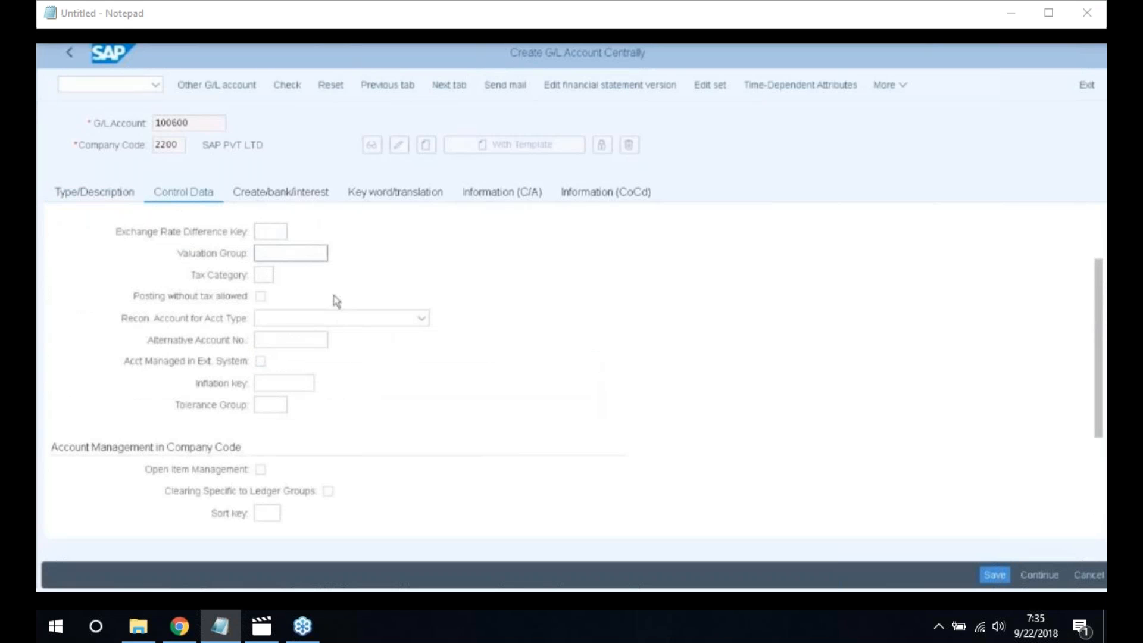
pyautogui.click(422, 318)
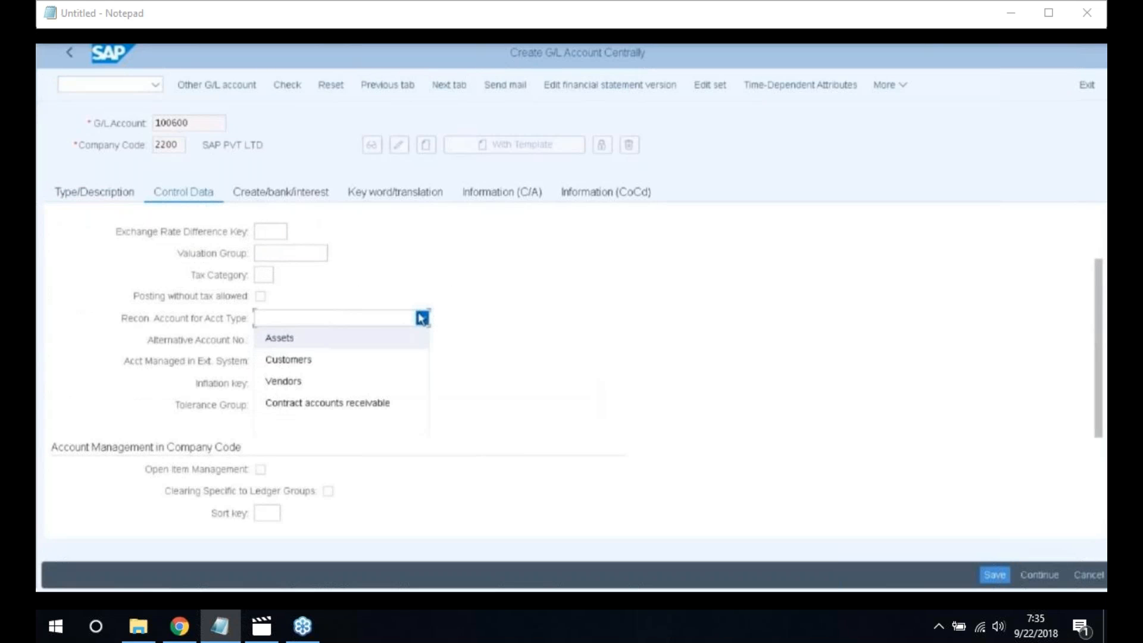
pyautogui.press('Return')
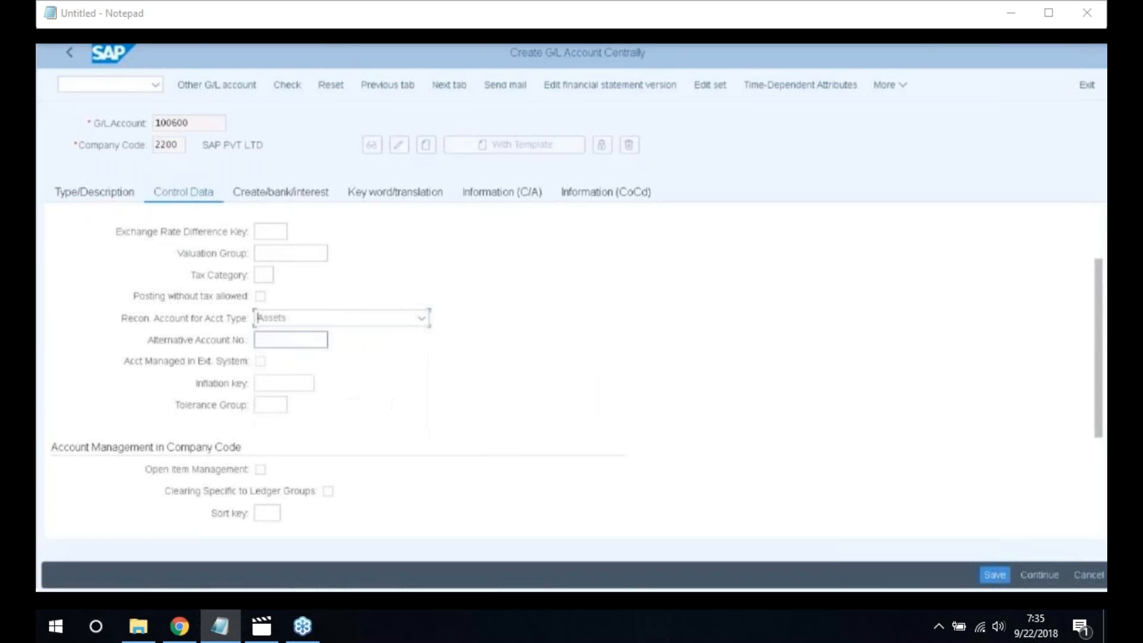
pyautogui.scroll(-1, 310, 449)
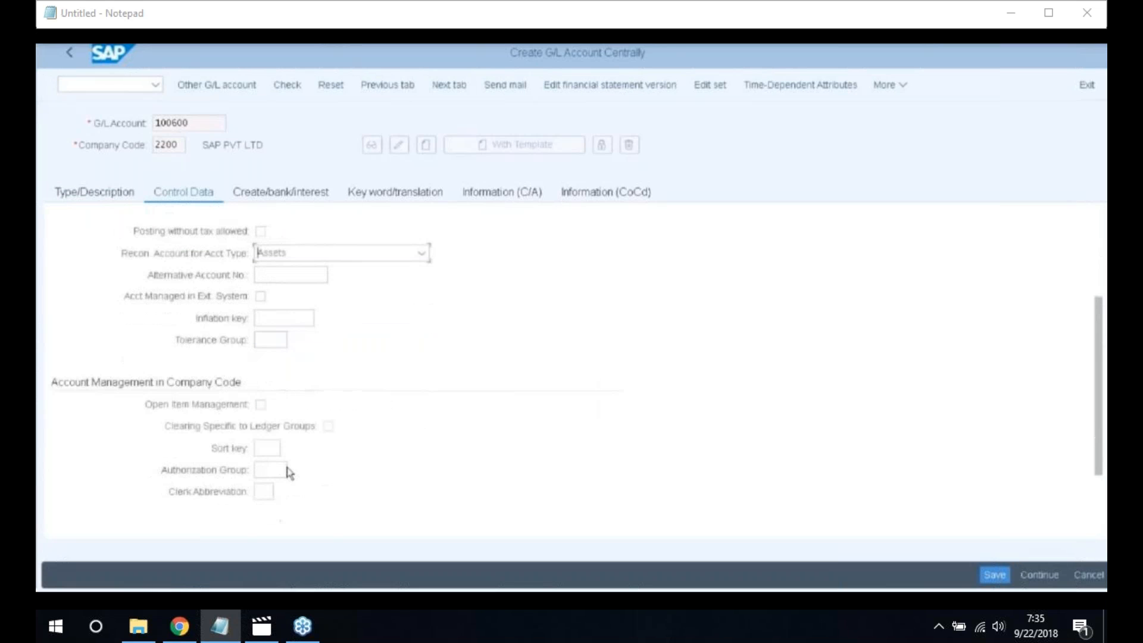
pyautogui.click(262, 448)
pyautogui.write('0')
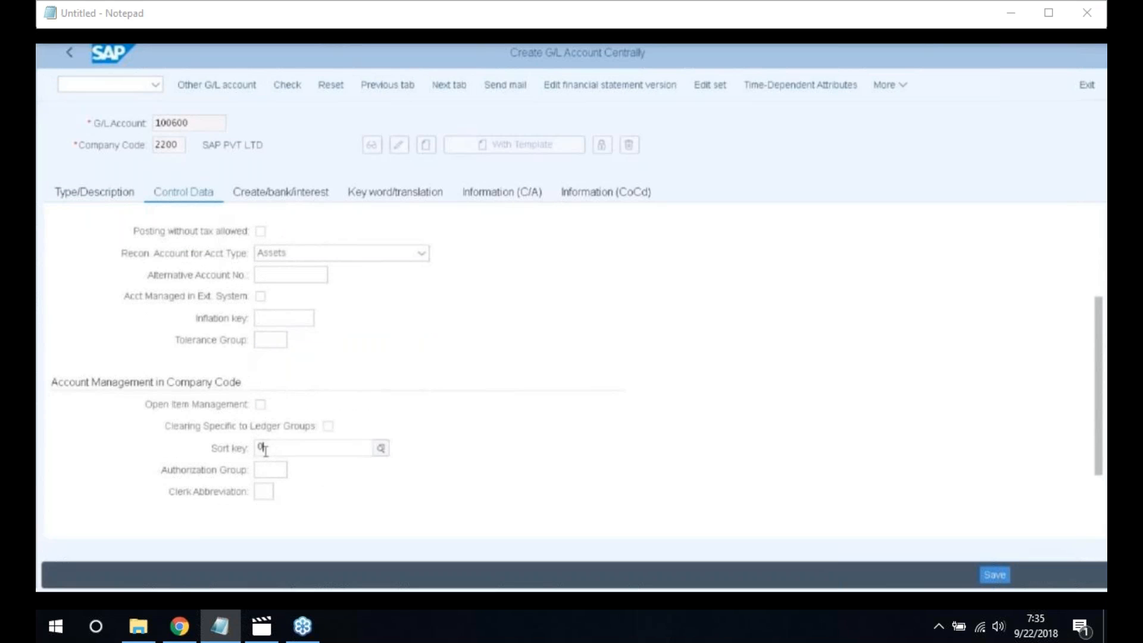
pyautogui.write('18')
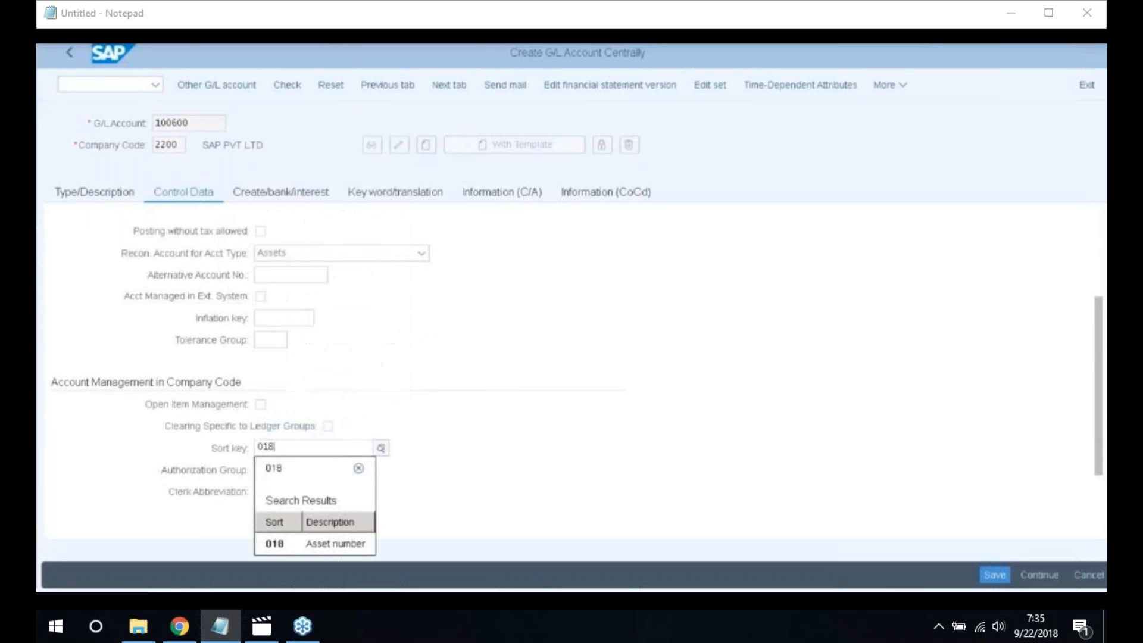
pyautogui.press('Return')
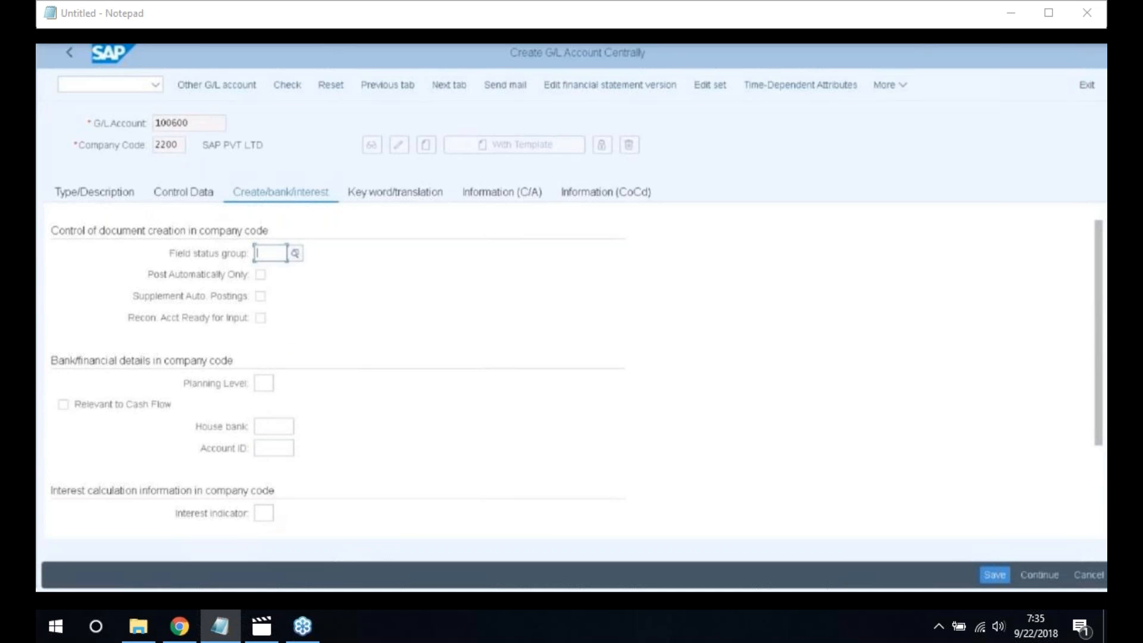
# Set field status group G067 and save account 100600
pyautogui.write('G')
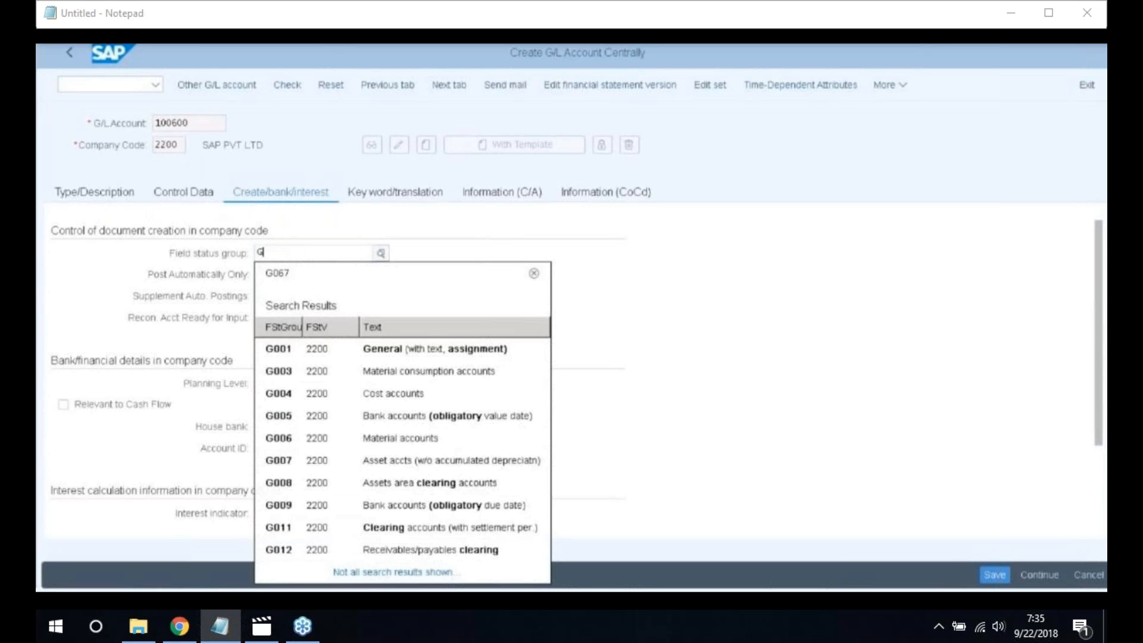
pyautogui.write('0')
pyautogui.click(276, 276)
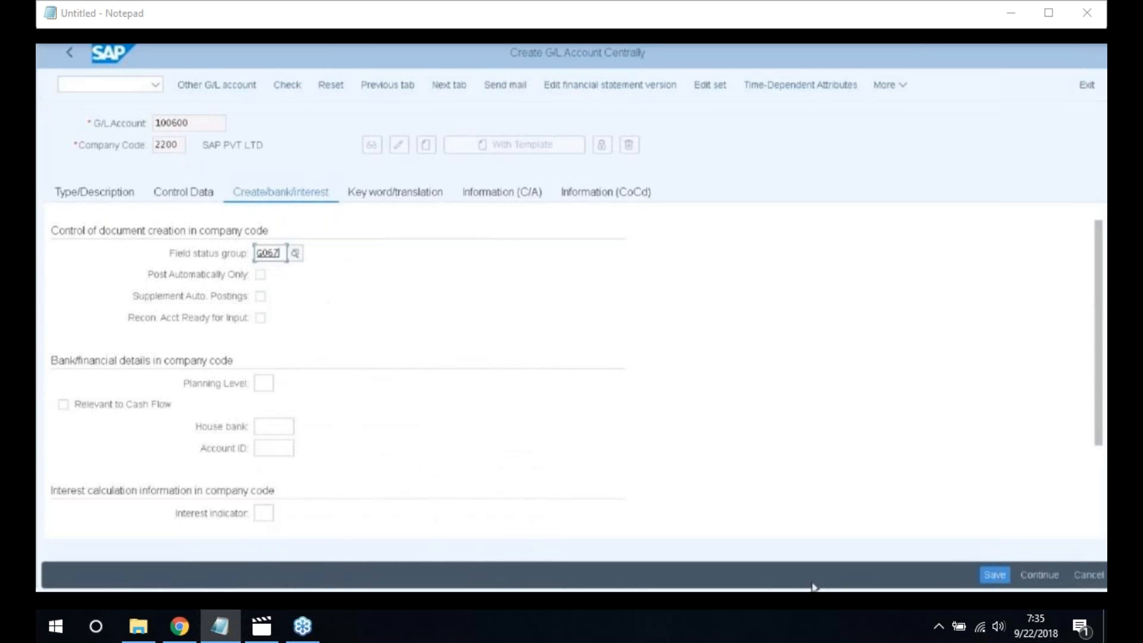
pyautogui.click(994, 574)
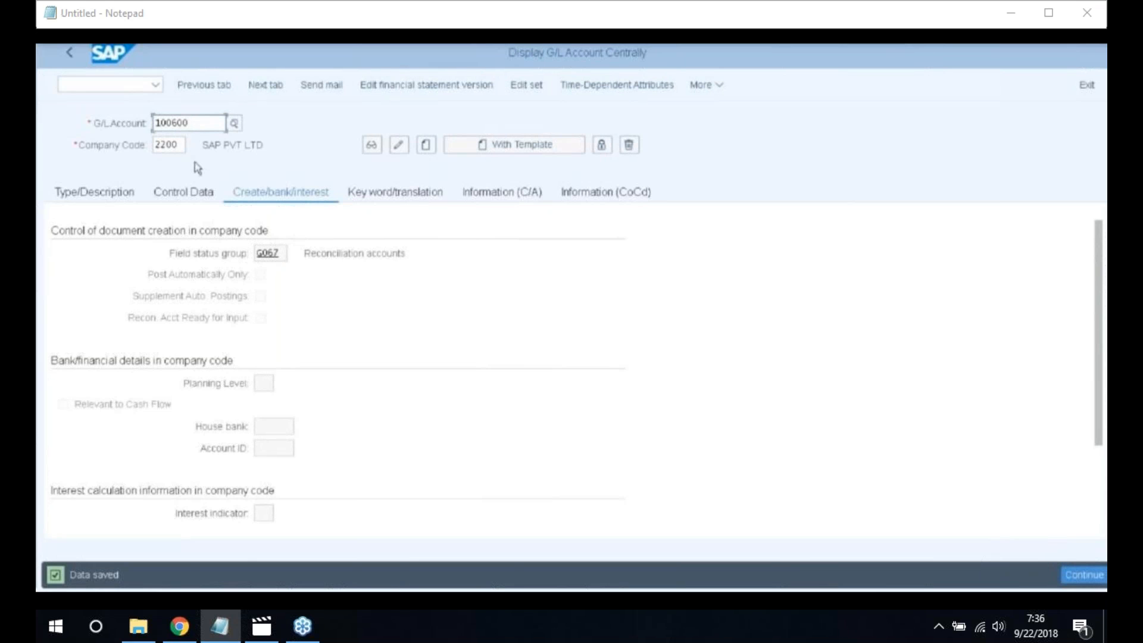
pyautogui.press('BackSpace')
pyautogui.press('BackSpace')
pyautogui.press('BackSpace')
pyautogui.press('BackSpace')
pyautogui.press('BackSpace')
pyautogui.press('BackSpace')
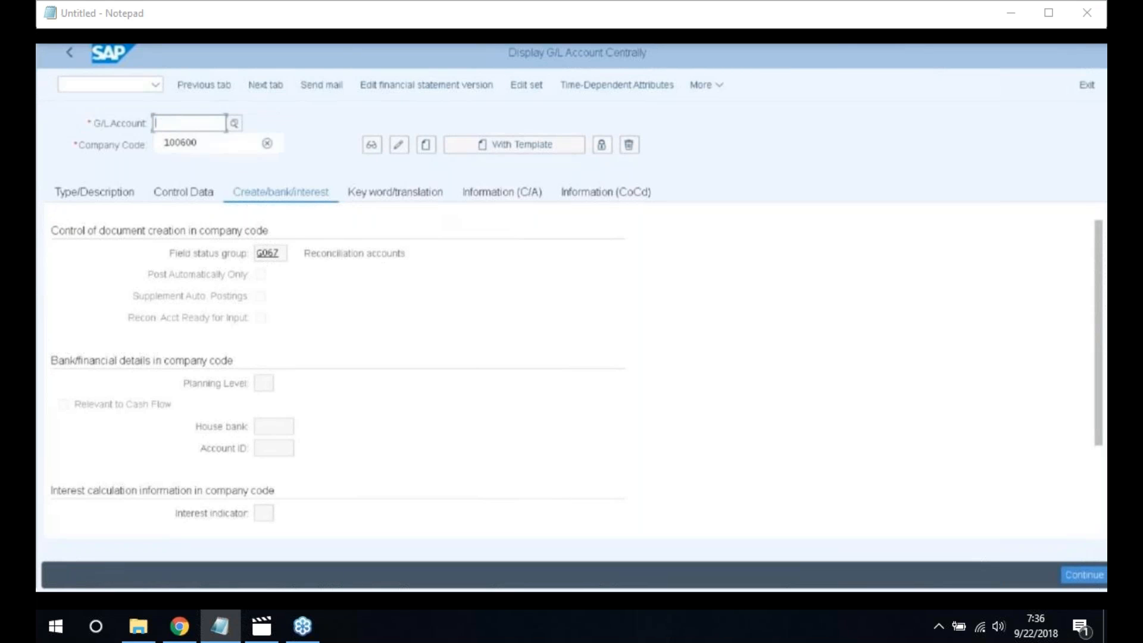
# Create account 400300 as a Secondary Costs account in the Depreciation group
pyautogui.write('400300')
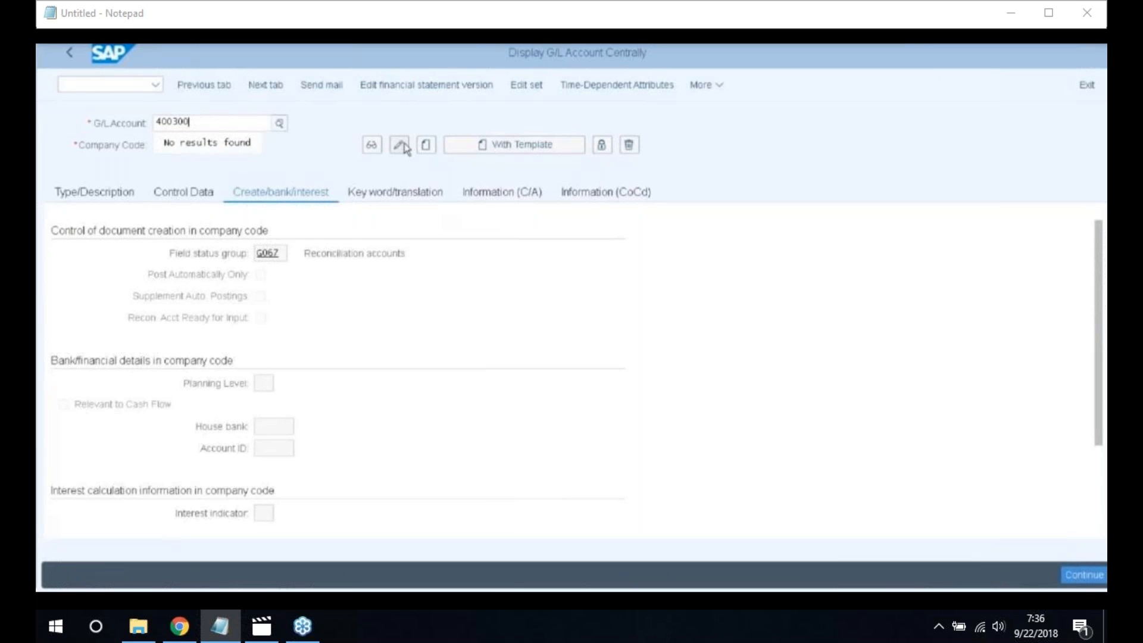
pyautogui.click(425, 145)
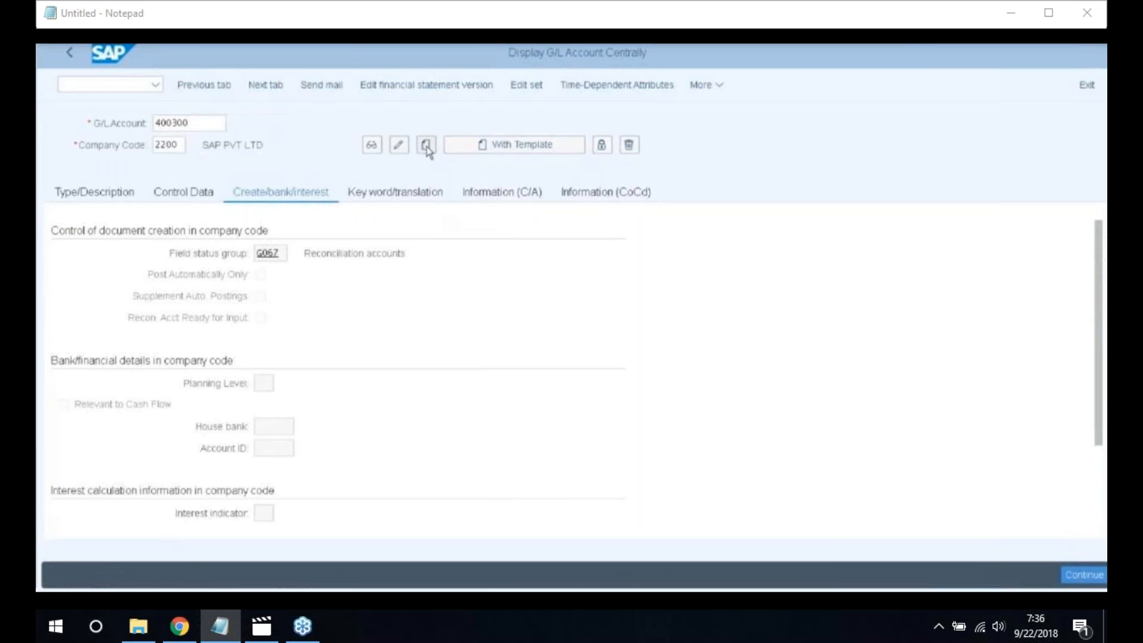
pyautogui.click(97, 194)
pyautogui.click(458, 254)
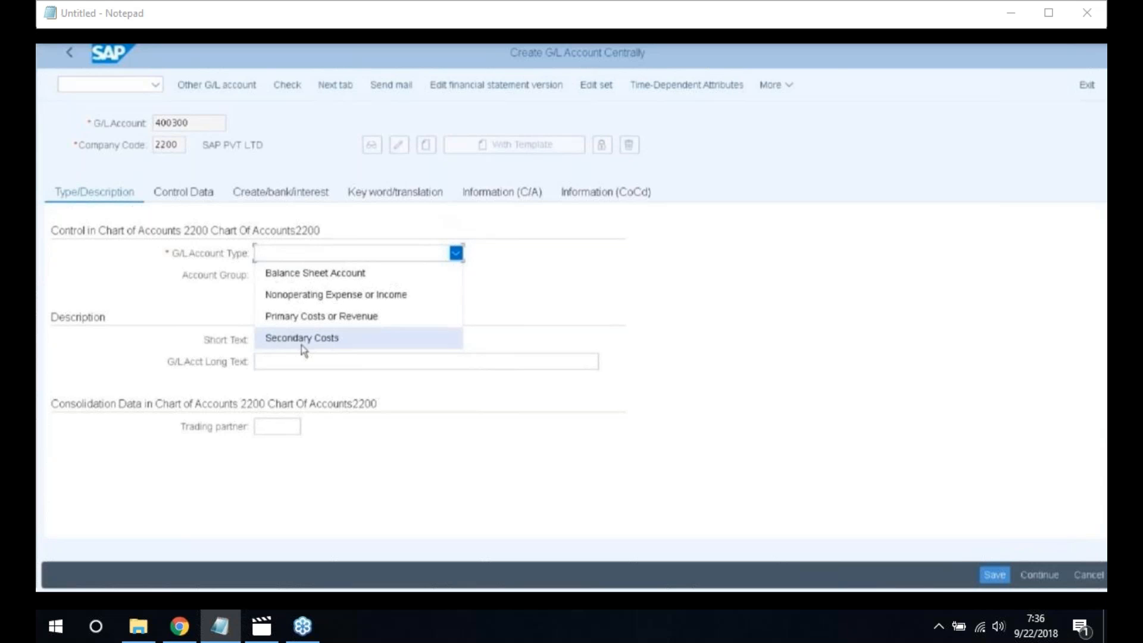
pyautogui.click(303, 339)
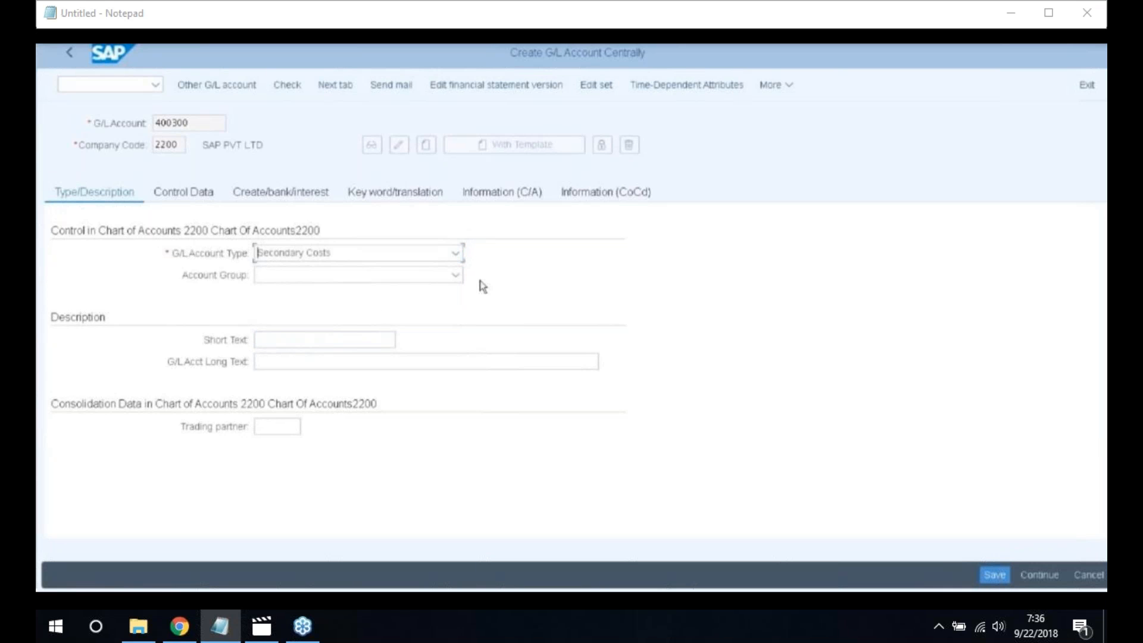
pyautogui.click(456, 276)
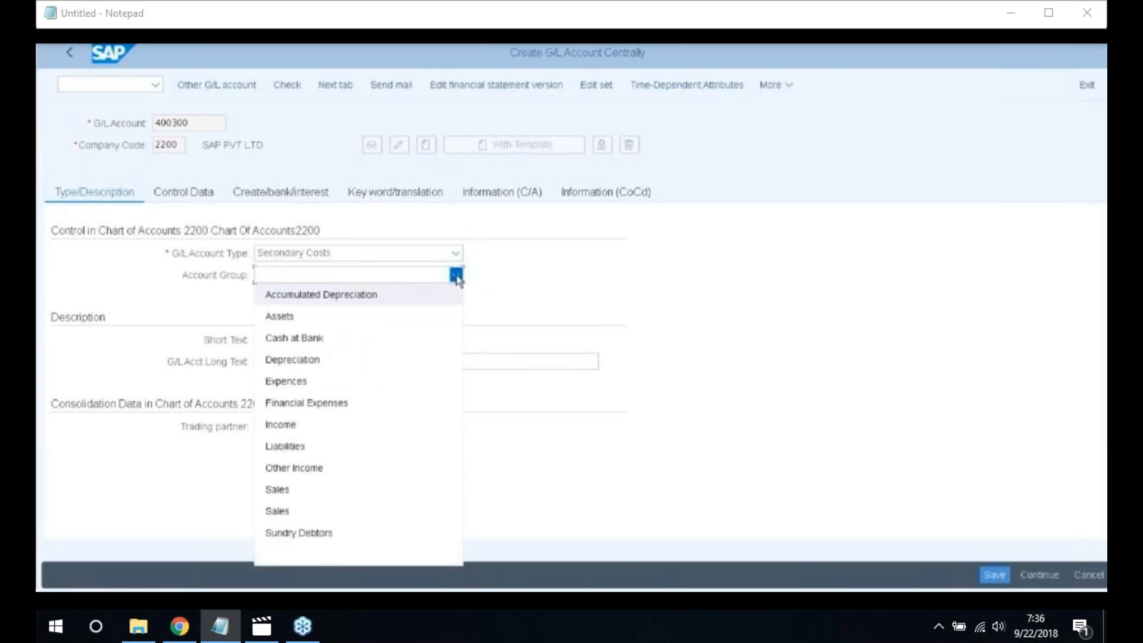
pyautogui.click(310, 366)
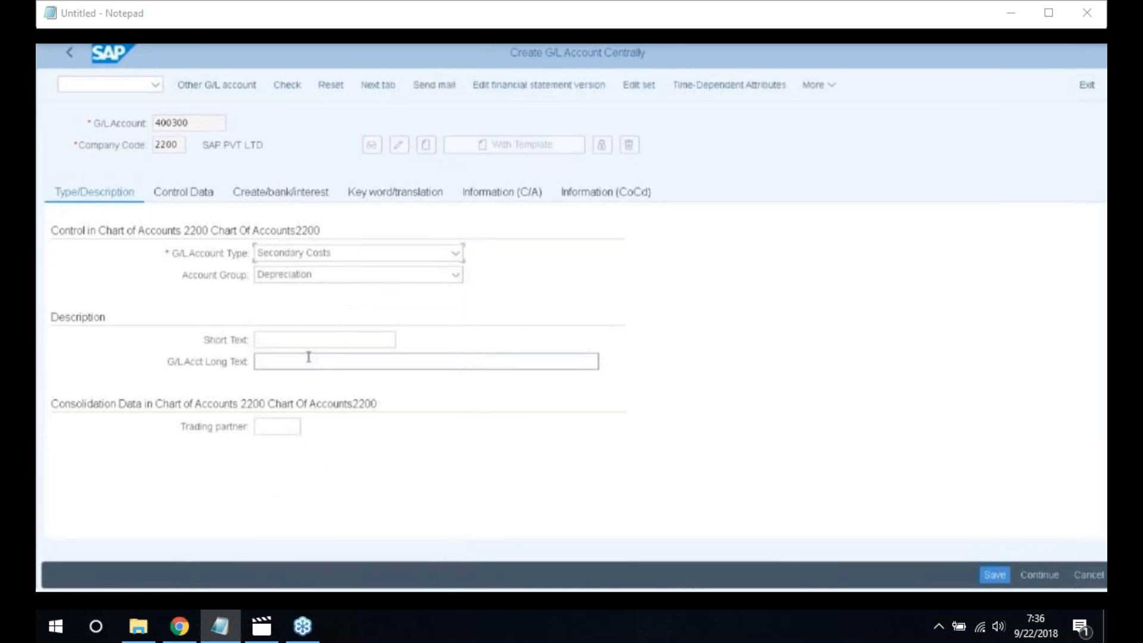
# Enter 'Depreciation A/C' as both the short and long text
pyautogui.click(310, 343)
pyautogui.write('Depreci')
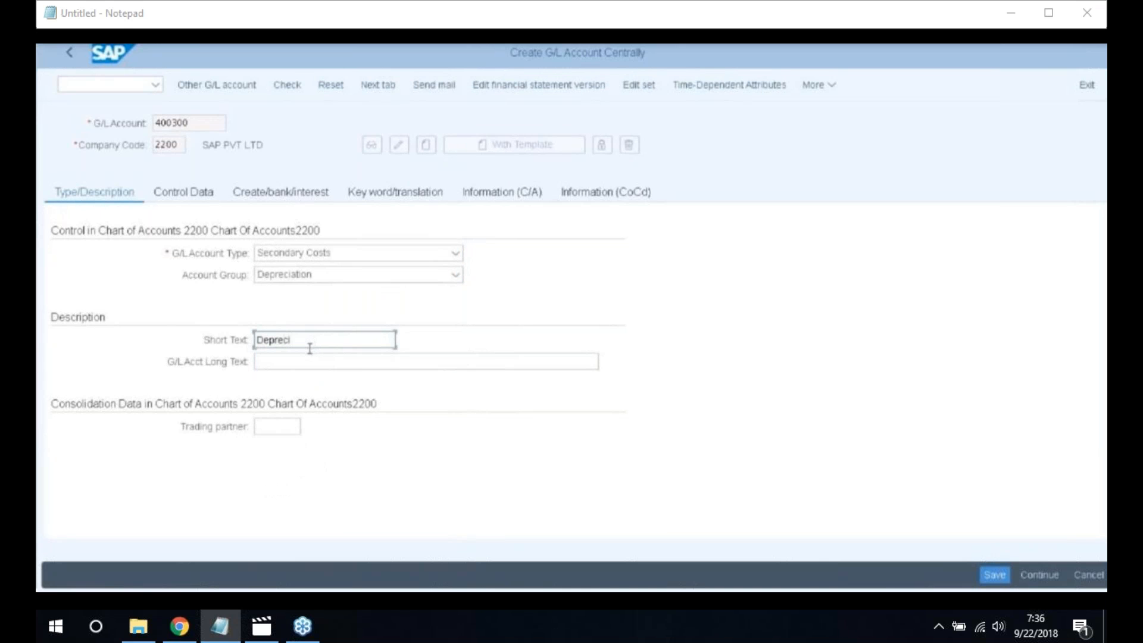
pyautogui.write('ation A/C')
pyautogui.moveTo(331, 340); pyautogui.dragTo(169, 321)
pyautogui.hotkey('ctrl', 'x')
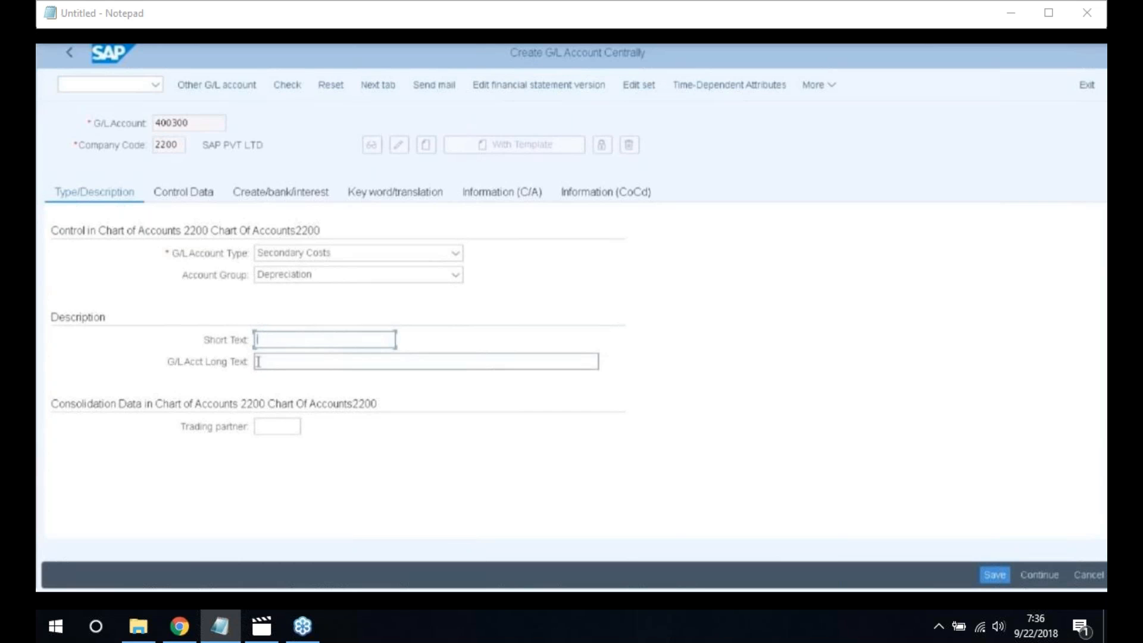
pyautogui.hotkey('ctrl', 'z')
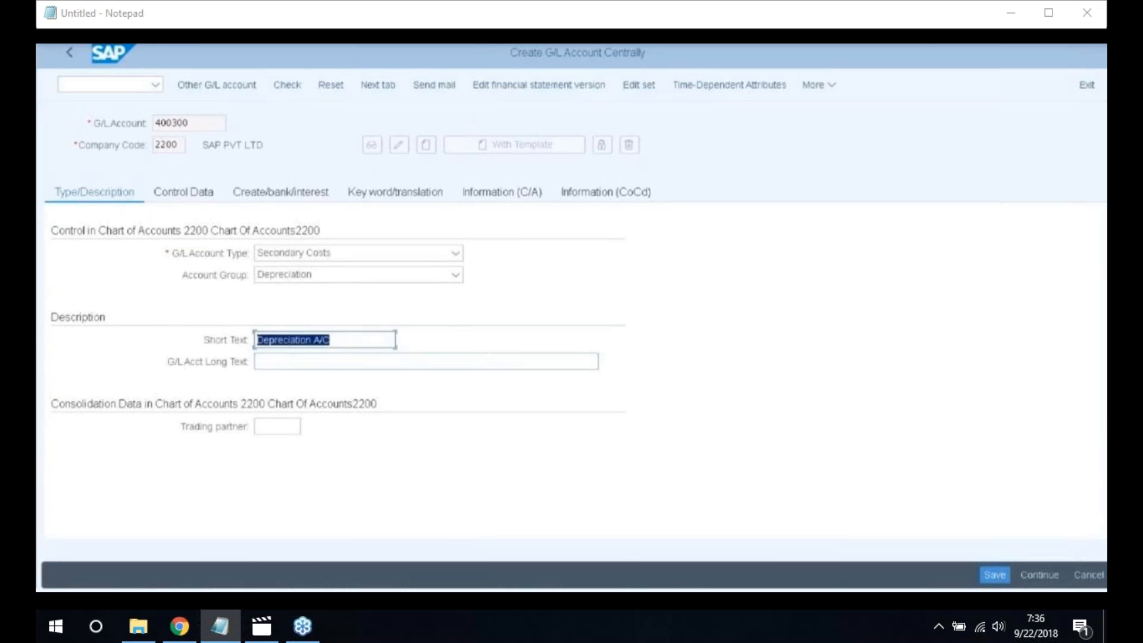
pyautogui.click(287, 353)
pyautogui.click(283, 360)
pyautogui.hotkey('ctrl', 'v')
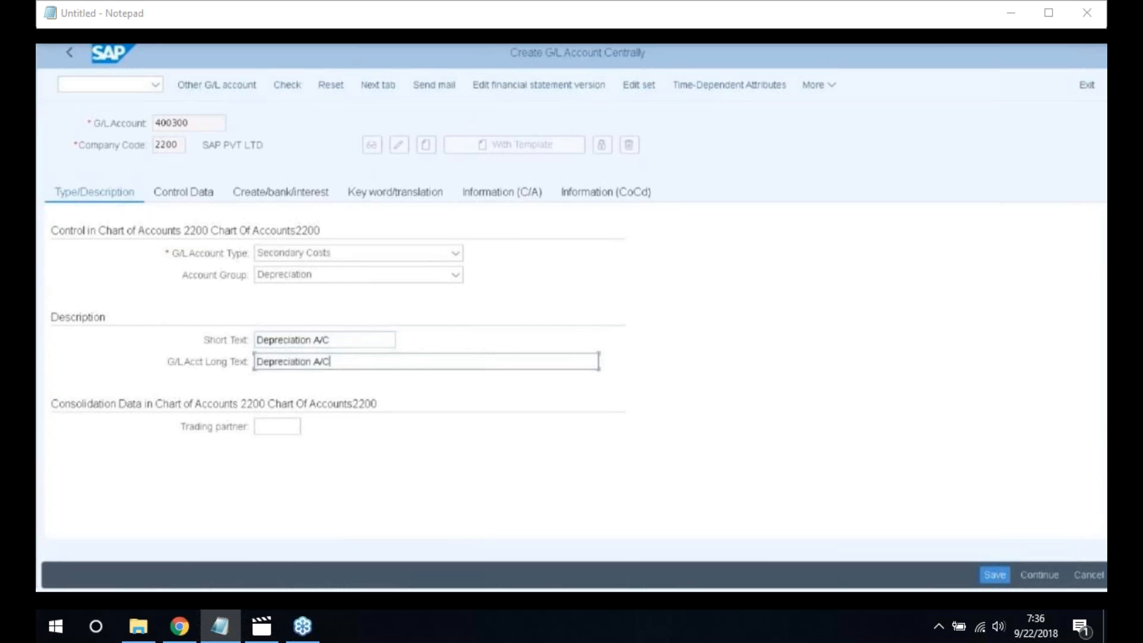
pyautogui.click(188, 206)
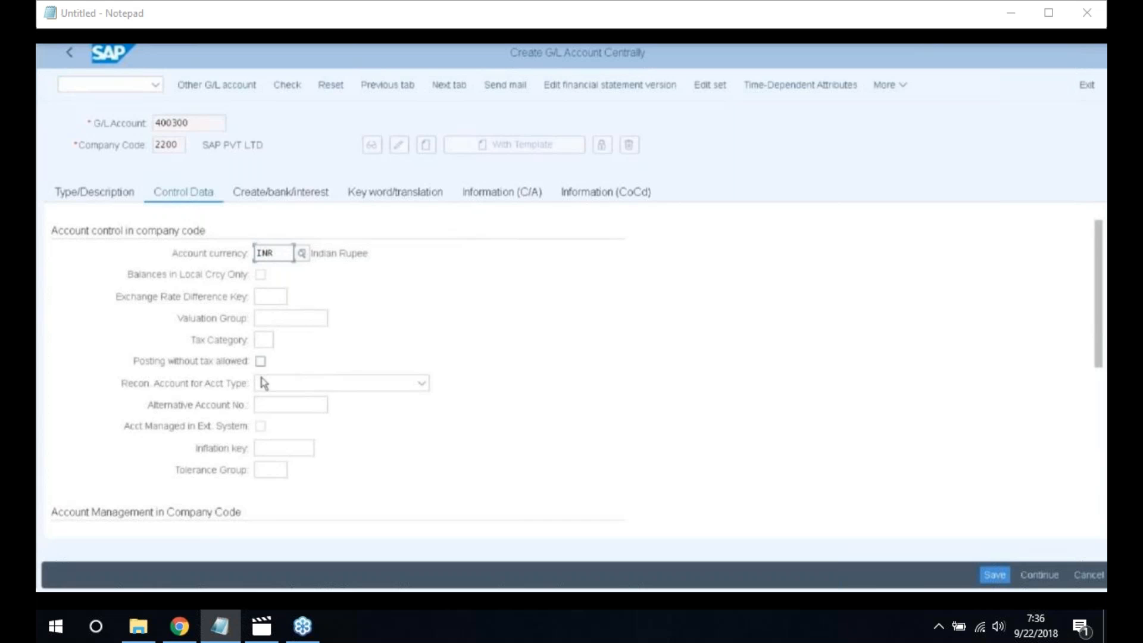
# Enter sort key 018 and cost element category 21 (Internal settlement)
pyautogui.scroll(-4, 264, 383)
pyautogui.click(262, 318)
pyautogui.write('0')
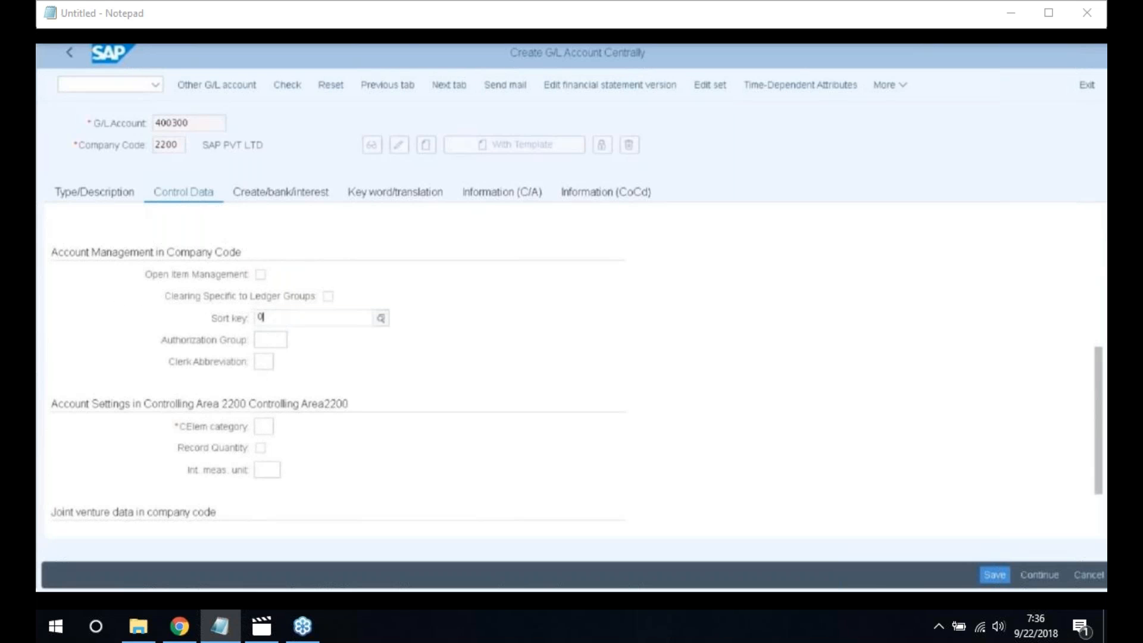
pyautogui.write('1')
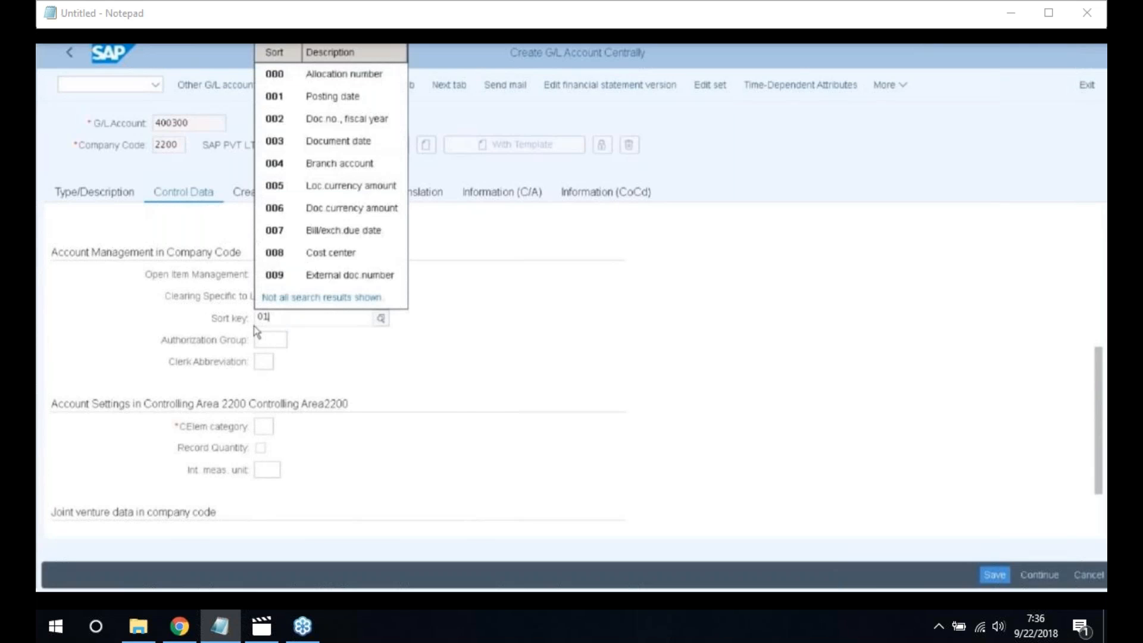
pyautogui.write('8')
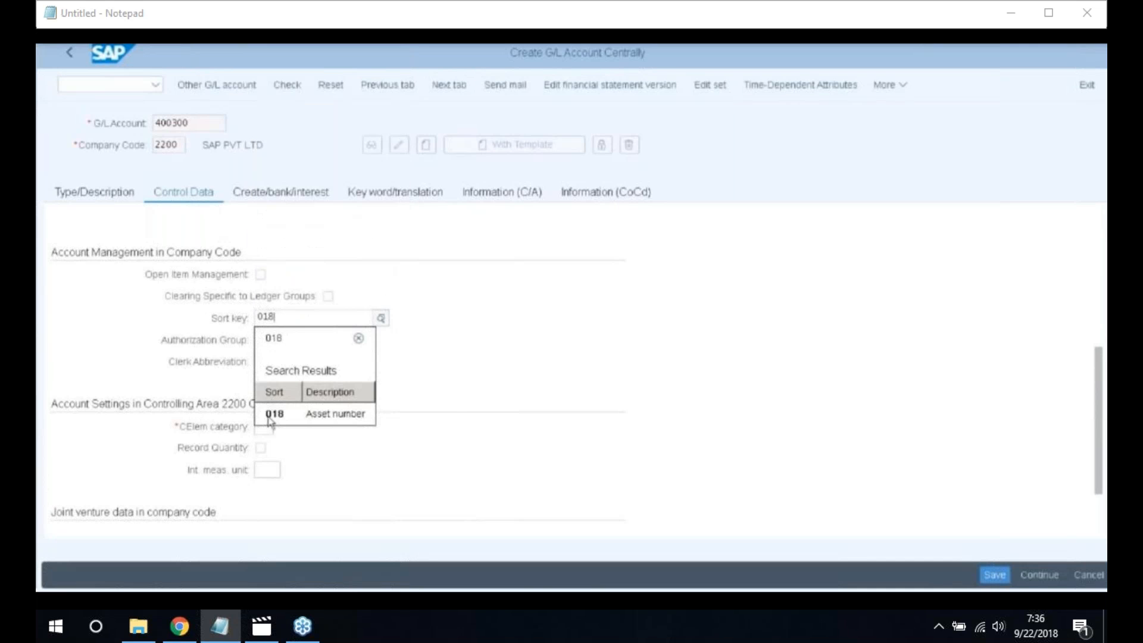
pyautogui.click(273, 414)
pyautogui.click(265, 426)
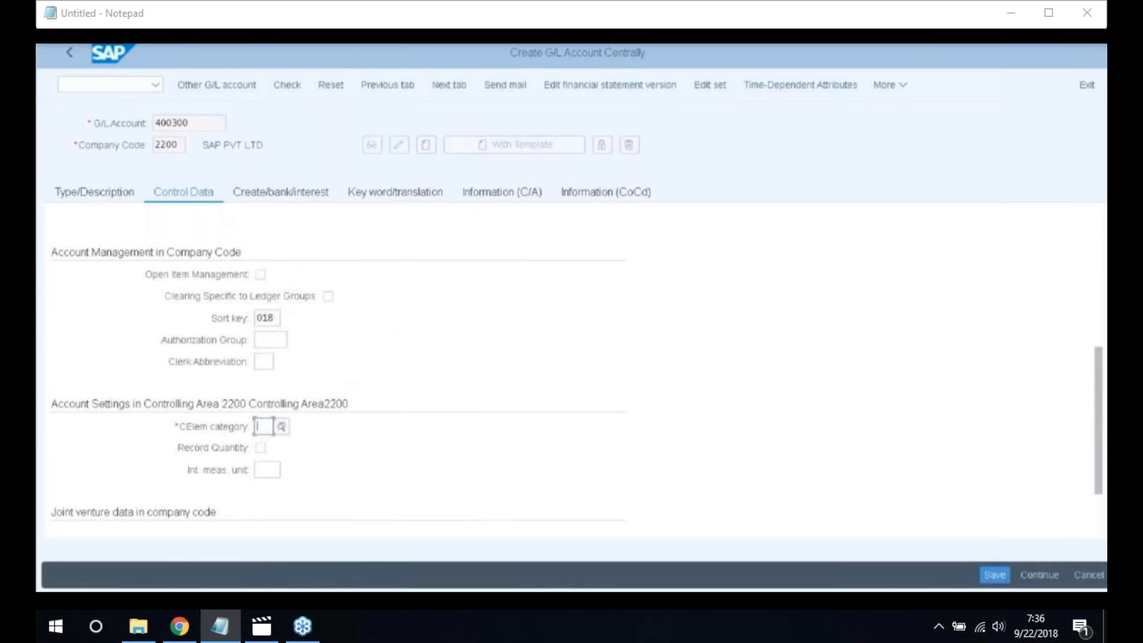
pyautogui.write('21')
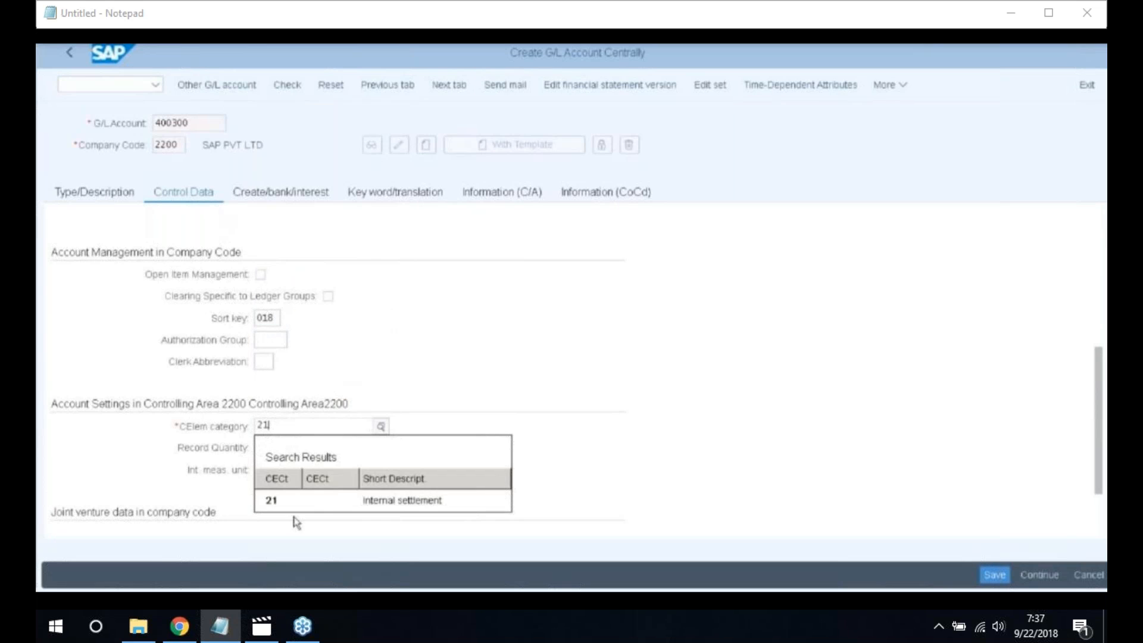
pyautogui.click(327, 503)
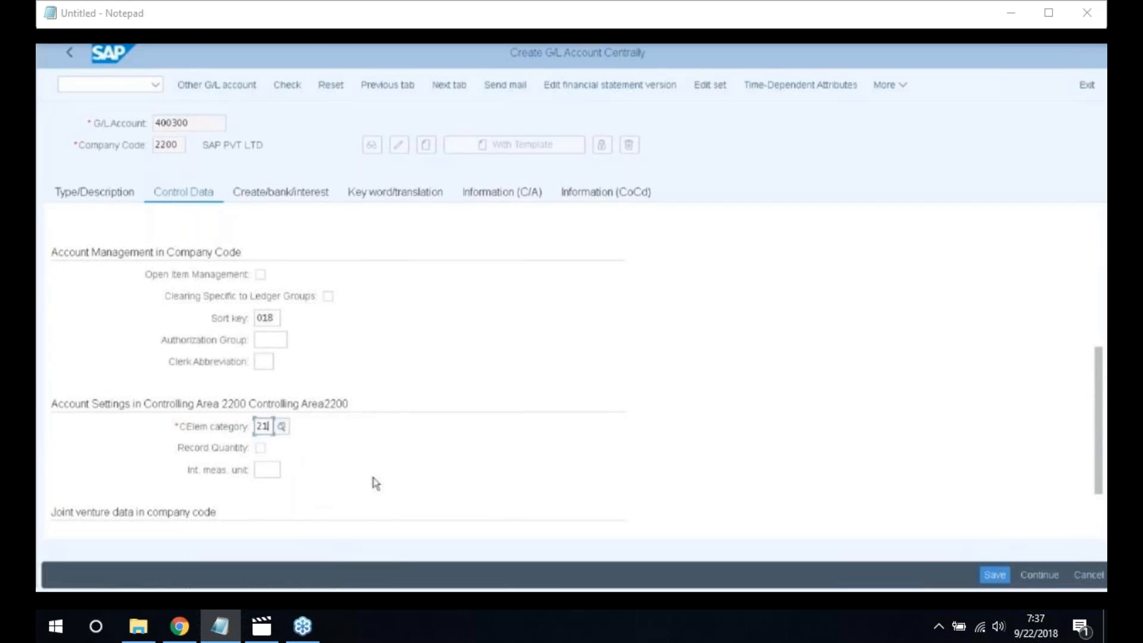
# Choose field status group G001 and save account 400300
pyautogui.click(304, 193)
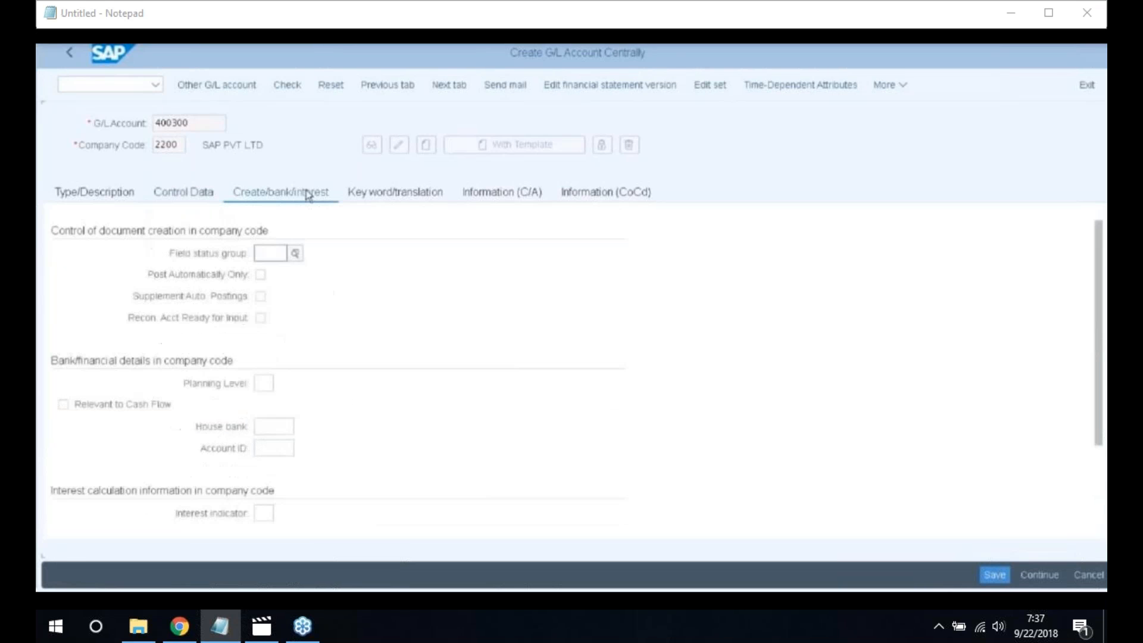
pyautogui.click(299, 257)
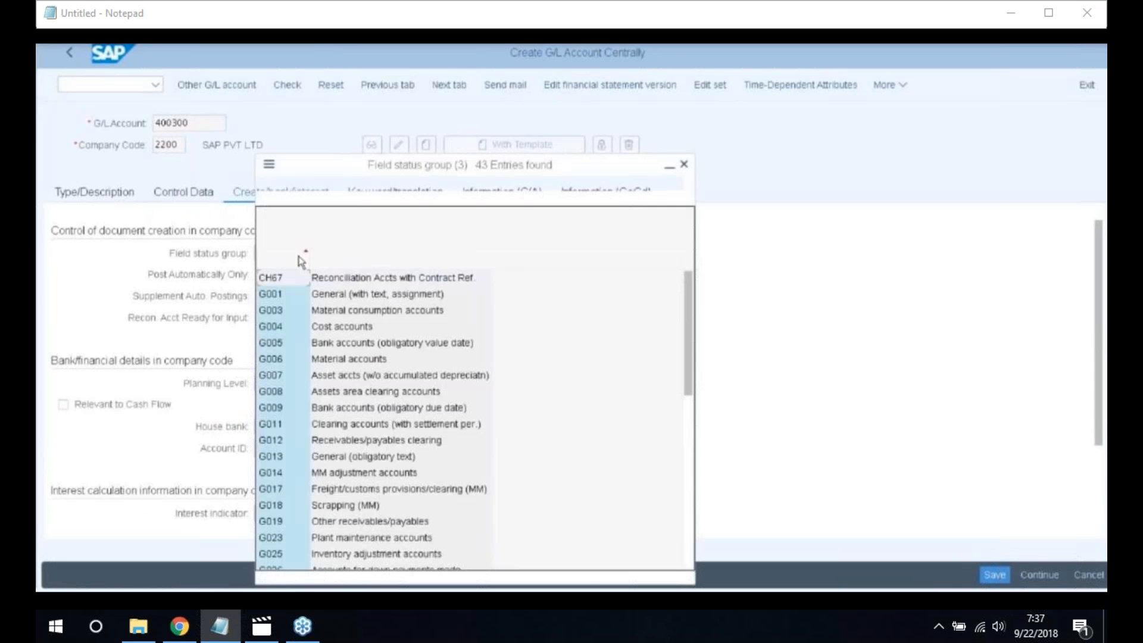
pyautogui.click(304, 300)
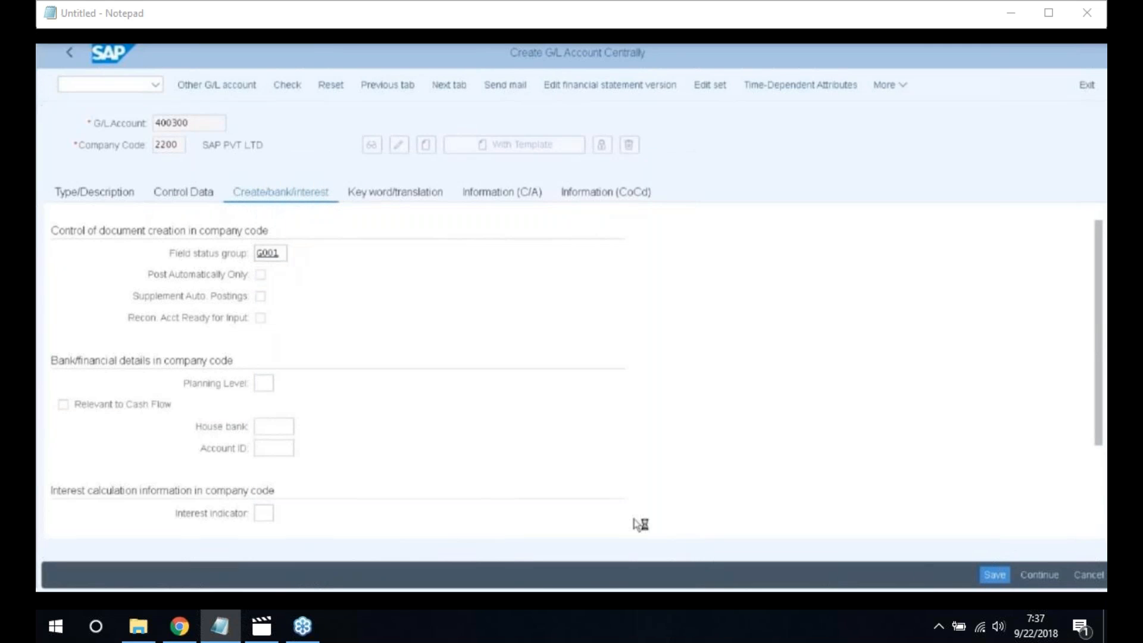
pyautogui.click(994, 574)
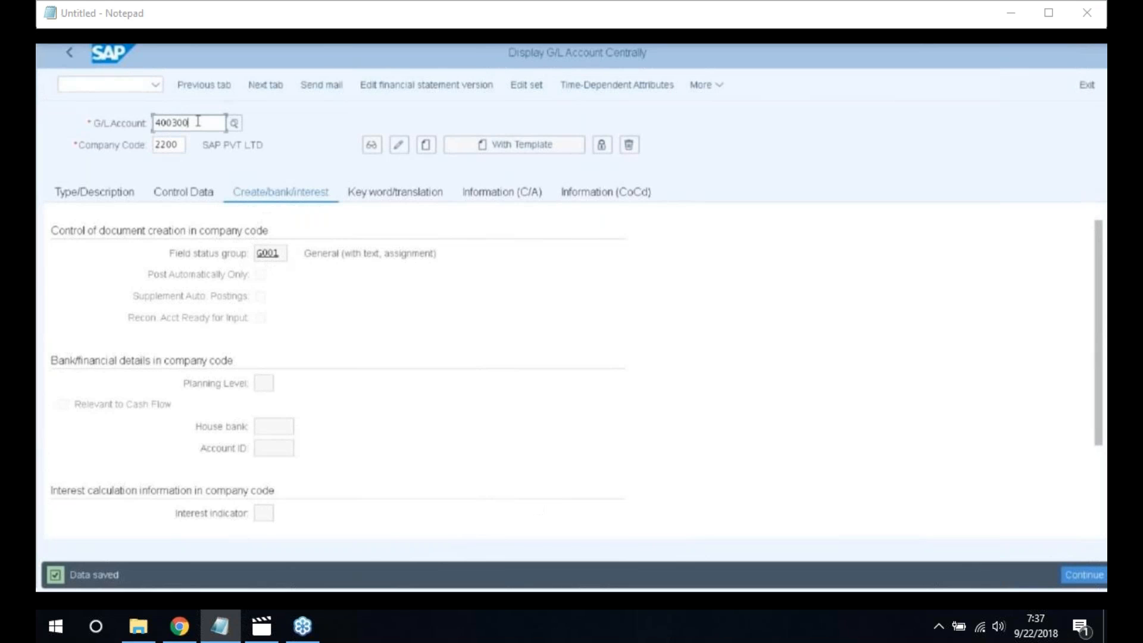
pyautogui.press('BackSpace')
pyautogui.press('BackSpace')
pyautogui.press('BackSpace')
pyautogui.press('BackSpace')
pyautogui.press('BackSpace')
pyautogui.press('BackSpace')
# Create account 300001 as Primary Costs or Revenue in the Sales group
pyautogui.write('300000')
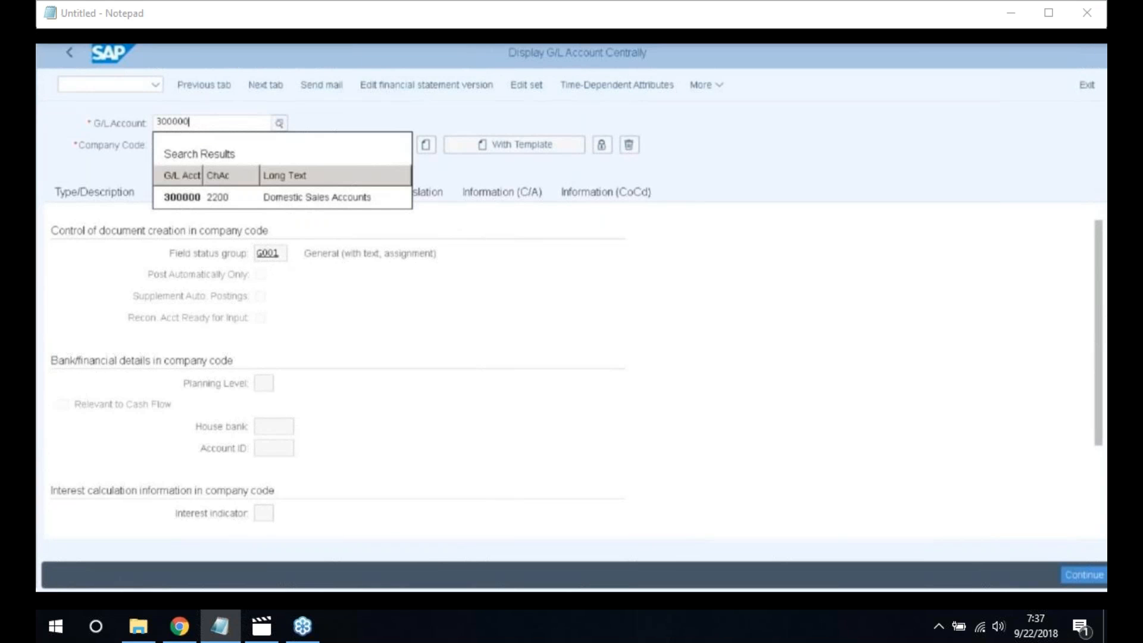
pyautogui.click(329, 196)
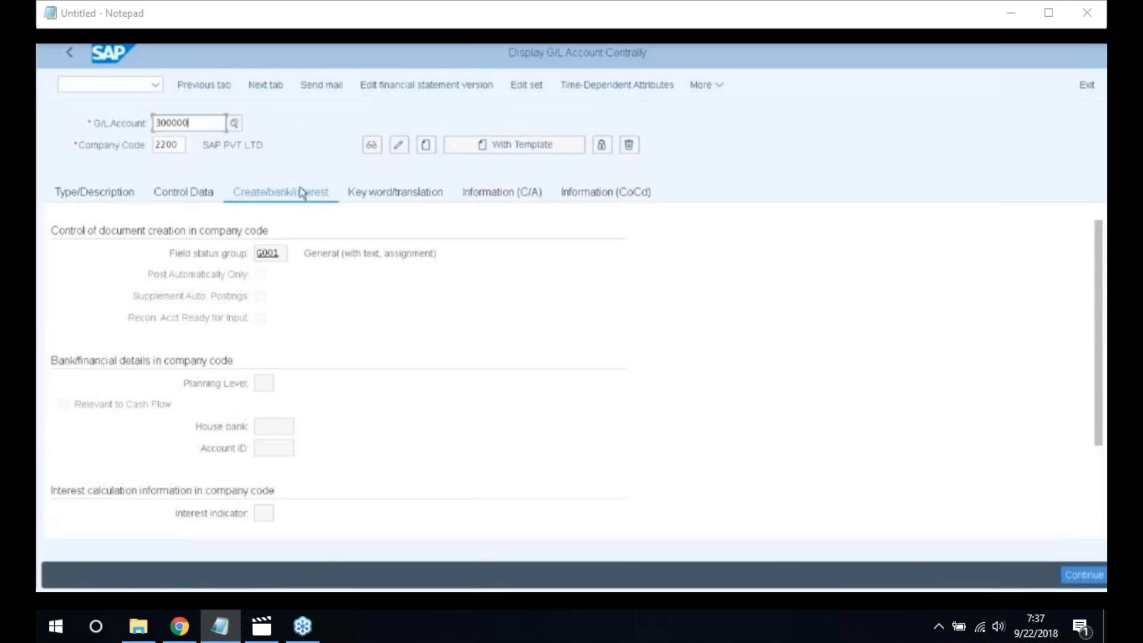
pyautogui.press('BackSpace')
pyautogui.write('1')
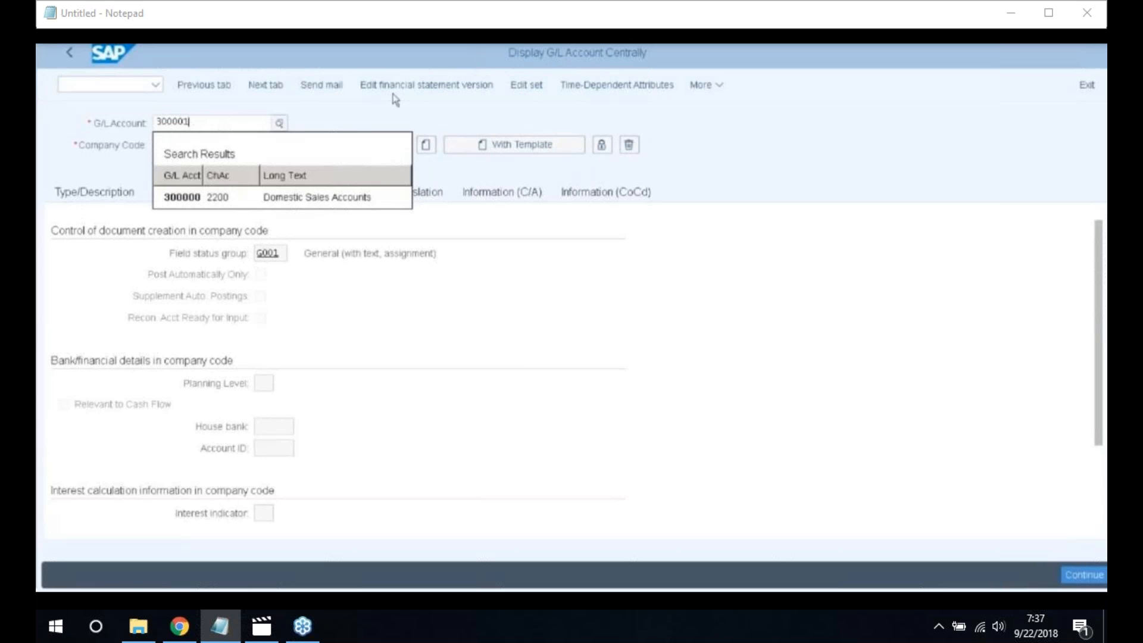
pyautogui.click(427, 145)
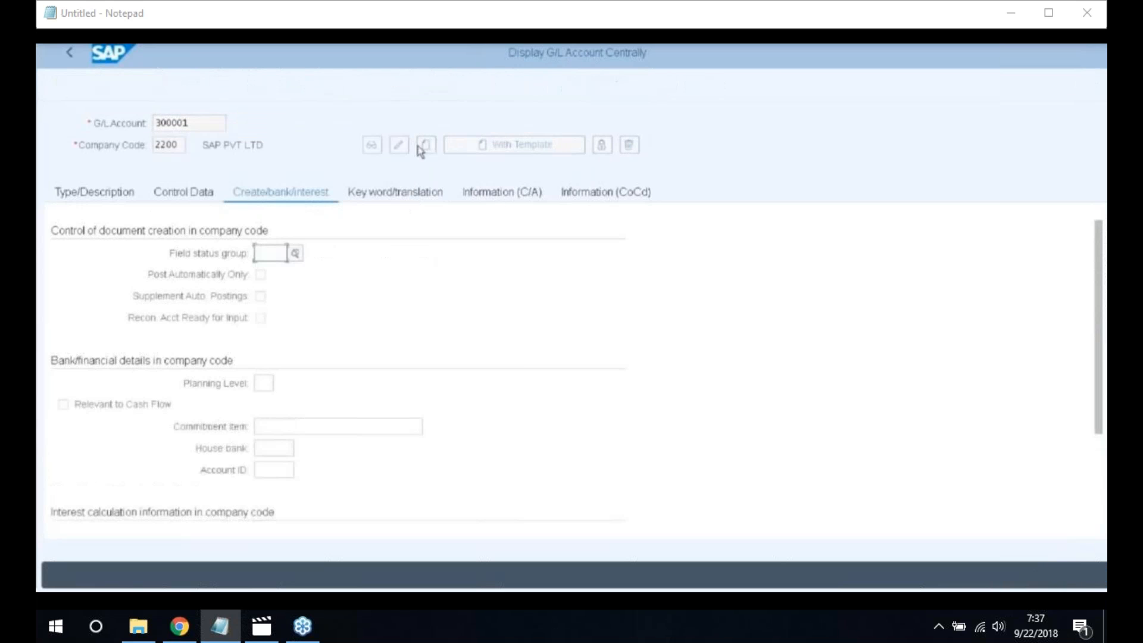
pyautogui.click(84, 198)
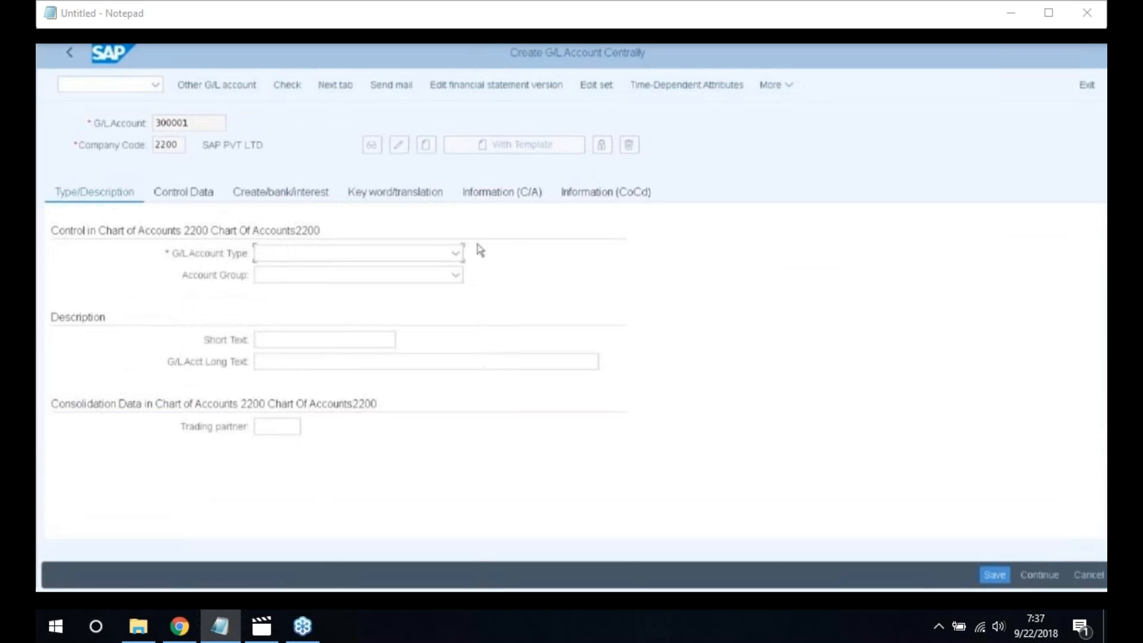
pyautogui.click(455, 253)
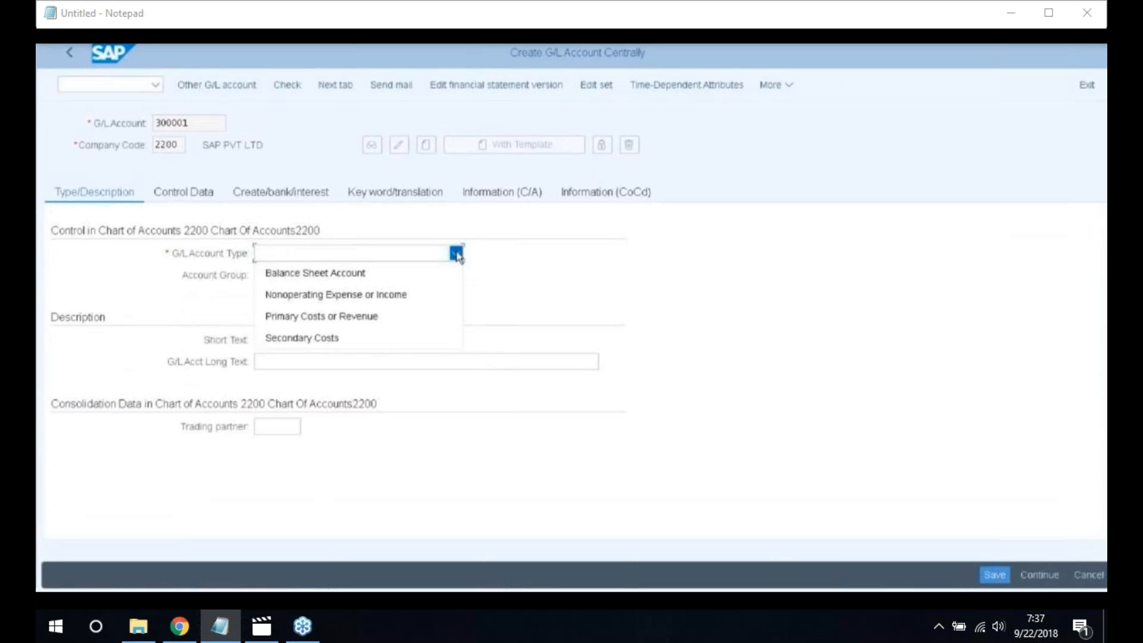
pyautogui.click(345, 317)
pyautogui.click(457, 275)
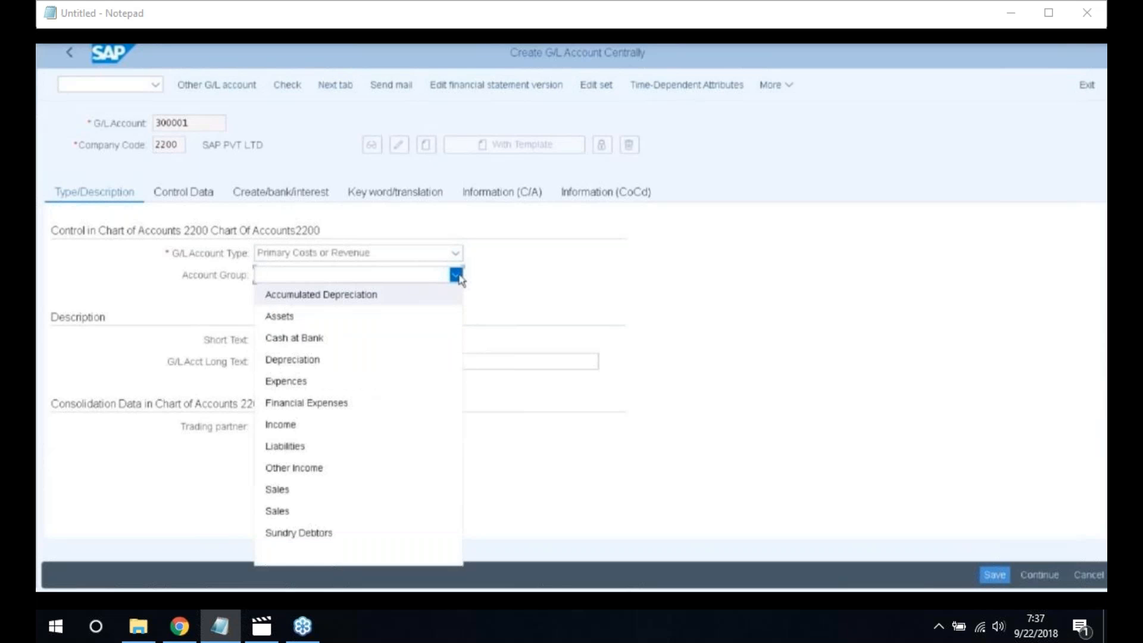
pyautogui.click(283, 512)
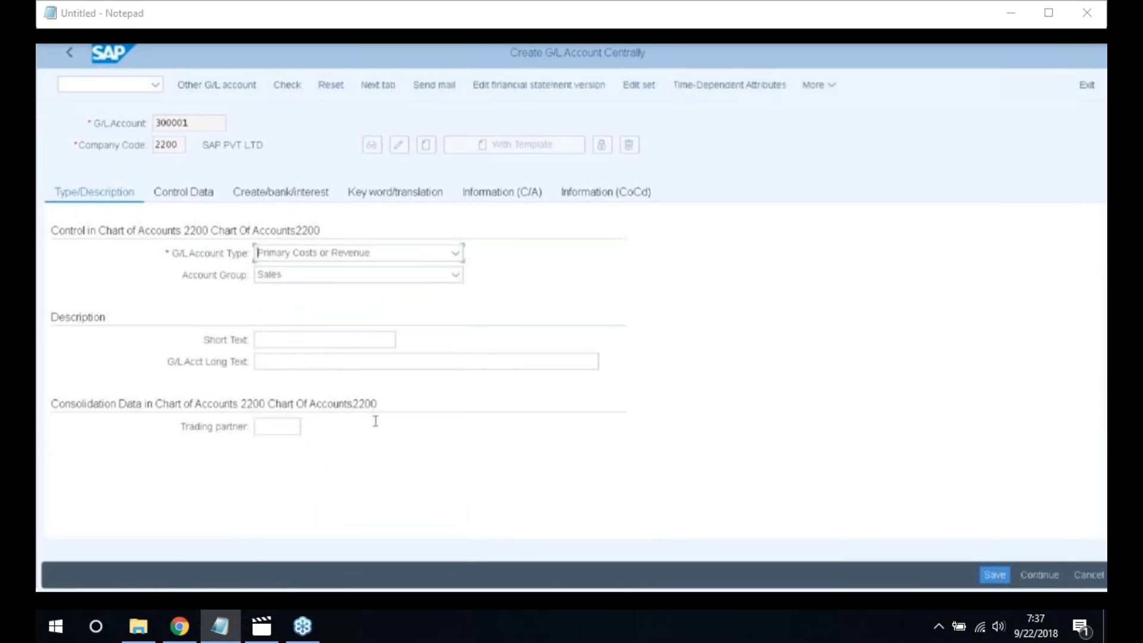
# Enter short text 'Asset Sales' and long text 'Asset Sales A/C'
pyautogui.click(324, 339)
pyautogui.write('A')
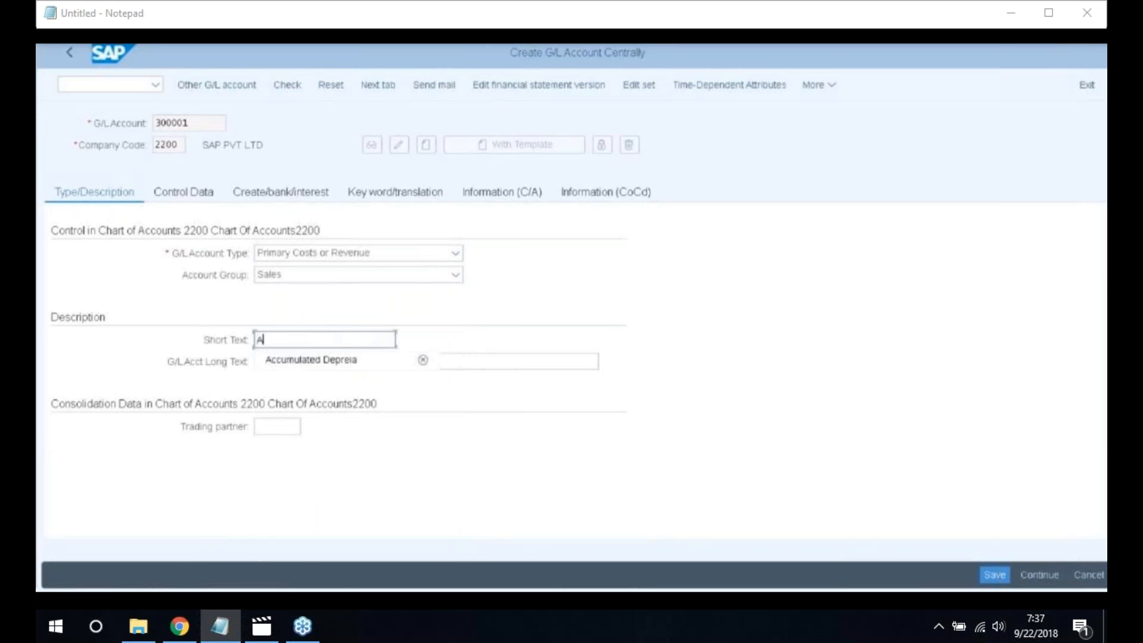
pyautogui.write('ss')
pyautogui.write('Sales')
pyautogui.press('Tab')
pyautogui.write('Asset Sales A')
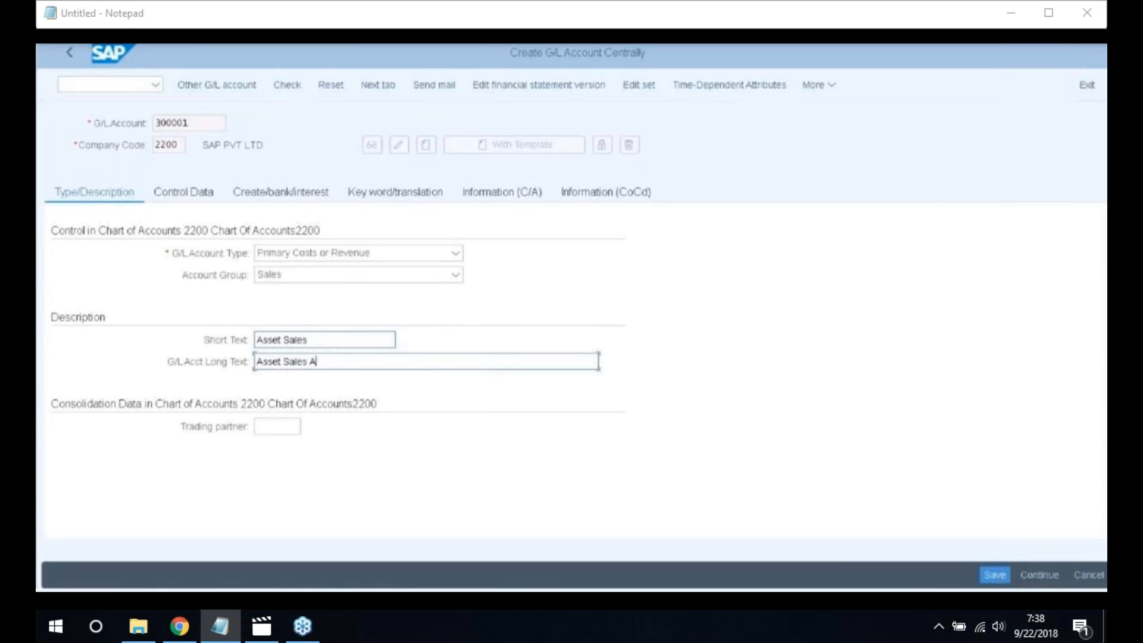
pyautogui.write('/C')
pyautogui.click(177, 201)
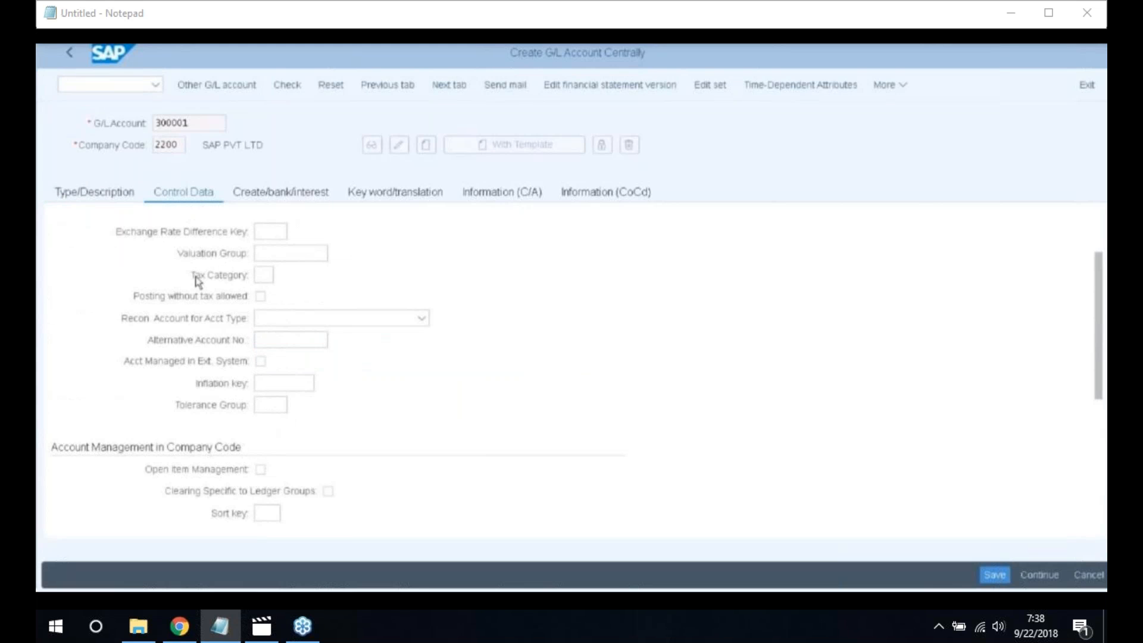
# Enter sort key 001 and cost element category 11 (Revenues)
pyautogui.click(267, 512)
pyautogui.write('001')
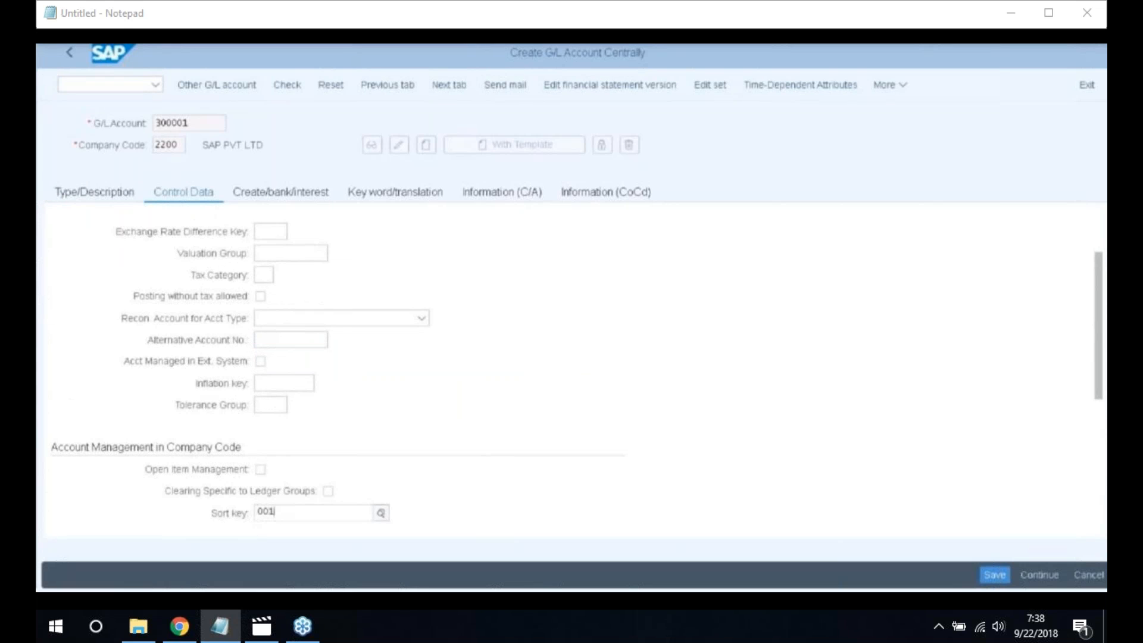
pyautogui.click(329, 492)
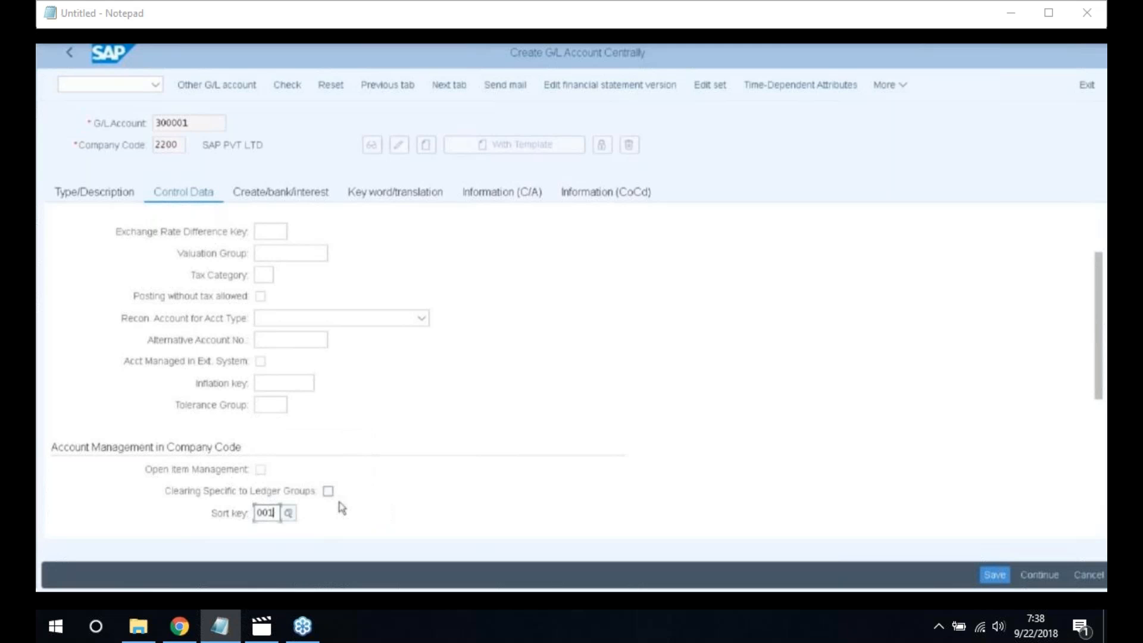
pyautogui.scroll(-4, 358, 512)
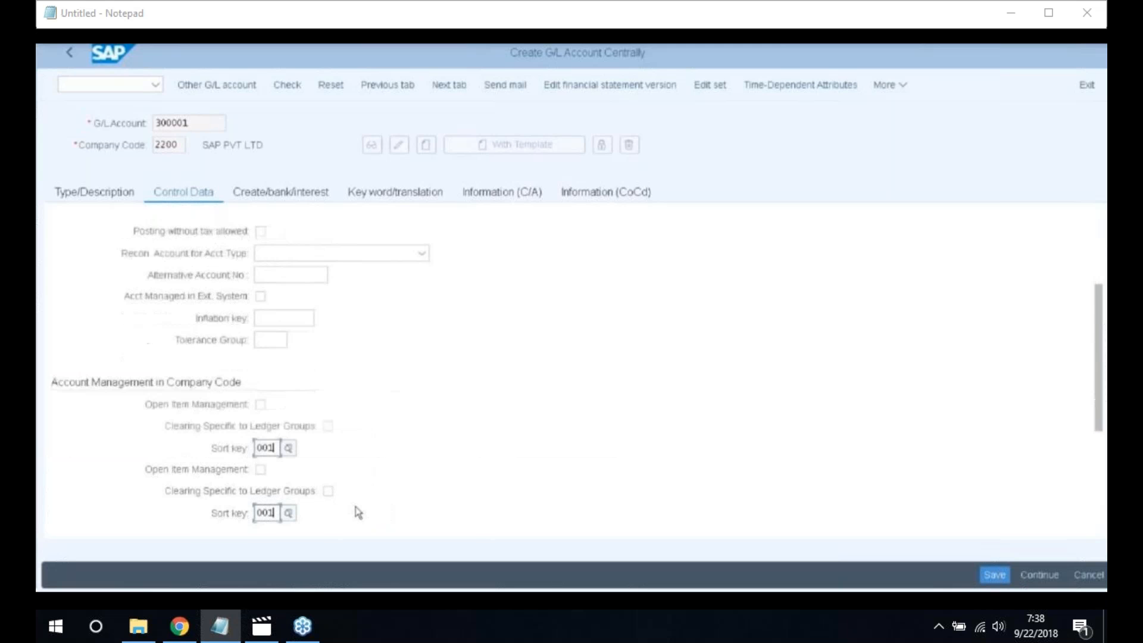
pyautogui.click(260, 362)
pyautogui.write('11')
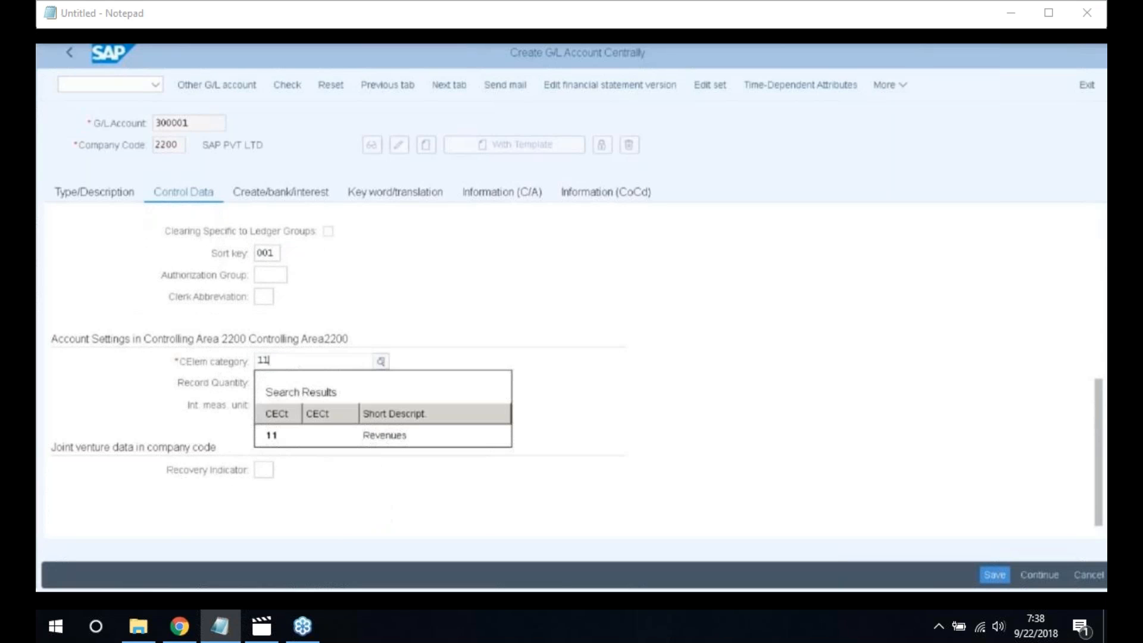
pyautogui.click(293, 445)
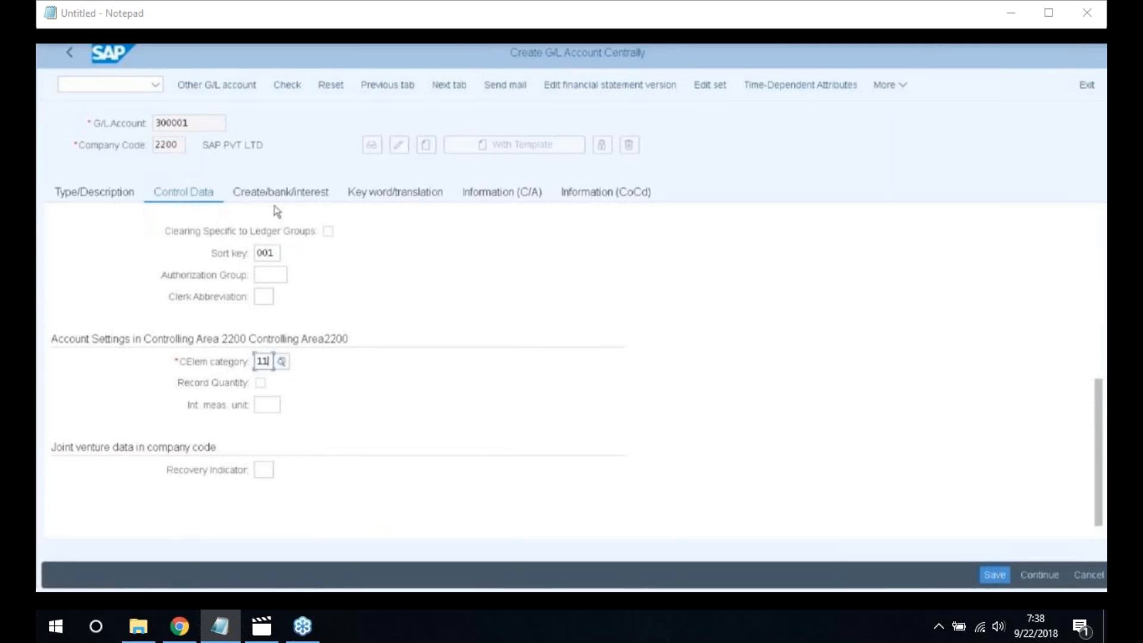
# Set field status group G052 for account 300001
pyautogui.click(291, 198)
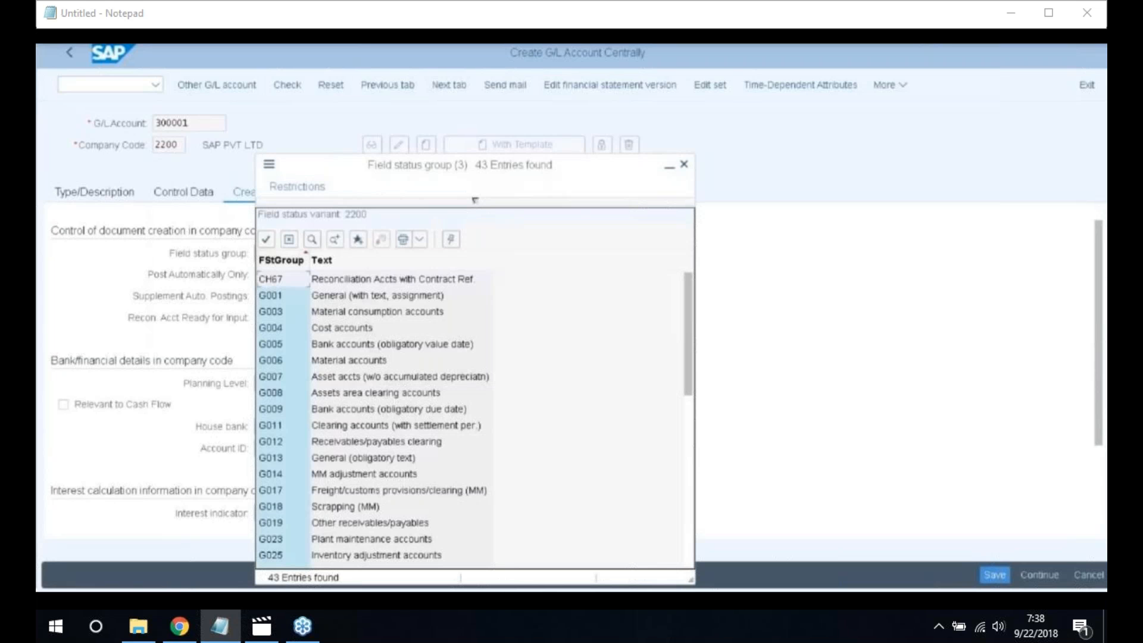
pyautogui.scroll(-3, 393, 359)
pyautogui.scroll(-1, 393, 359)
pyautogui.scroll(-5, 393, 360)
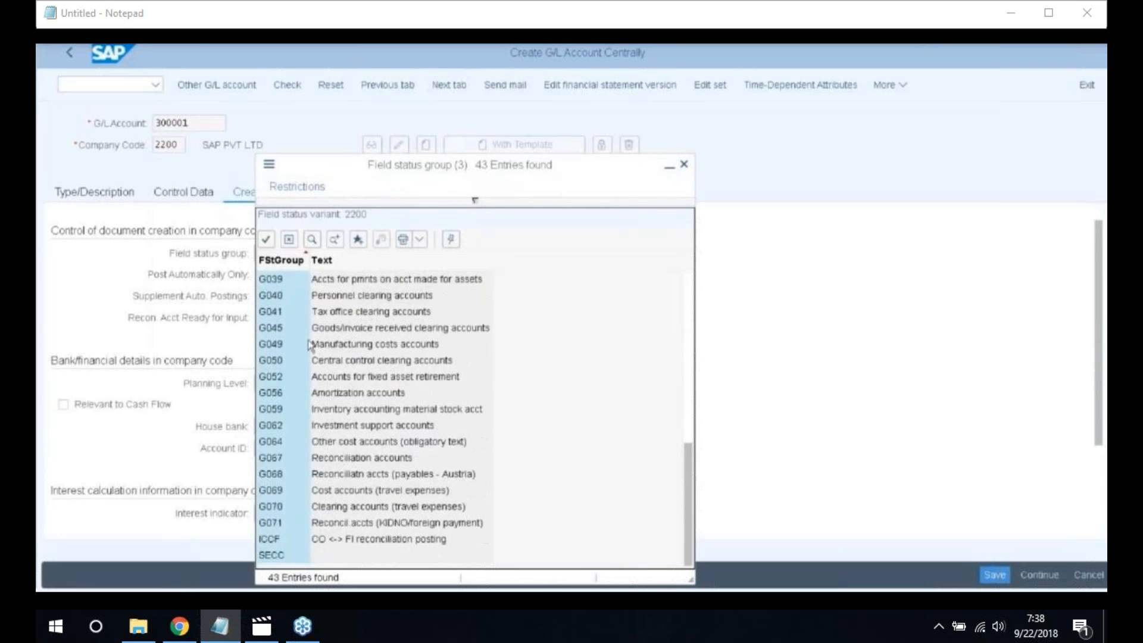
pyautogui.doubleClick(291, 378)
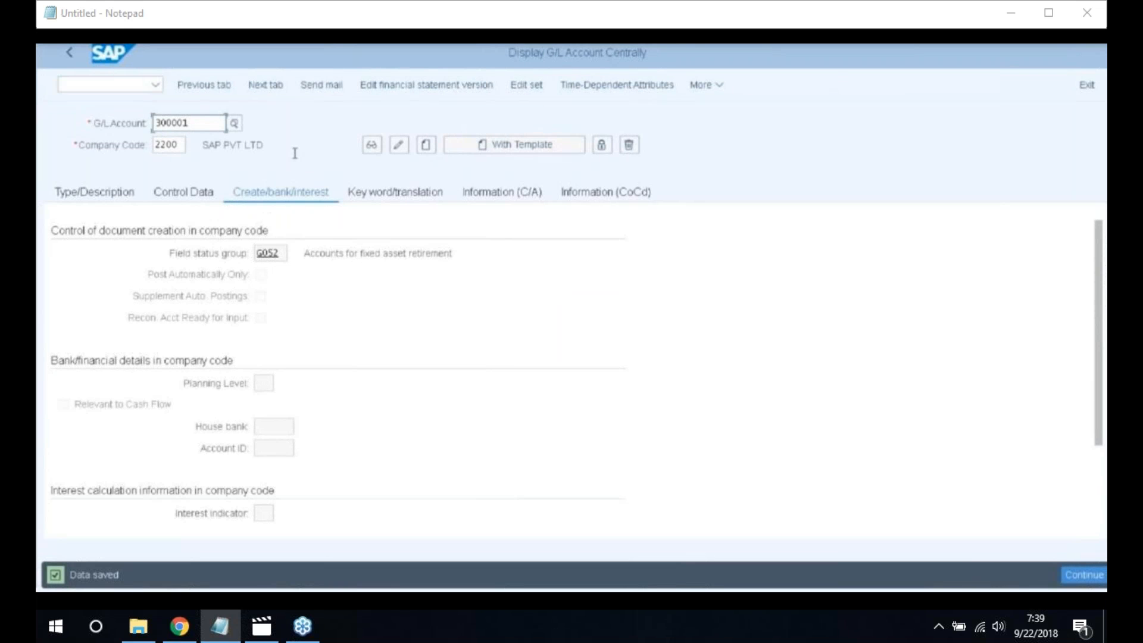
# Create account 300100 as Primary Costs or Revenue in the Other Income group
pyautogui.click(203, 128)
pyautogui.press('BackSpace')
pyautogui.press('BackSpace')
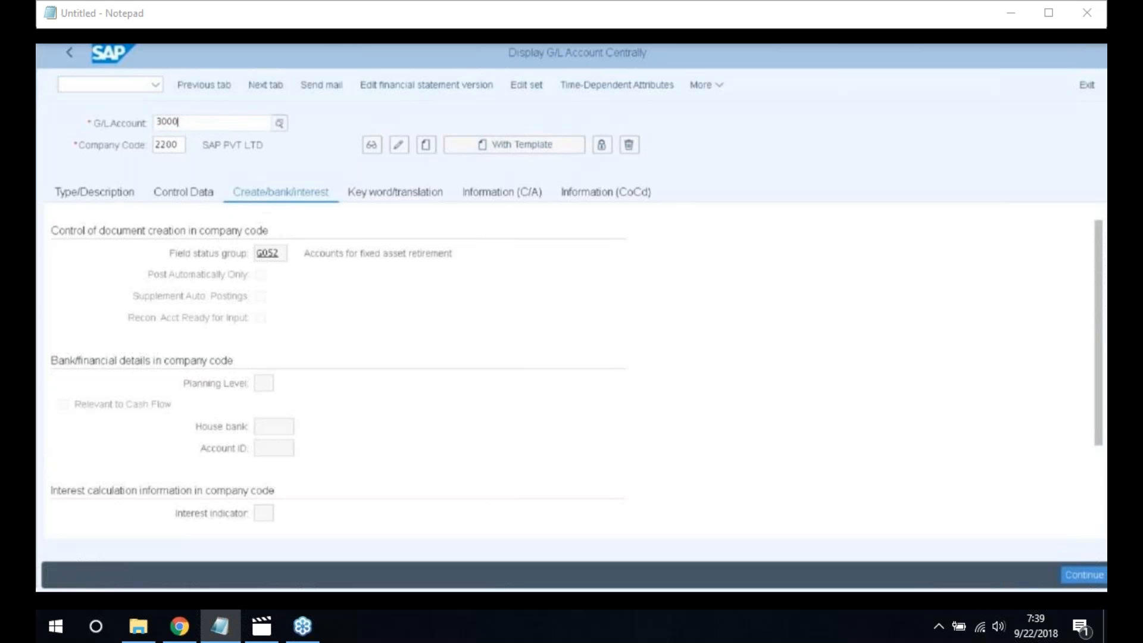
pyautogui.write('100')
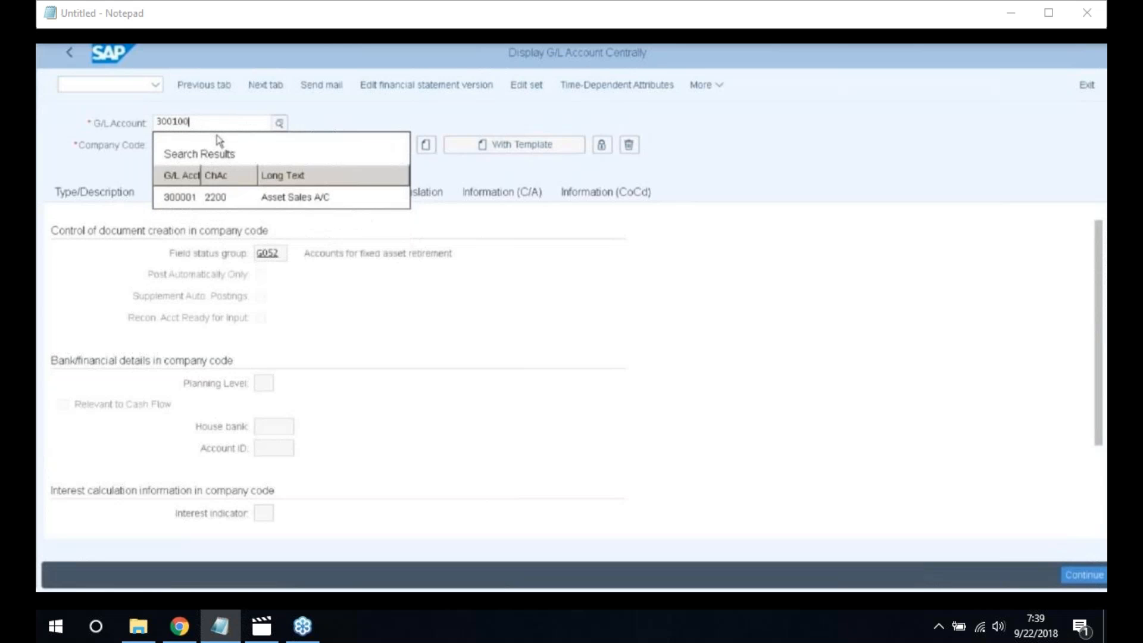
pyautogui.click(193, 118)
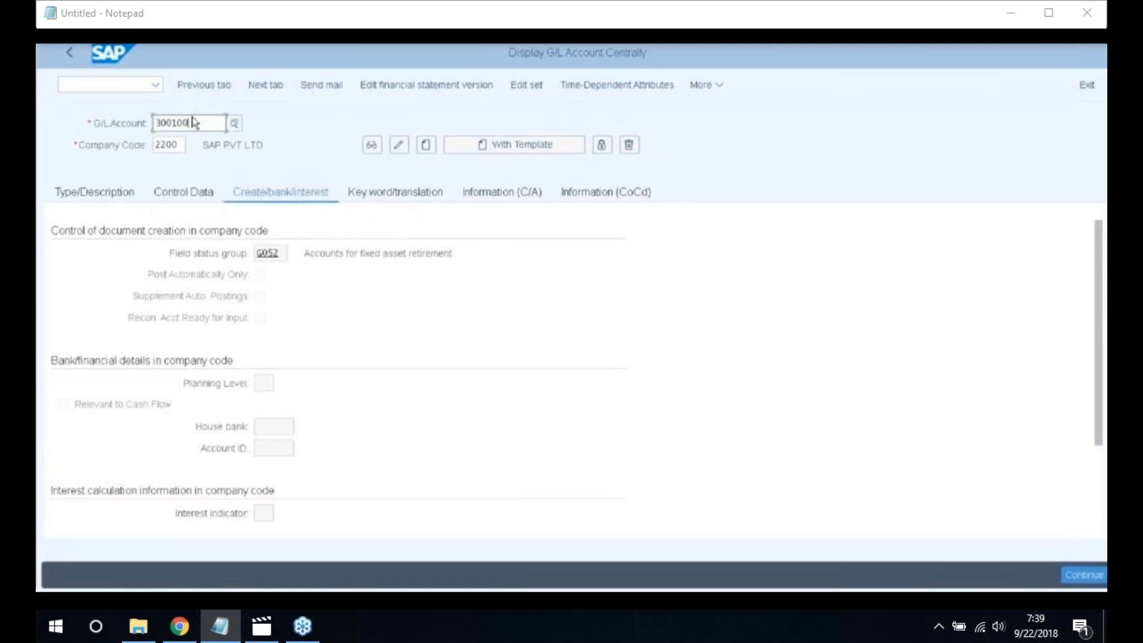
pyautogui.press('Return')
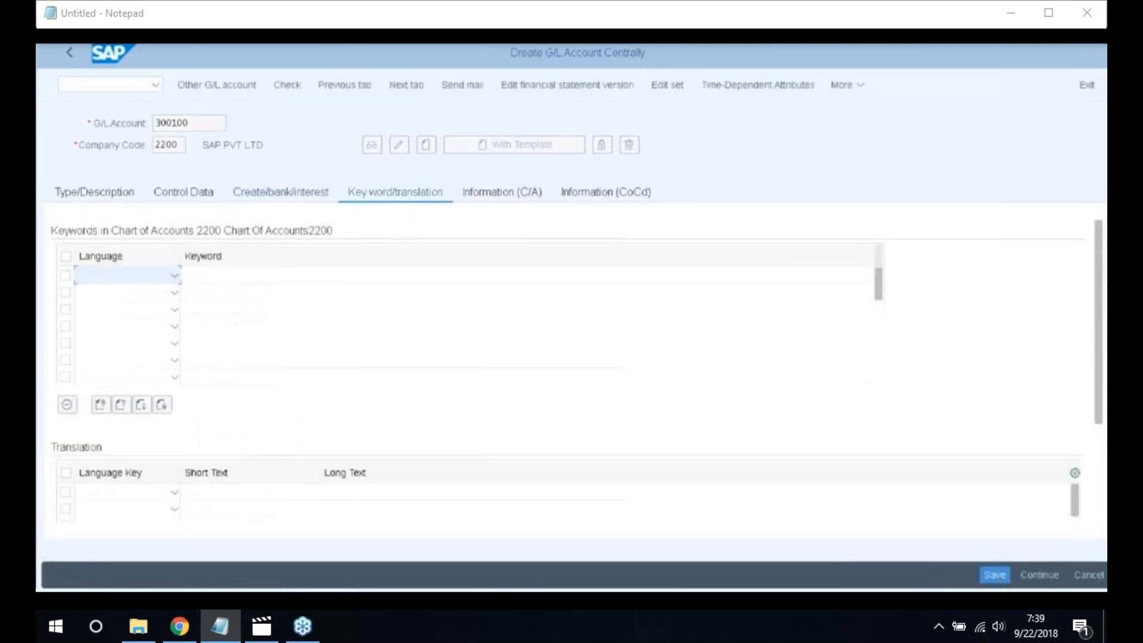
pyautogui.click(427, 148)
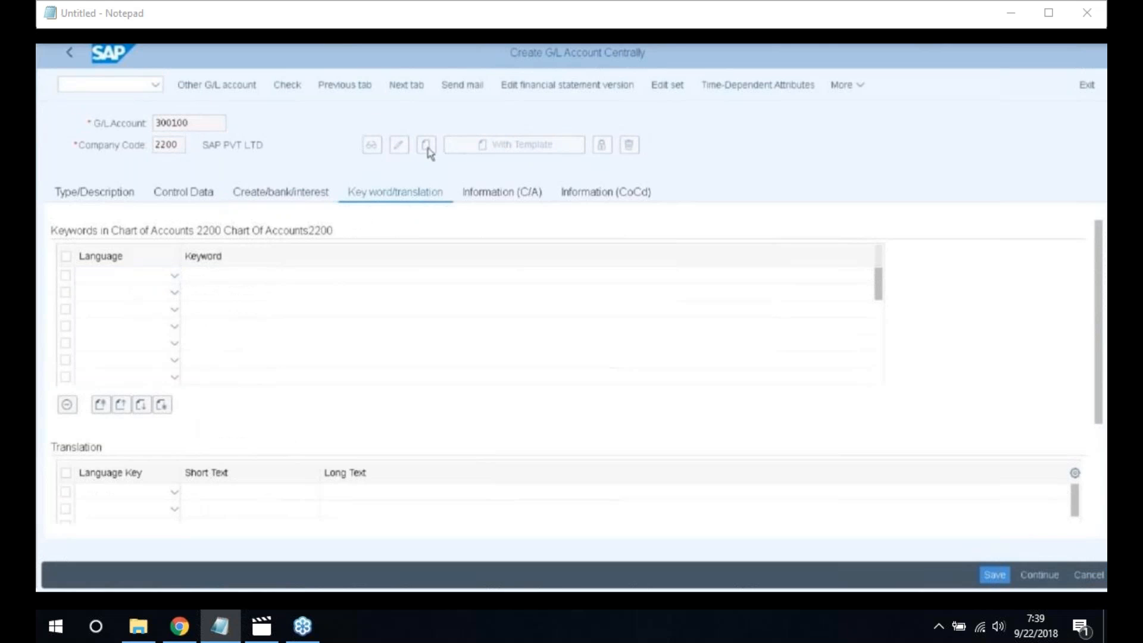
pyautogui.click(92, 195)
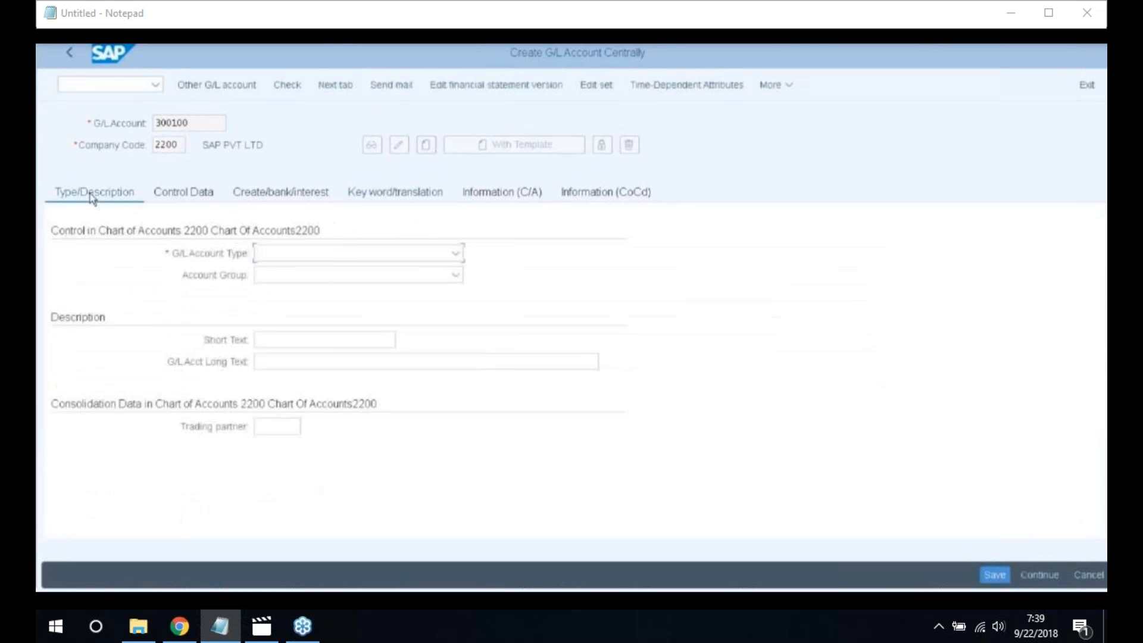
pyautogui.click(456, 254)
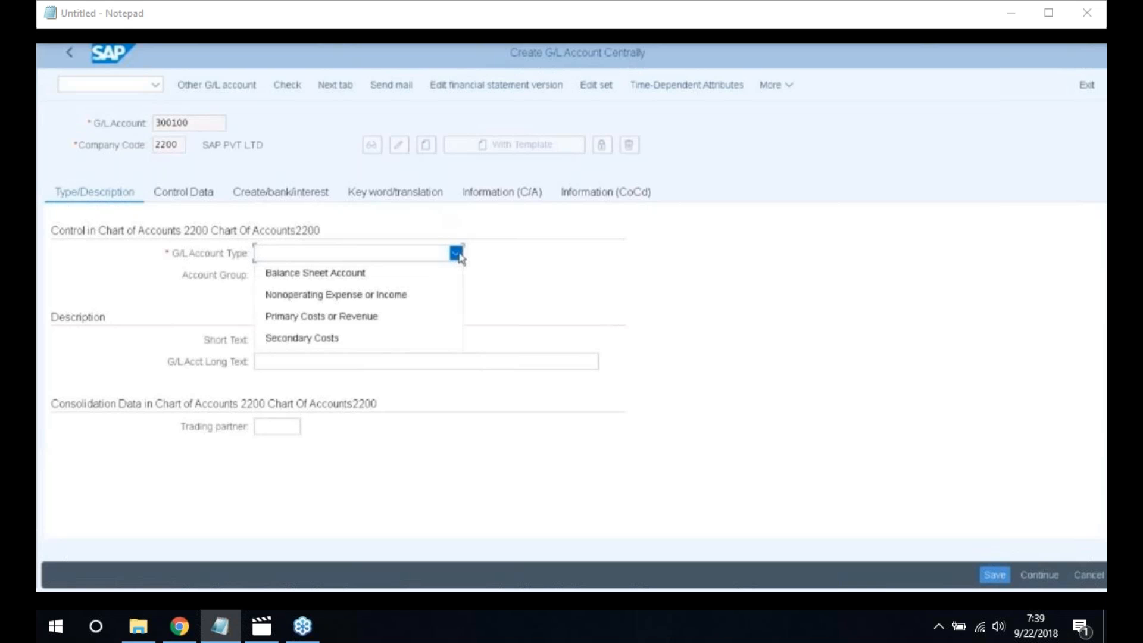
pyautogui.click(395, 320)
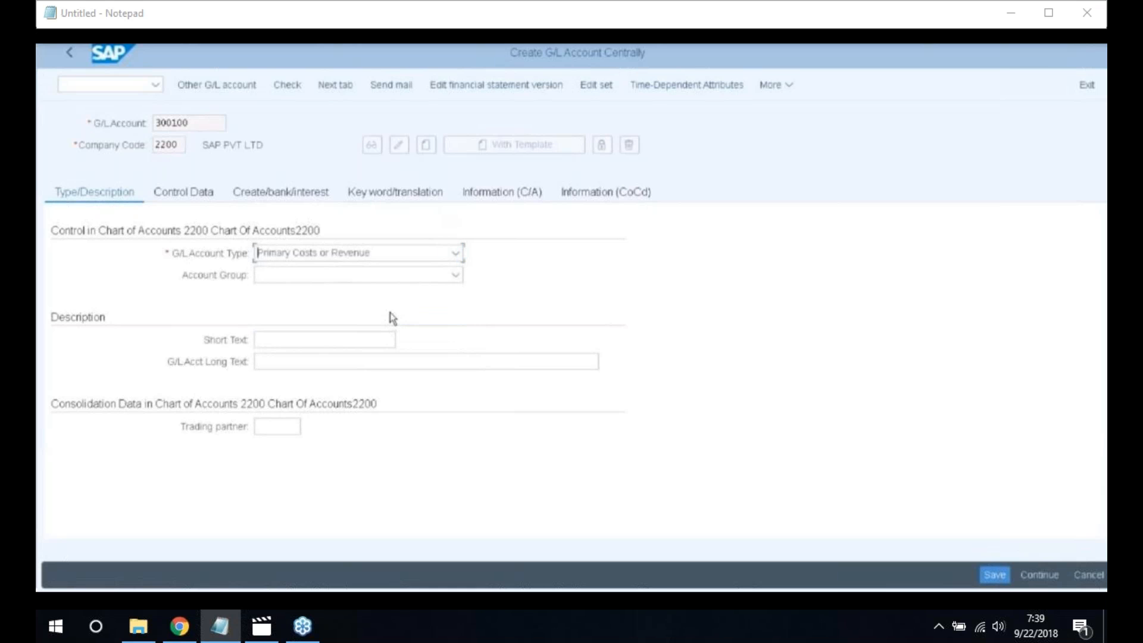
pyautogui.click(456, 275)
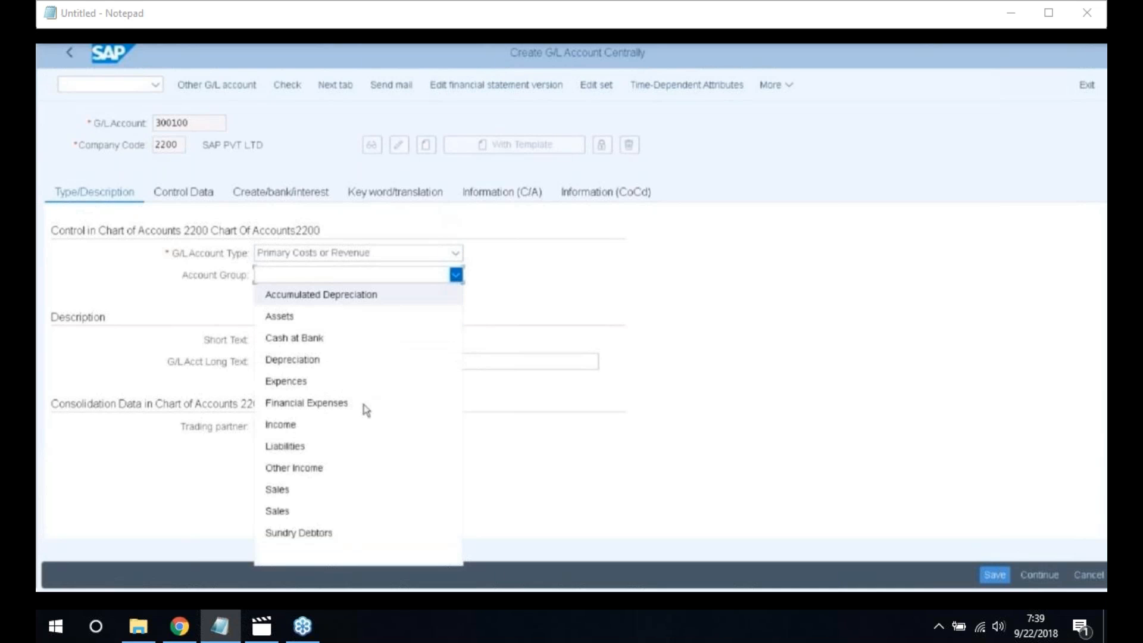
pyautogui.click(320, 463)
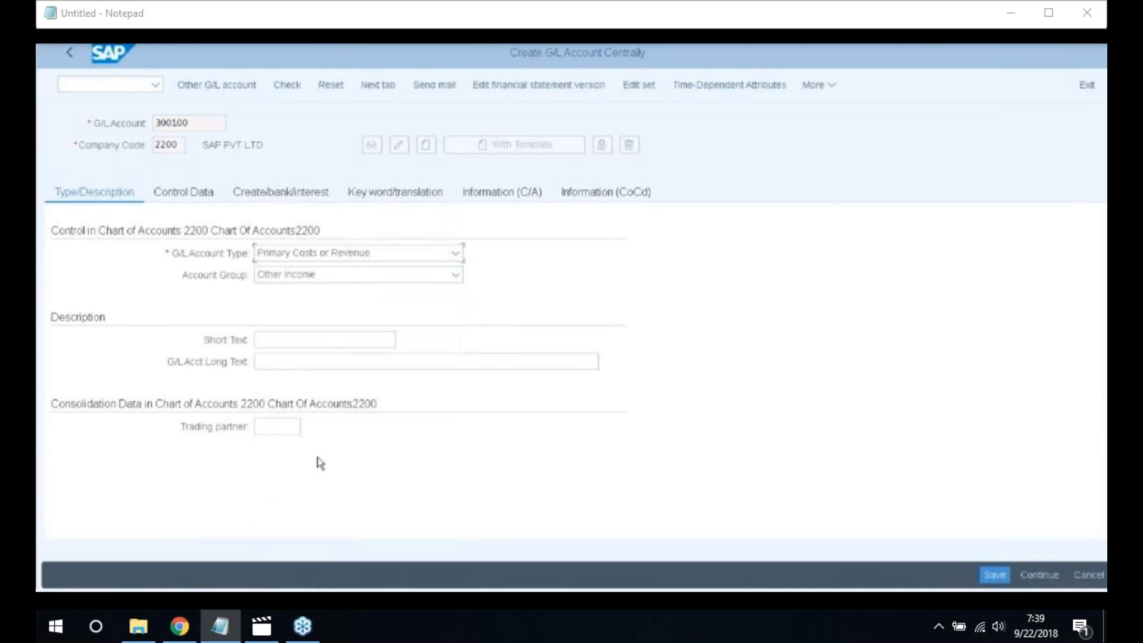
# Enter short text 'Gain Asset Sales' and long text 'Gain On Asset Sales A/c'
pyautogui.click(300, 339)
pyautogui.write('Gain As')
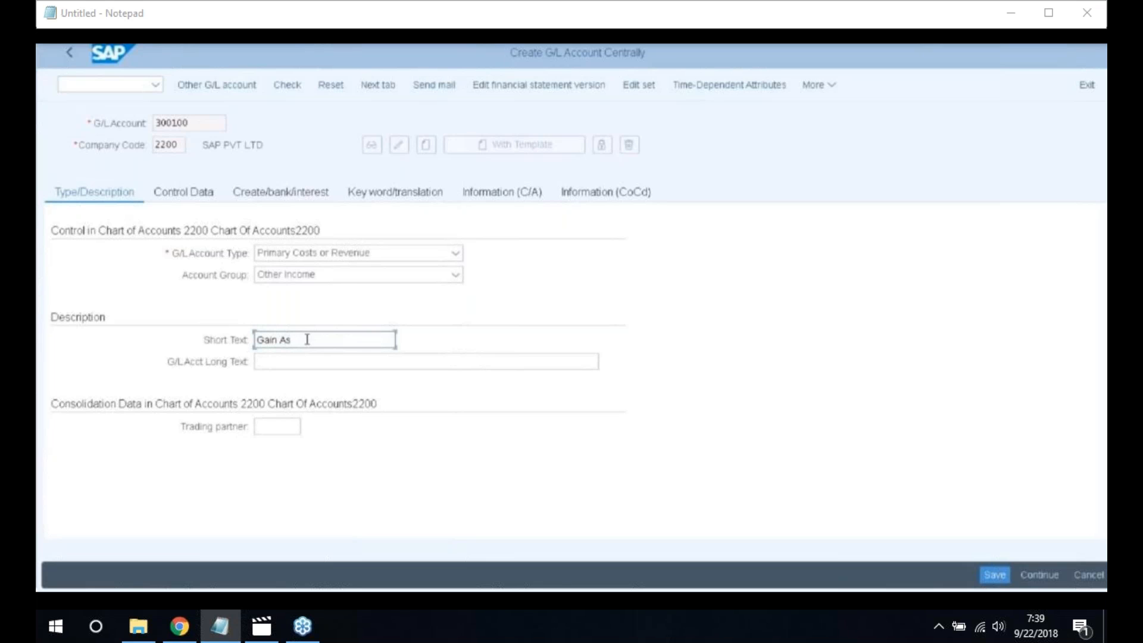
pyautogui.write('set Sales')
pyautogui.press('Tab')
pyautogui.write('Gain On Asse')
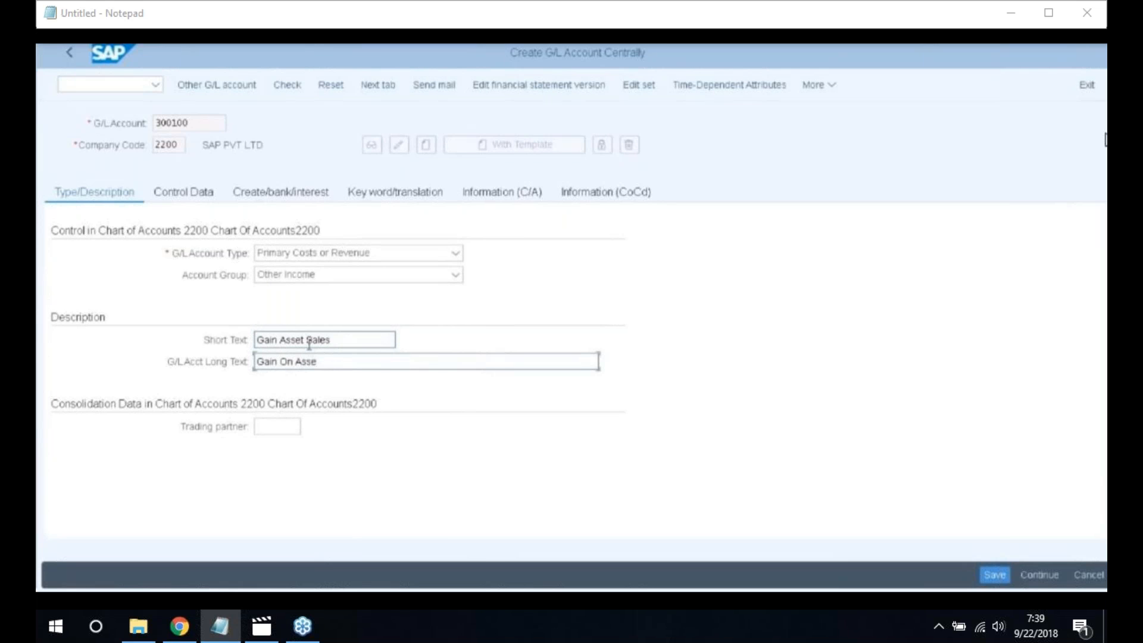
pyautogui.write('t Sales A/c')
# Give account 300100 sort key 001 and cost element category 11 Revenues
pyautogui.click(192, 195)
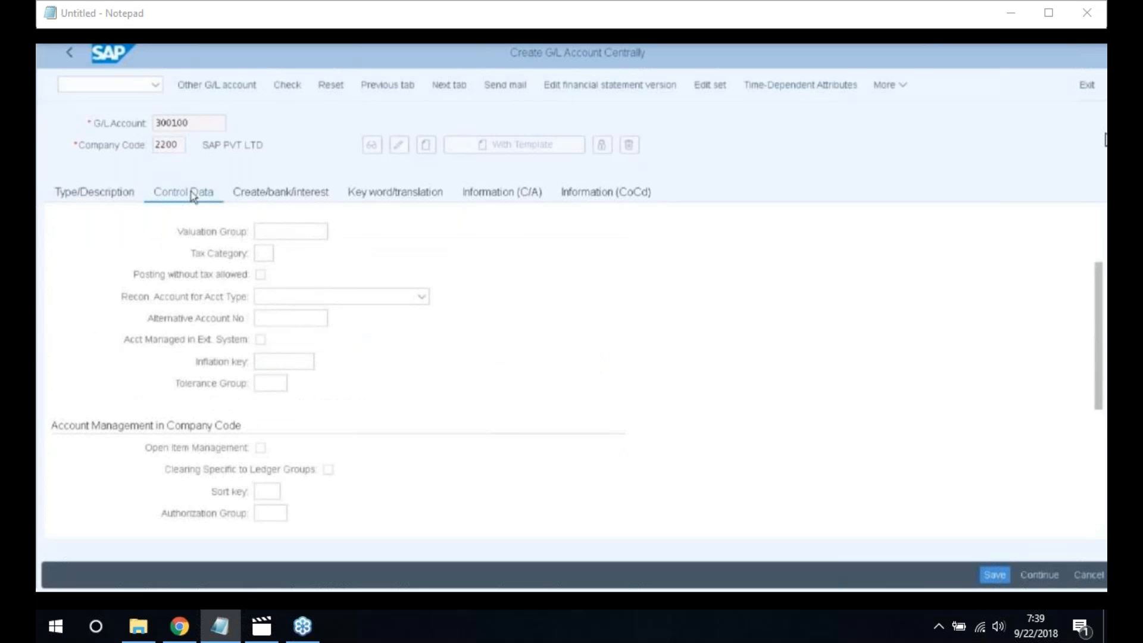
pyautogui.click(259, 491)
pyautogui.write('001')
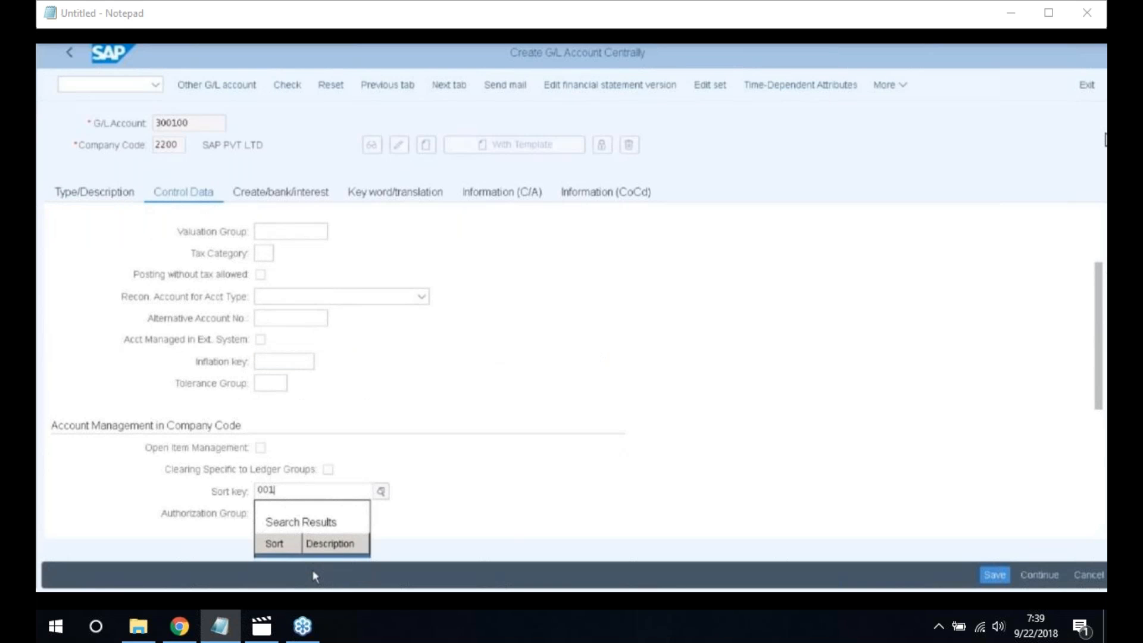
pyautogui.scroll(-4, 488, 509)
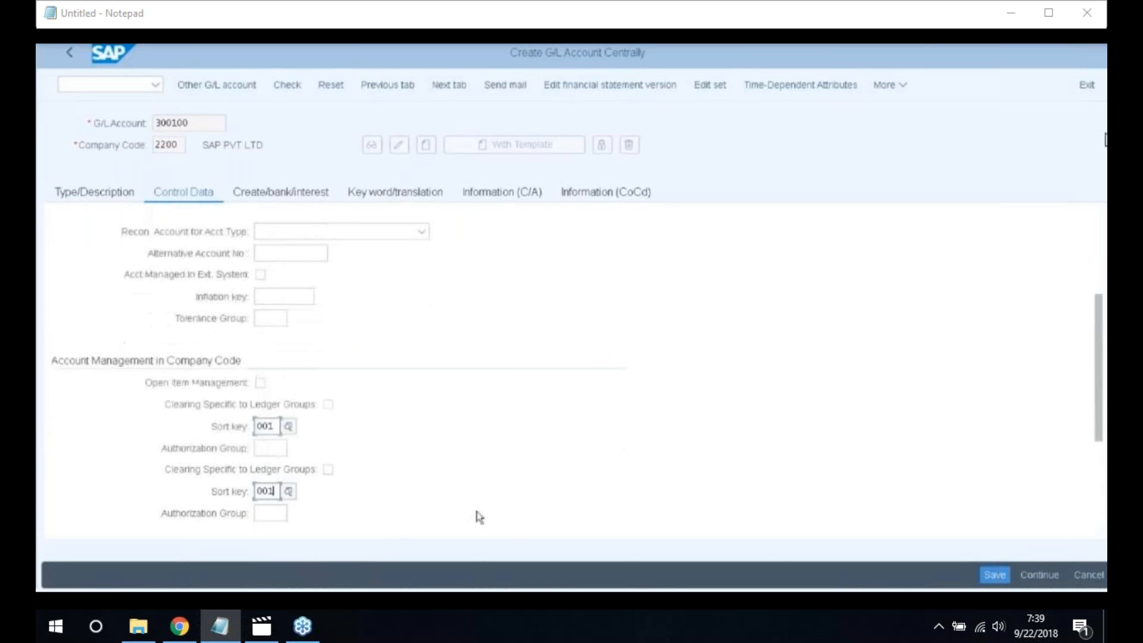
pyautogui.click(261, 367)
pyautogui.write('11')
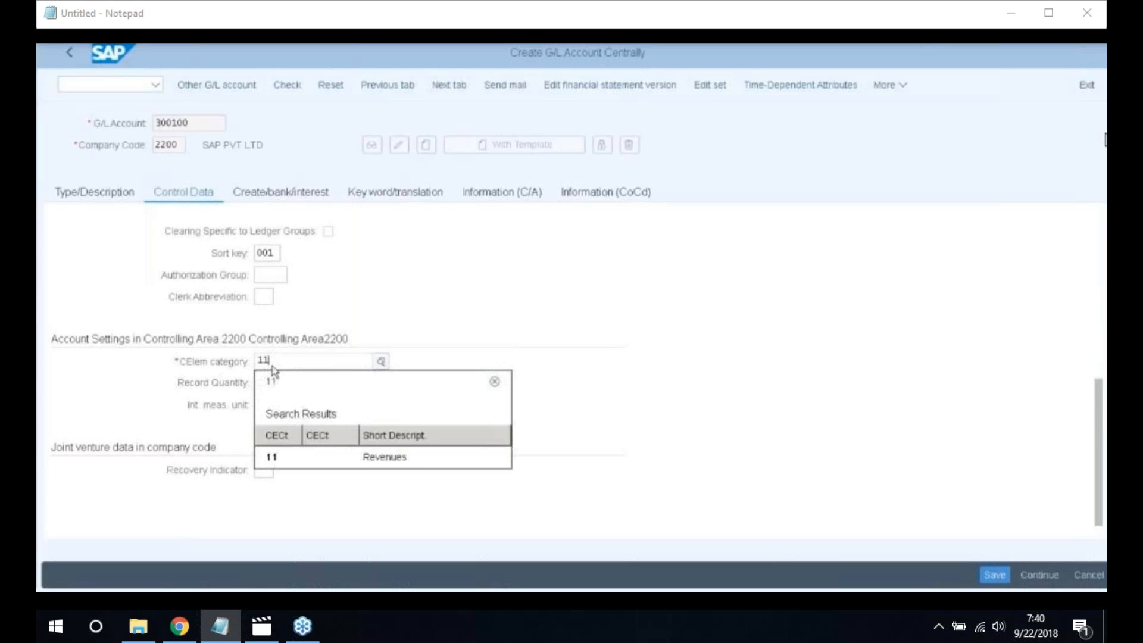
pyautogui.click(407, 456)
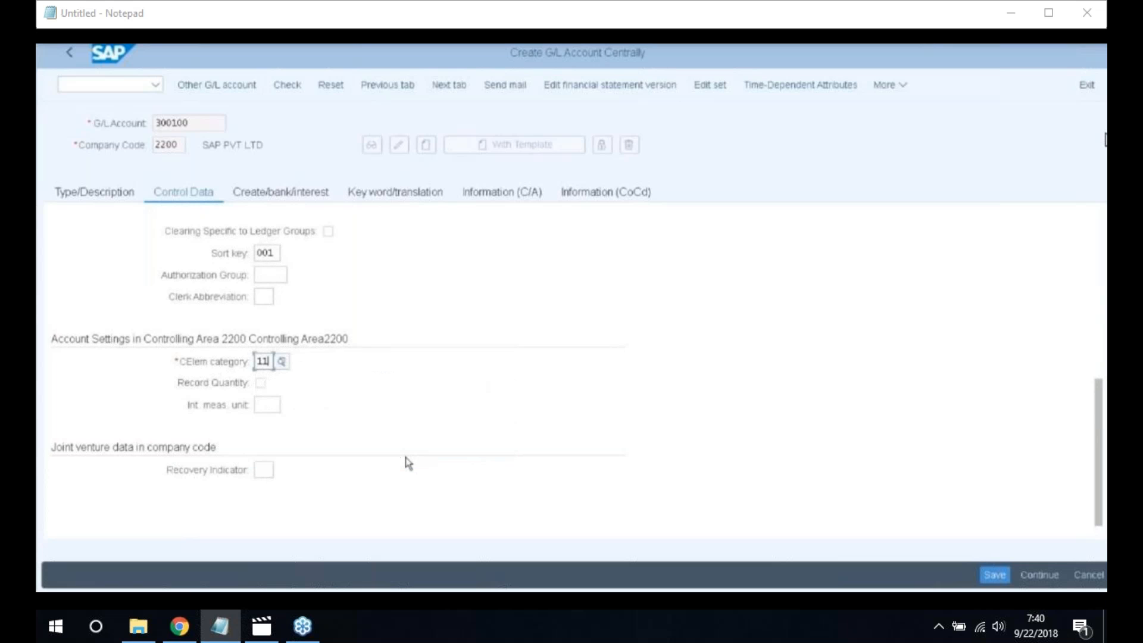
# Choose field status group G001 and save account 300100
pyautogui.click(281, 196)
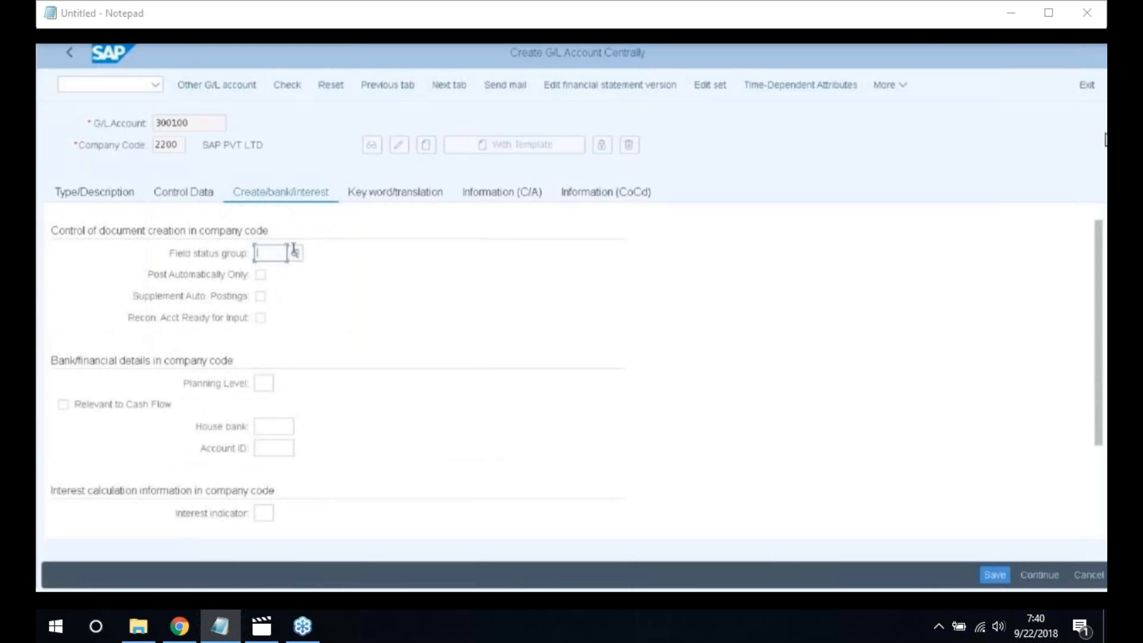
pyautogui.click(294, 252)
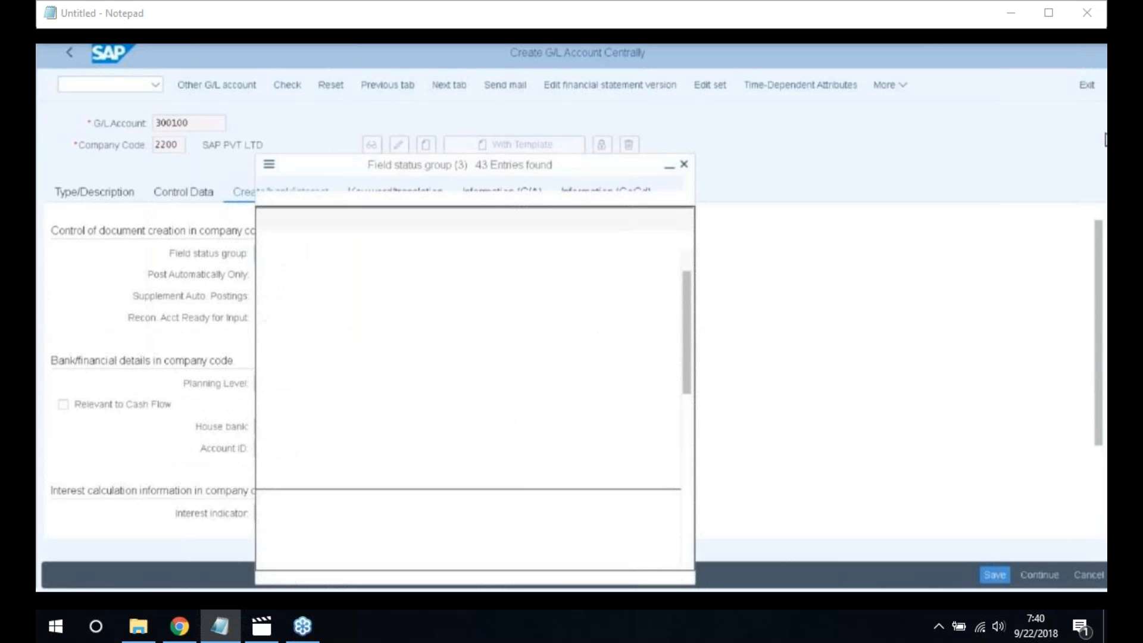
pyautogui.doubleClick(284, 292)
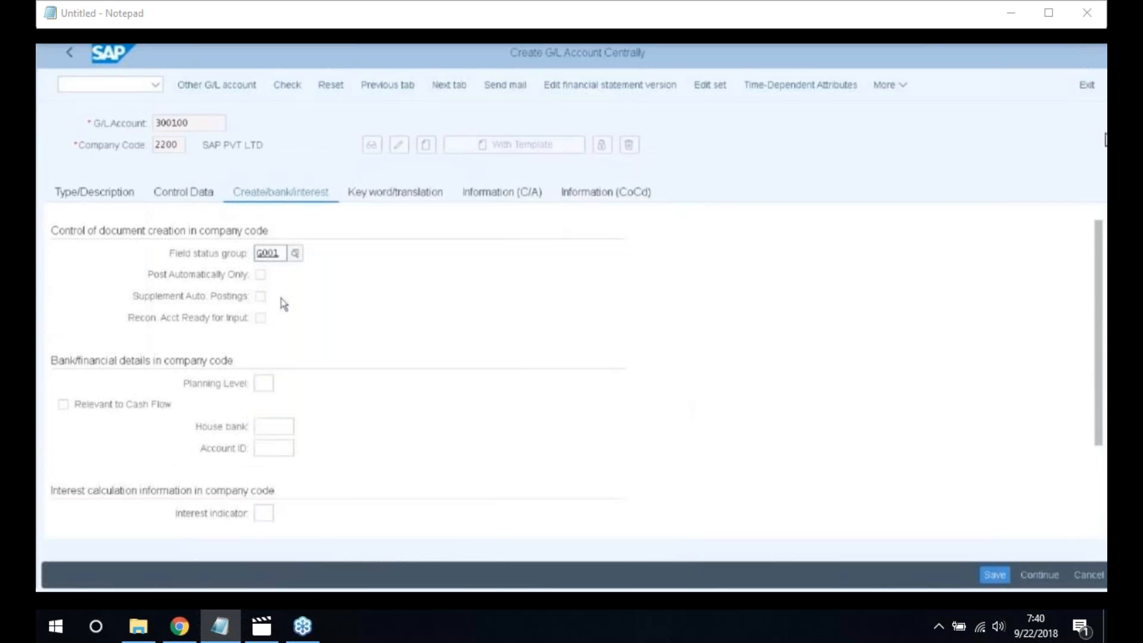
pyautogui.click(994, 575)
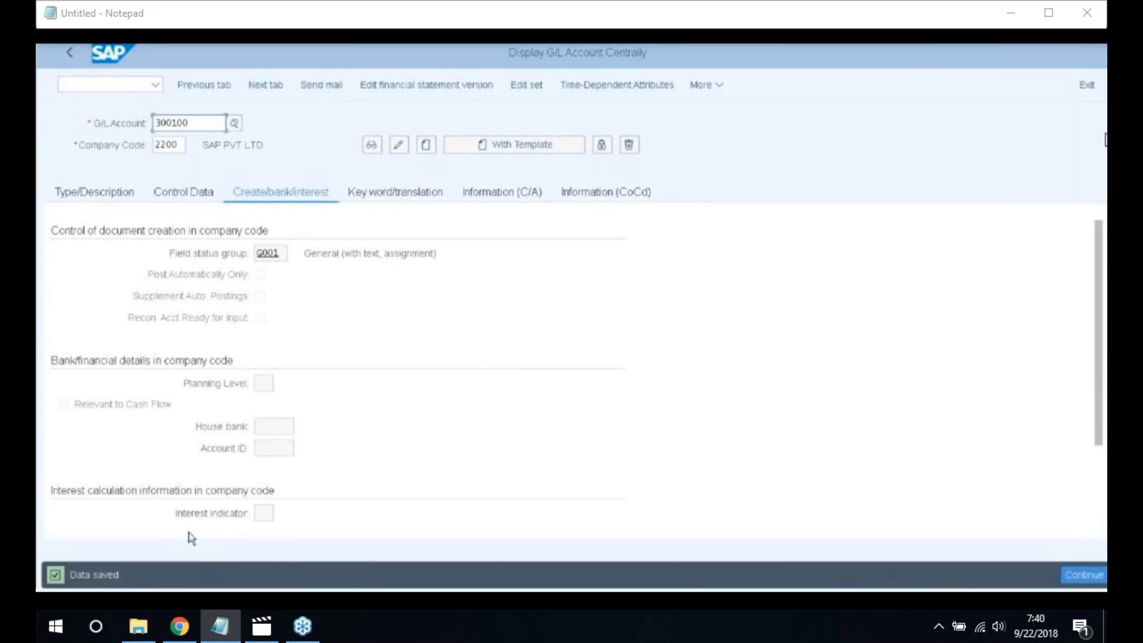
# Start account 400500 as a Secondary Costs account in the Financial Expenses group
pyautogui.doubleClick(220, 126)
pyautogui.write('3')
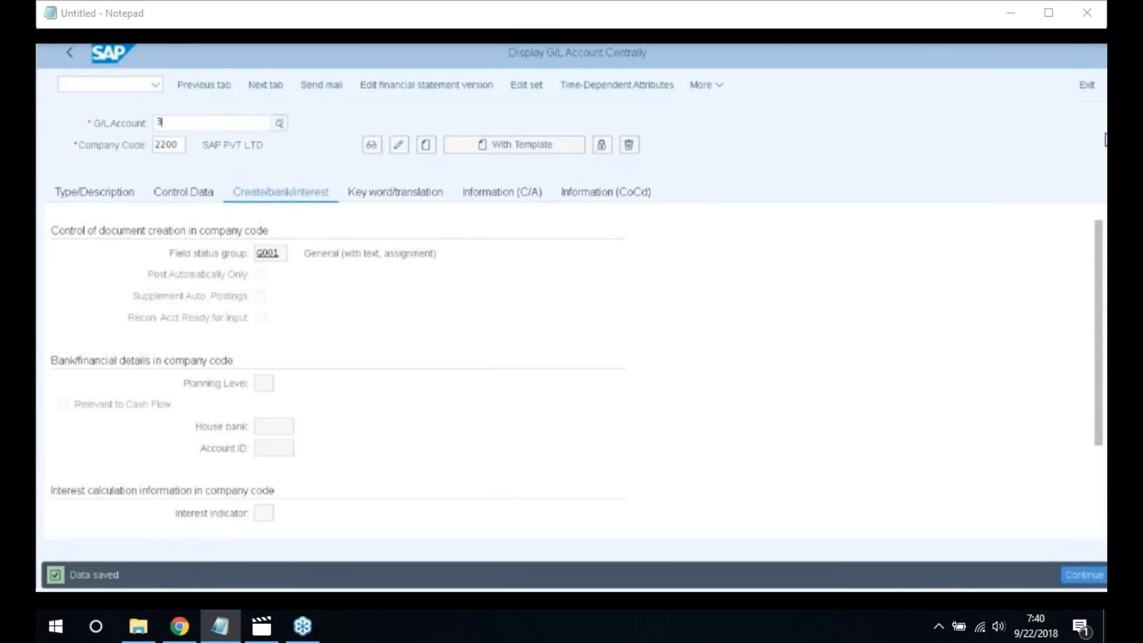
pyautogui.press('BackSpace')
pyautogui.write('400500')
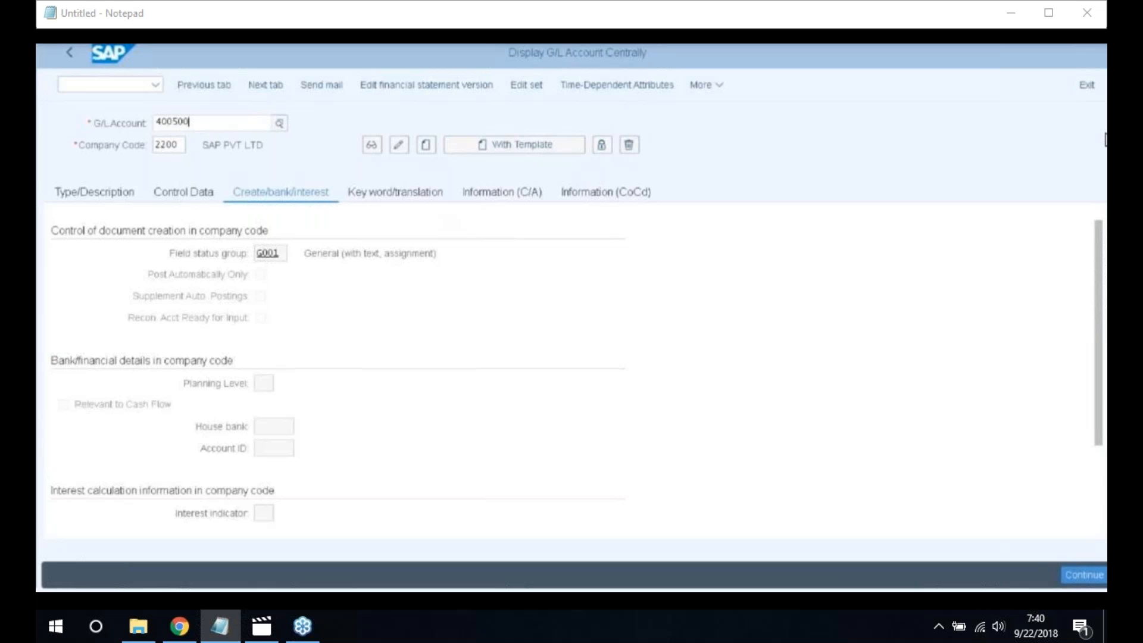
pyautogui.click(425, 147)
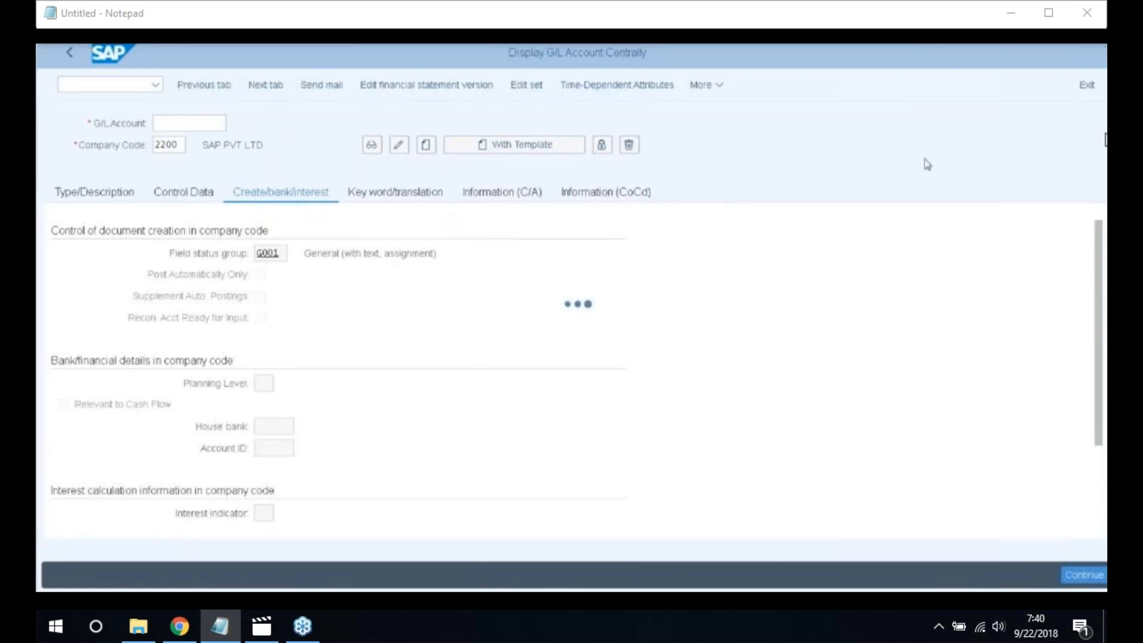
pyautogui.write('400500')
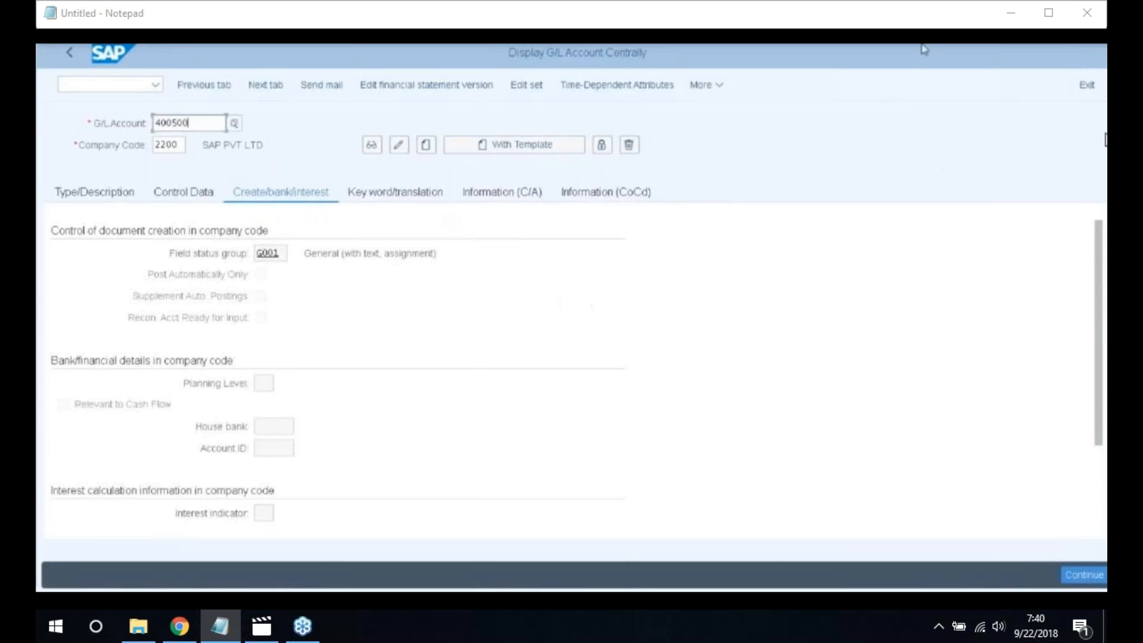
pyautogui.click(89, 192)
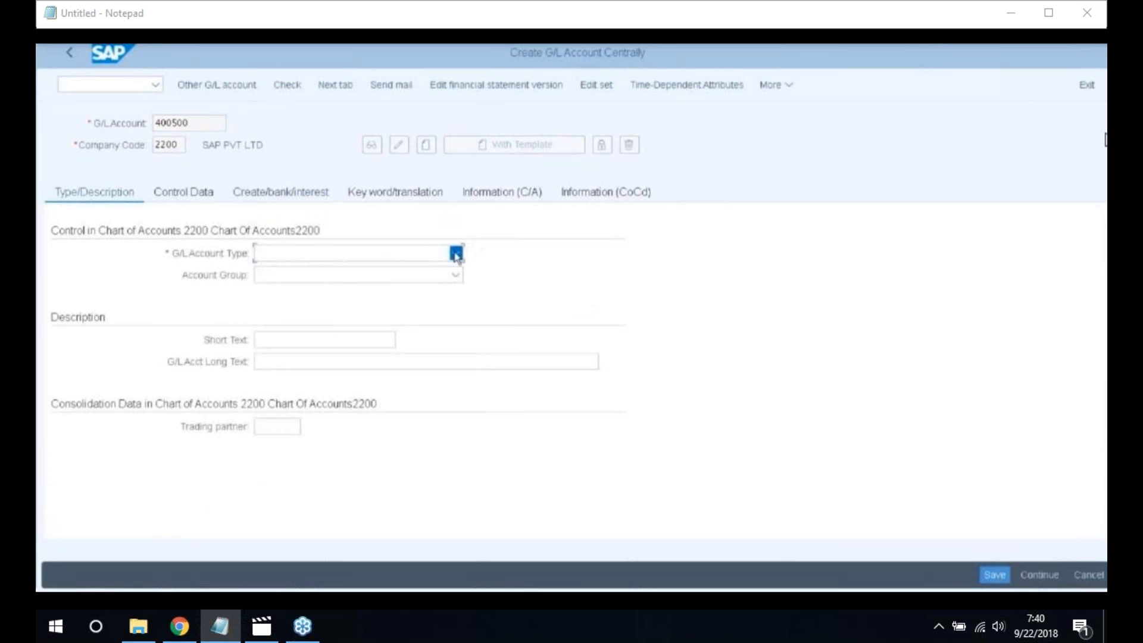
pyautogui.click(455, 253)
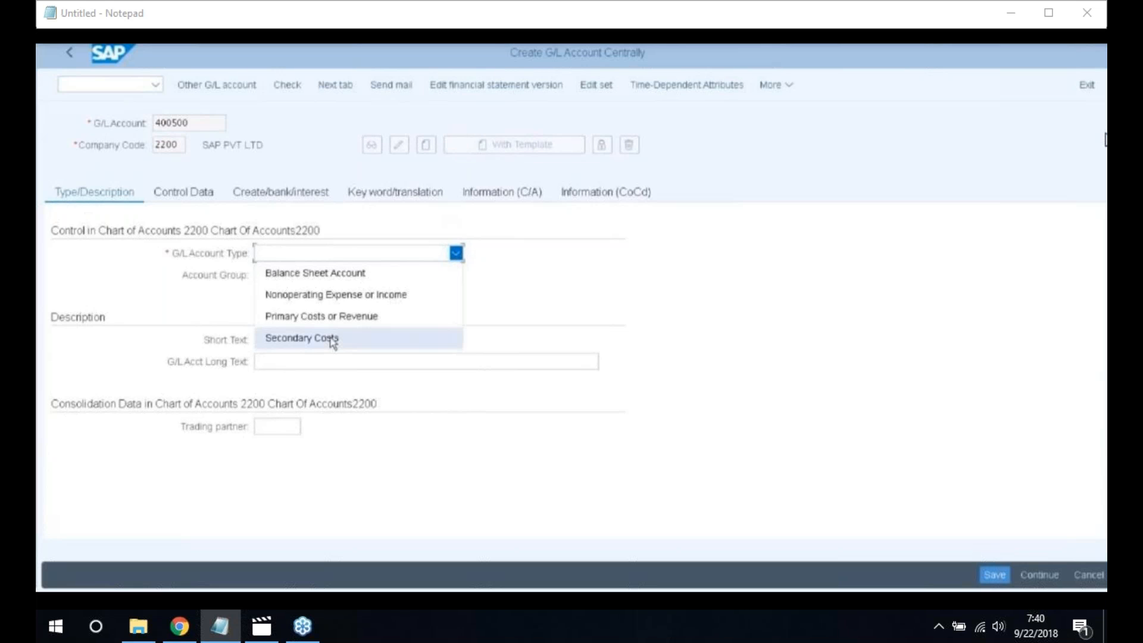
pyautogui.click(302, 337)
pyautogui.click(455, 275)
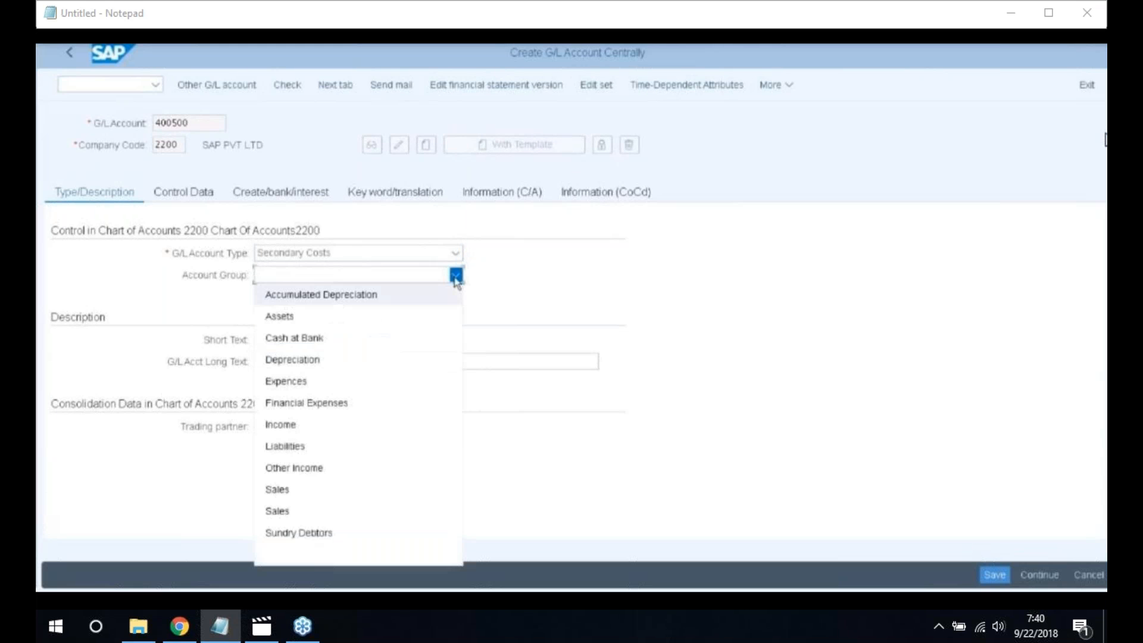
pyautogui.click(350, 404)
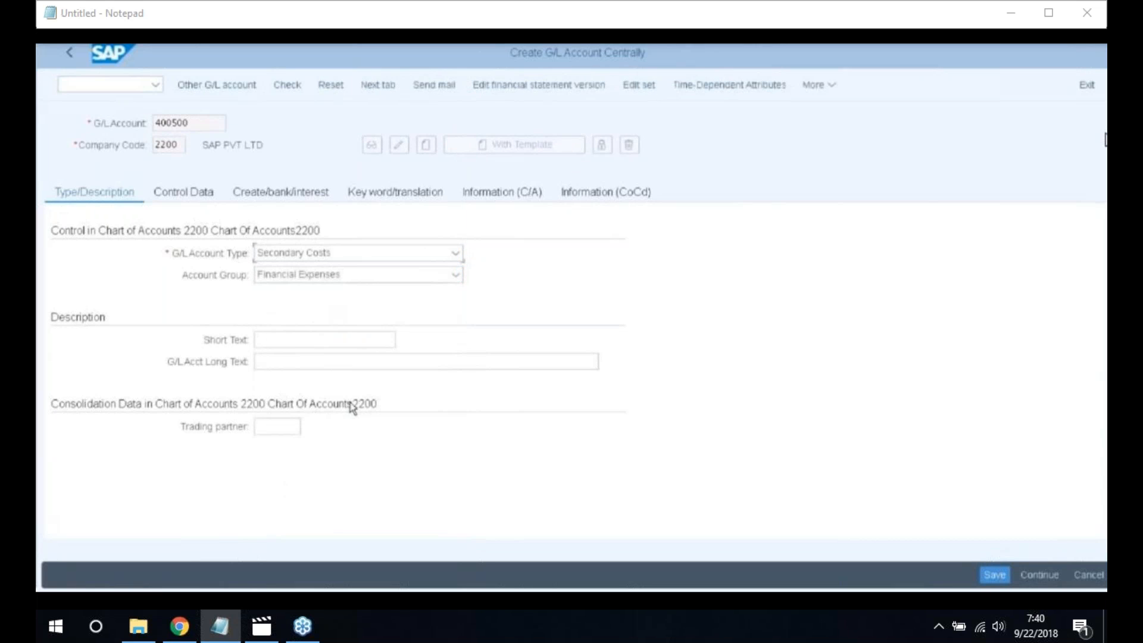
# Enter short text 'Loss on Asset Sales' and long text 'Loss on Asset Sales A/c'
pyautogui.click(301, 340)
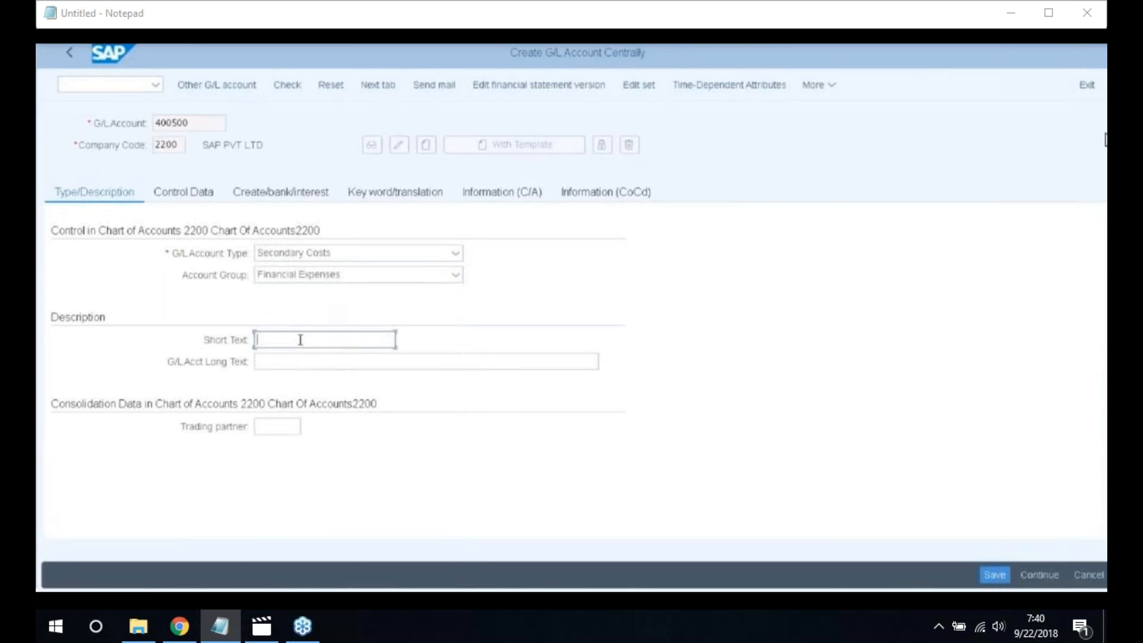
pyautogui.write('loss')
pyautogui.press('BackSpace')
pyautogui.press('BackSpace')
pyautogui.press('BackSpace')
pyautogui.press('BackSpace')
pyautogui.press('BackSpace')
pyautogui.write('Lo')
pyautogui.write('ss d')
pyautogui.write('n Asse')
pyautogui.write('t Sa')
pyautogui.write('les')
pyautogui.hotkey('ctrl', 'a')
pyautogui.hotkey('ctrl', 'c')
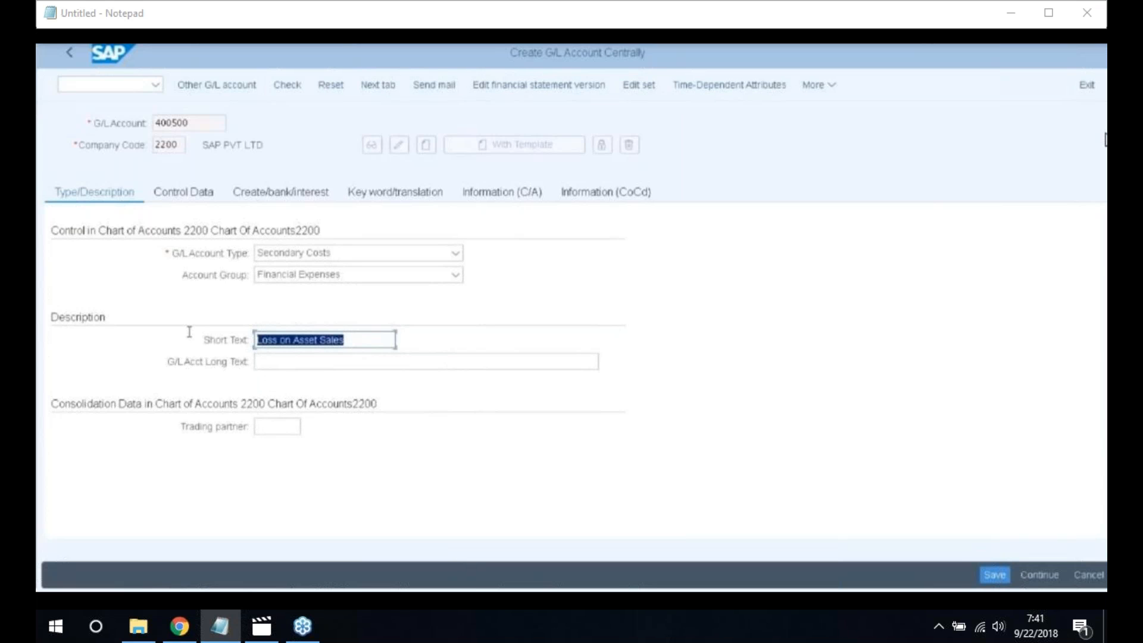
pyautogui.click(274, 357)
pyautogui.click(276, 360)
pyautogui.hotkey('ctrl', 'v')
pyautogui.write('A/c')
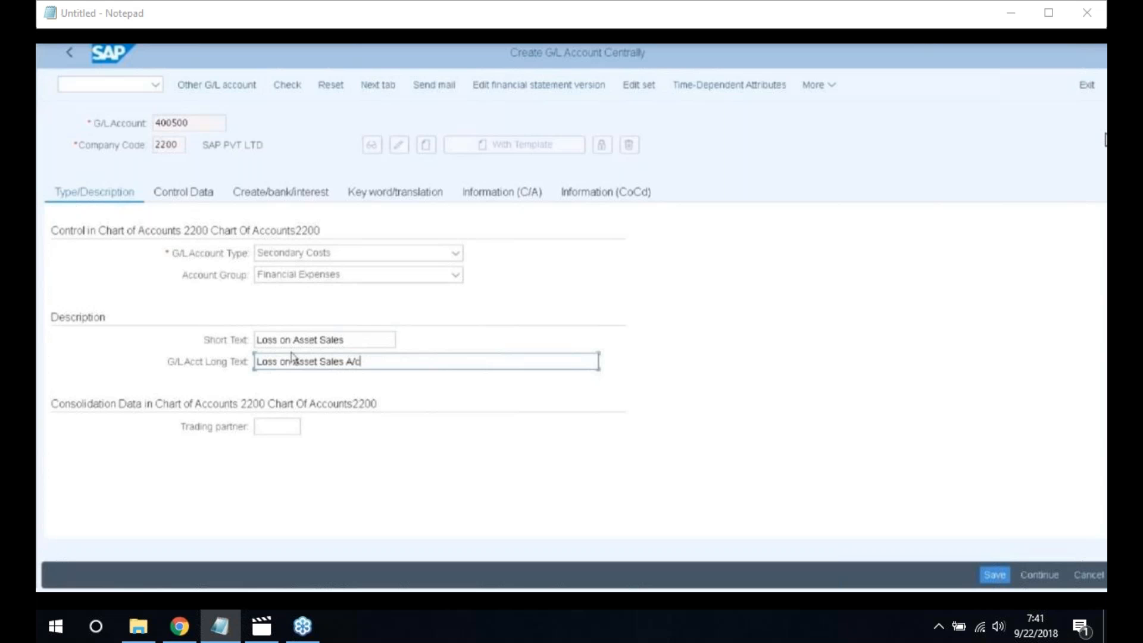
# Enter sort key 001 and cost element category 21 (Internal settlement)
pyautogui.click(198, 200)
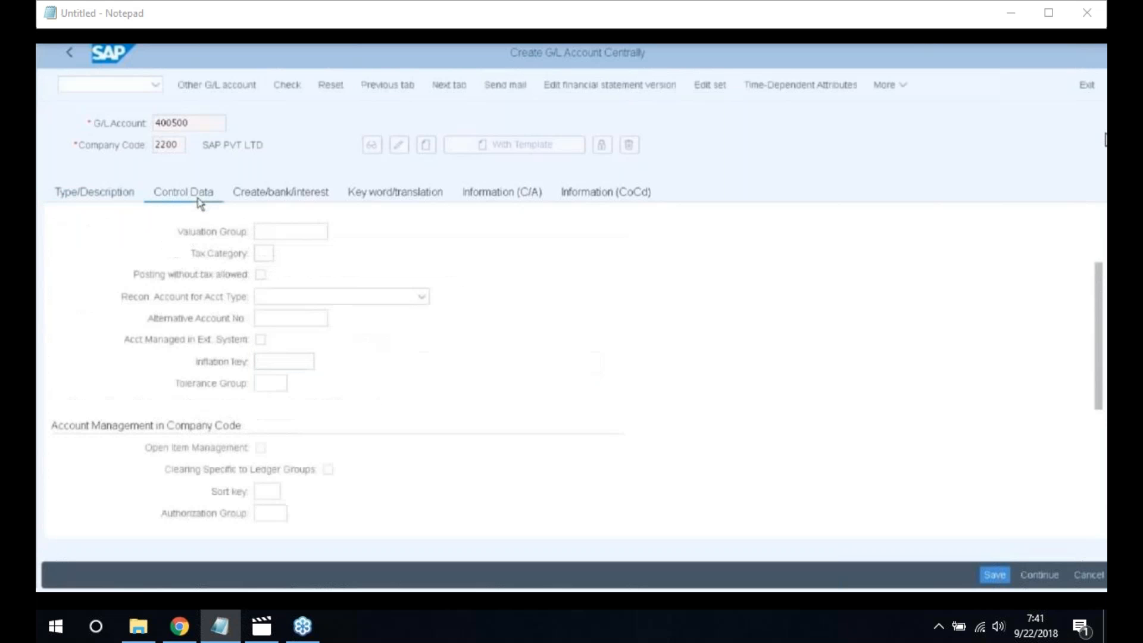
pyautogui.click(260, 492)
pyautogui.write('00')
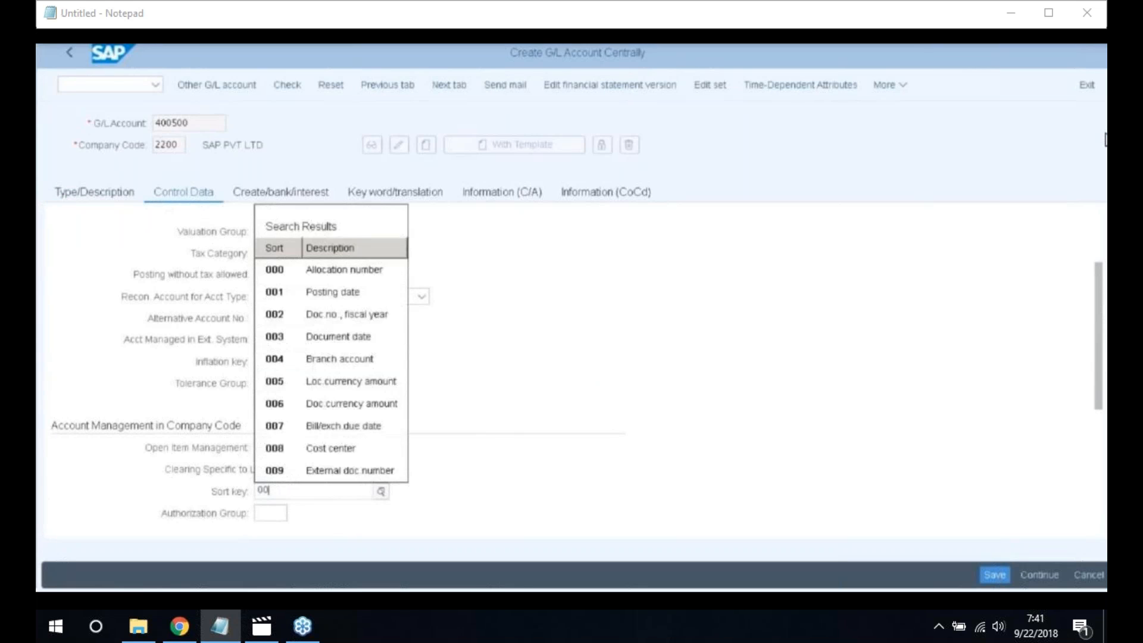
pyautogui.write('1')
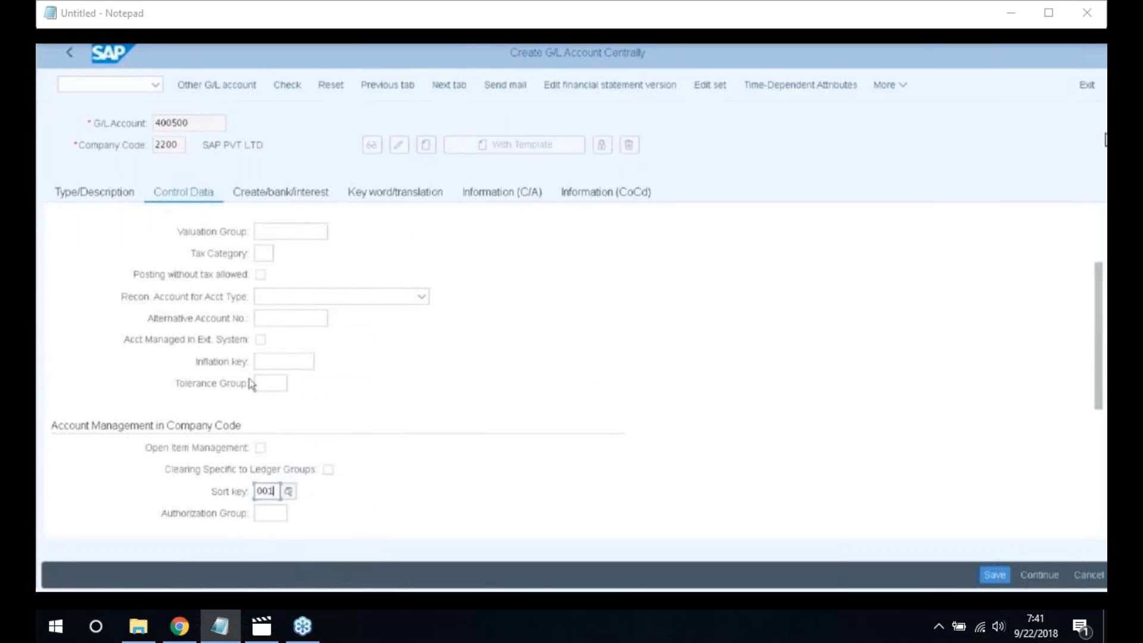
pyautogui.scroll(-5, 344, 454)
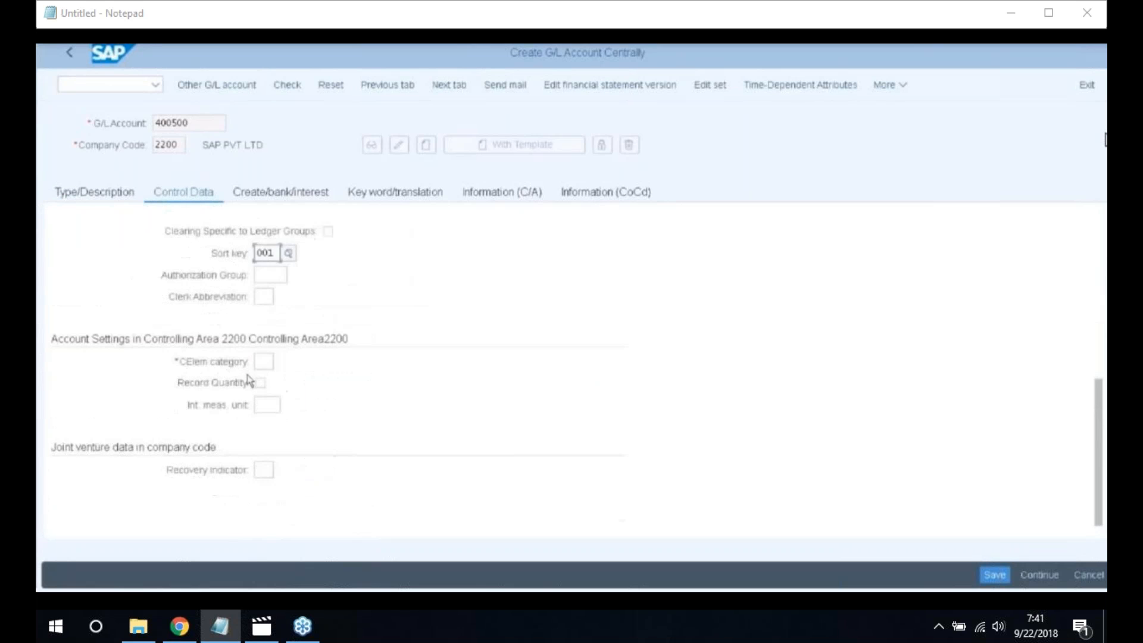
pyautogui.click(262, 362)
pyautogui.write('21')
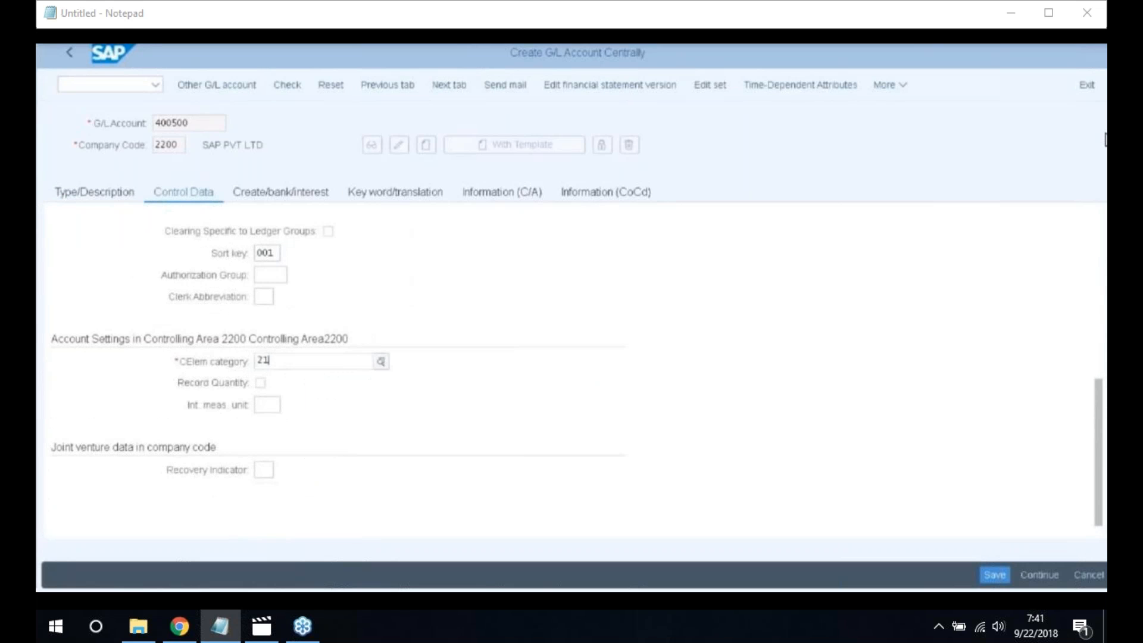
pyautogui.click(302, 462)
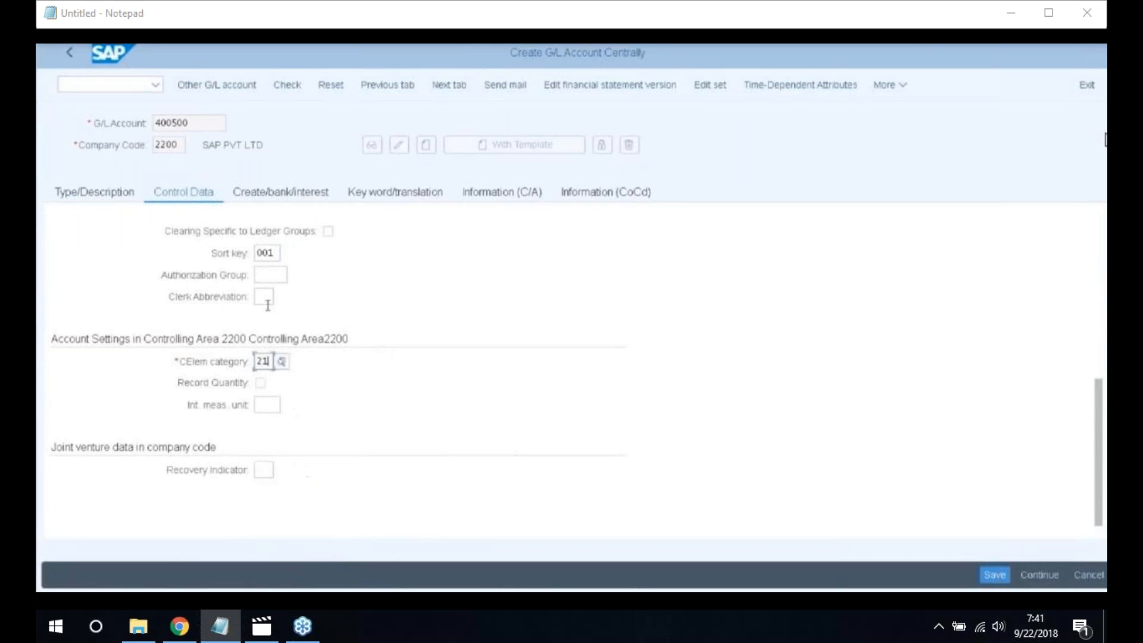
# Choose field status group G001 and save account 400500
pyautogui.click(296, 195)
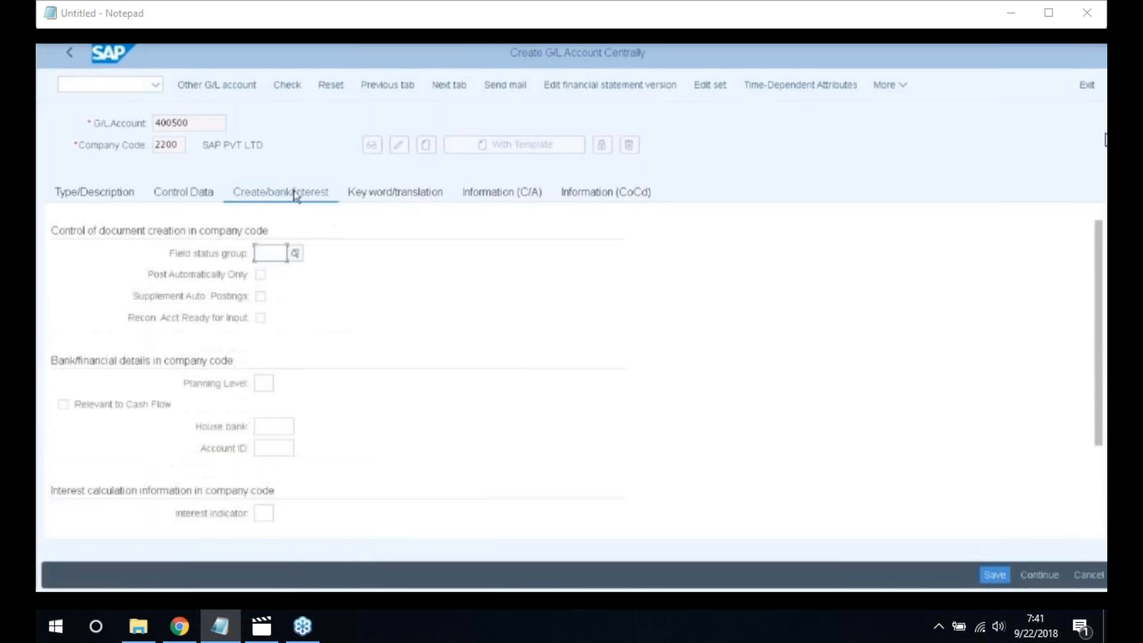
pyautogui.click(294, 253)
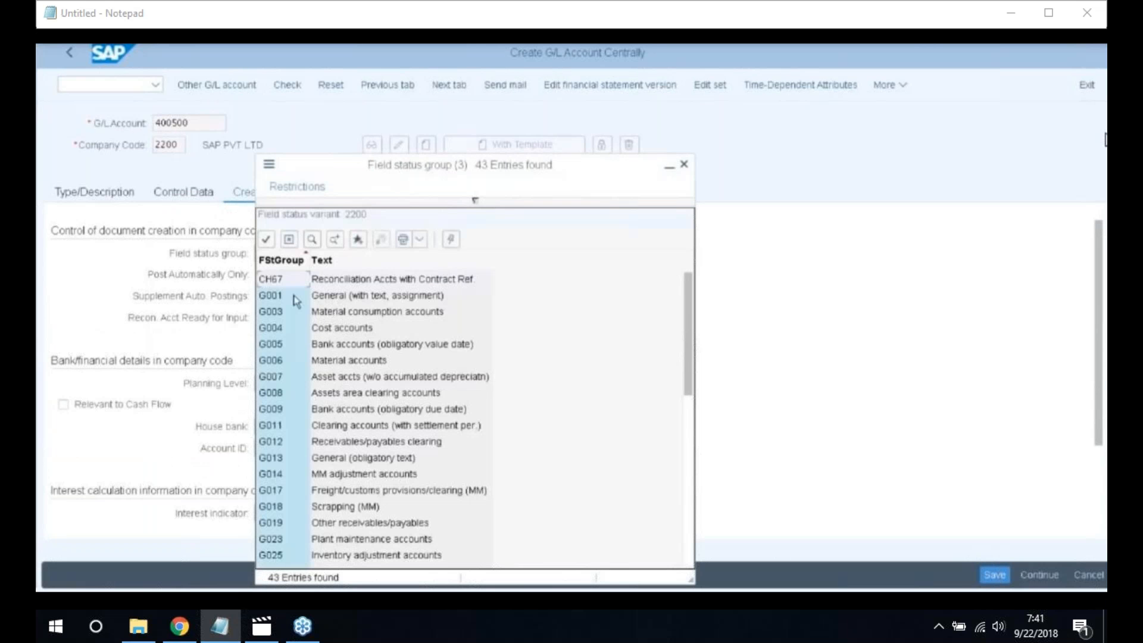
pyautogui.doubleClick(294, 296)
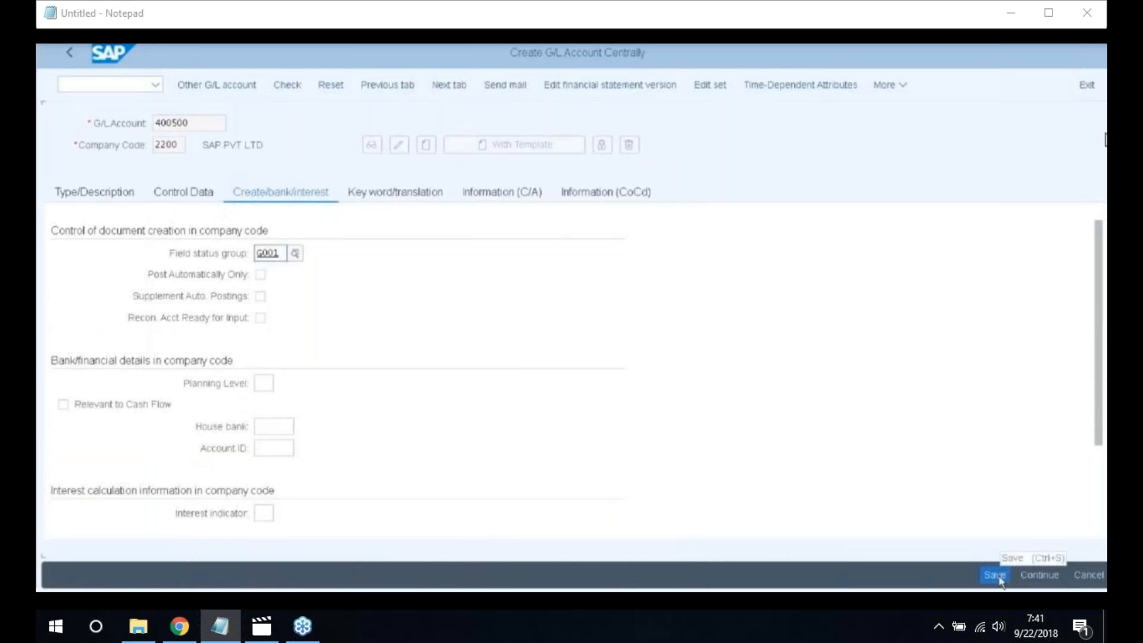
pyautogui.click(999, 576)
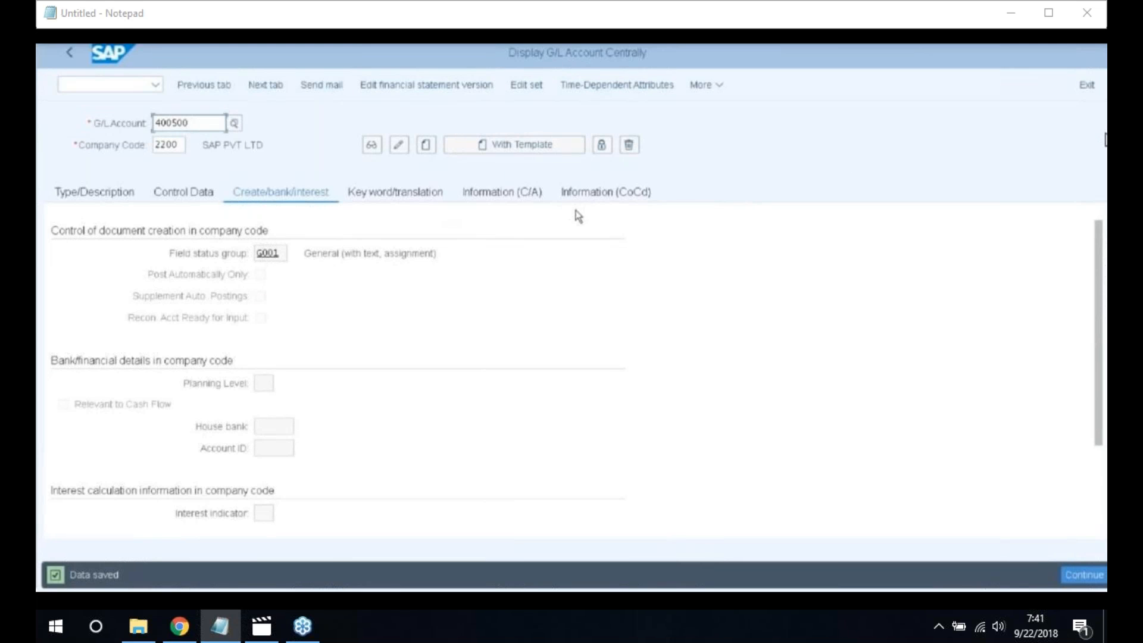
pyautogui.click(211, 124)
# Start G/L account 400501 as Secondary Costs in account group Financial Expenses
pyautogui.press('BackSpace')
pyautogui.write('1')
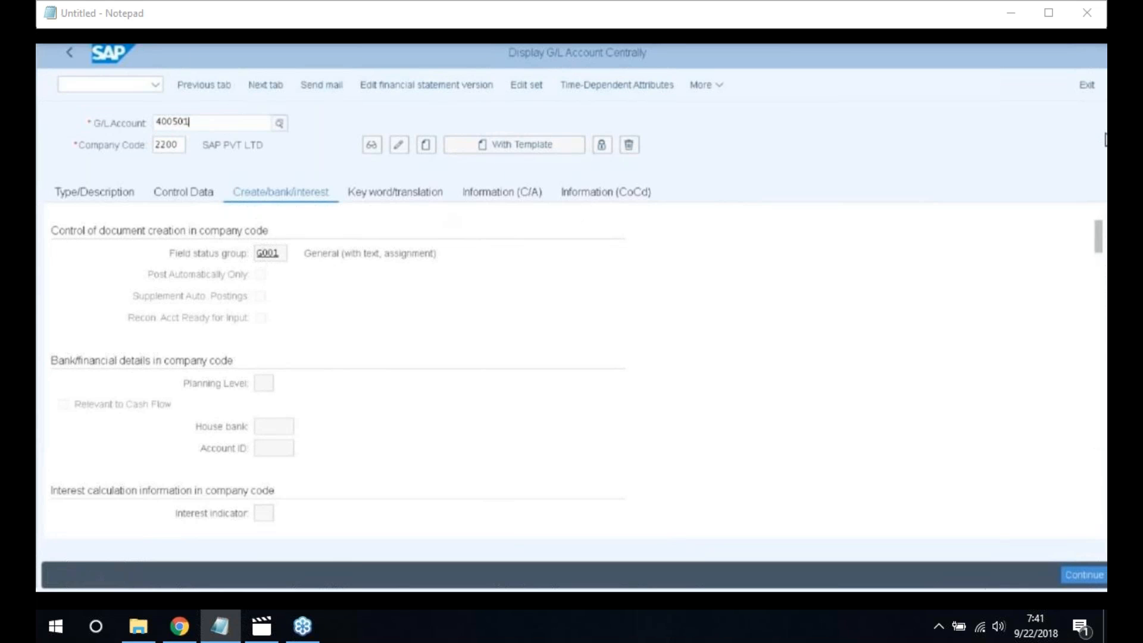
pyautogui.click(427, 146)
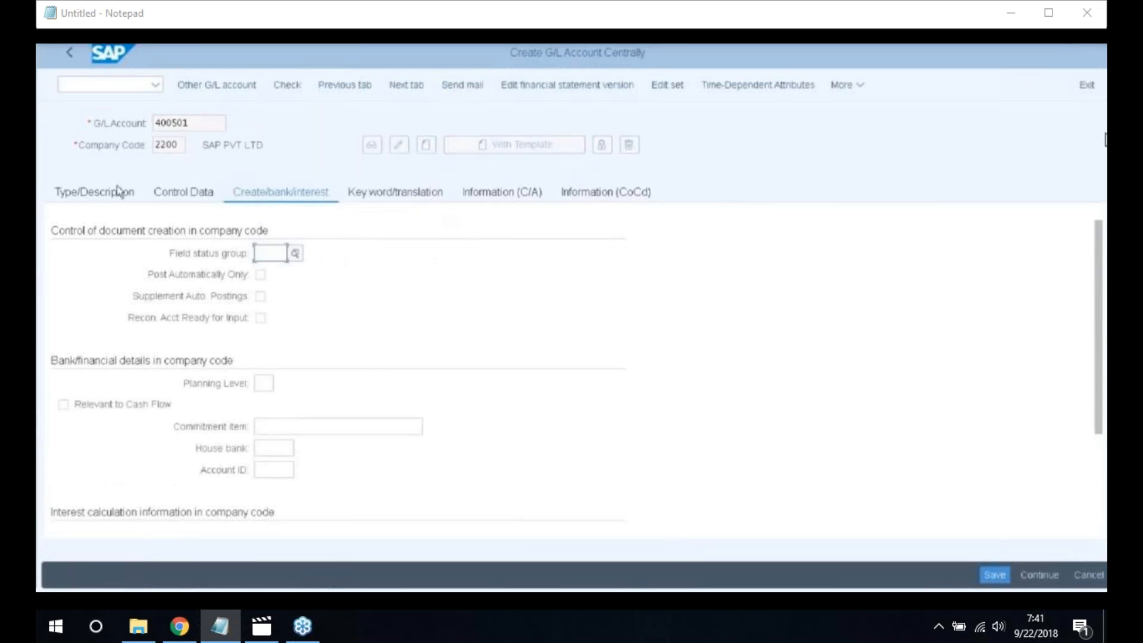
pyautogui.click(100, 198)
pyautogui.click(455, 253)
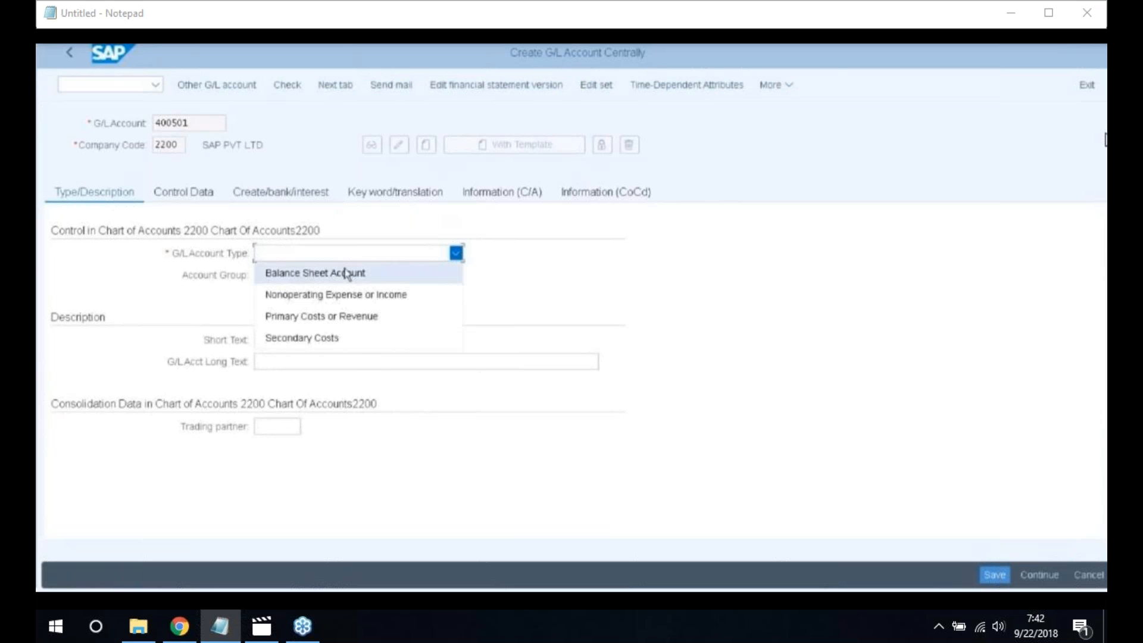
pyautogui.click(332, 338)
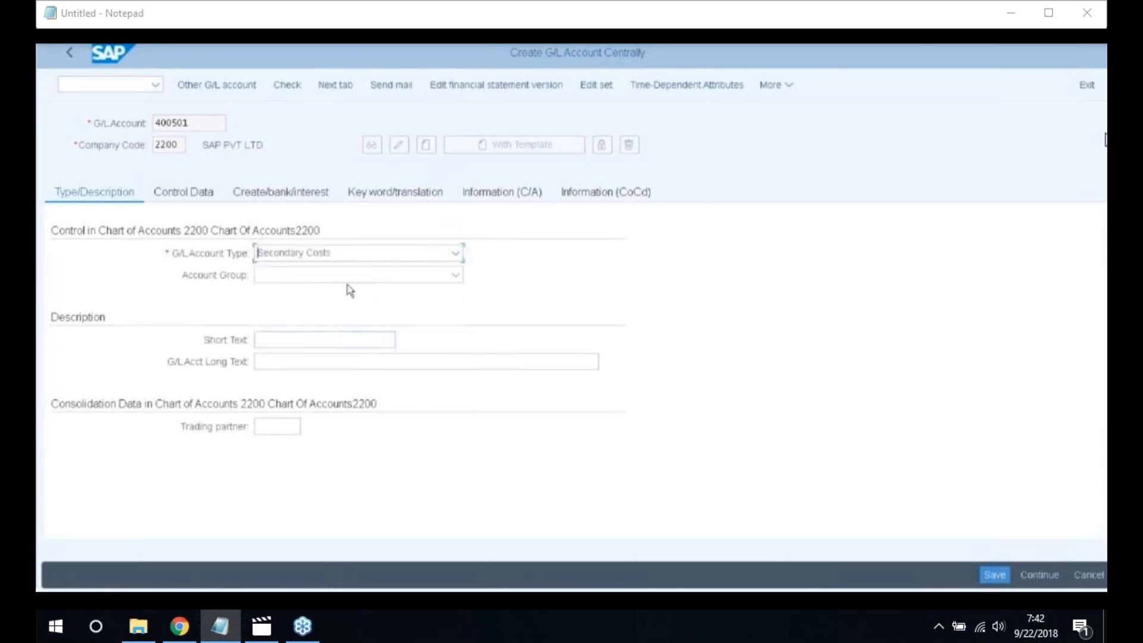
pyautogui.click(455, 275)
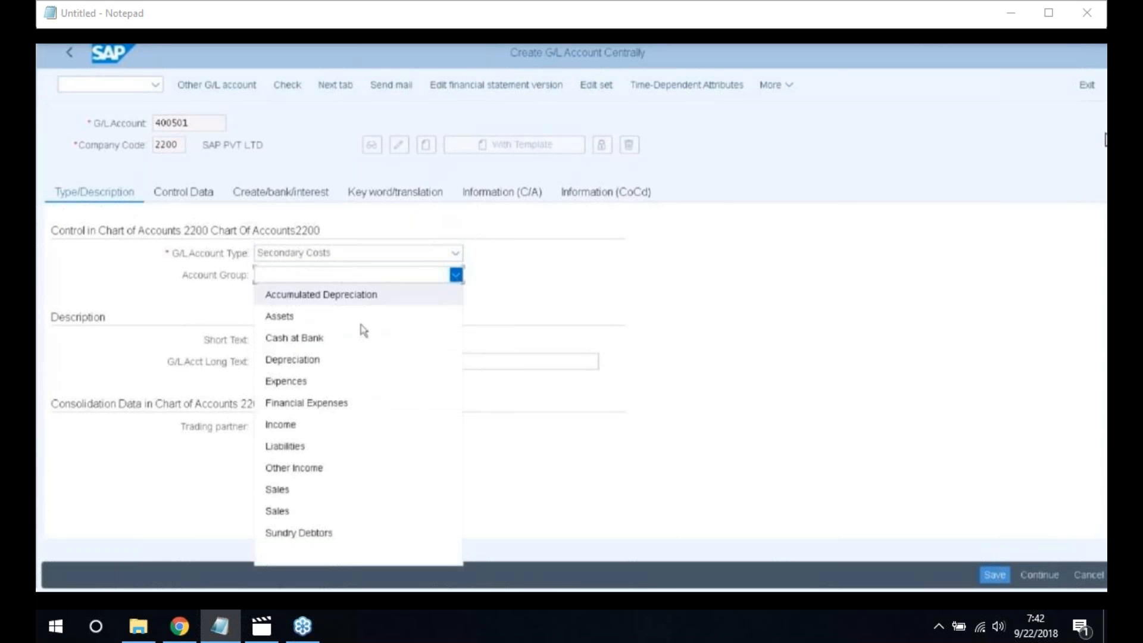
pyautogui.click(330, 403)
# Enter short text 'Loss Due to Scrap' and long text 'Loss Due to Scrap A/c'
pyautogui.click(302, 339)
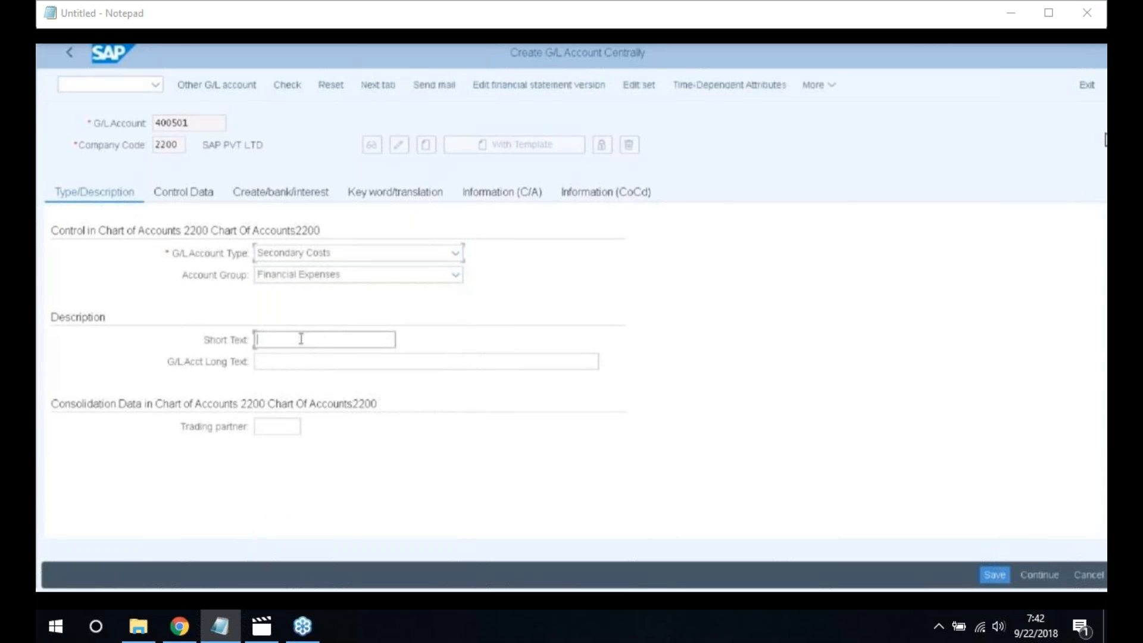
pyautogui.write('Loss ')
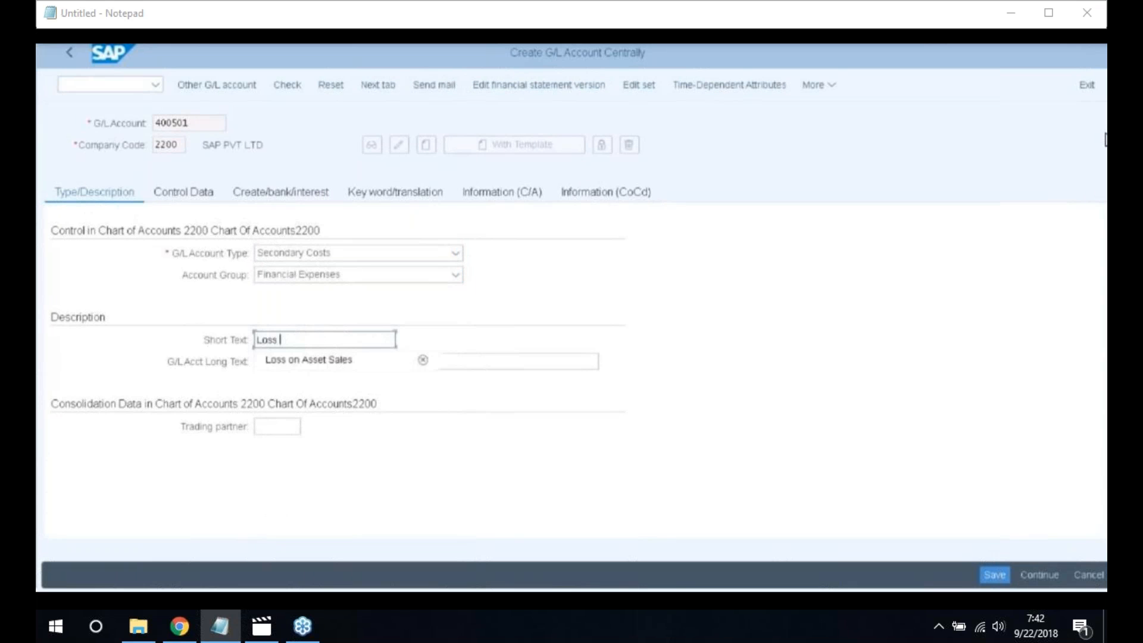
pyautogui.write('Due')
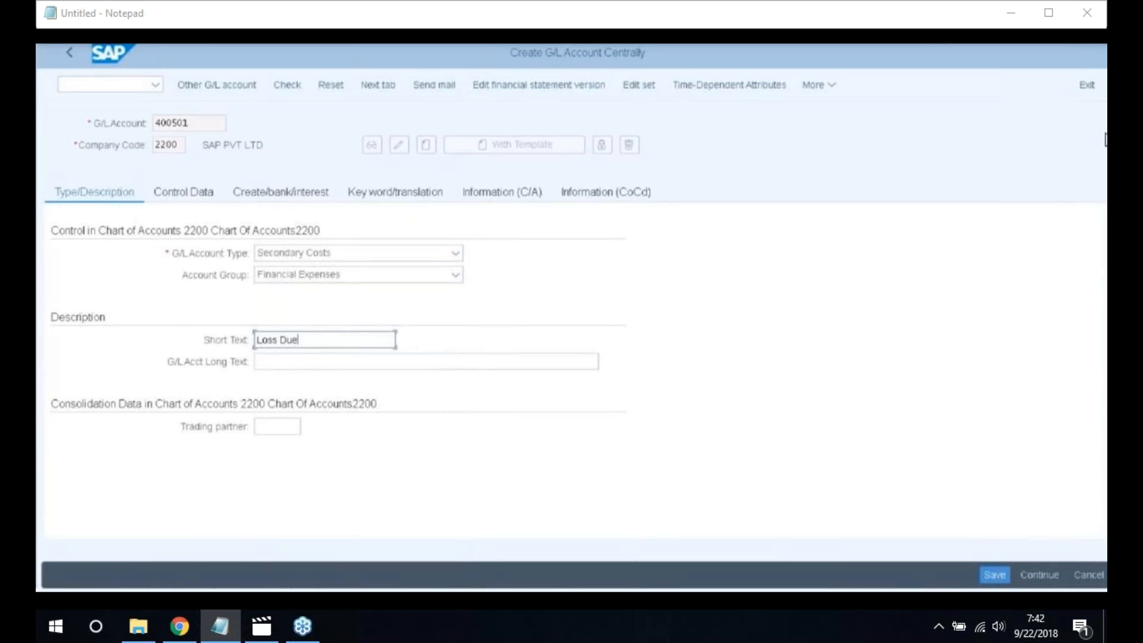
pyautogui.write(' to Scrap')
pyautogui.moveTo(350, 339); pyautogui.dragTo(169, 332)
pyautogui.hotkey('ctrl', 'c')
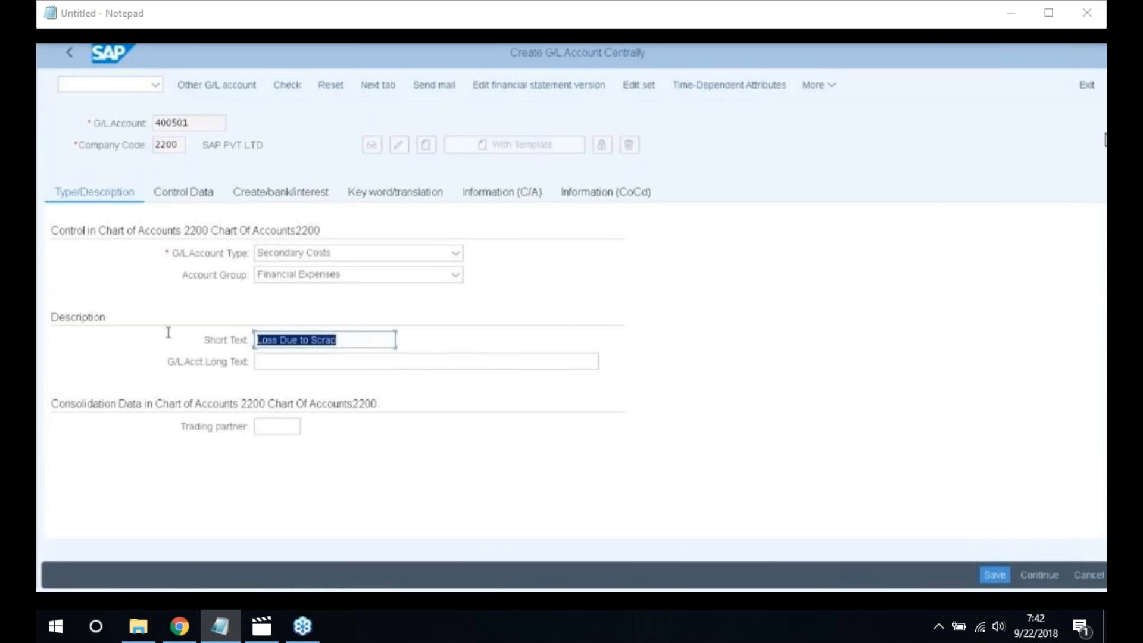
pyautogui.click(282, 380)
pyautogui.click(280, 362)
pyautogui.hotkey('ctrl', 'v')
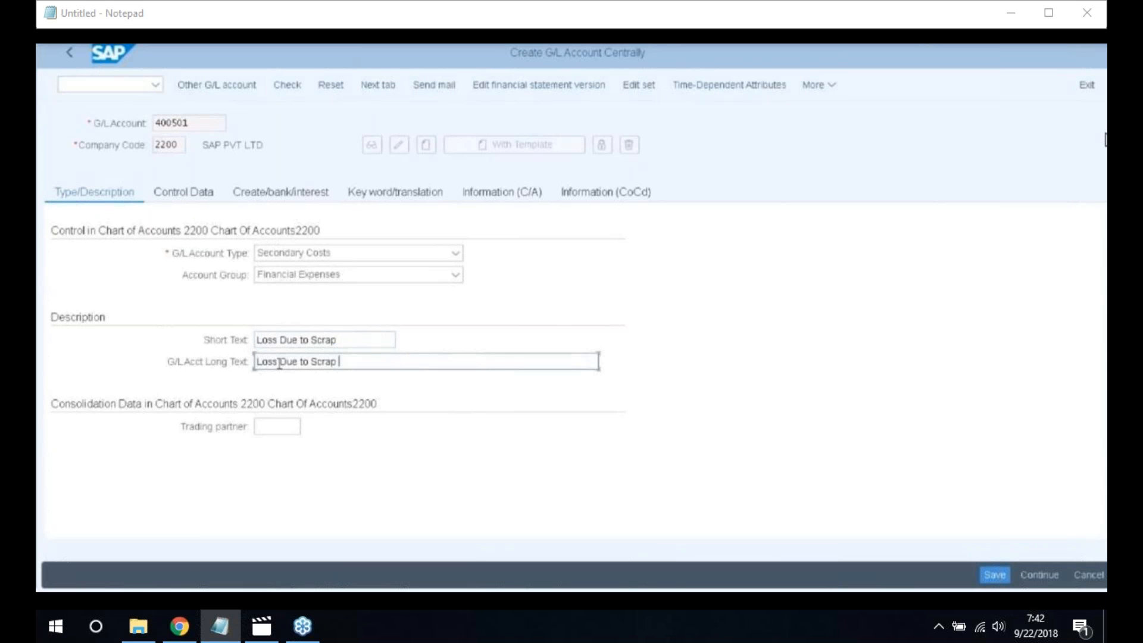
pyautogui.write('A/c')
pyautogui.click(194, 195)
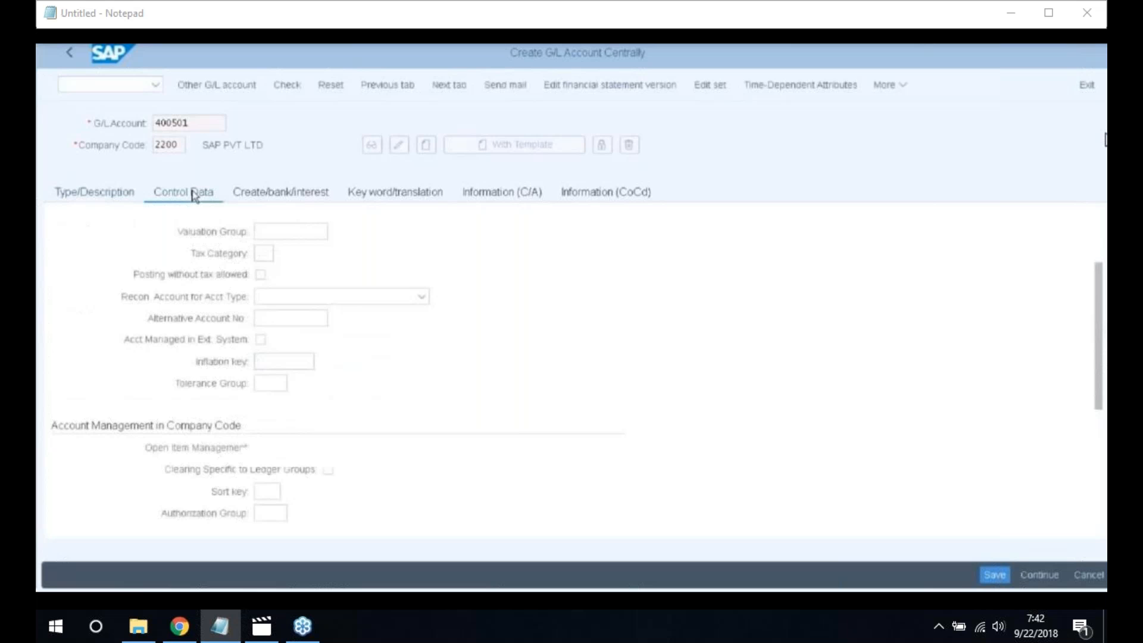
# Set sort key 001 and cost element category 21 for account 400501
pyautogui.click(269, 489)
pyautogui.write('00')
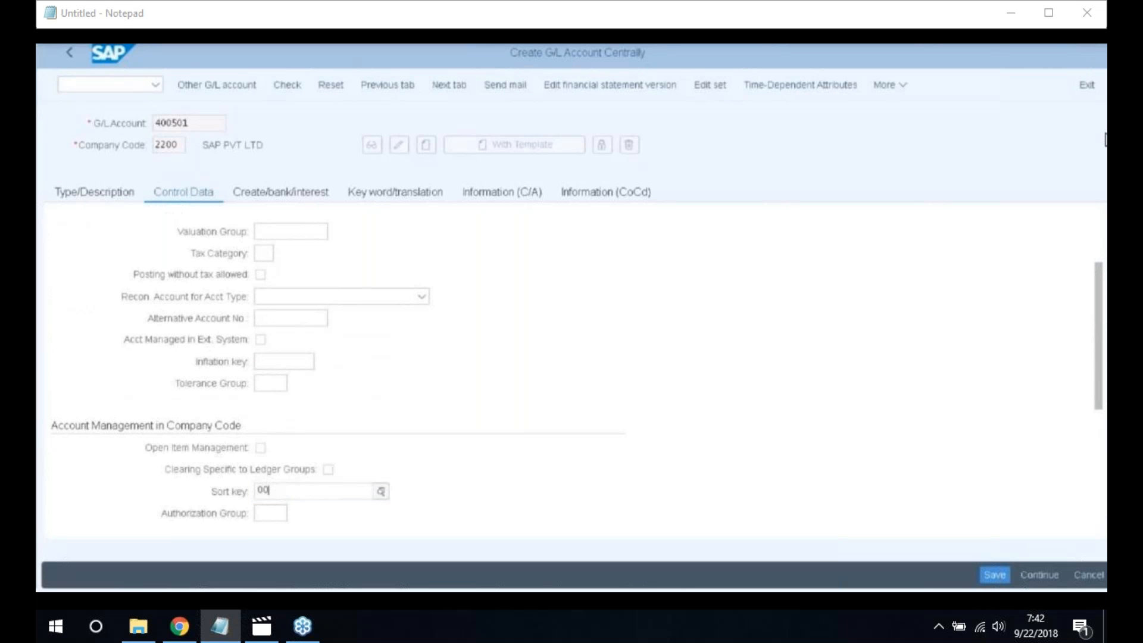
pyautogui.write('1')
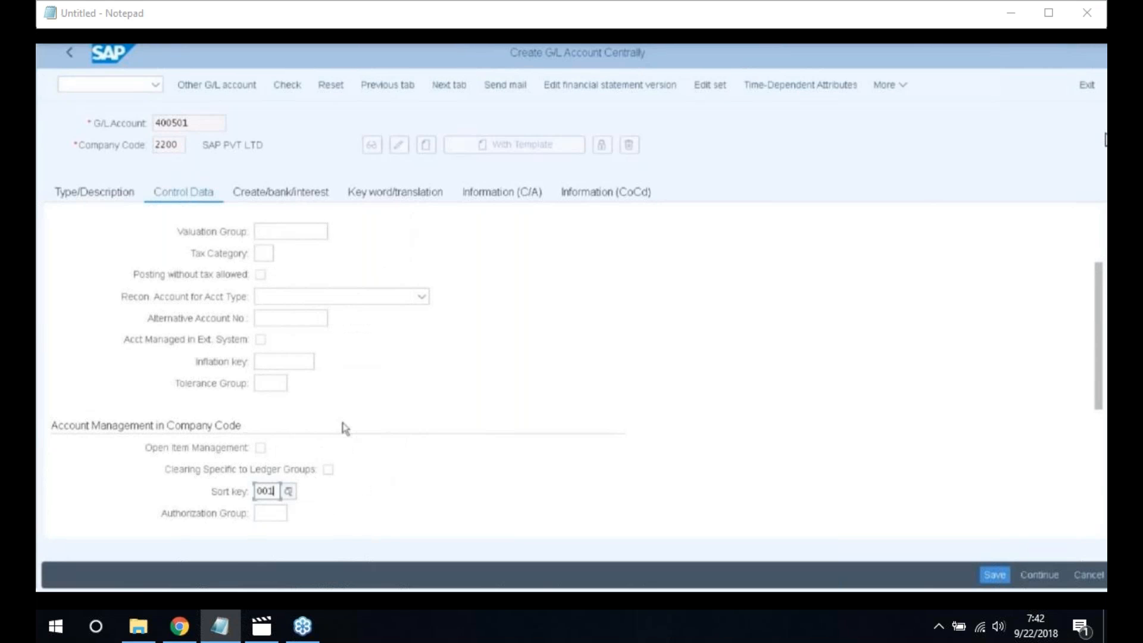
pyautogui.scroll(-4, 345, 428)
pyautogui.click(293, 361)
pyautogui.write('21')
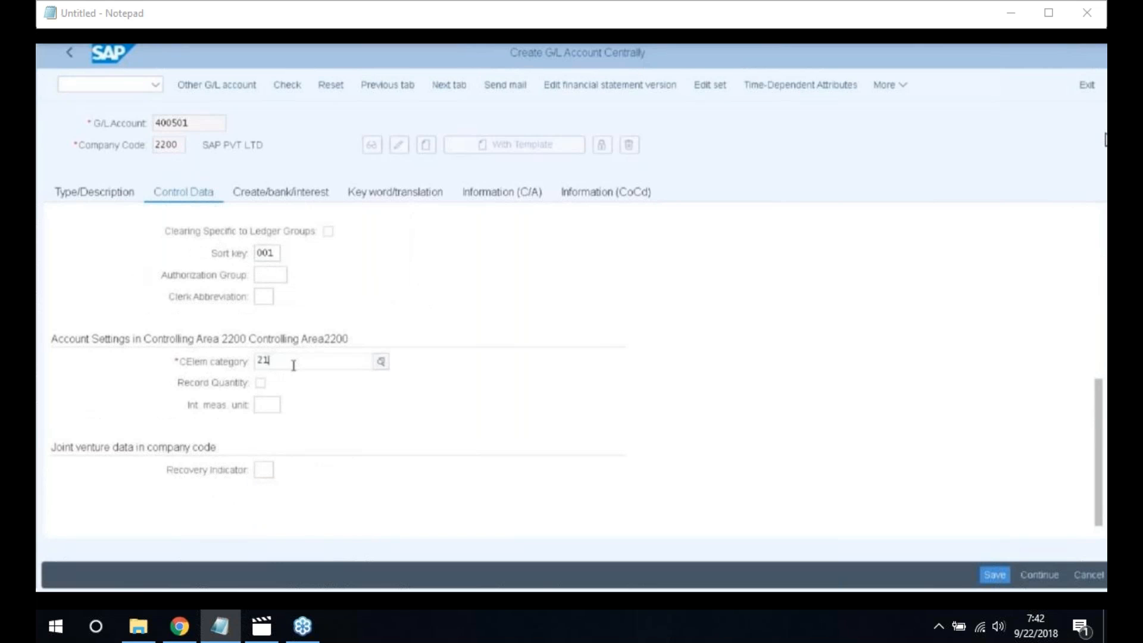
# Choose field status group G001 and save G/L account 400501
pyautogui.click(262, 198)
pyautogui.click(275, 253)
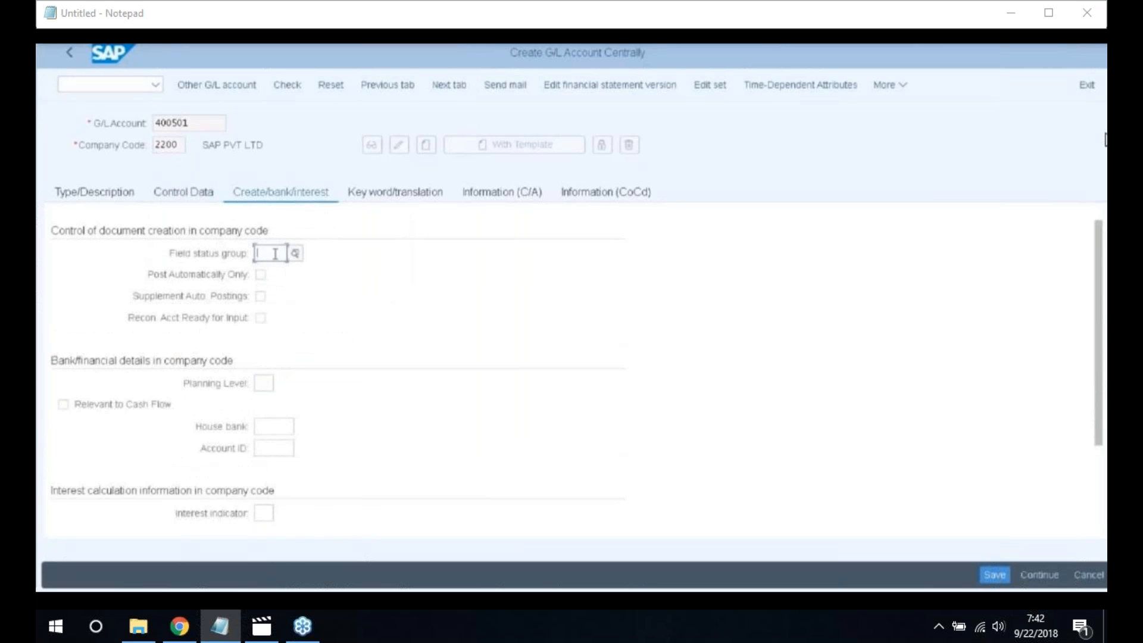
pyautogui.press('F4')
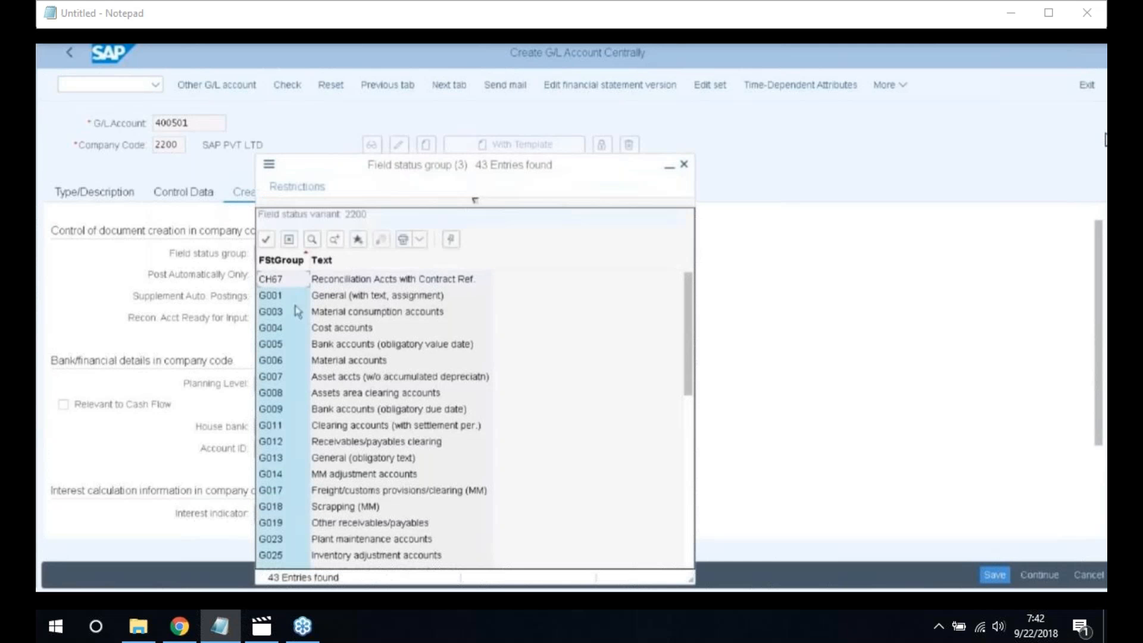
pyautogui.doubleClick(295, 296)
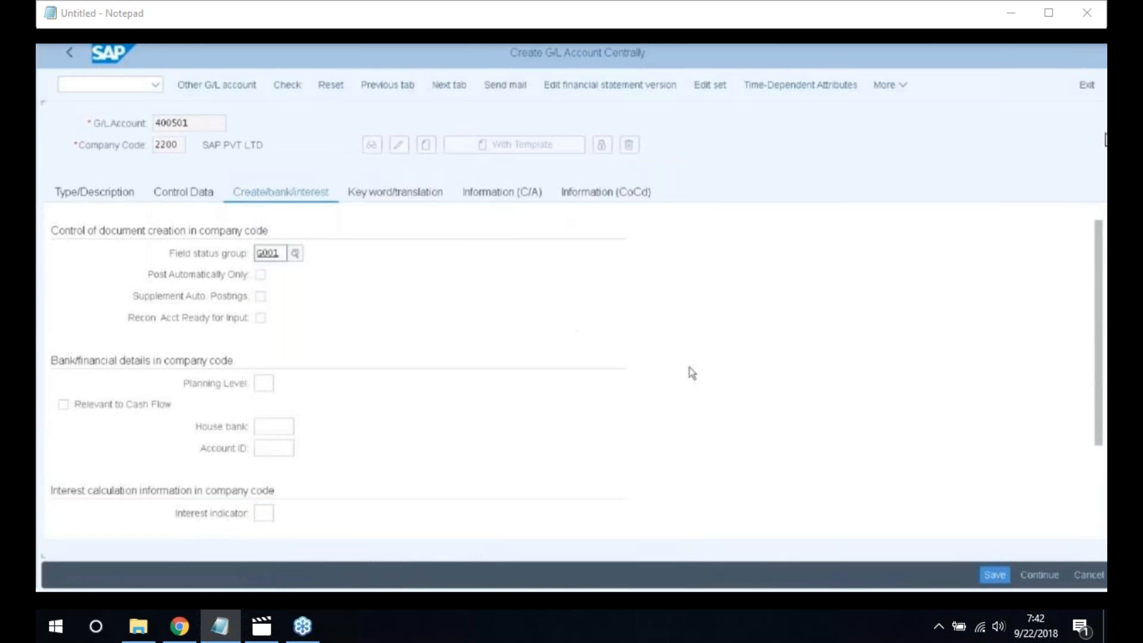
pyautogui.click(997, 576)
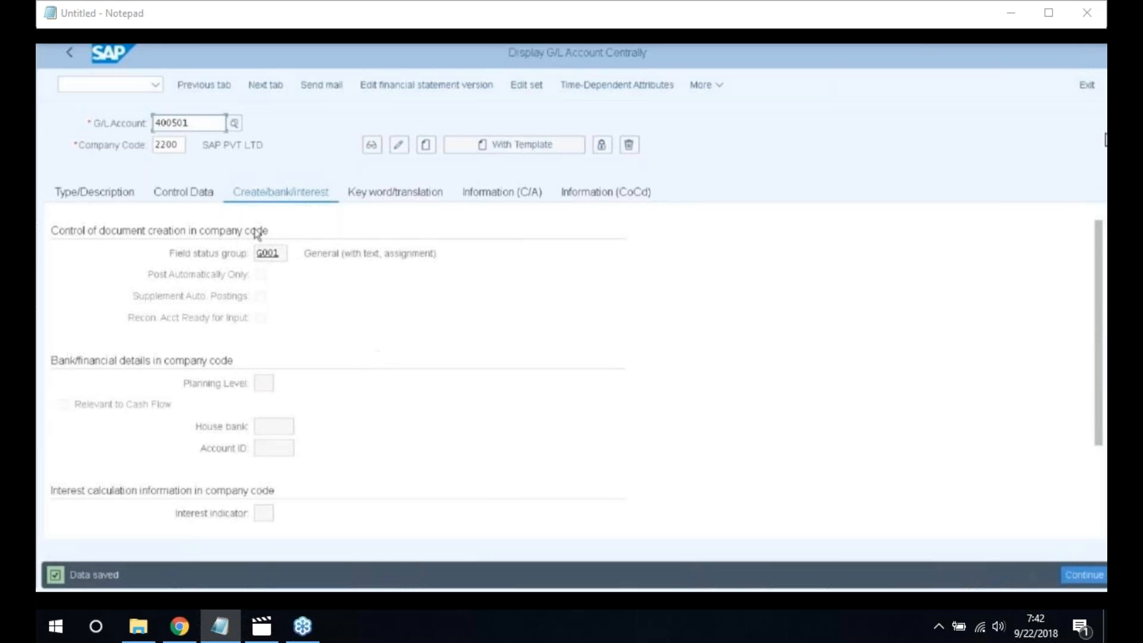
pyautogui.click(80, 88)
# Run /nspro, open Asset Accounting's Assign G/L Accounts activity and select chart of accounts 2200
pyautogui.write('/nsp')
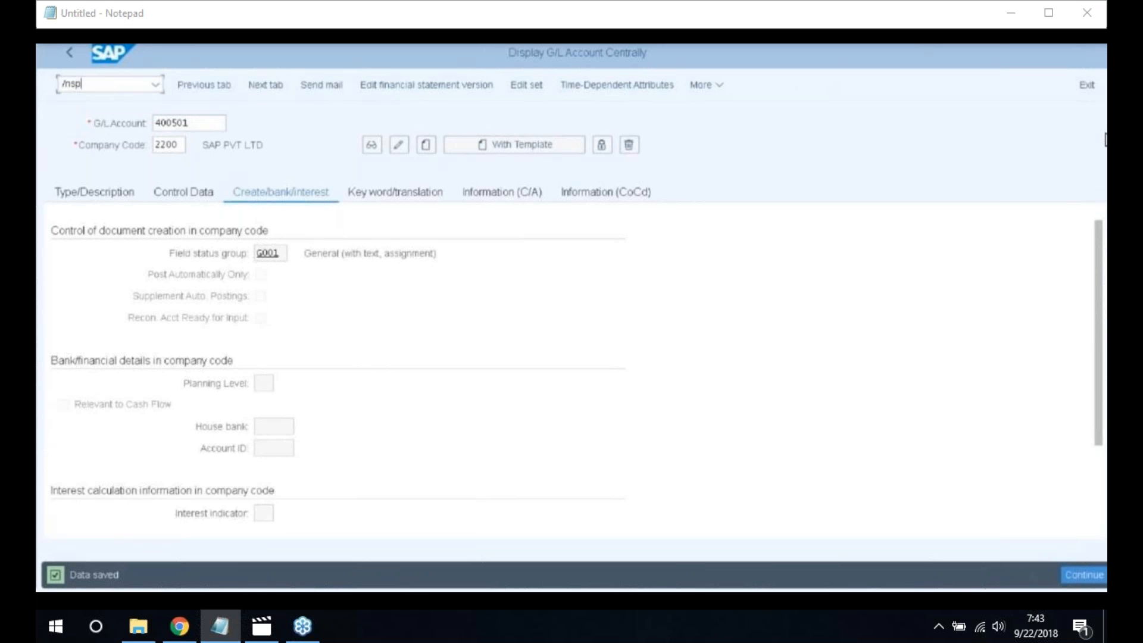
pyautogui.write('ro')
pyautogui.press('Return')
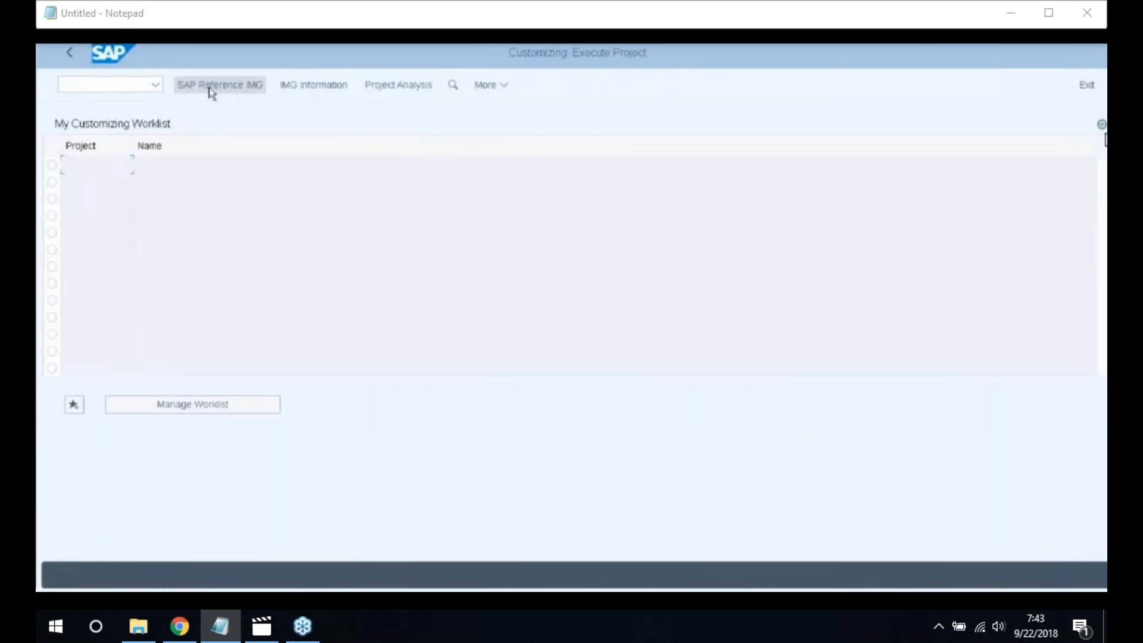
pyautogui.click(209, 87)
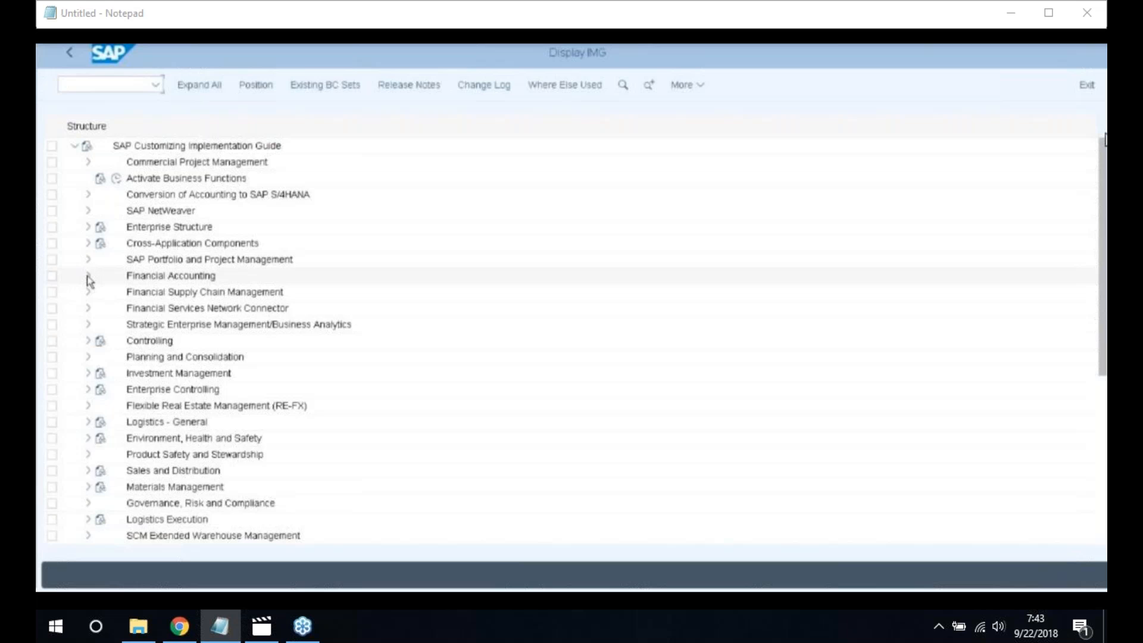
pyautogui.click(88, 276)
pyautogui.click(101, 406)
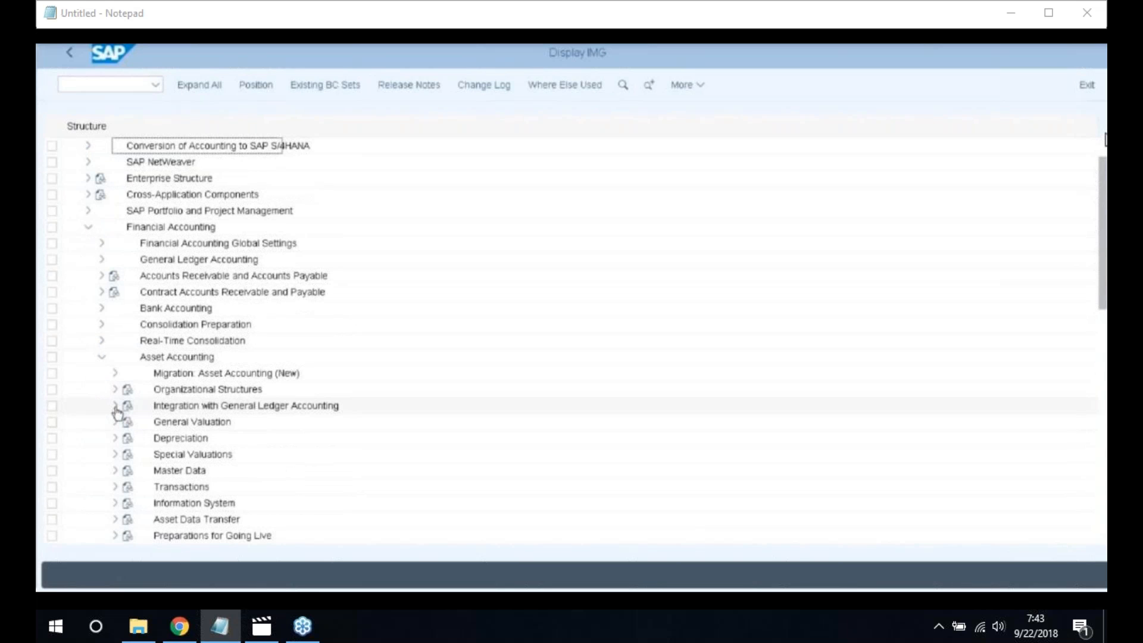
pyautogui.click(116, 407)
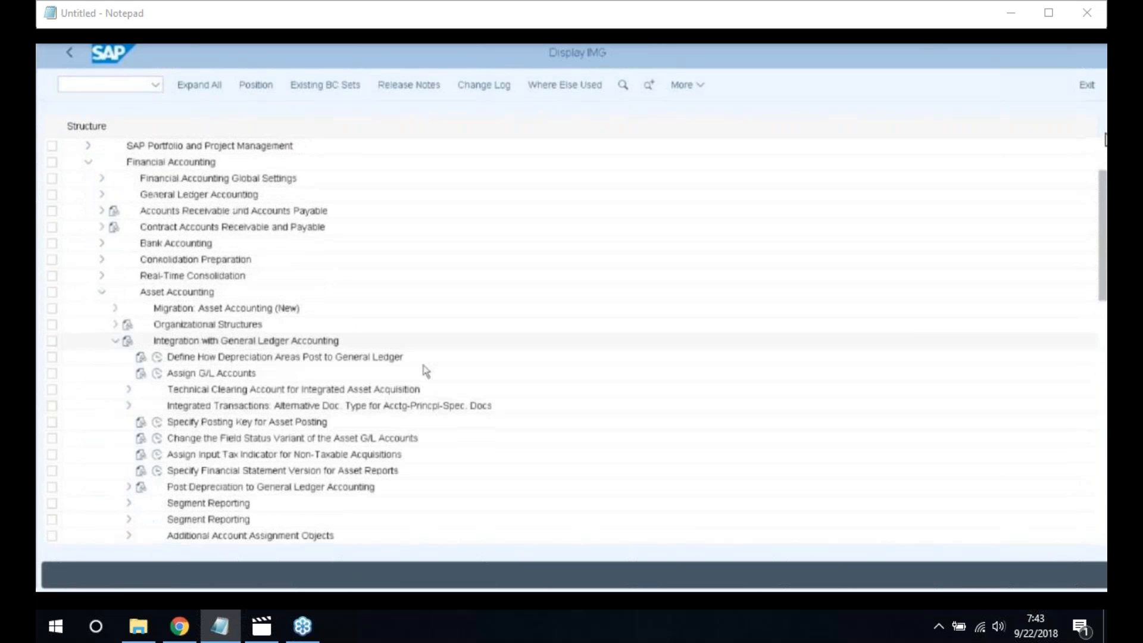
pyautogui.scroll(-1, 424, 372)
pyautogui.scroll(-1, 424, 372)
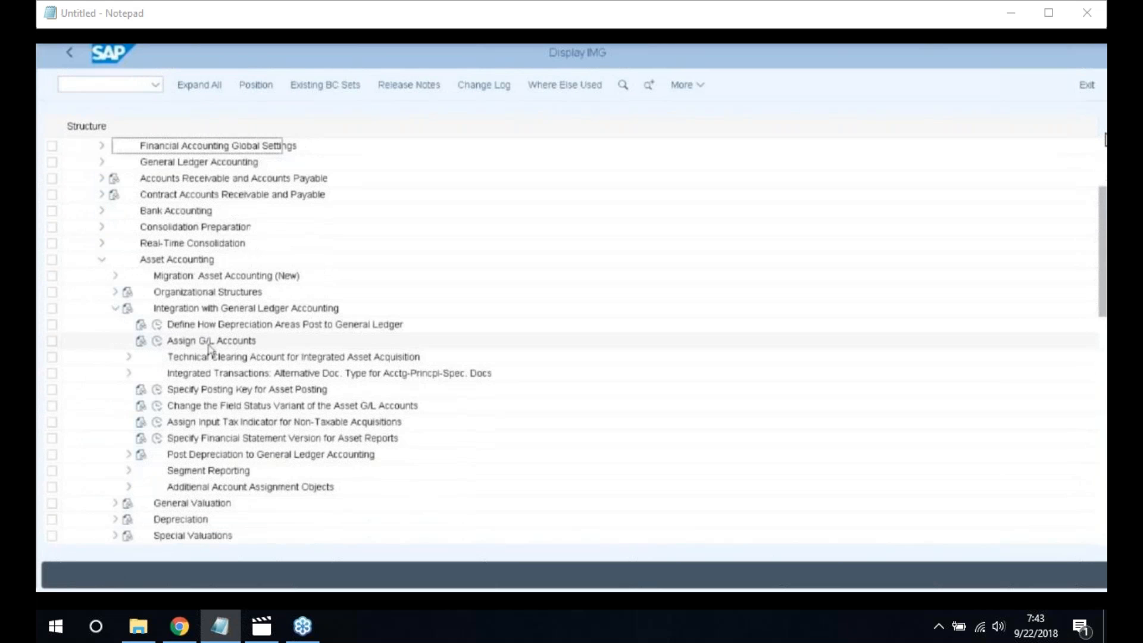
pyautogui.click(157, 341)
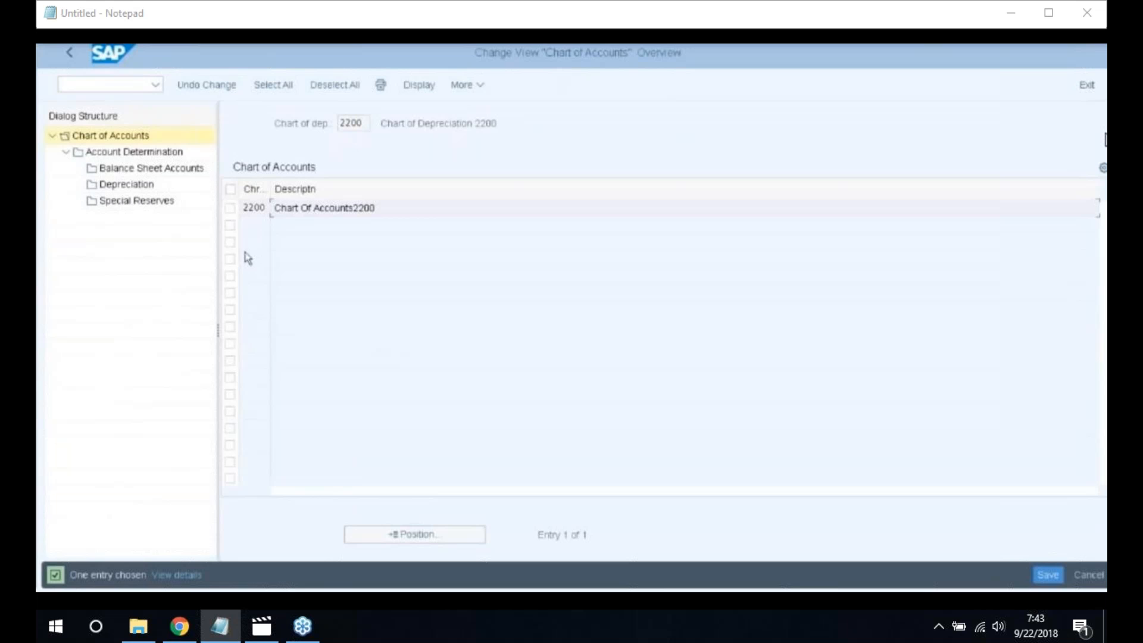
pyautogui.click(231, 211)
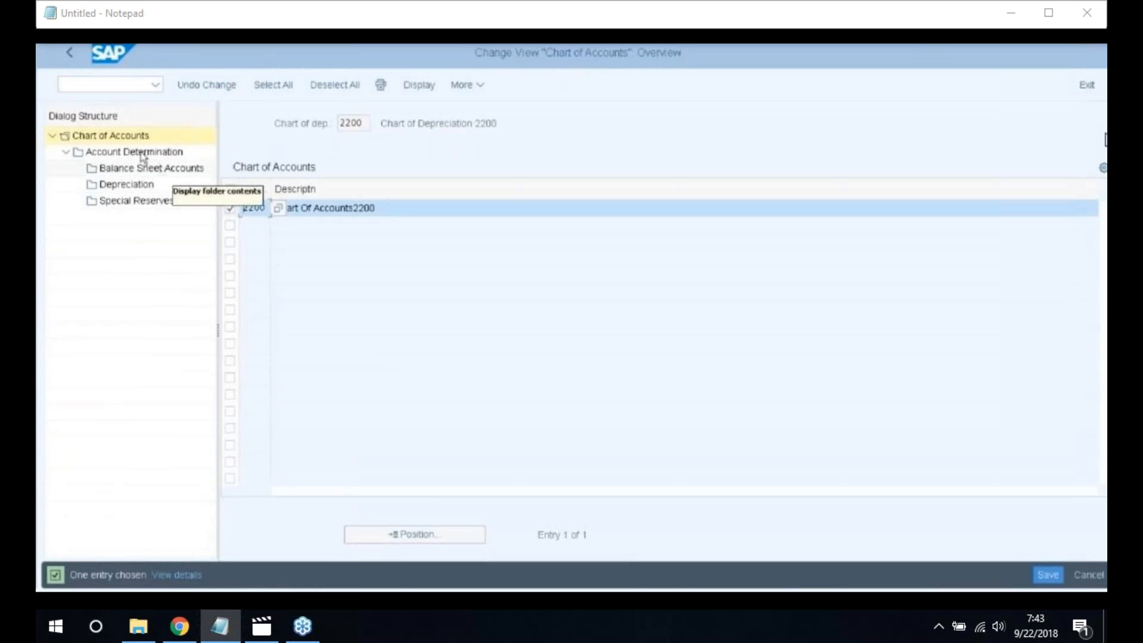
# Select account determination 2200 Vehicles and show its Balance Sheet Accounts
pyautogui.doubleClick(131, 153)
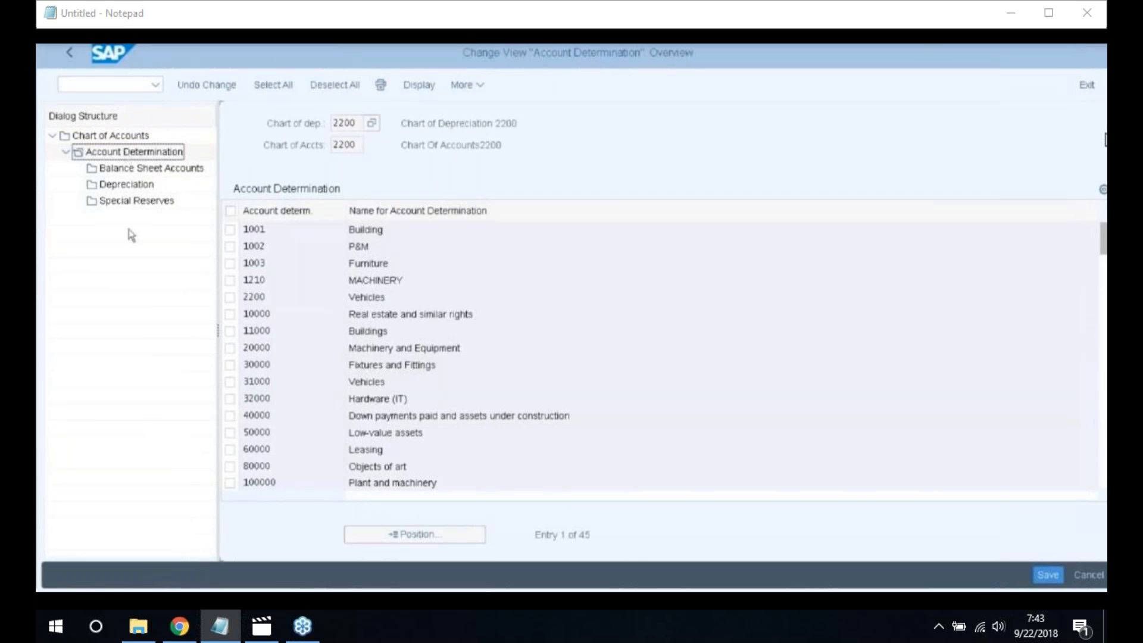
pyautogui.click(229, 299)
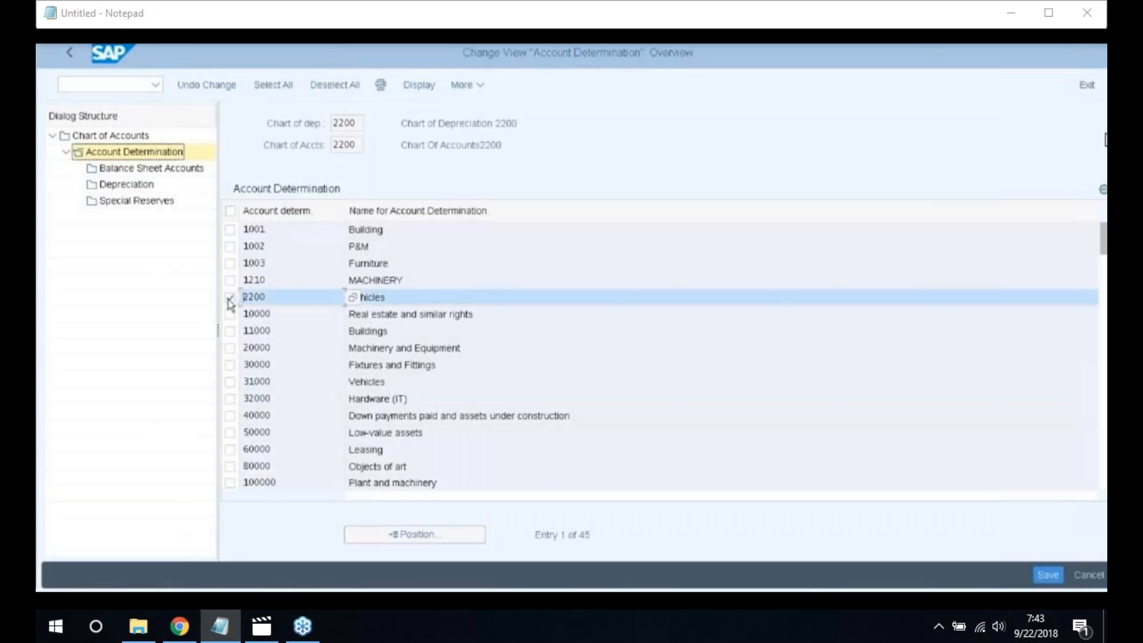
pyautogui.doubleClick(142, 170)
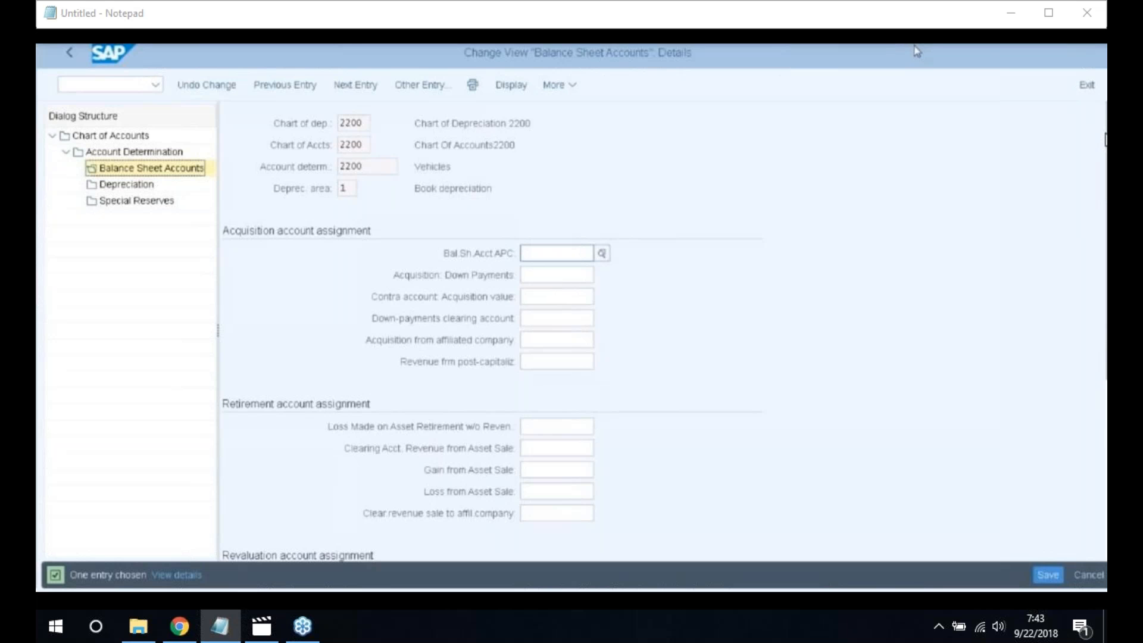
# Set the APC balance sheet account for Vehicles to G/L account 200000
pyautogui.click(603, 255)
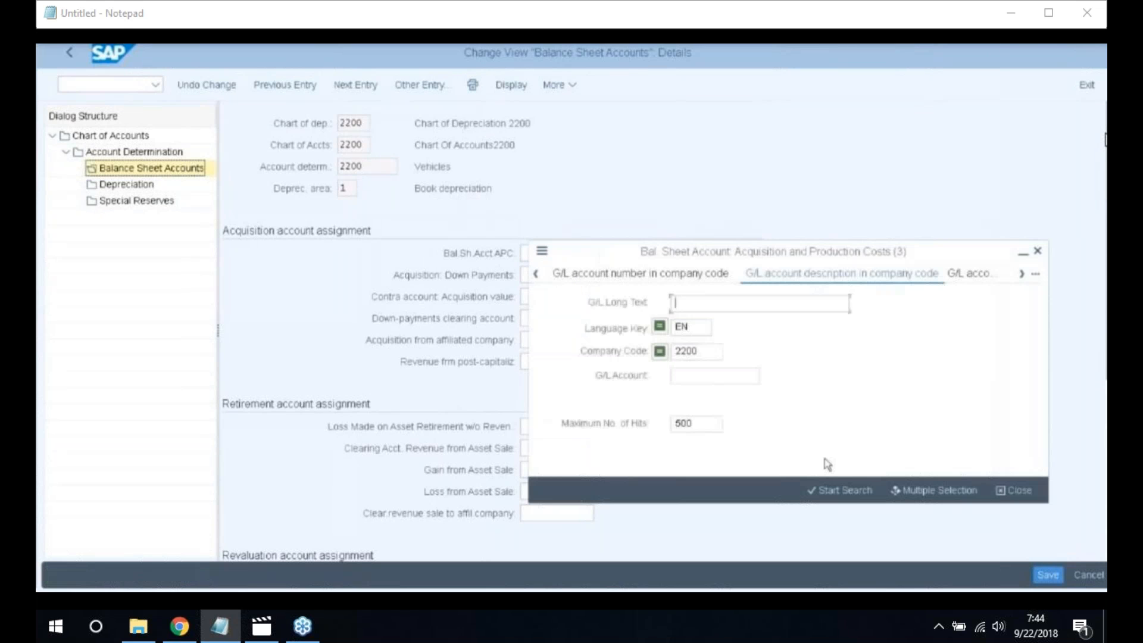
pyautogui.click(836, 493)
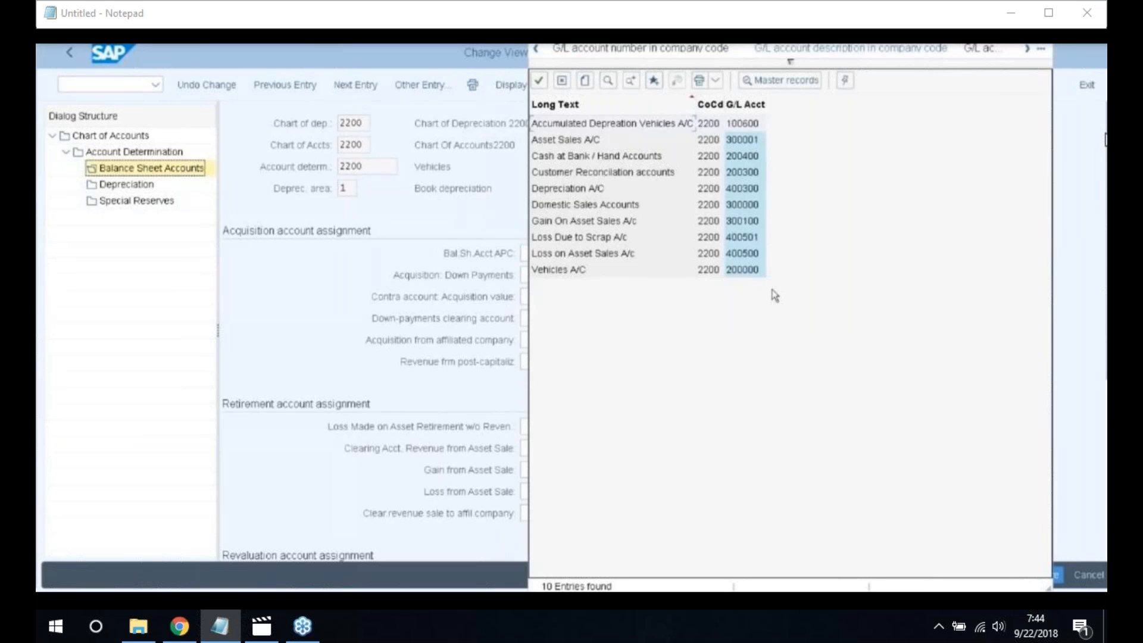
pyautogui.doubleClick(745, 273)
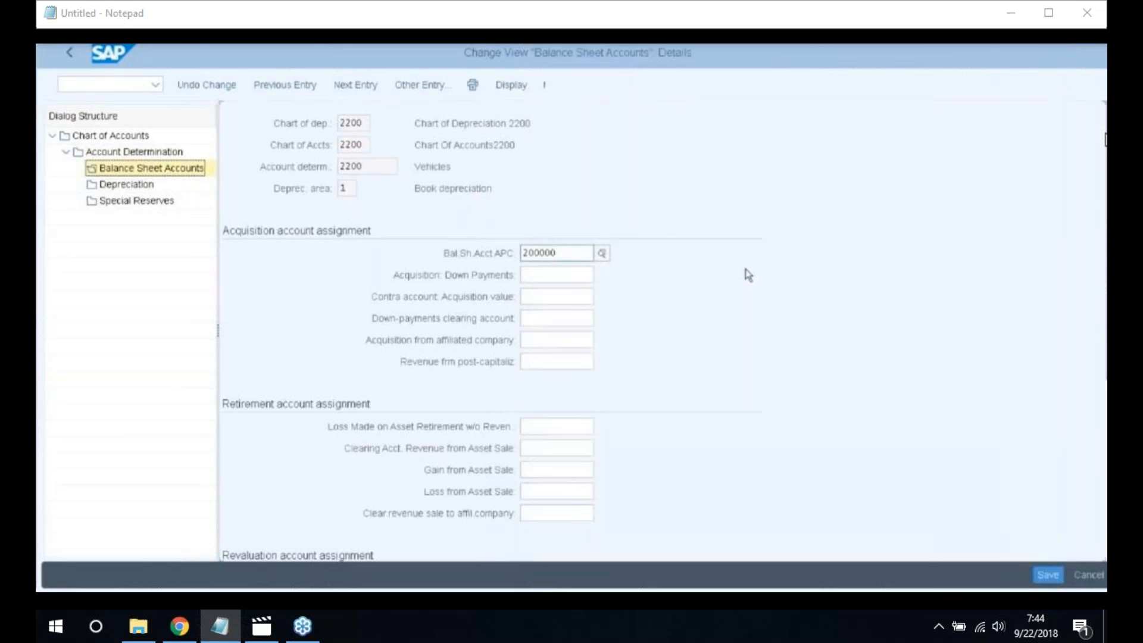
pyautogui.click(589, 429)
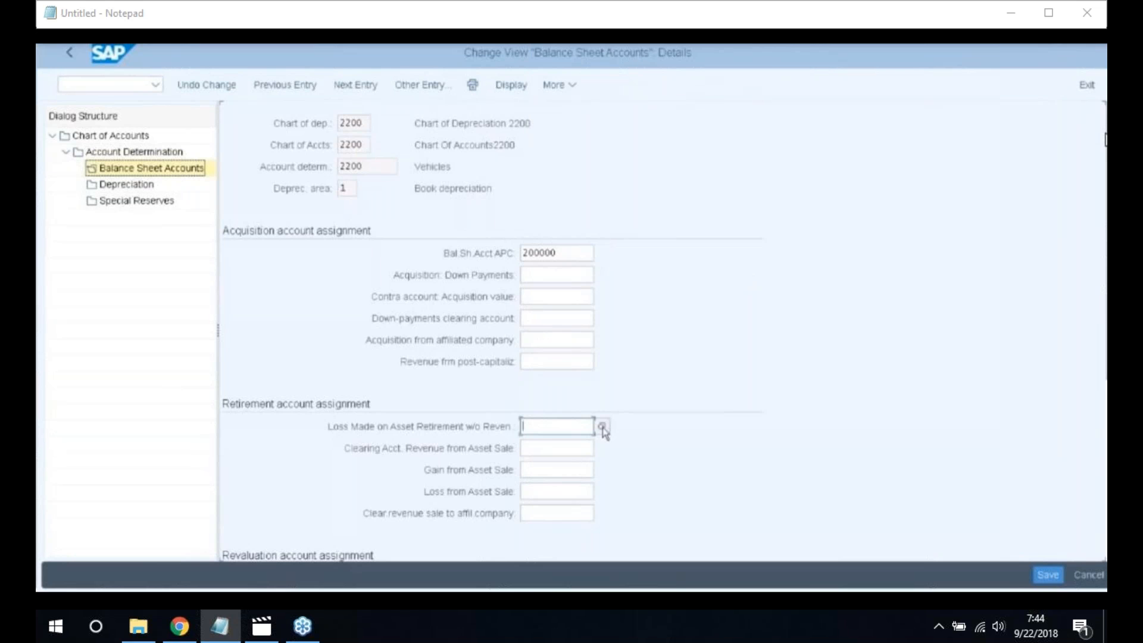
pyautogui.click(603, 429)
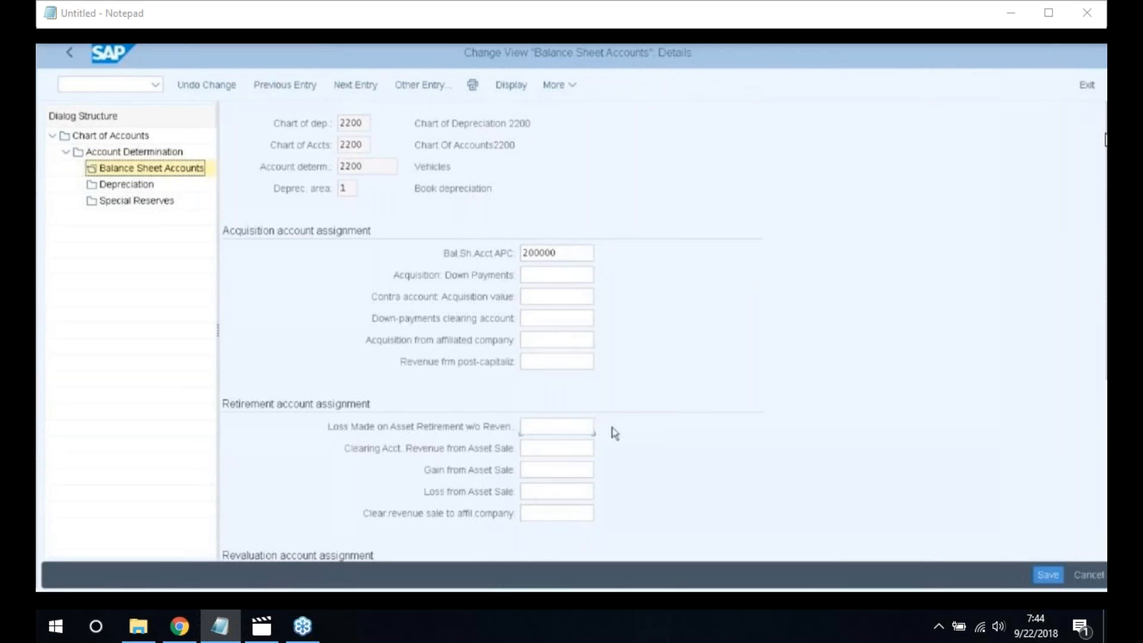
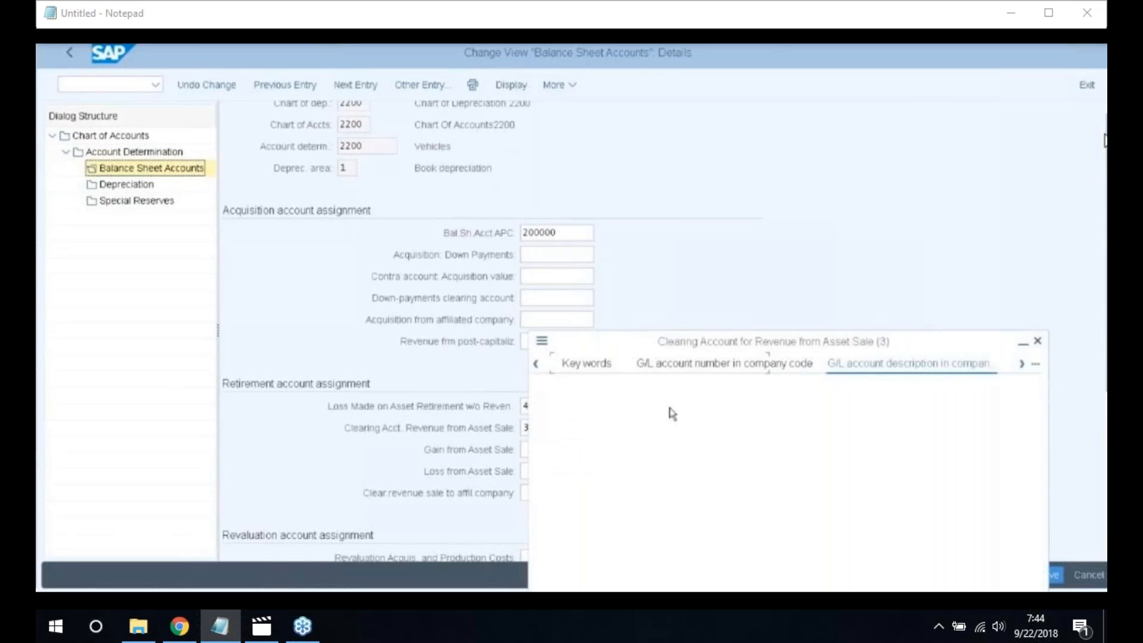
# Set Vehicles retirement accounts: clearing revenue 300001, gain on sale 300100, loss on sale 400500
pyautogui.press('Return')
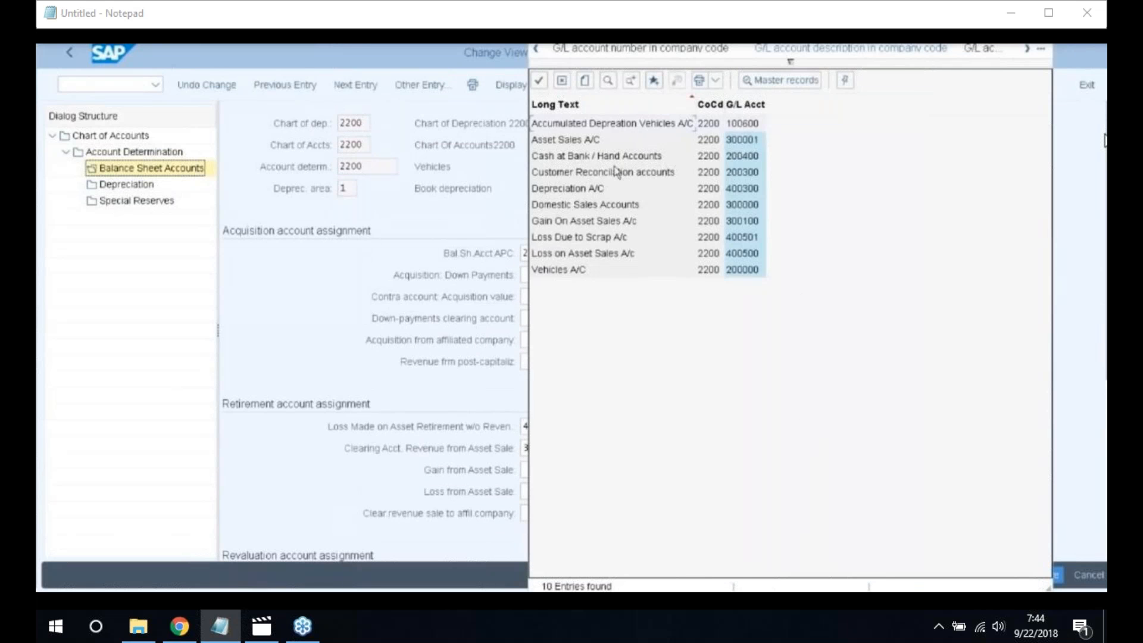
pyautogui.click(574, 143)
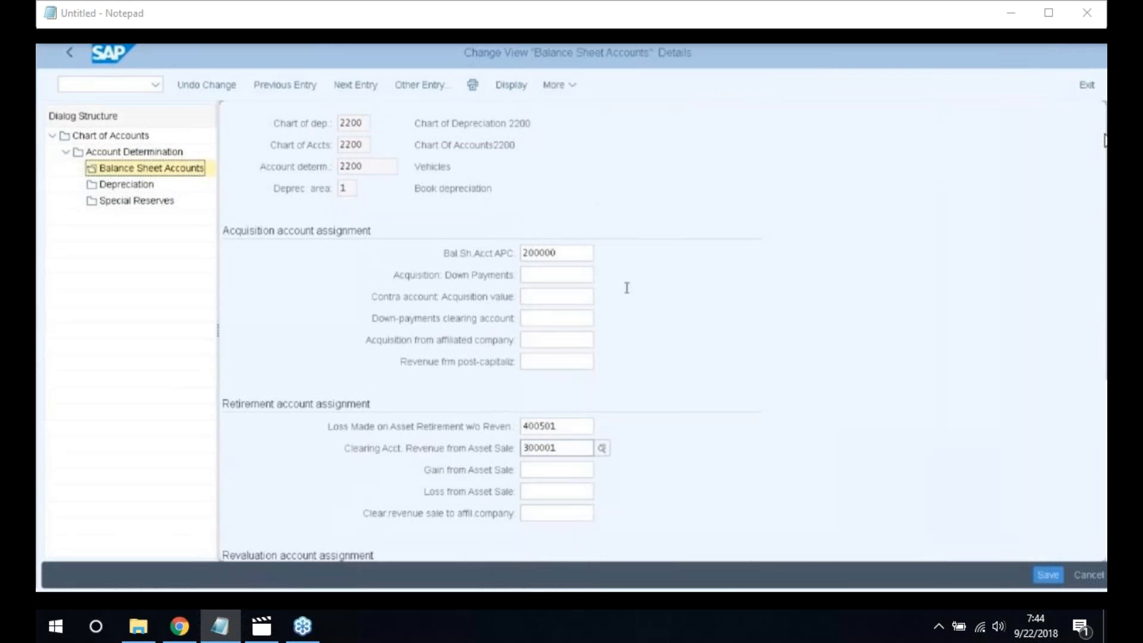
pyautogui.click(581, 472)
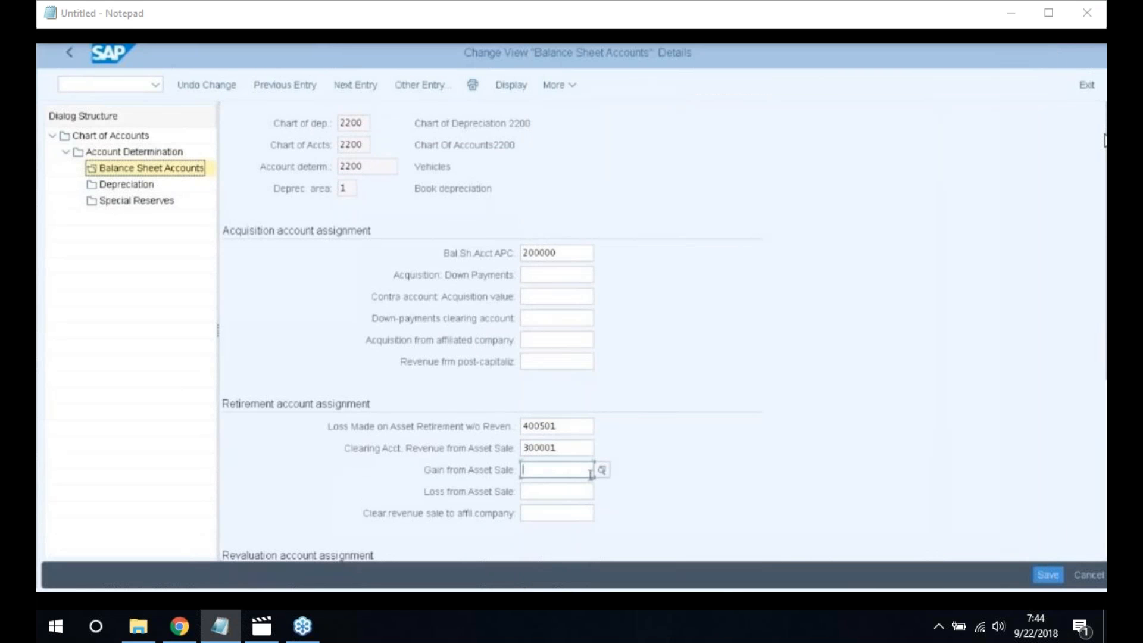
pyautogui.write('3')
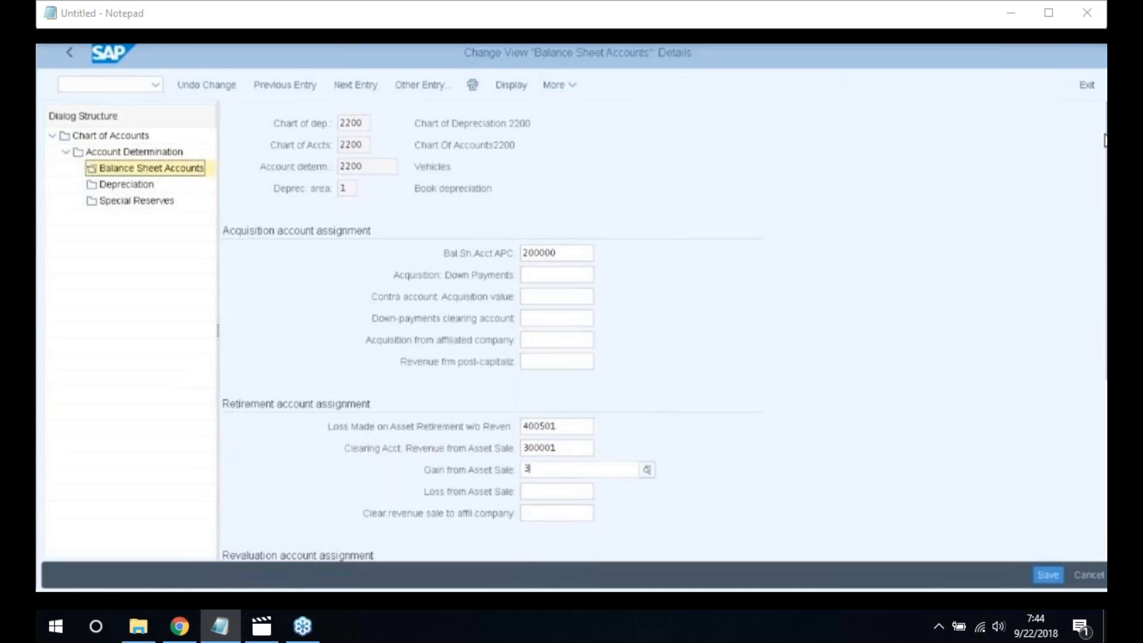
pyautogui.write('00')
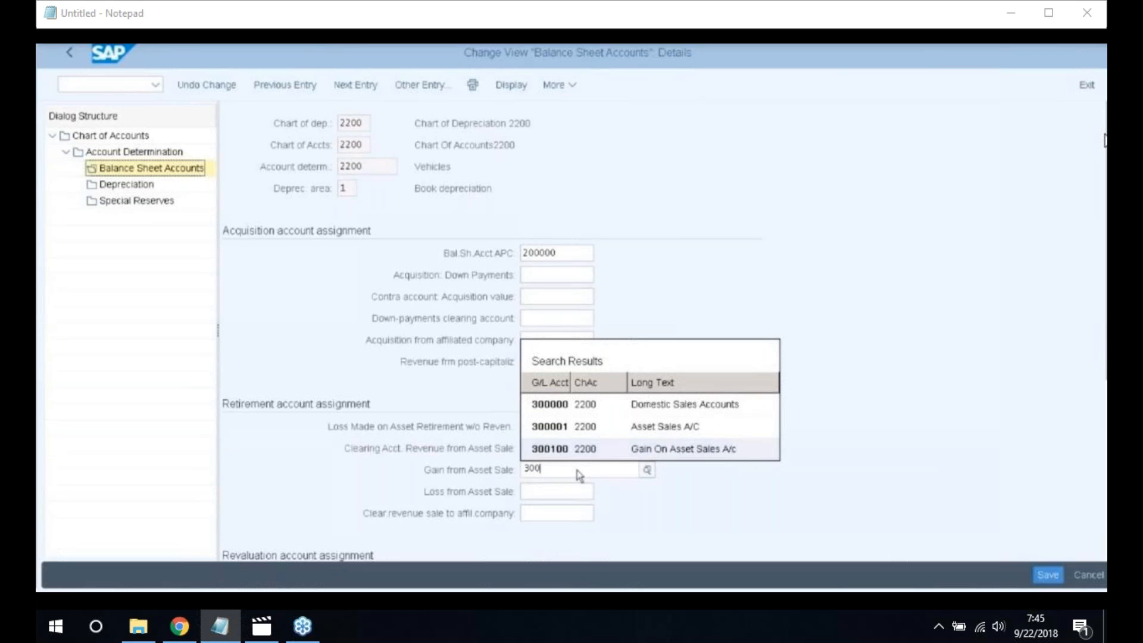
pyautogui.click(679, 456)
pyautogui.click(538, 490)
pyautogui.write('400')
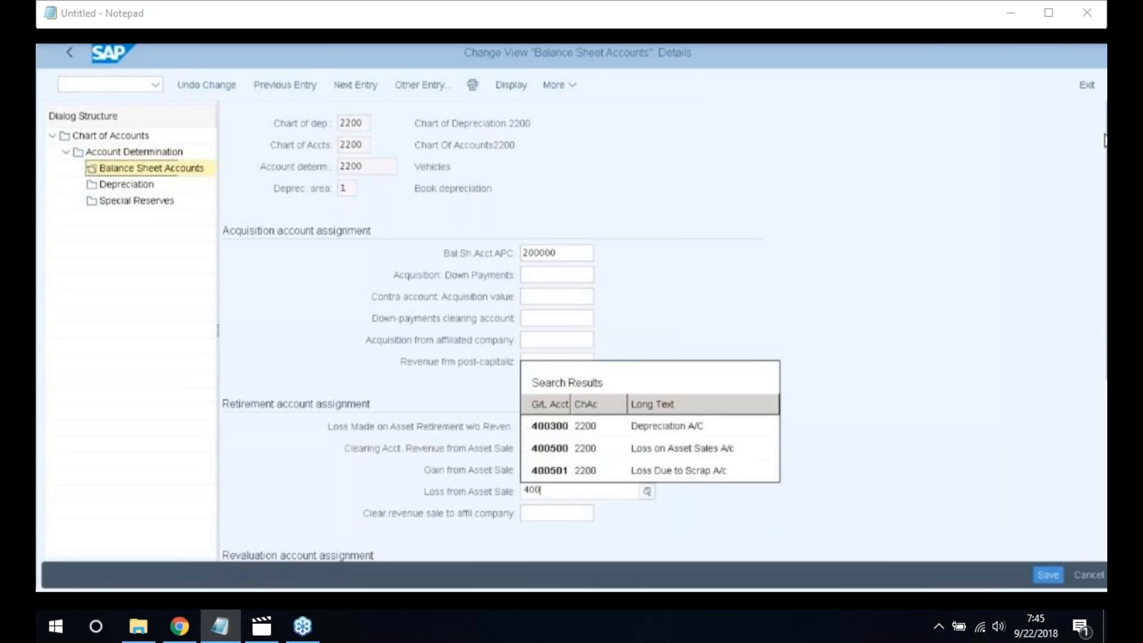
pyautogui.click(683, 454)
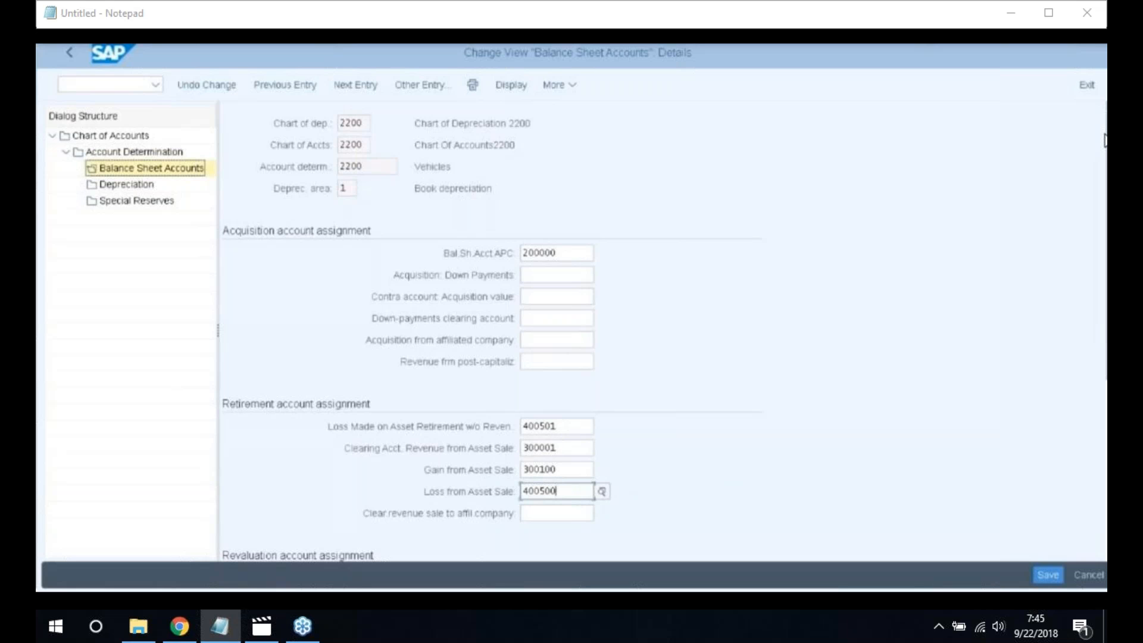
# For Vehicles book depreciation, enter accumulated depreciation 100600 and depreciation expense 400300
pyautogui.doubleClick(143, 186)
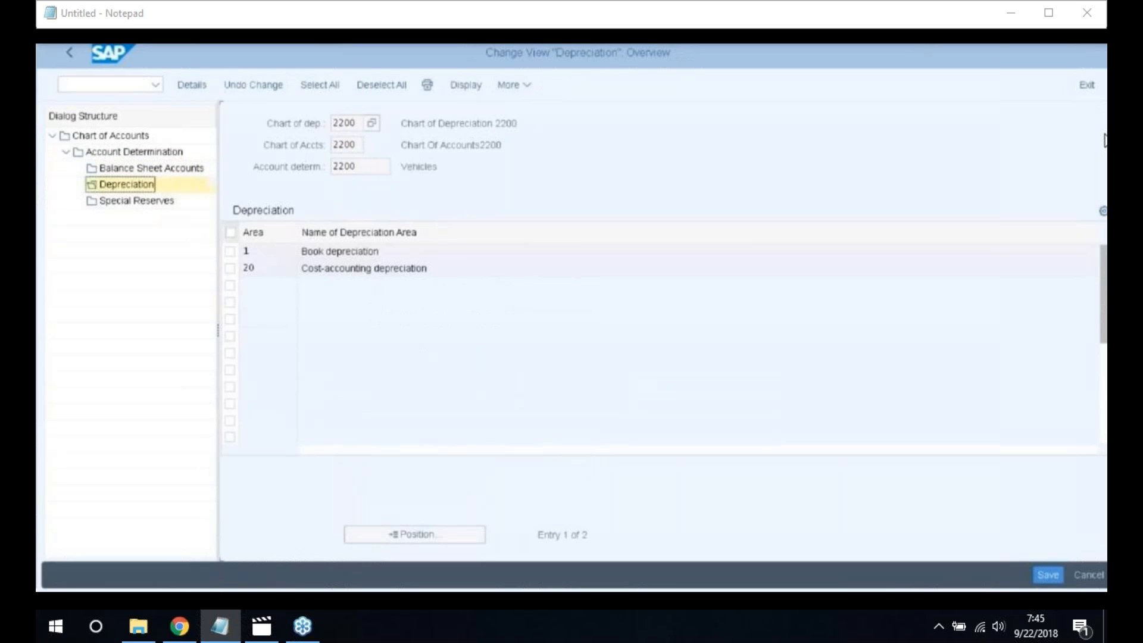
pyautogui.click(230, 253)
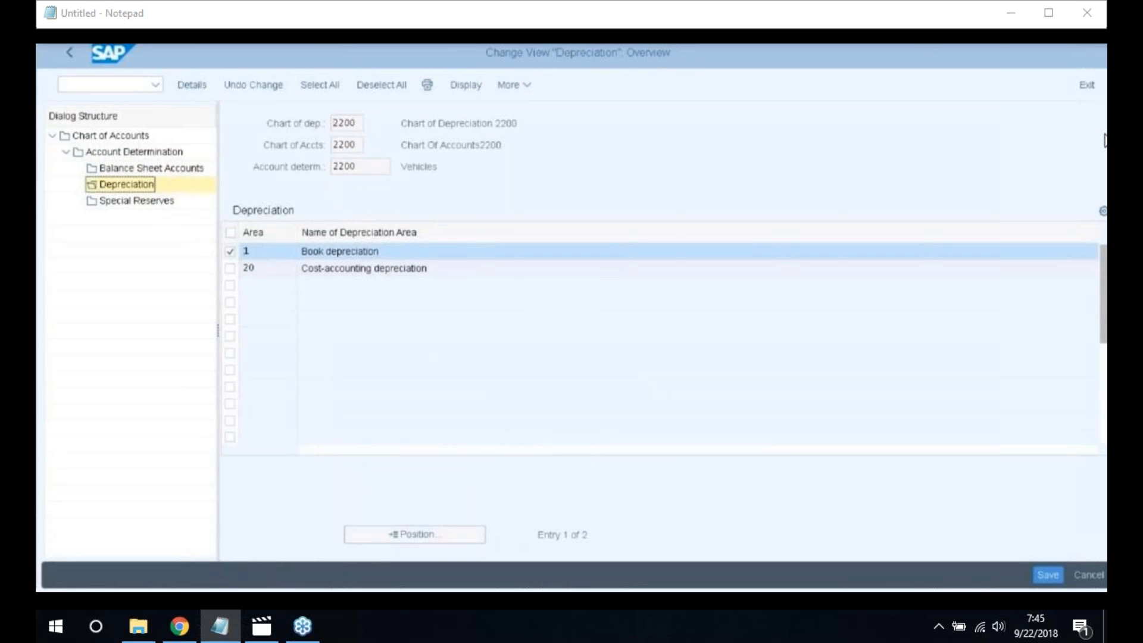
pyautogui.hotkey('ctrl', 'shift', 'F2')
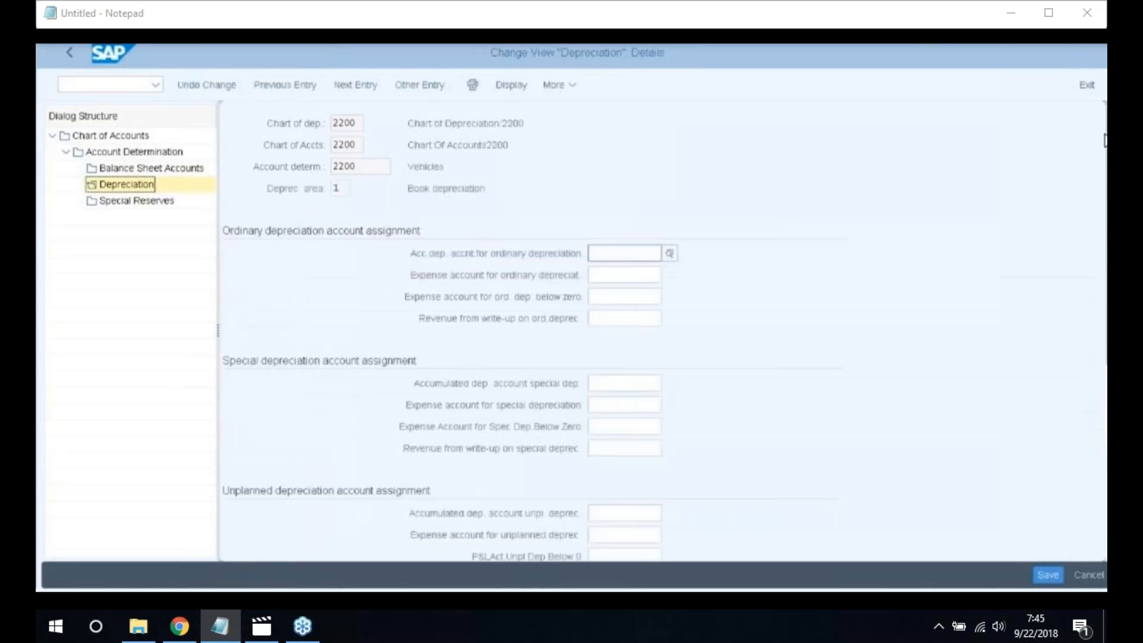
pyautogui.write('1')
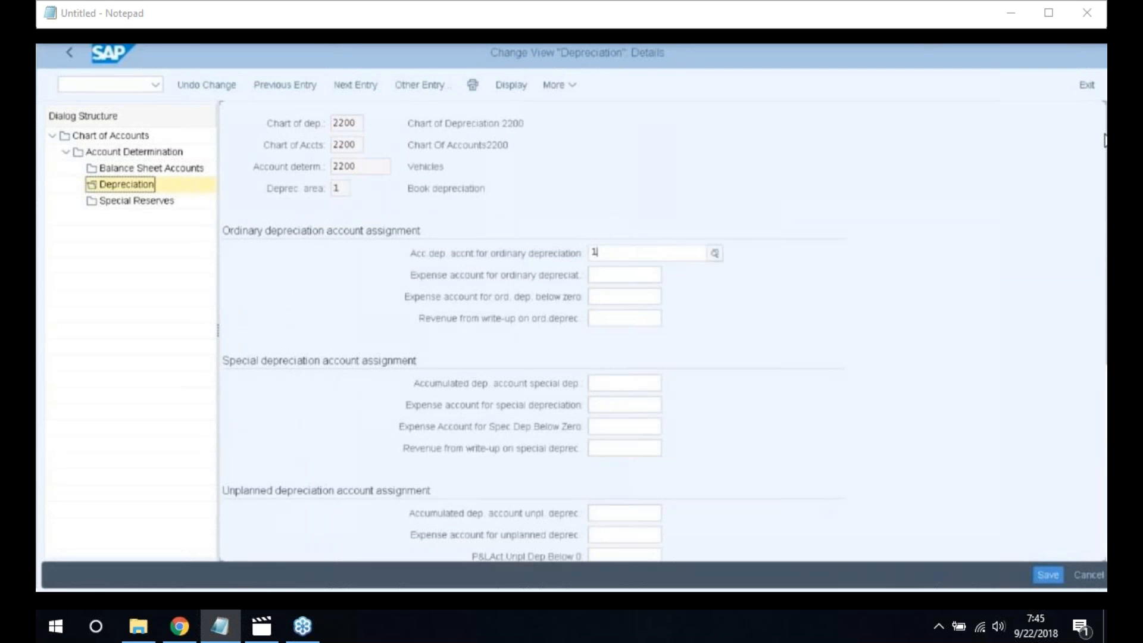
pyautogui.write('006')
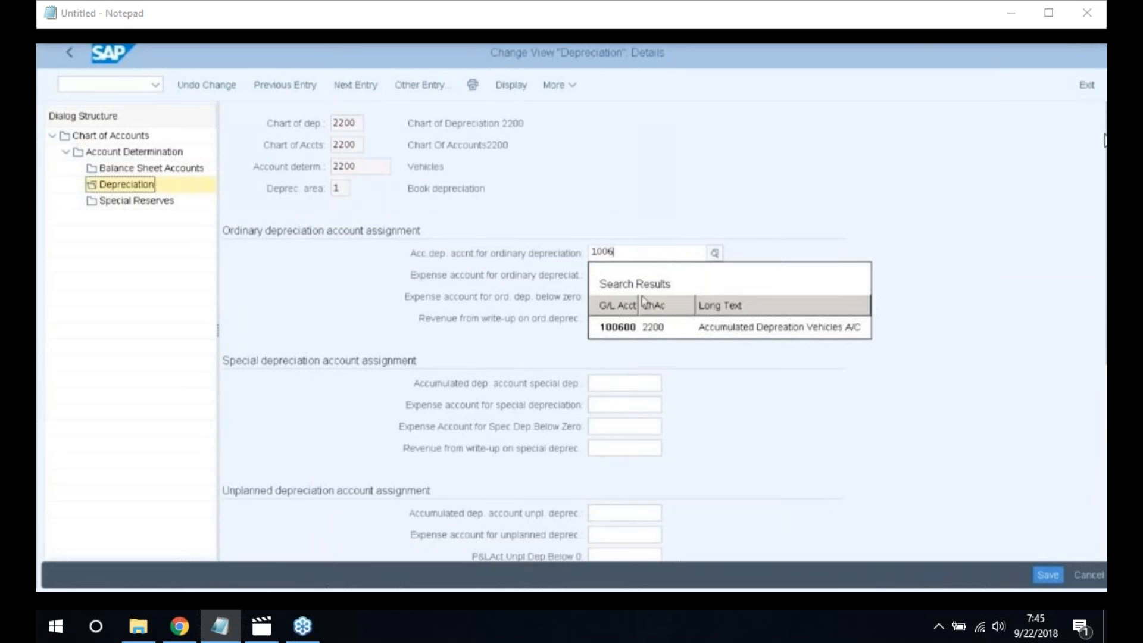
pyautogui.click(619, 327)
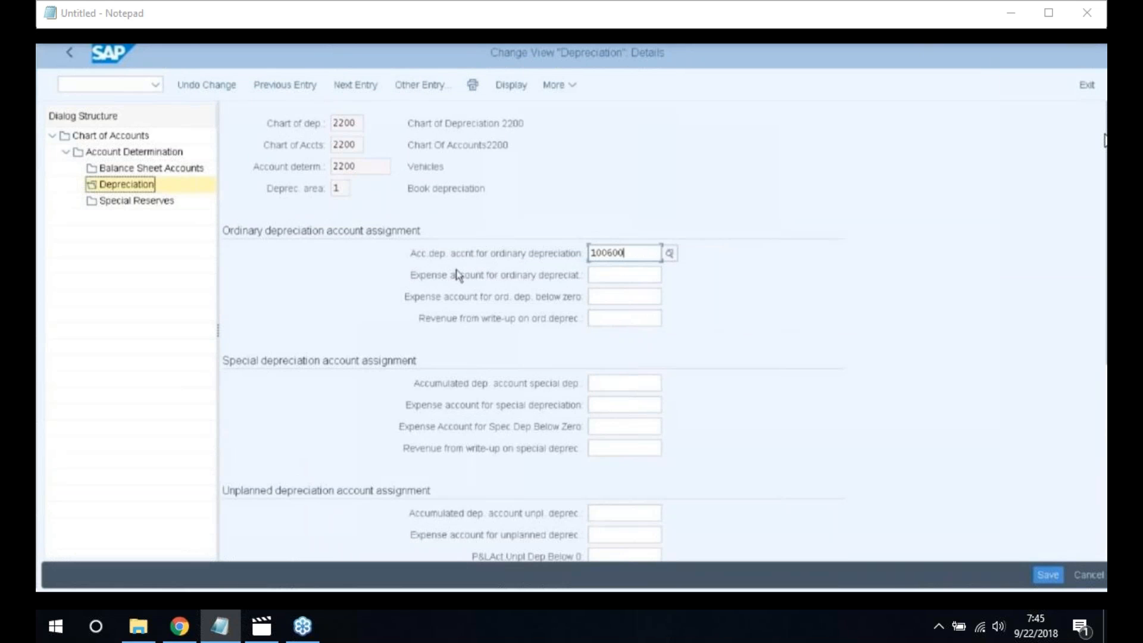
pyautogui.click(630, 276)
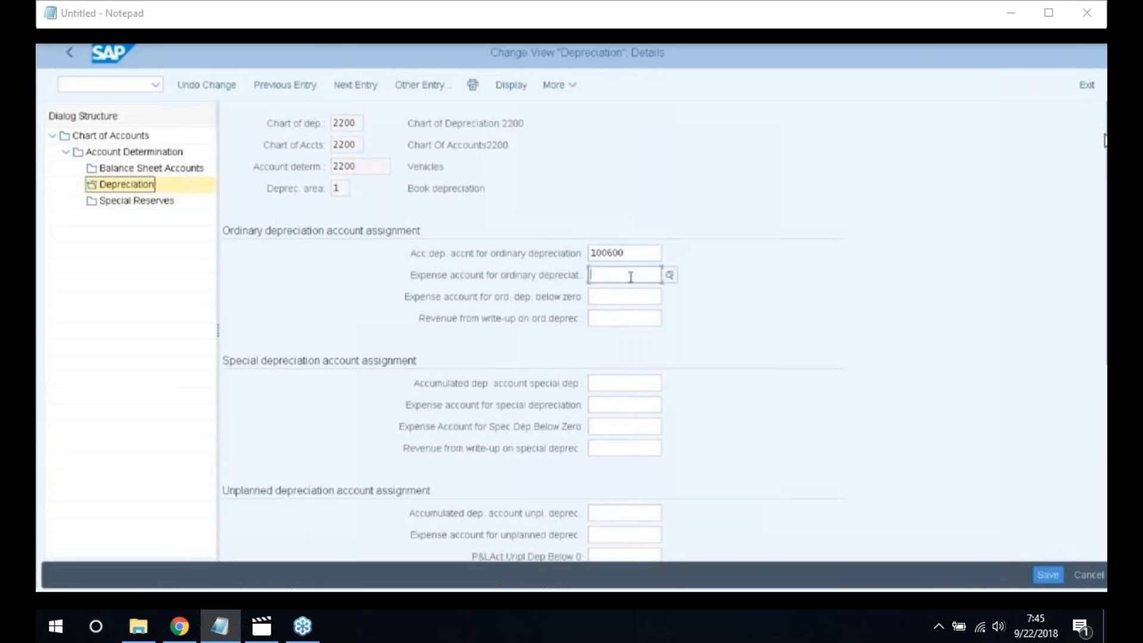
pyautogui.write('4003')
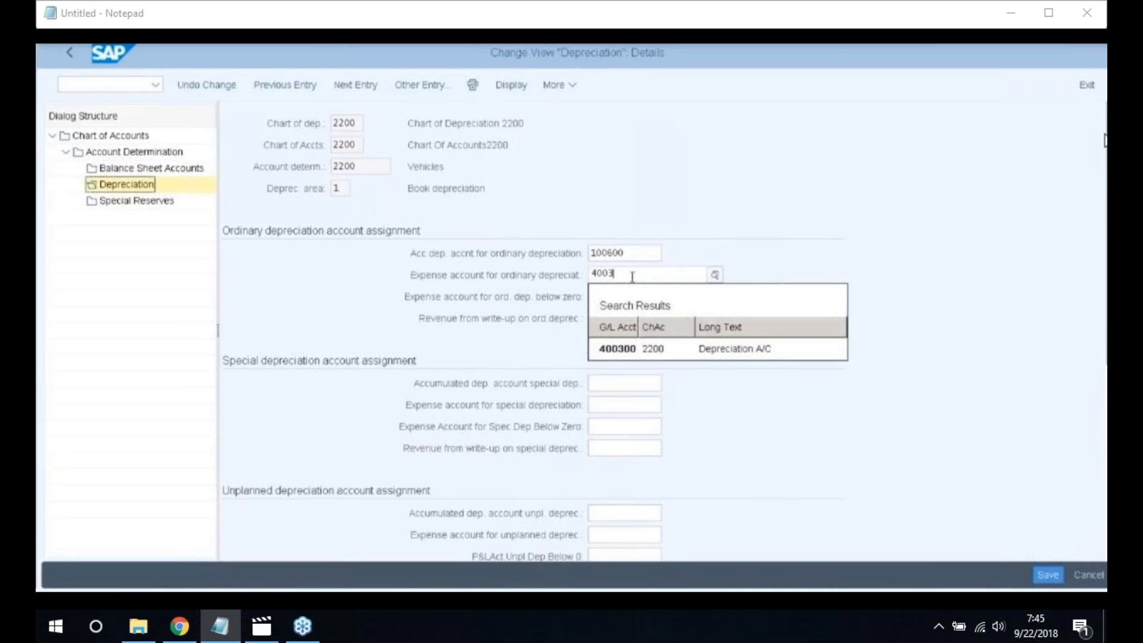
pyautogui.click(686, 352)
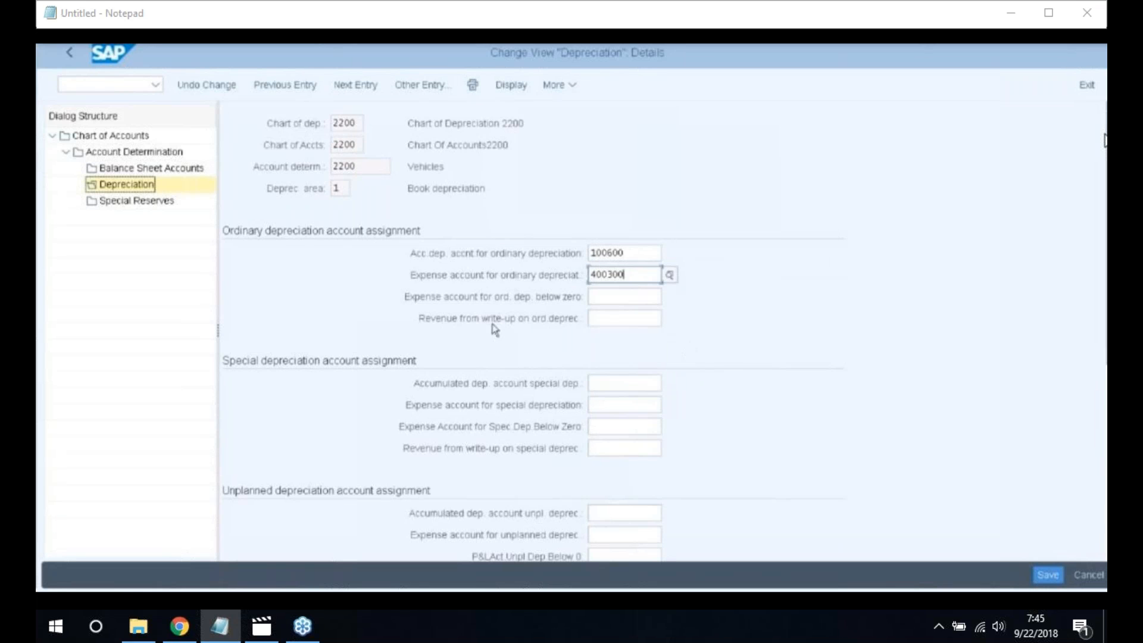
pyautogui.click(157, 154)
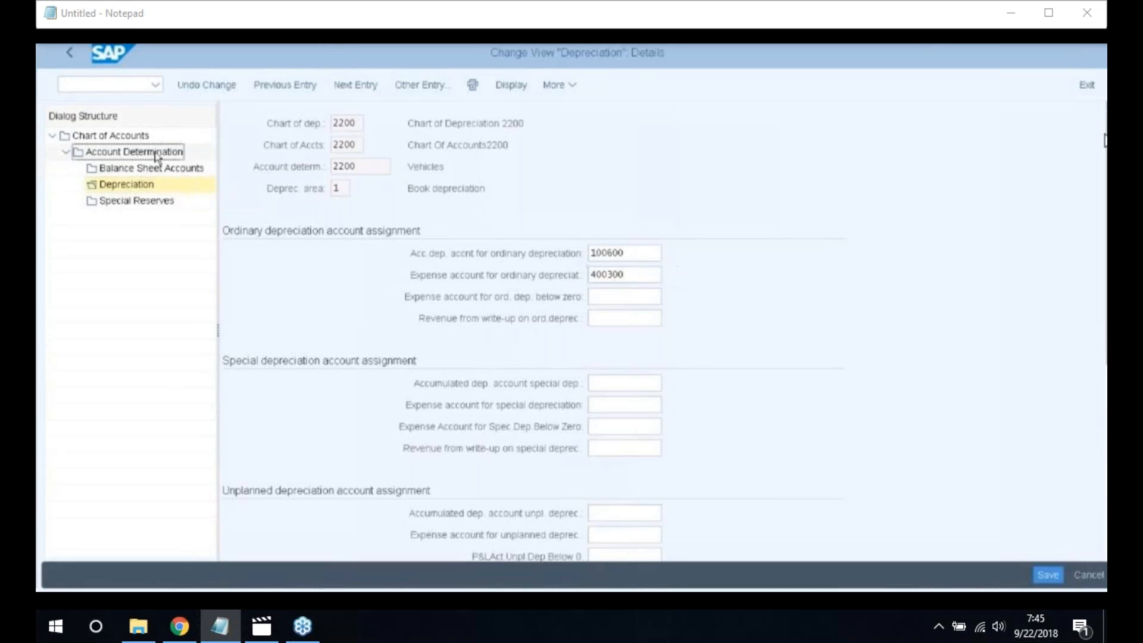
# Save the Vehicles account determination under a customizing request and return to the IMG
pyautogui.doubleClick(158, 154)
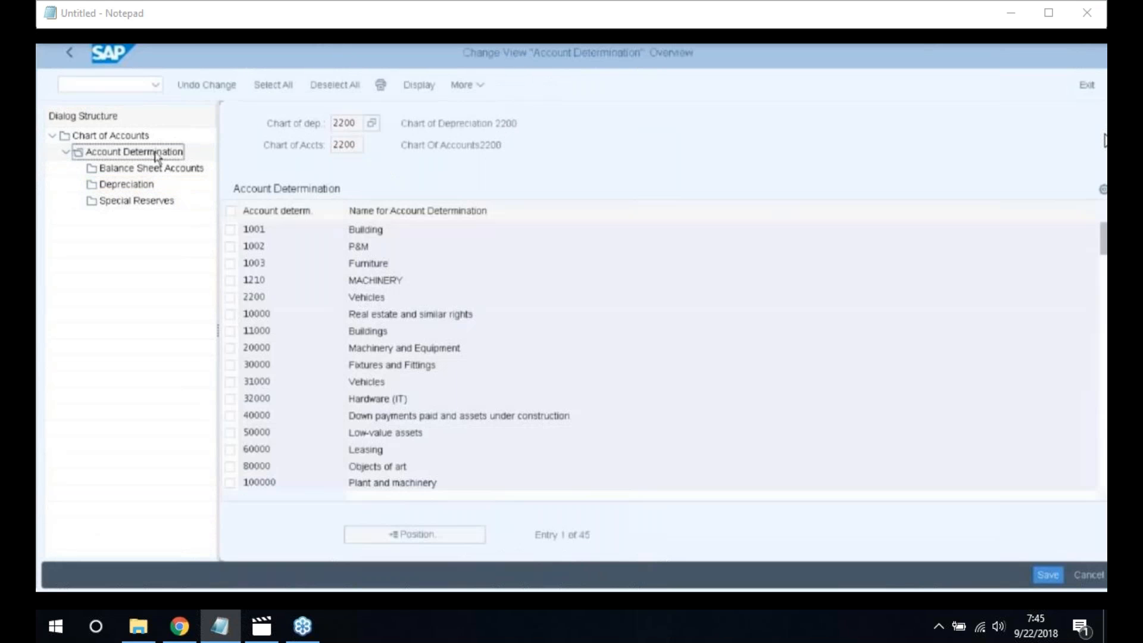
pyautogui.click(1054, 581)
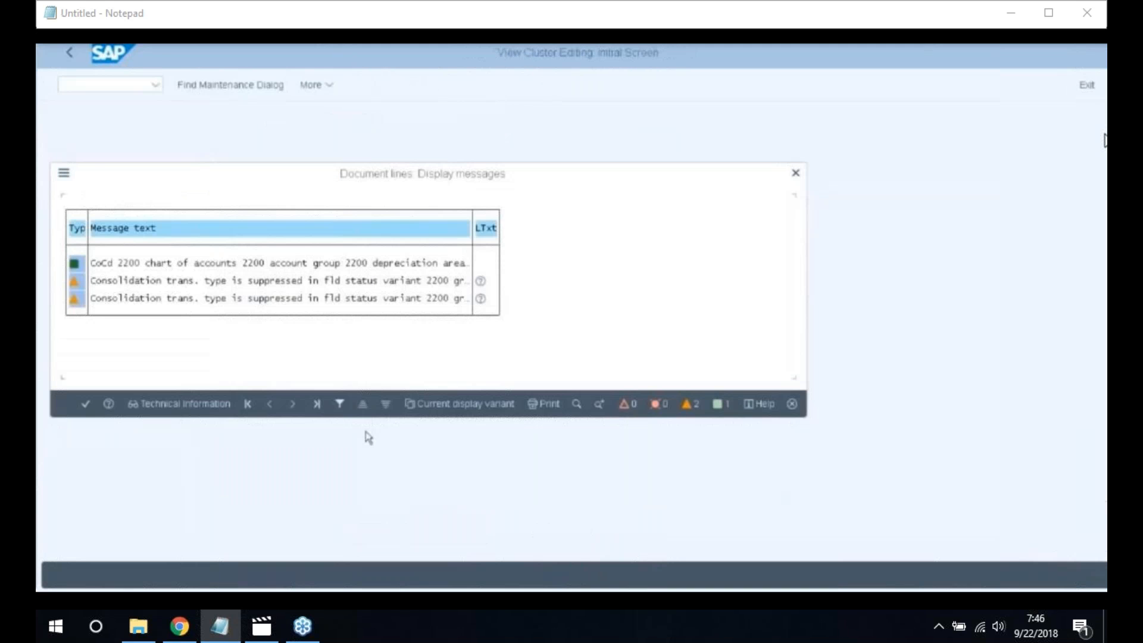
pyautogui.click(85, 404)
pyautogui.click(343, 329)
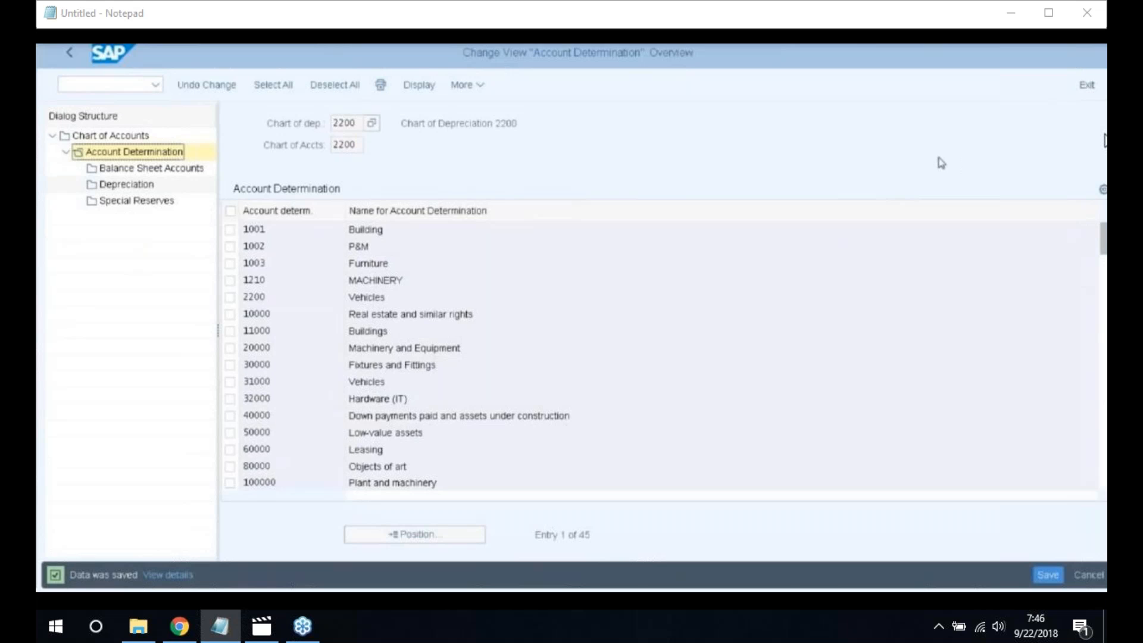
pyautogui.press('F3')
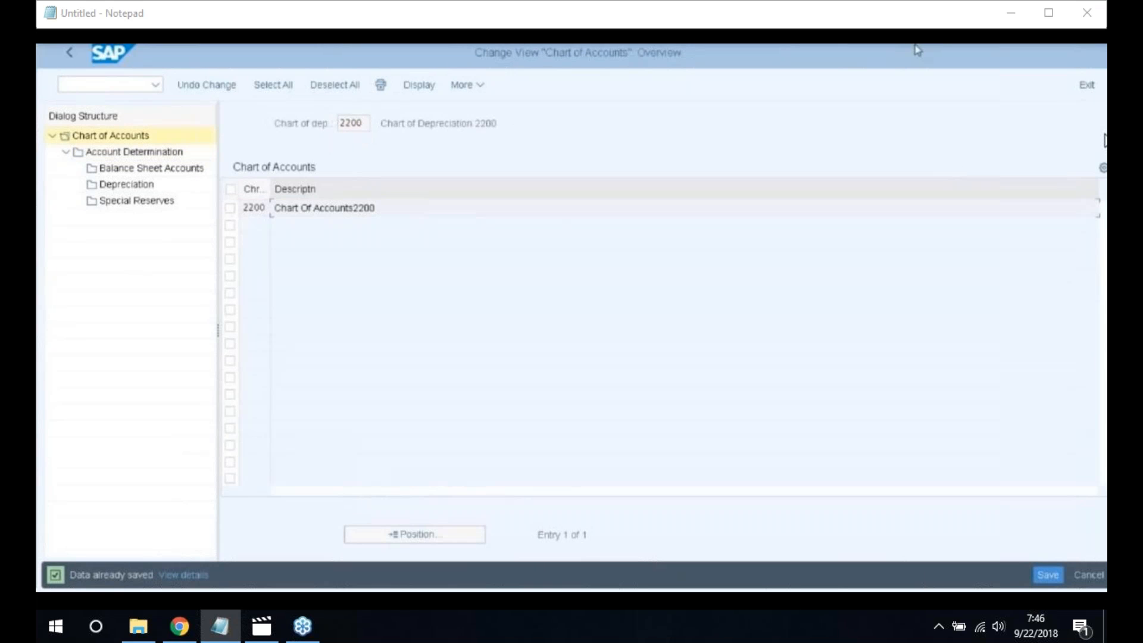
pyautogui.click(70, 53)
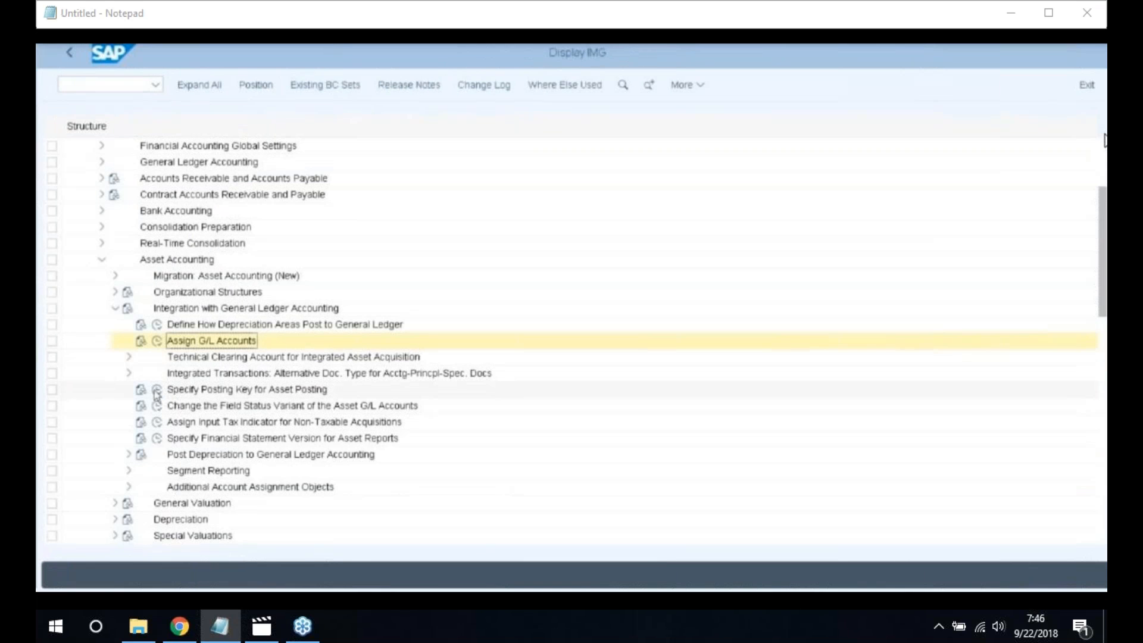
pyautogui.click(157, 391)
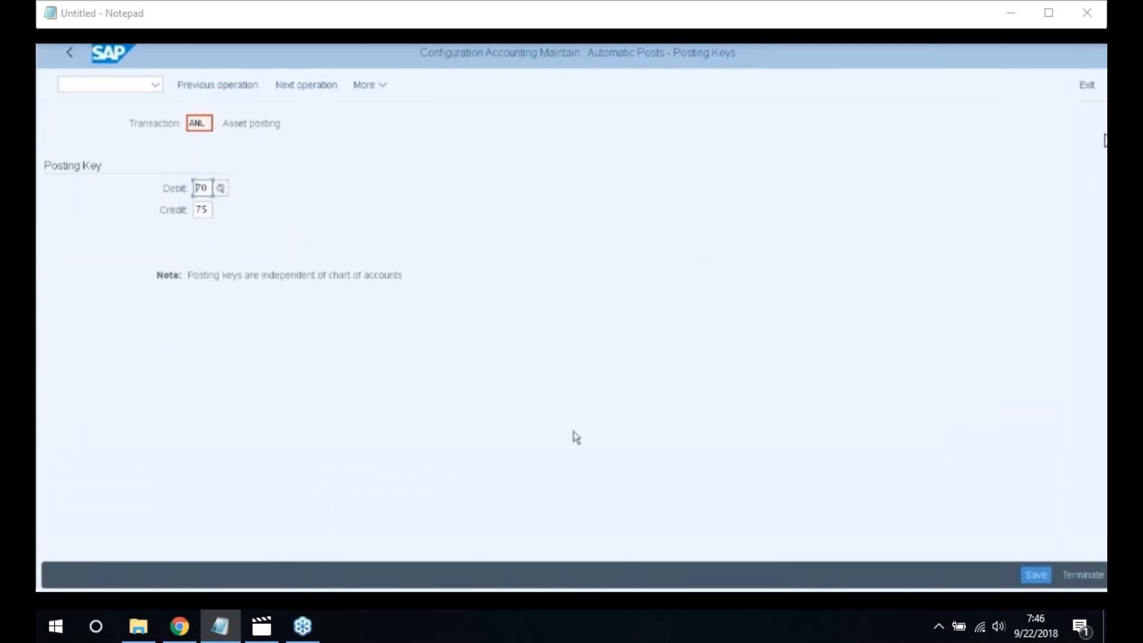
pyautogui.click(1049, 577)
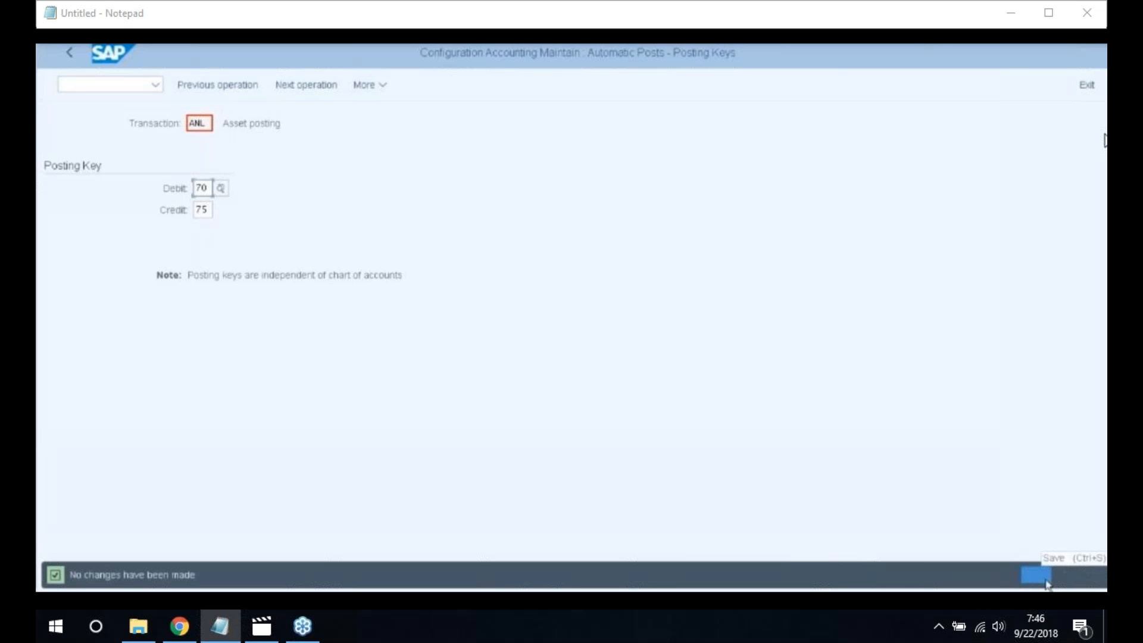
pyautogui.click(75, 55)
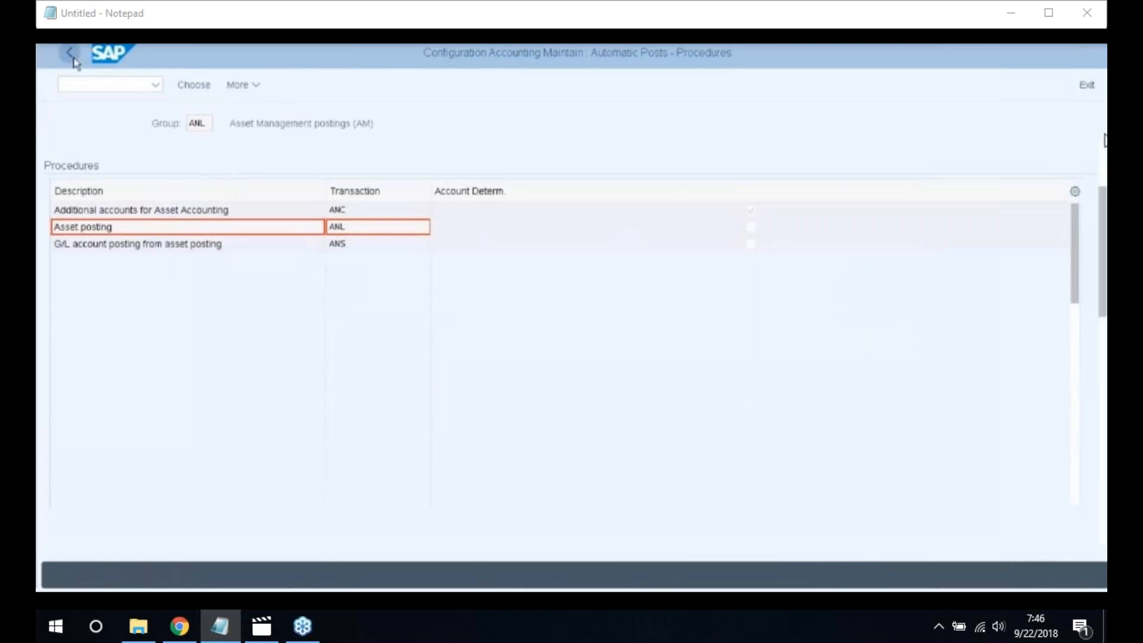
pyautogui.click(74, 60)
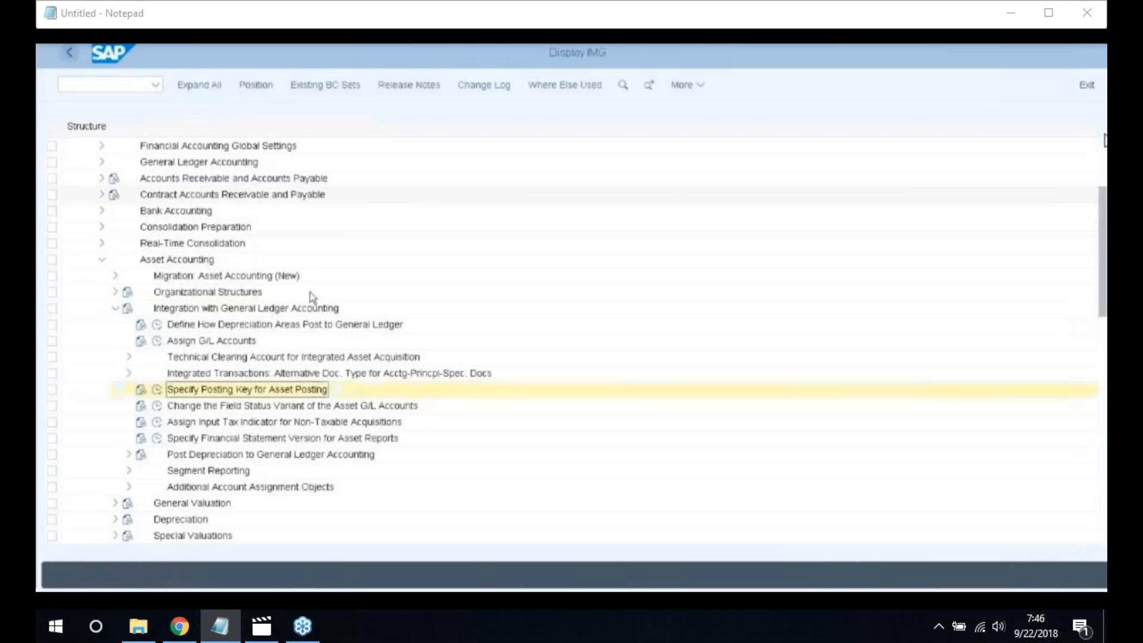
# Under Post Depreciation to General Ledger Accounting, run Specify Document Type for Posting of Depreciation
pyautogui.scroll(-1, 353, 345)
pyautogui.click(354, 345)
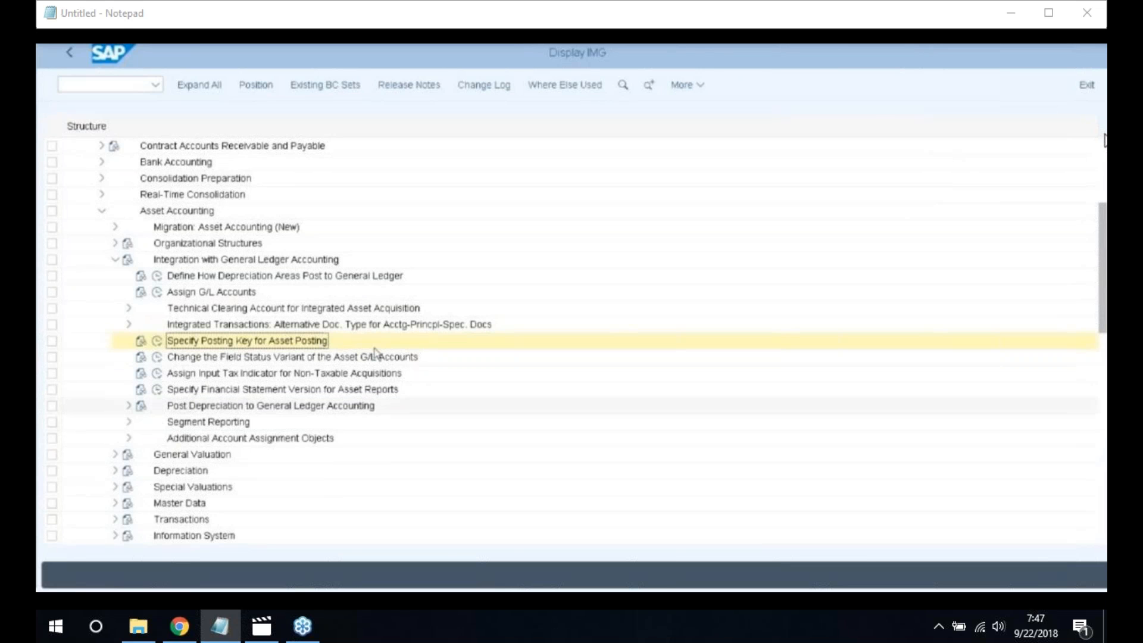
pyautogui.scroll(-1, 375, 352)
pyautogui.scroll(-2, 286, 357)
pyautogui.click(130, 357)
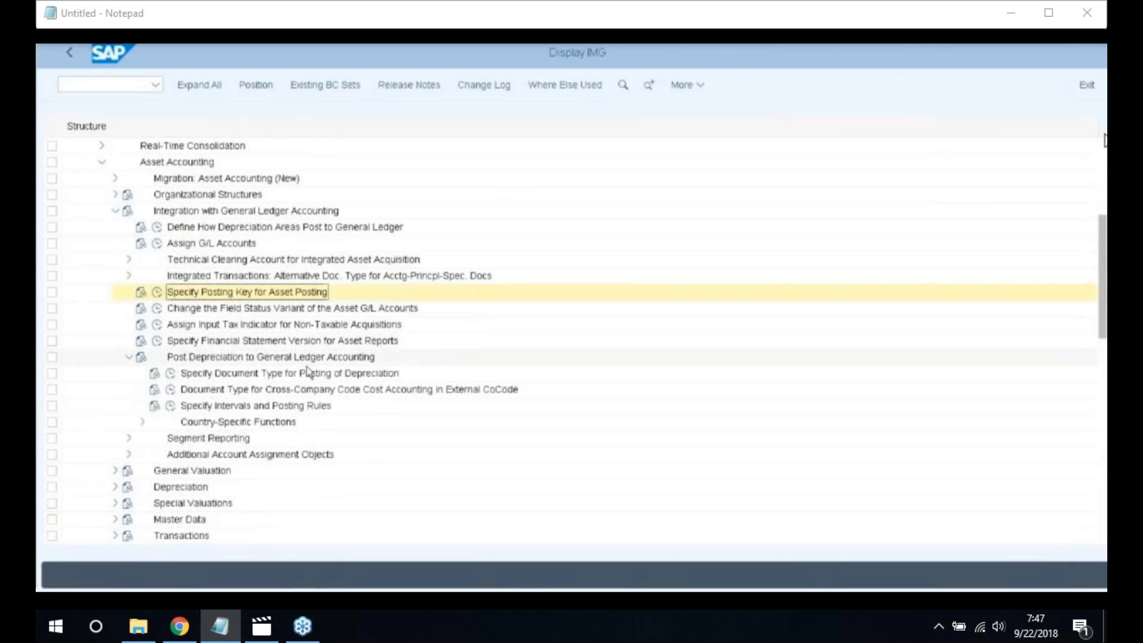
pyautogui.scroll(-3, 309, 372)
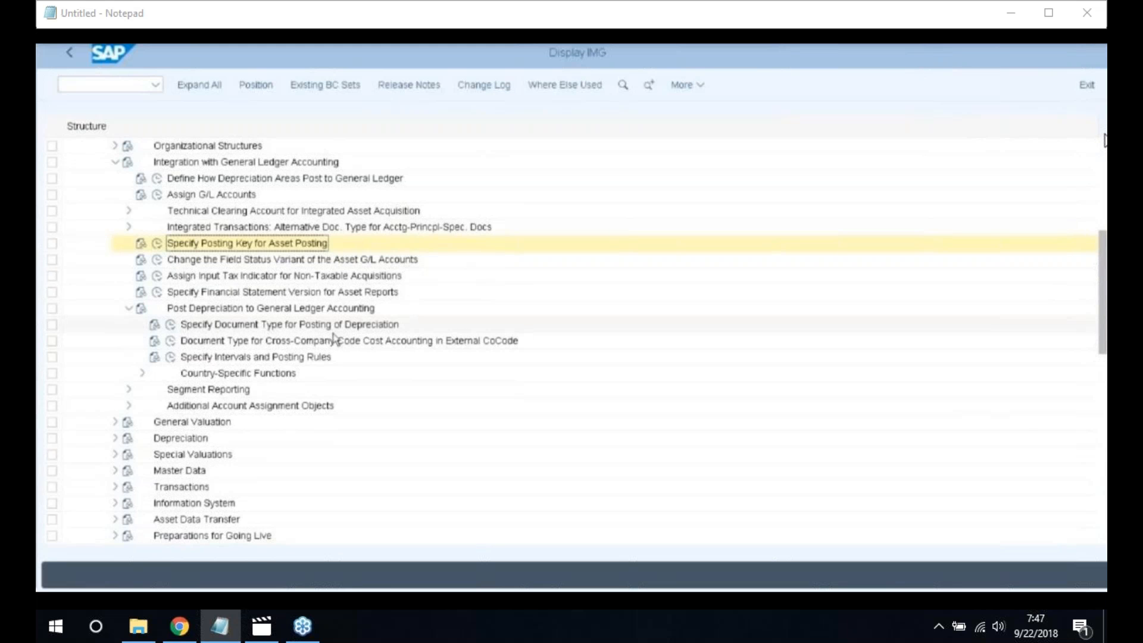
pyautogui.click(172, 328)
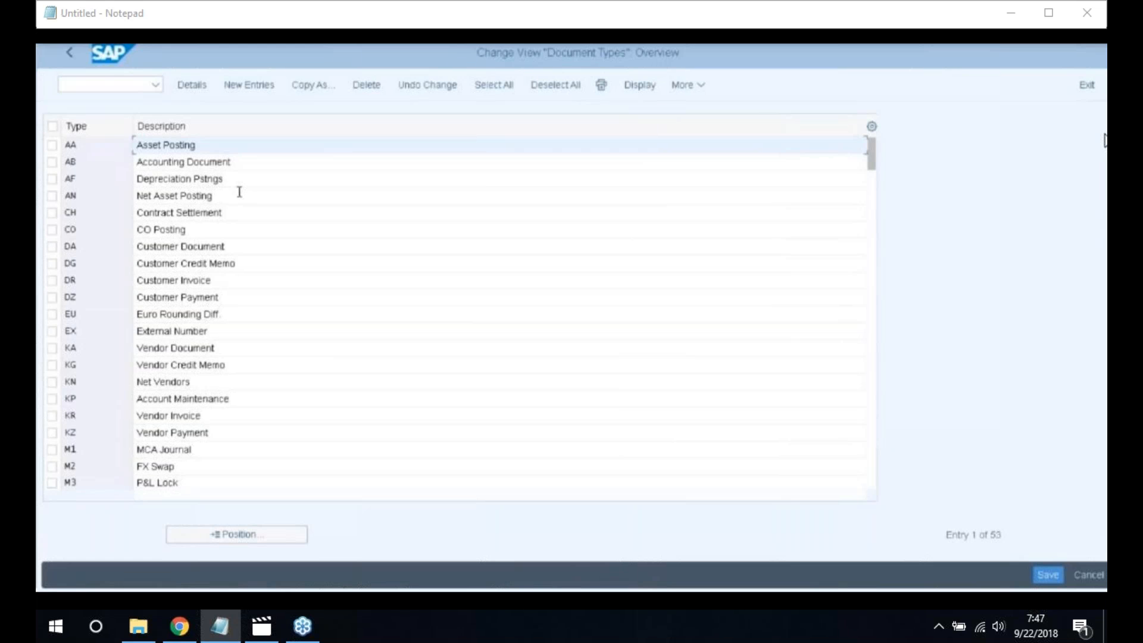
# Review document type AF's number range AV intervals for company code 2200, then go back
pyautogui.click(146, 172)
pyautogui.doubleClick(123, 180)
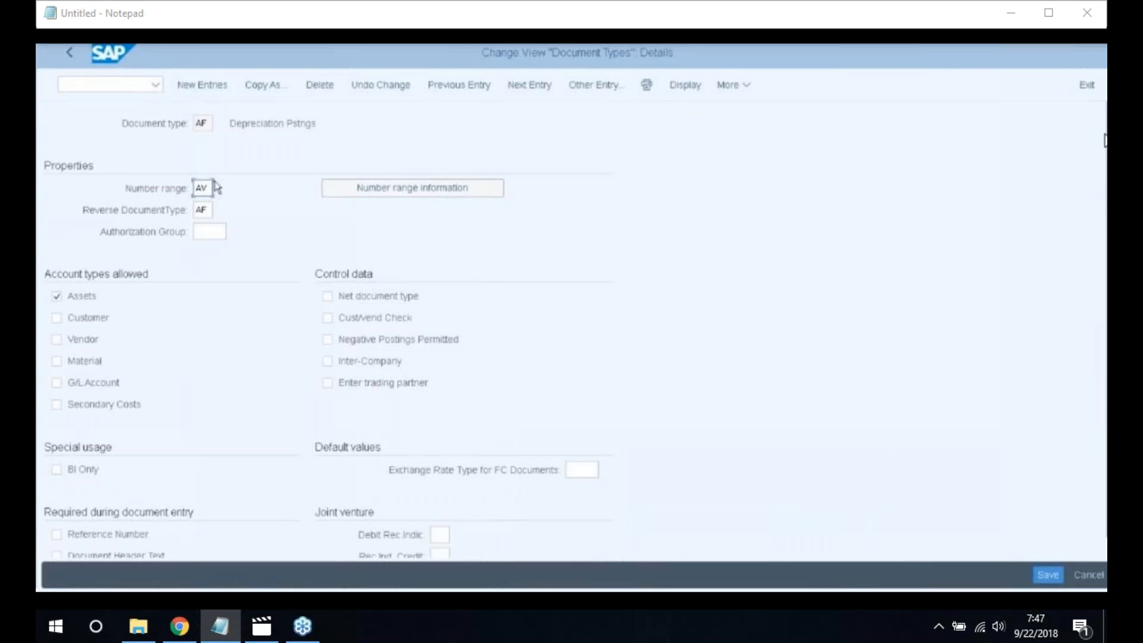
pyautogui.click(416, 192)
pyautogui.click(219, 145)
pyautogui.write('22')
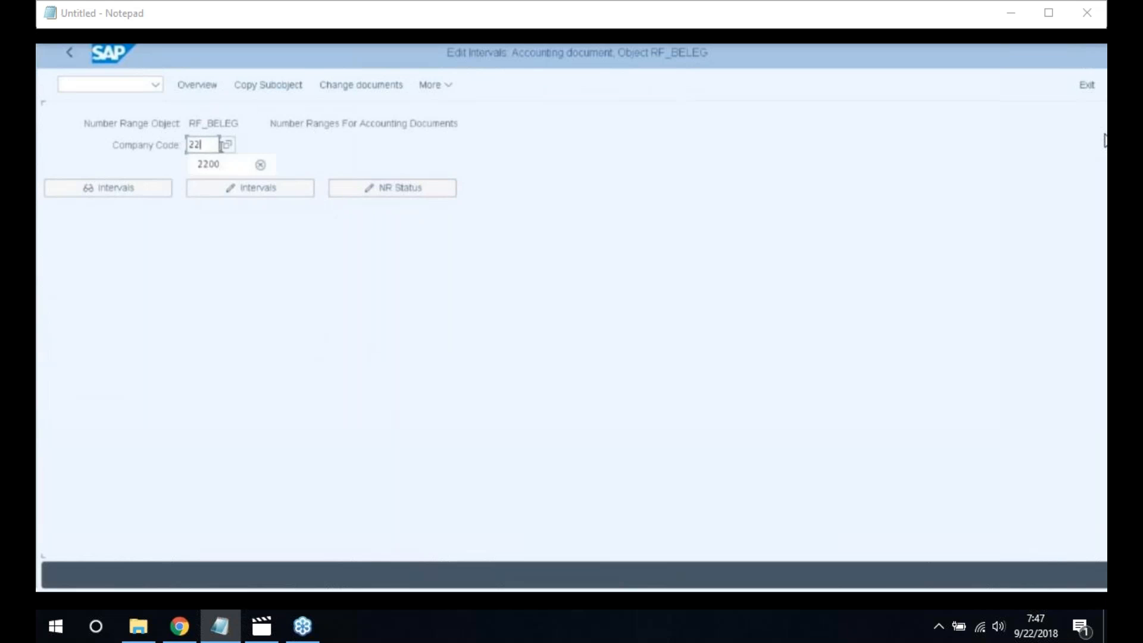
pyautogui.write('00')
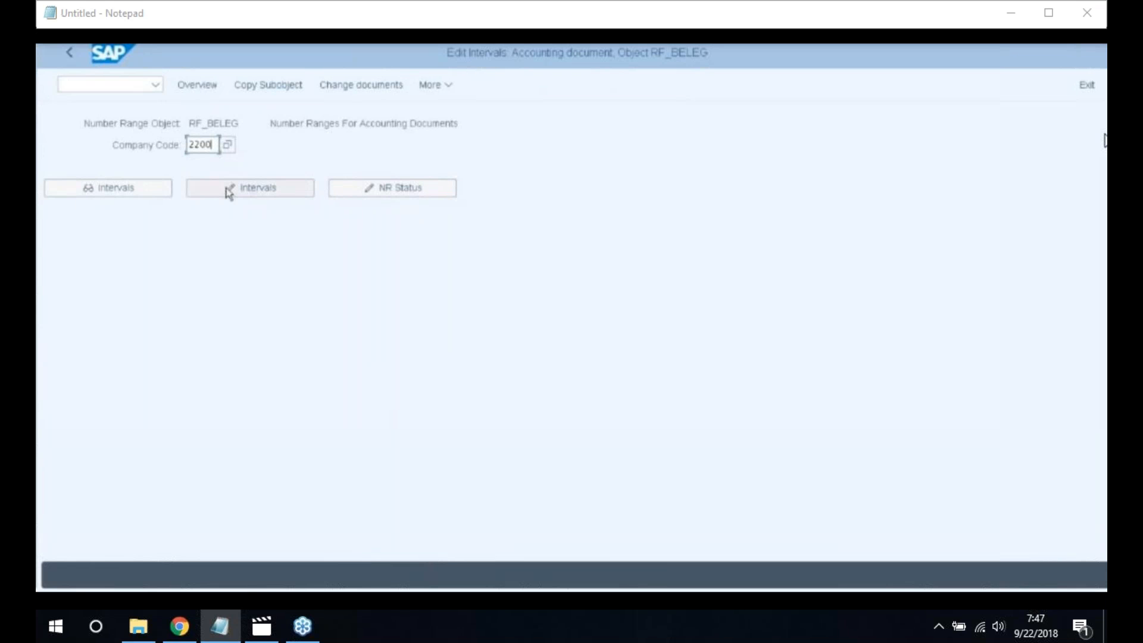
pyautogui.click(258, 195)
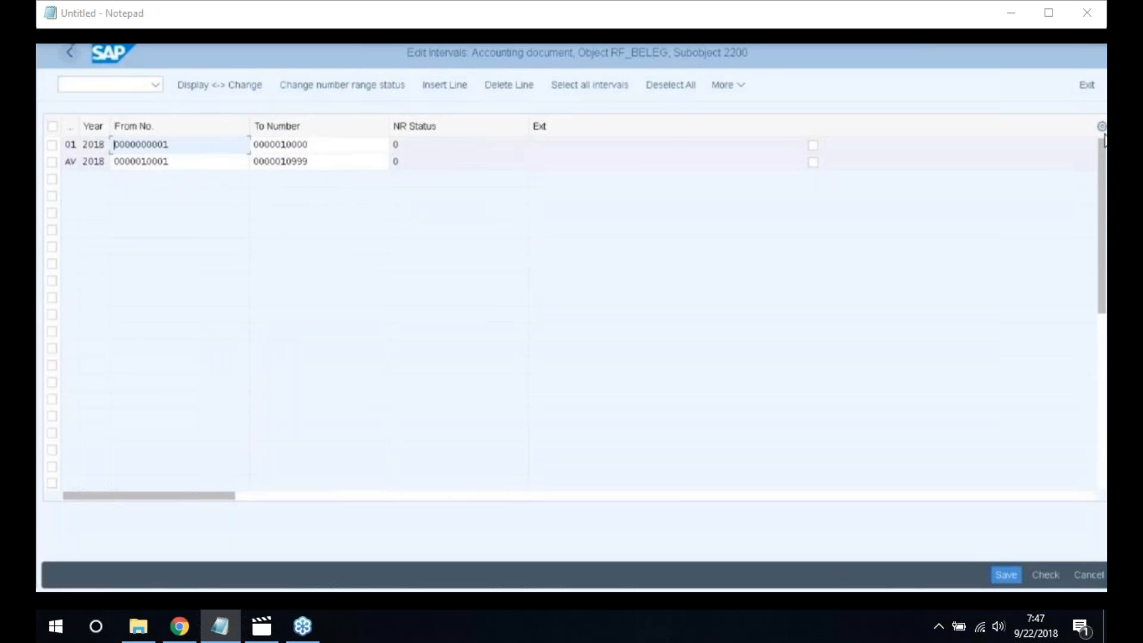
pyautogui.click(75, 53)
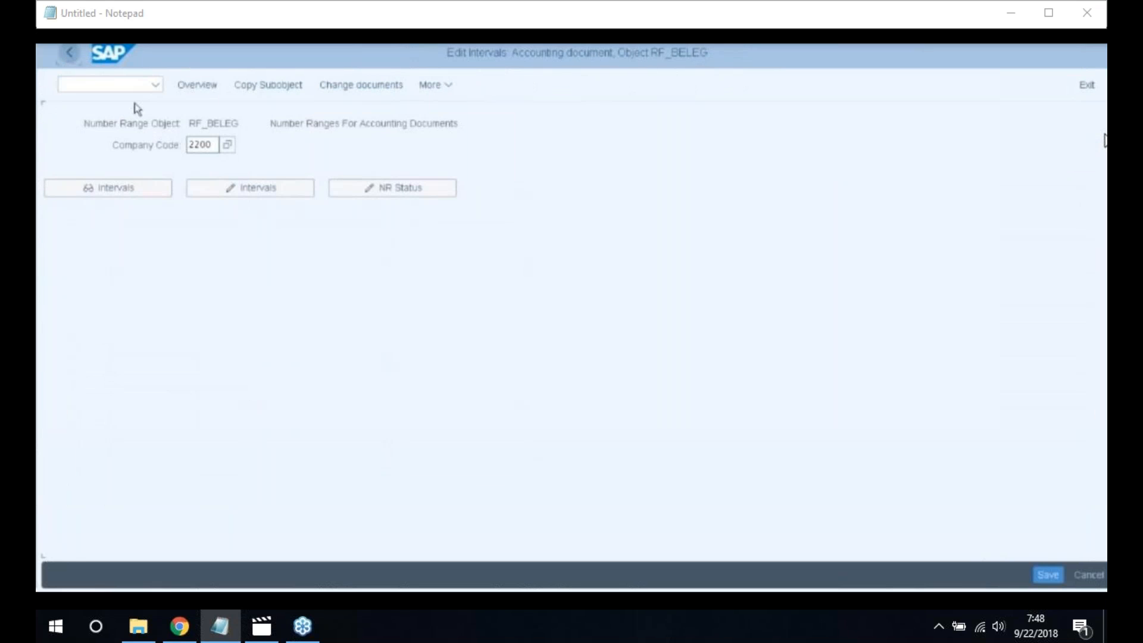
pyautogui.click(71, 59)
pyautogui.click(69, 60)
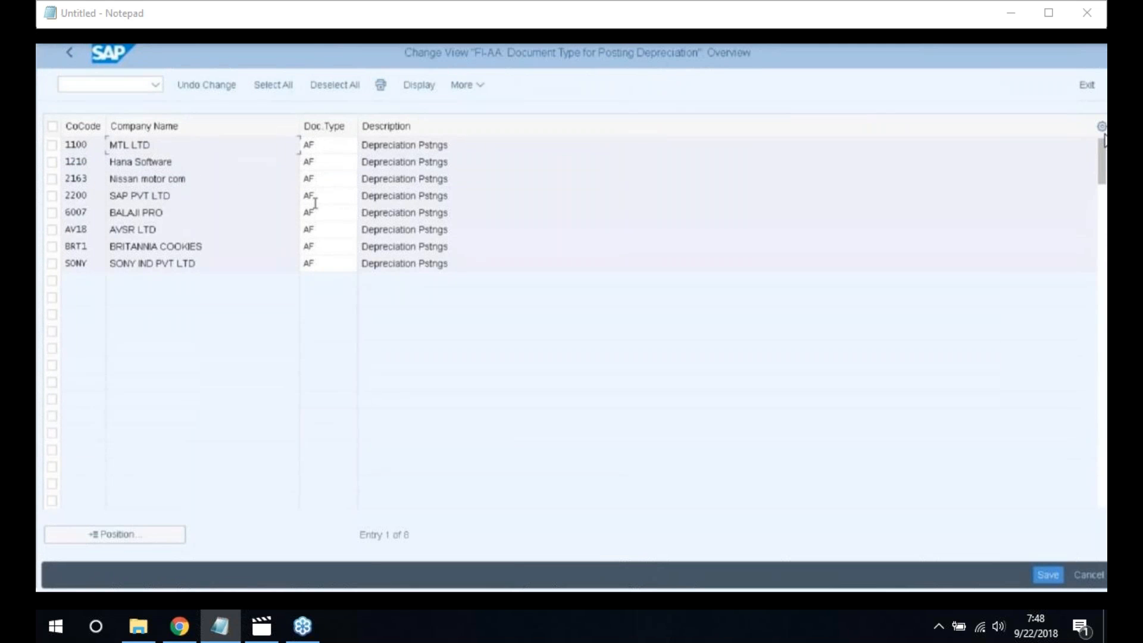
# Leave the document type overview and close the activity list to reach the IMG
pyautogui.click(72, 58)
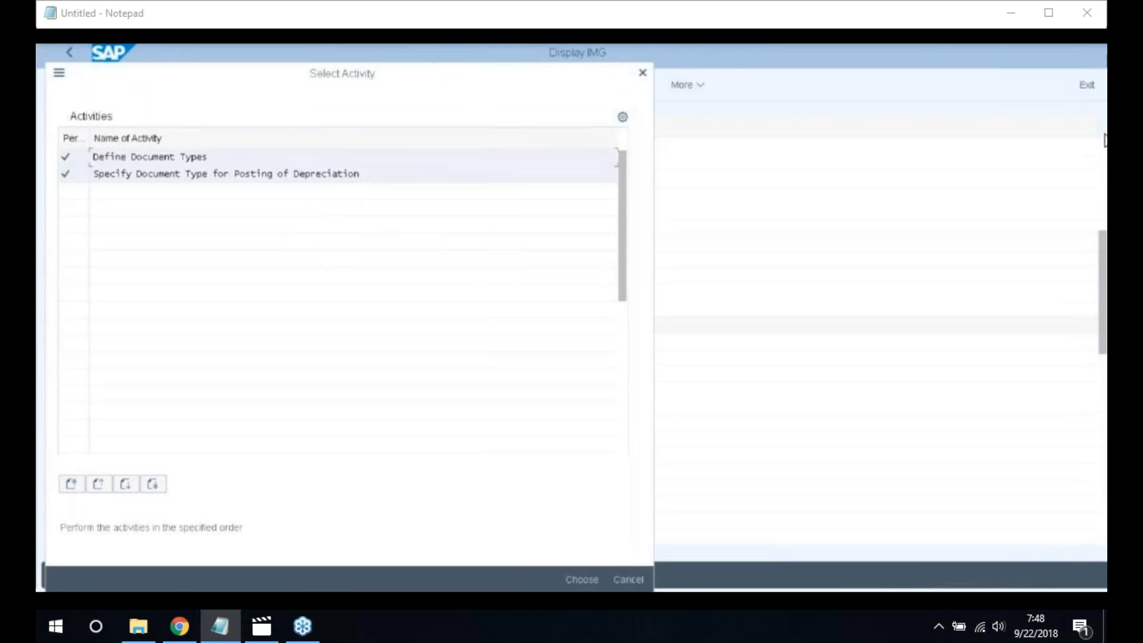
pyautogui.click(642, 73)
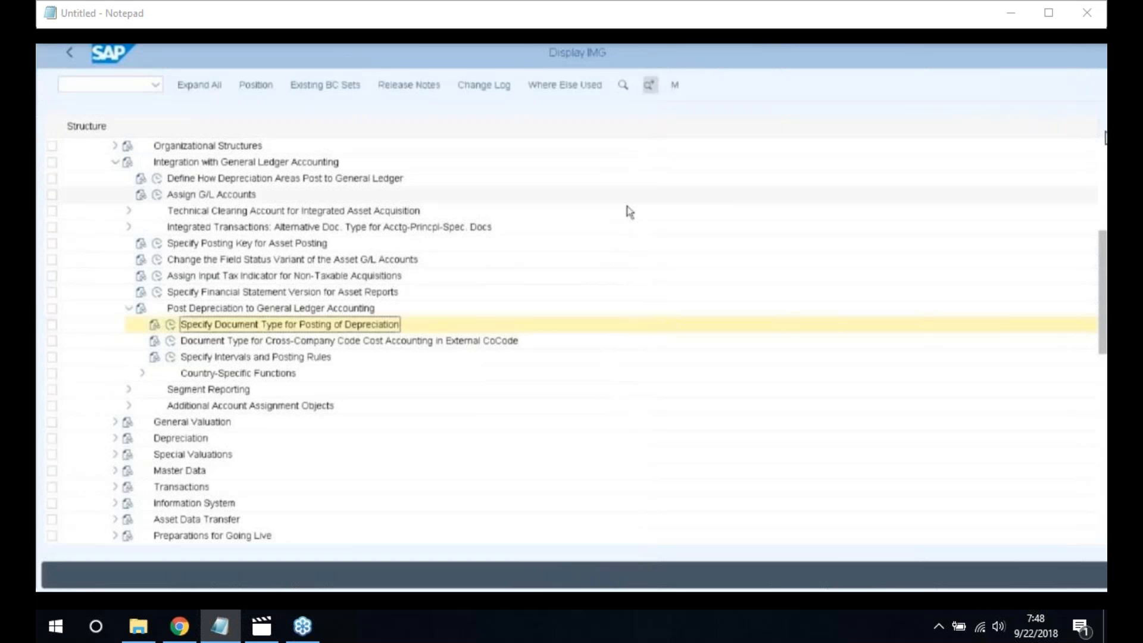
# Tick Post Revaluation in company code 2200's area 01 posting rules and save
pyautogui.click(170, 358)
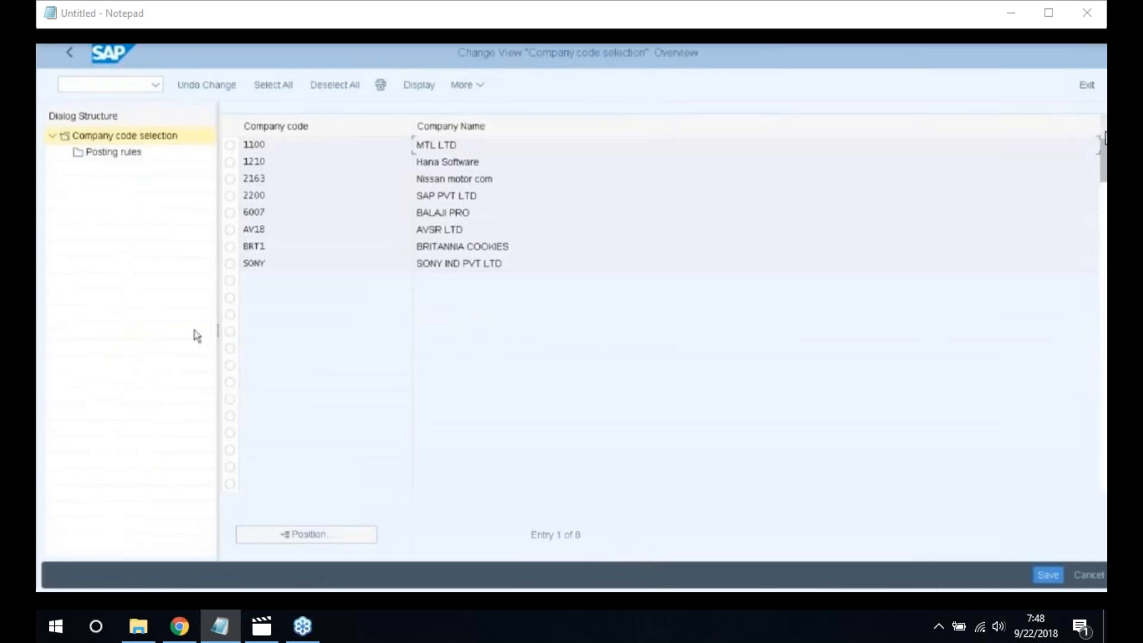
pyautogui.click(230, 196)
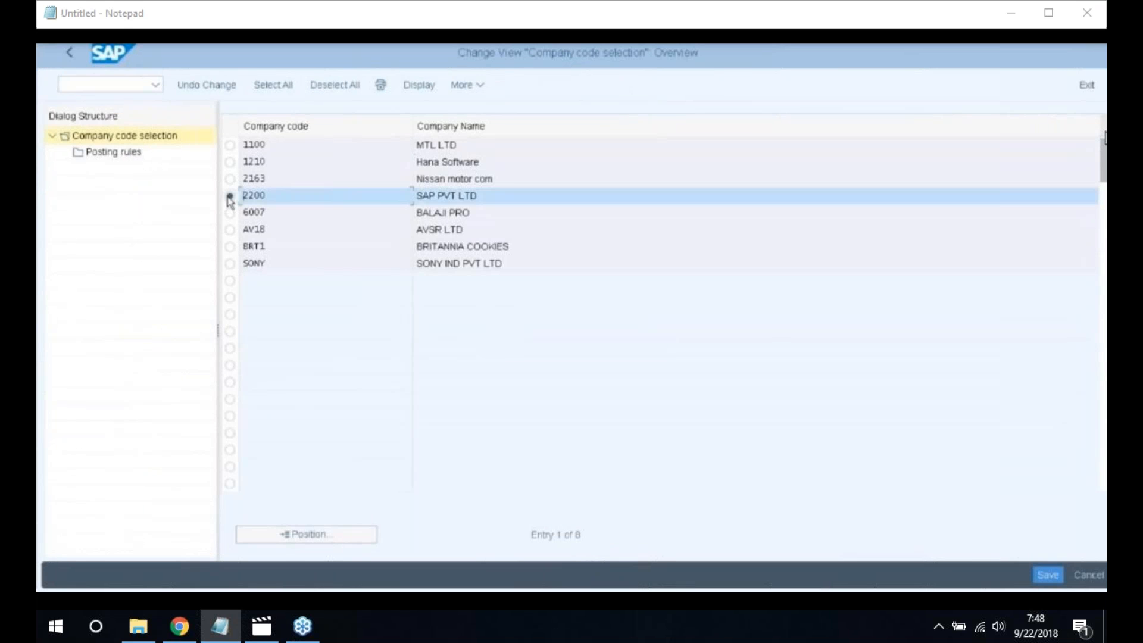
pyautogui.click(110, 155)
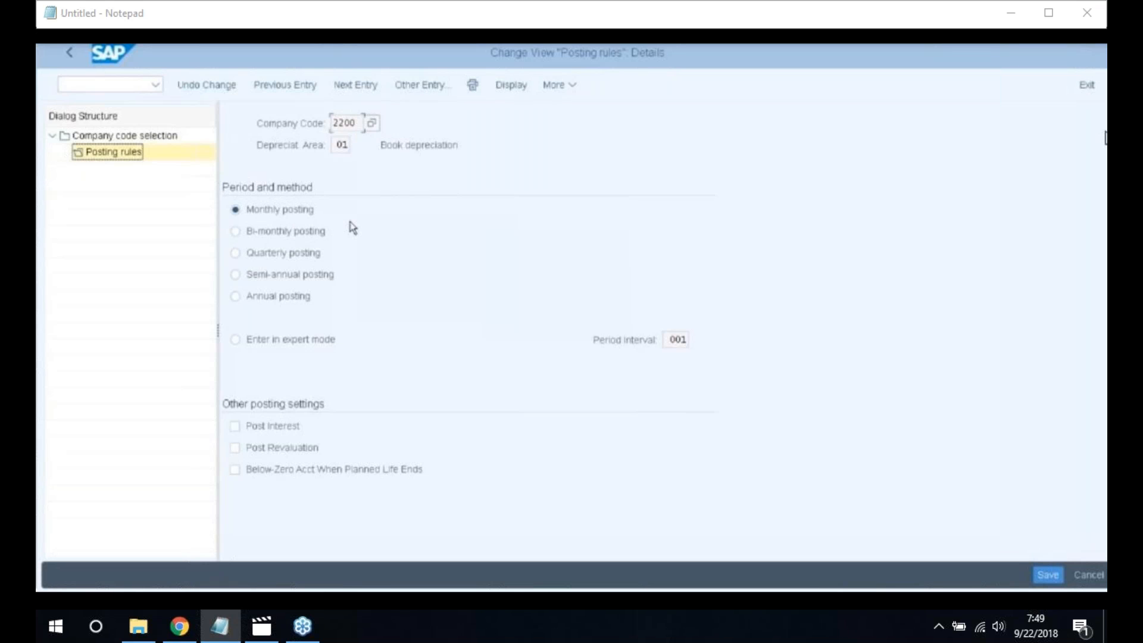
pyautogui.click(235, 447)
pyautogui.click(1050, 576)
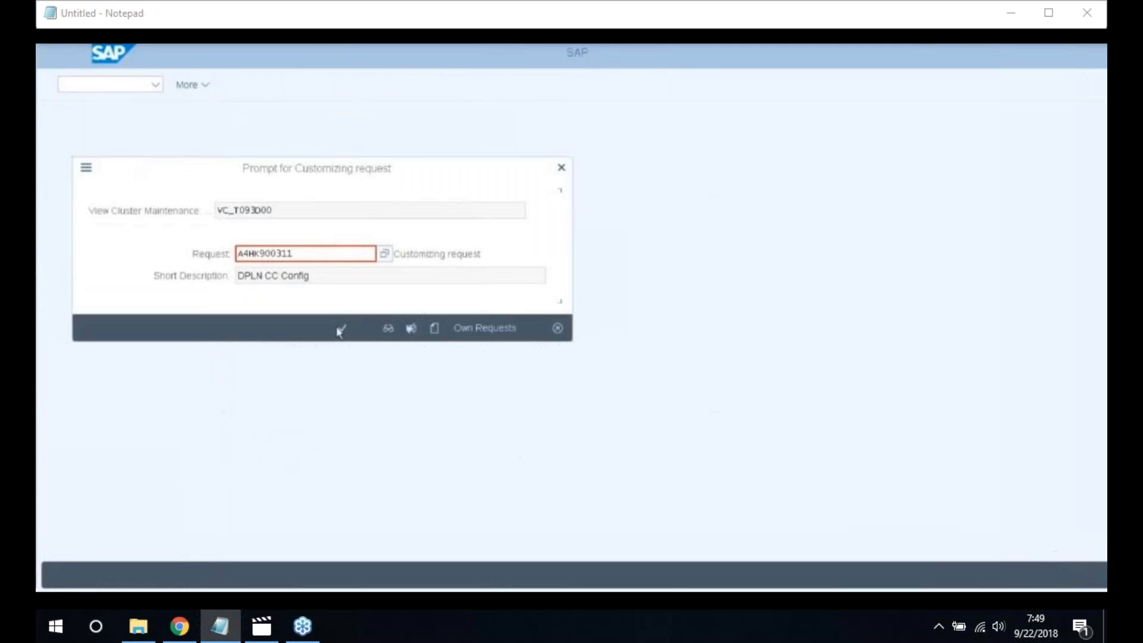
pyautogui.click(340, 329)
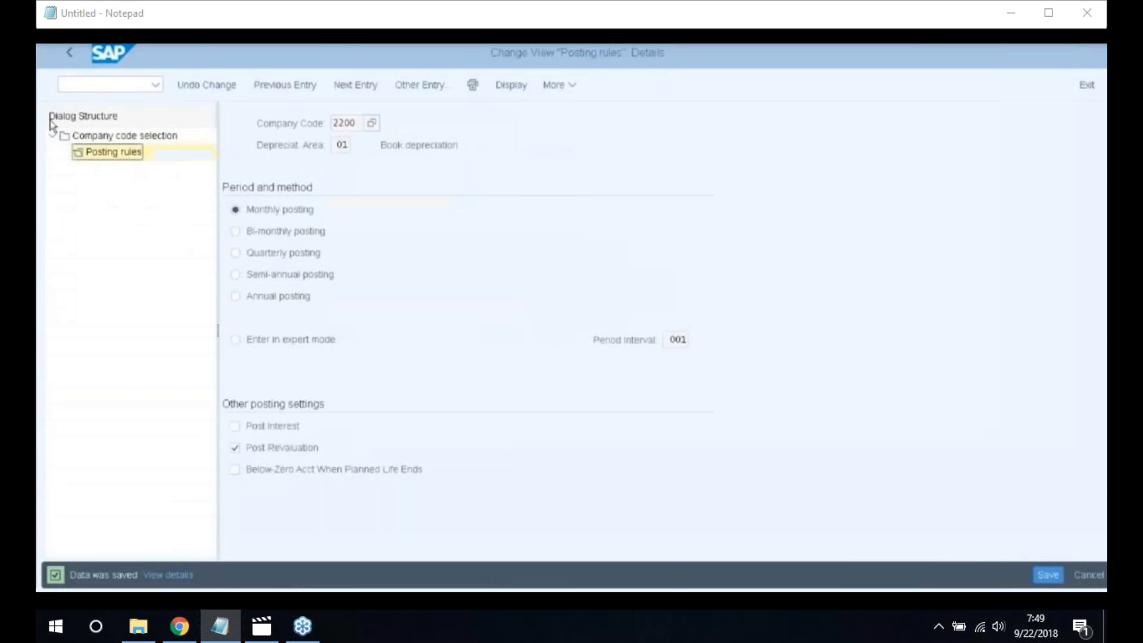
# Tick Post Revaluation for depreciation area 20, then go back to the IMG structure
pyautogui.click(69, 53)
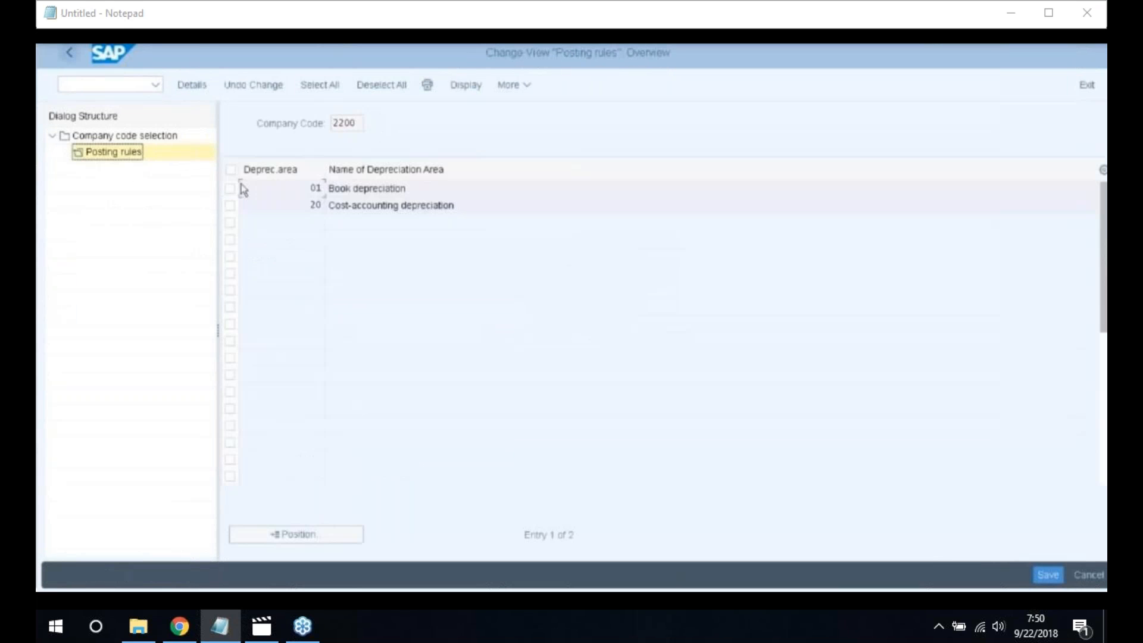
pyautogui.click(69, 53)
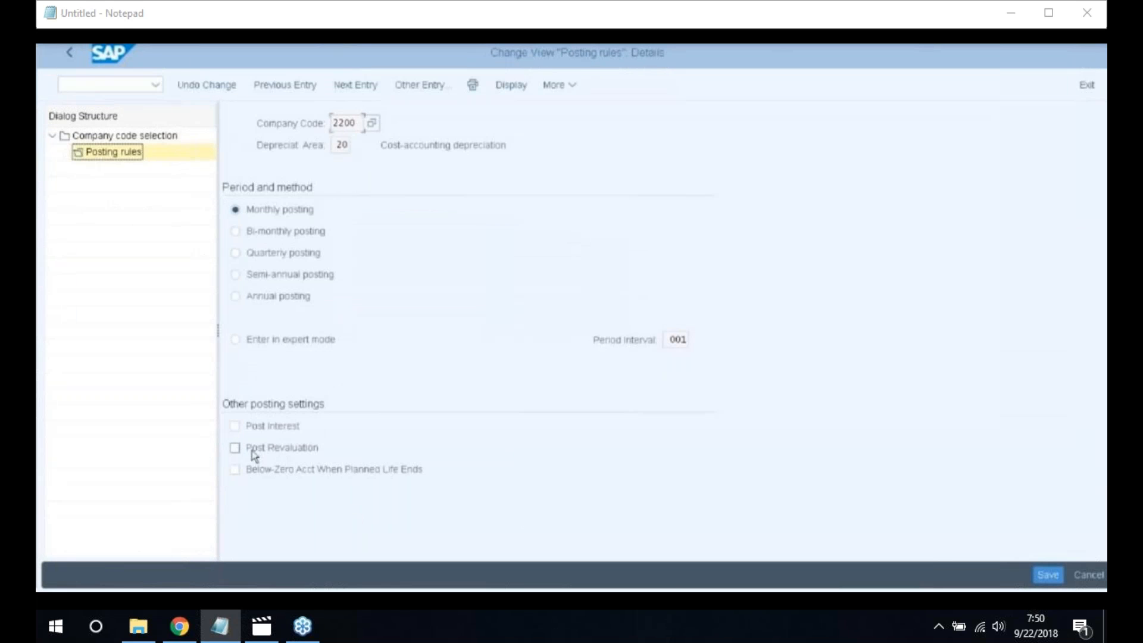
pyautogui.click(235, 448)
pyautogui.click(71, 53)
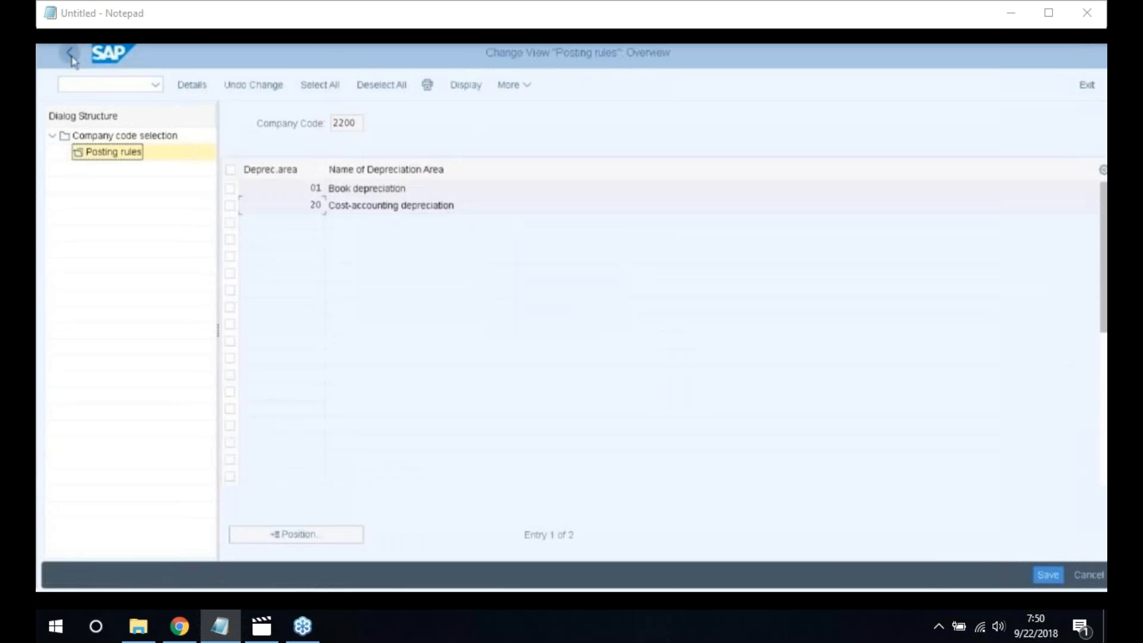
pyautogui.click(70, 54)
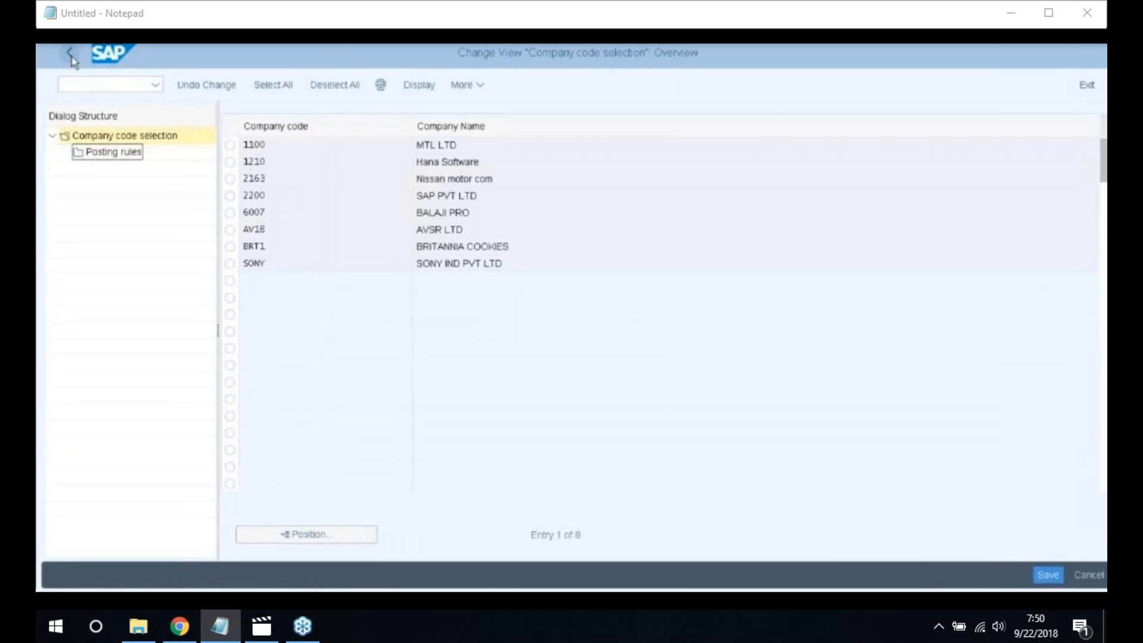
pyautogui.click(70, 54)
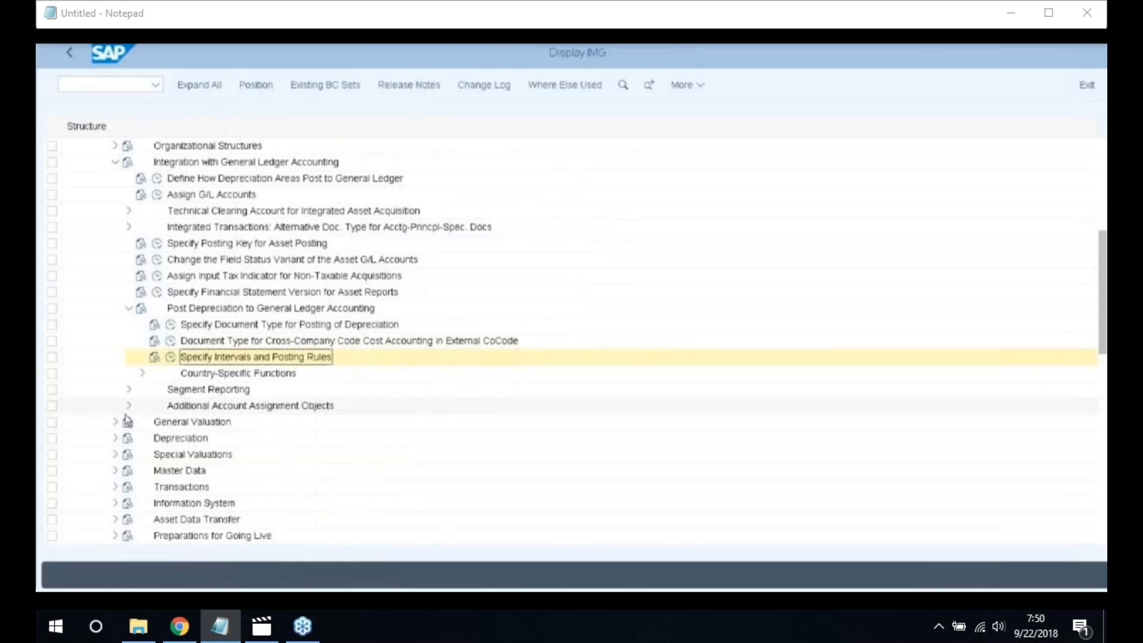
# Activate Functional Area as an account assignment object and save it under a customizing request
pyautogui.click(129, 405)
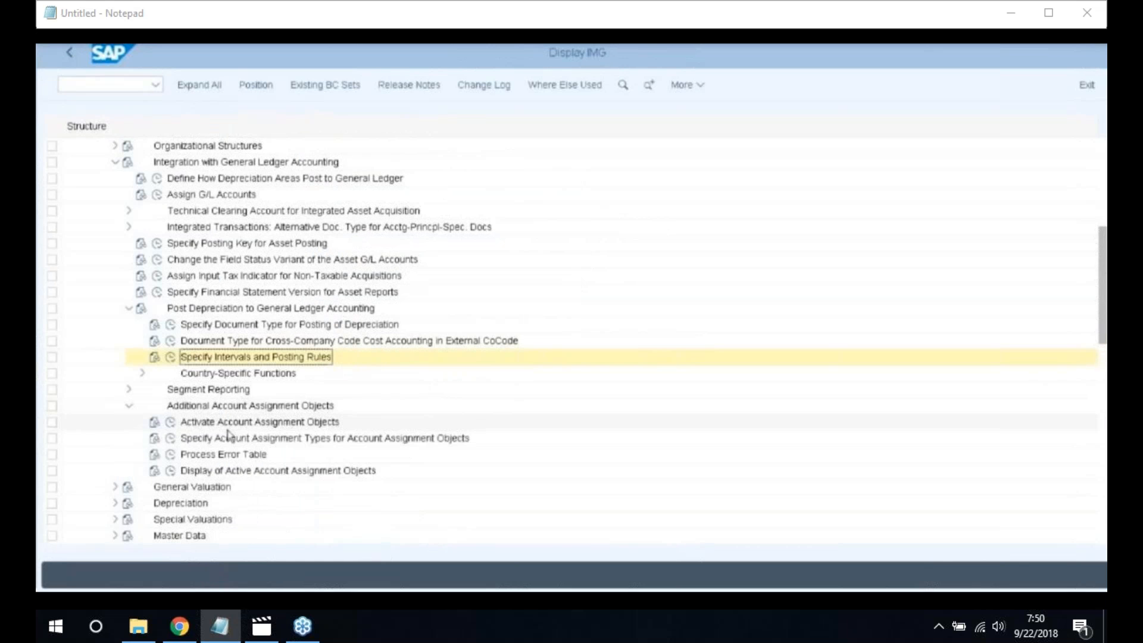
pyautogui.click(170, 421)
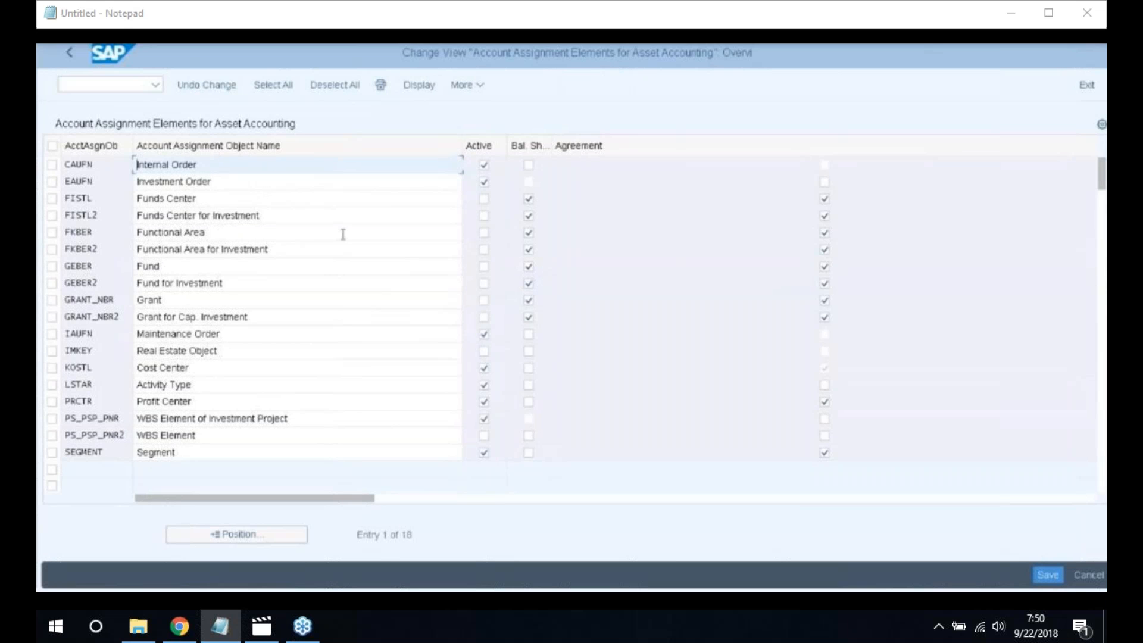
pyautogui.click(483, 234)
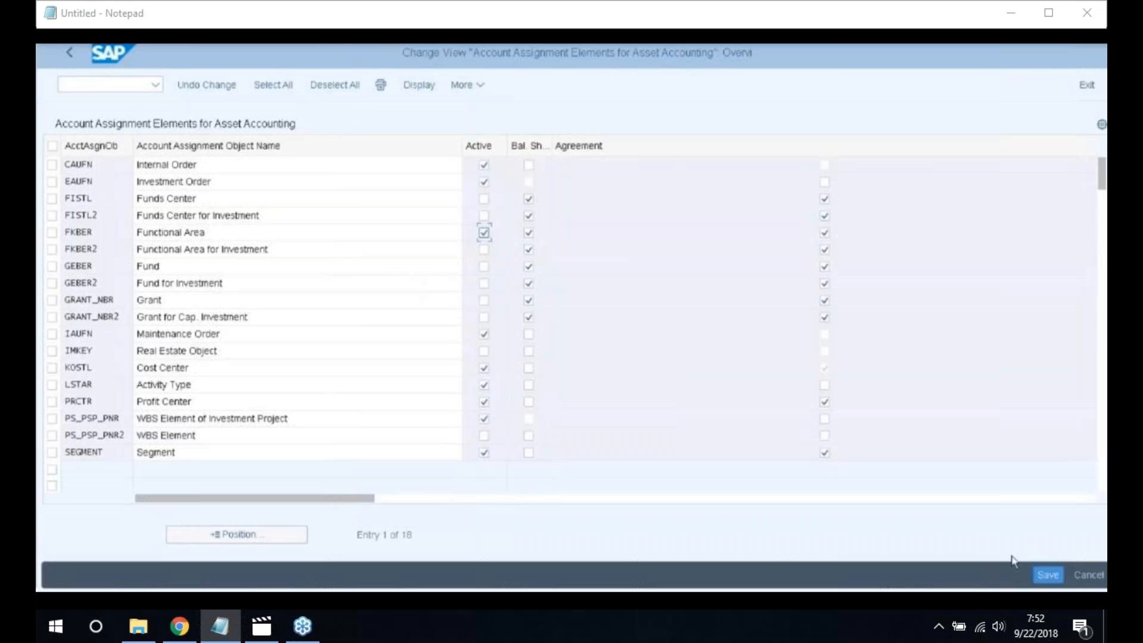
pyautogui.click(1046, 575)
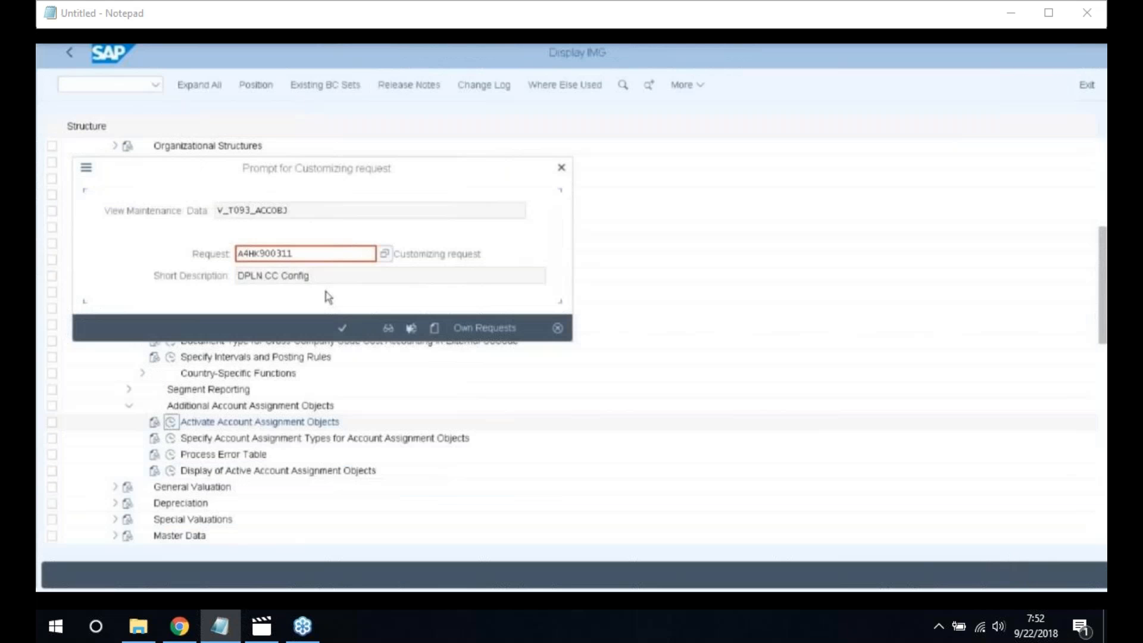
pyautogui.click(344, 327)
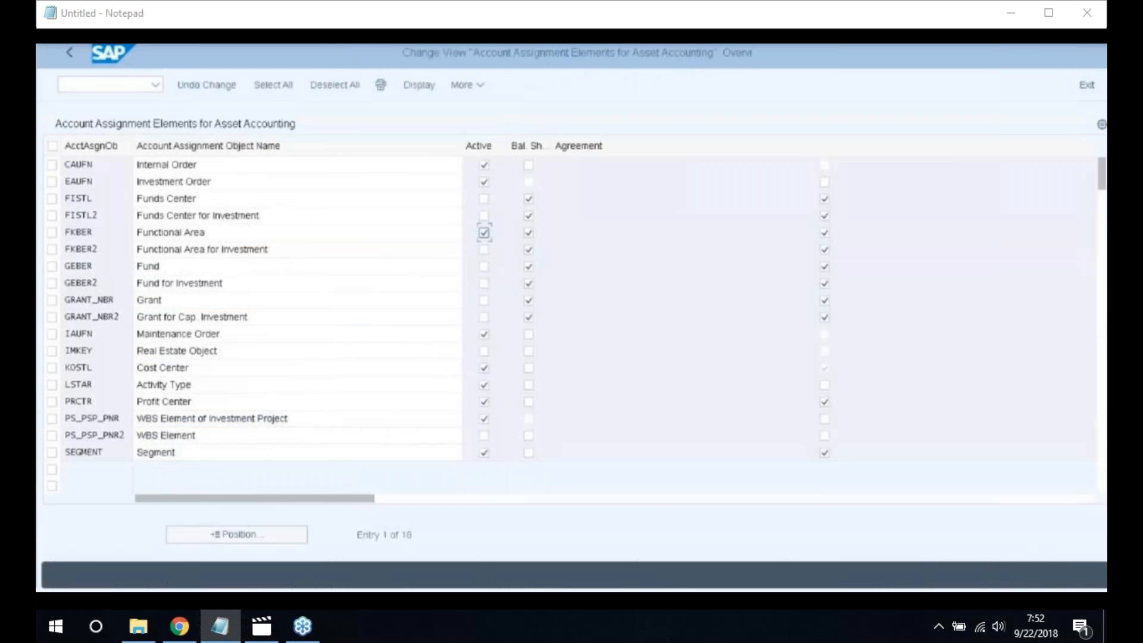
pyautogui.click(70, 53)
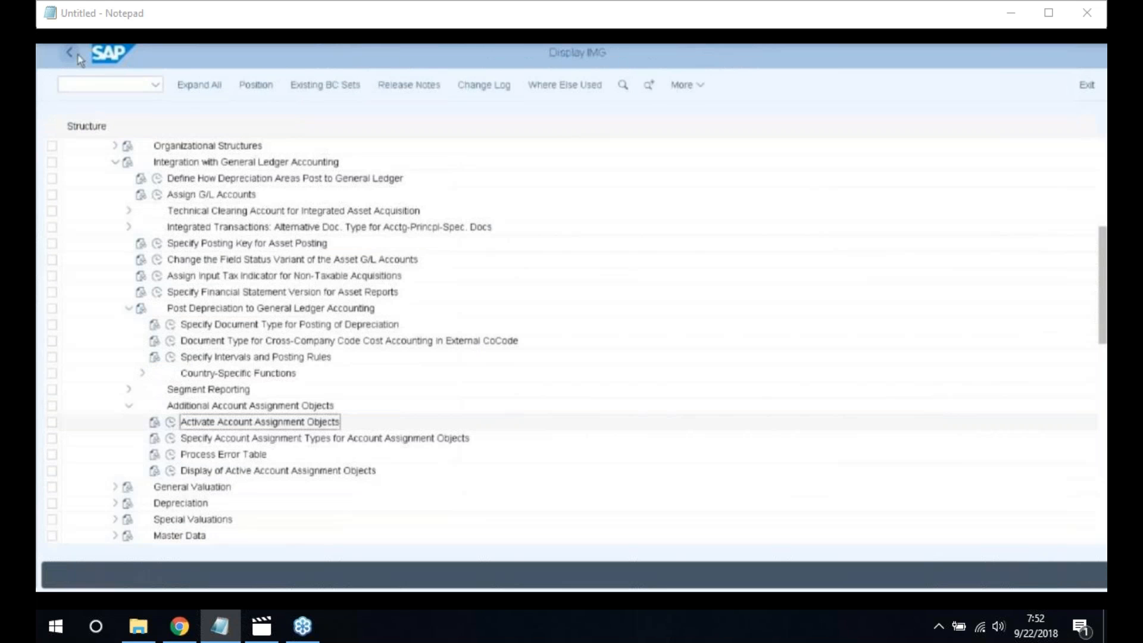
pyautogui.click(170, 439)
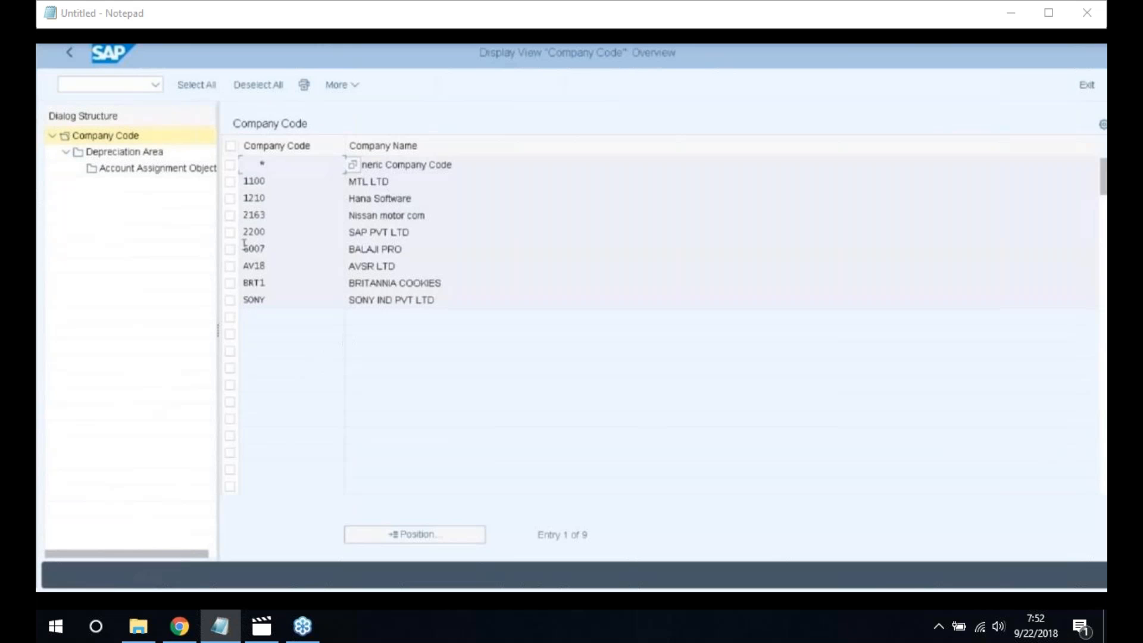
# Open the account assignment objects for company code 2200, depreciation area 1
pyautogui.click(231, 234)
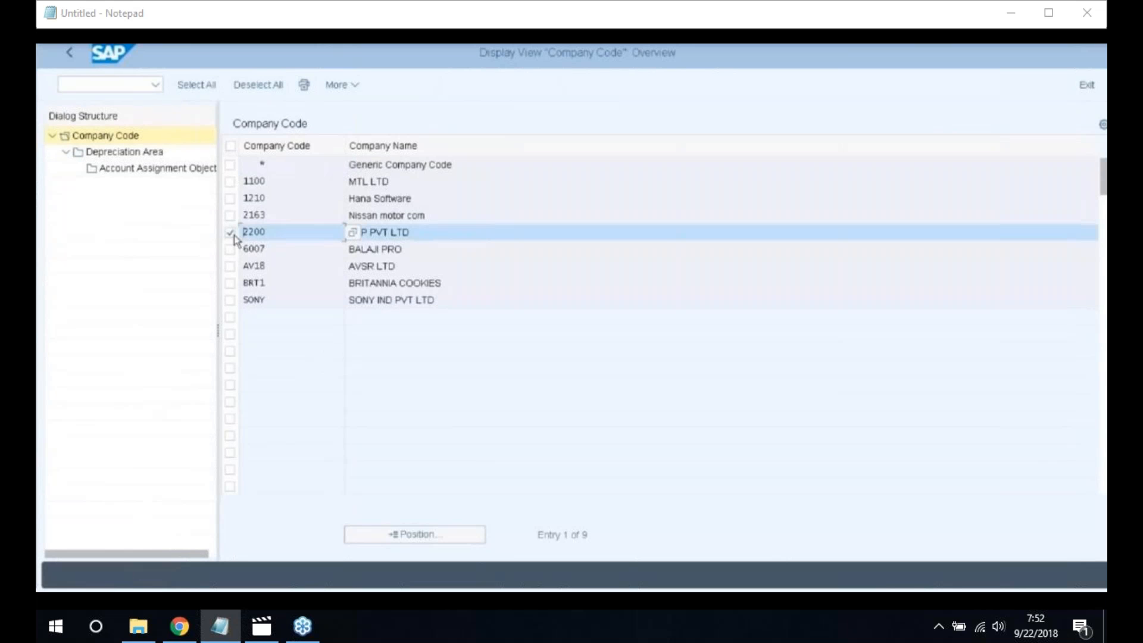
pyautogui.doubleClick(116, 152)
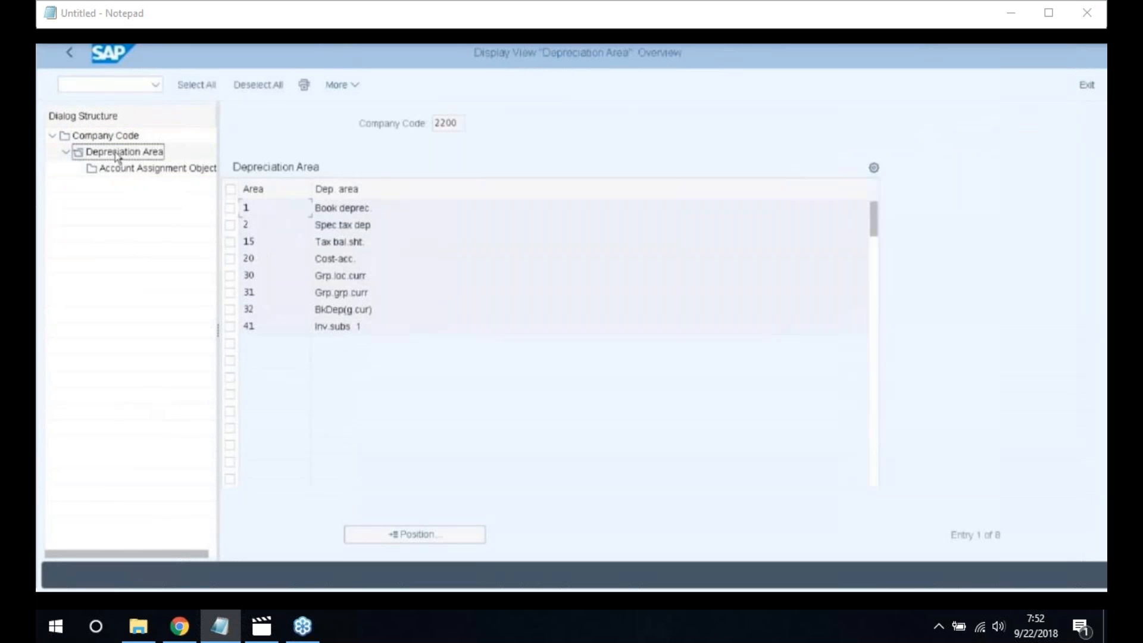
pyautogui.click(230, 210)
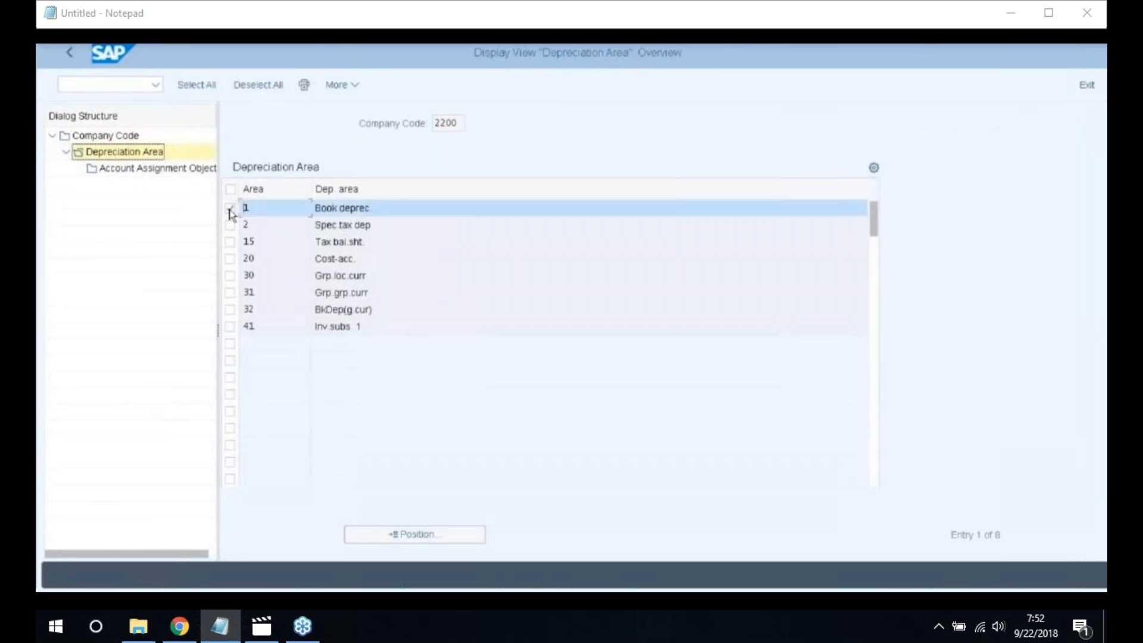
pyautogui.doubleClick(139, 169)
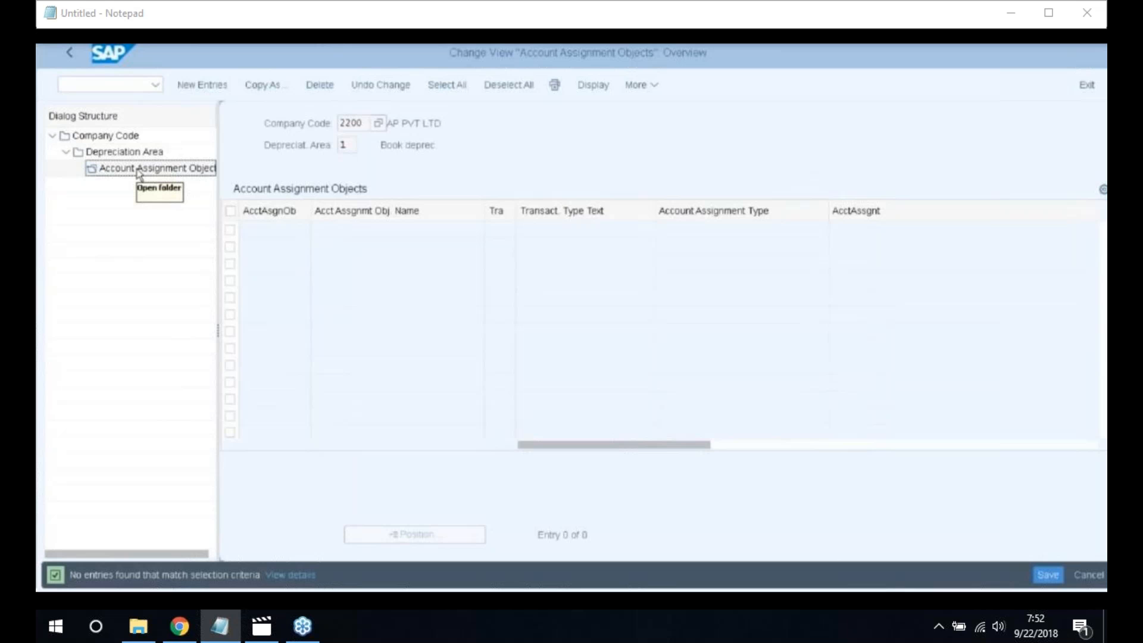
# Add an EAUFN investment order row with transaction type * and APC Values Posting
pyautogui.click(191, 84)
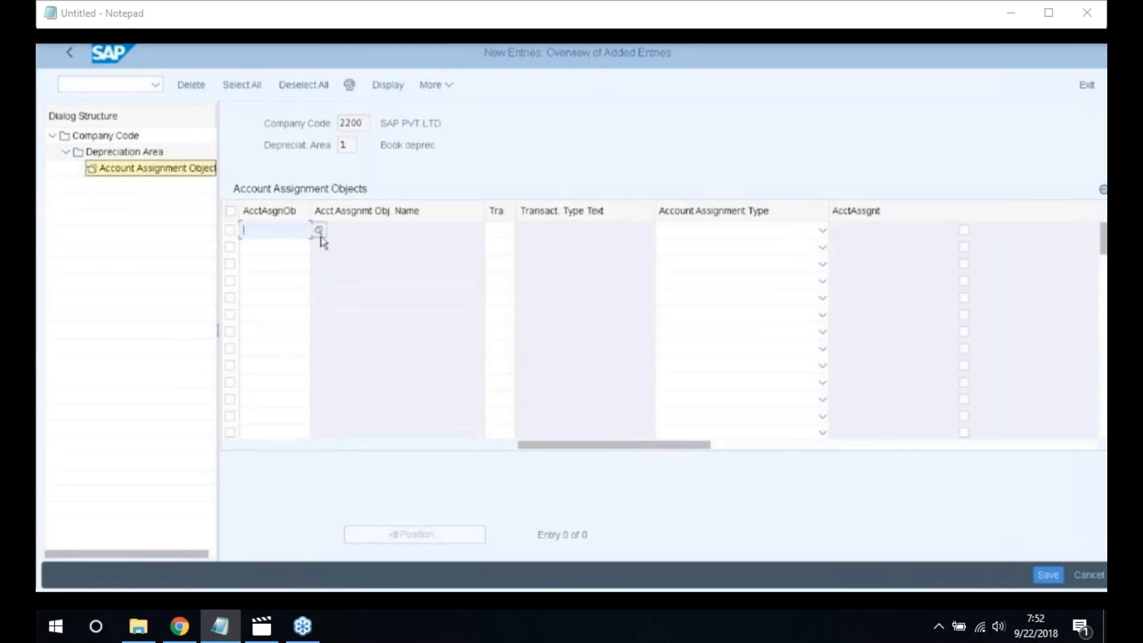
pyautogui.click(320, 235)
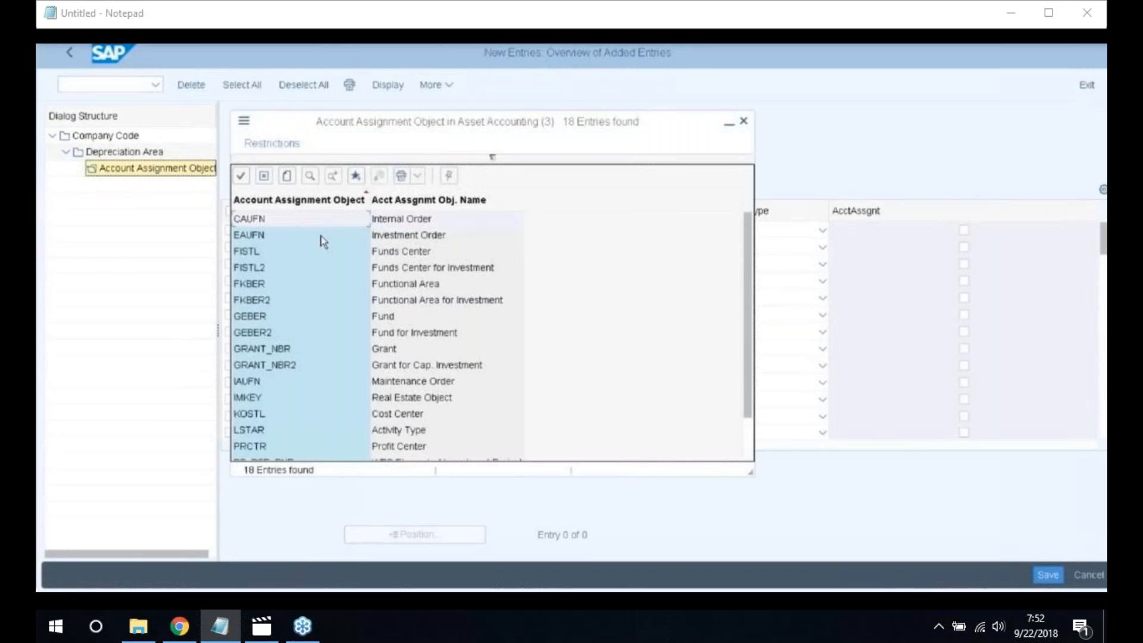
pyautogui.doubleClick(322, 241)
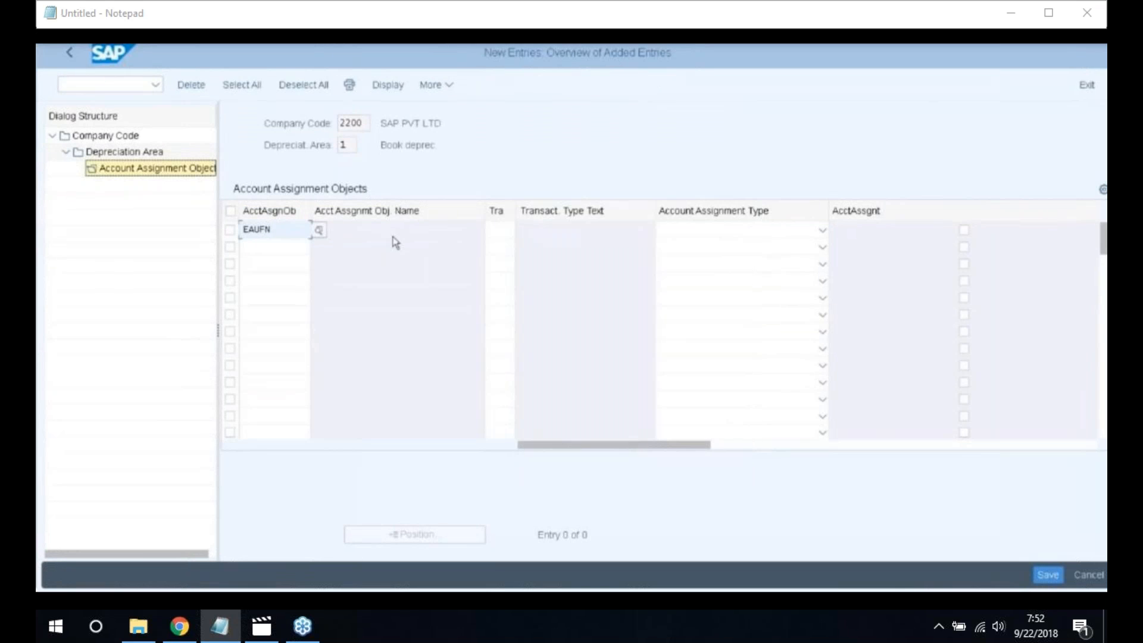
pyautogui.click(501, 232)
pyautogui.write('*')
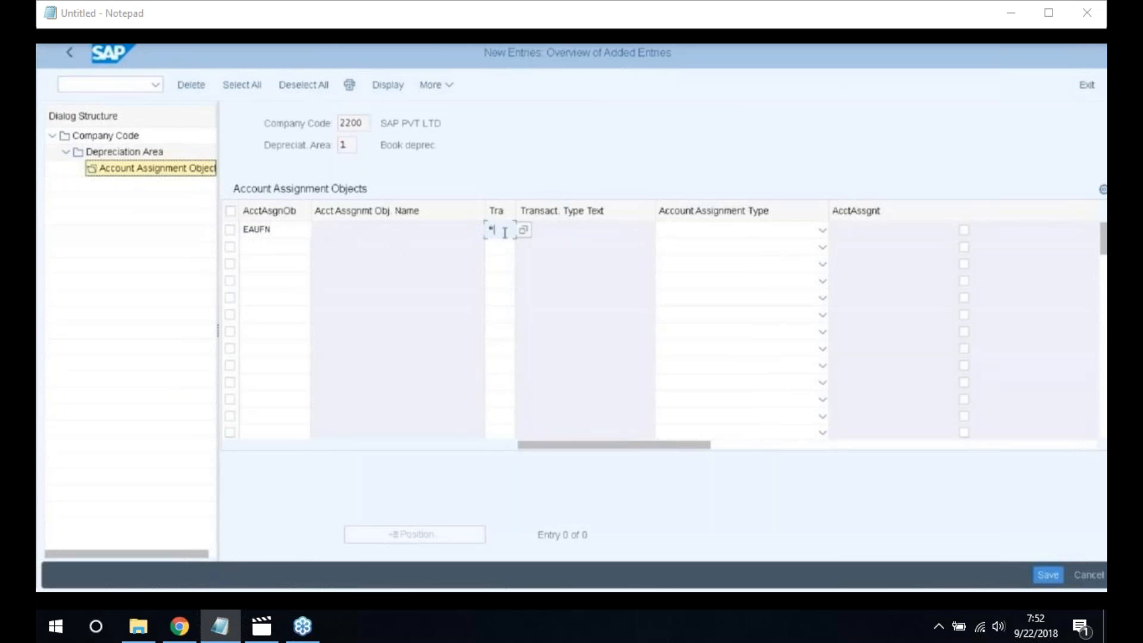
pyautogui.click(688, 239)
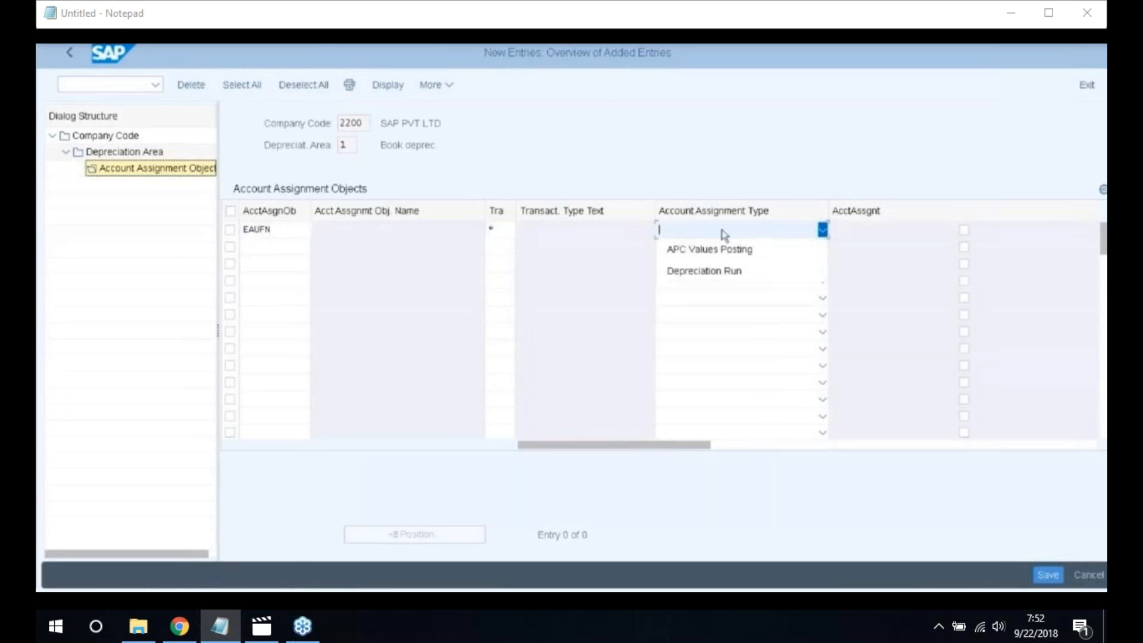
pyautogui.click(705, 250)
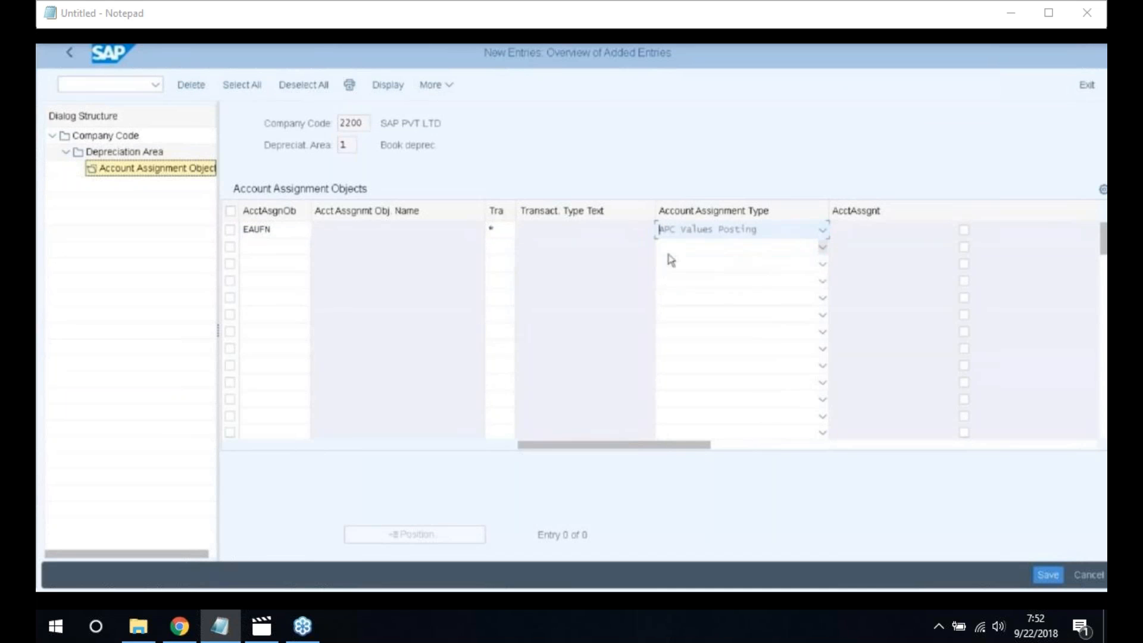
# Add a KOSTL cost center row set to APC Values Posting
pyautogui.click(281, 249)
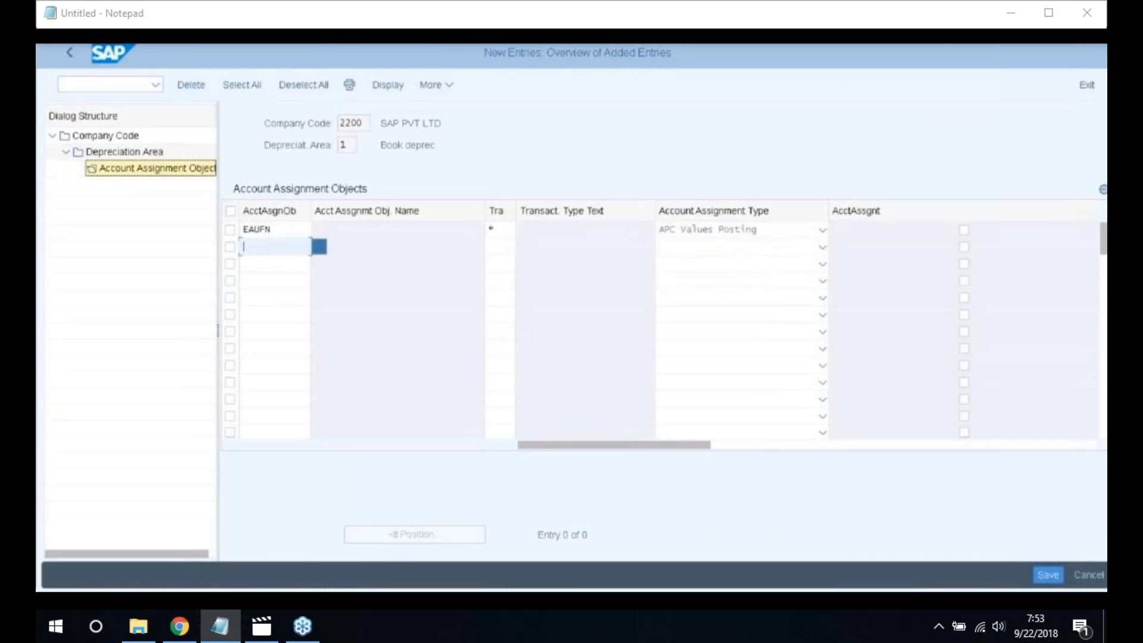
pyautogui.click(318, 247)
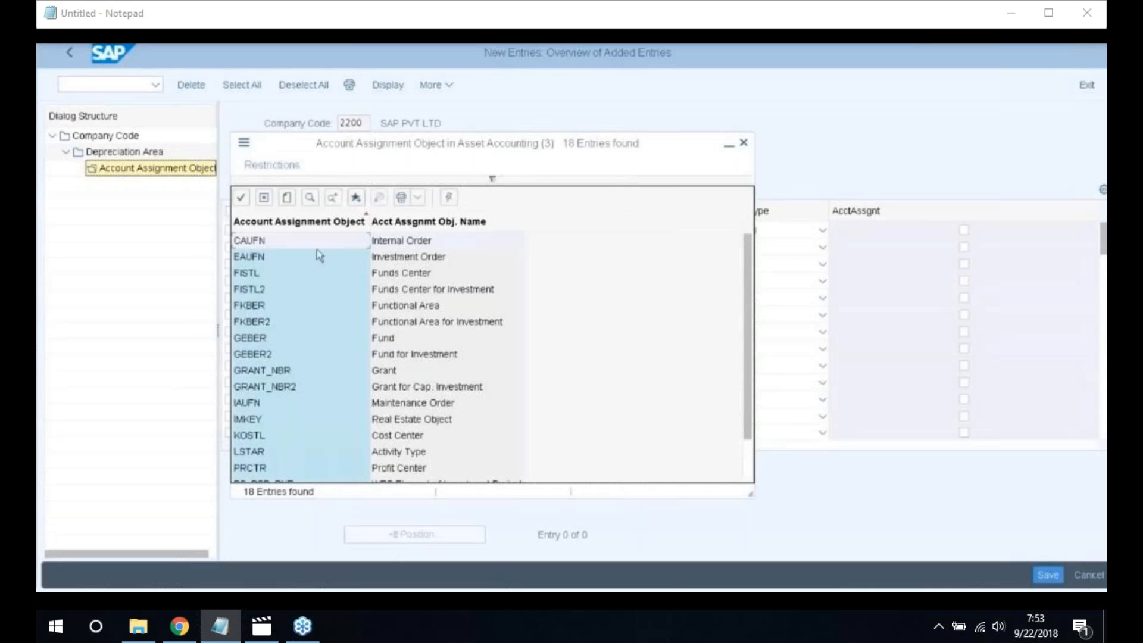
pyautogui.scroll(-1, 359, 343)
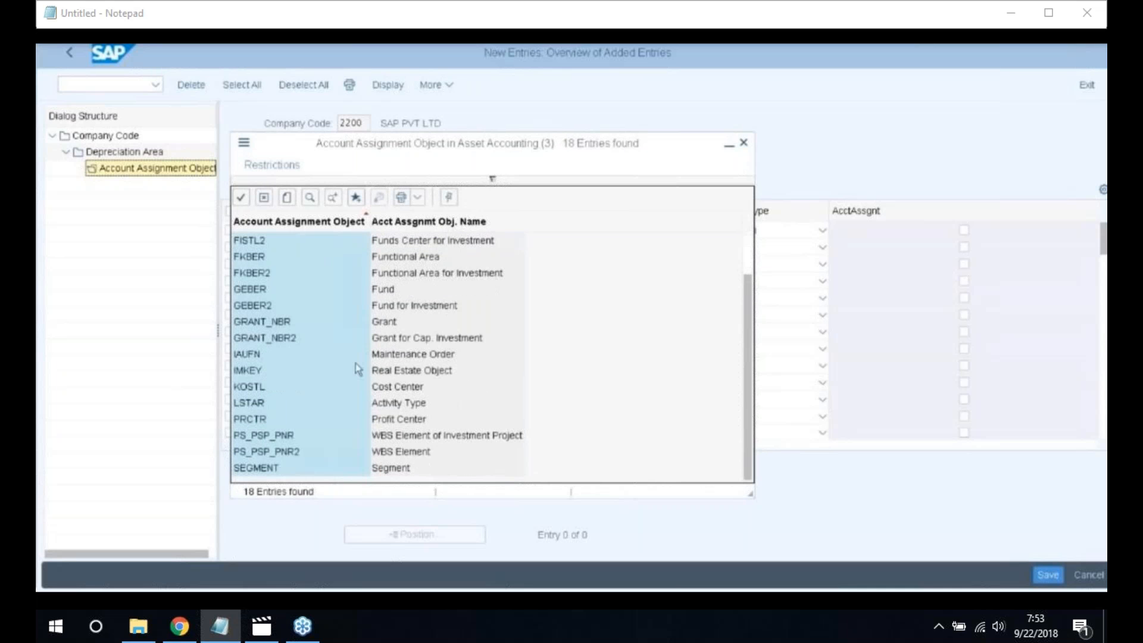
pyautogui.click(260, 389)
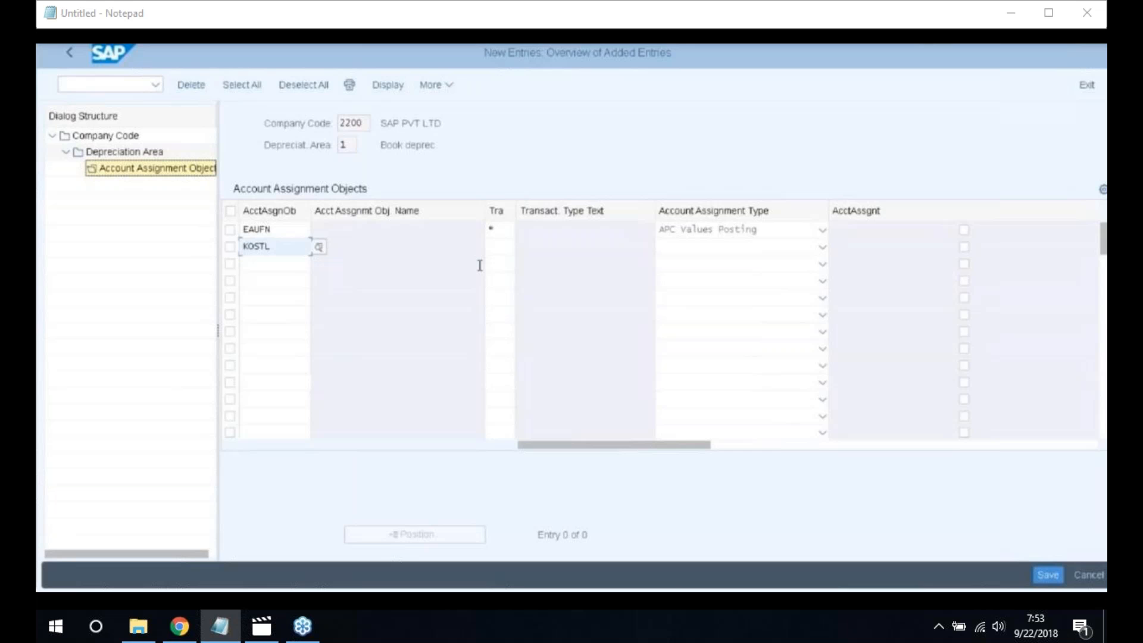
pyautogui.click(738, 247)
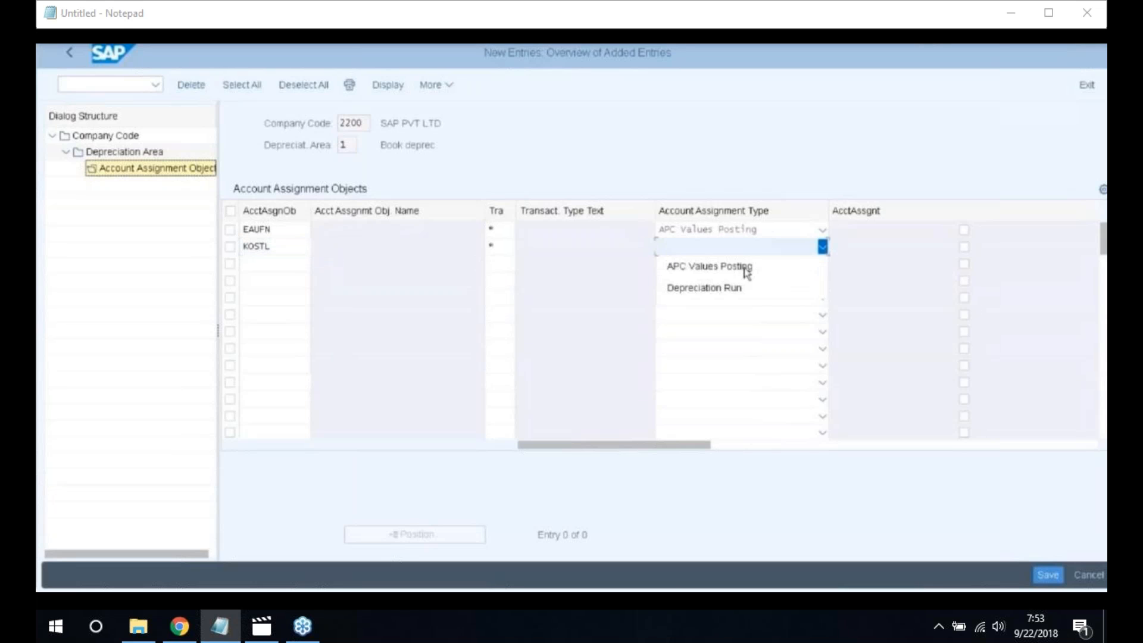
pyautogui.click(735, 267)
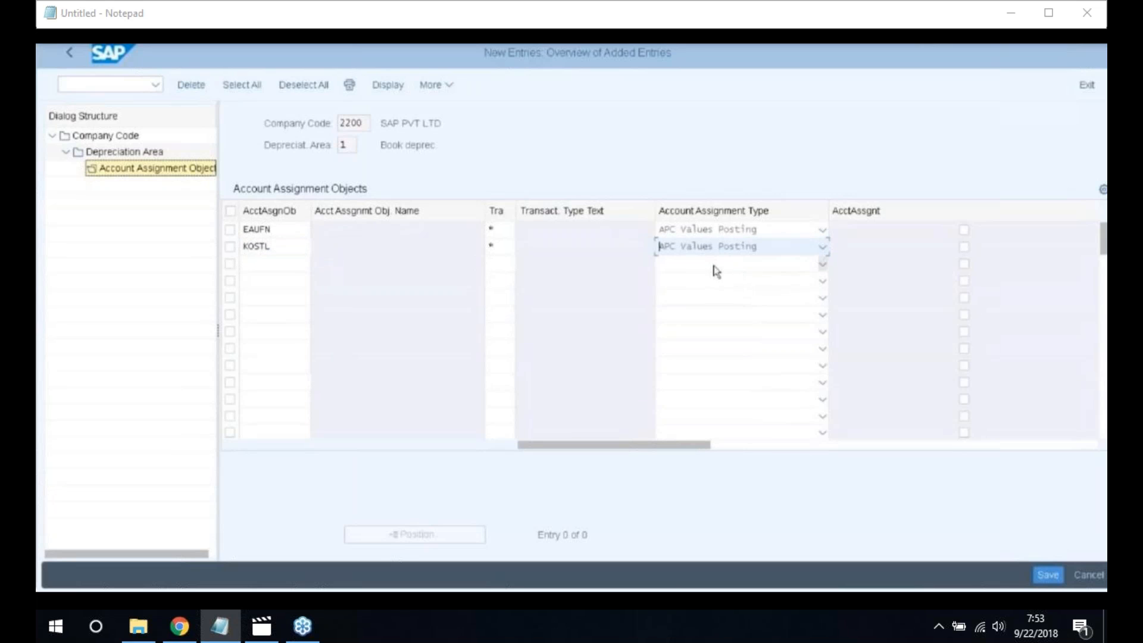
# Add a second KOSTL cost center row with transaction type * and Depreciation Run
pyautogui.click(266, 263)
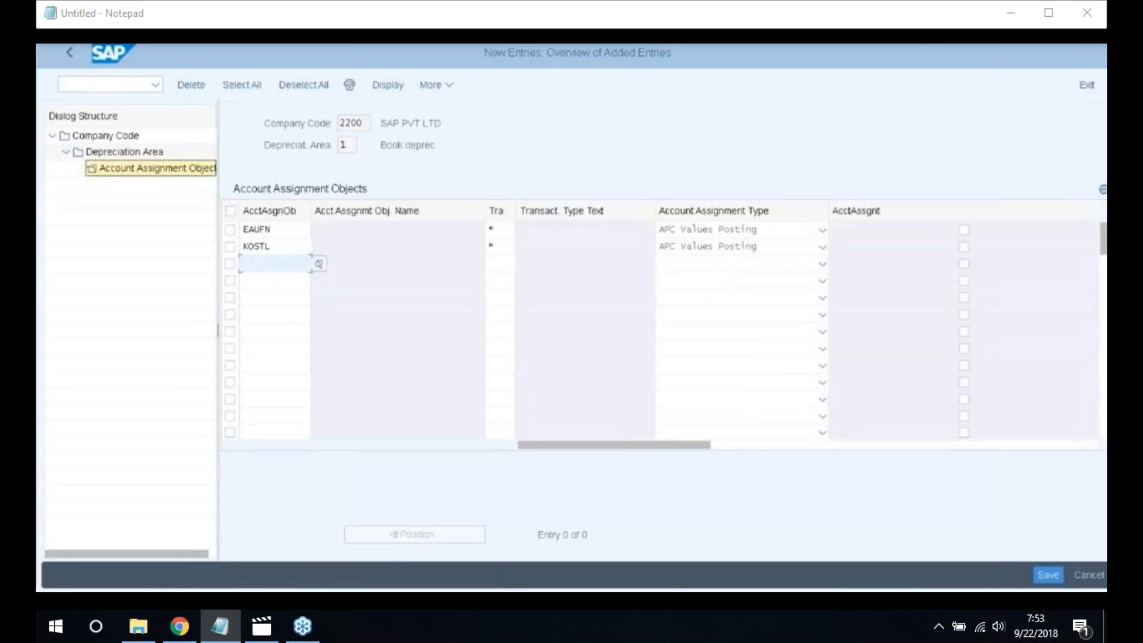
pyautogui.click(319, 264)
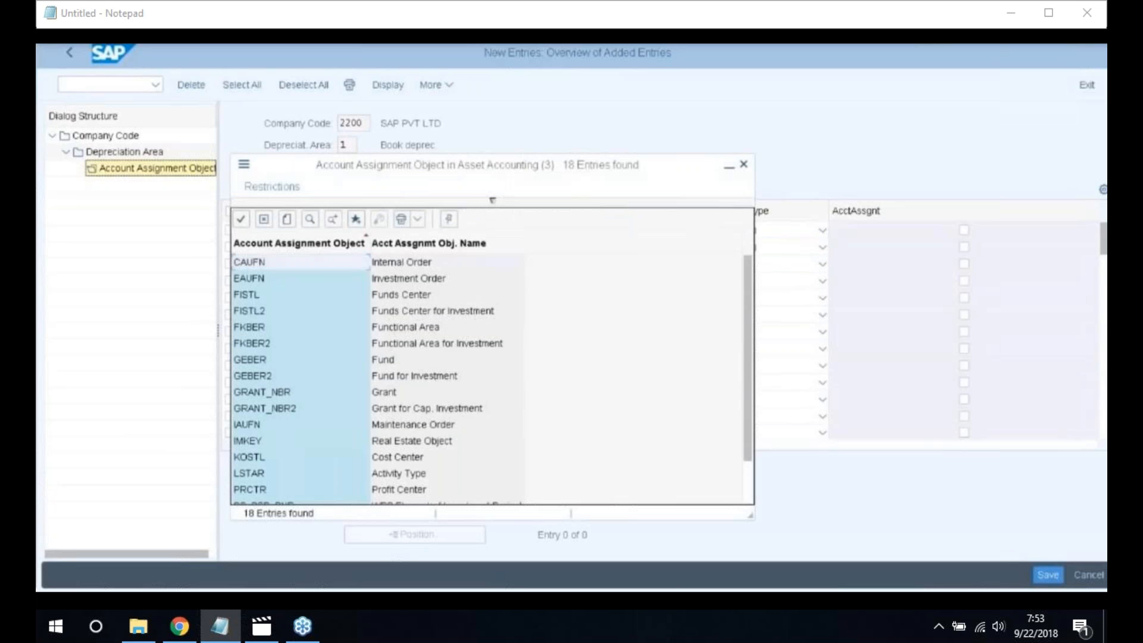
pyautogui.scroll(-1, 250, 416)
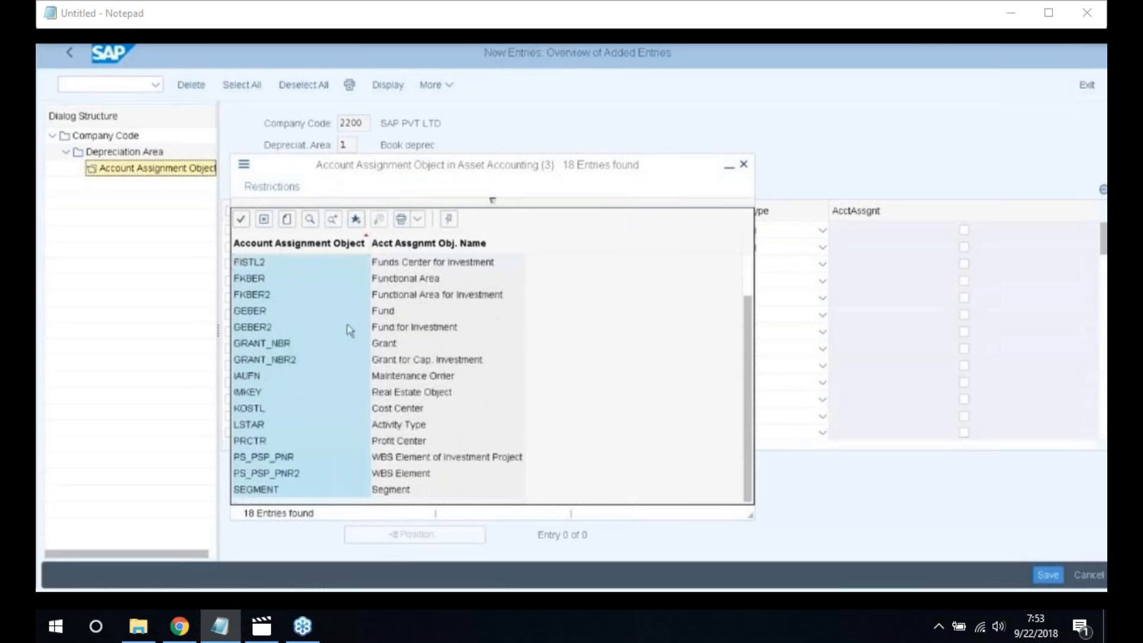
pyautogui.doubleClick(249, 410)
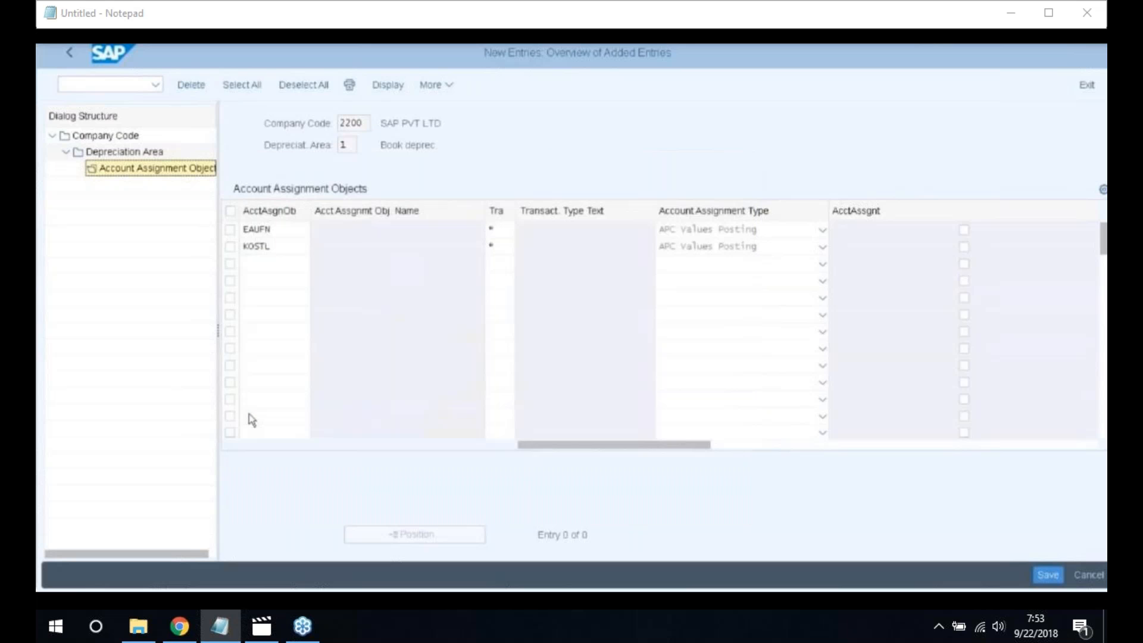
pyautogui.click(493, 263)
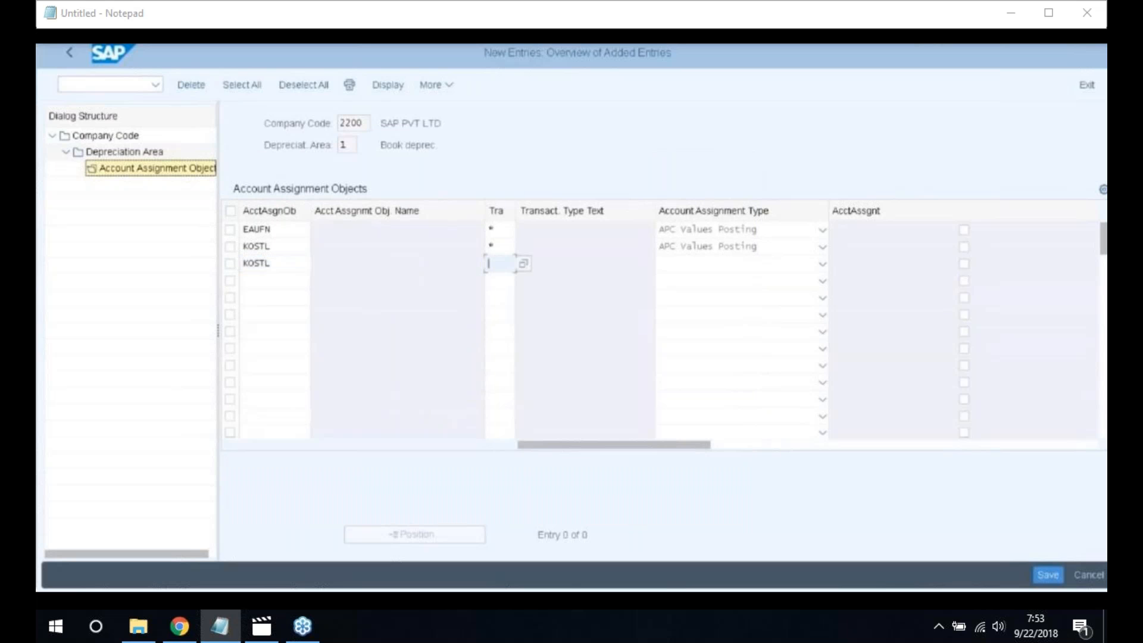
pyautogui.write('*')
pyautogui.click(822, 265)
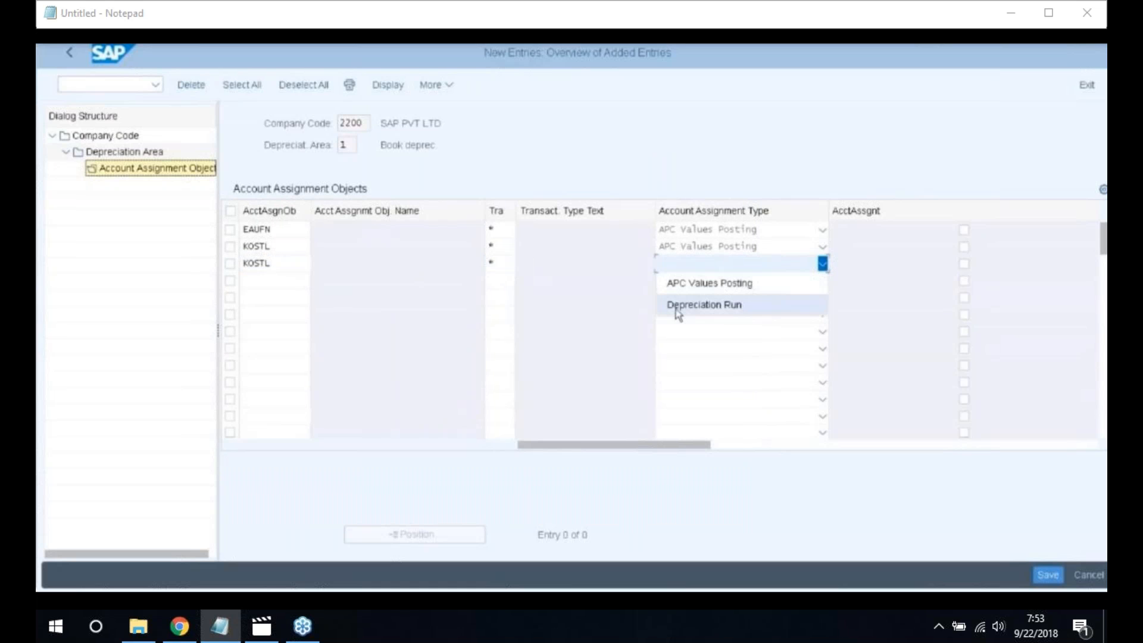
pyautogui.click(705, 306)
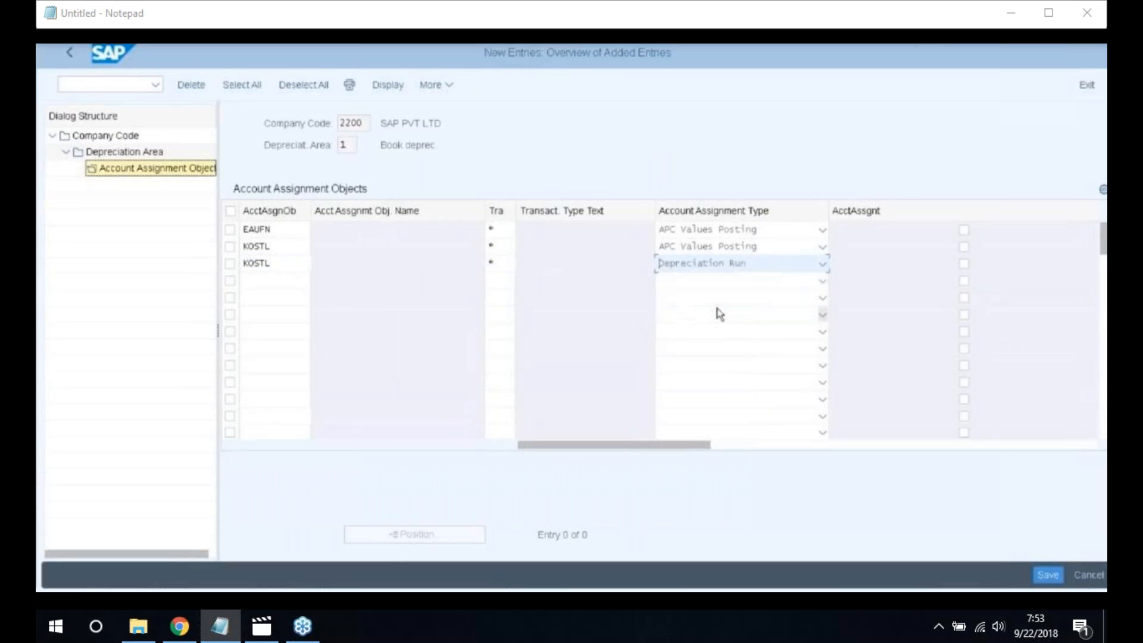
pyautogui.press('Return')
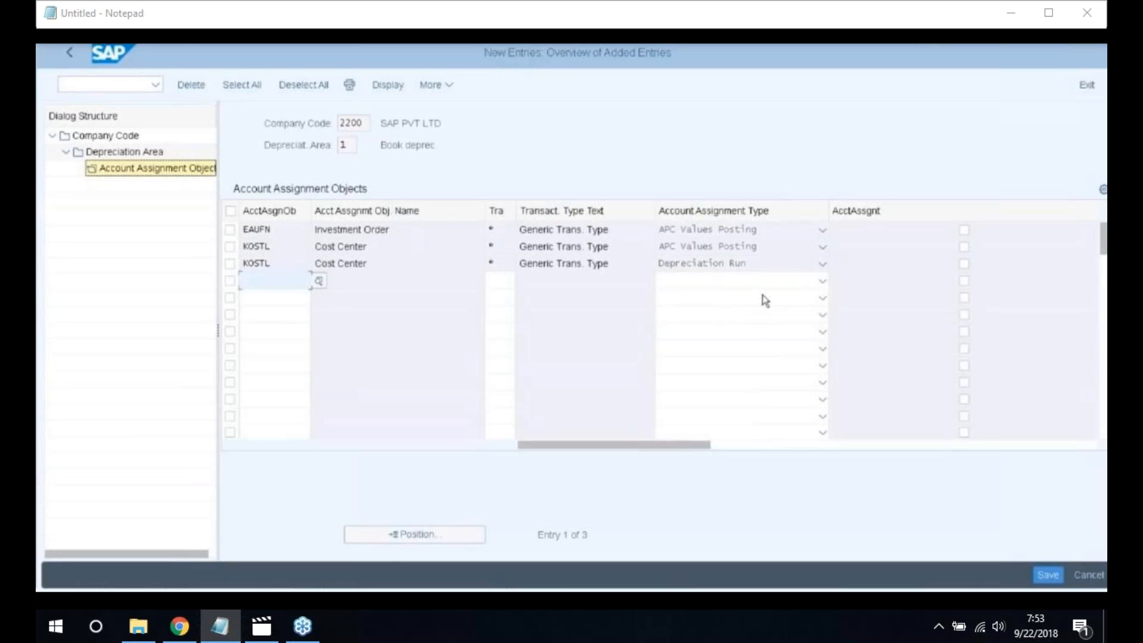
# Flag the Depreciation Run row as assignment-required and save the entries
pyautogui.click(963, 263)
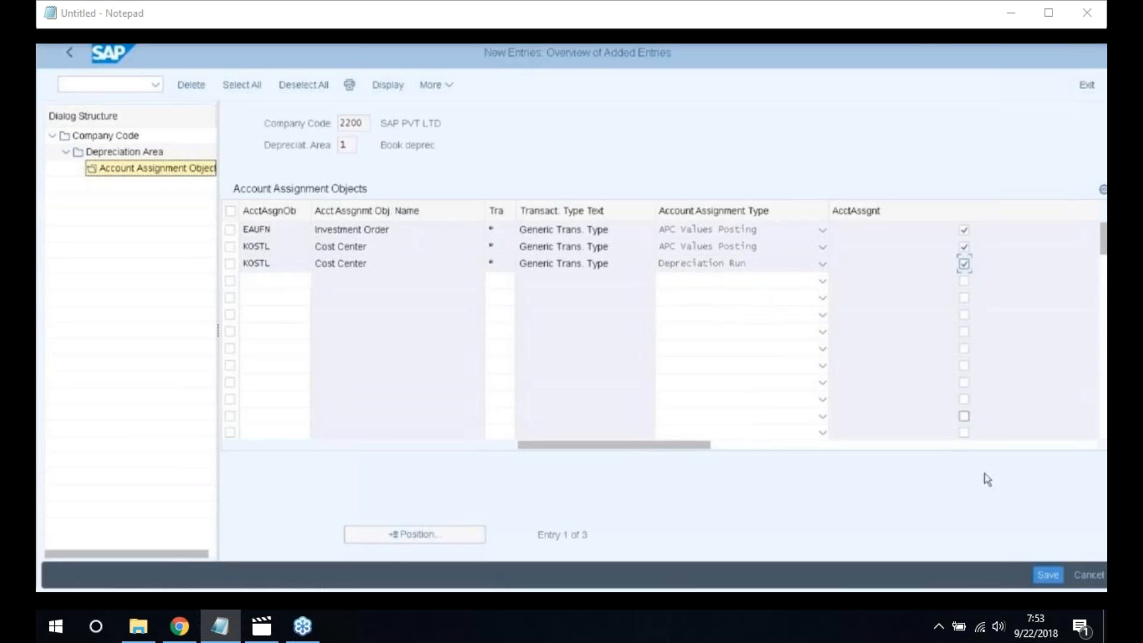
pyautogui.click(1048, 575)
pyautogui.click(343, 328)
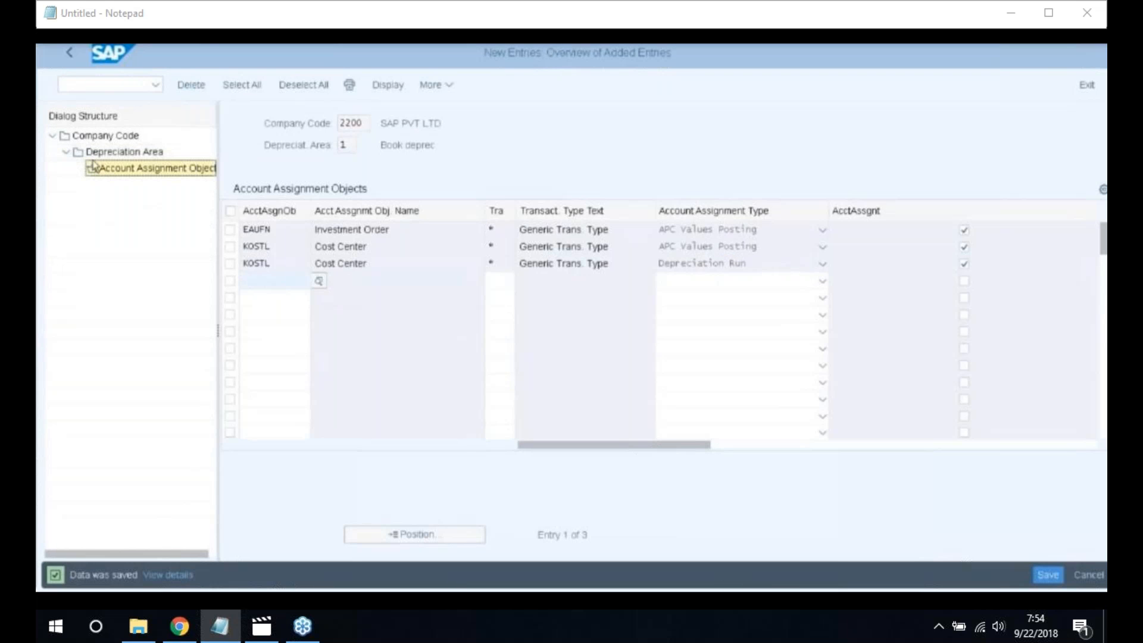
pyautogui.click(69, 55)
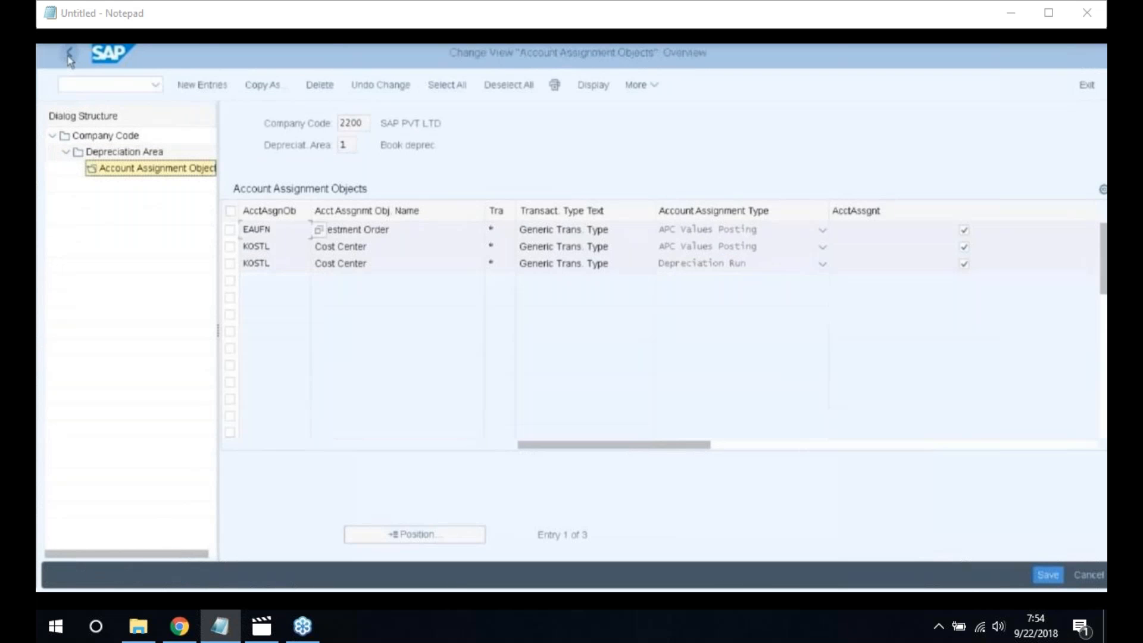
# Return from the account assignment objects to company code 2200's Depreciation Area view
pyautogui.click(69, 54)
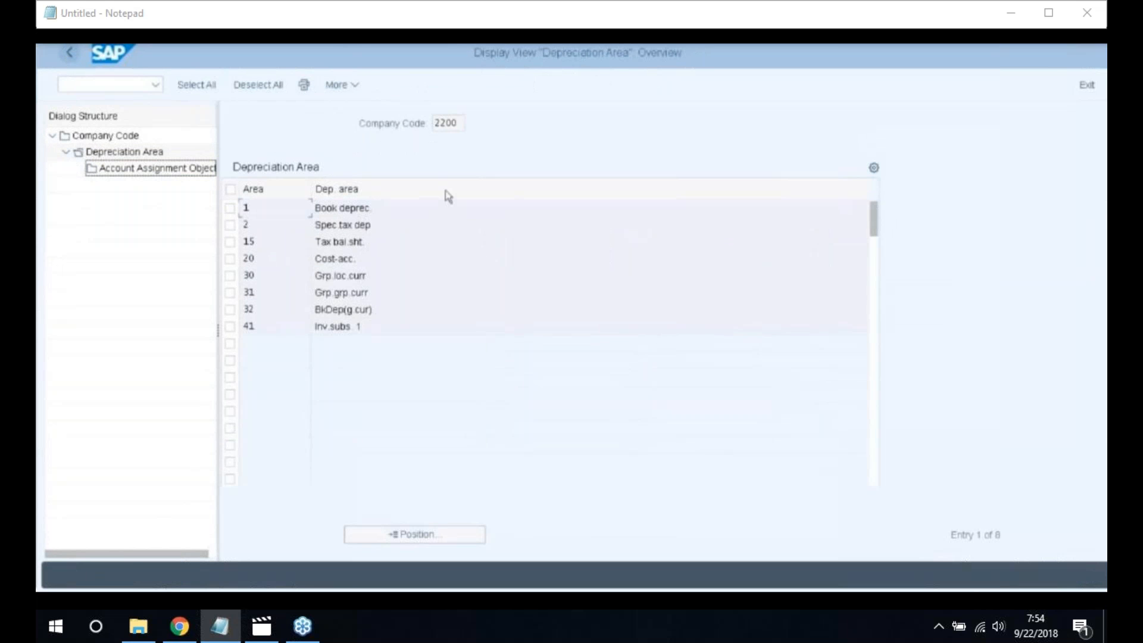
pyautogui.scroll(-2, 449, 202)
pyautogui.scroll(-2, 355, 250)
pyautogui.scroll(4, 309, 268)
pyautogui.click(212, 269)
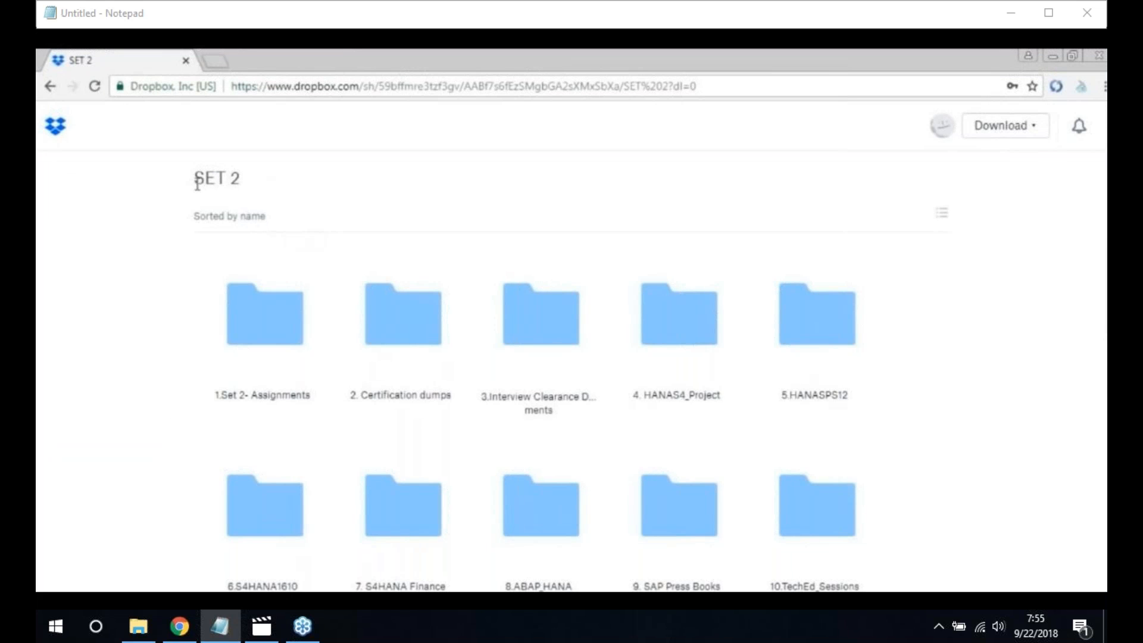
# Browse 1.Set 2- Assignments > 4.S4HANA Assignments > S4Hana_Finance and open the Asset Accounting configurations .docx
pyautogui.click(256, 399)
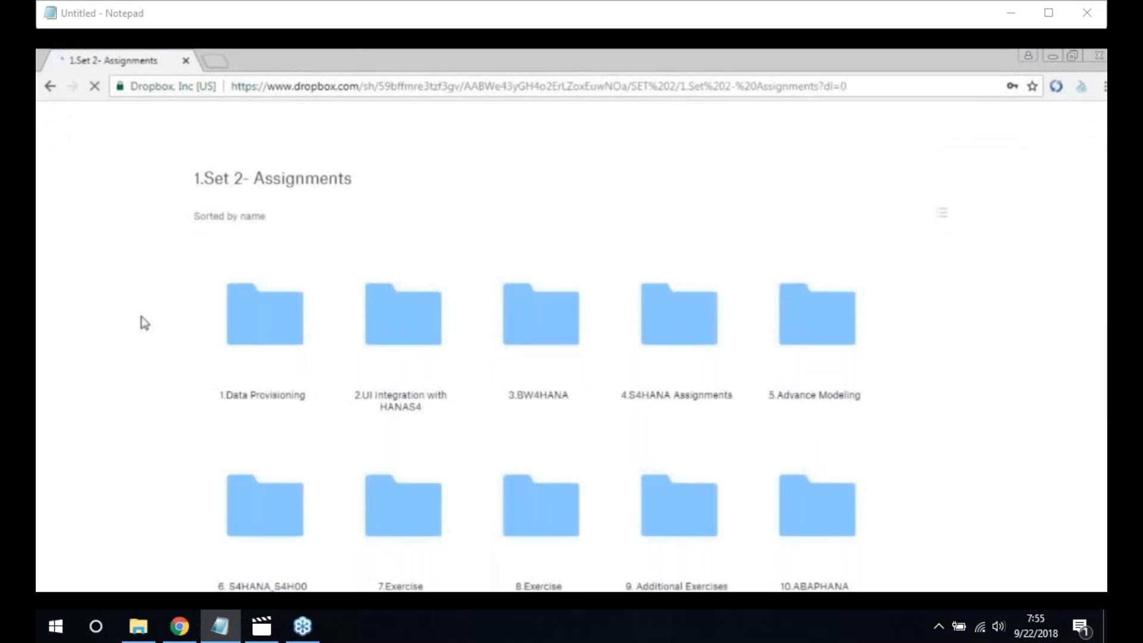
pyautogui.click(674, 401)
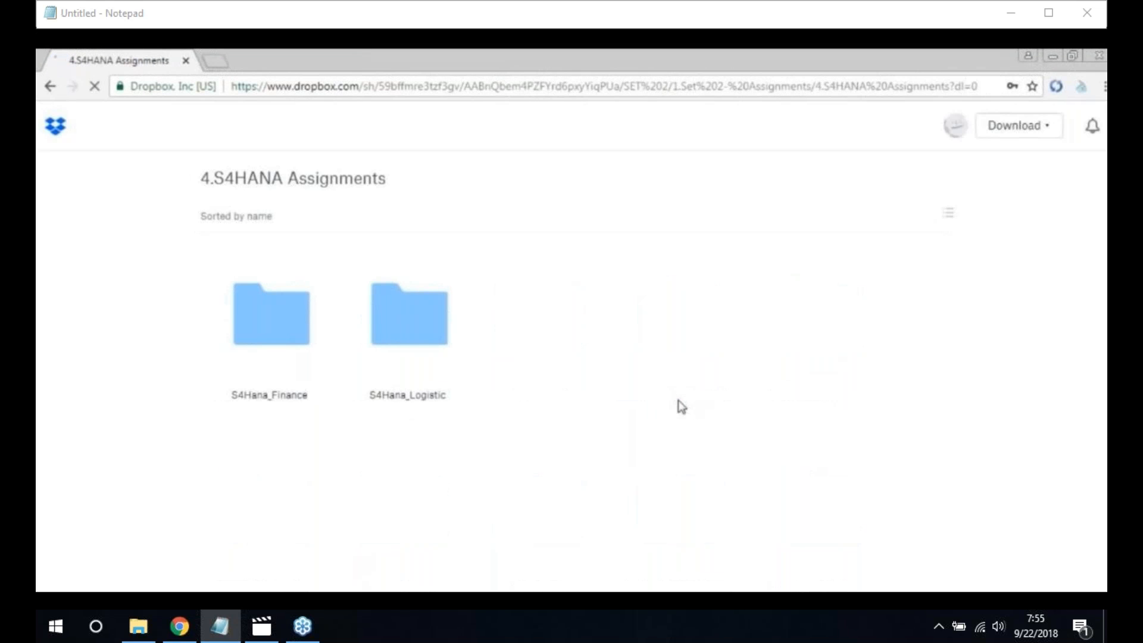
pyautogui.click(264, 397)
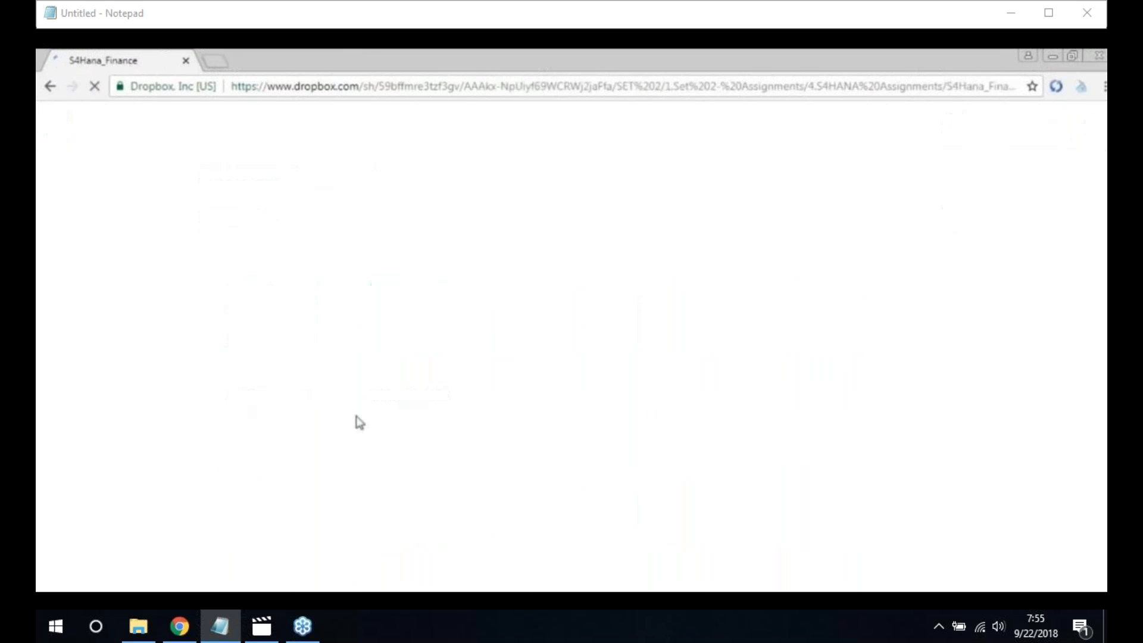
pyautogui.scroll(-2, 510, 354)
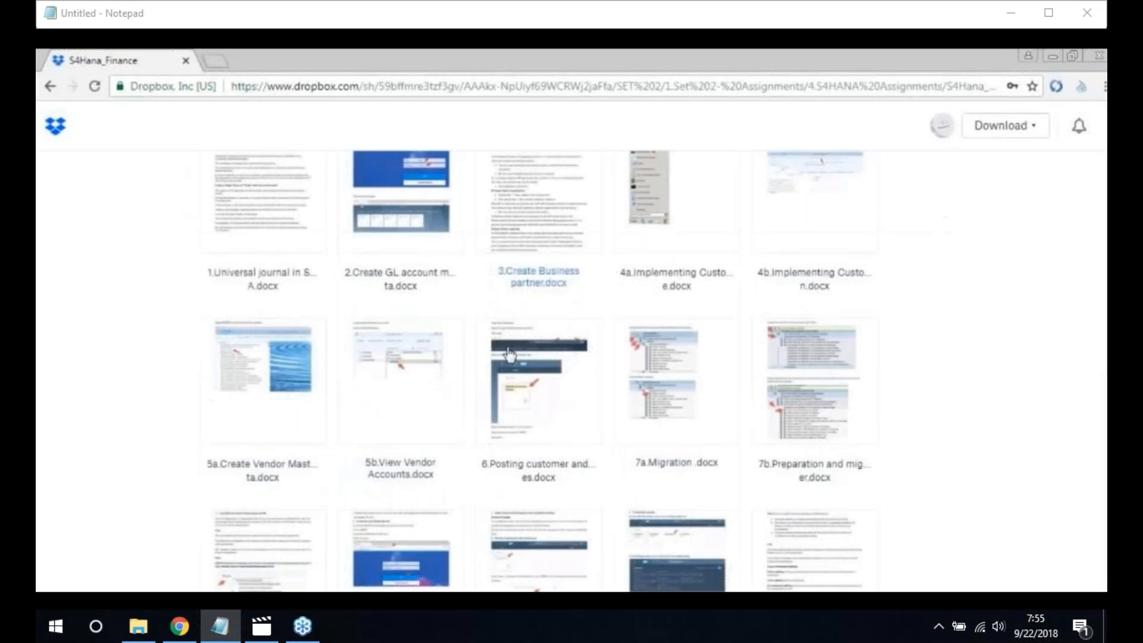
pyautogui.scroll(-2, 509, 355)
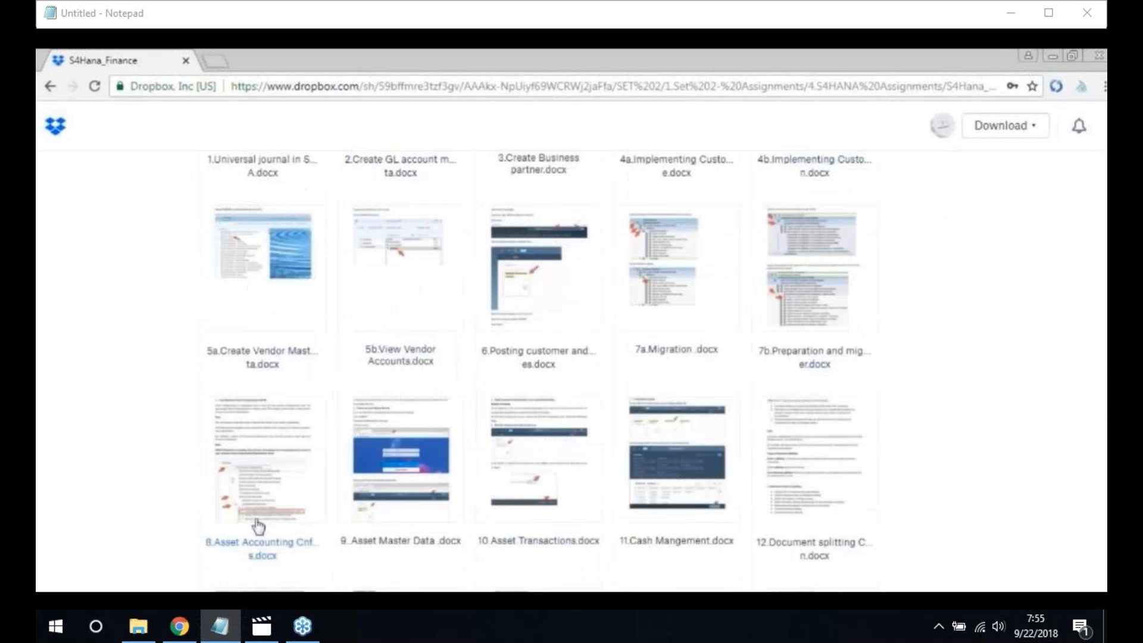
pyautogui.click(255, 474)
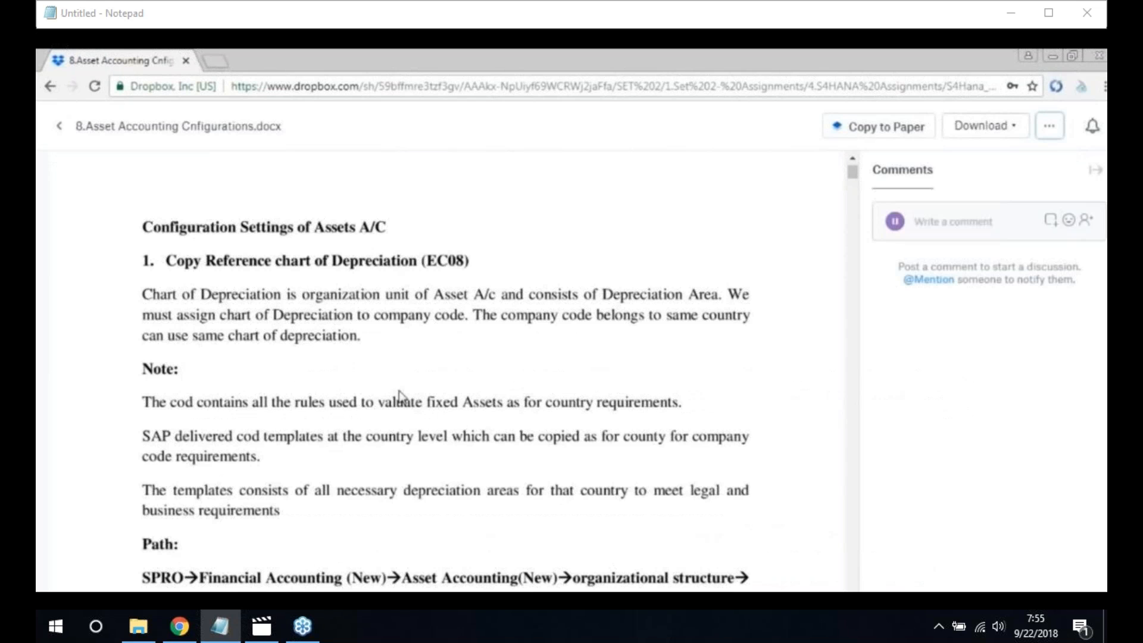
# Scroll through the guide to the Define Depreciation Areas screenshots for chart of depreciation 1010
pyautogui.scroll(-1, 403, 398)
pyautogui.scroll(-15, 348, 446)
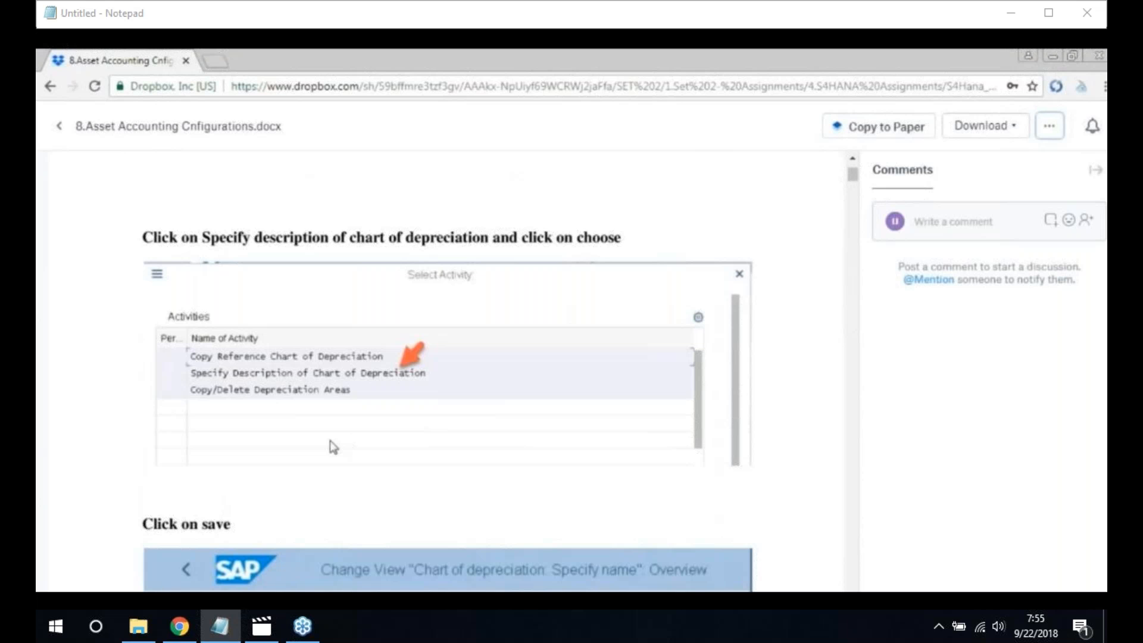
pyautogui.scroll(-1, 408, 429)
pyautogui.scroll(-2, 408, 429)
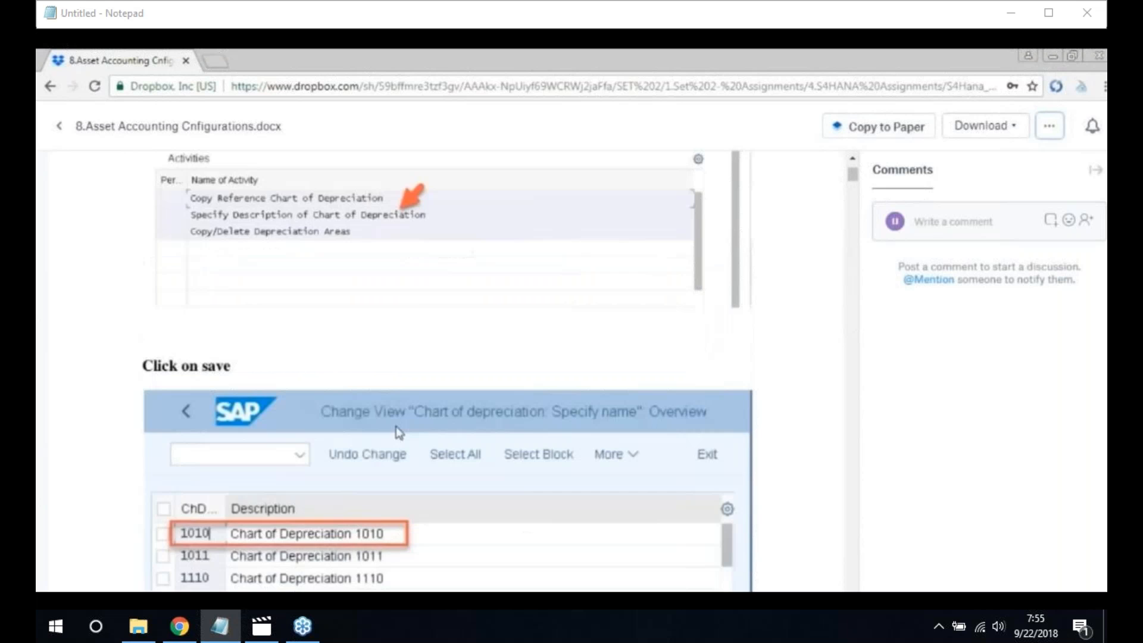
pyautogui.scroll(-3, 396, 438)
pyautogui.scroll(1, 393, 443)
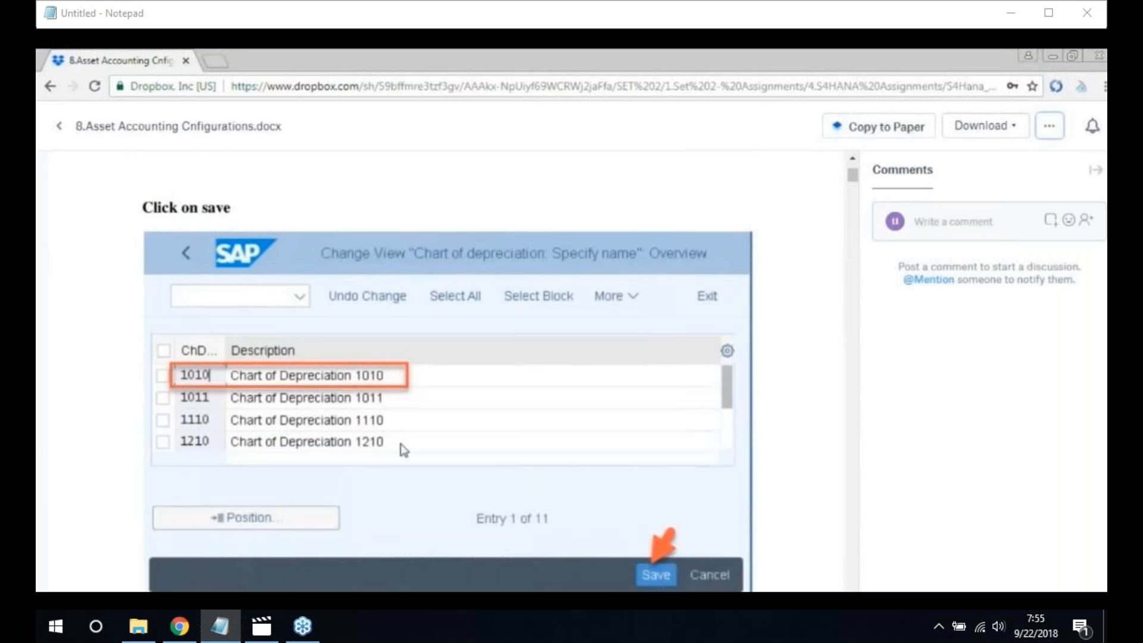
pyautogui.scroll(-5, 442, 462)
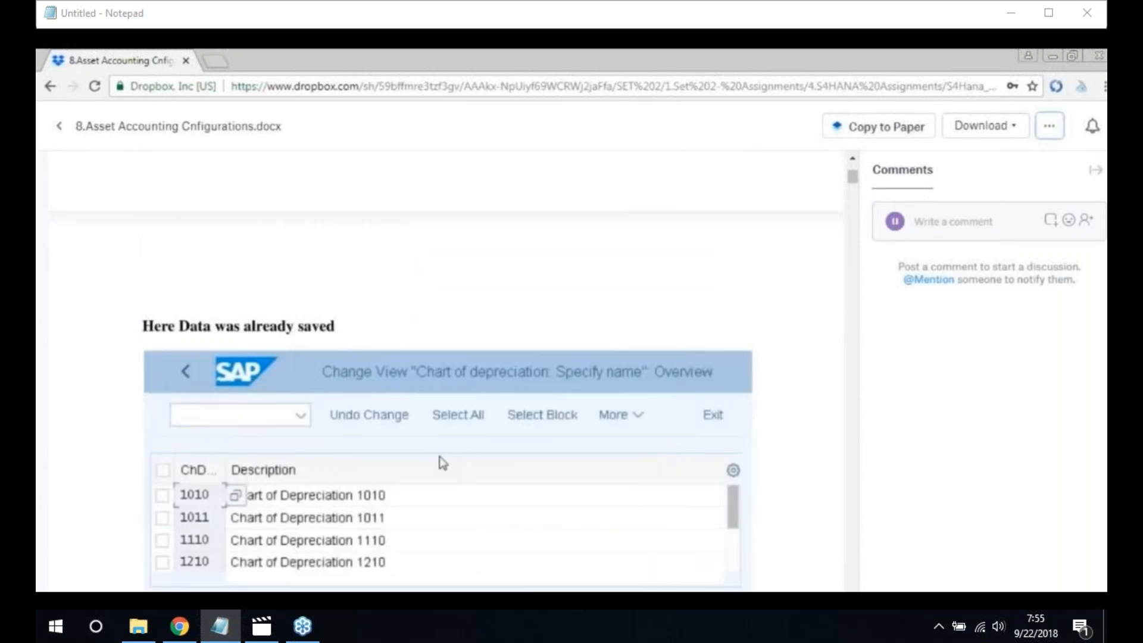
pyautogui.scroll(-4, 441, 462)
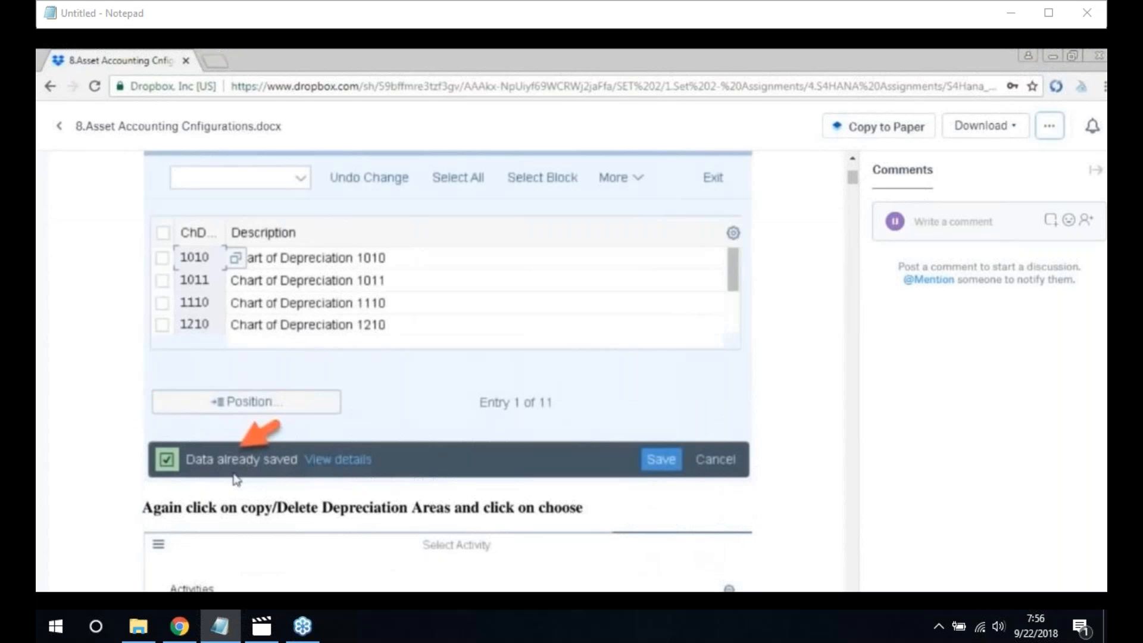
pyautogui.scroll(-1, 292, 477)
pyautogui.scroll(-4, 384, 431)
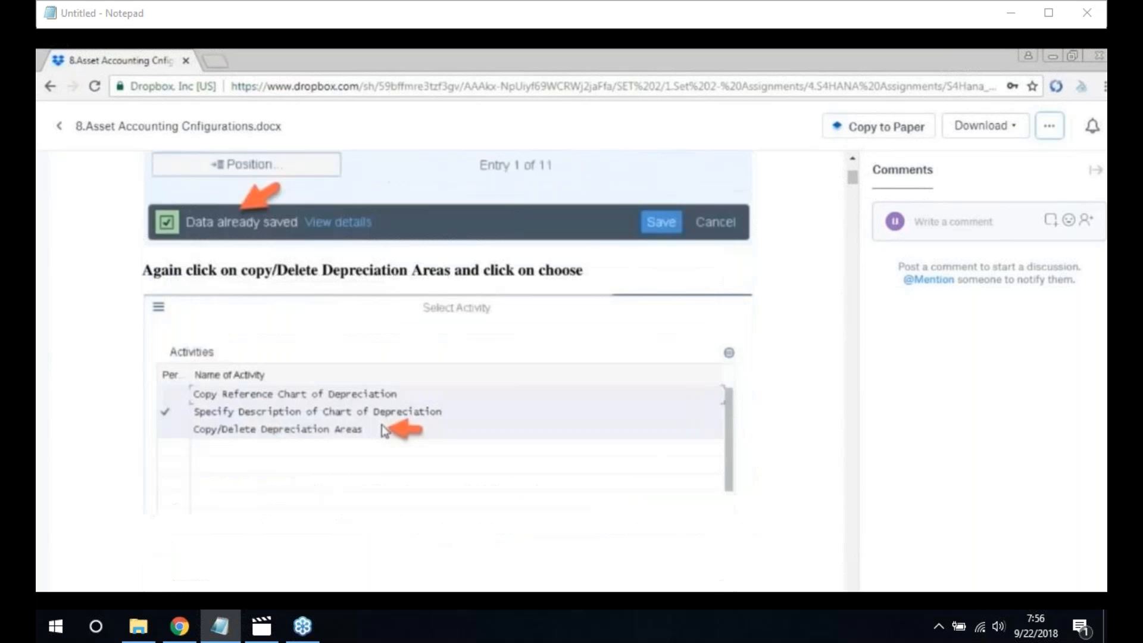
pyautogui.scroll(-3, 384, 430)
pyautogui.scroll(3, 379, 432)
pyautogui.scroll(-3, 532, 317)
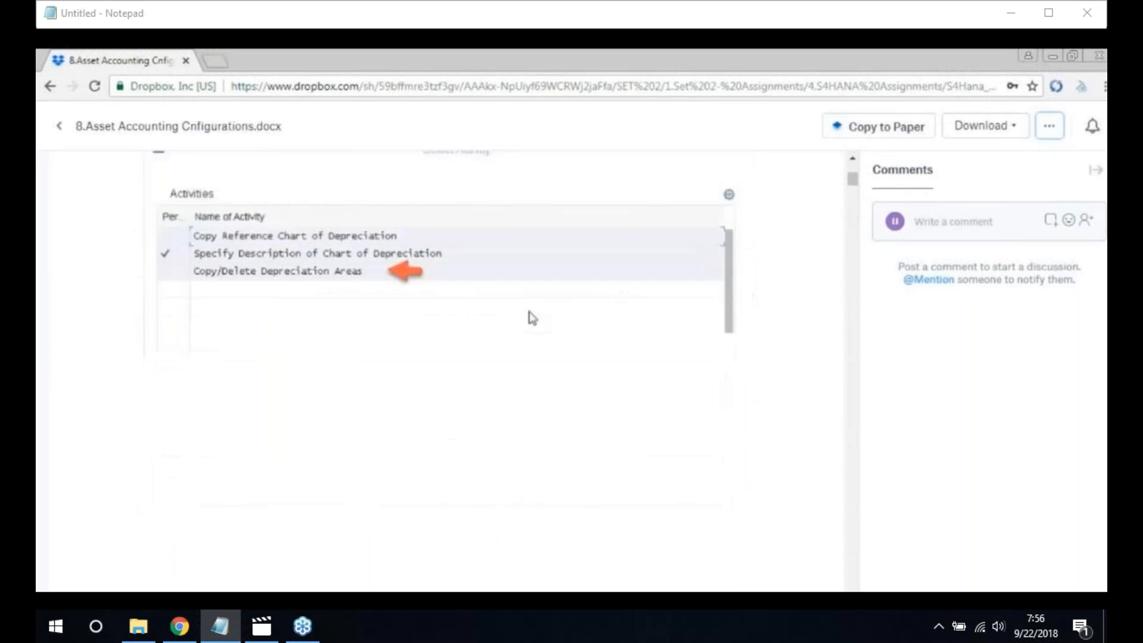
pyautogui.scroll(-6, 532, 317)
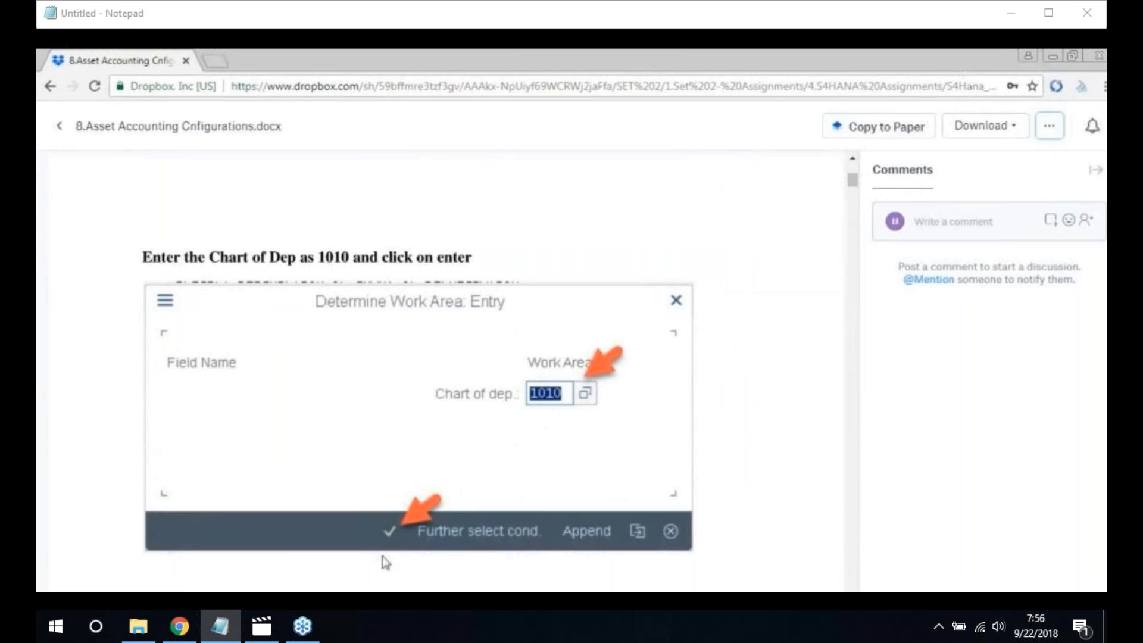
pyautogui.scroll(-1, 409, 529)
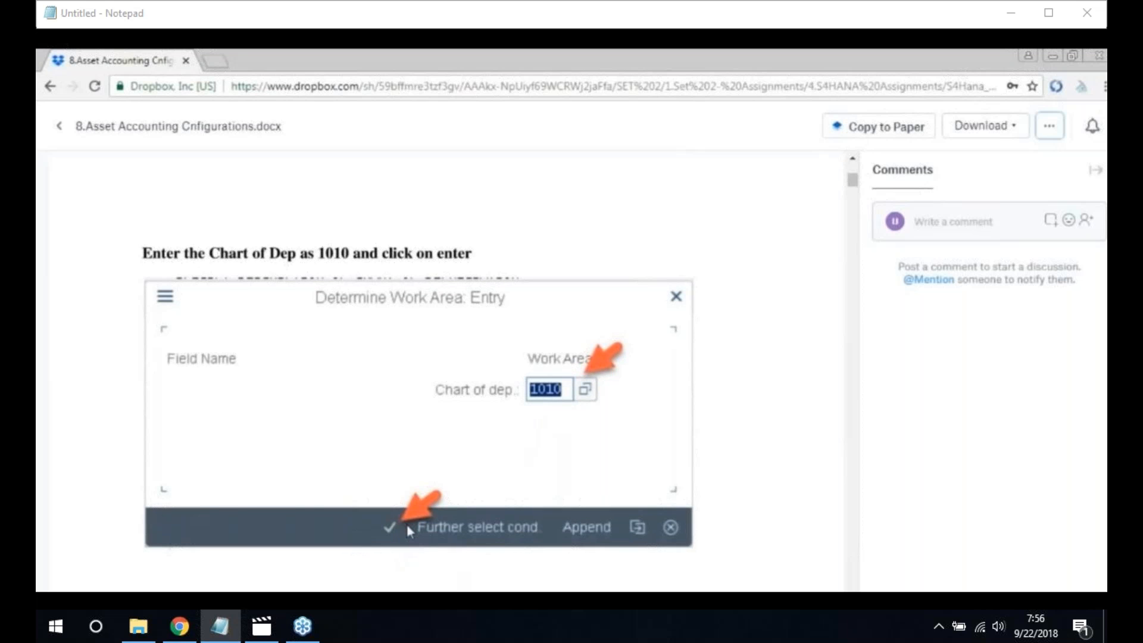
pyautogui.scroll(-3, 407, 529)
pyautogui.scroll(-2, 410, 528)
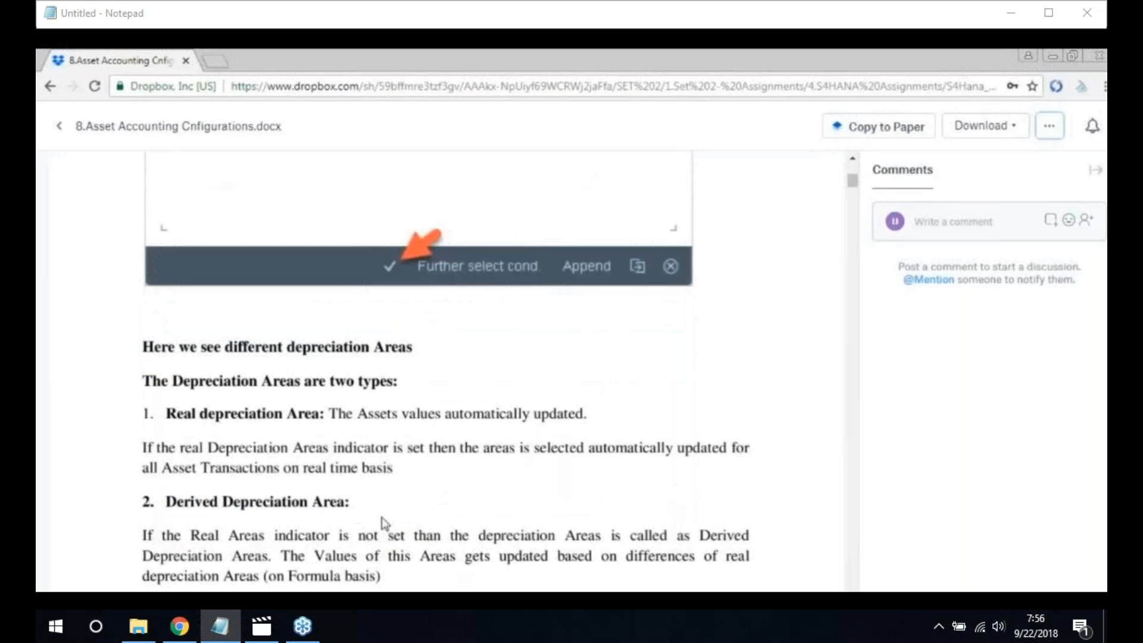
pyautogui.scroll(-2, 382, 518)
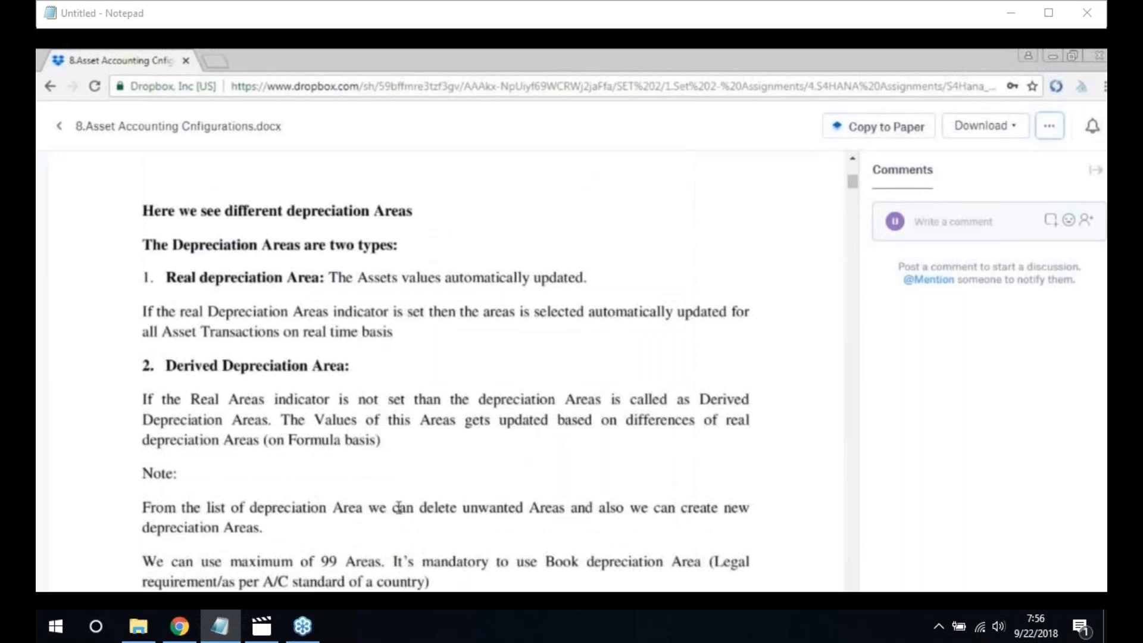
pyautogui.scroll(-1, 399, 507)
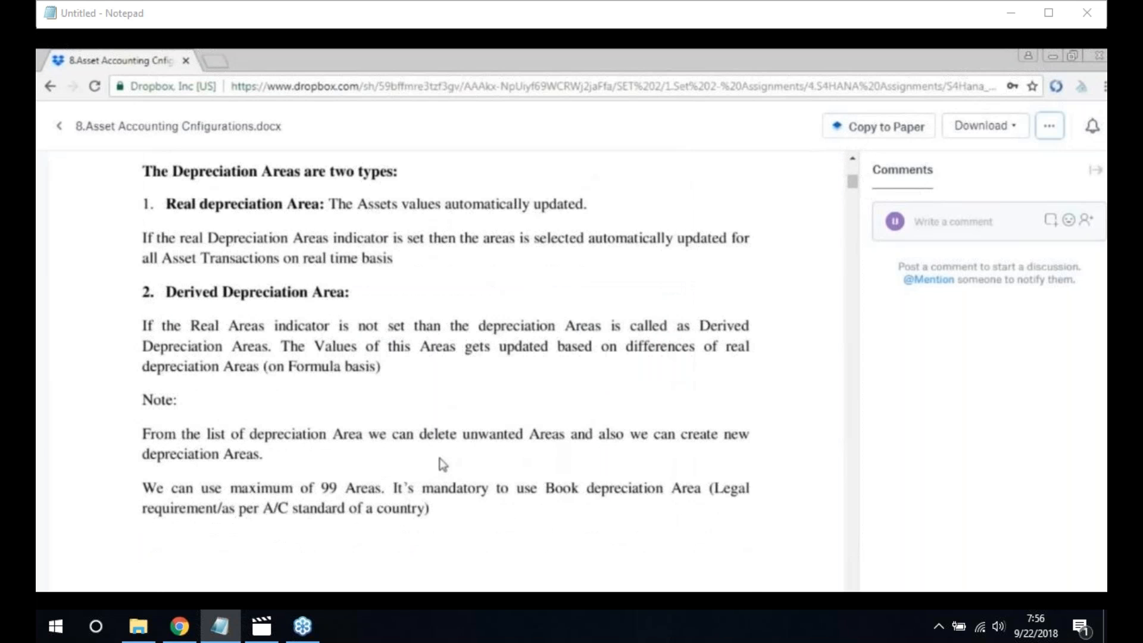
pyautogui.scroll(-7, 439, 458)
pyautogui.scroll(-1, 476, 477)
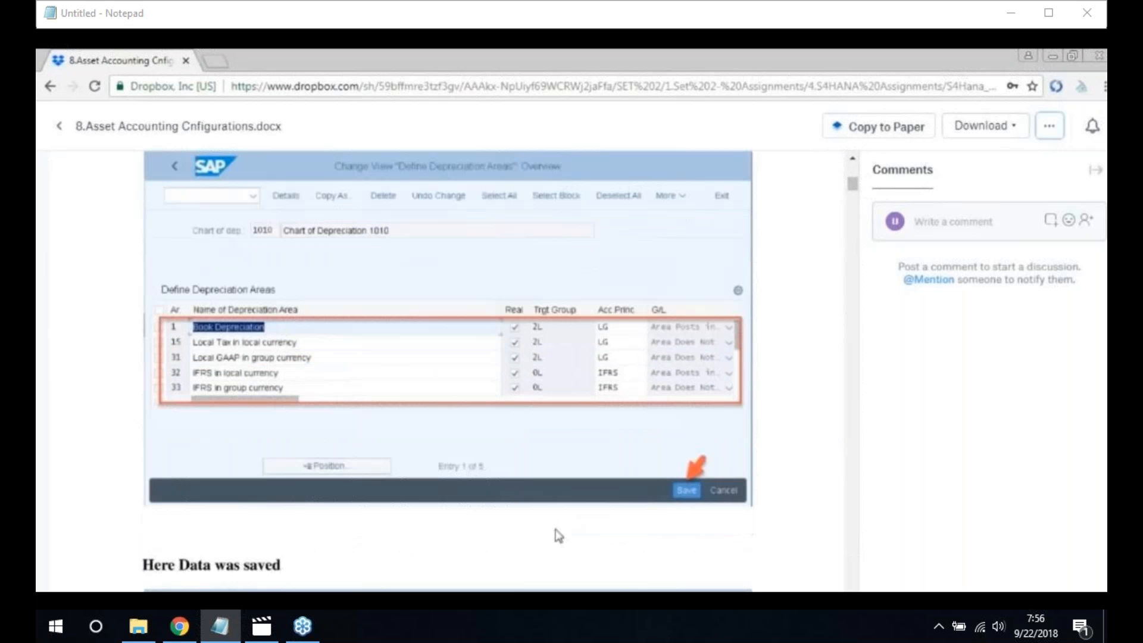
pyautogui.scroll(-1, 544, 542)
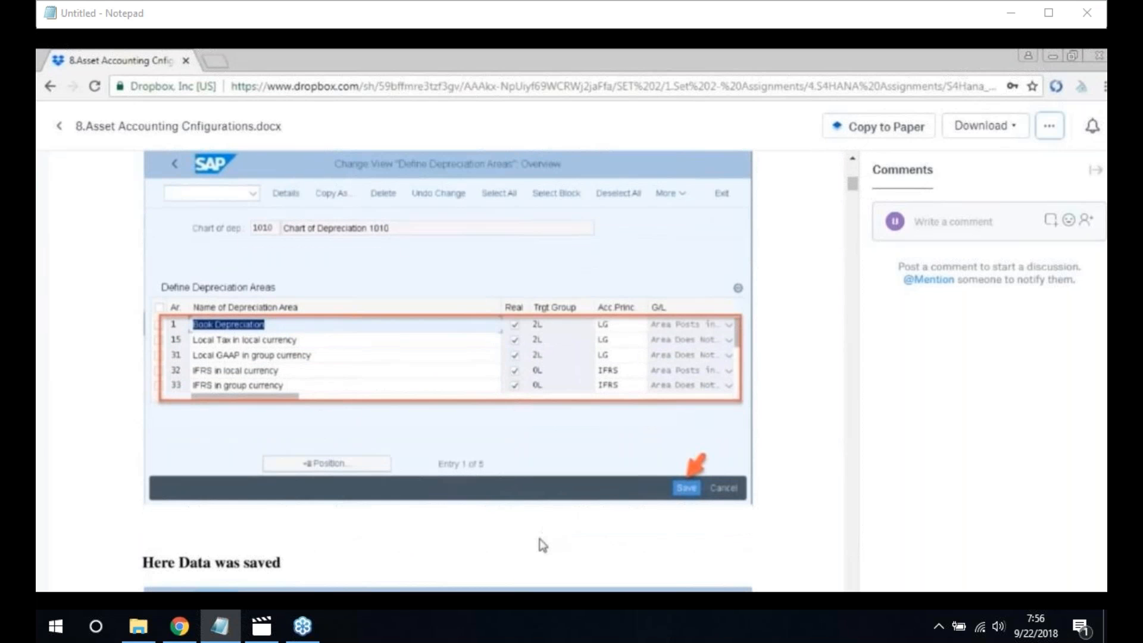
pyautogui.scroll(-3, 542, 544)
pyautogui.scroll(-3, 369, 429)
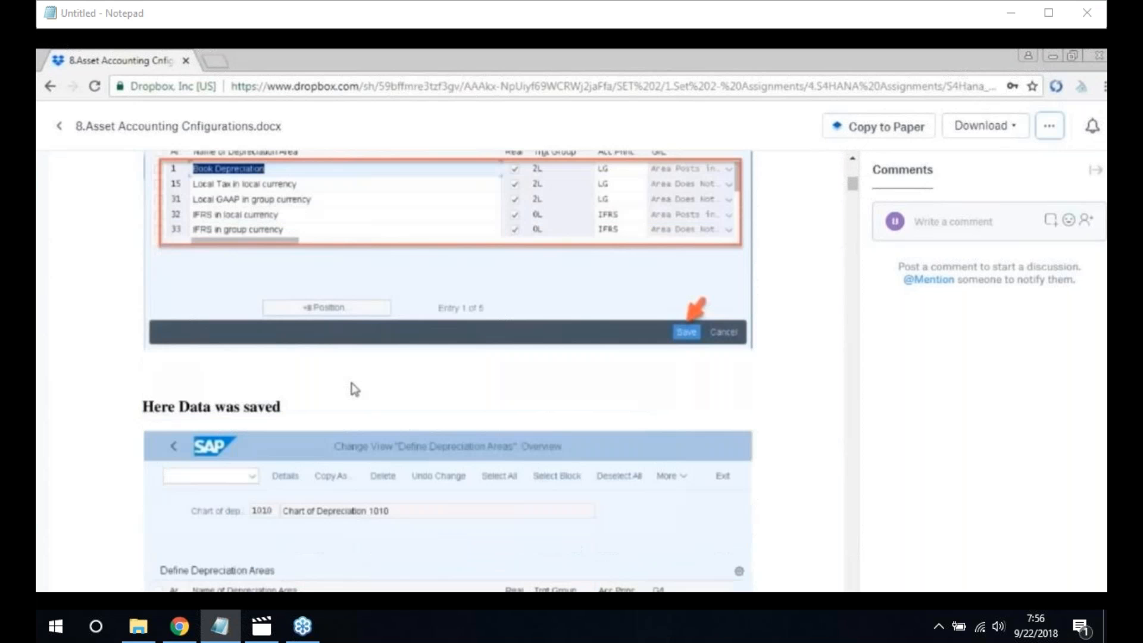
pyautogui.scroll(-1, 360, 399)
pyautogui.scroll(-10, 365, 407)
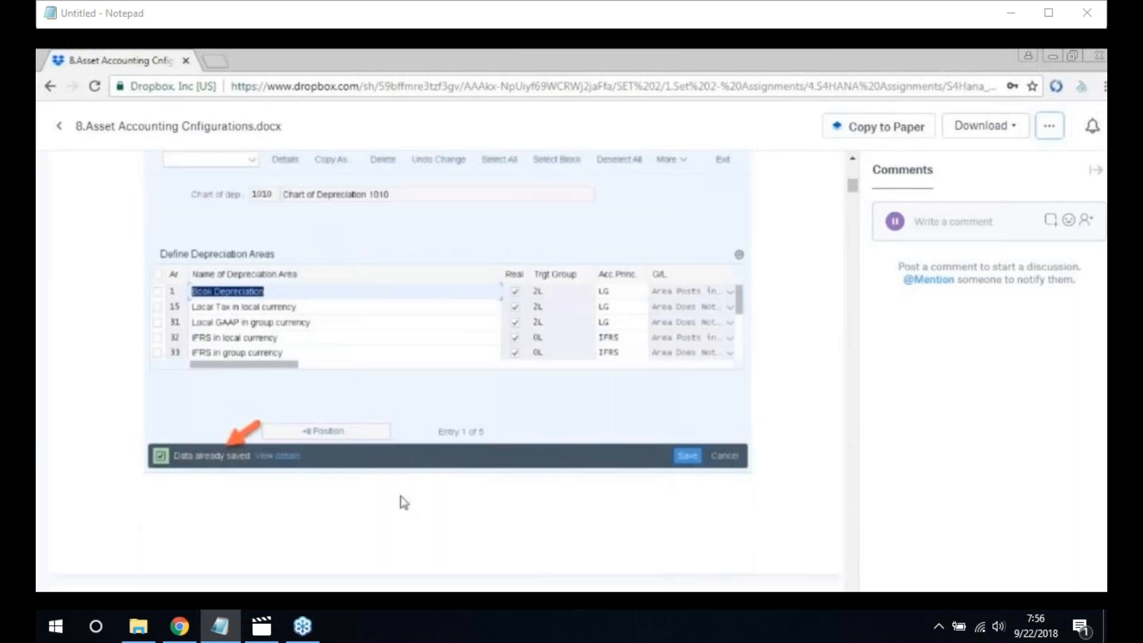